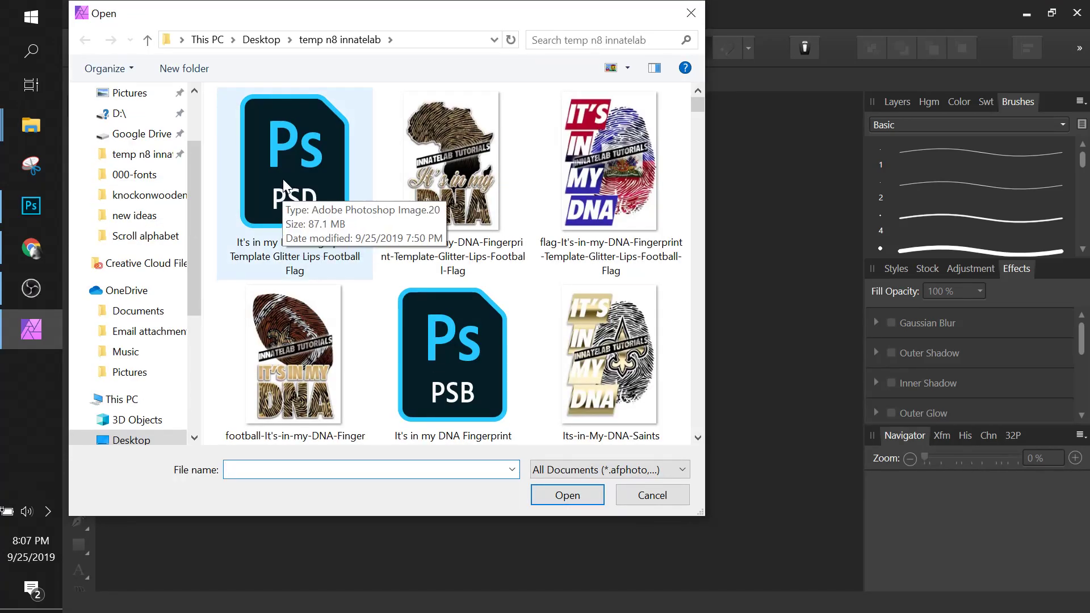
Open "It's in my DNA Fingerprint Template Glitter Lips Football Flag.psd" and bring up its layers
left_click(284, 187)
left_click(553, 497)
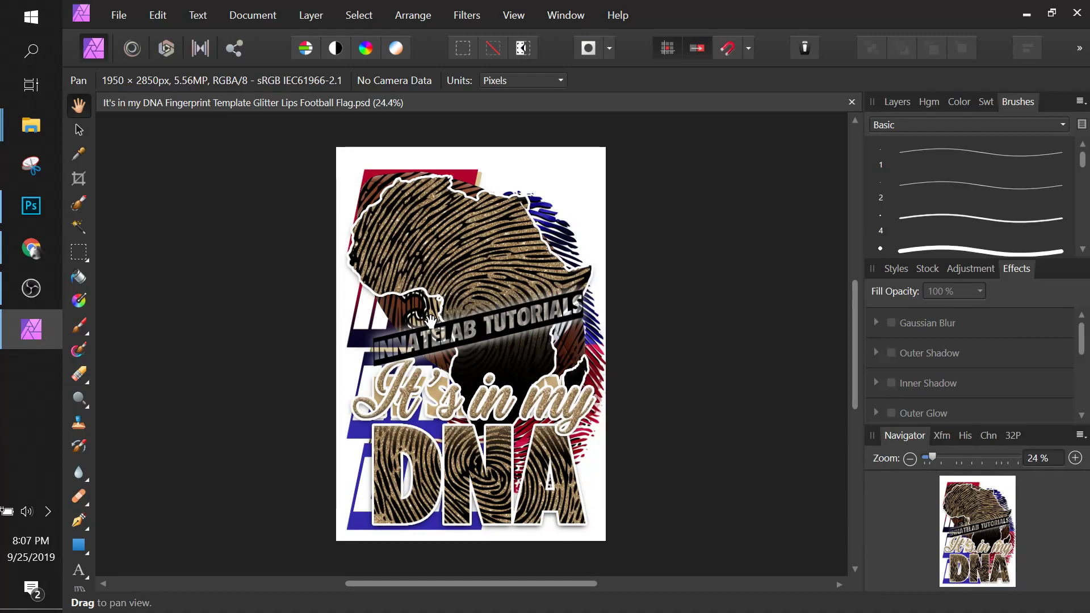
left_click(896, 102)
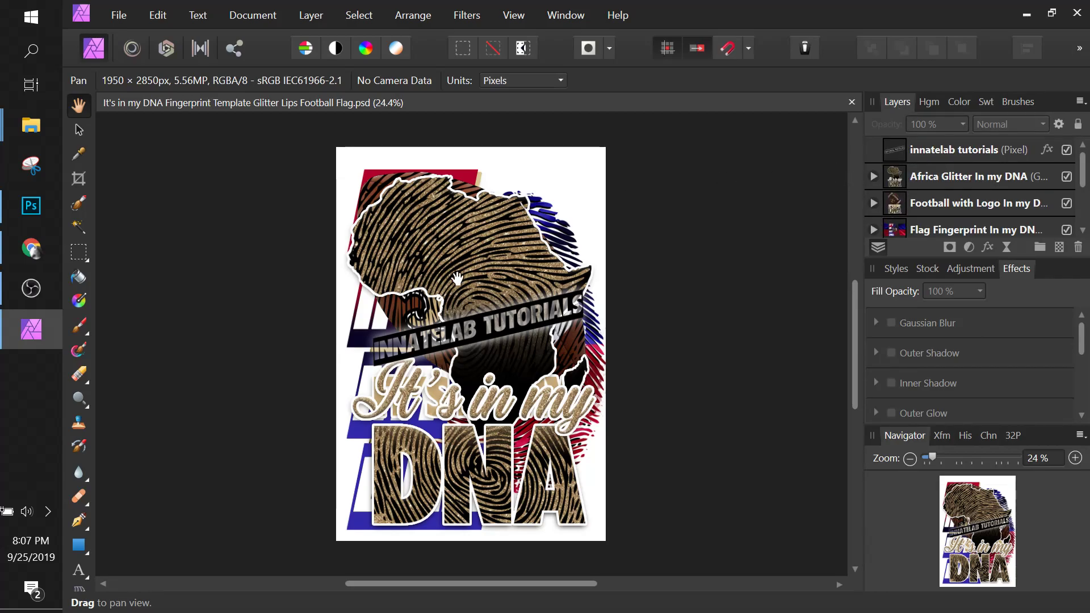
Hide the Football with Logo group and give the layer list its own full-height column beside the canvas
left_click(1067, 203)
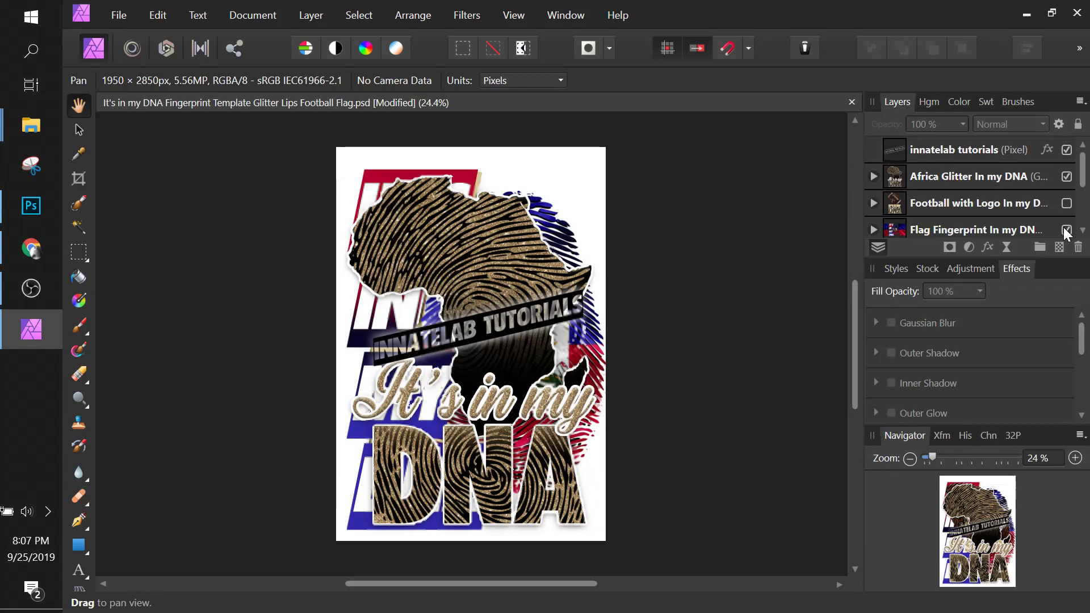
scroll(1067, 227, "down", 1)
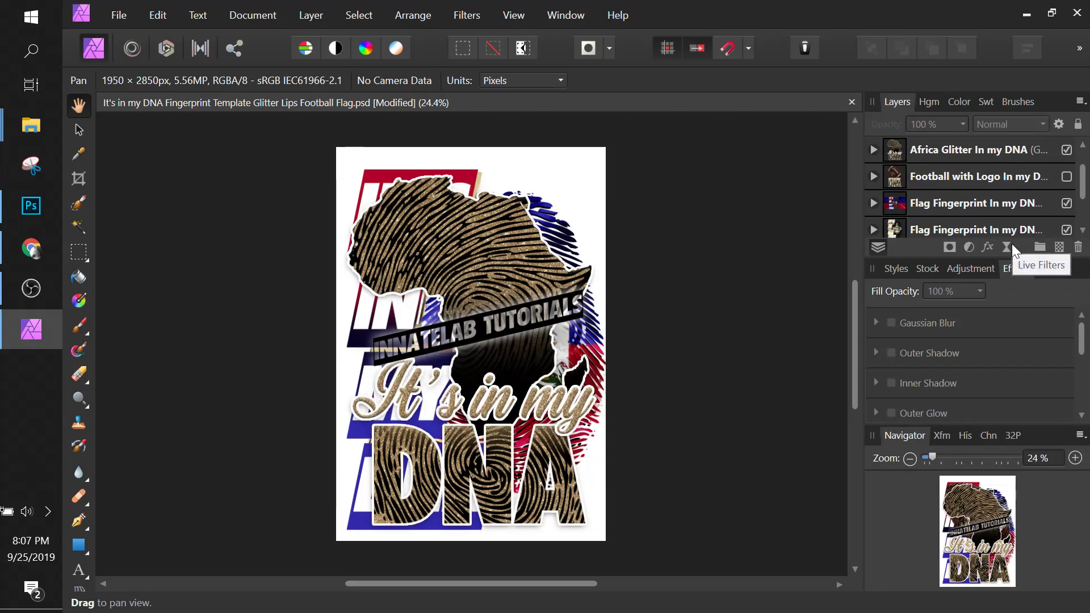
left_click_drag(842, 108, 859, 128)
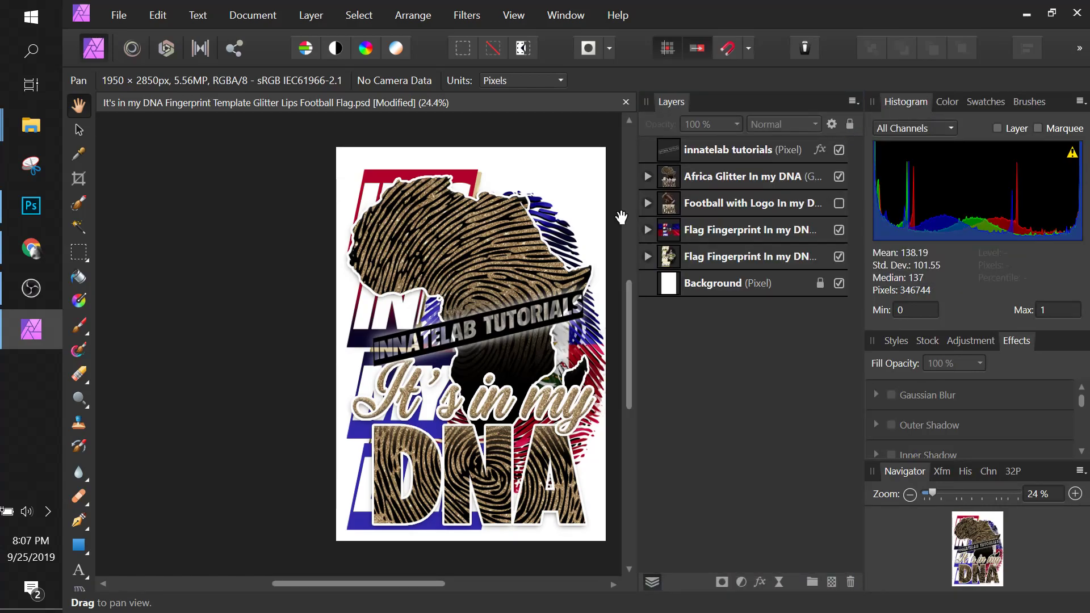
Hide both Flag Fingerprint groups, keeping the Africa Glitter design on the canvas
key("ctrl+plus")
key("ctrl+plus")
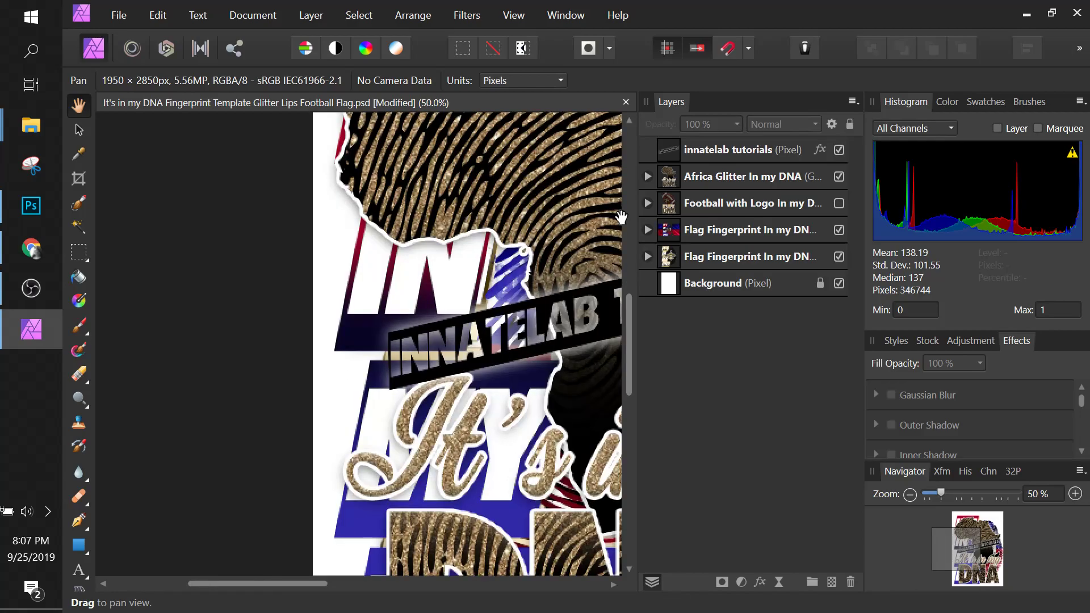
key("ctrl+minus")
left_click_drag(621, 218, 559, 216)
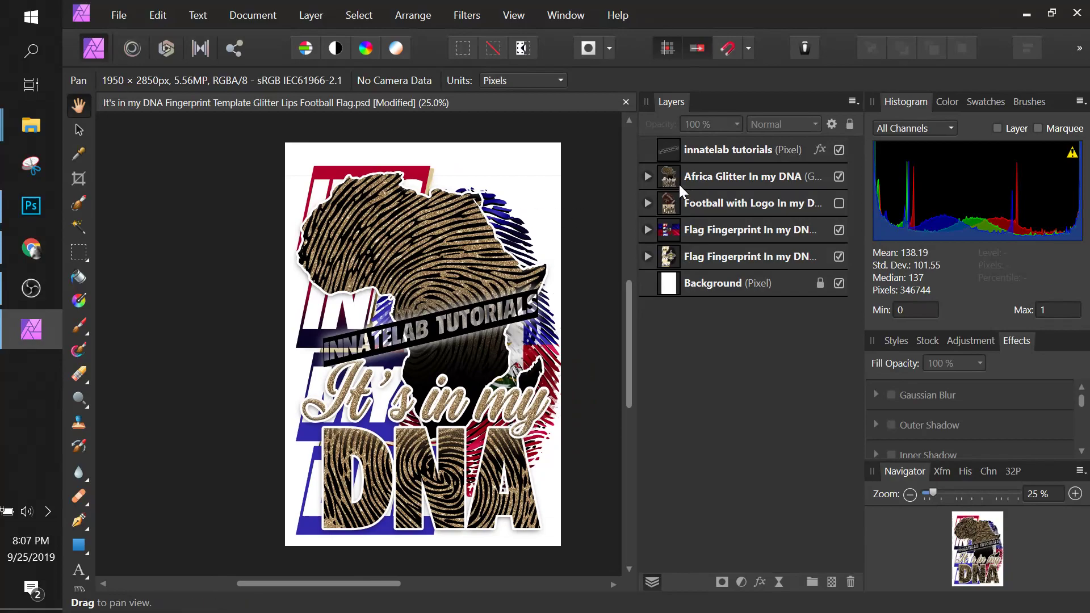
left_click(838, 230)
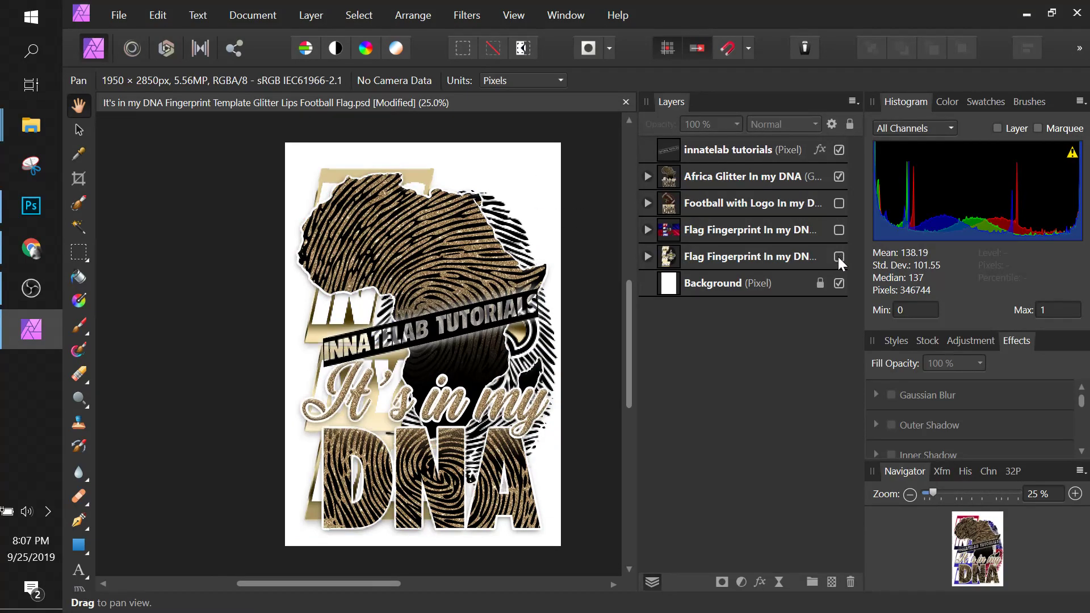
left_click(838, 257)
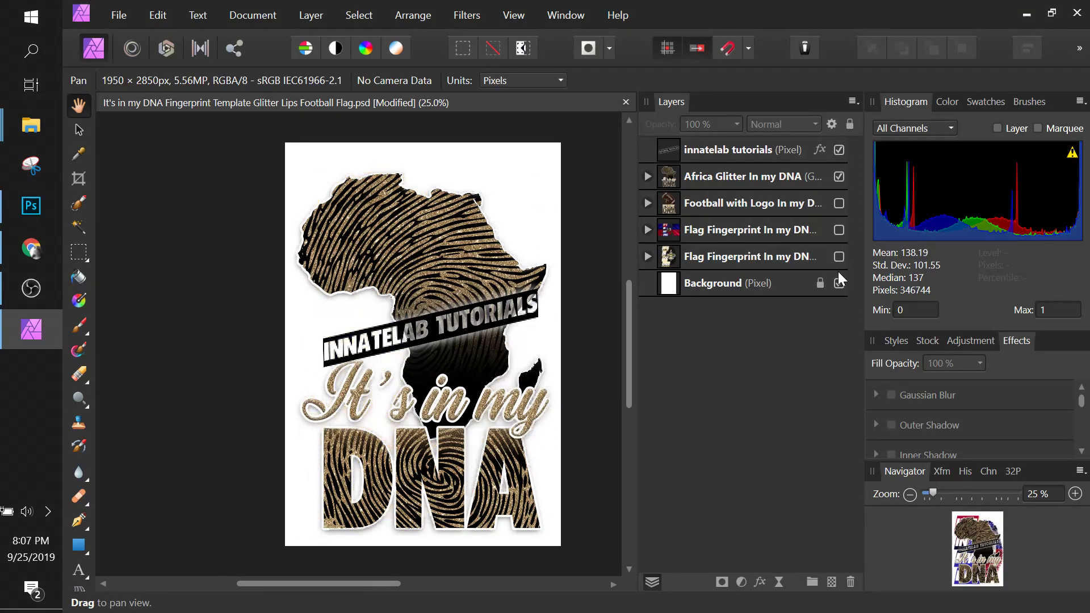
Examine the Africa Glitter group's "It's in my" and Group 21 copy layers with their clipped fingerprint and gold glitter layers, then collapse the group
left_click(647, 176)
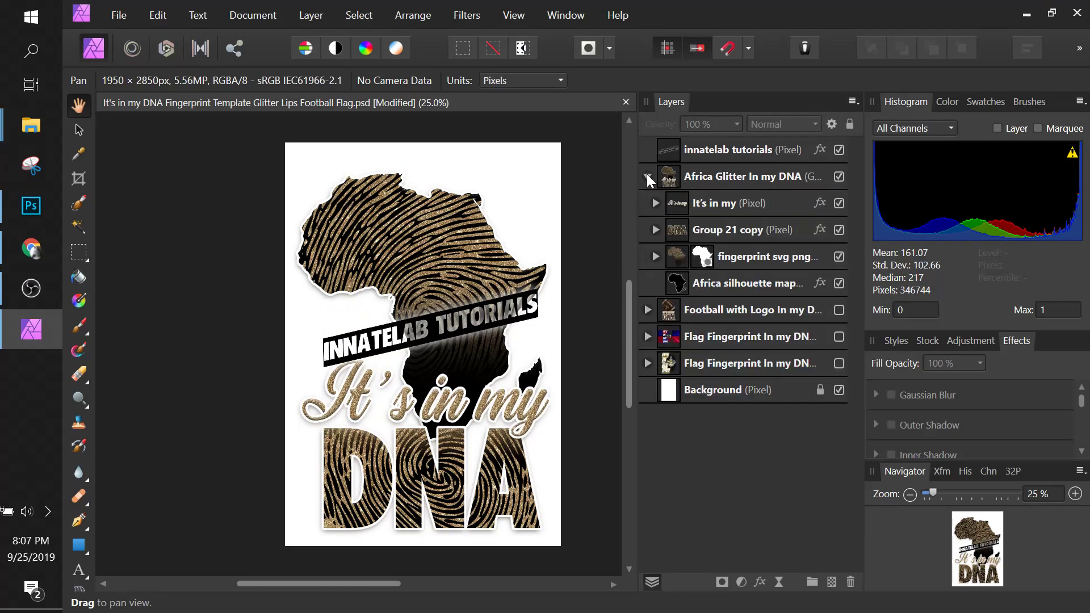
left_click(654, 202)
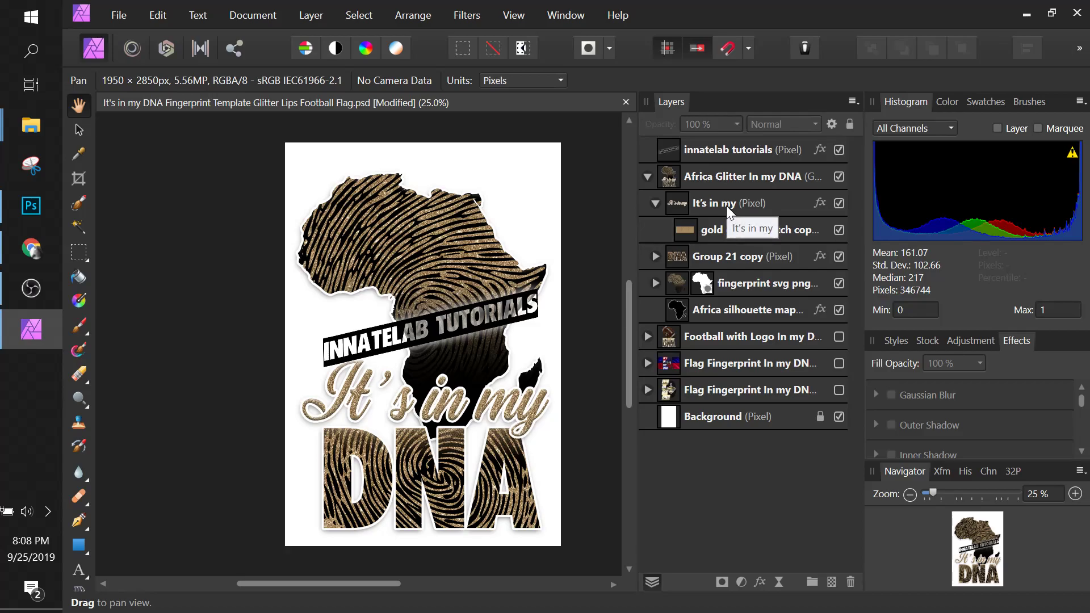
left_click(702, 199)
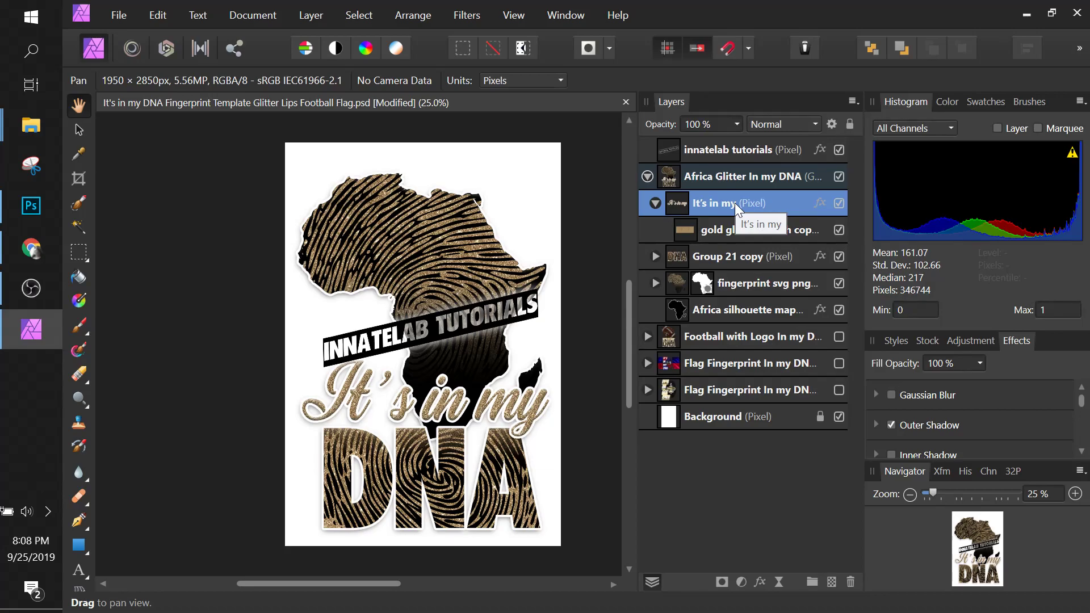
left_click(655, 203)
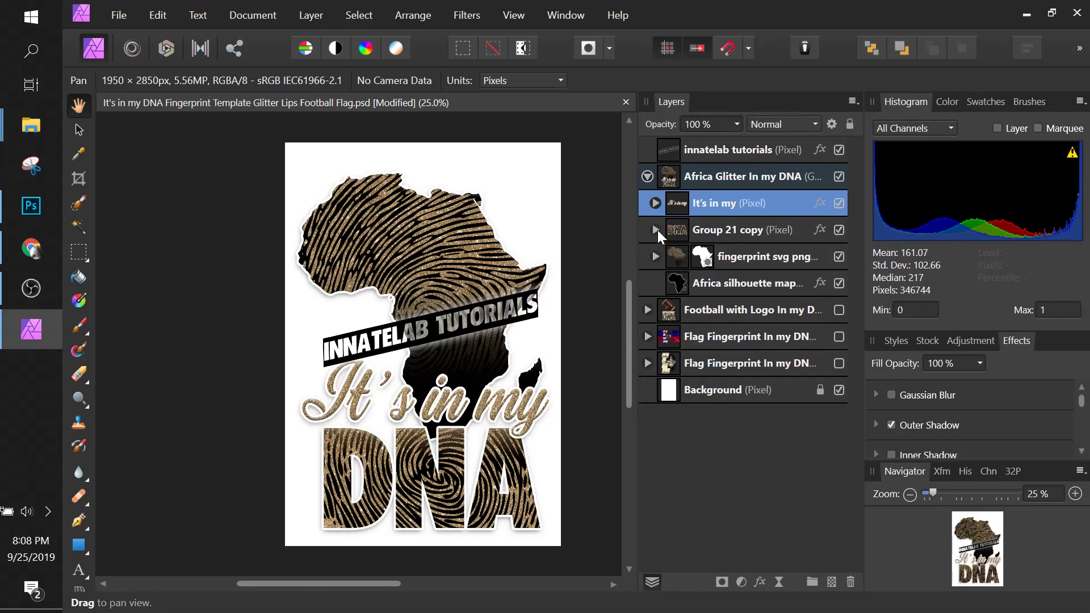
left_click(656, 230)
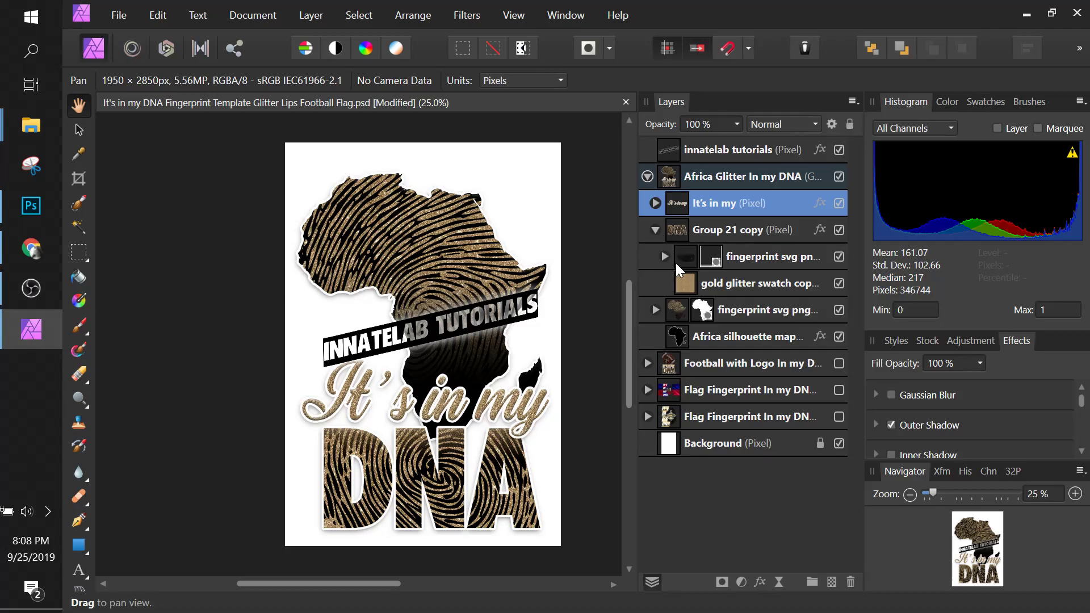
left_click(664, 256)
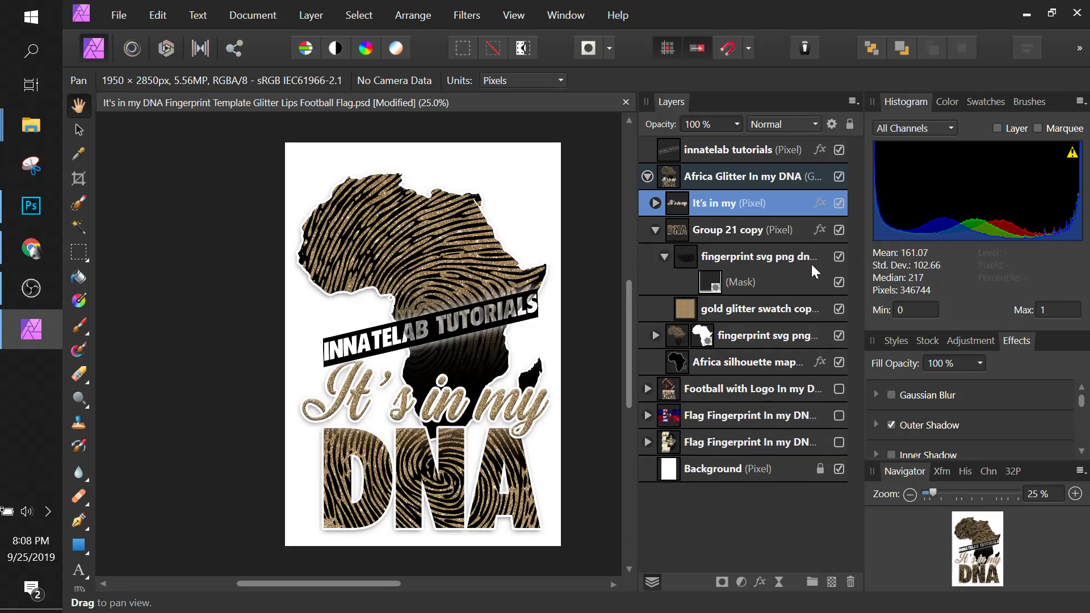
left_click(839, 256)
left_click(836, 312)
left_click(837, 313)
left_click(655, 231)
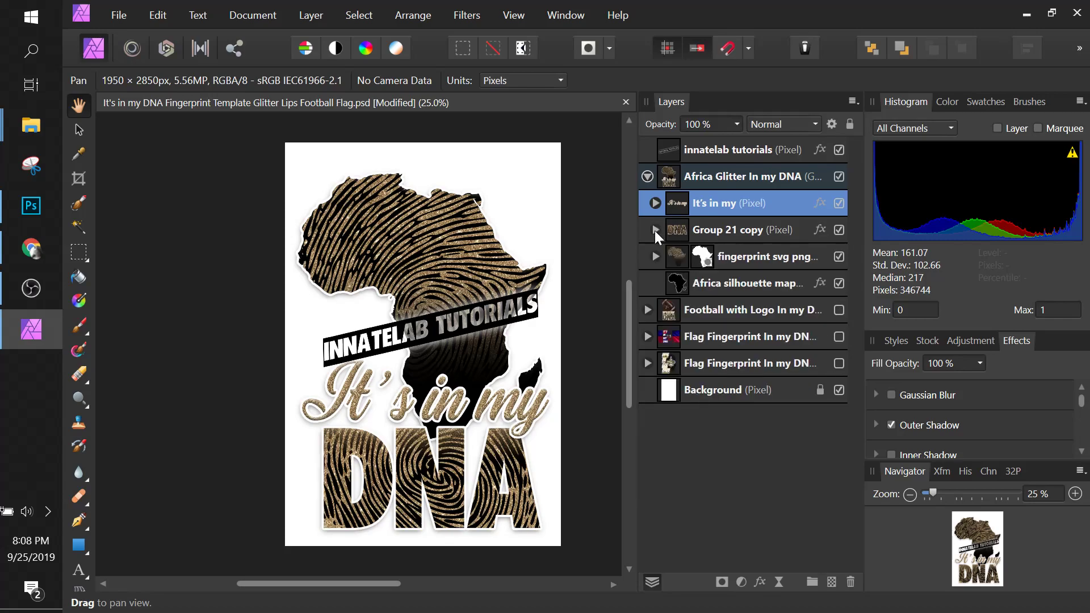
left_click(648, 176)
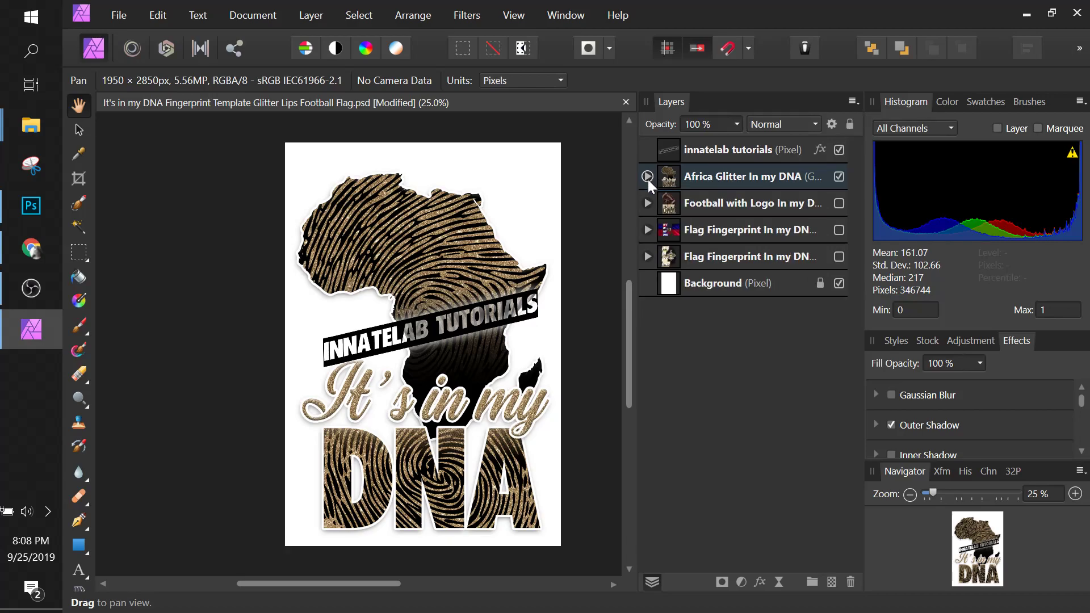
Hide the Africa Glitter group, show the Football with Logo group and expand its layers
left_click(839, 177)
left_click(839, 203)
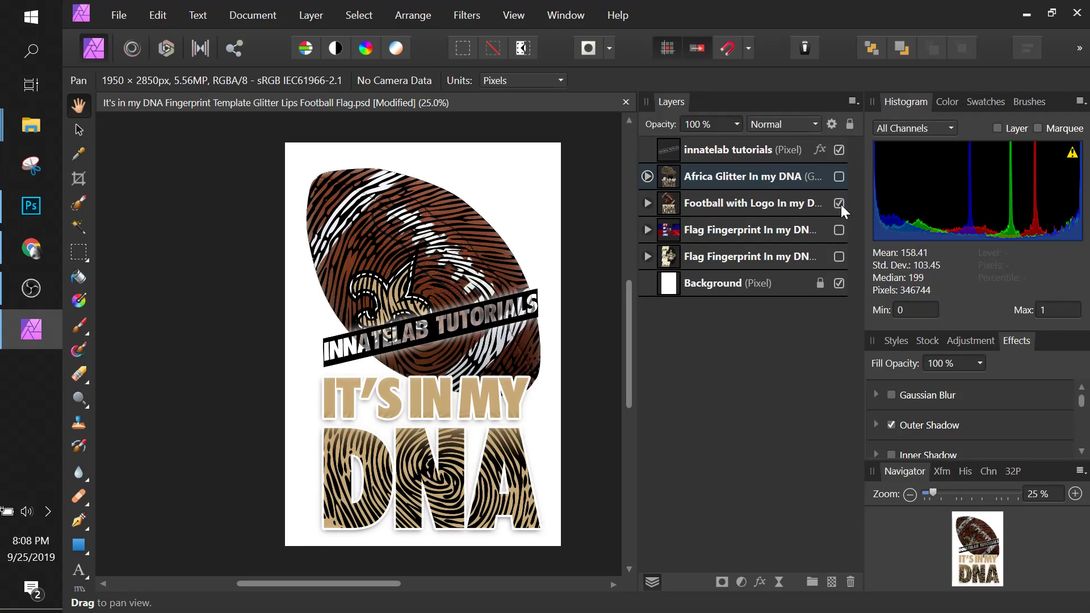
left_click(650, 204)
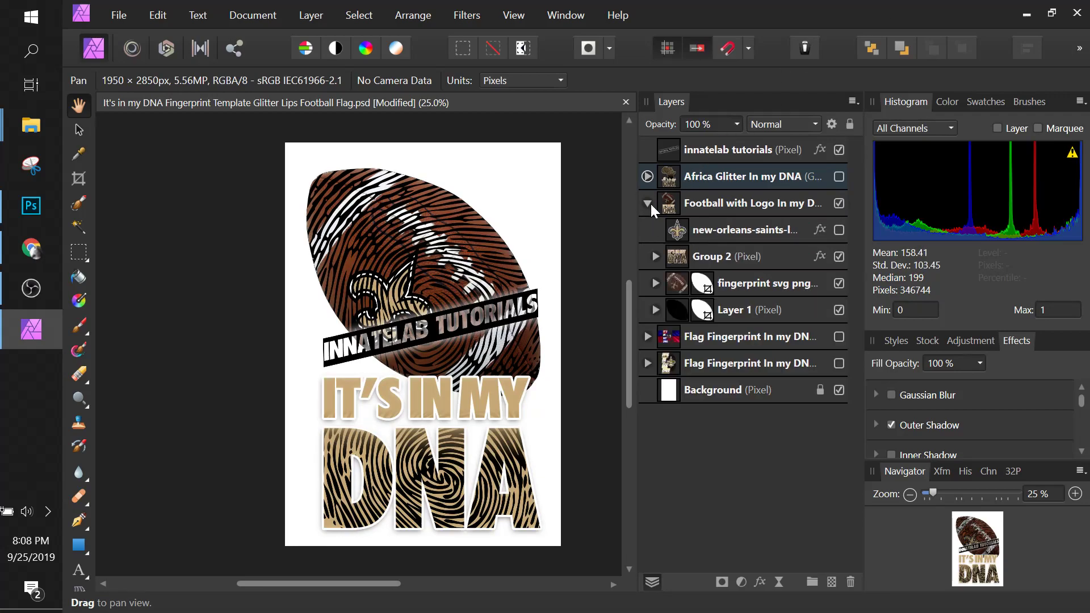
Make the New Orleans Saints logo layer visible and clip it inside the Group 2 text layer
left_click(738, 260)
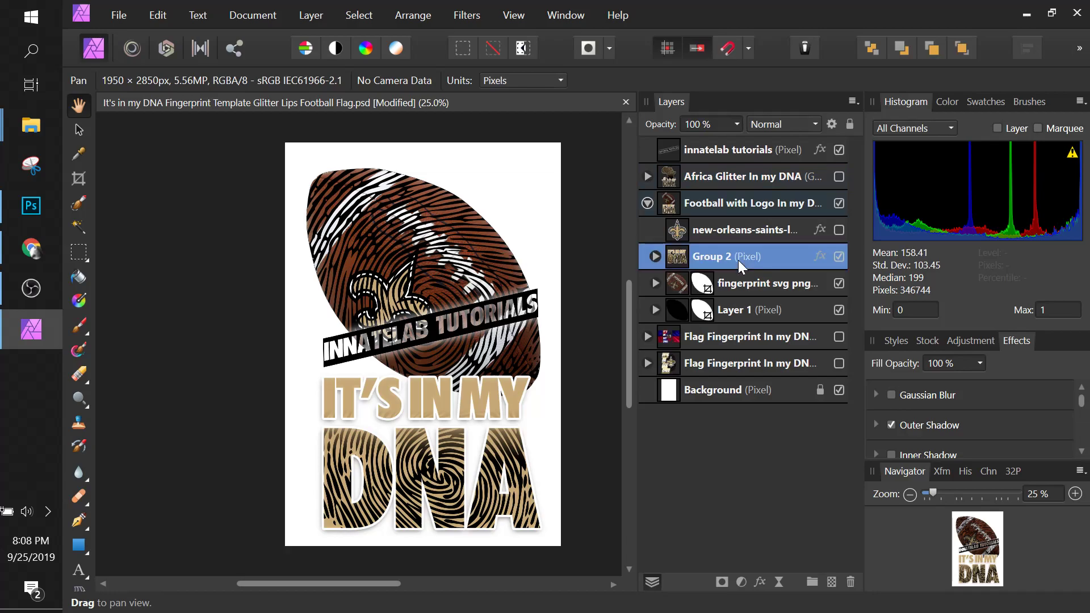
left_click(655, 256)
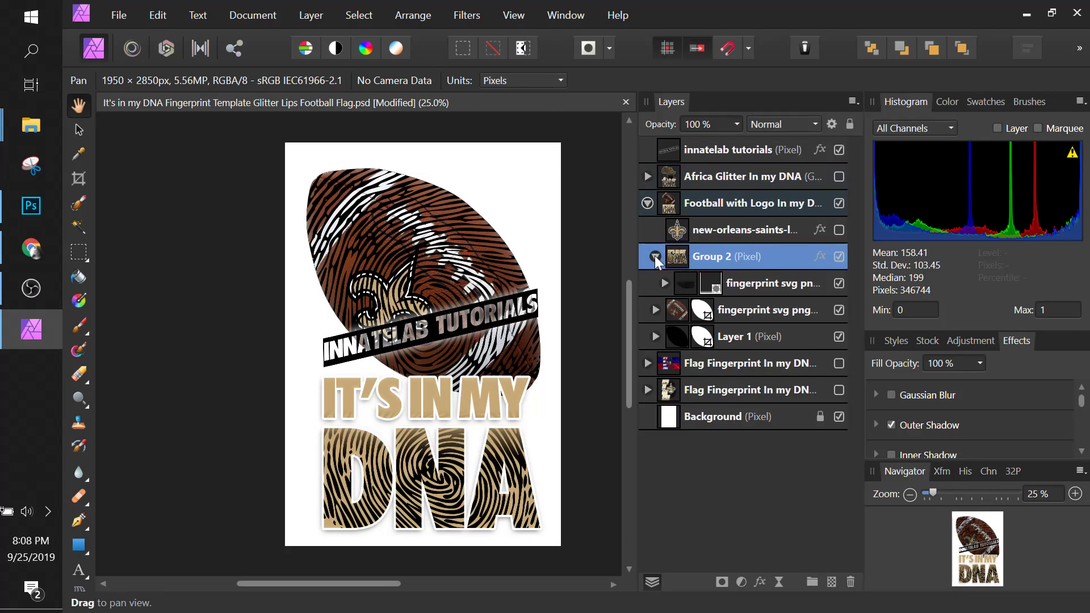
left_click(687, 230)
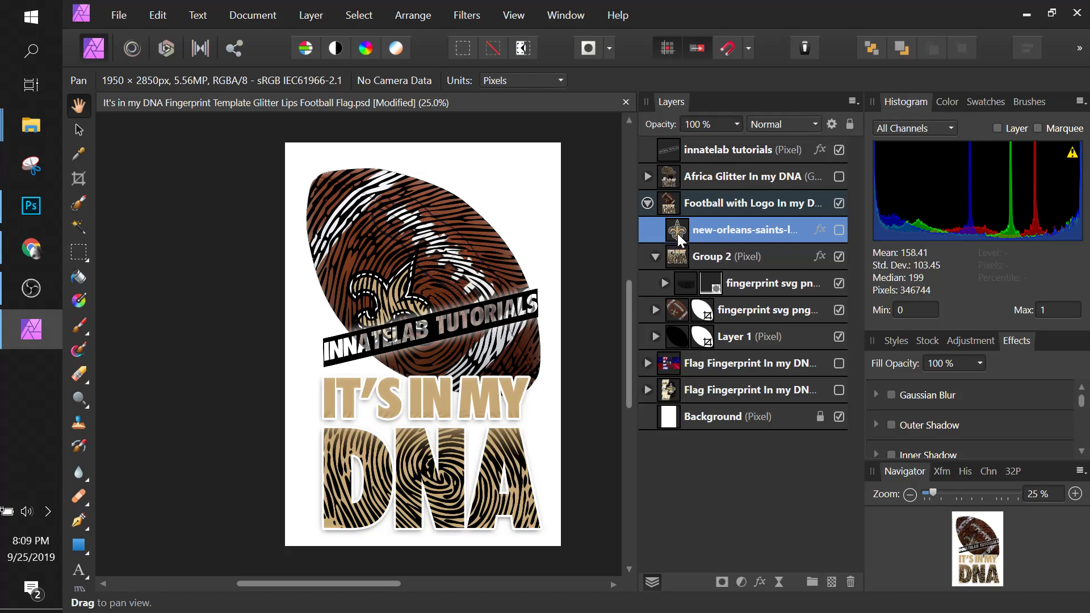
left_click(838, 230)
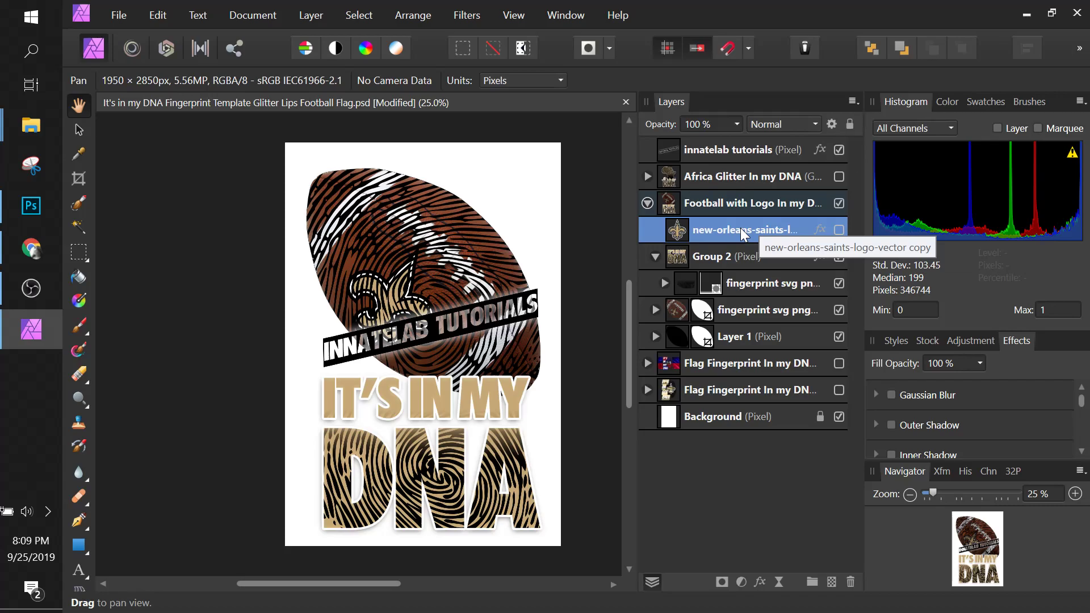
left_click_drag(742, 234, 779, 262)
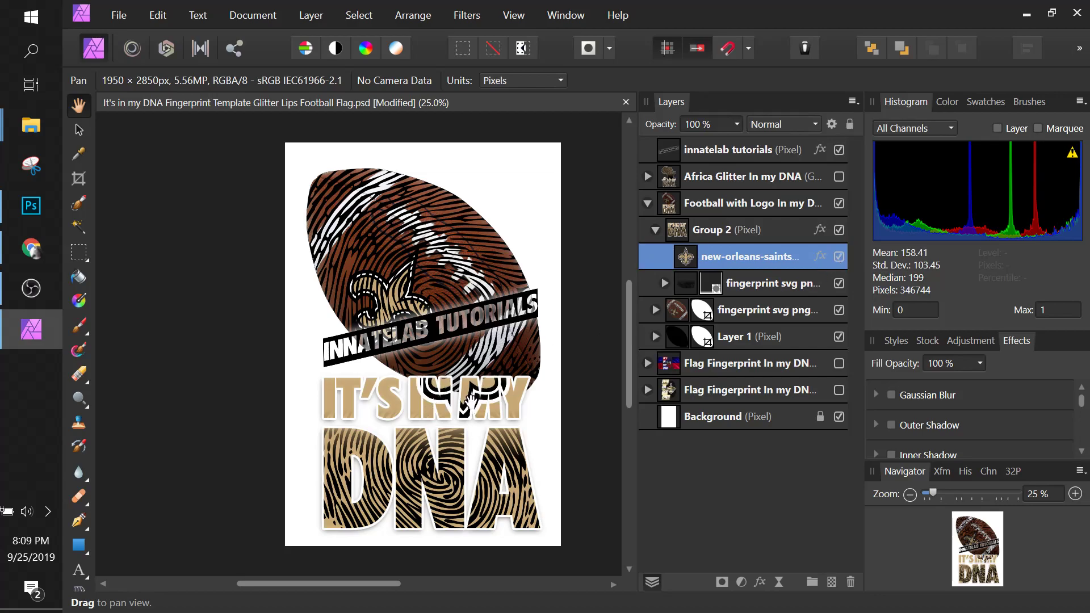
Move the clipped Saints logo down onto the DNA lettering and scale it proportionally to fit over the lower part of the N
left_click_drag(468, 404, 471, 383)
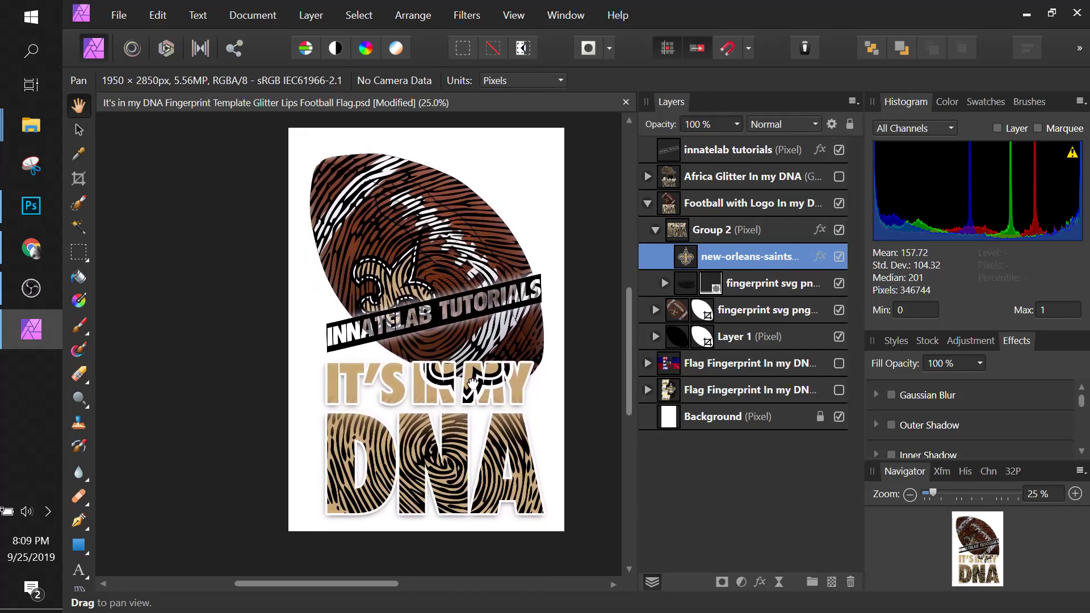
left_click(80, 131)
left_click_drag(475, 394, 443, 515)
left_click_drag(512, 339, 450, 438)
left_click_drag(417, 489, 491, 487)
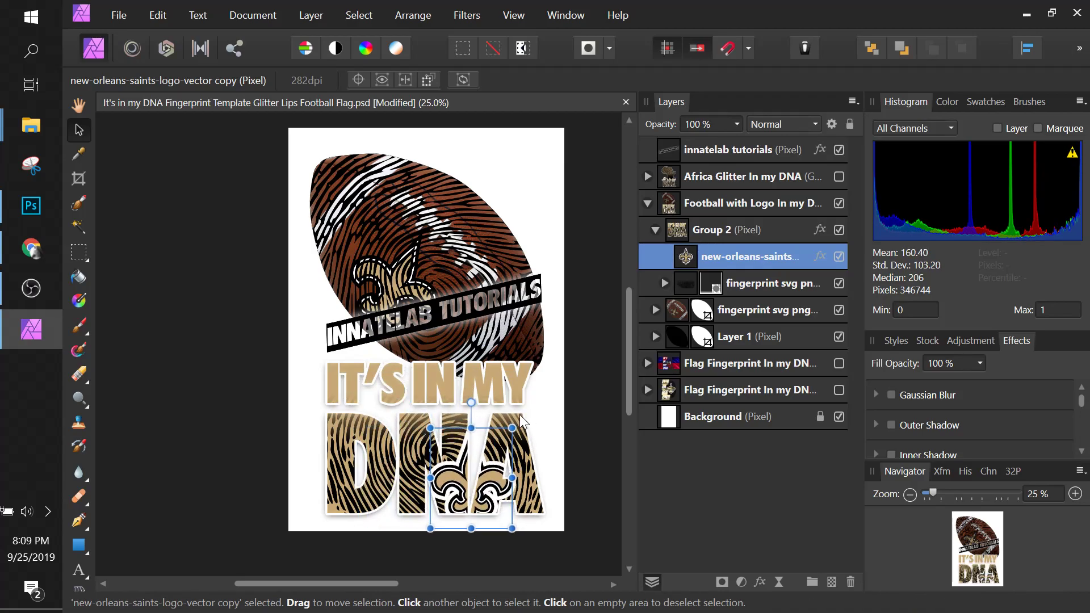
left_click_drag(512, 428, 497, 446)
left_click_drag(491, 500, 487, 485)
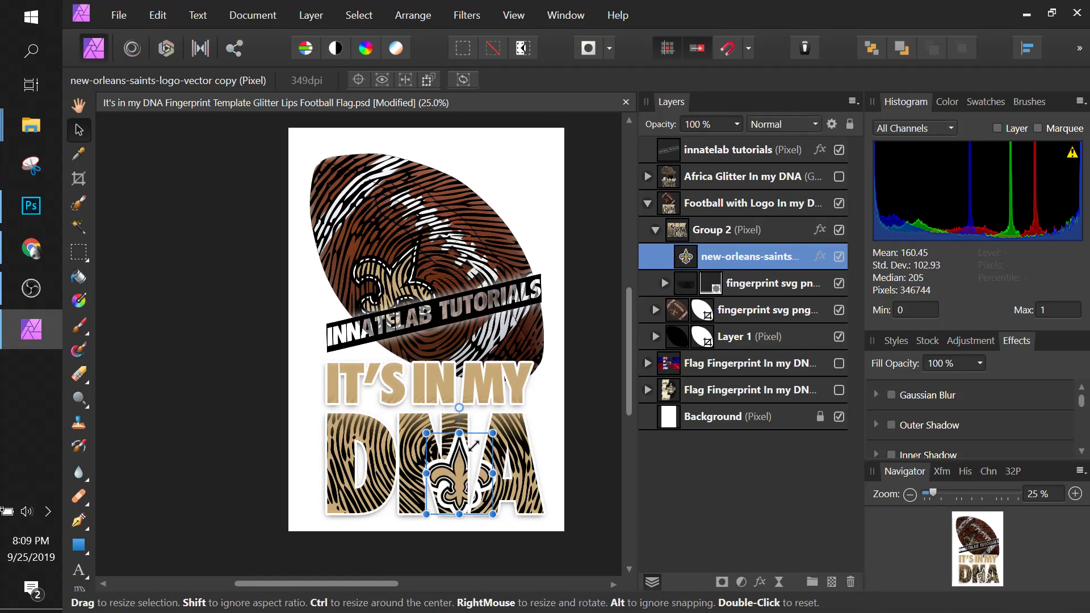
left_click_drag(474, 445, 459, 462)
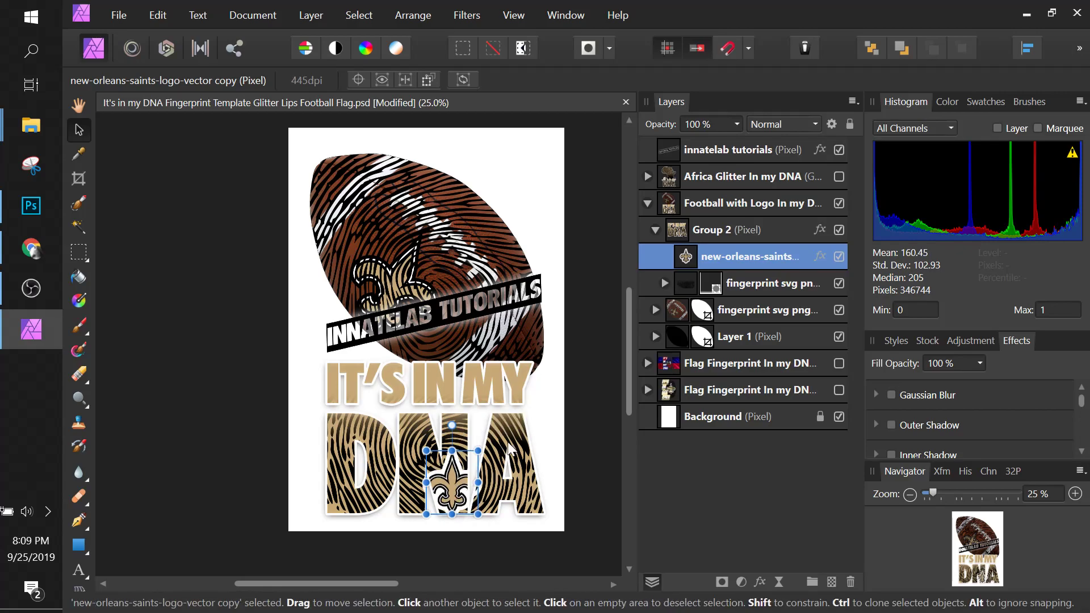
Turn off the Outline layer effect on the clipped Saints logo
left_click(821, 258)
left_click(329, 208)
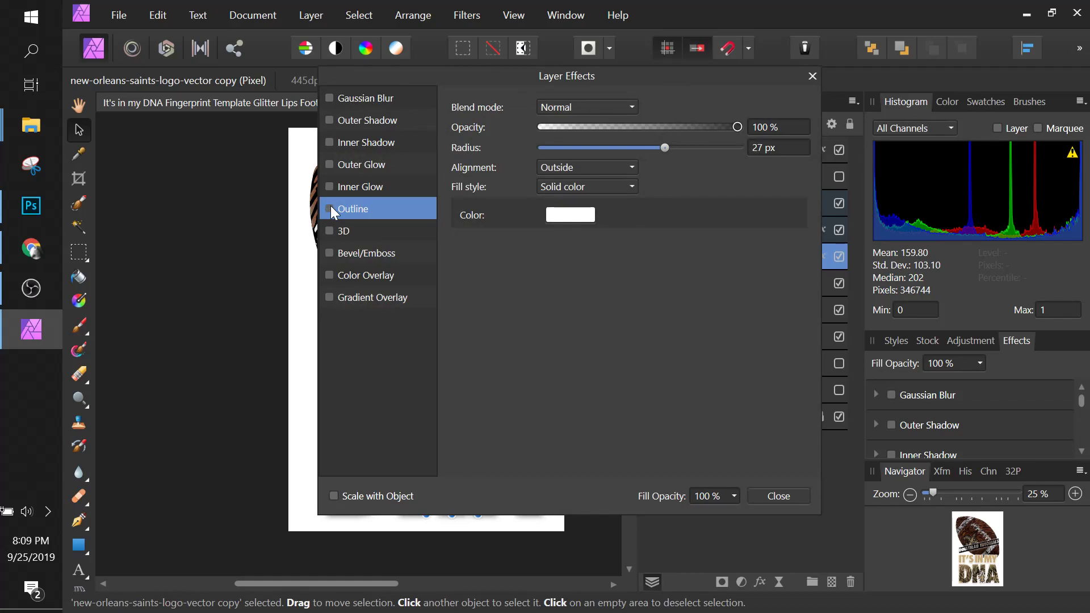
left_click(764, 495)
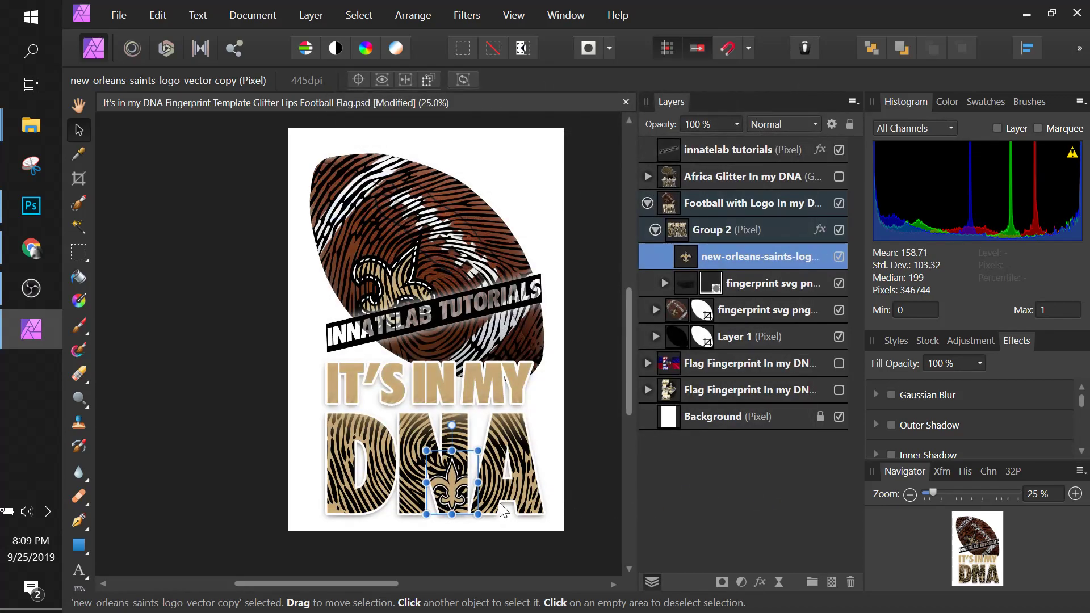
Move the Saints logo to the base of the D, place copies on the N and A, and collapse Group 2
left_click_drag(452, 491, 343, 498)
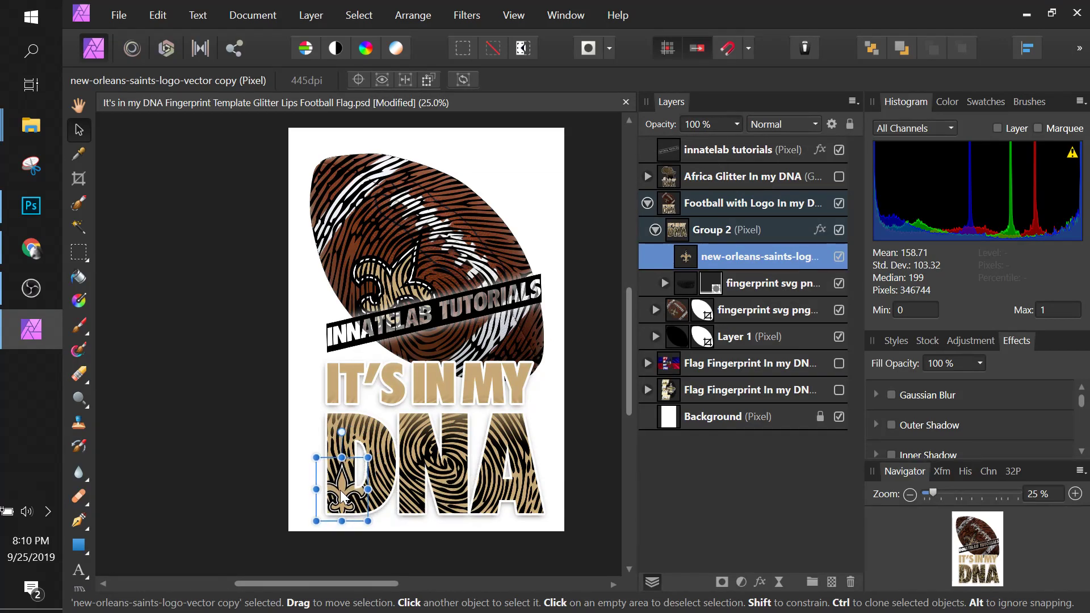
mouse_move(357, 493)
left_mouse_down()
mouse_move(442, 482)
mouse_move(527, 500)
left_mouse_up()
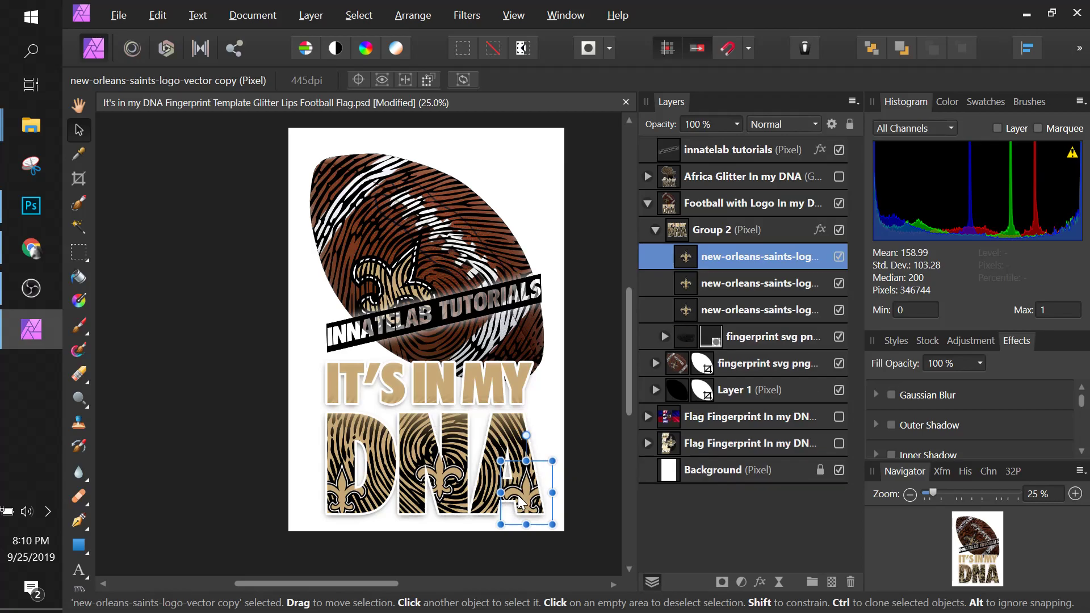
left_click(655, 229)
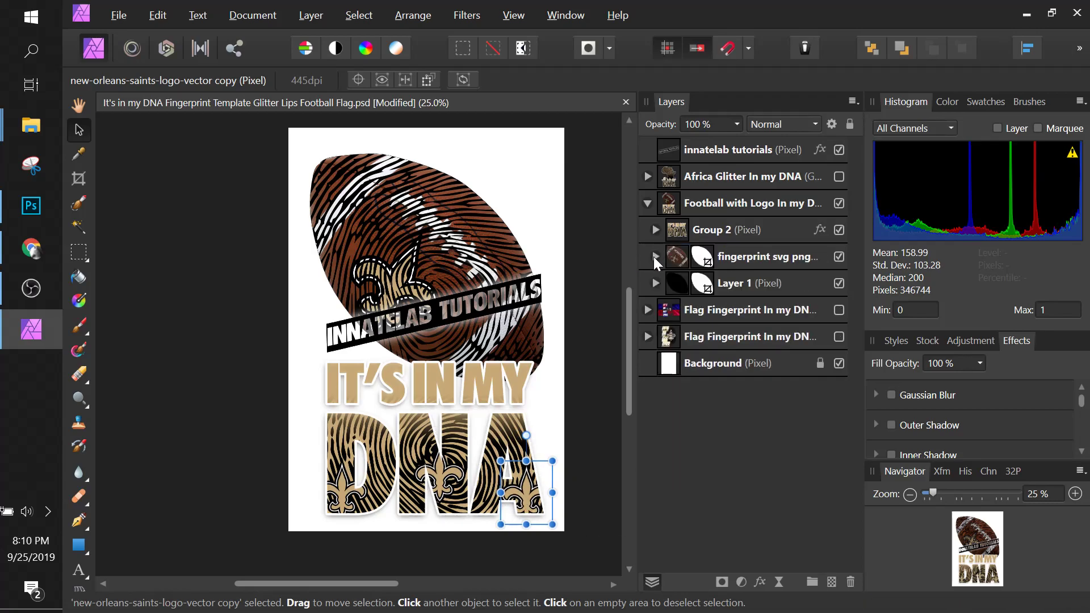
Expand the football's fingerprint layer and hide the Saints logo clipped inside it, keeping the football layer visible
left_click(655, 257)
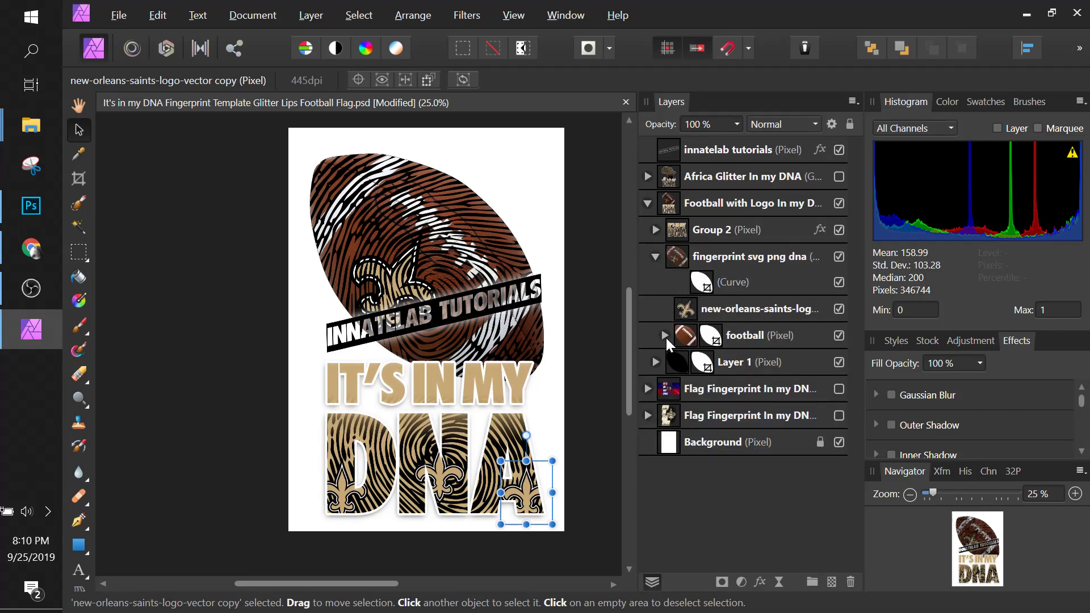
left_click(835, 334)
left_click(837, 308)
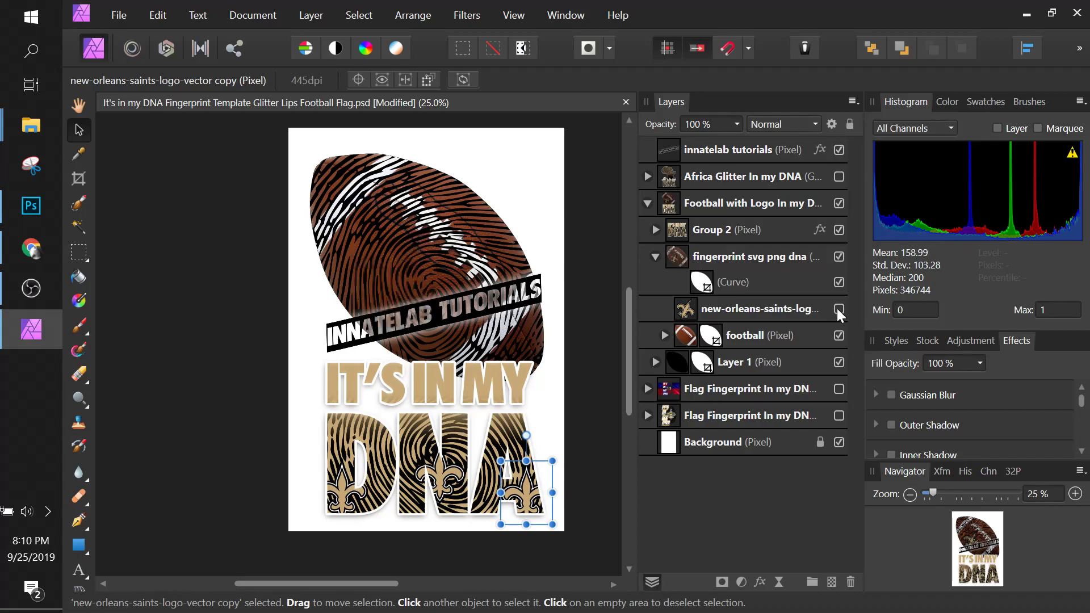
Show the Saints logo clipped inside the football again, check the curve mask's visibility, and collapse the football's fingerprint layer
left_click(837, 308)
left_click(837, 282)
left_click(837, 282)
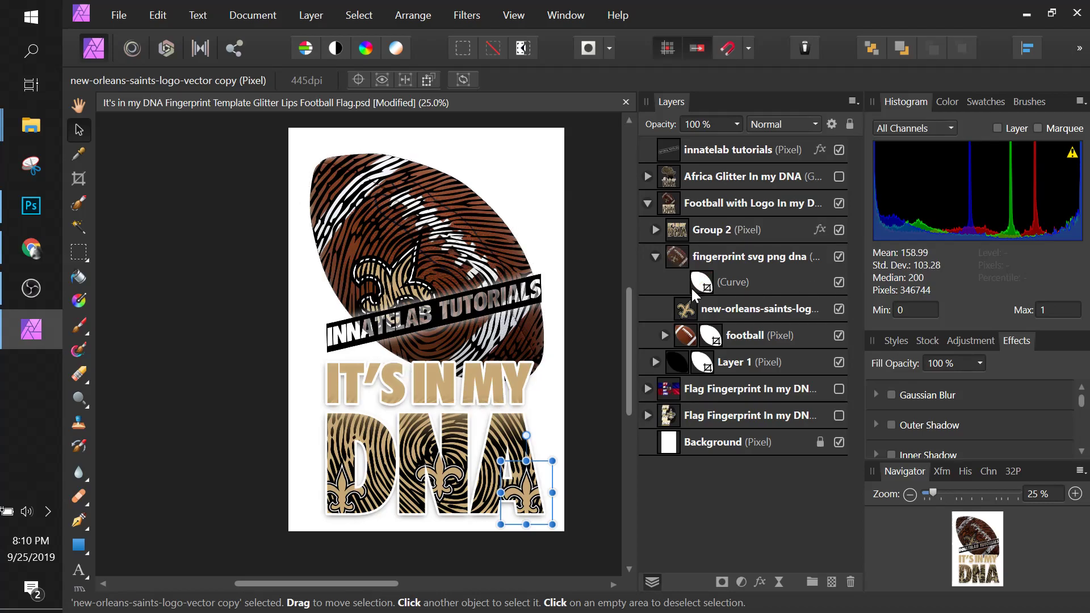
left_click(655, 257)
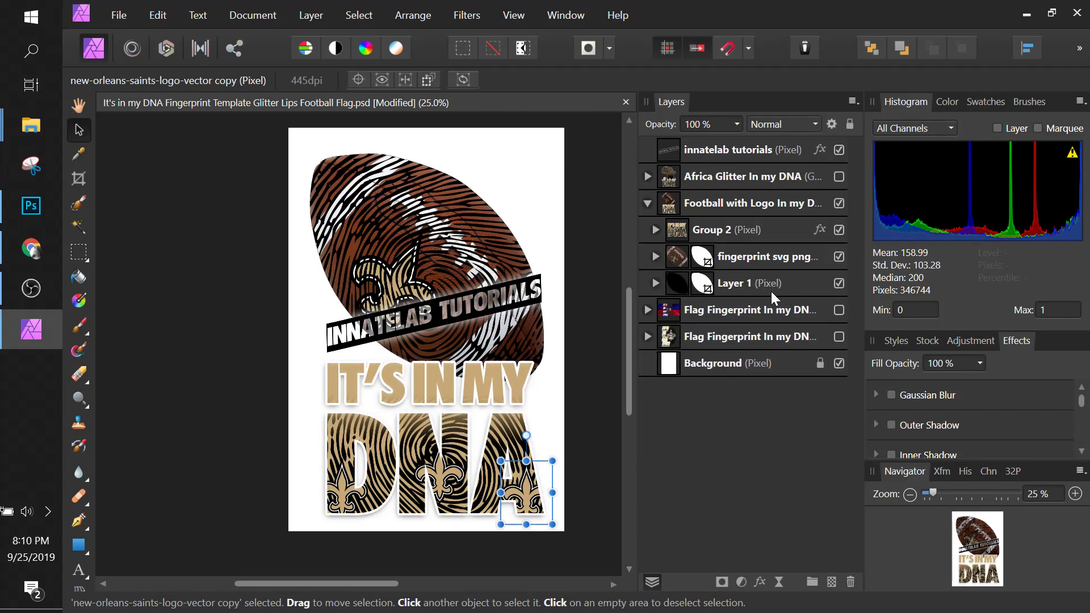
Inspect the layers inside the Flag Fingerprint In my DNA copy group
left_click(774, 310)
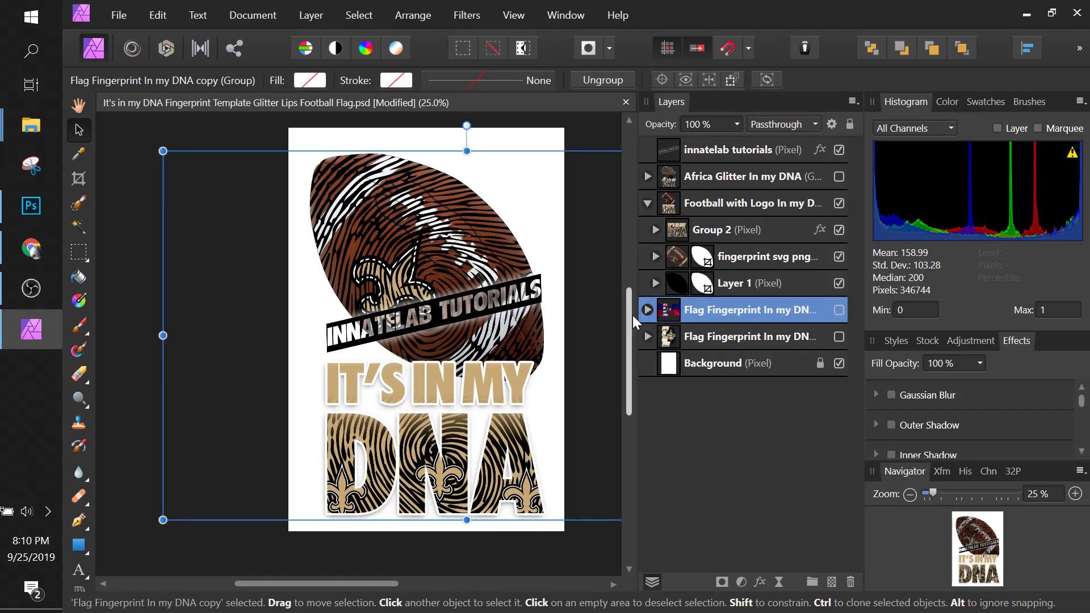
left_click(647, 310)
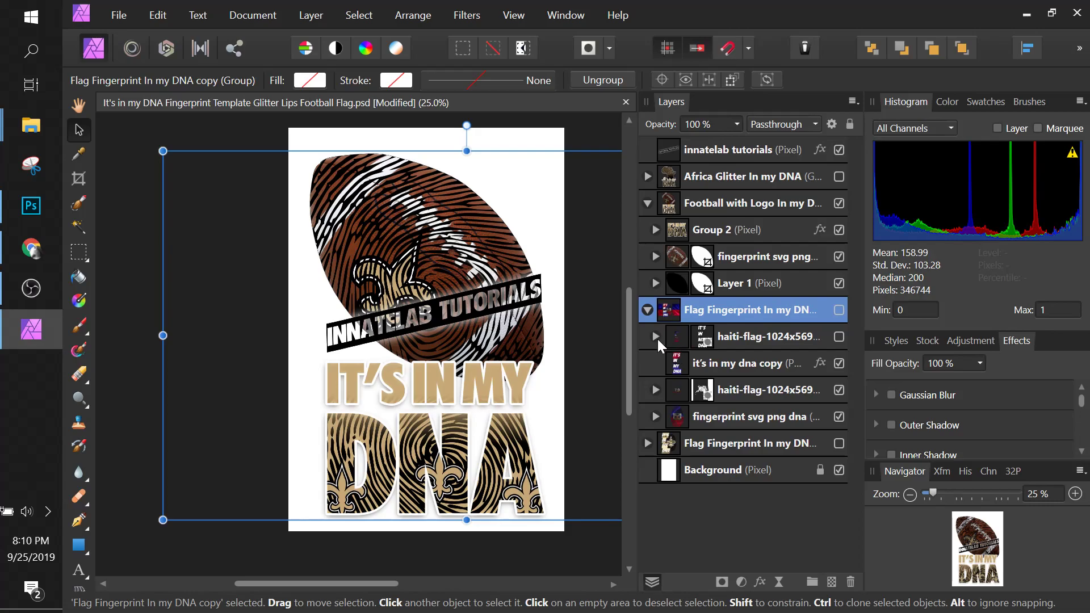
left_click(648, 310)
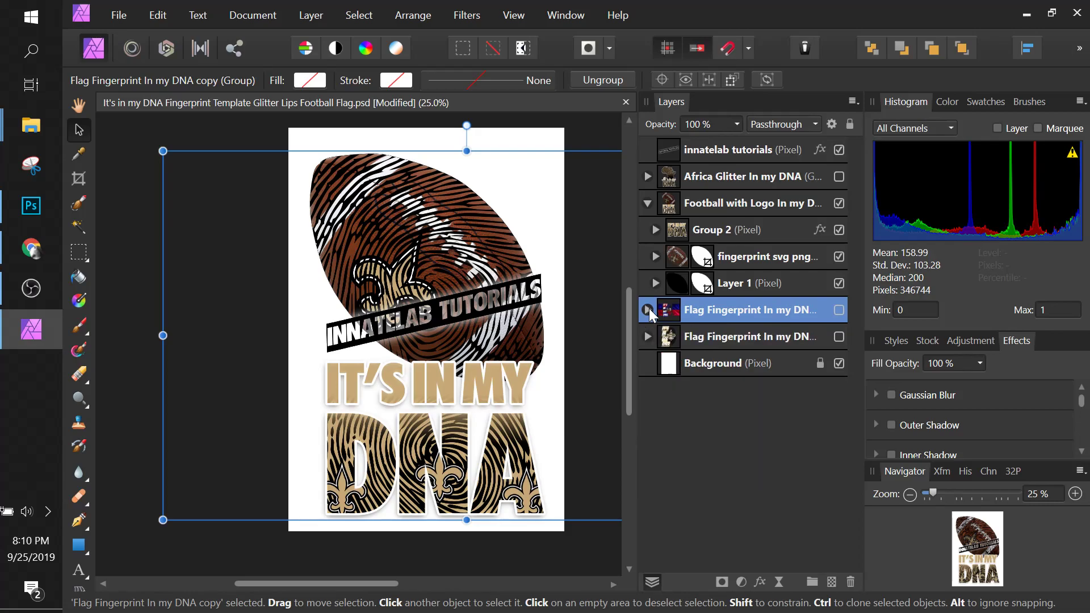
Collapse and hide the Football with Logo group, and preview the Haiti flag fingerprint design on its own
left_click(646, 203)
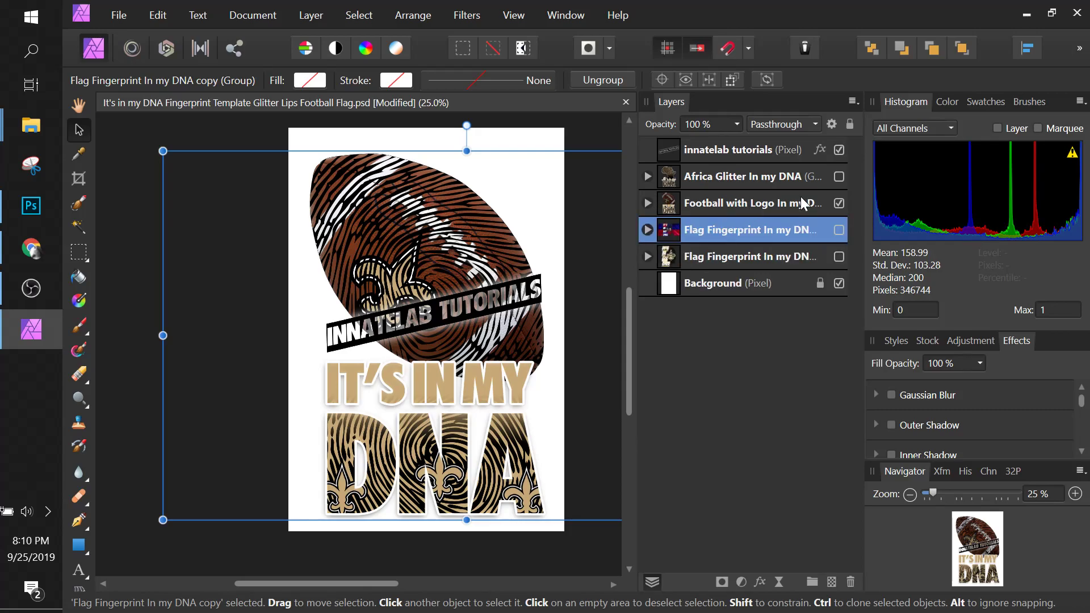
left_click(837, 201)
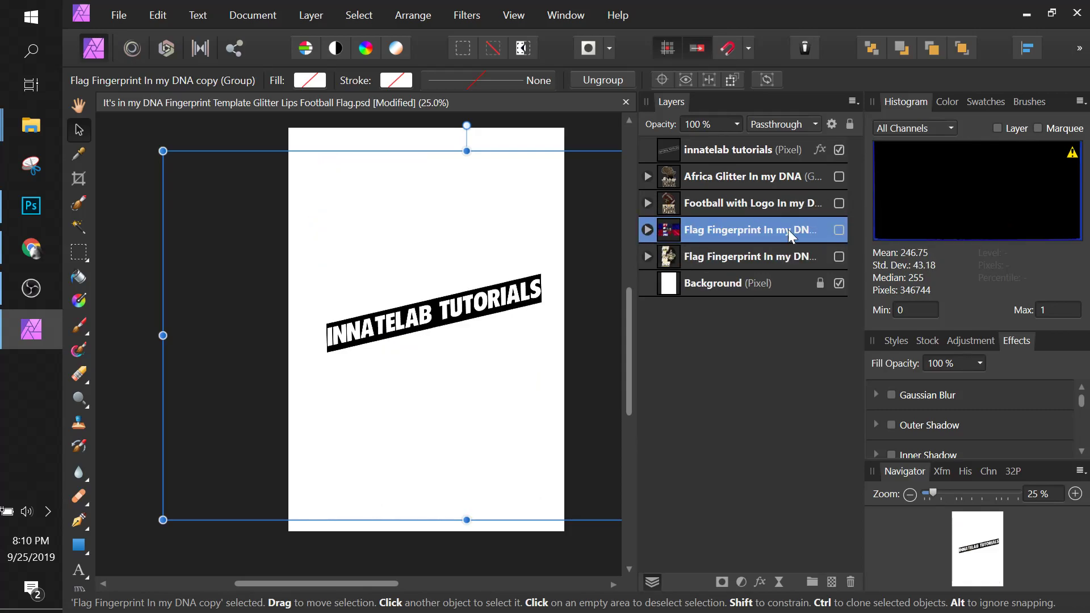
left_click(838, 230)
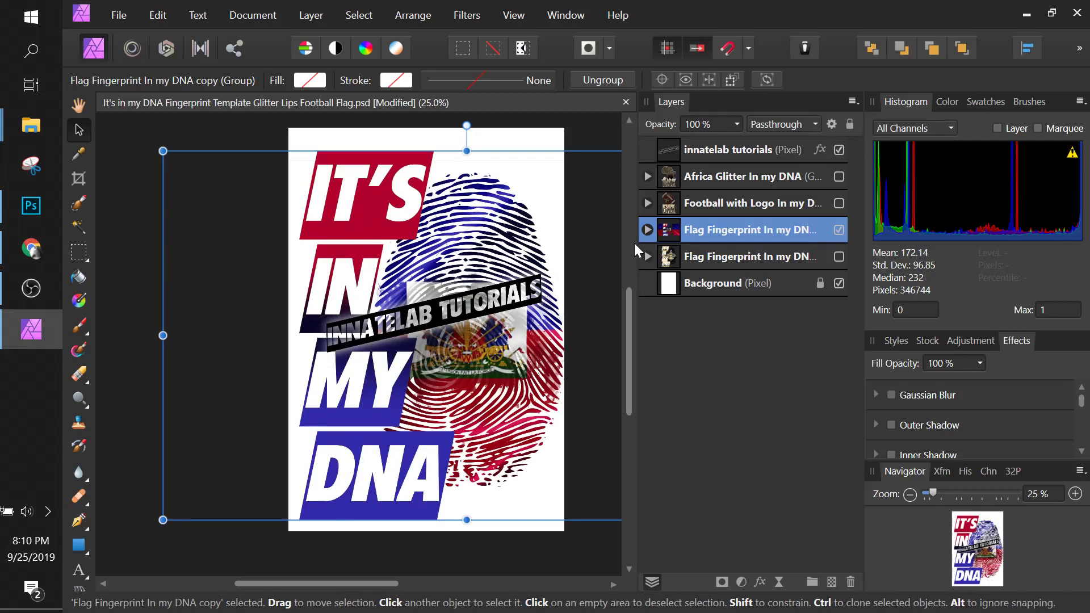
left_click(841, 226)
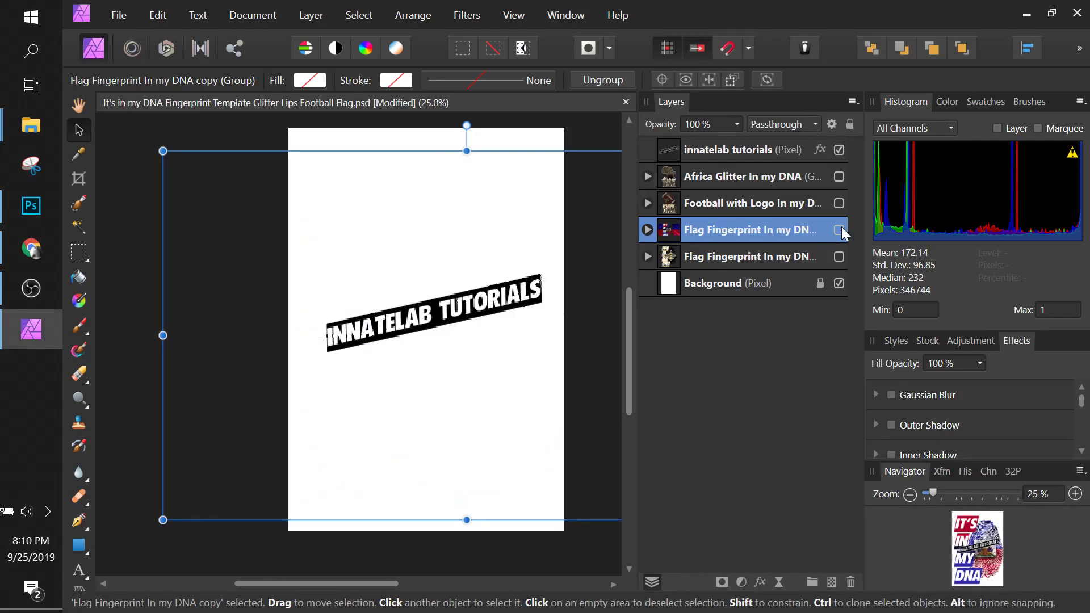
Preview the gold Saints fingerprint design, look over the design groups, and hide it and the innatelab tutorials layer to leave a blank page
left_click(837, 259)
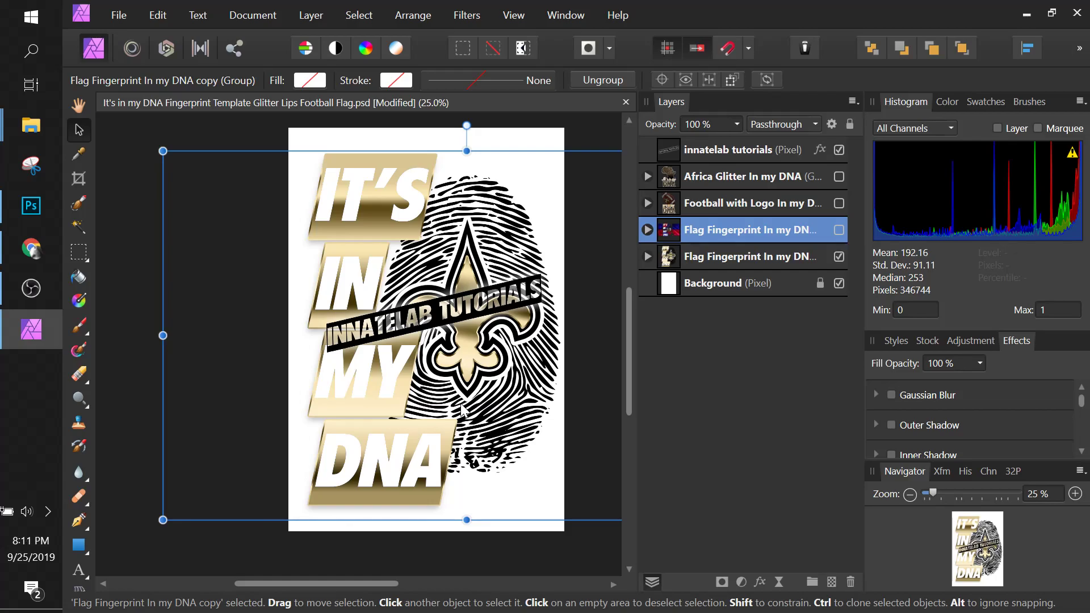
left_click(698, 264)
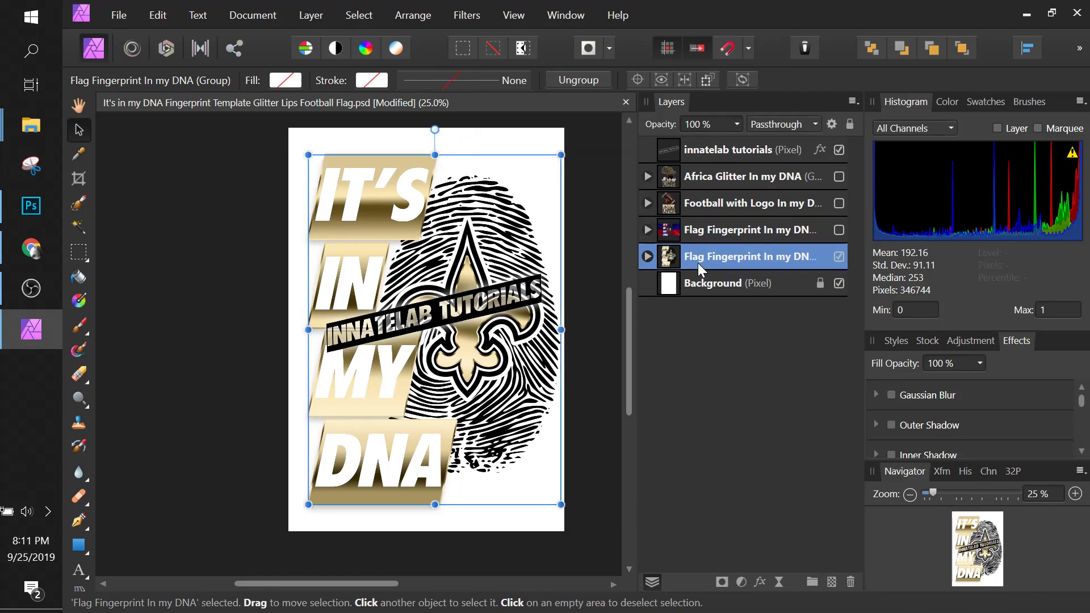
left_click(706, 232)
left_click(706, 204)
left_click(706, 179)
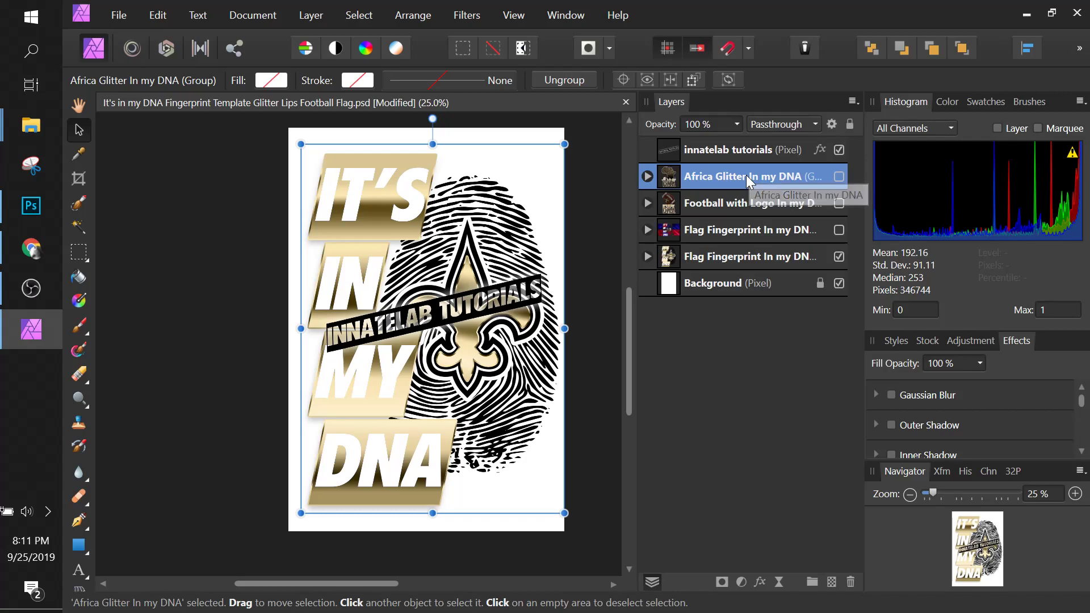
left_click(839, 257)
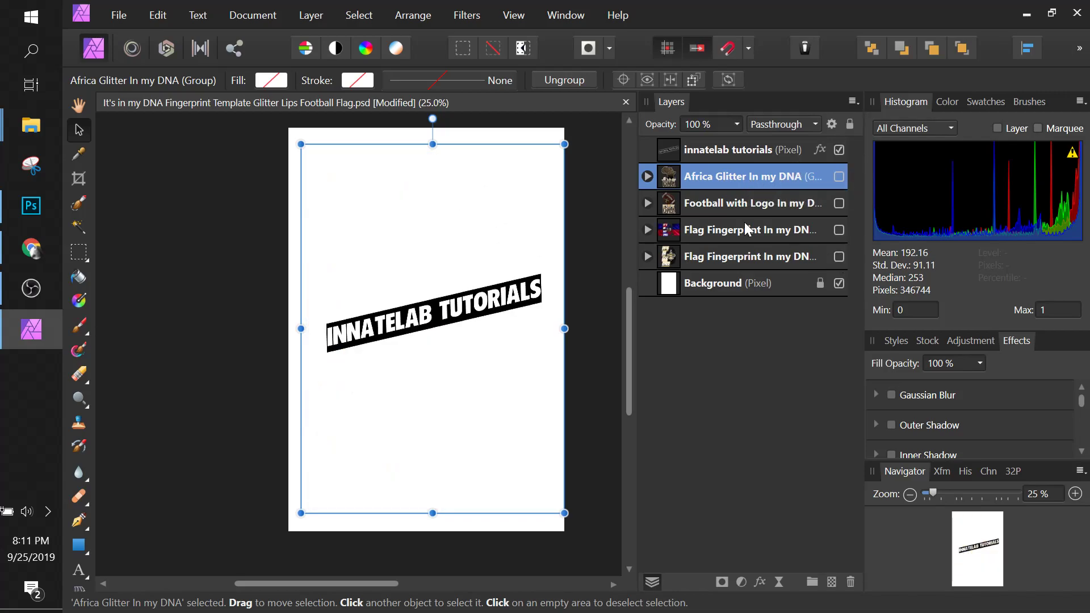
left_click(839, 150)
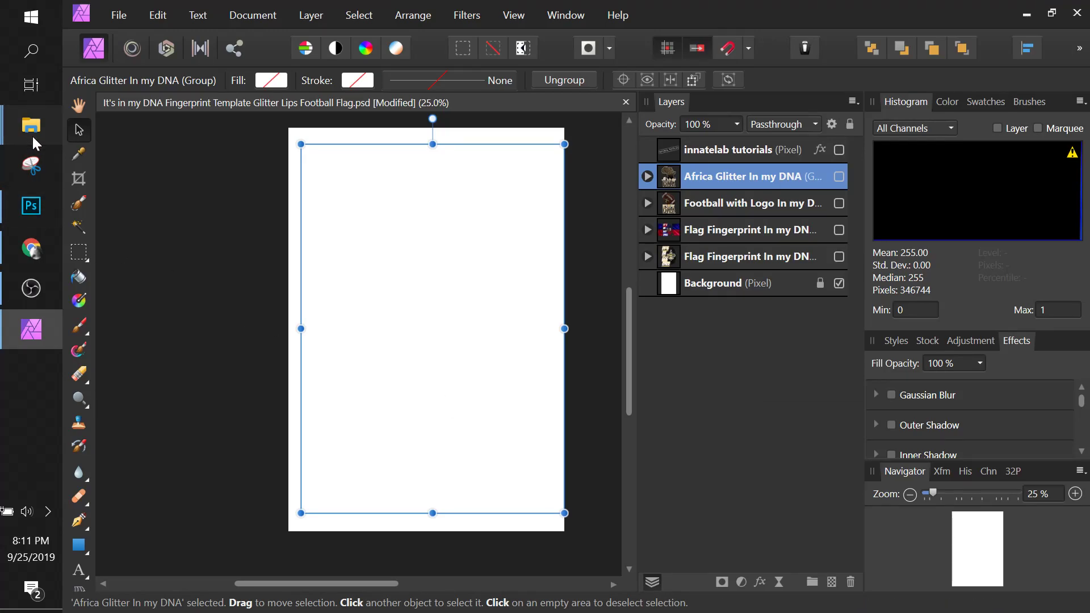
Place the Kiss lipstick red lips vector svg from File Explorer onto the blank page and glance into the Africa Glitter group
mouse_move(32, 135)
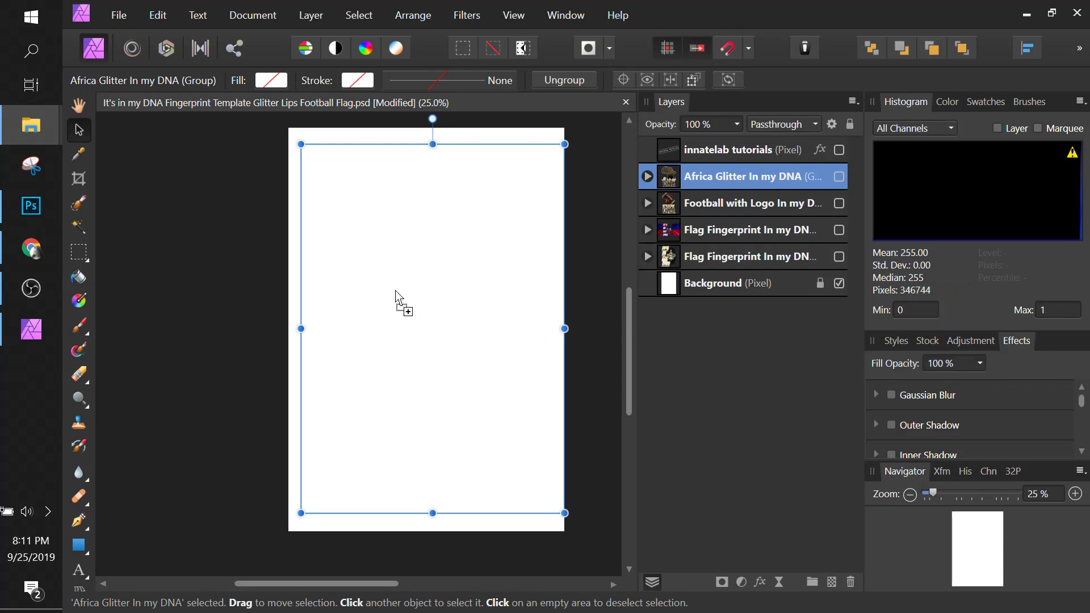
left_click_drag(395, 291, 395, 291)
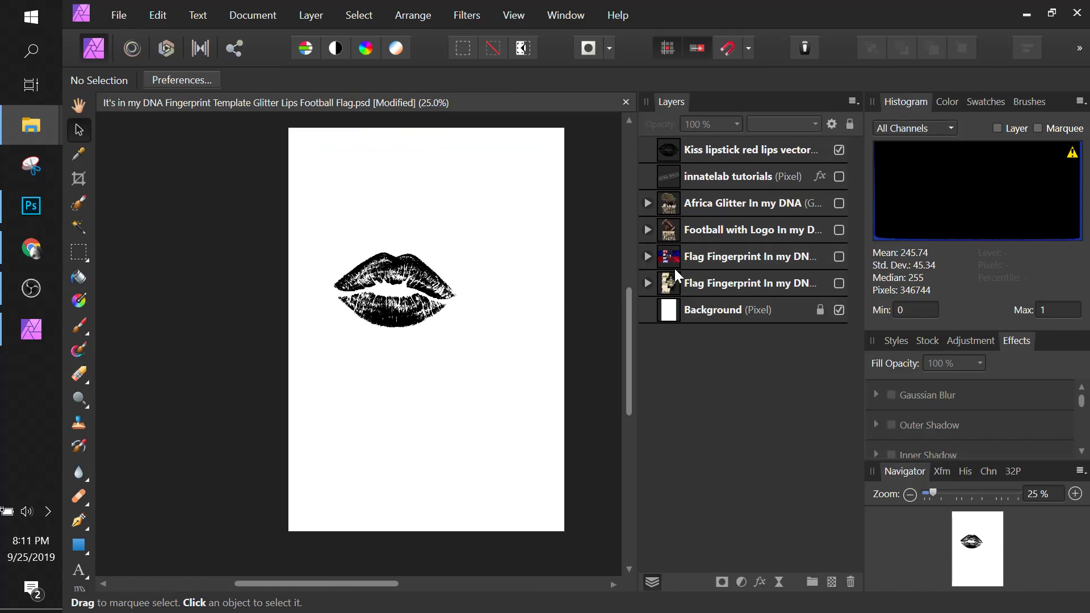
left_click(647, 203)
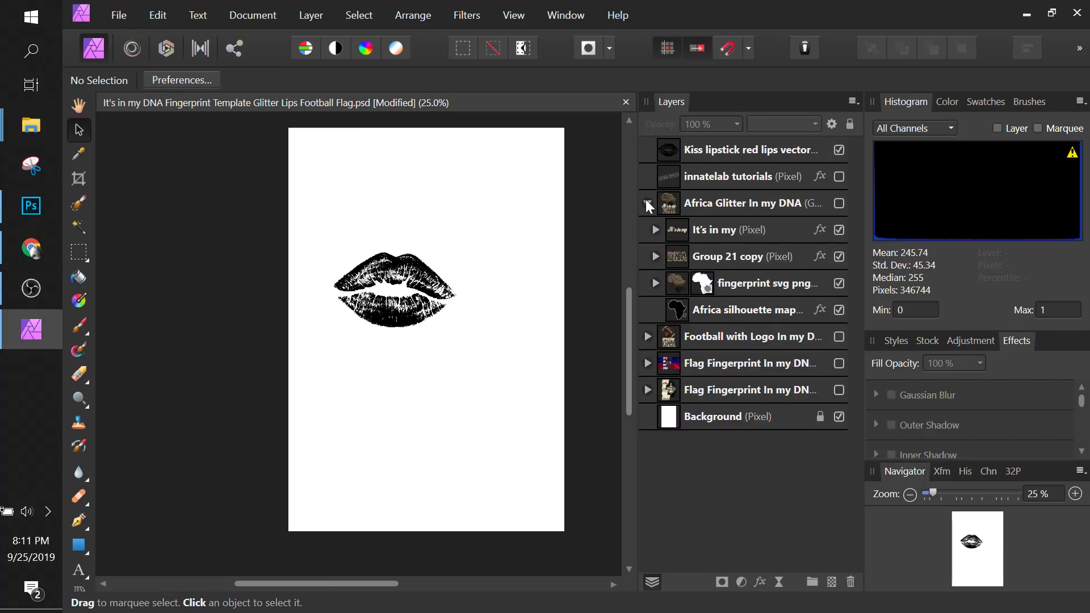
left_click(647, 203)
Enlarge the lips proportionally to nearly the page's width and position them slightly above the page's middle
left_click(715, 152)
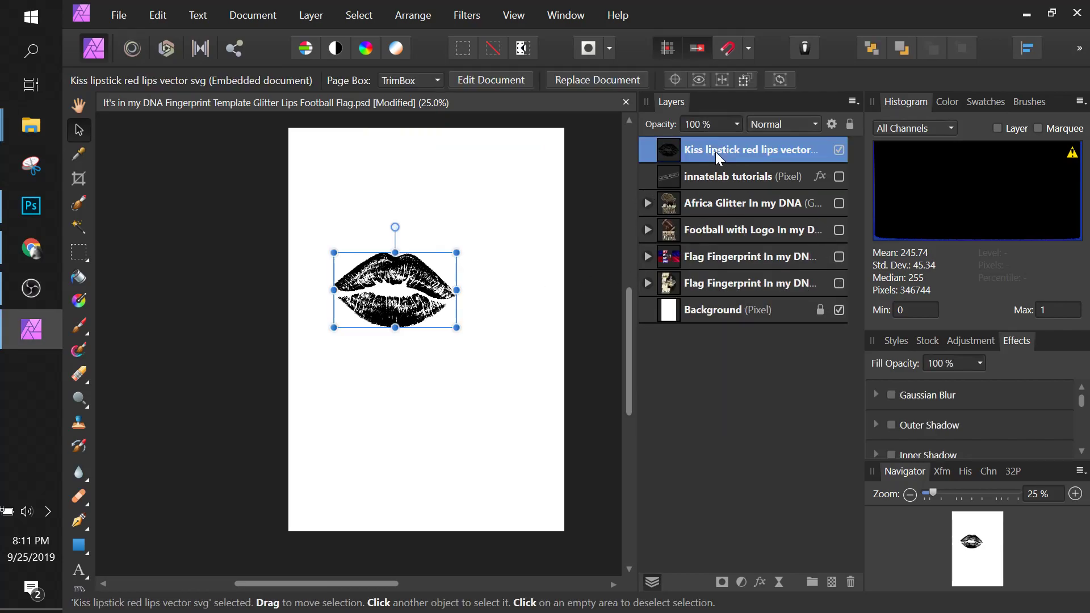
left_click_drag(414, 313, 554, 358)
left_click_drag(355, 360, 307, 377)
left_click_drag(427, 349, 420, 349)
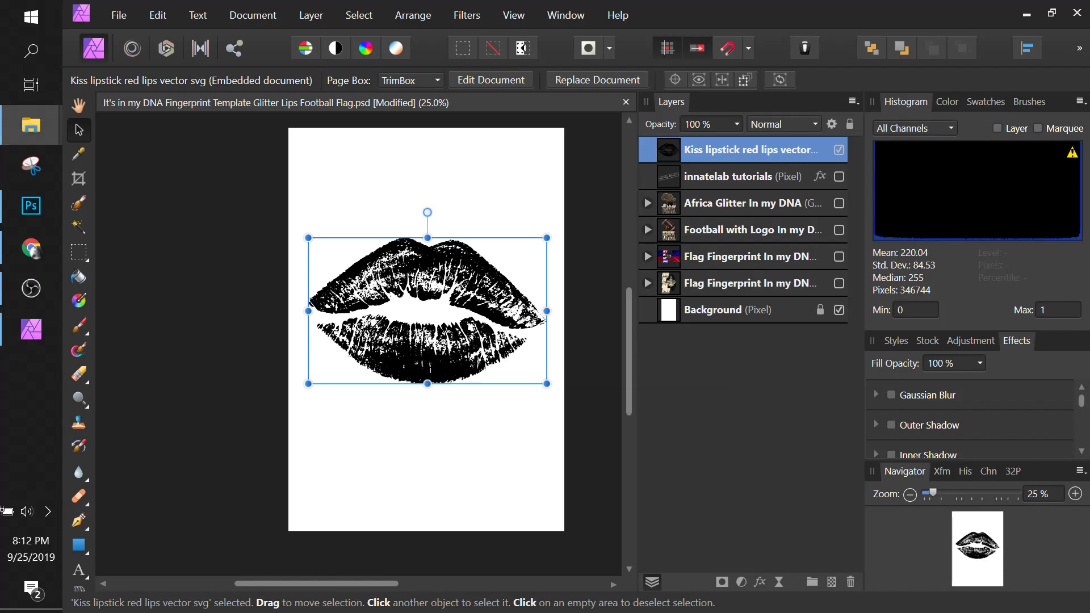
left_click_drag(500, 303, 505, 283)
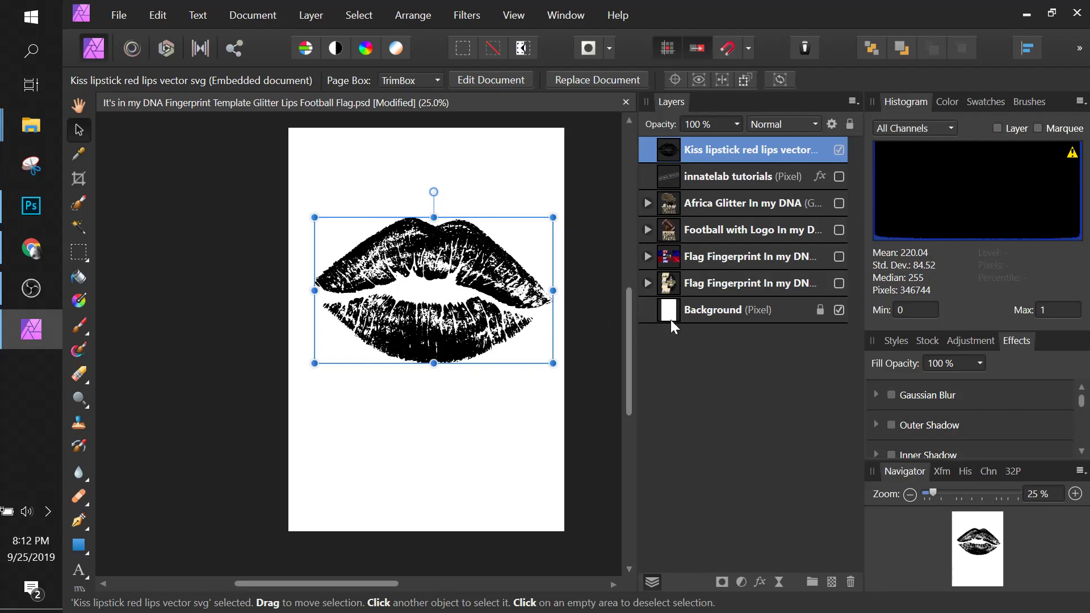
Open the "I am Who I am Your Approval Isn't needed" PSB template as a second document and dismiss the import issues message
left_click(838, 310)
left_click_drag(602, 96, 601, 95)
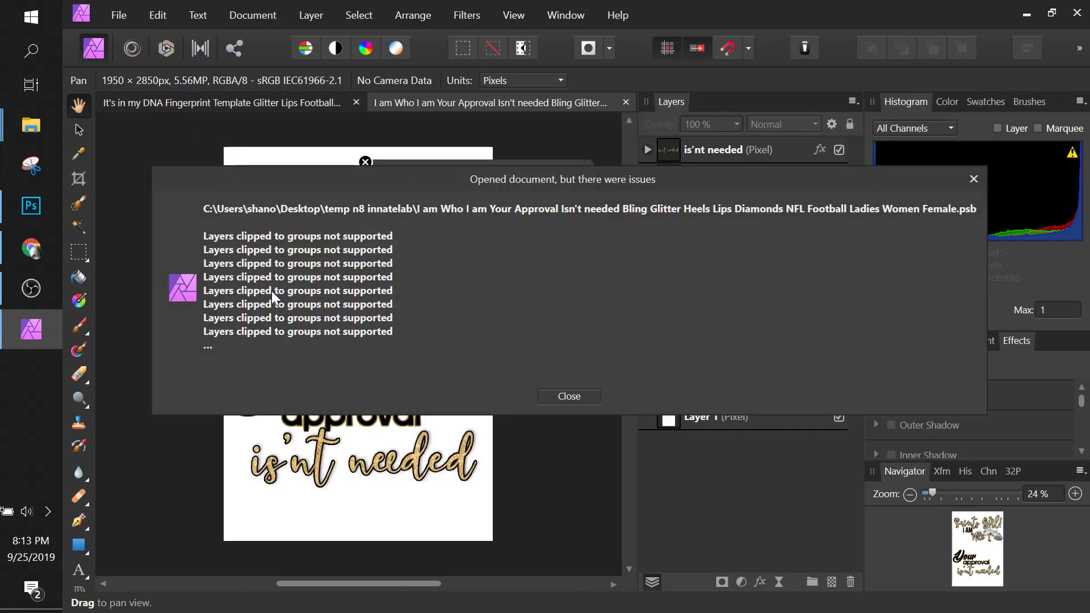
left_click(557, 395)
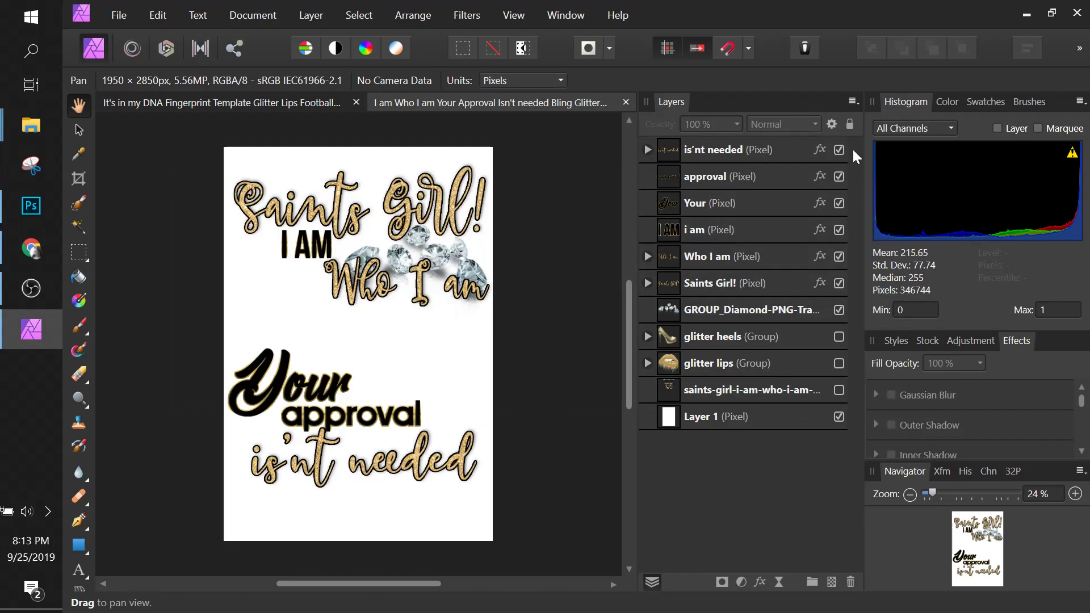
Inspect the "is'nt needed" and "Who I am" lettering layers in the Saints Girl template, and close that document
left_click(648, 149)
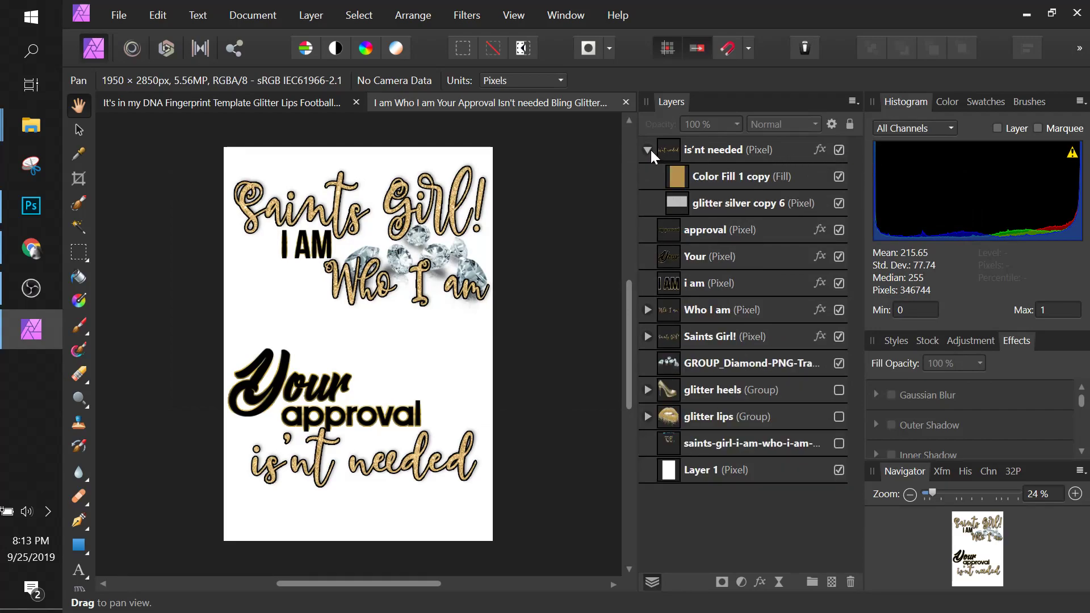
left_click(723, 155)
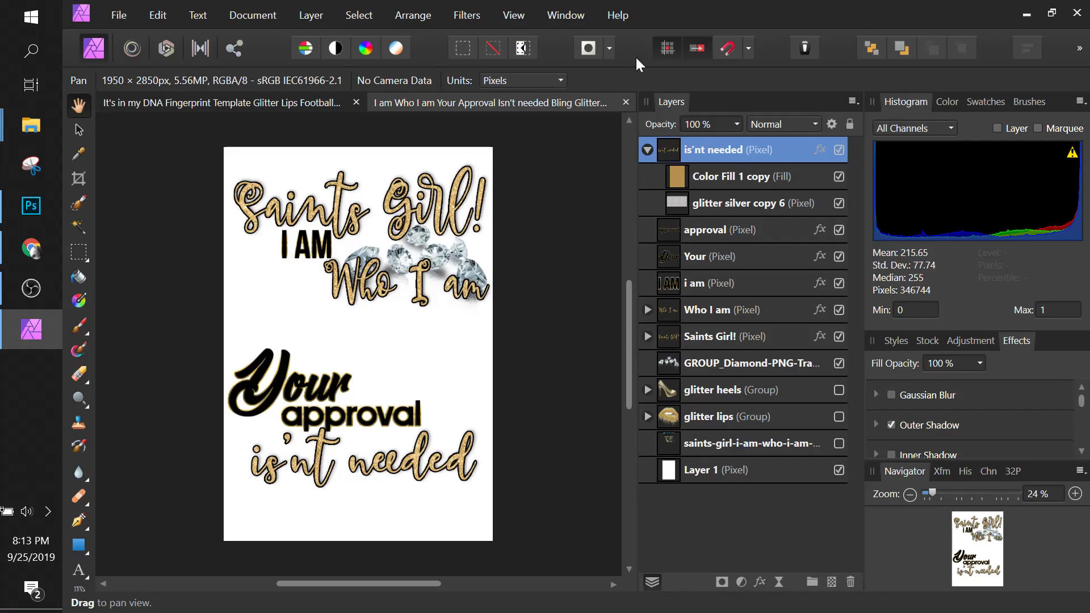
left_click(647, 310)
left_click(648, 309)
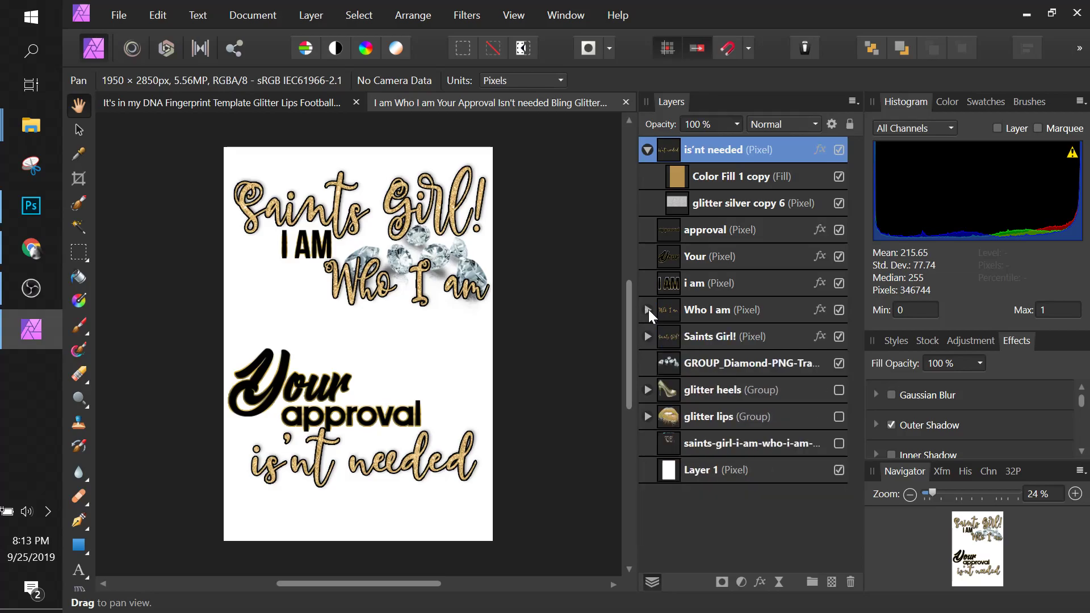
left_click(714, 311)
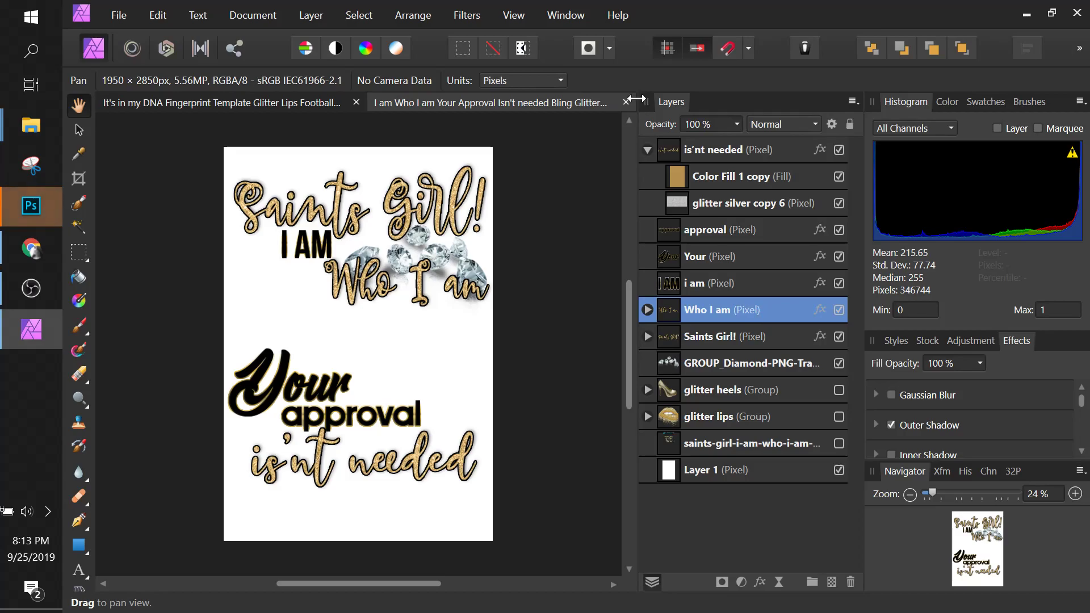
left_click(625, 102)
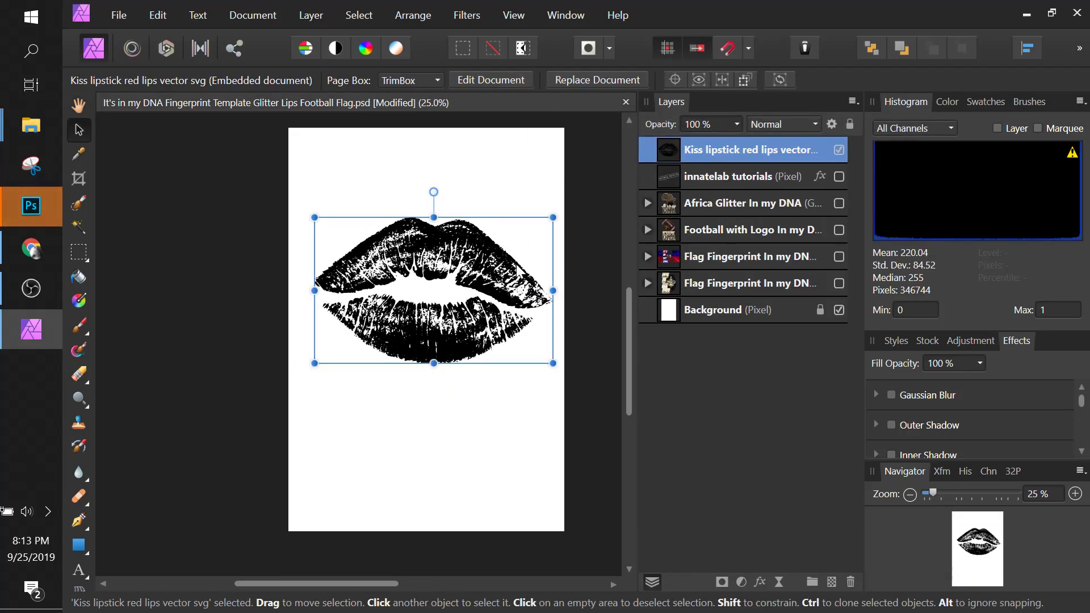
Move the lips down and scale them down proportionally, trying a slight clockwise rotation and undoing it
left_click_drag(513, 284, 516, 333)
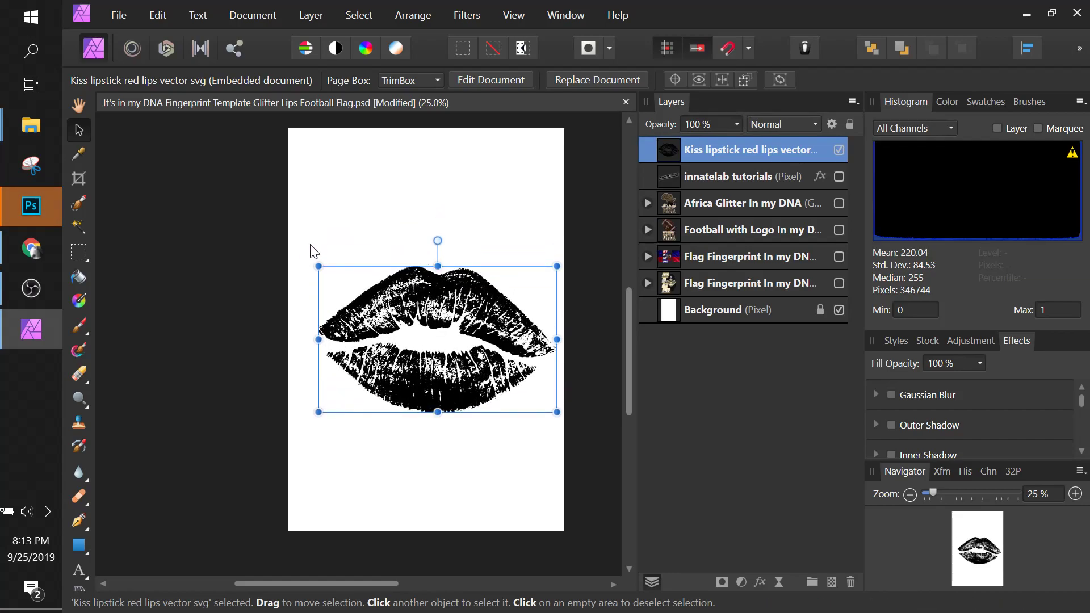
left_click_drag(321, 266, 366, 296)
left_click_drag(564, 290, 580, 312)
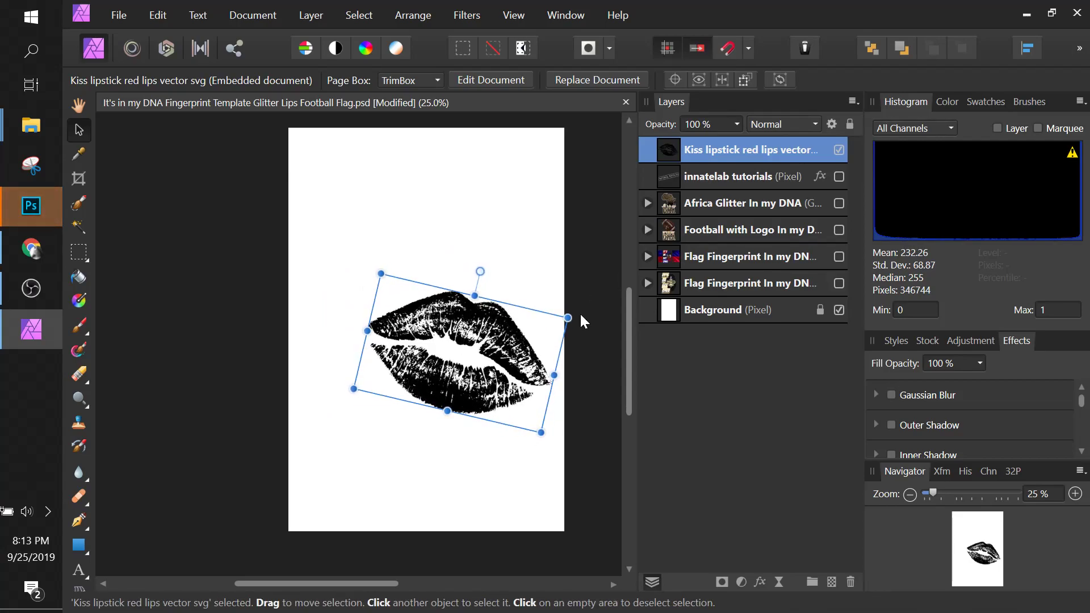
key("ctrl+z")
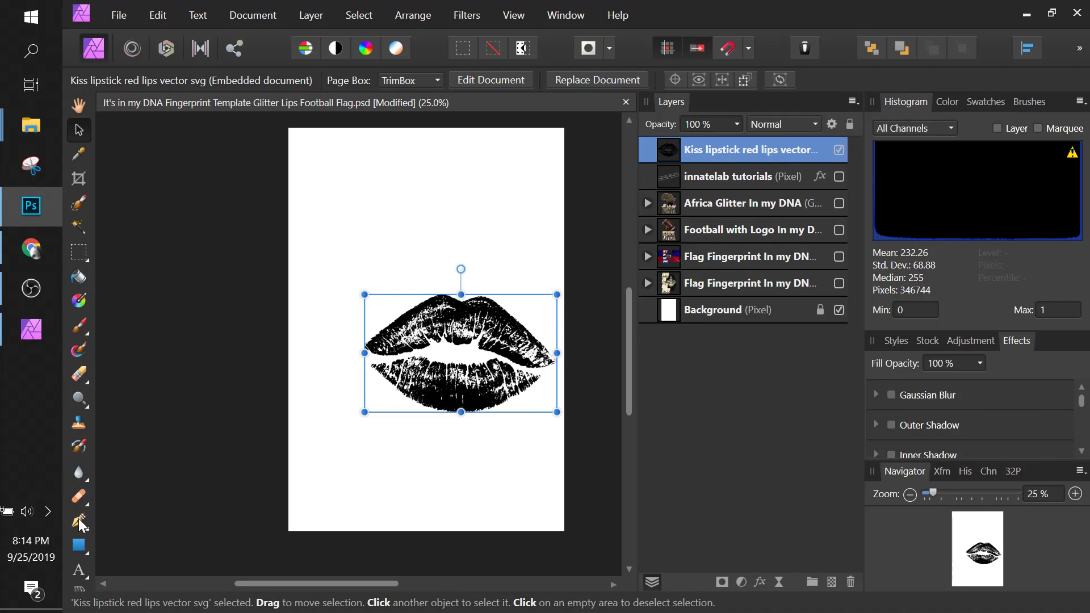
Add the art text "Saints" in 96 pt Arial near the top of the page above the lips
left_click(80, 573)
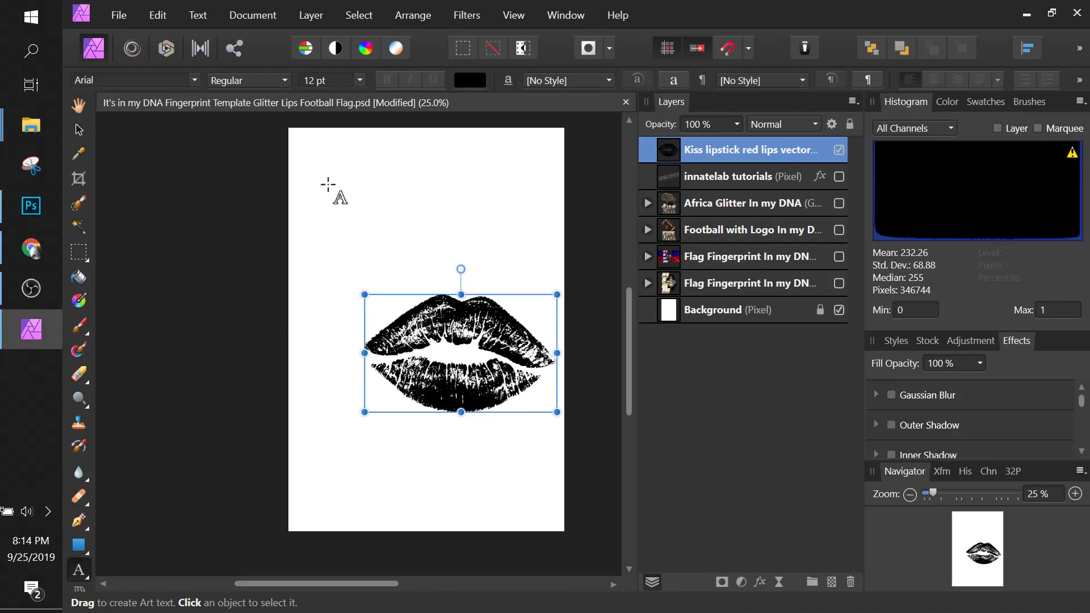
left_click(331, 163)
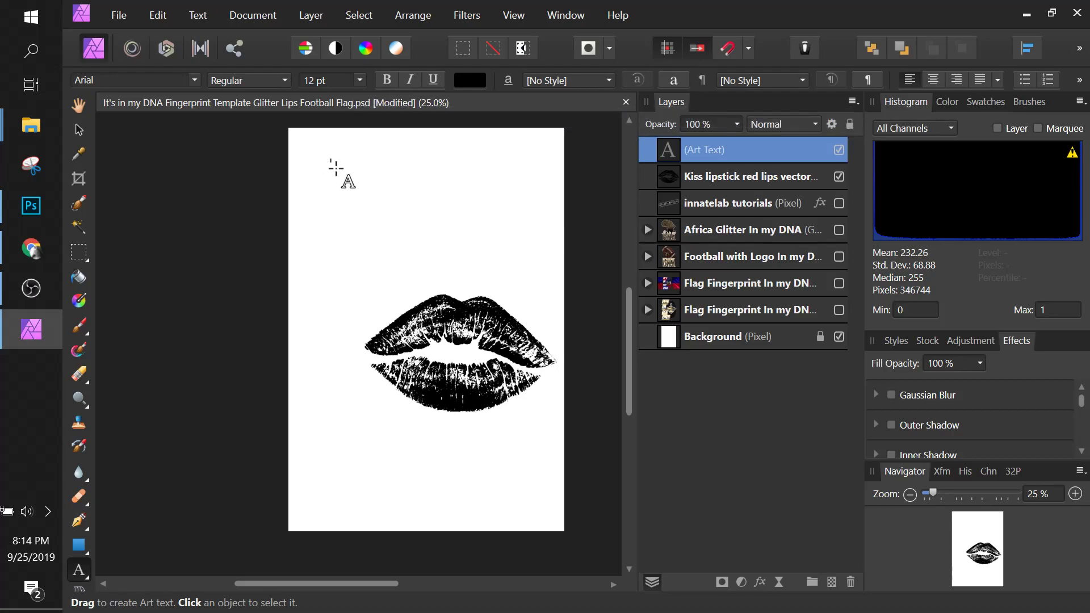
left_click(359, 80)
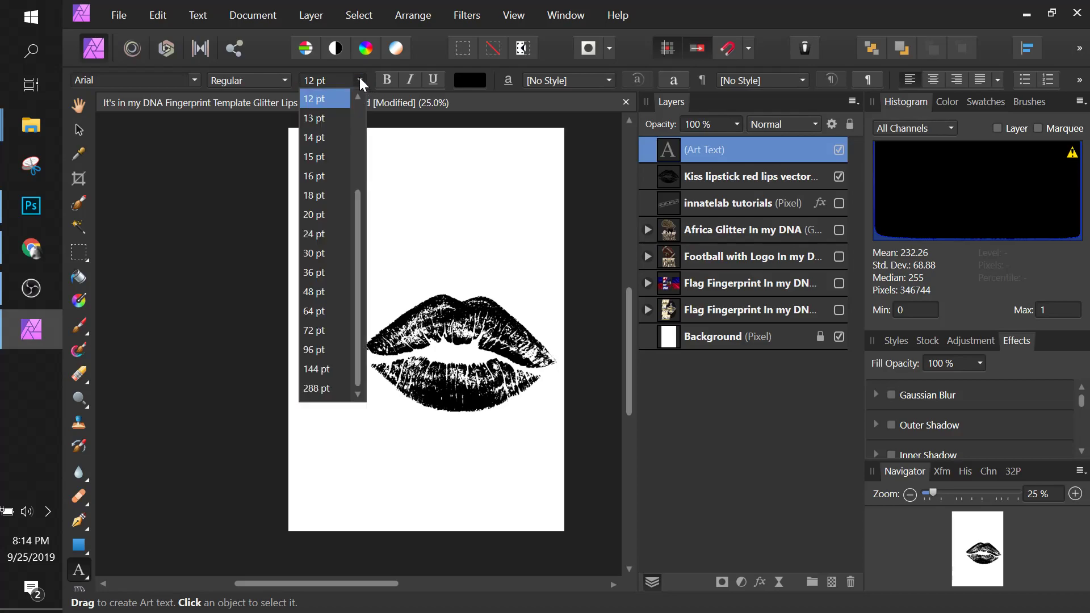
left_click(324, 351)
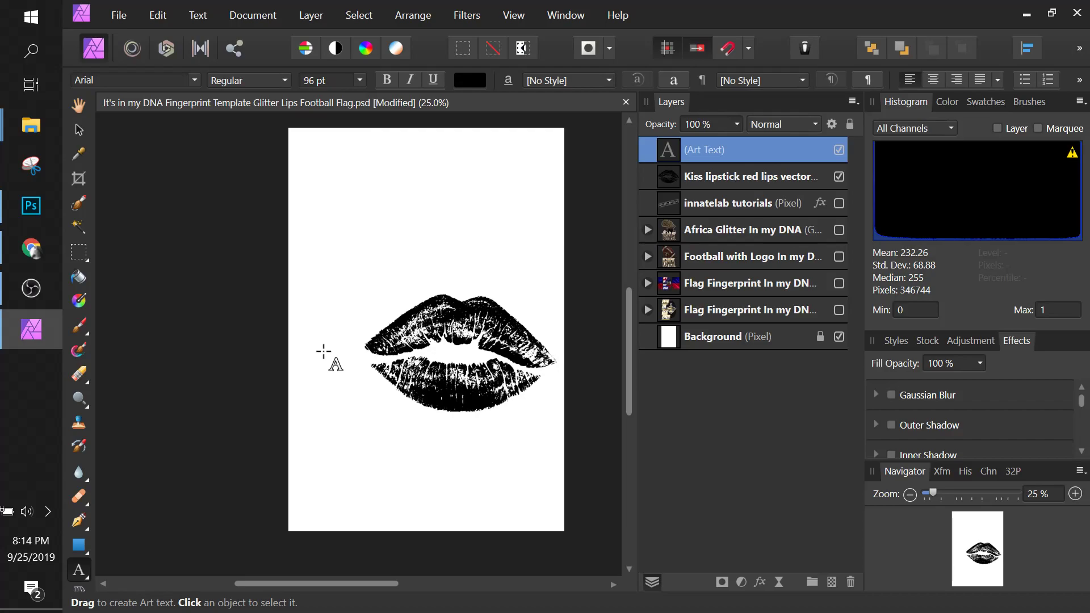
type("Saints")
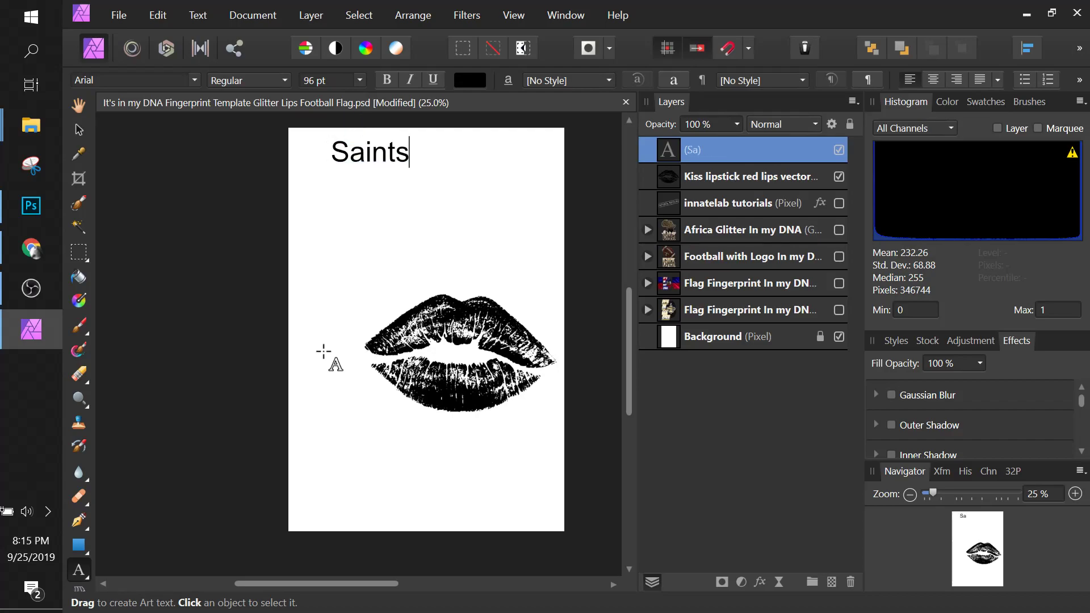
Complete the heading text to read "Saints Girl!" and move it slightly down toward the page's left edge
type(" Girl")
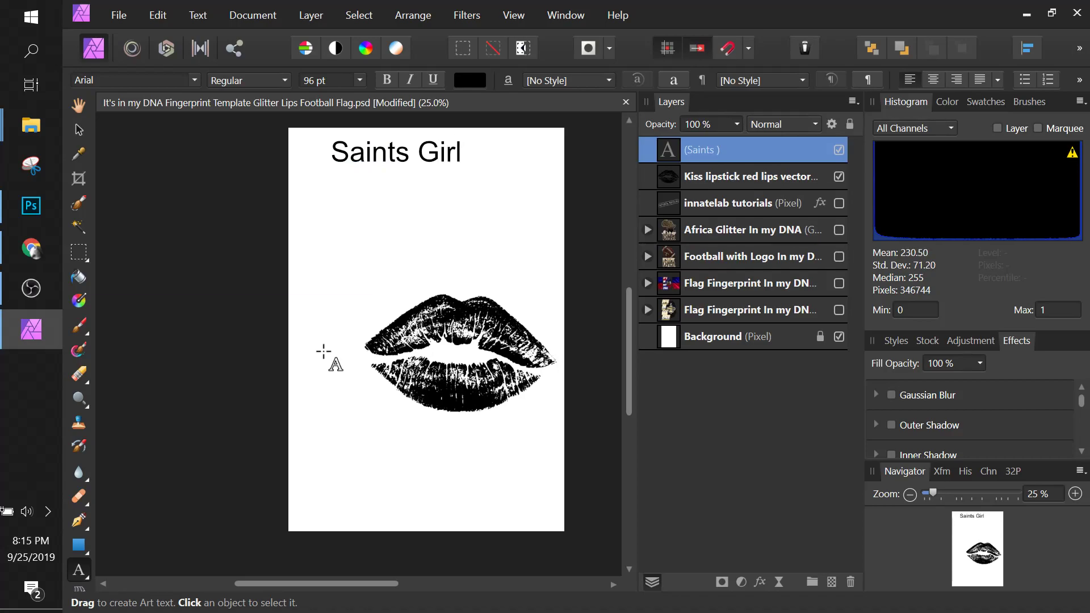
type("!")
key("Escape")
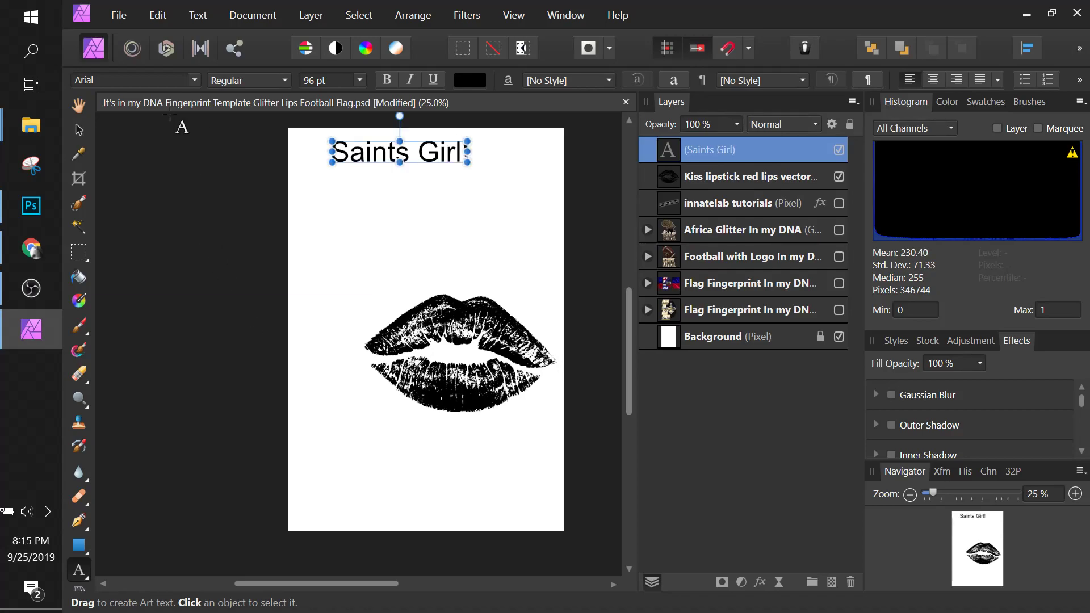
left_click(79, 128)
left_click_drag(442, 165, 411, 174)
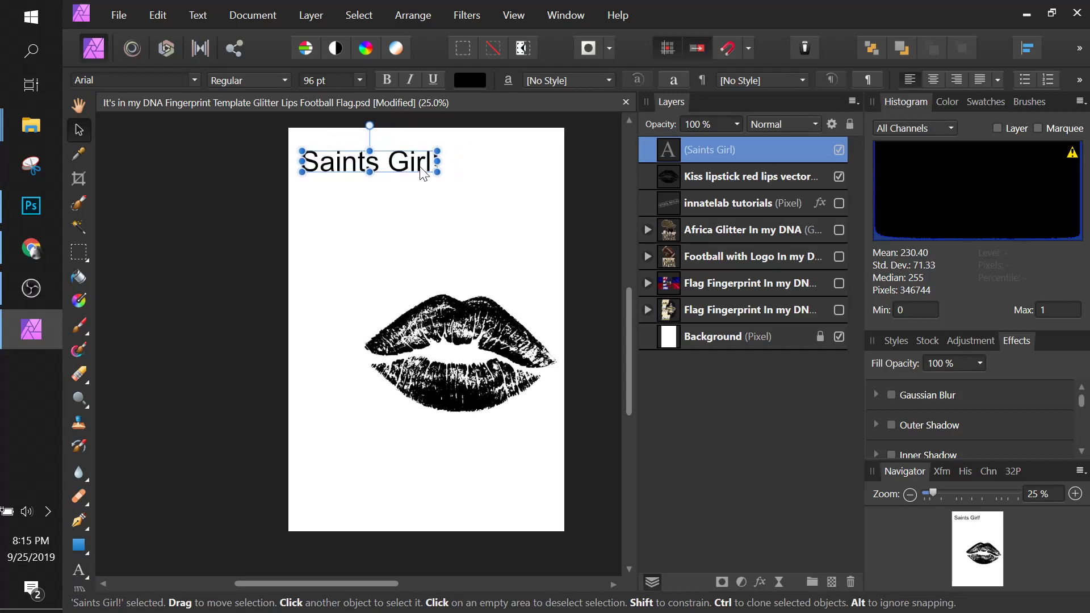
Enlarge the "Saints Girl!" text proportionally to 173.6 pt so it spans most of the page width
key("ctrl+t")
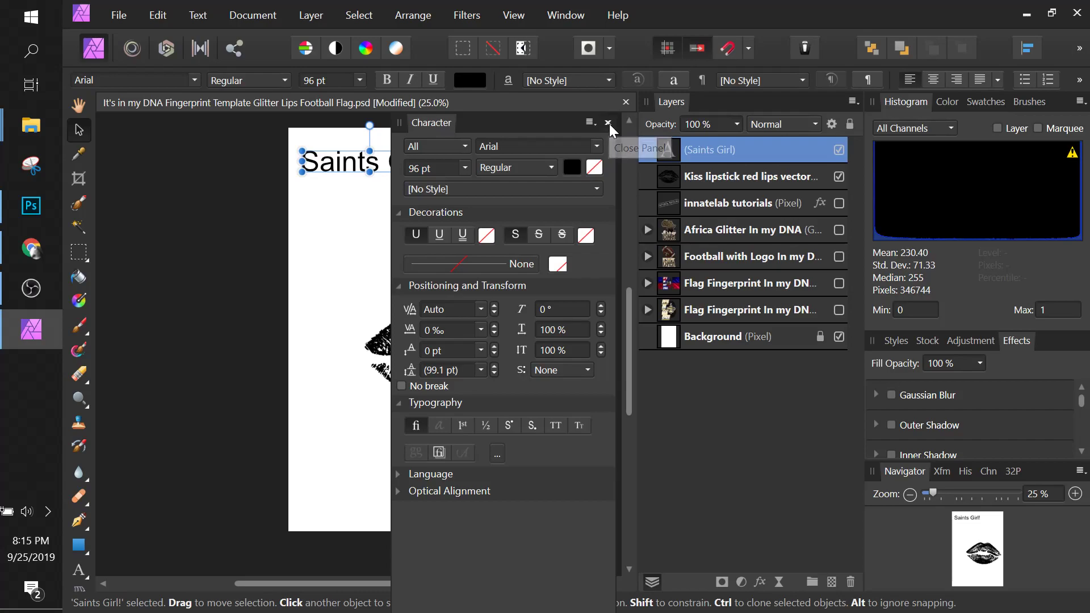
left_click(609, 123)
left_click_drag(437, 177, 541, 229)
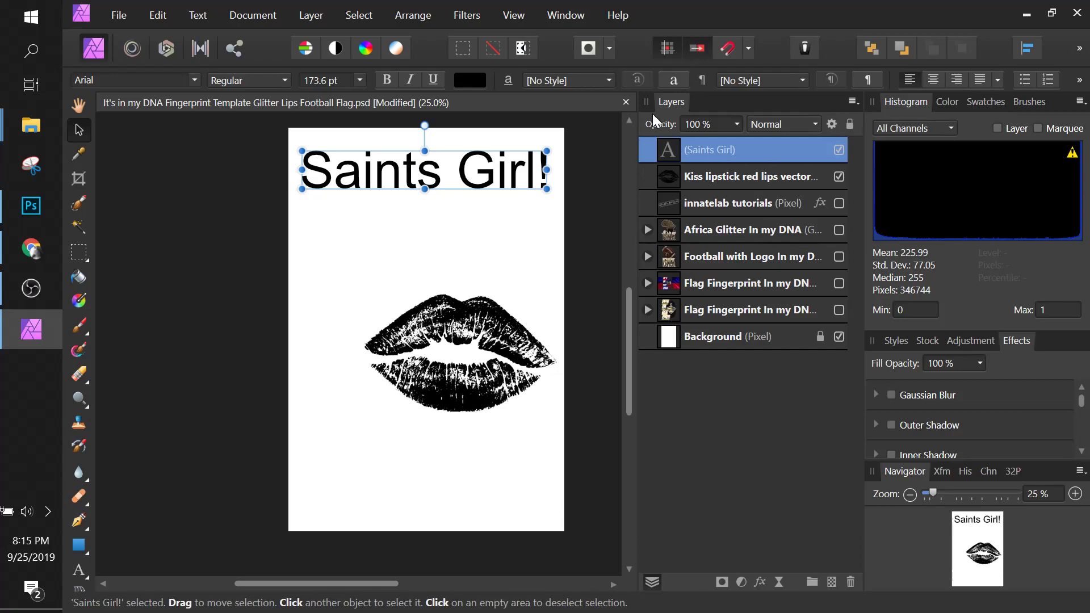
Change the "Saints Girl!" font to Allegory, nudge the text down, and scale it up to 190.7 pt
left_click(164, 80)
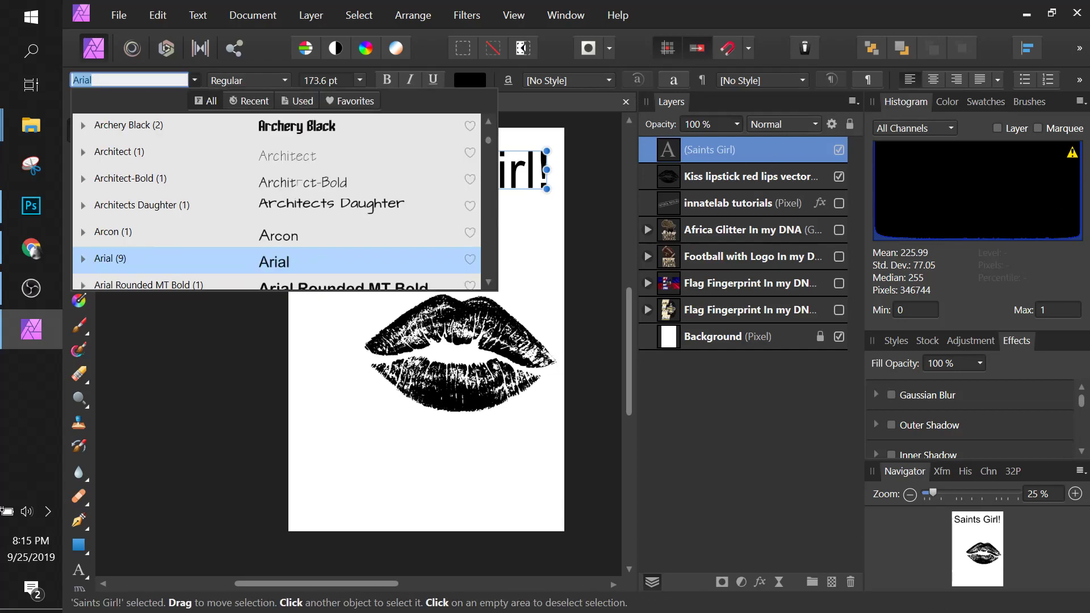
type("alle")
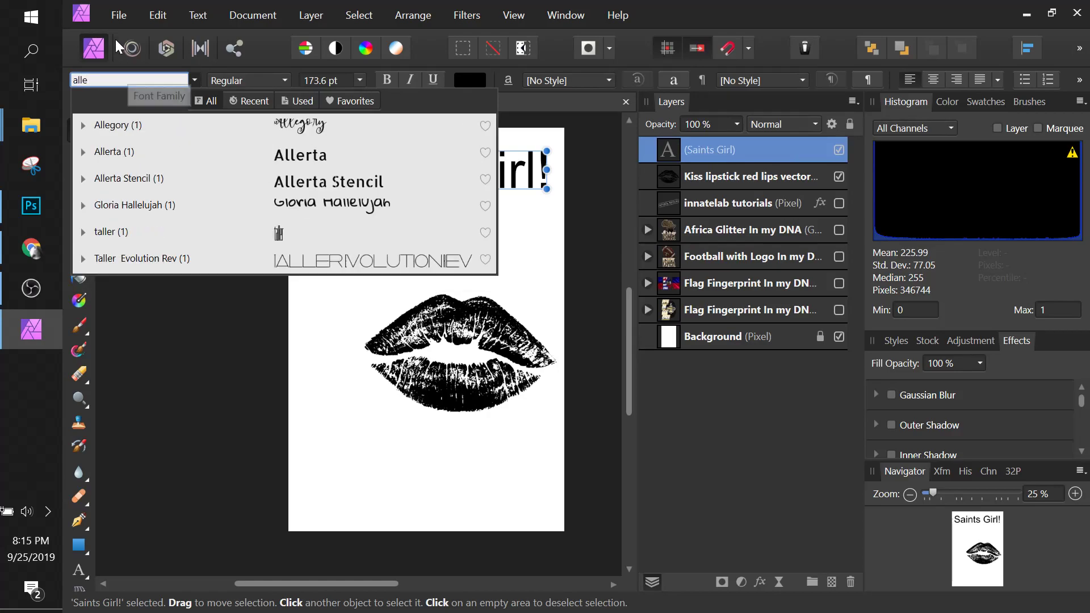
left_click(116, 127)
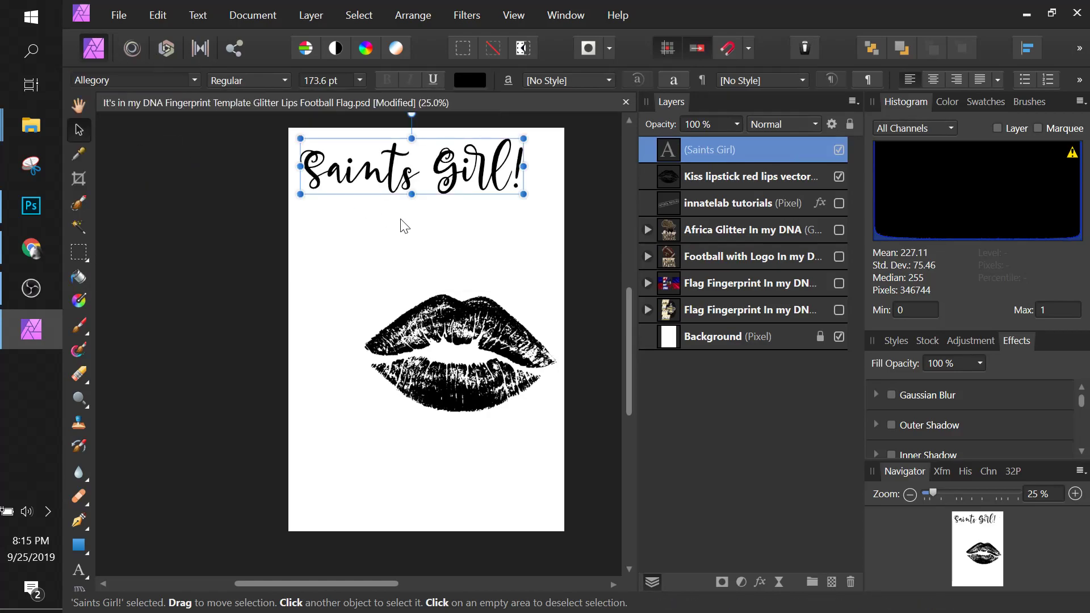
left_click_drag(412, 183, 415, 190)
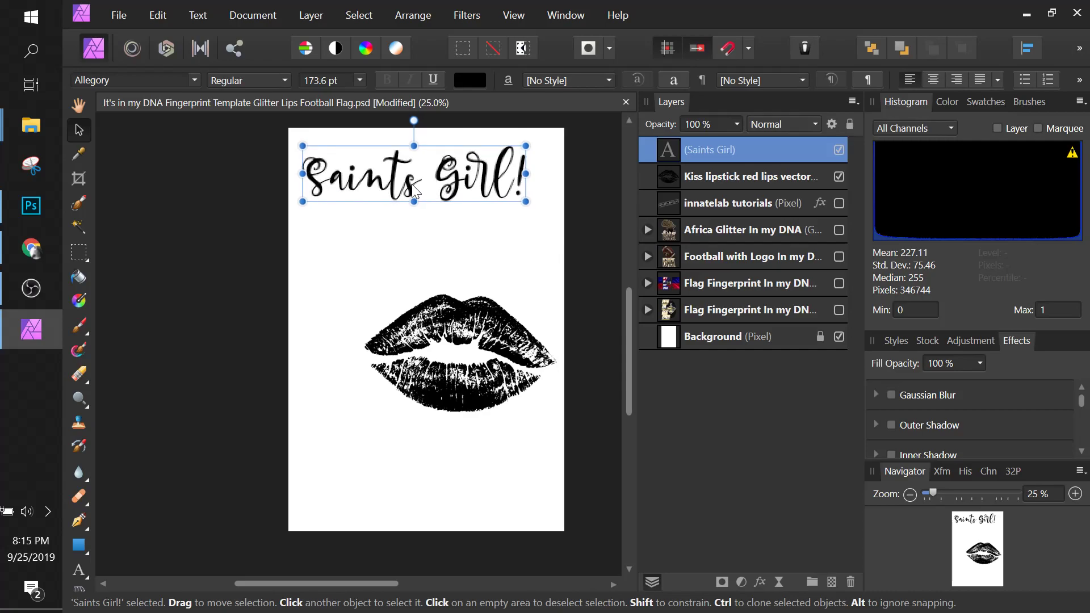
left_click_drag(527, 202, 547, 208)
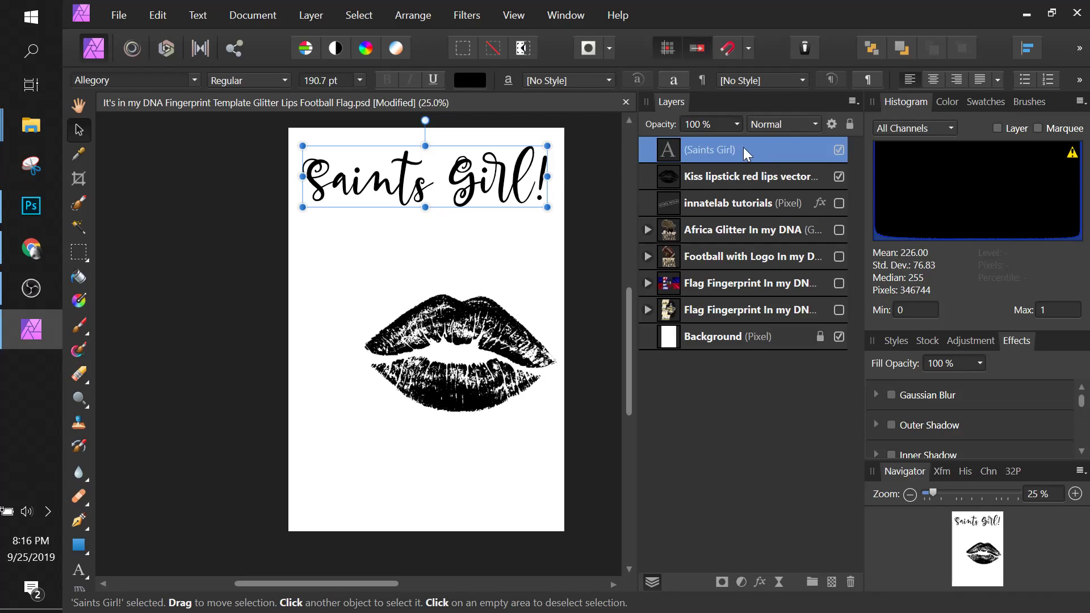
Take the gold glitter swatch out of the "It's in my" layer in the Africa Glitter group and place it atop the layer stack
left_click(647, 229)
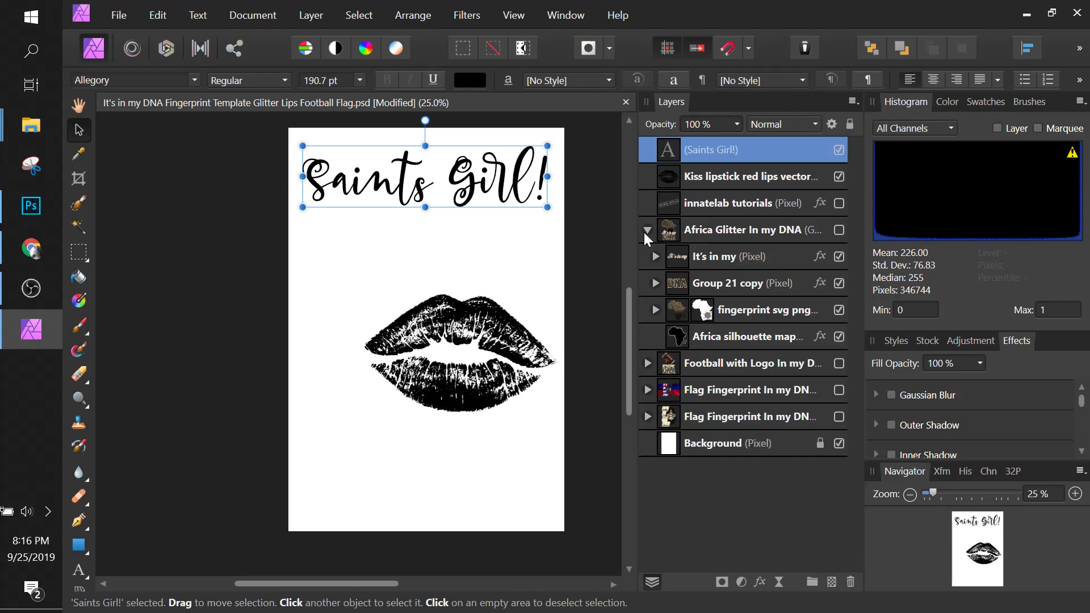
left_click(655, 256)
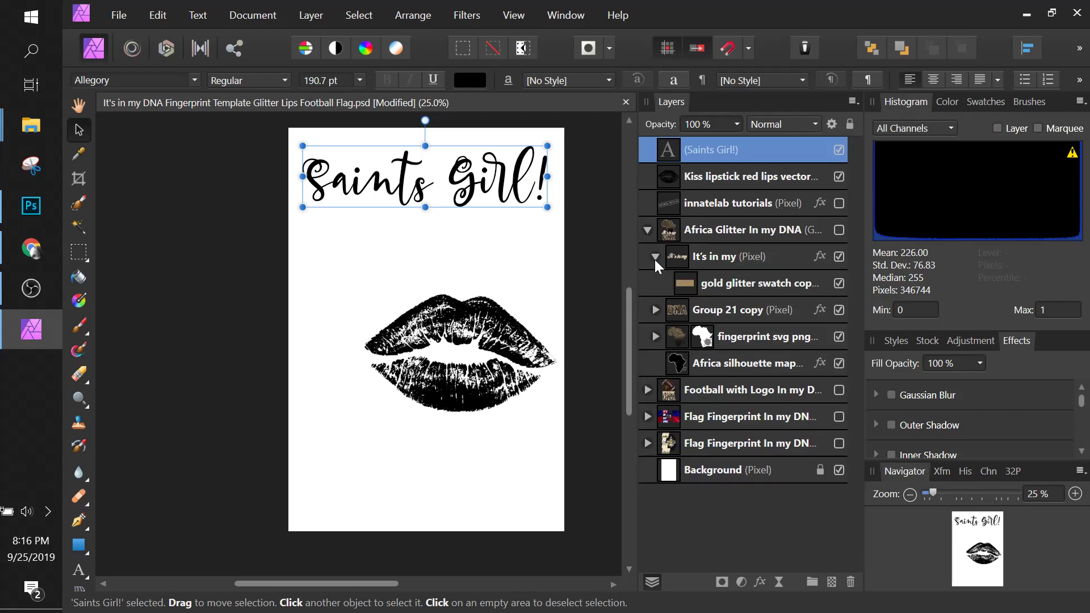
left_click(727, 287)
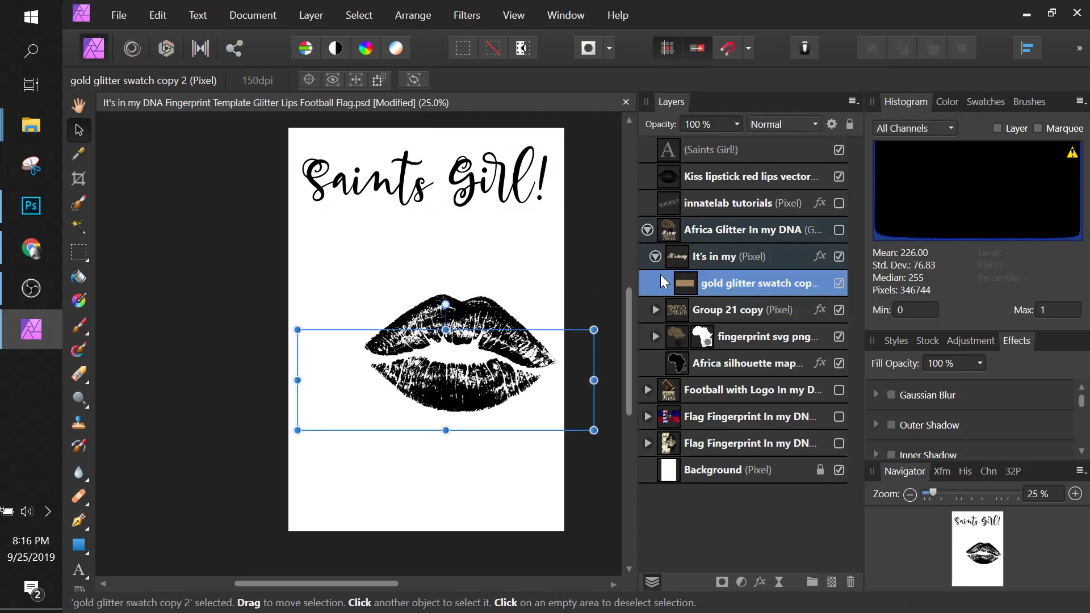
left_click_drag(726, 283, 709, 134)
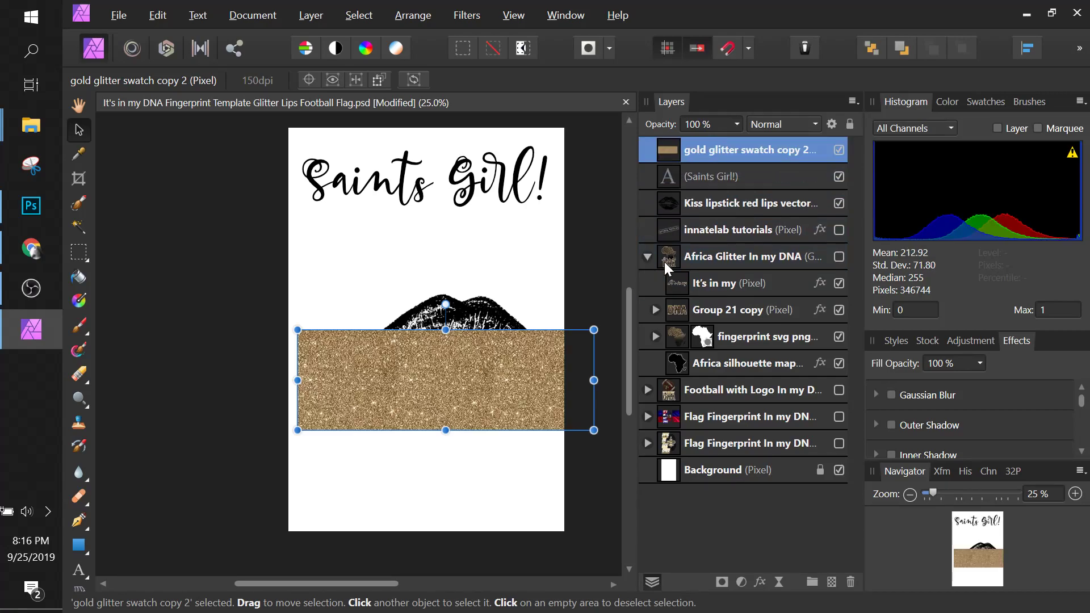
left_click(646, 256)
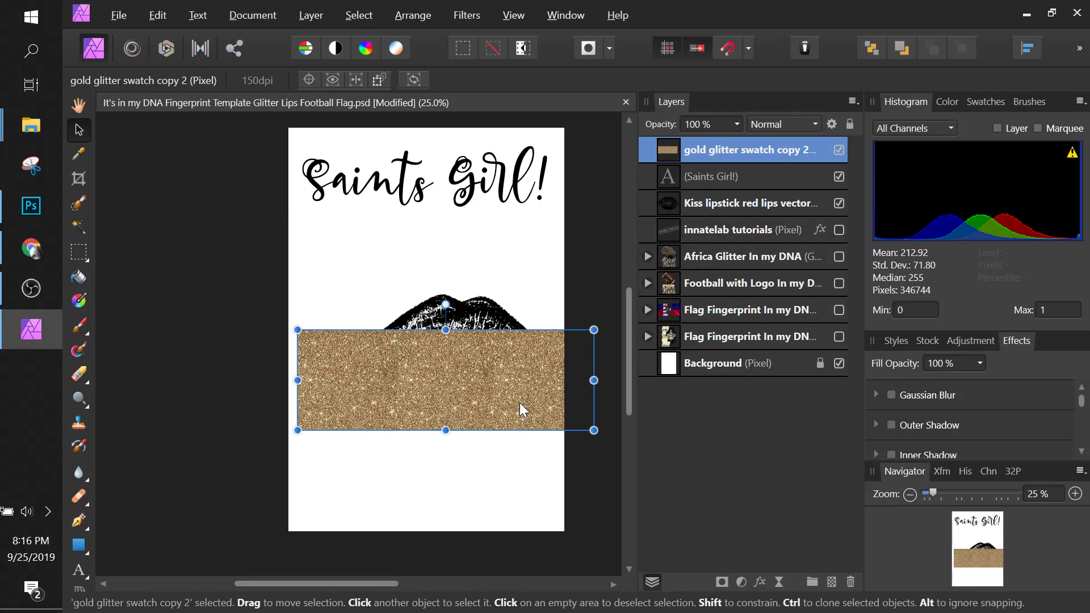
Move the gold glitter swatch over the "Saints Girl!" text and clip it inside the text layer
left_click_drag(519, 401, 500, 205)
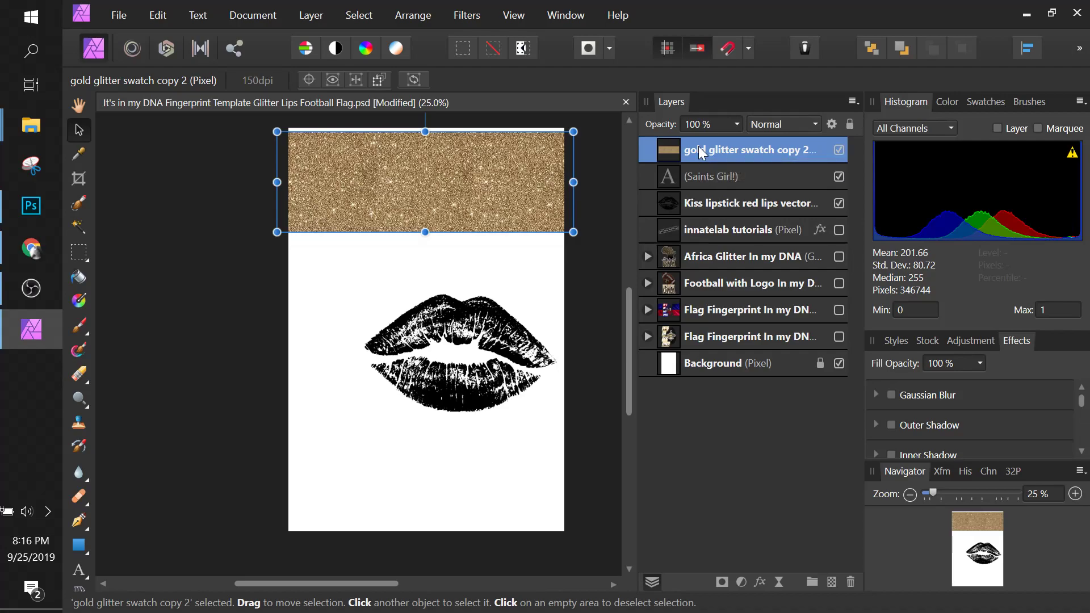
left_click_drag(697, 173, 744, 175)
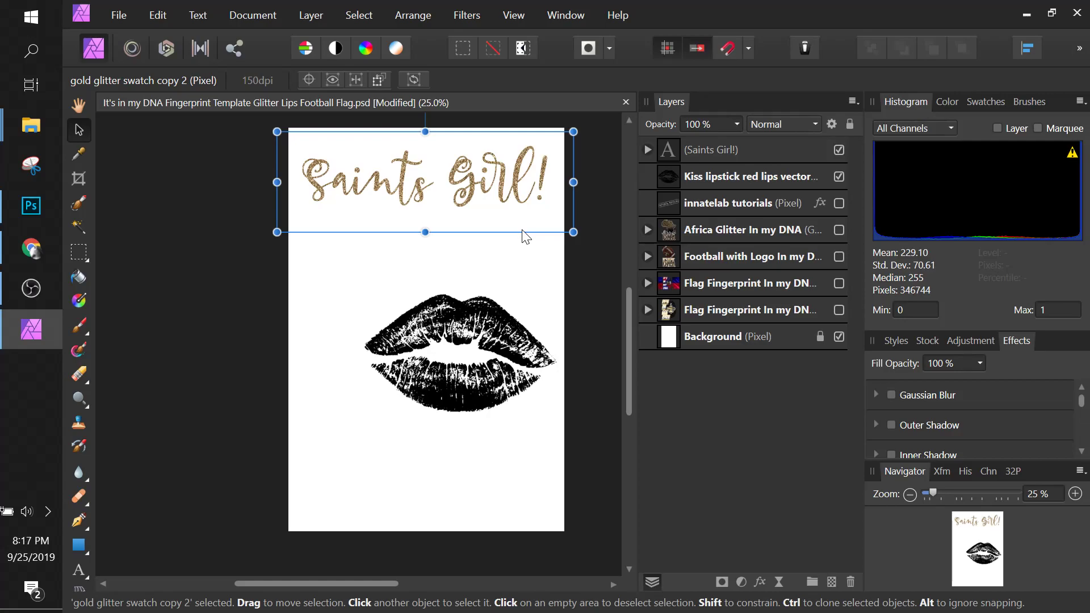
Open the layer effects of the "Saints Girl!" text layer and enable the Outline effect
left_click(761, 160)
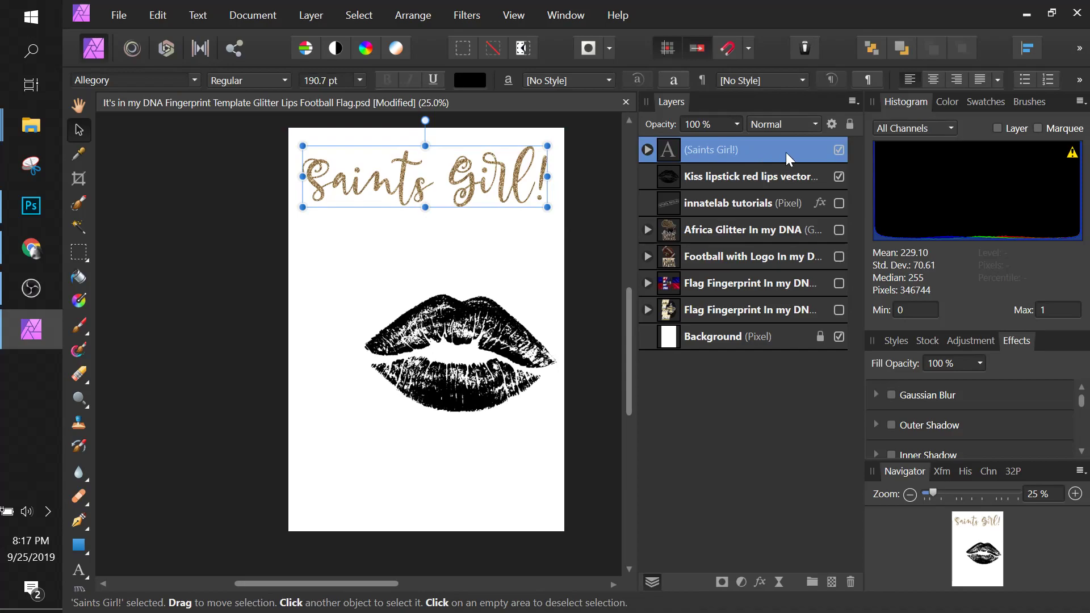
left_click(759, 582)
left_click(329, 208)
left_click_drag(592, 86, 782, 107)
Try a Gaussian Blur on the "Saints Girl!" text and reset its radius to 0 px
left_click_drag(836, 138, 856, 141)
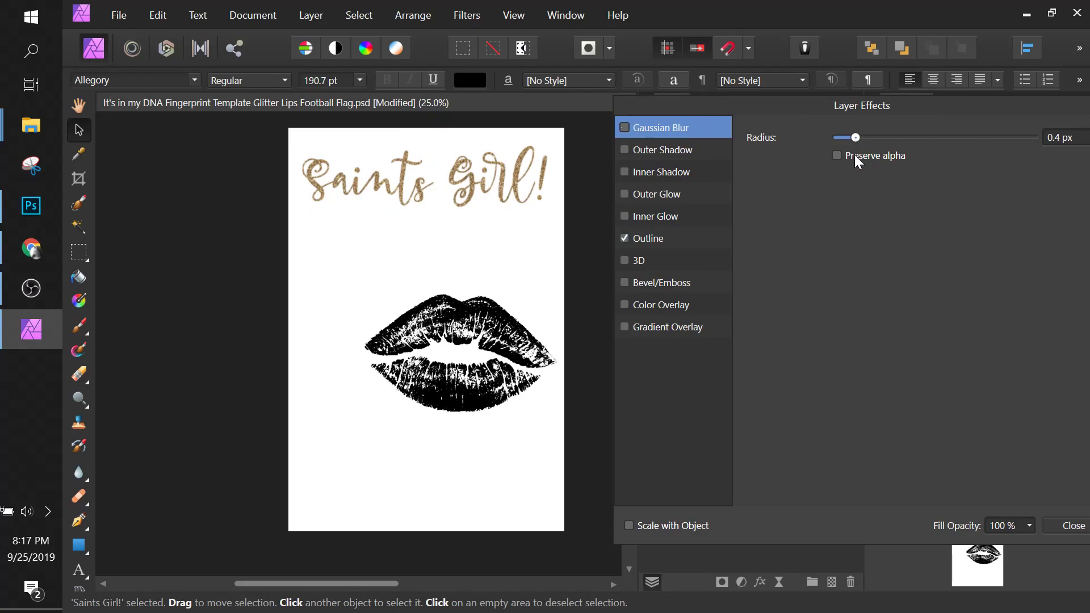
left_click(625, 128)
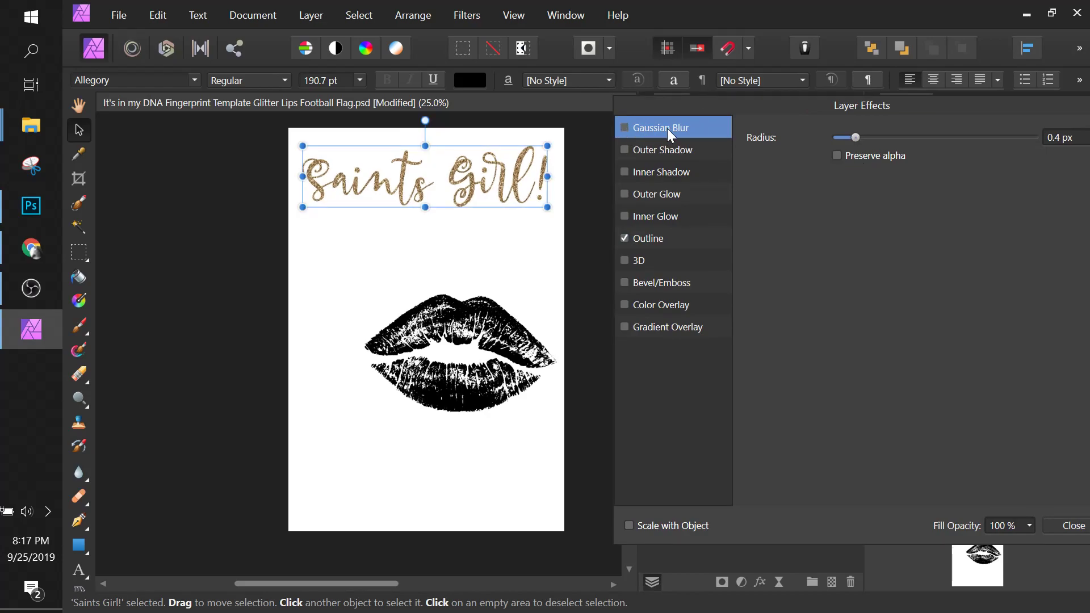
left_click_drag(859, 138, 821, 141)
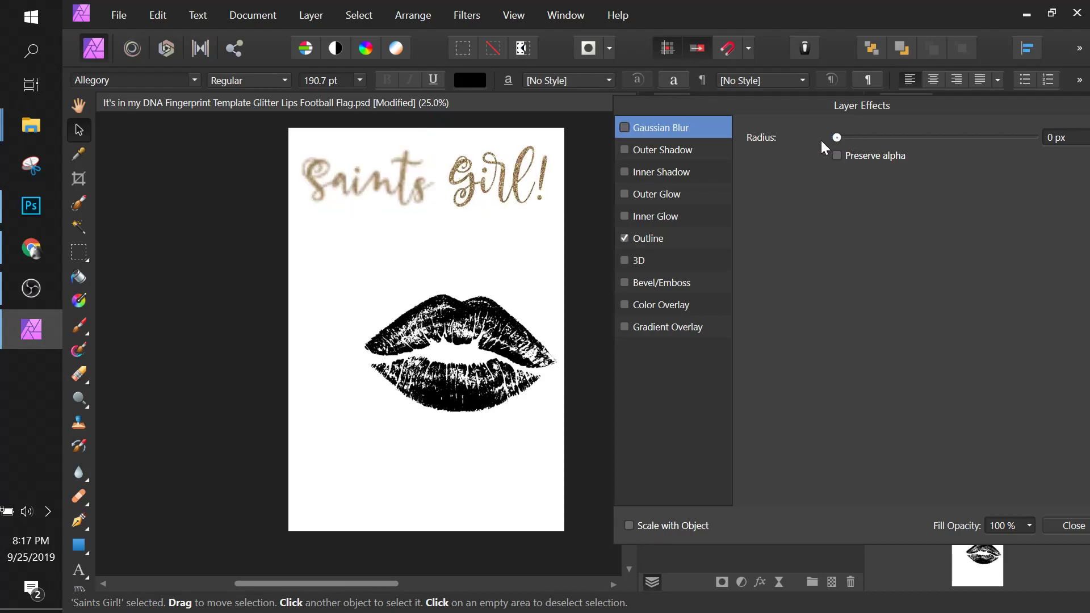
Give the "Saints Girl!" text a solid black outside outline with a 7.2 px radius
left_click(659, 239)
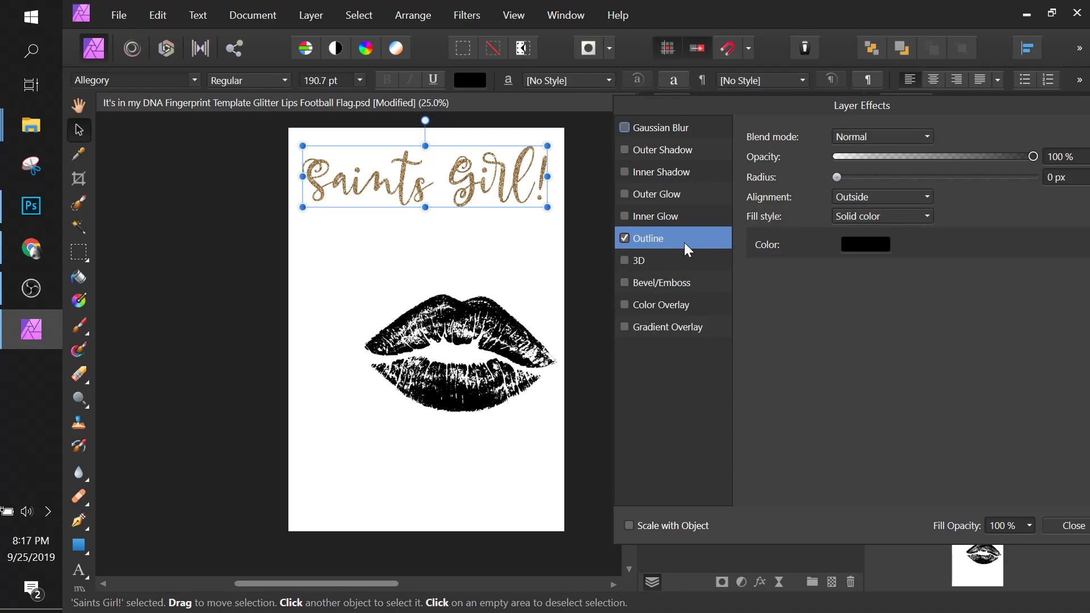
left_click_drag(840, 176, 909, 178)
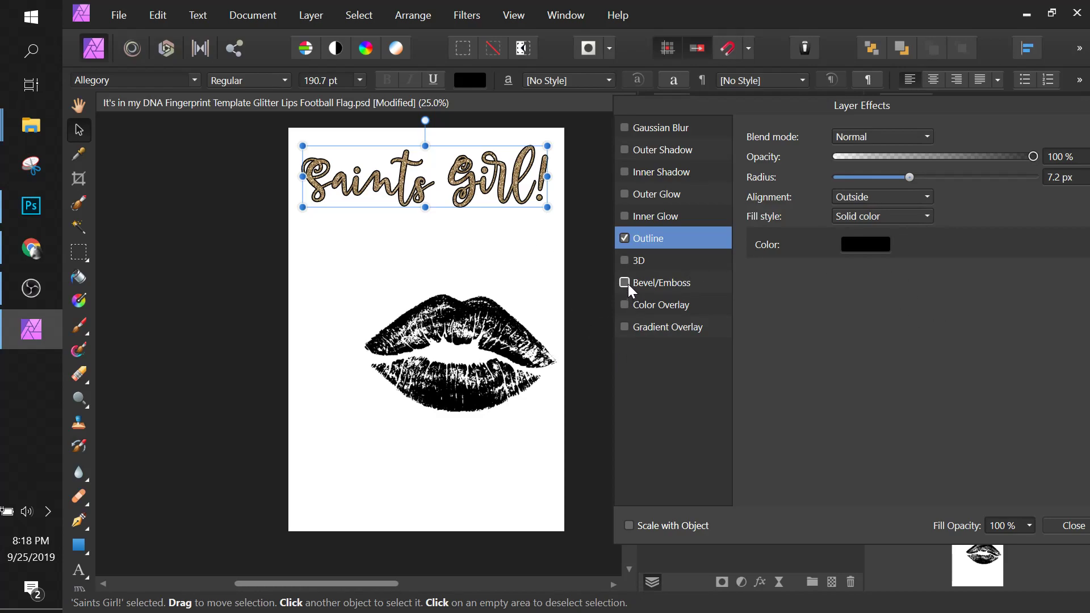
Add a black outer shadow to the text with 100% opacity, 22.7 px radius, 13.6 px offset and 34% intensity
left_click(624, 149)
left_click(655, 152)
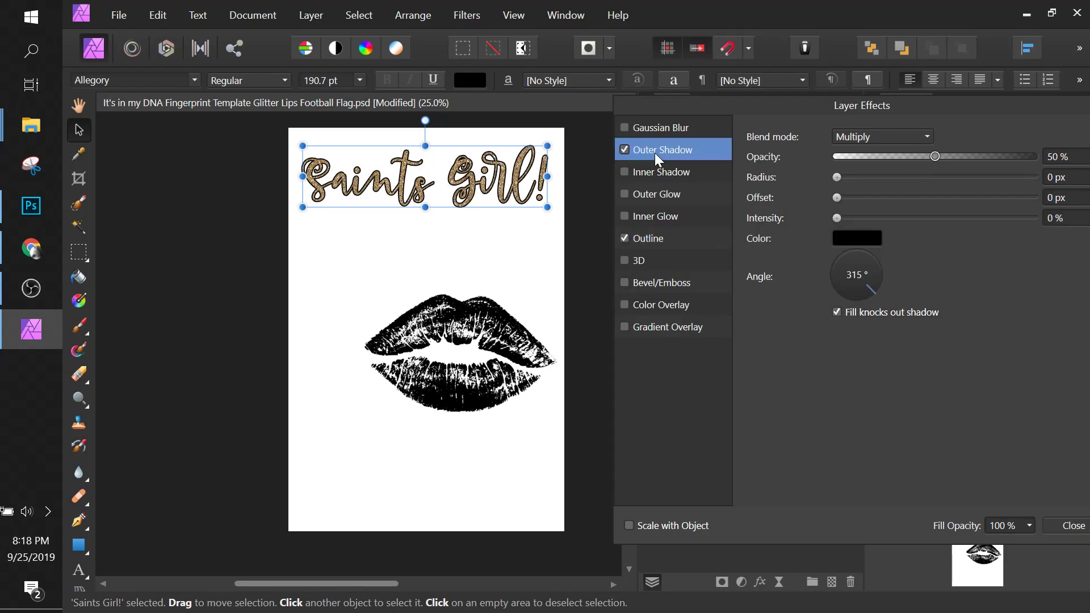
left_click_drag(934, 154, 1009, 163)
left_click_drag(837, 177, 930, 198)
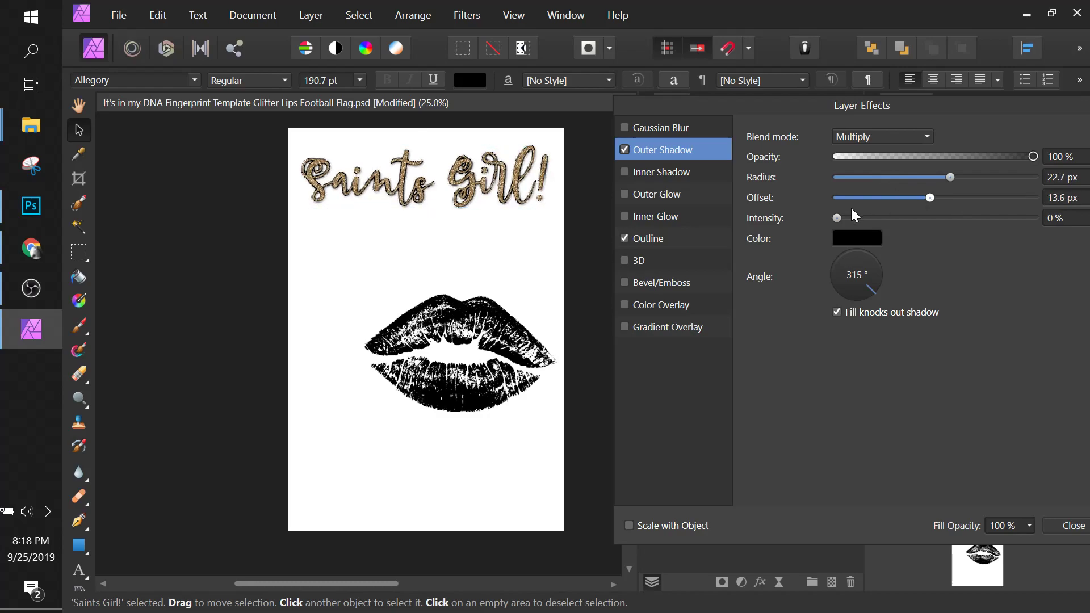
left_click_drag(837, 218, 904, 221)
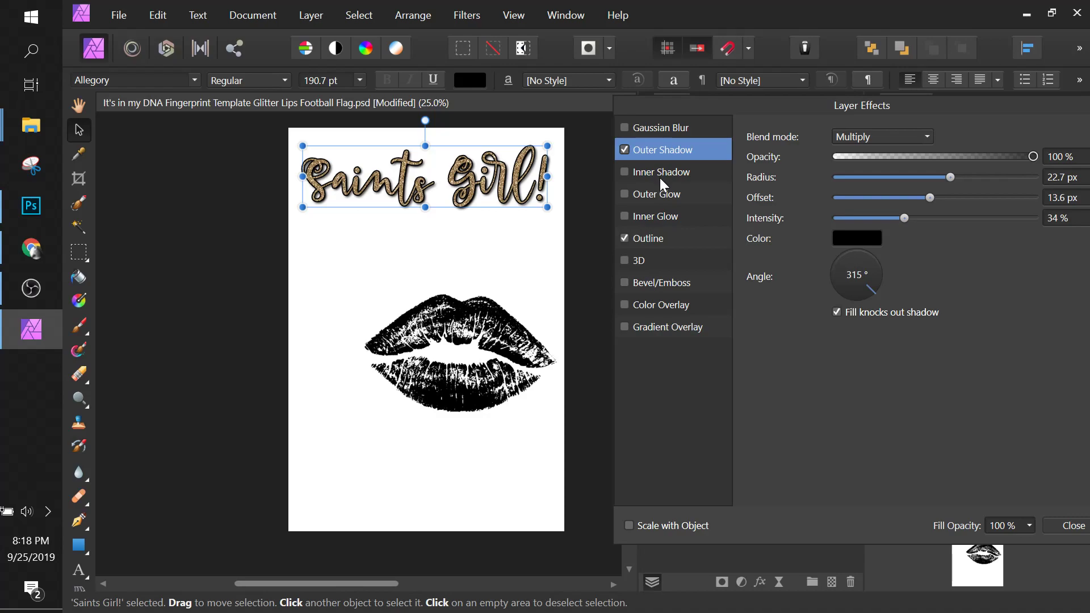
Add a Pillow Bevel/Emboss effect with a 0.7 px radius to the text and close the layer effects
left_click(660, 286)
left_click(624, 282)
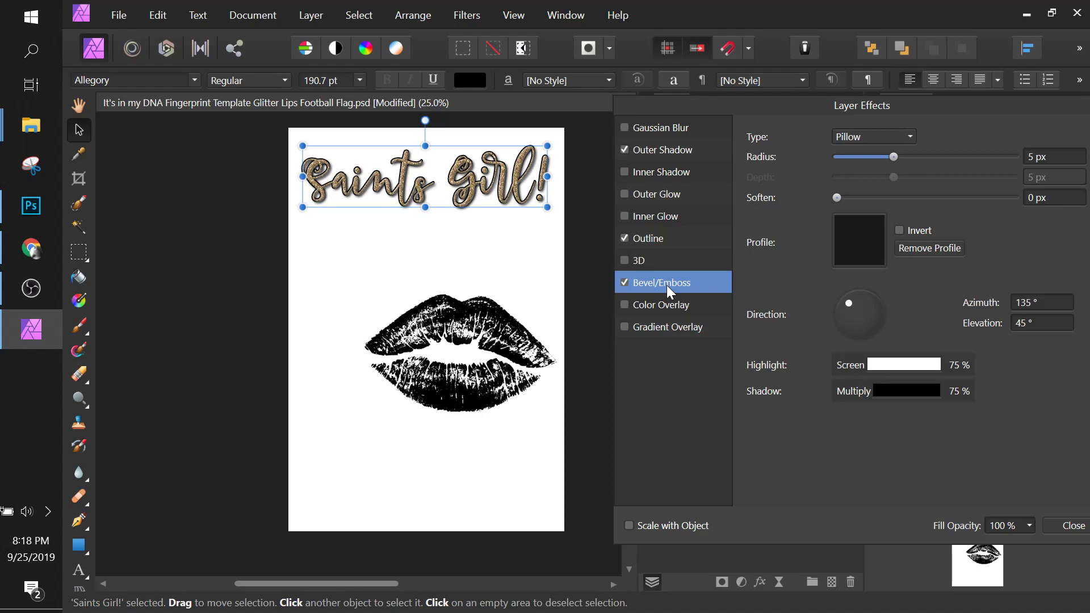
left_click_drag(818, 106, 792, 105)
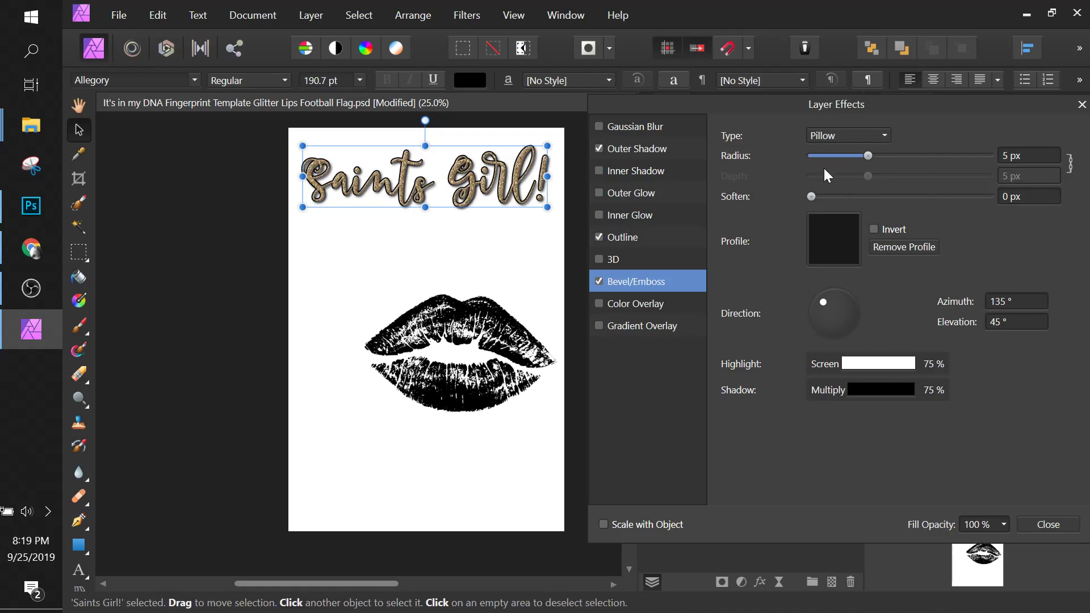
left_click_drag(857, 155, 839, 158)
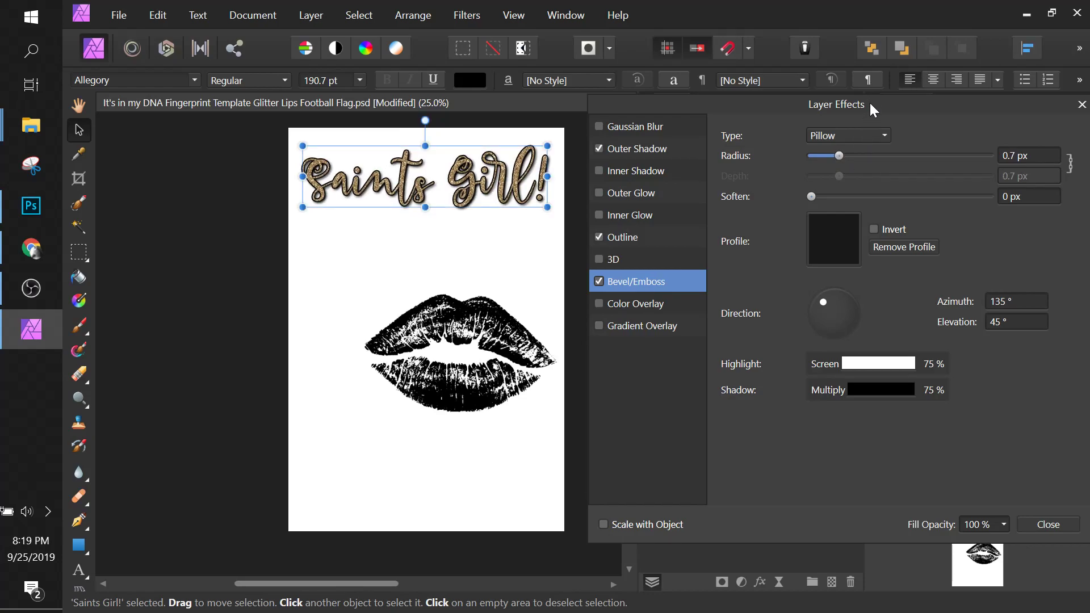
left_click_drag(870, 103, 744, 109)
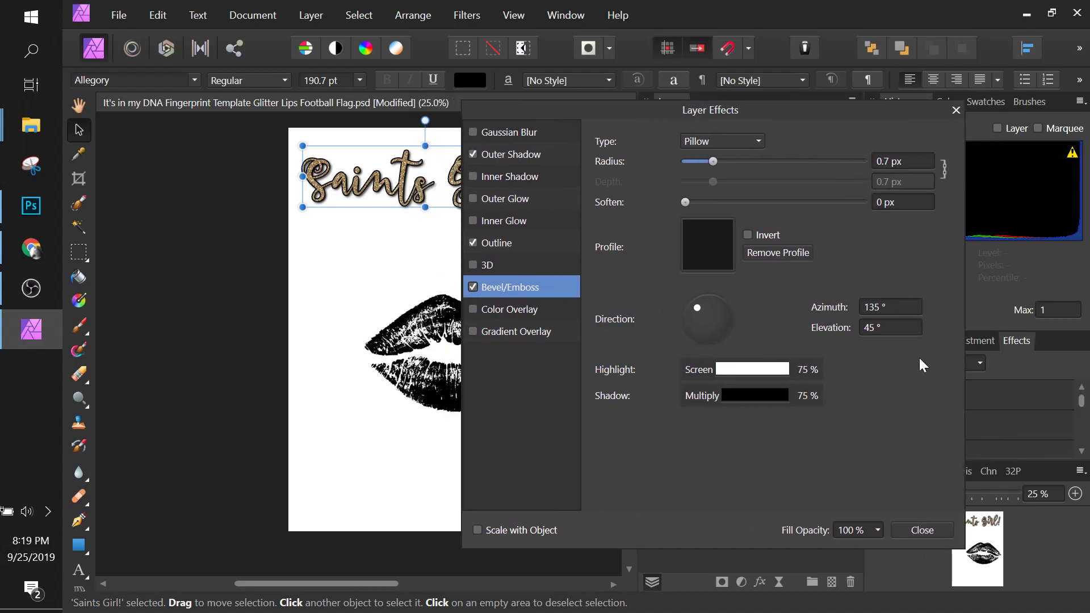
left_click(910, 530)
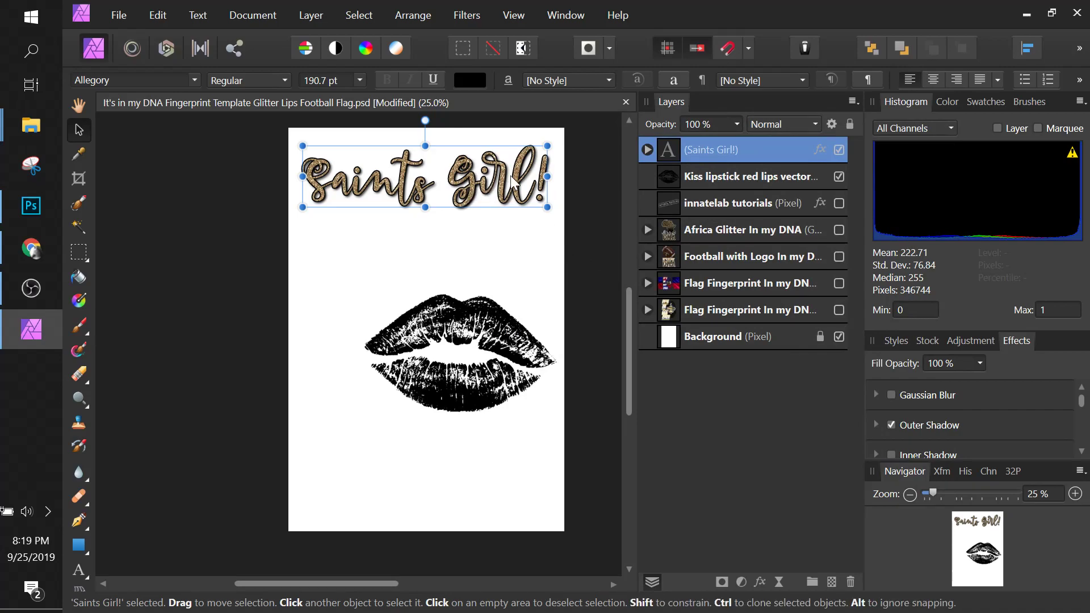
Duplicate the "Saints Girl!" text directly above the lips and remove the clipped gold glitter from the copy
left_click_drag(502, 181, 502, 277)
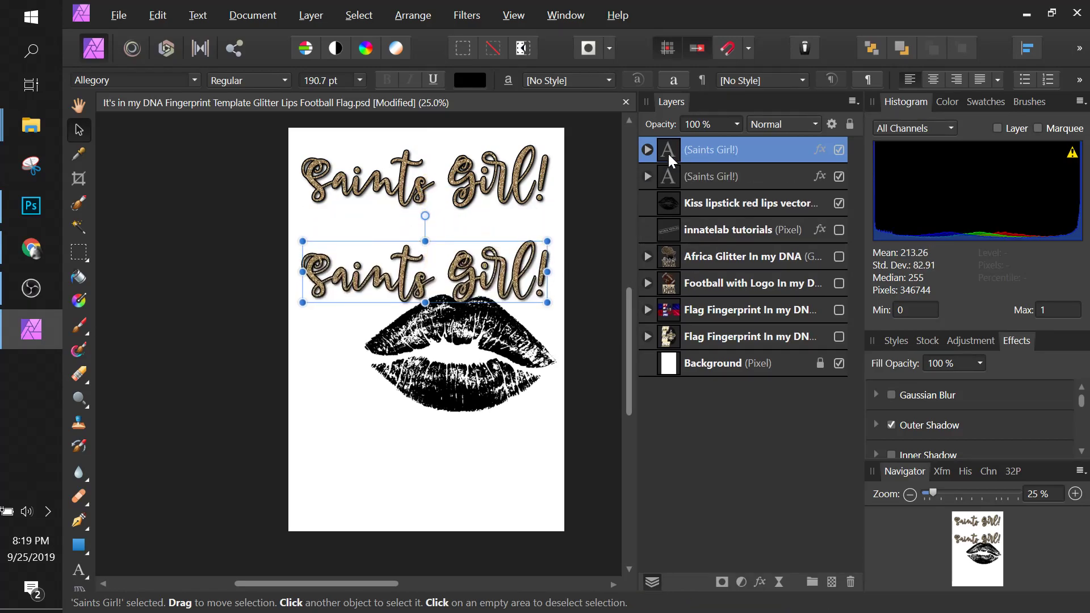
left_click(493, 289)
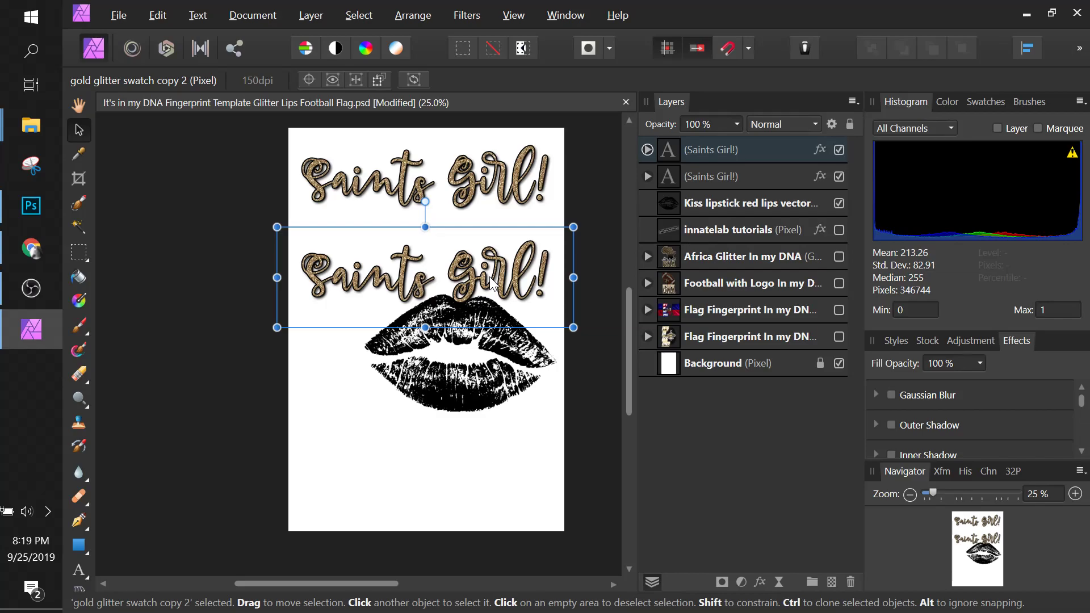
key("ctrl+z")
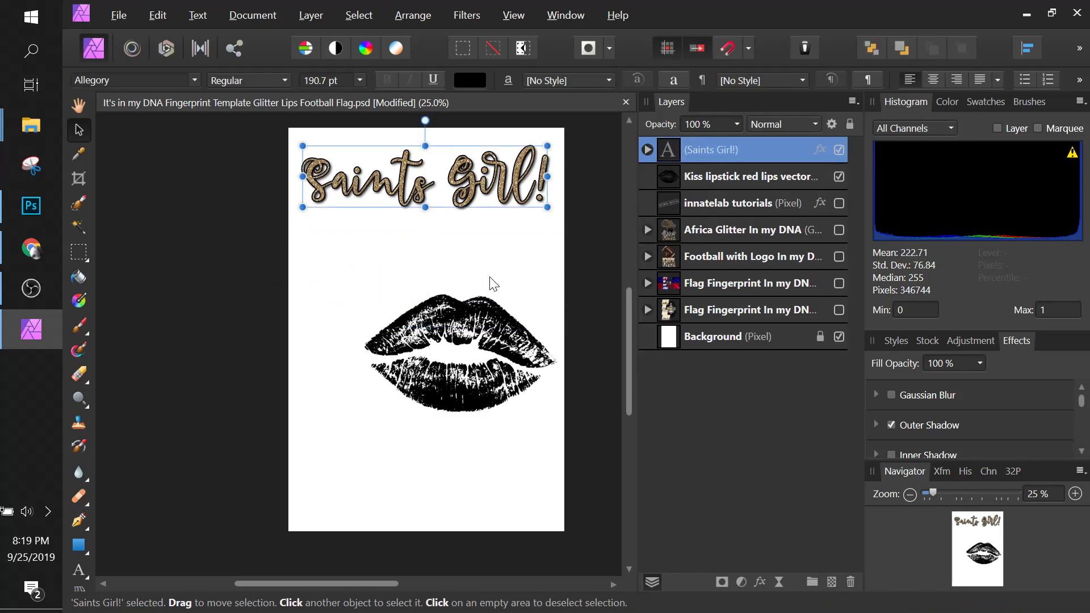
key("ctrl+shift+z")
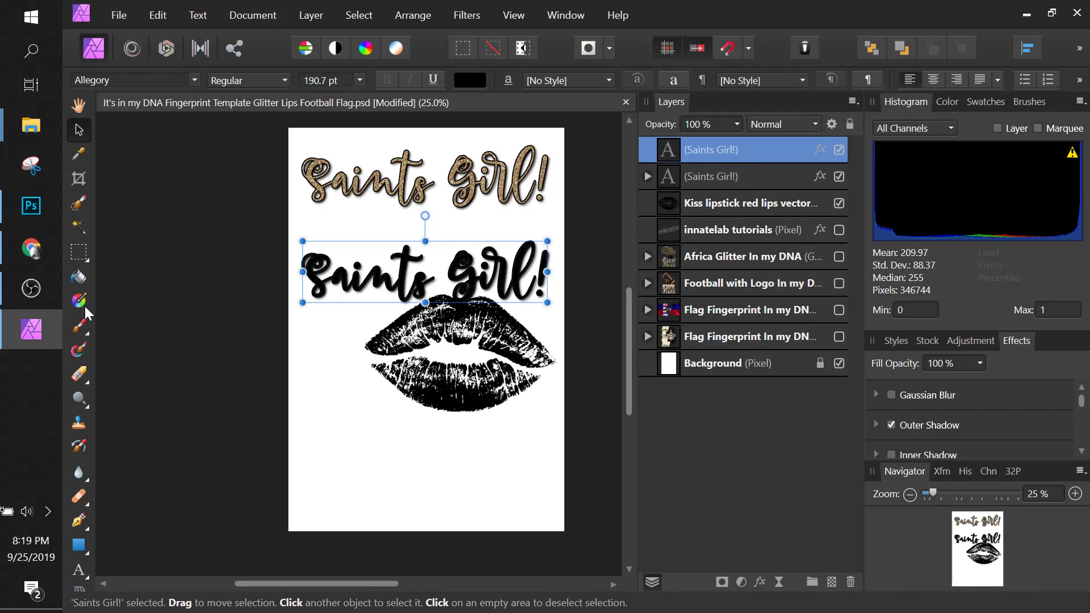
Replace the wording of the black text copy above the lips with "Who I am"
double_click(669, 151)
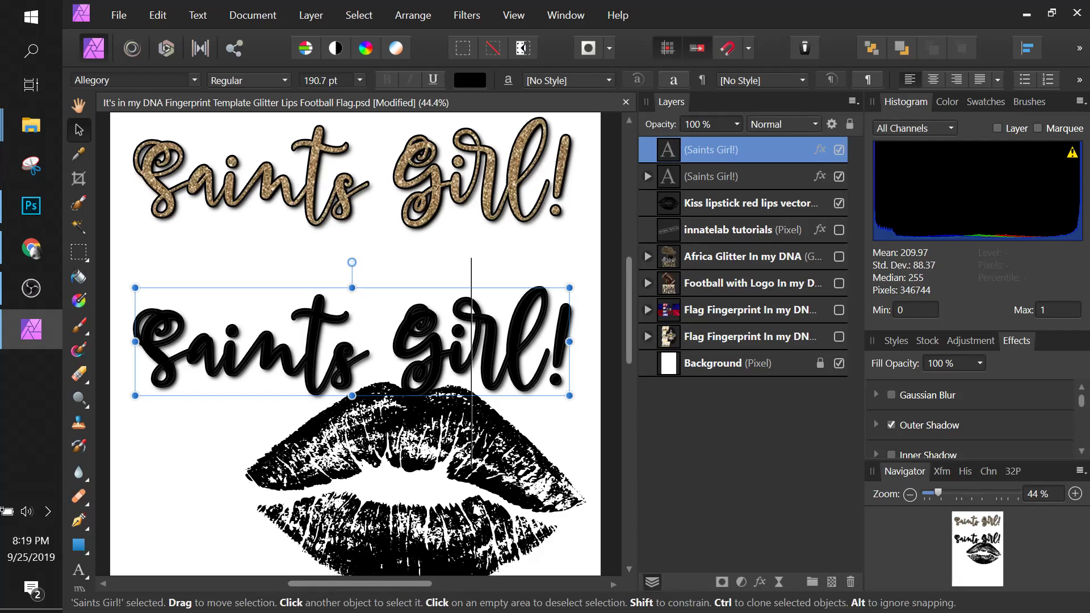
key("t")
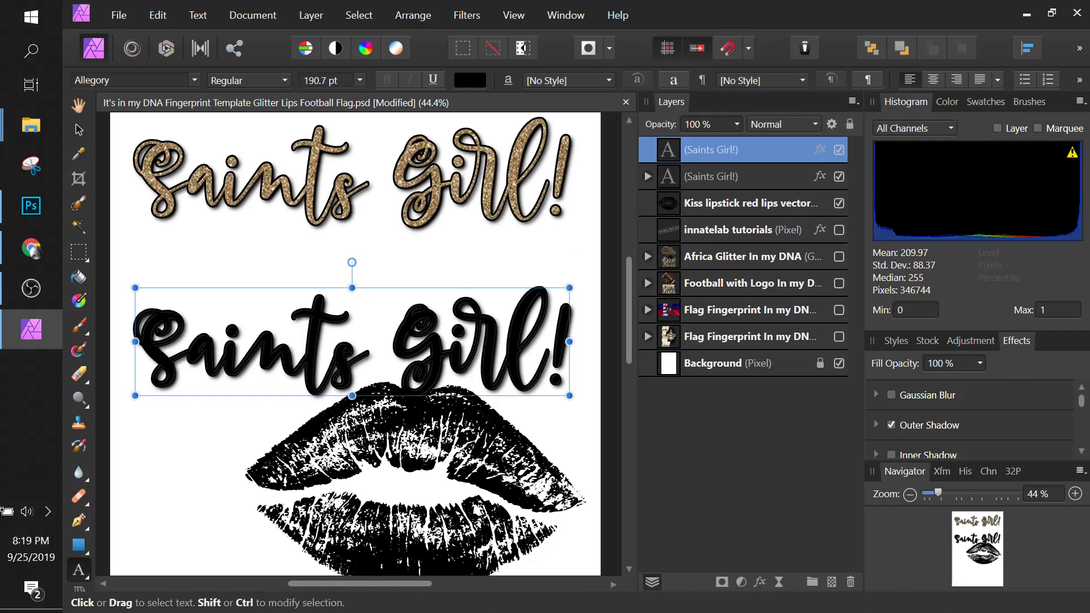
left_click(499, 363)
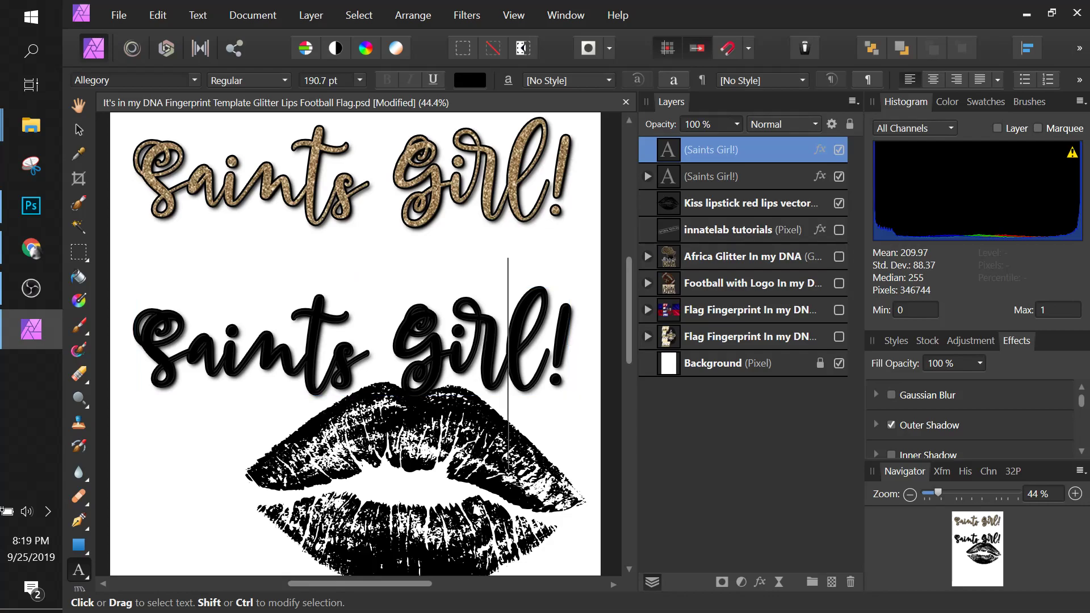
key("BackSpace")
key("BackSpace")
key("BackSpace")
key("BackSpace")
key("BackSpace")
key("BackSpace")
key("BackSpace")
key("BackSpace")
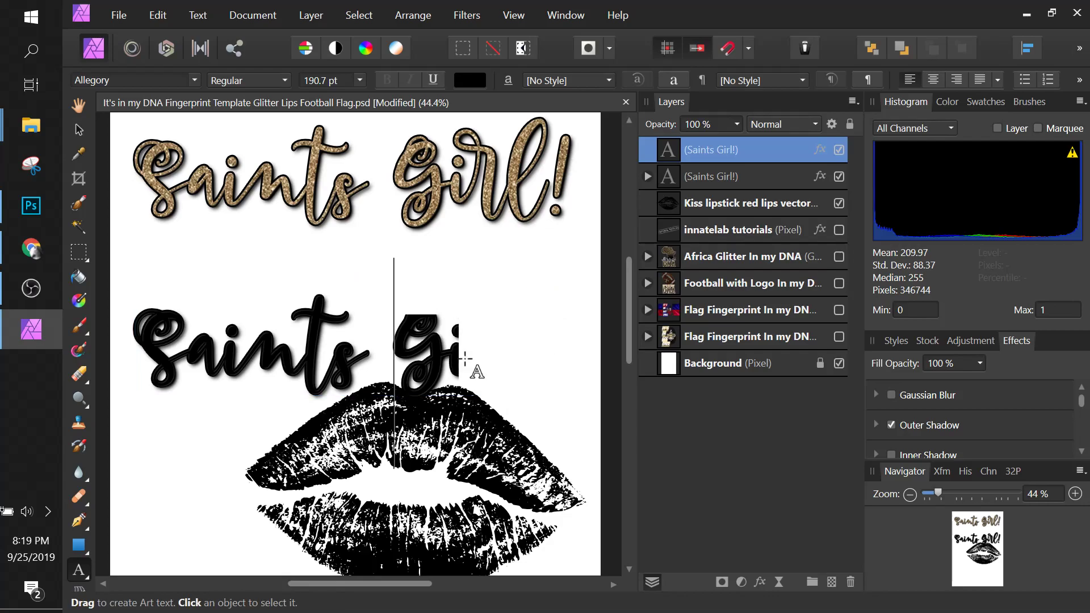
key("BackSpace")
key("BackSpace")
key("BackSpace")
key("BackSpace")
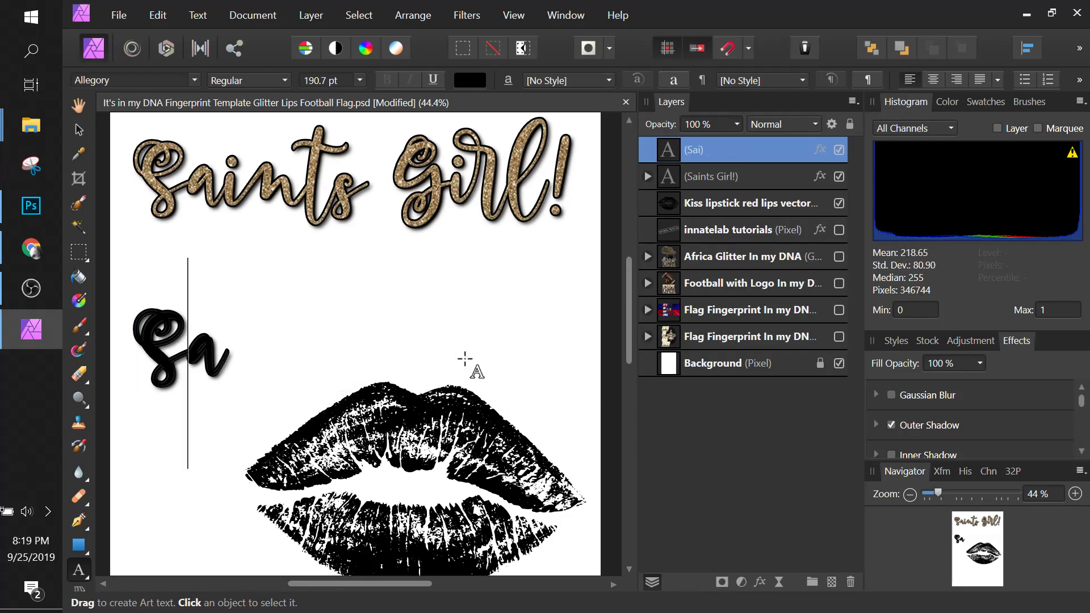
type("Who I")
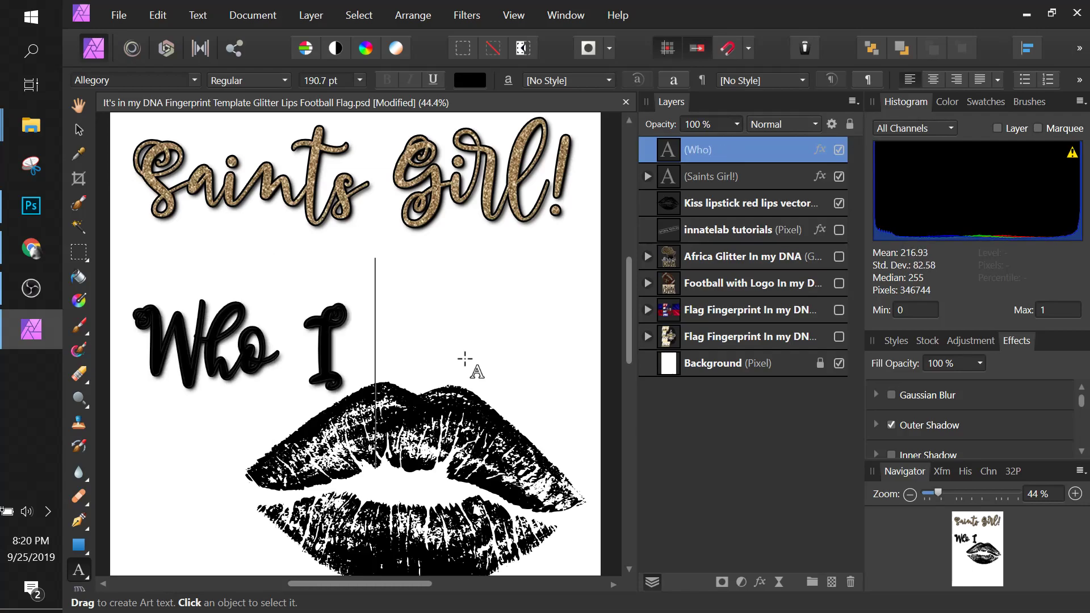
type(" am")
key("Escape")
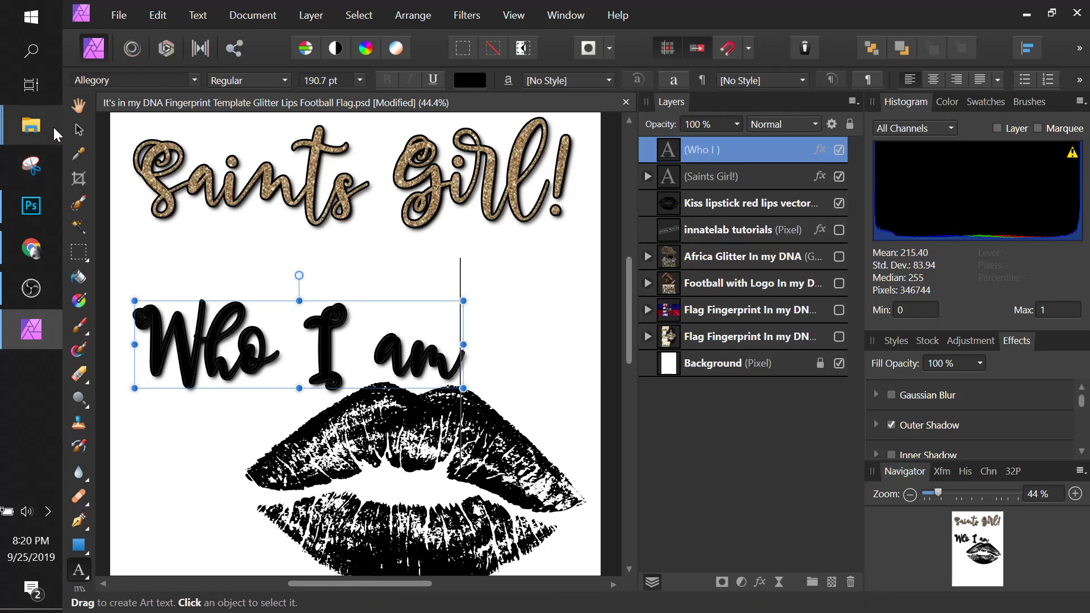
left_click(79, 133)
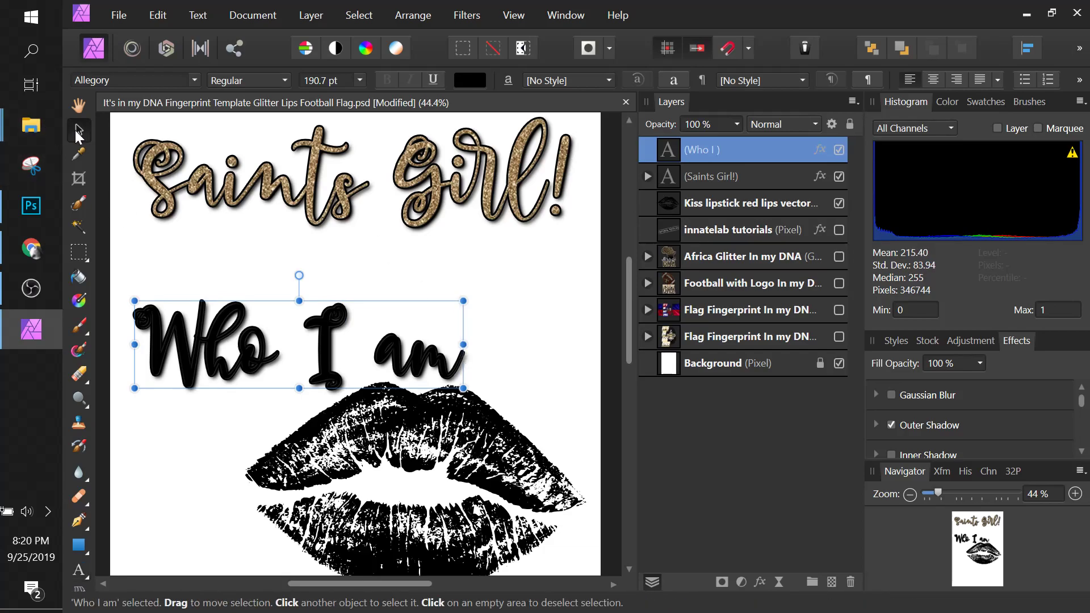
Move the "Who I am" text up and to the right so it sits clear above the lips
left_click(713, 177)
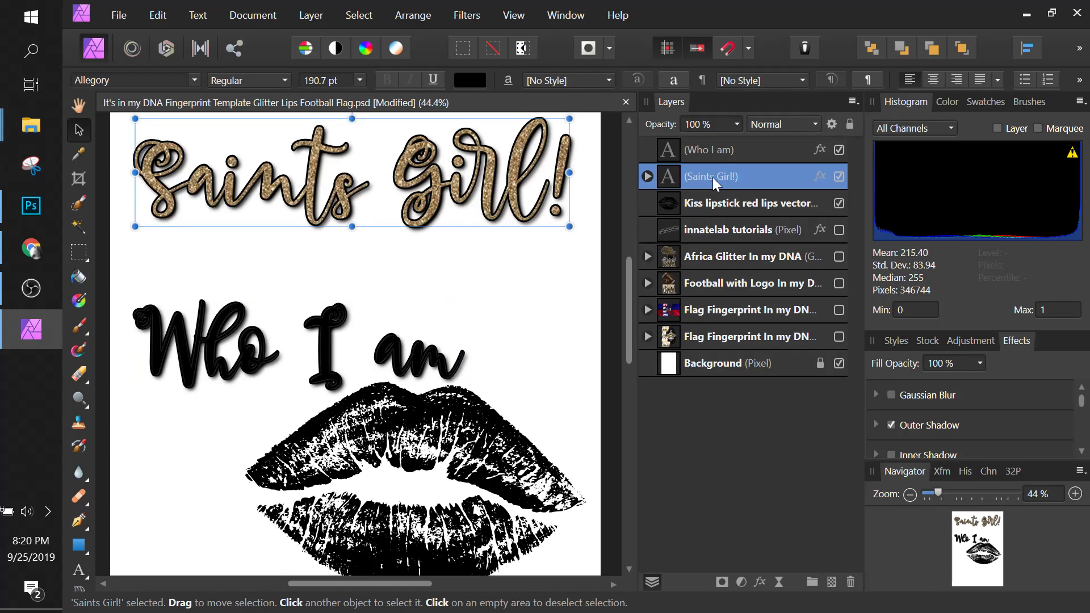
left_click(696, 150)
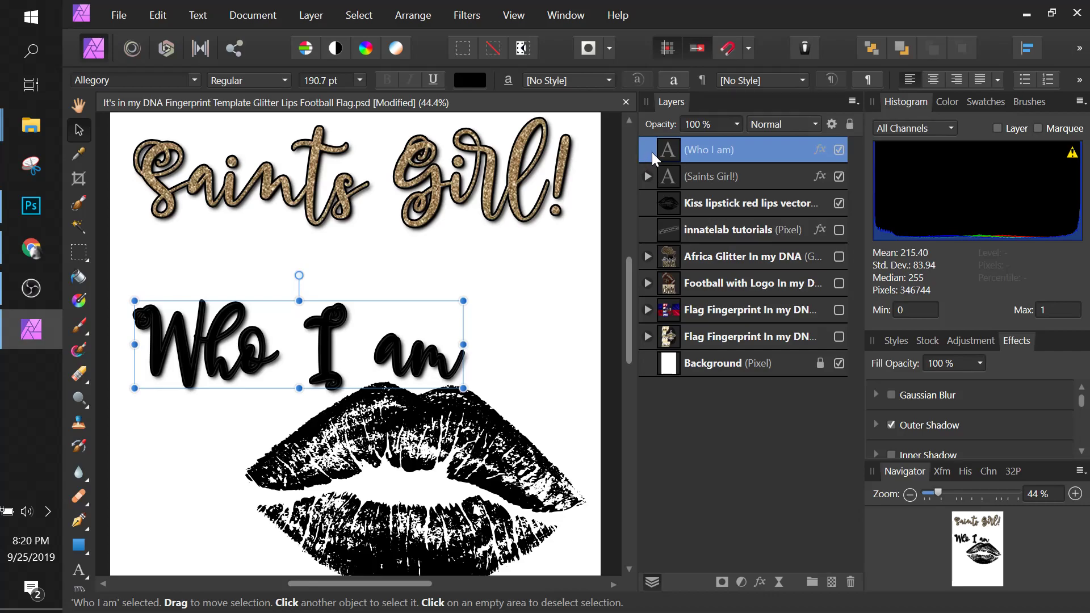
left_click_drag(390, 358, 440, 335)
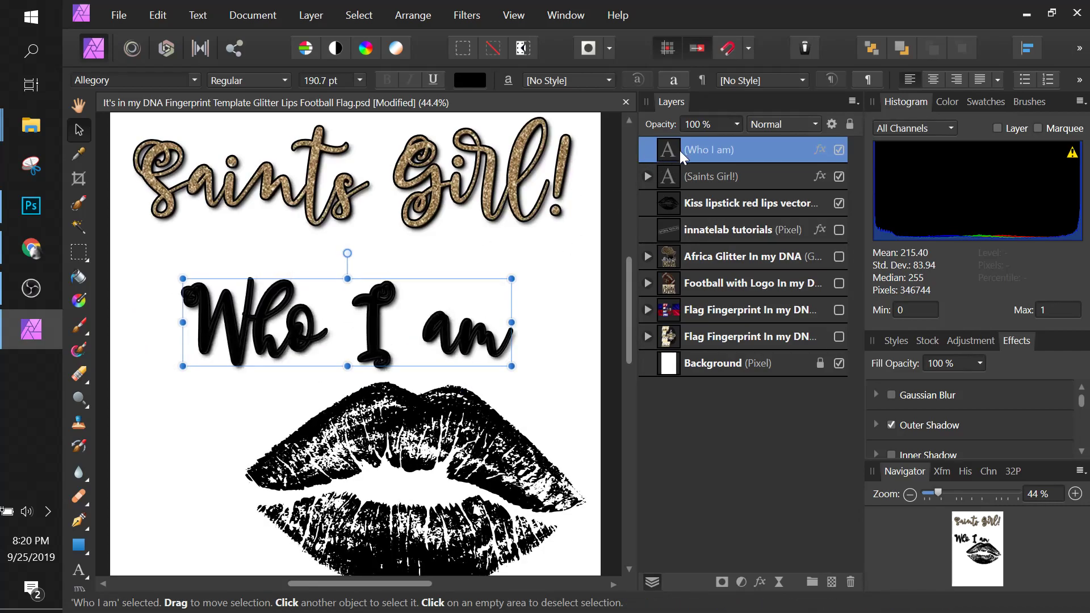
Try to move the gold glitter layer from the "Saints Girl!" text into the "Who I am" text
left_click(647, 176)
left_click(710, 205)
left_click_drag(711, 203, 713, 175)
left_click_drag(710, 145, 713, 148)
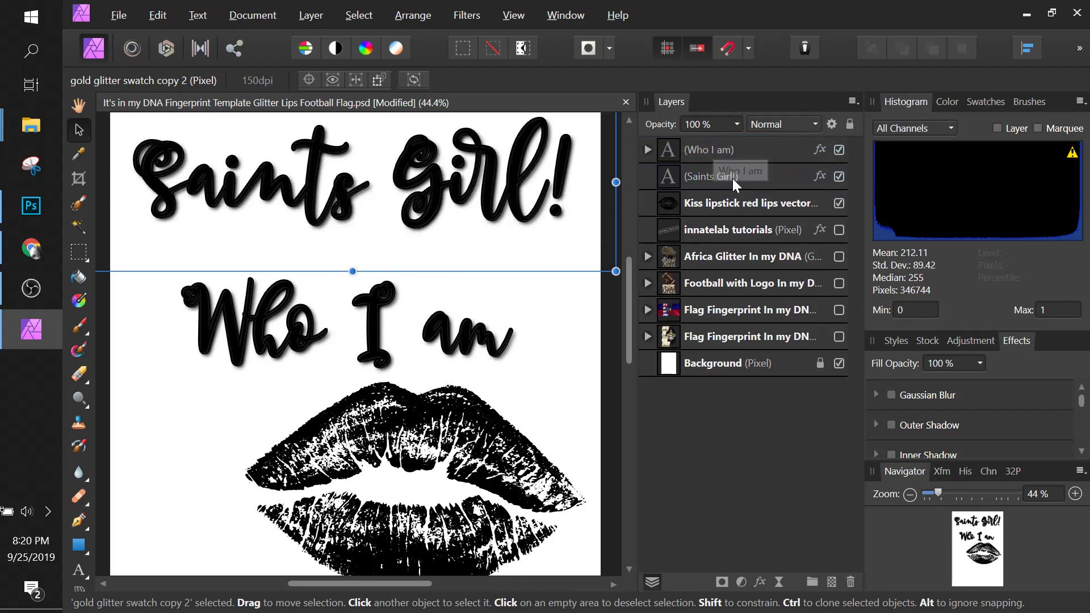
left_click_drag(736, 197, 735, 196)
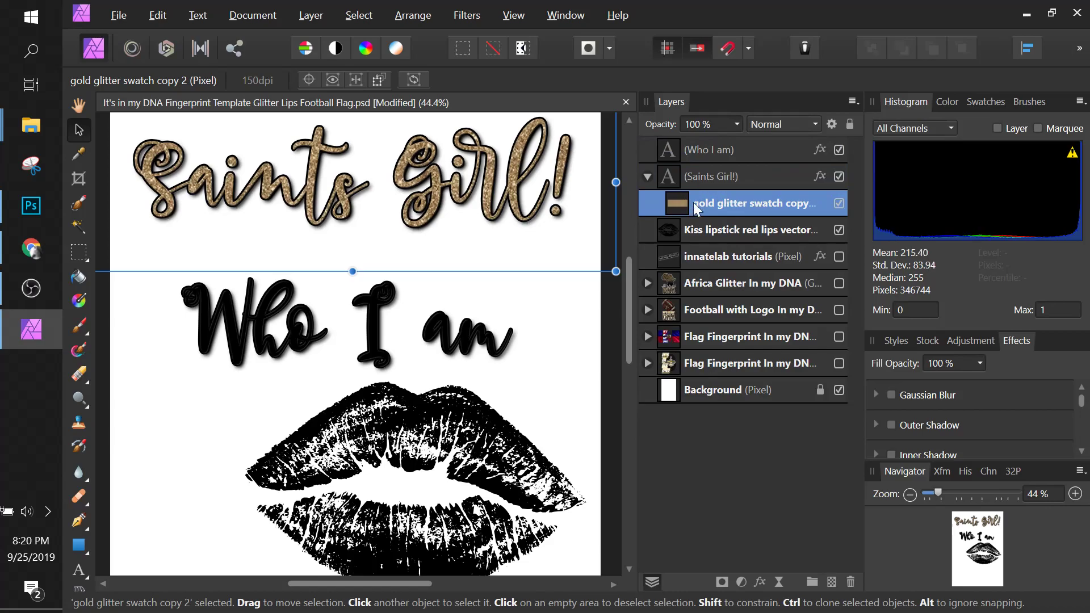
Duplicate the gold glitter swatch inside the "Saints Girl!" text and clip the duplicate to the "Who I am" text
right_click(735, 202)
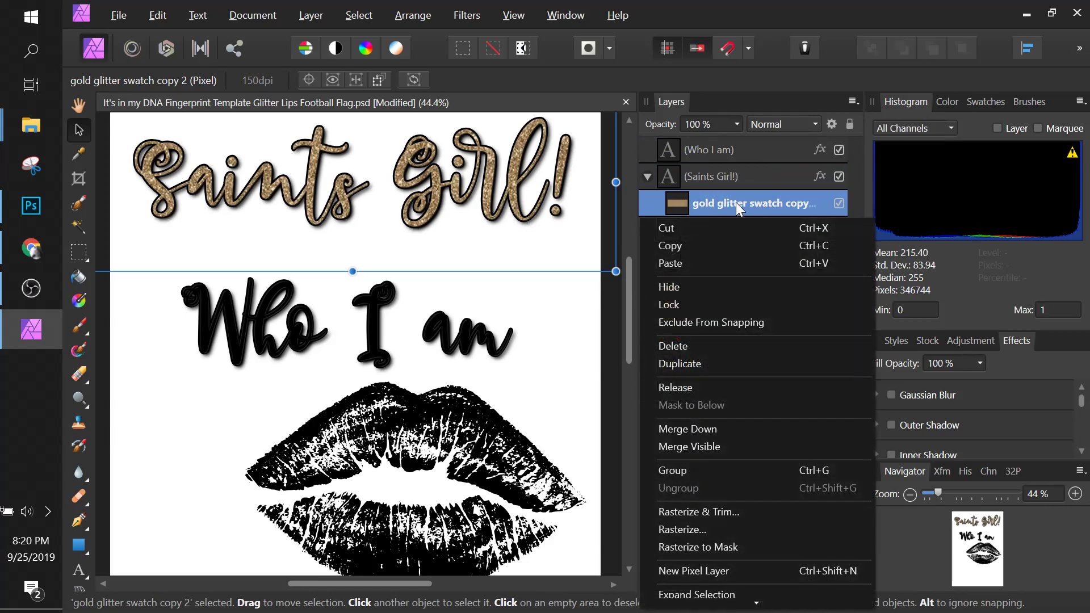
left_click(713, 364)
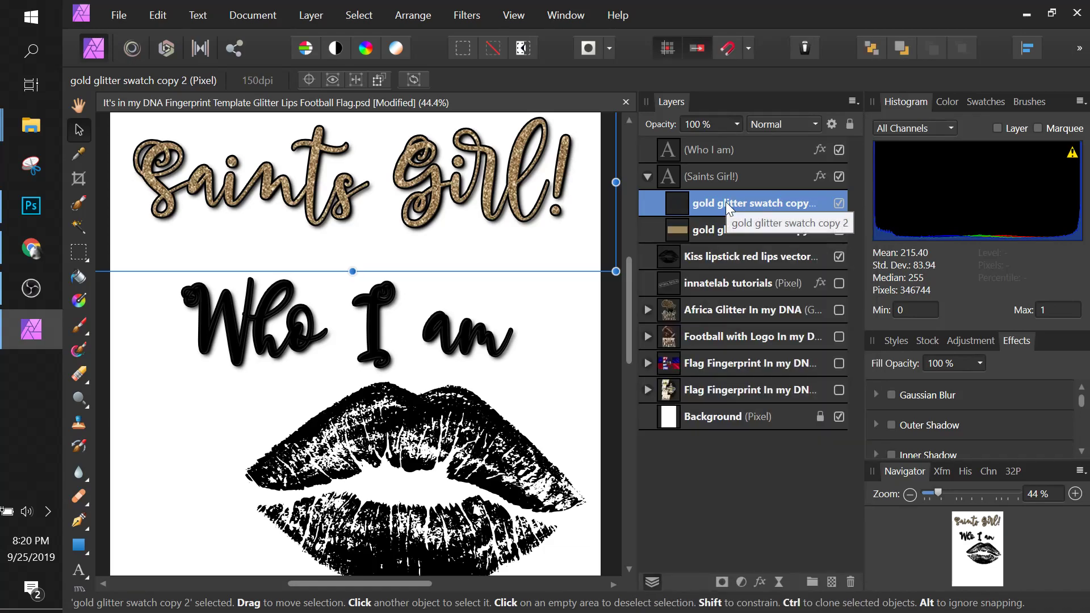
left_click_drag(726, 178, 728, 148)
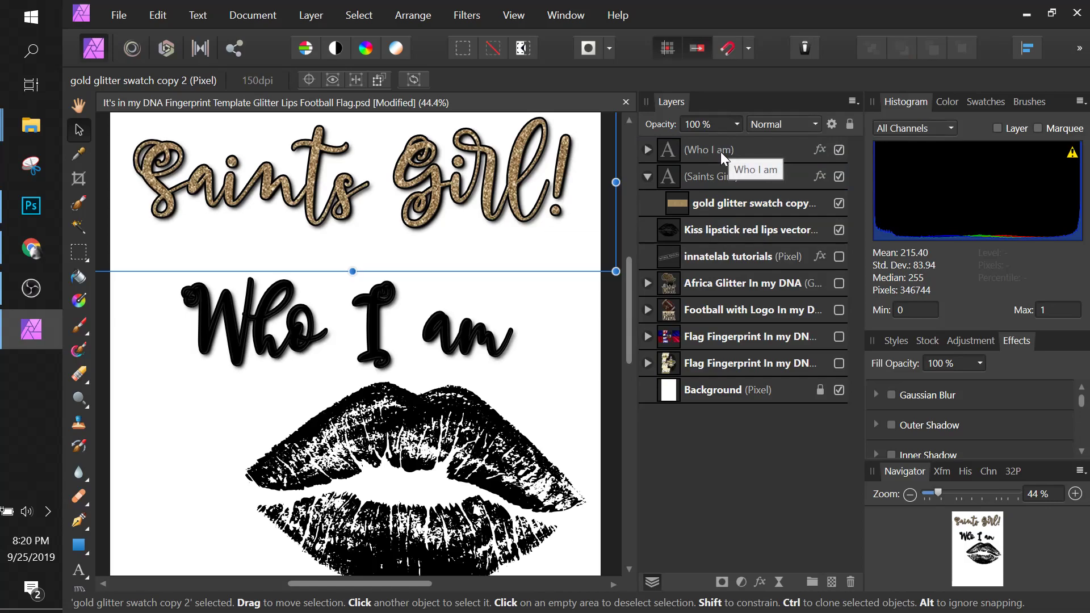
Move the glitter swatch clipped to "Who I am" down until it fills all of that text's lettering
left_click(646, 177)
left_click(647, 150)
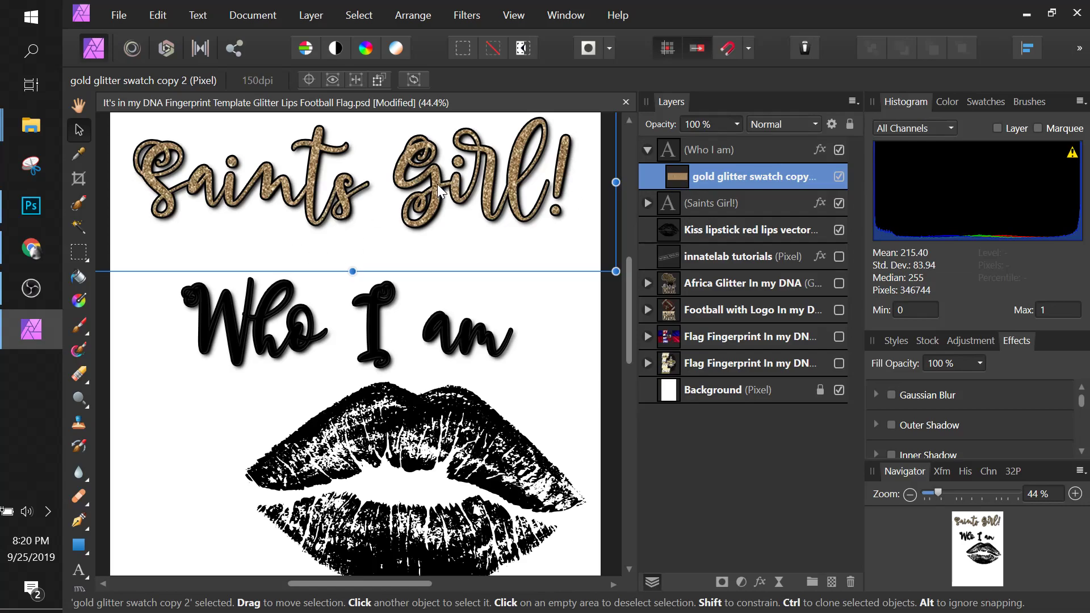
left_click_drag(437, 184, 443, 328)
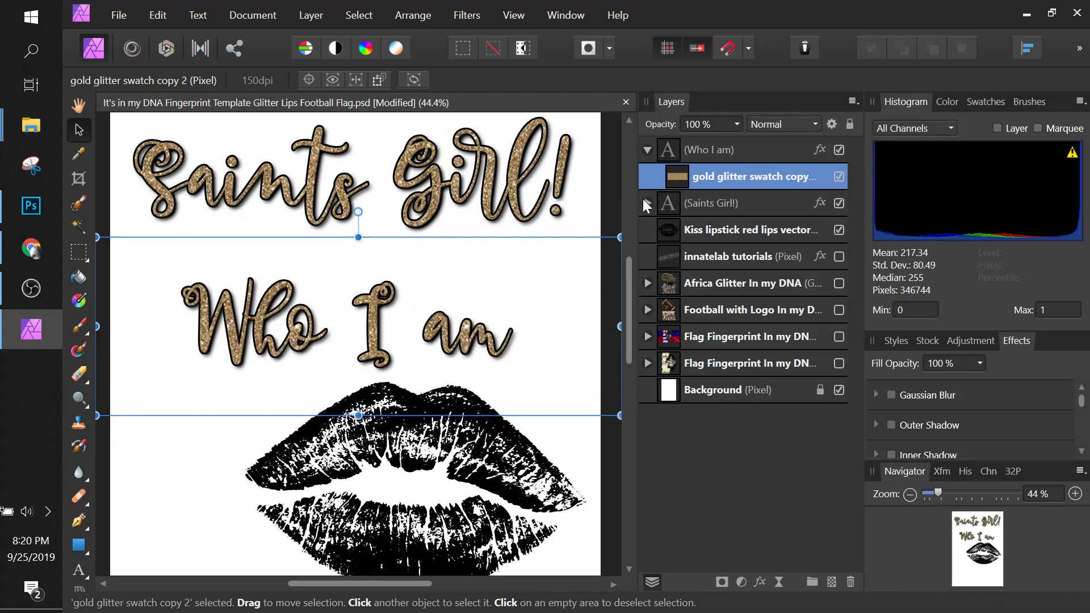
Duplicate the glitter-filled "Who I am" text and place the copy just below the lips
left_click(765, 151)
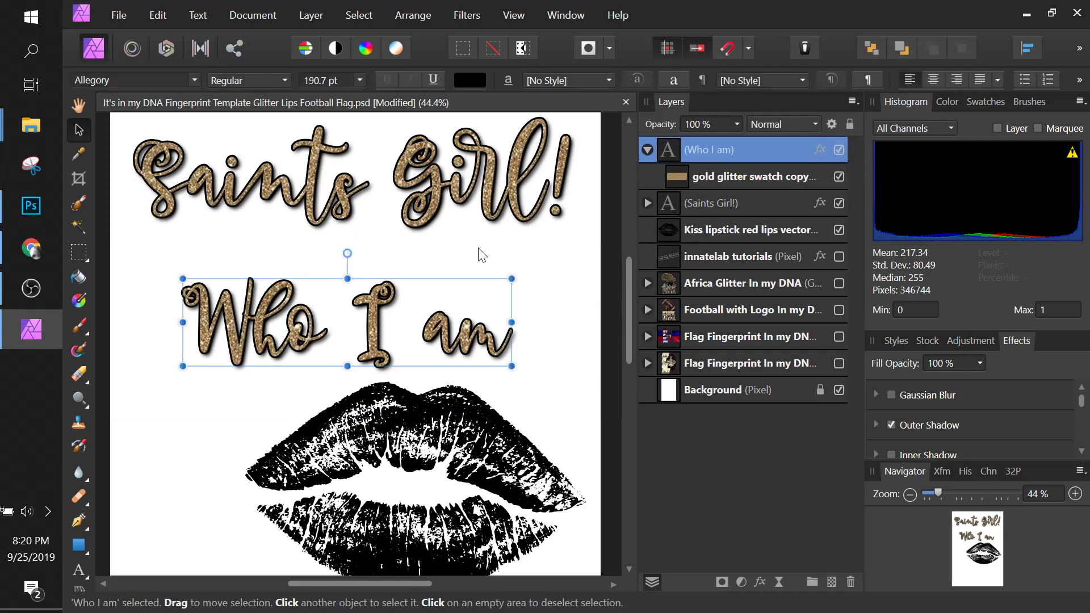
key("ctrl+minus")
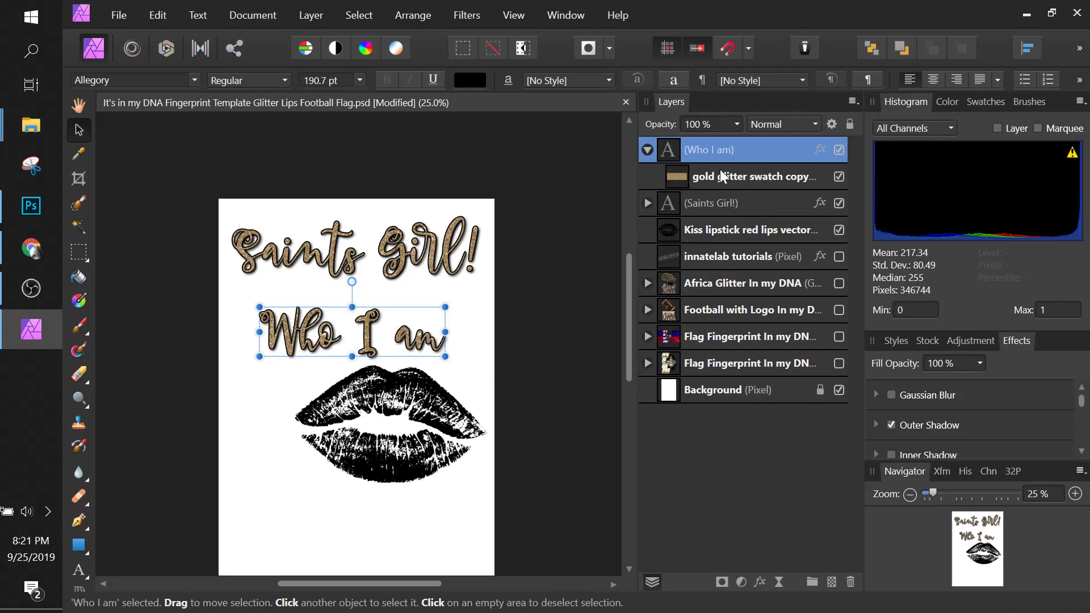
left_click(647, 150)
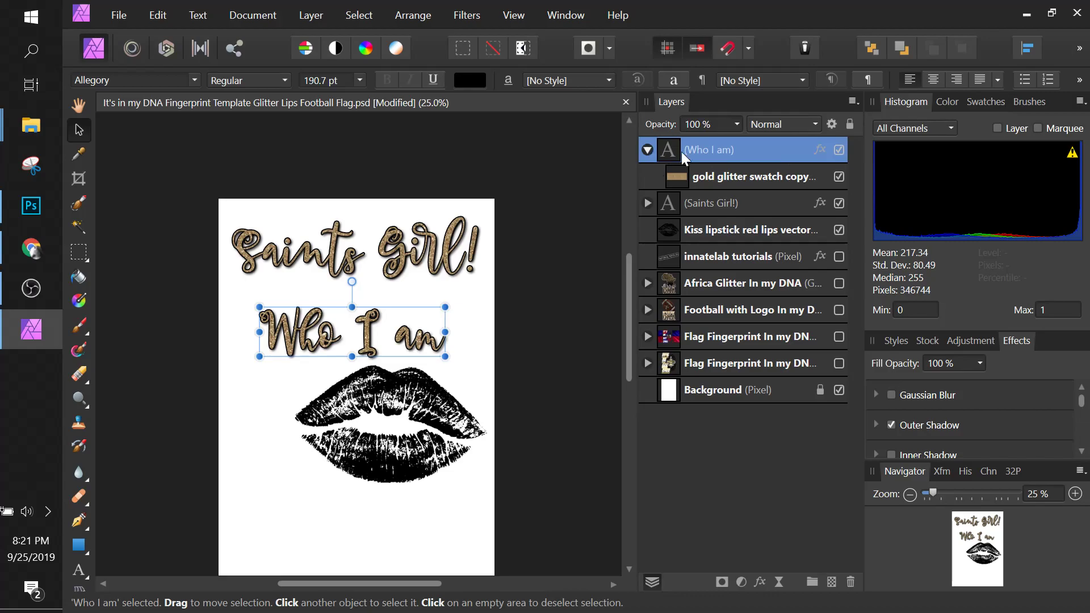
right_click(714, 152)
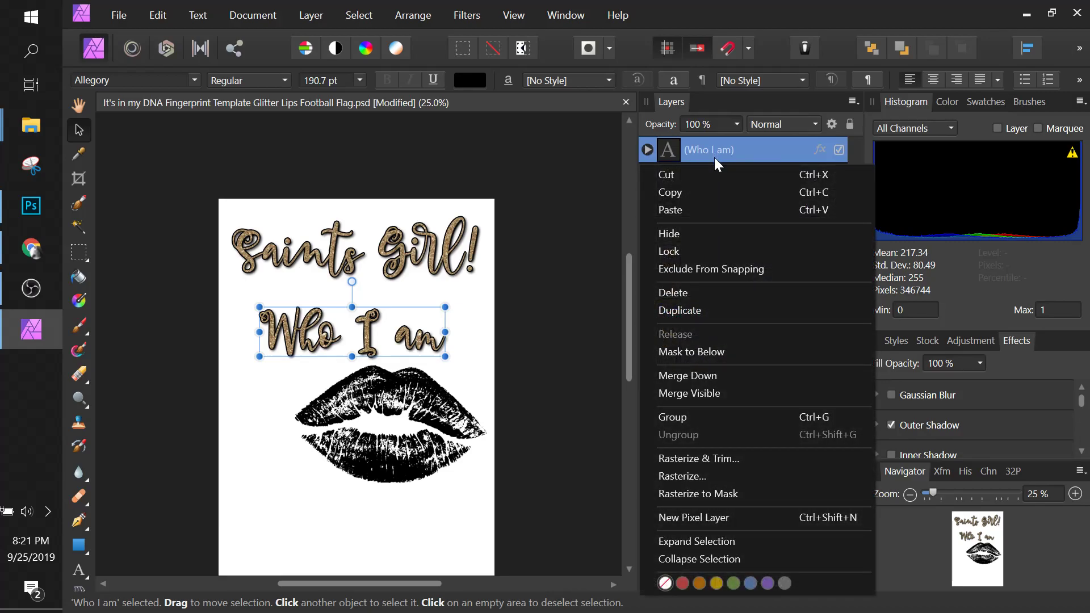
left_click(703, 316)
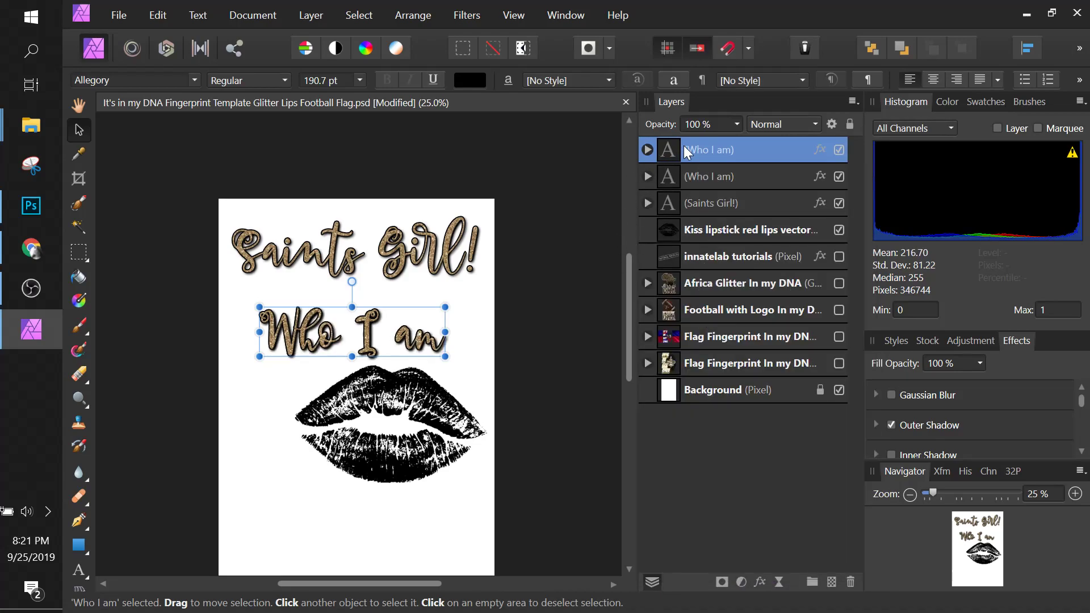
left_click_drag(420, 344, 425, 506)
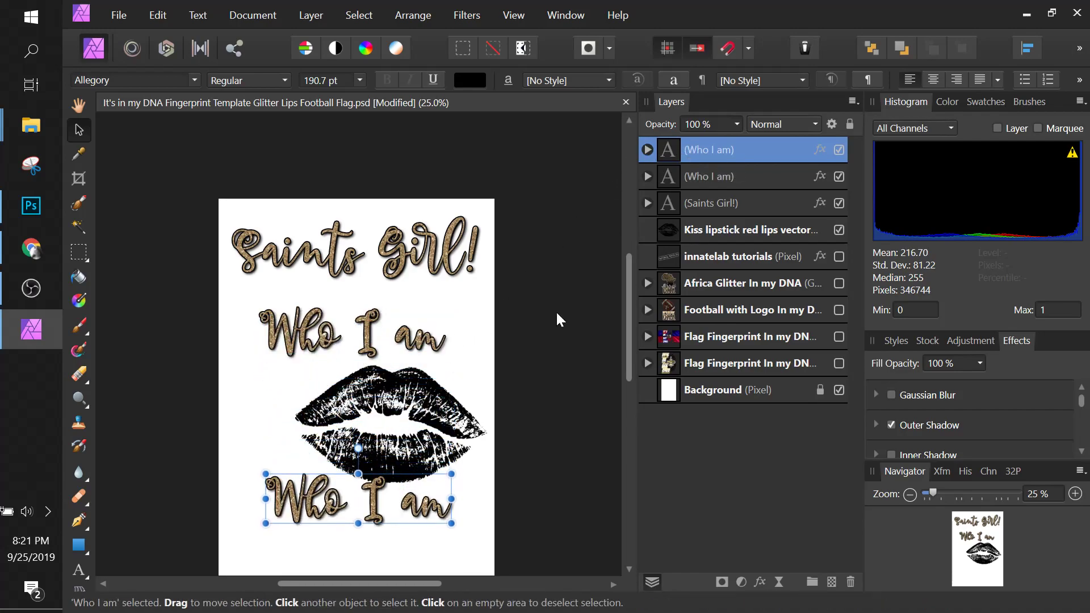
Replace the wording of the text copy below the lips with "isn't needed"
left_click(411, 508)
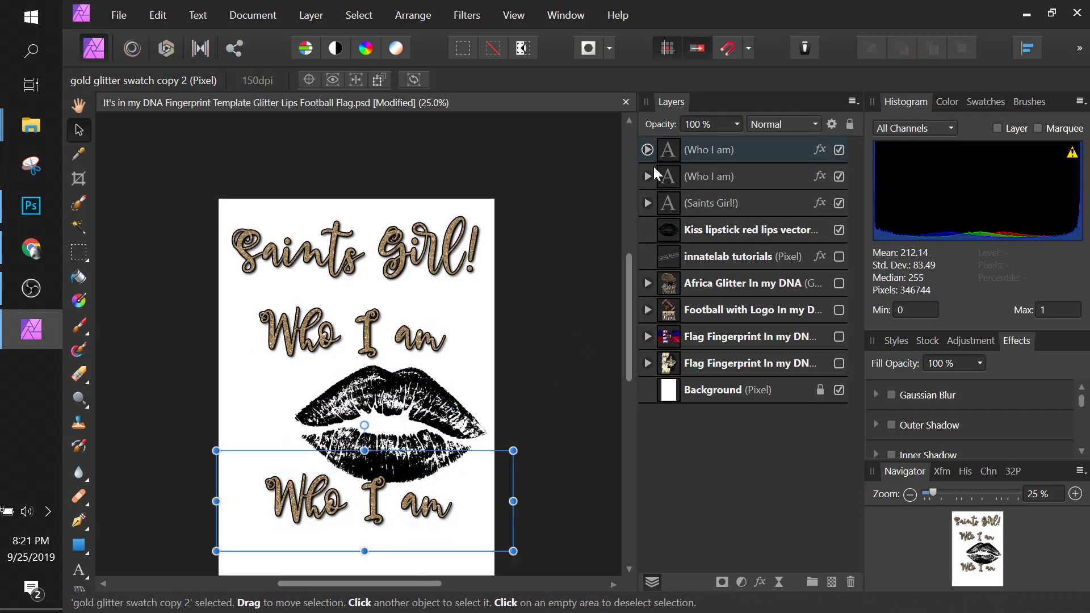
left_click(79, 570)
left_click(345, 499)
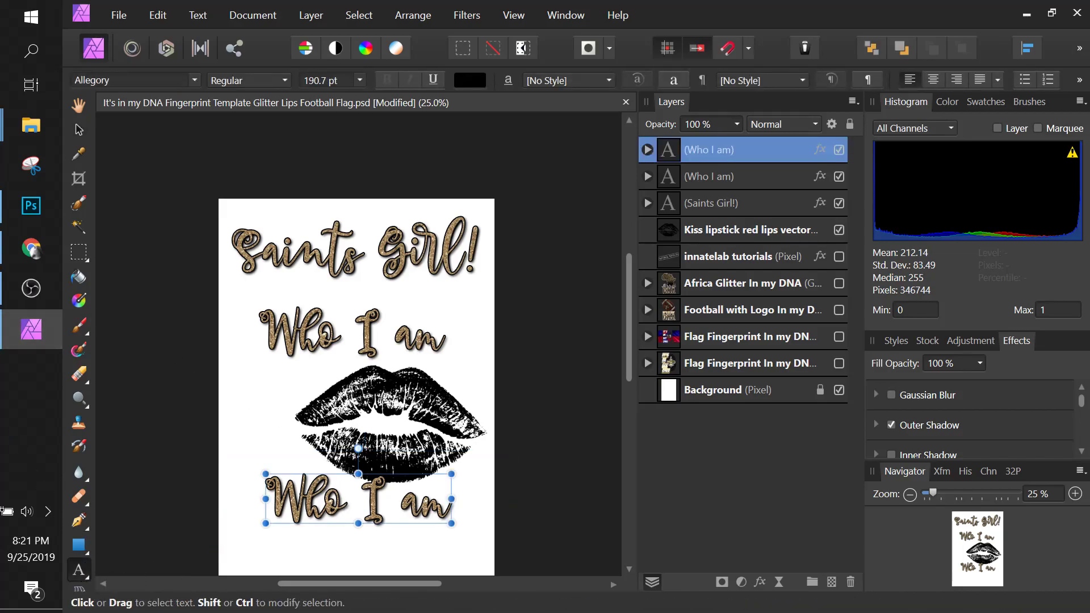
key("ctrl+a")
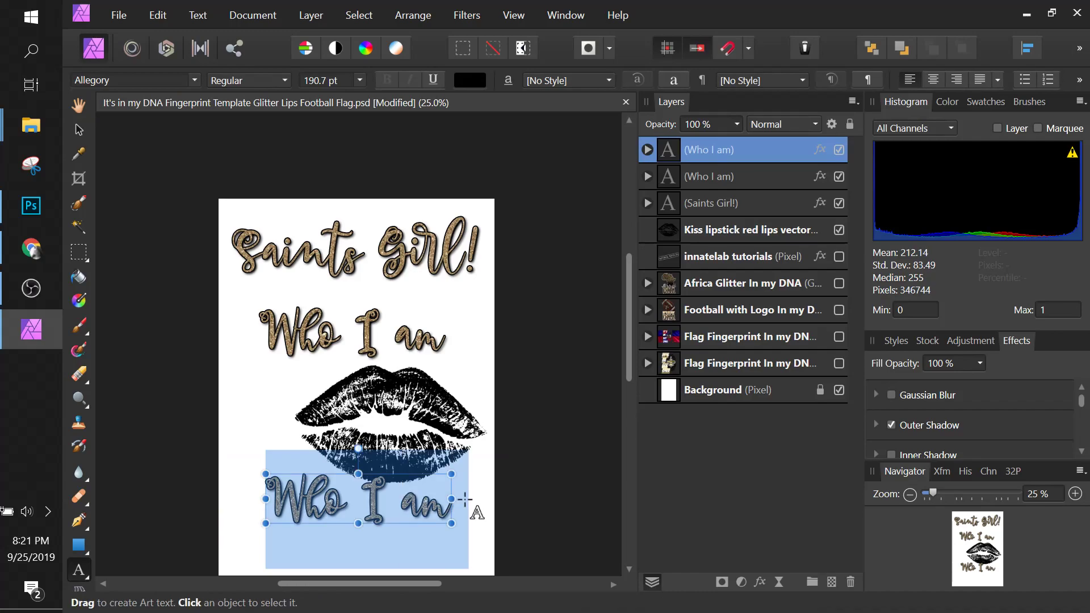
type("isn'")
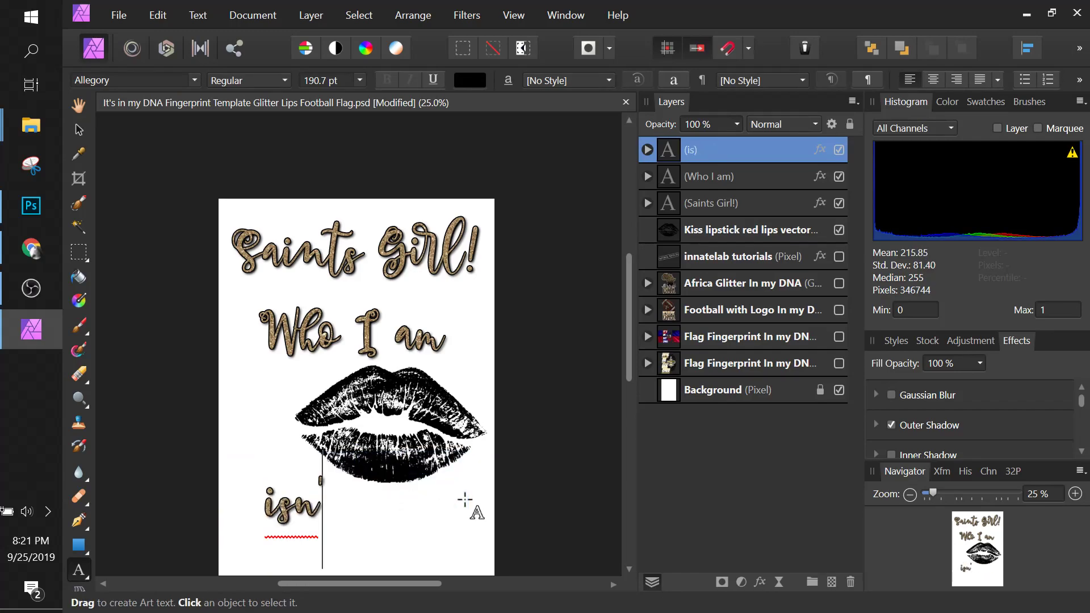
type("t")
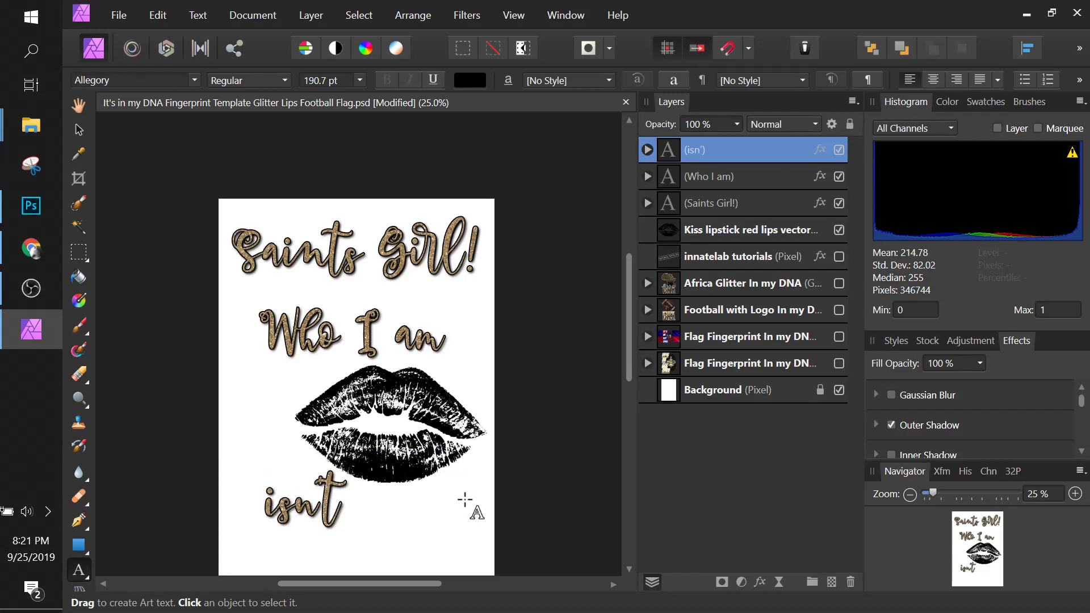
type(" needed")
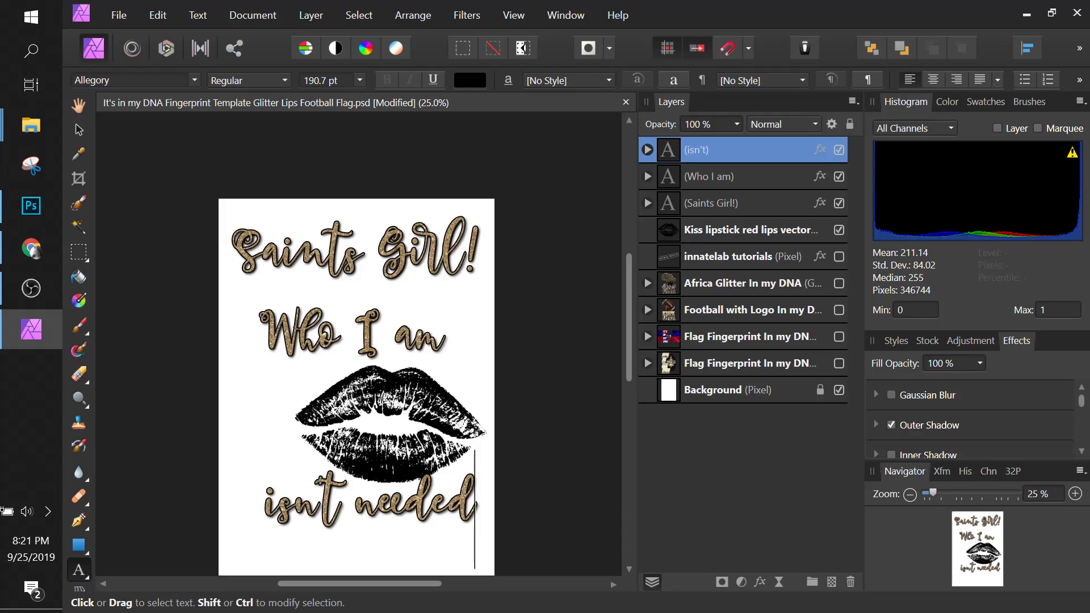
key("Escape")
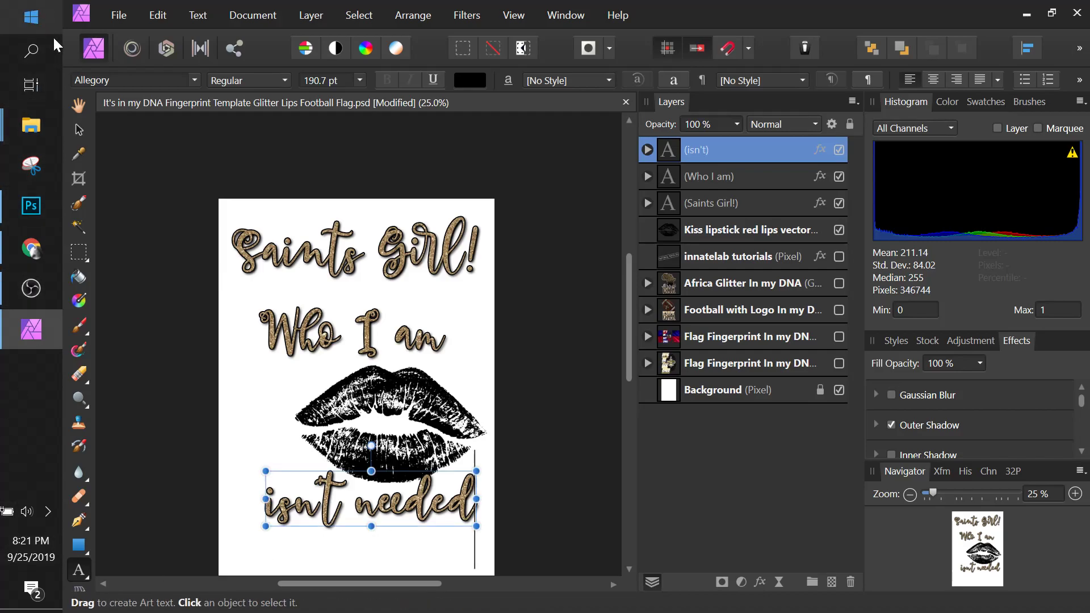
left_click(79, 133)
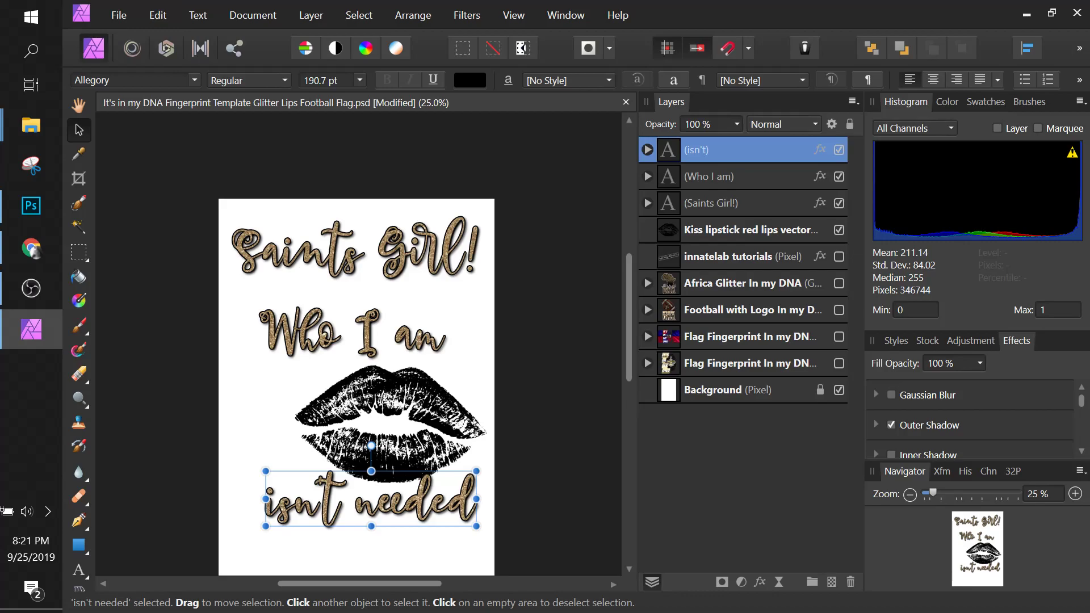
Move the "isn't needed" text slightly left and down beneath the lips
key("alt+Tab")
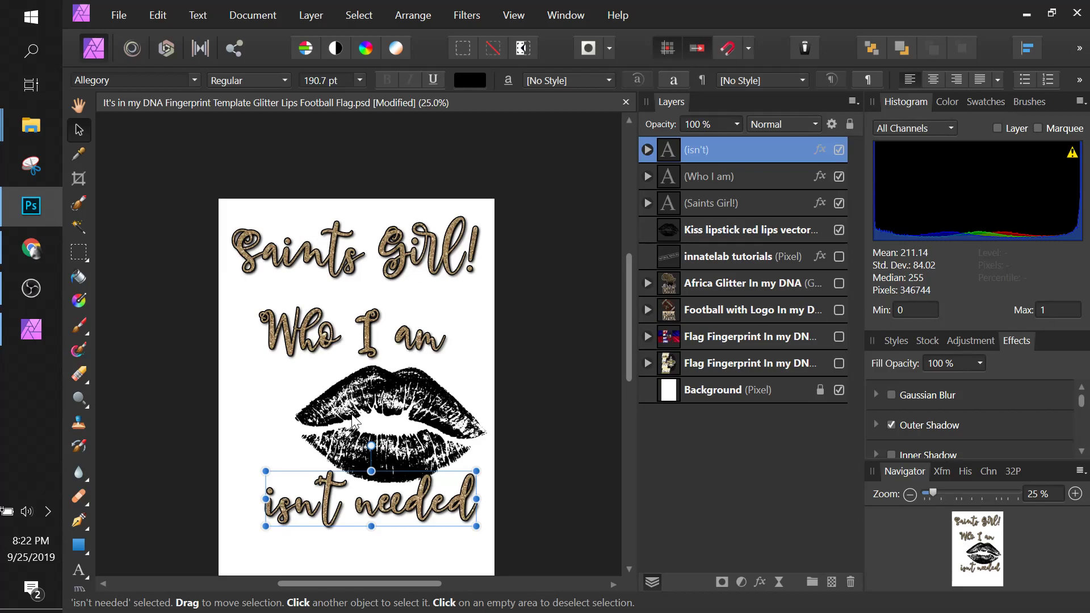
left_click(80, 124)
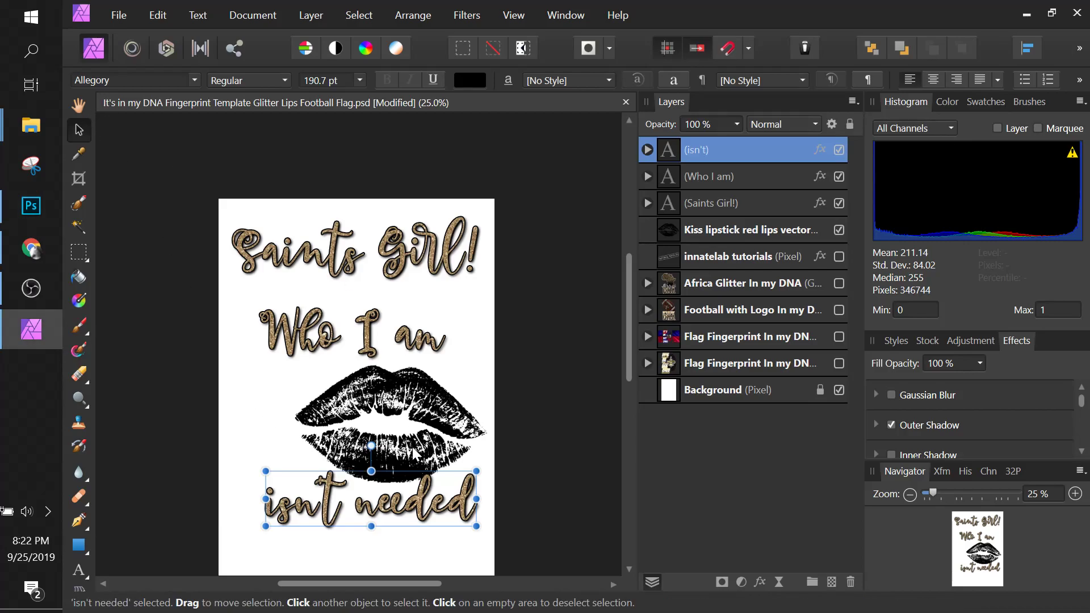
left_click_drag(427, 509, 403, 516)
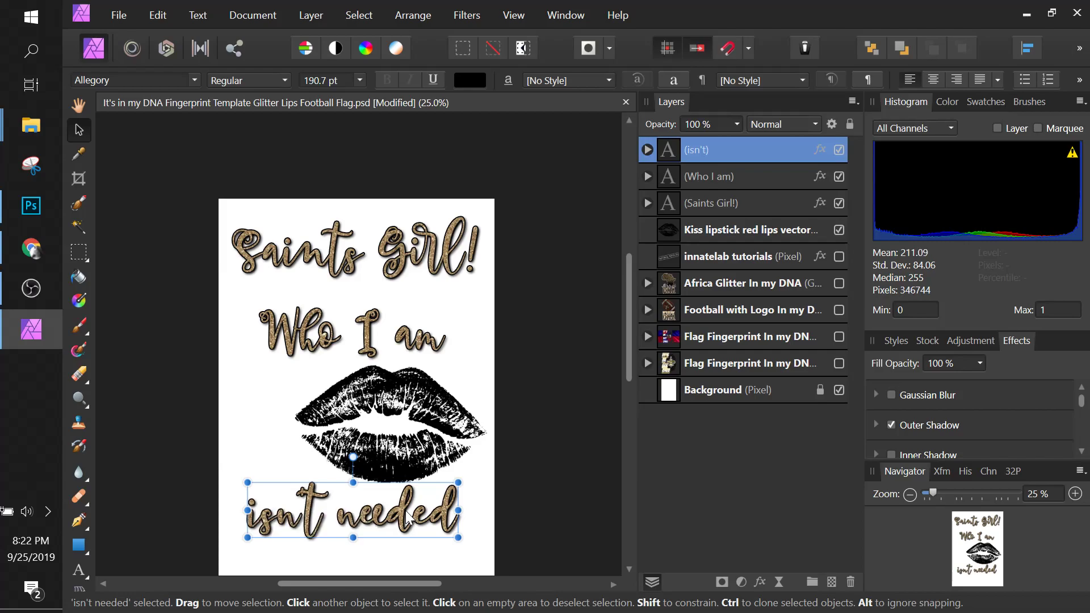
Switch to Photoshop, accept the spelling correction "isn't" for "is'nt", and dismiss the completed spell check
key("alt+Tab")
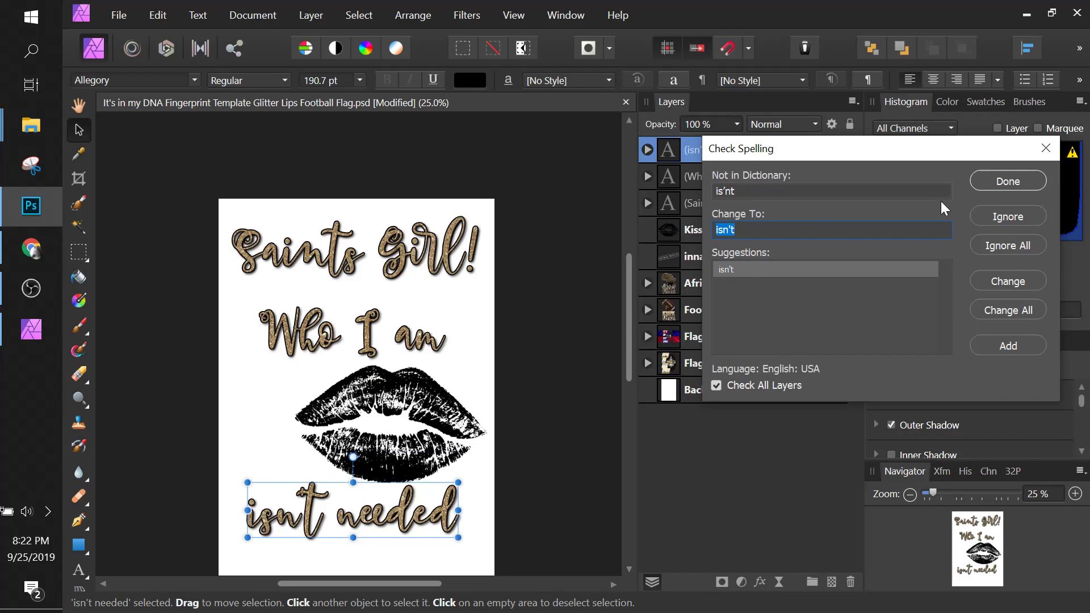
left_click(989, 278)
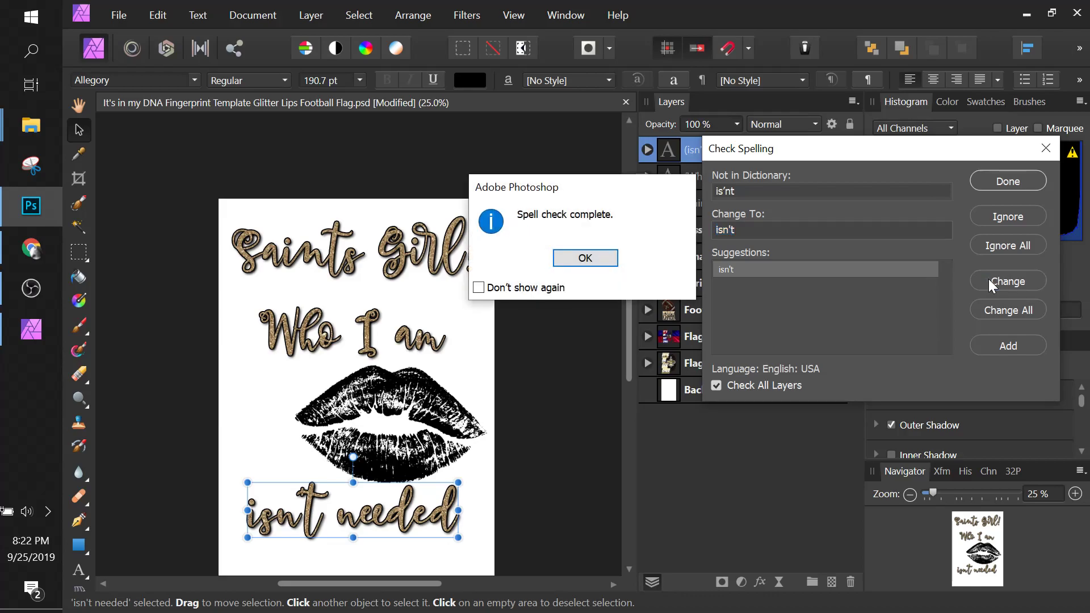
left_click(596, 257)
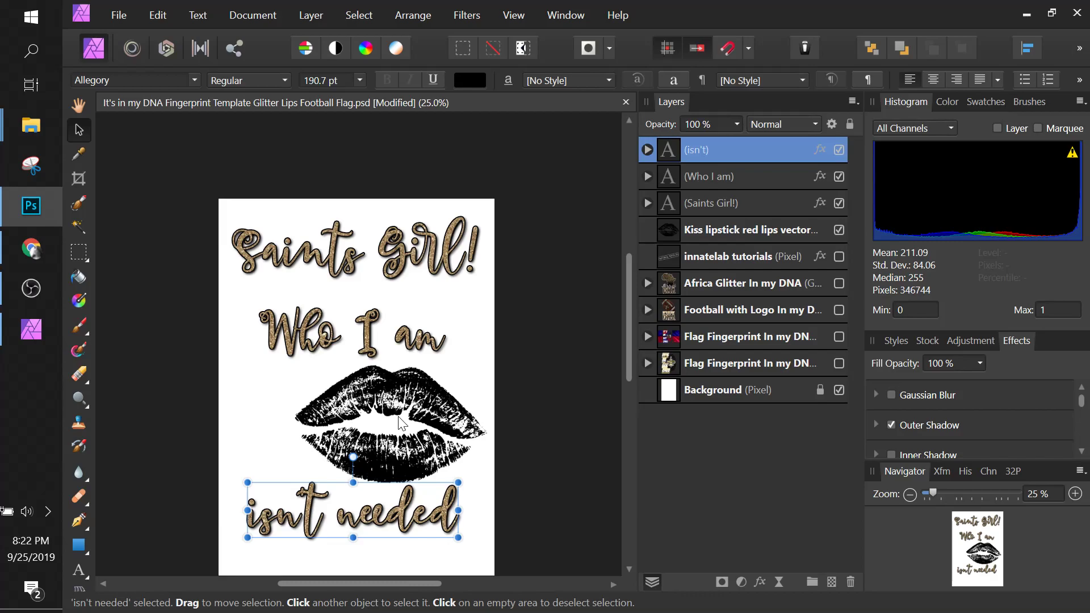
Add a new art text reading "I am" in the blank area beside the upper part of the lips
scroll(402, 423, "down", 1)
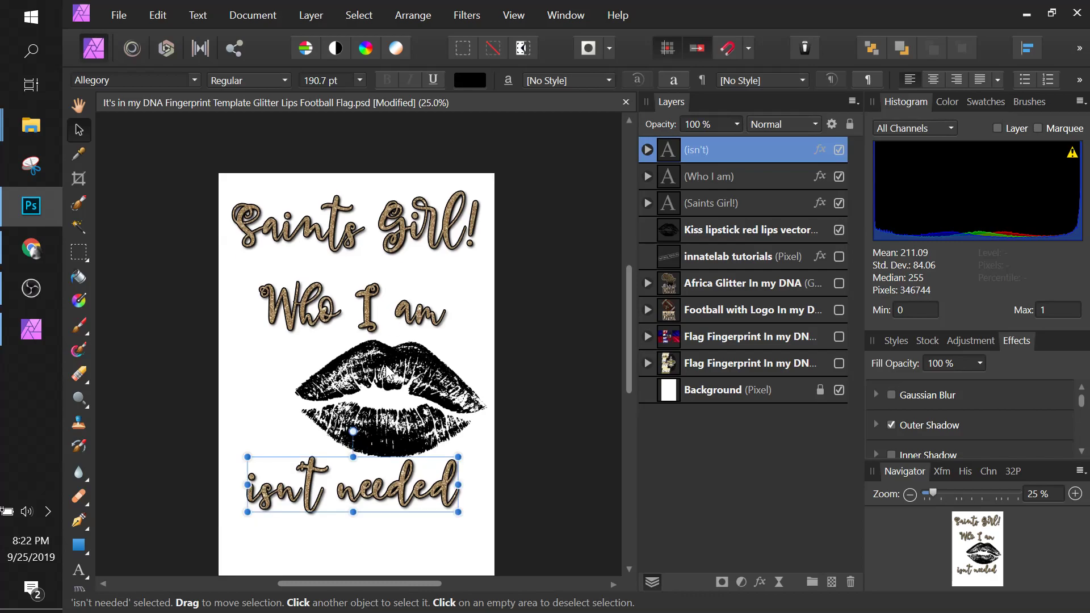
scroll(392, 372, "down", 2)
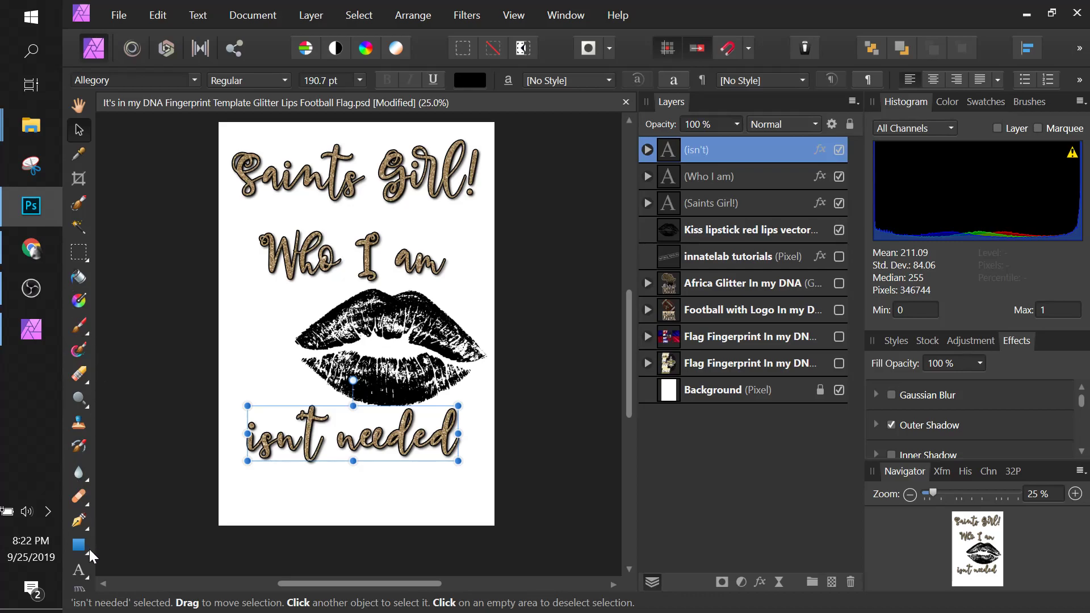
left_click(80, 571)
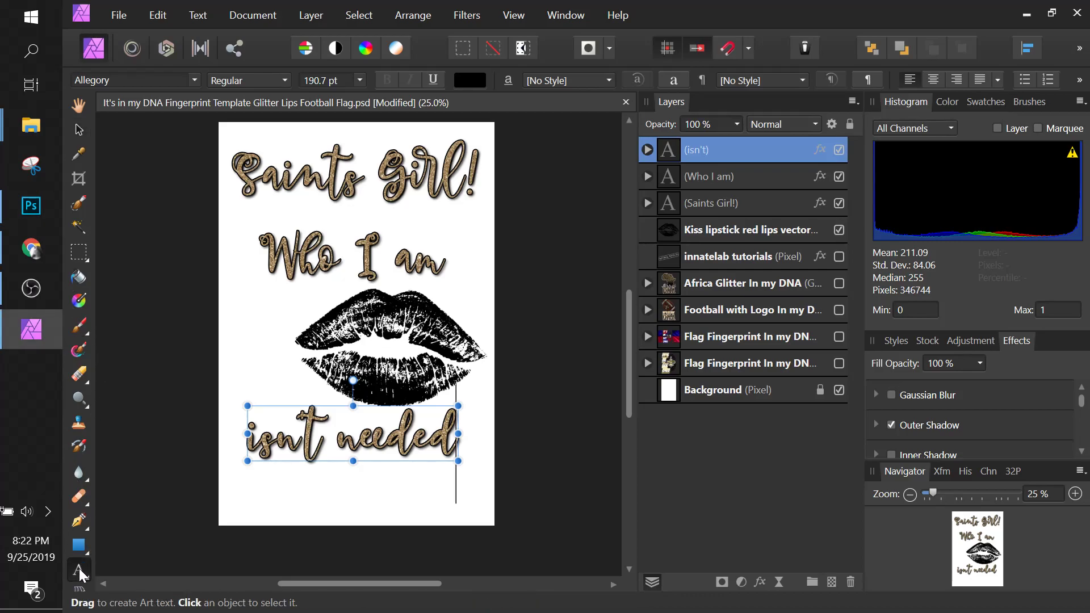
left_click(244, 305)
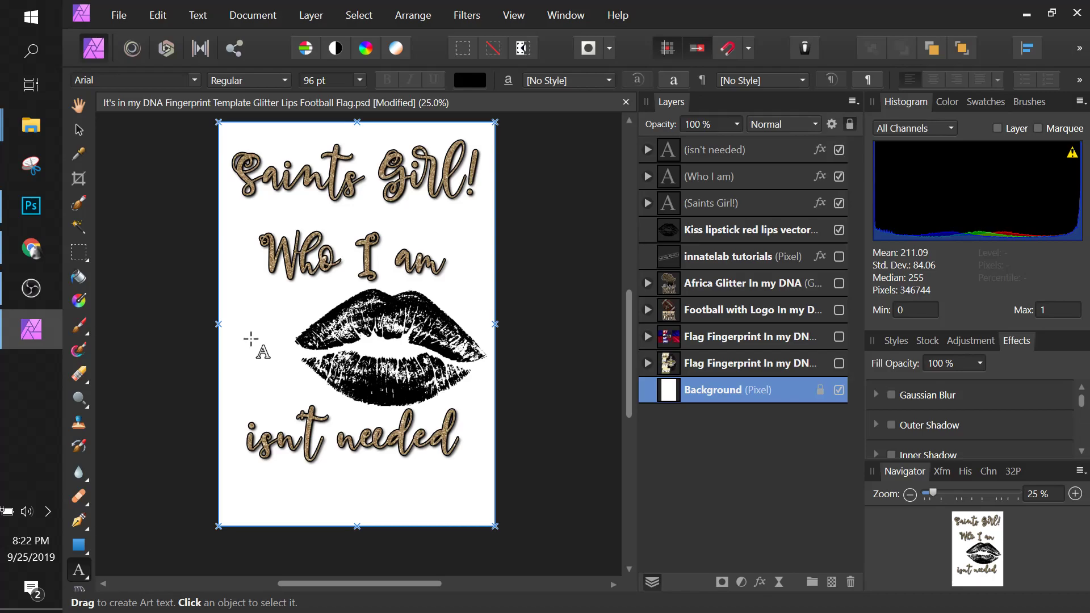
left_click(243, 306)
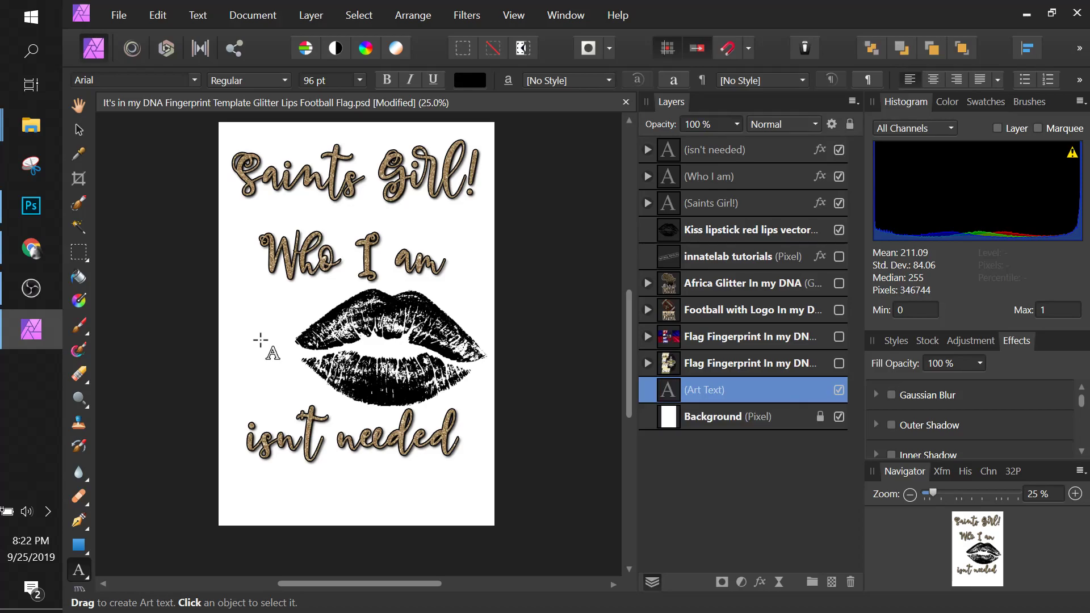
type("i")
key("BackSpace")
type("I am")
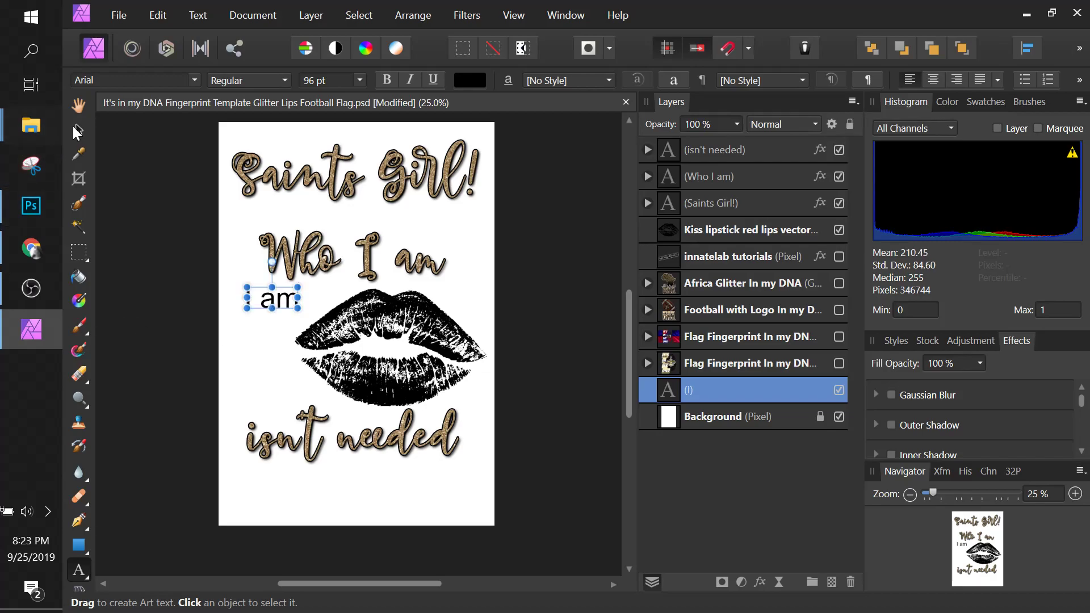
Change the "I am" text's font to Bebas Neue and enlarge it to about 171 pt
left_click(79, 129)
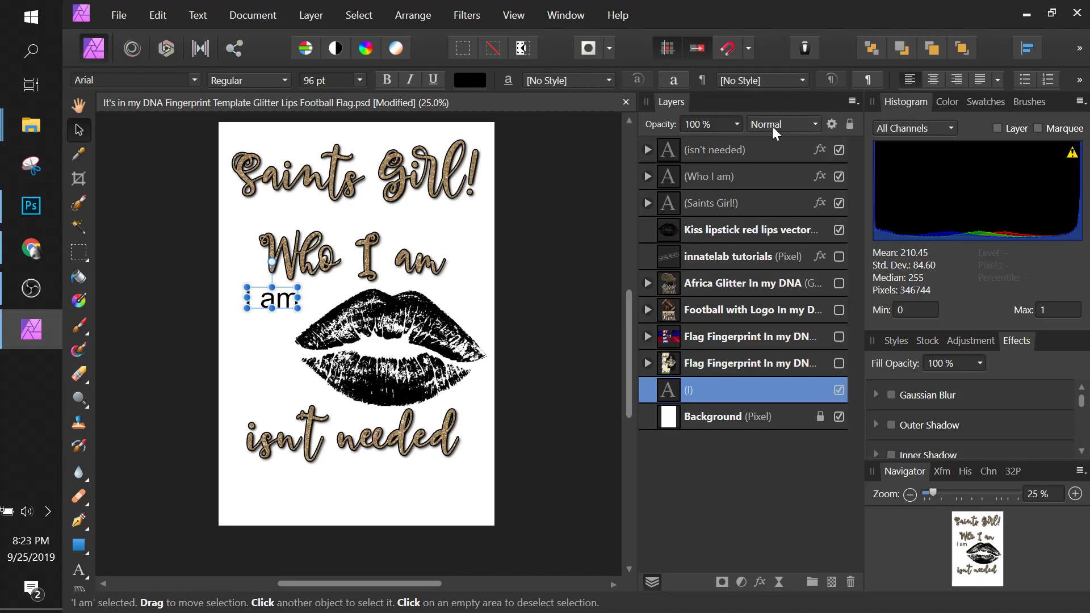
left_click(147, 81)
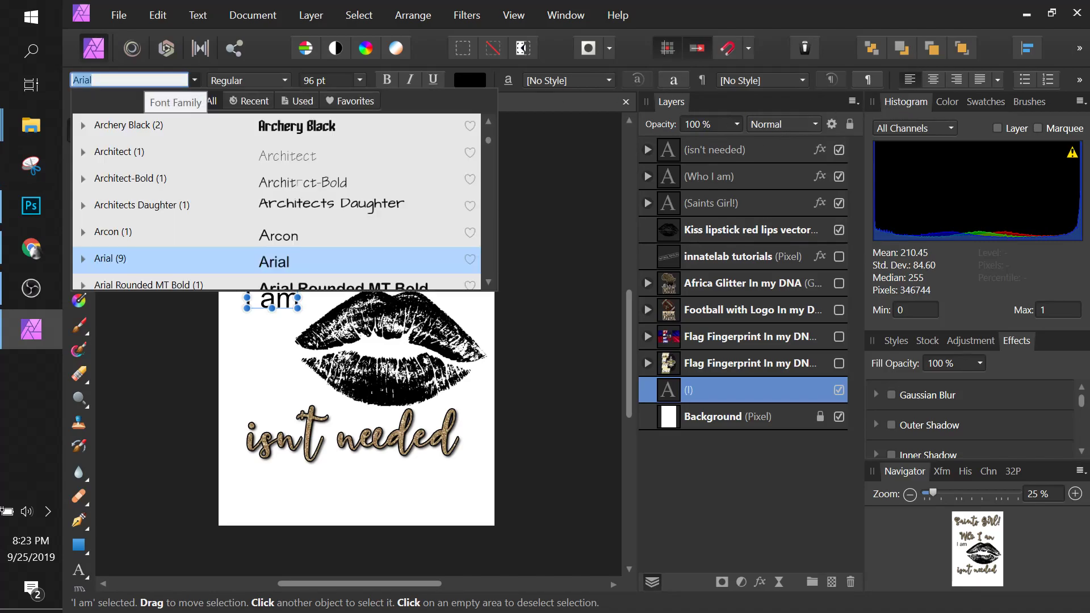
type("beb")
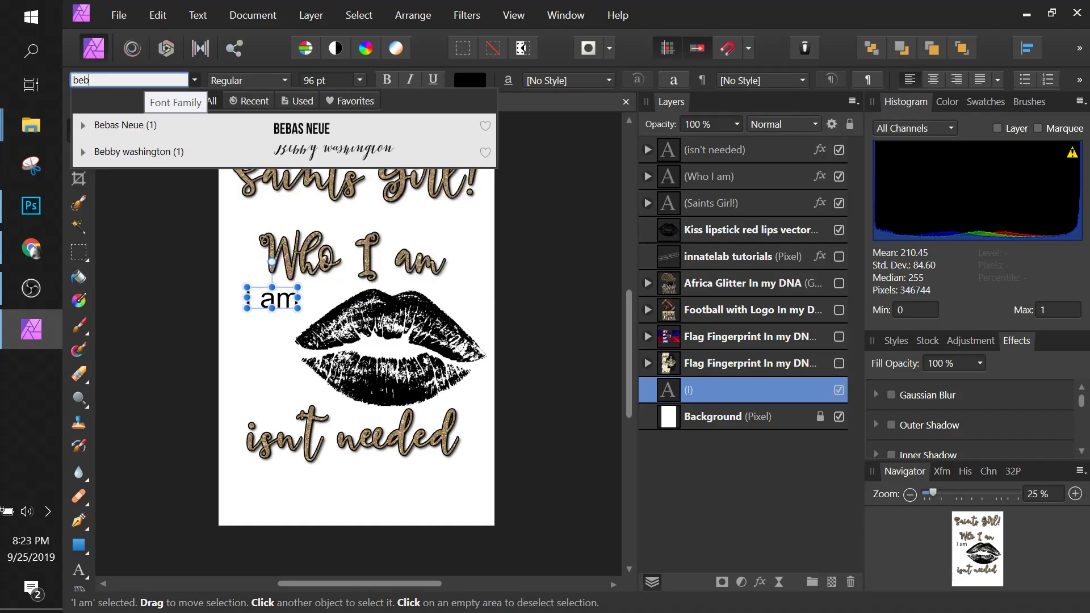
left_click(138, 127)
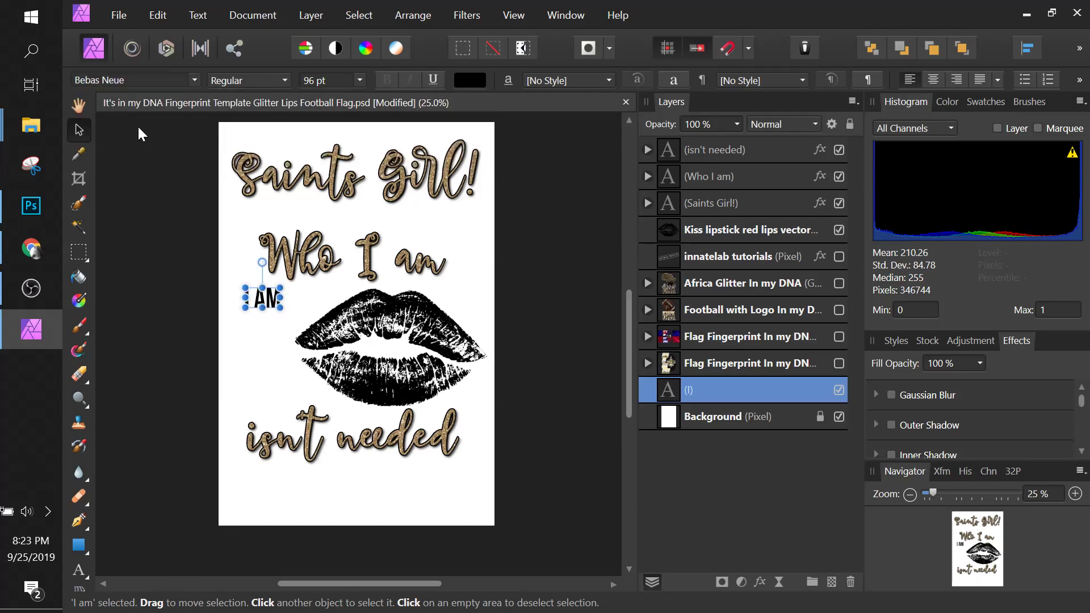
left_click_drag(276, 310, 301, 327)
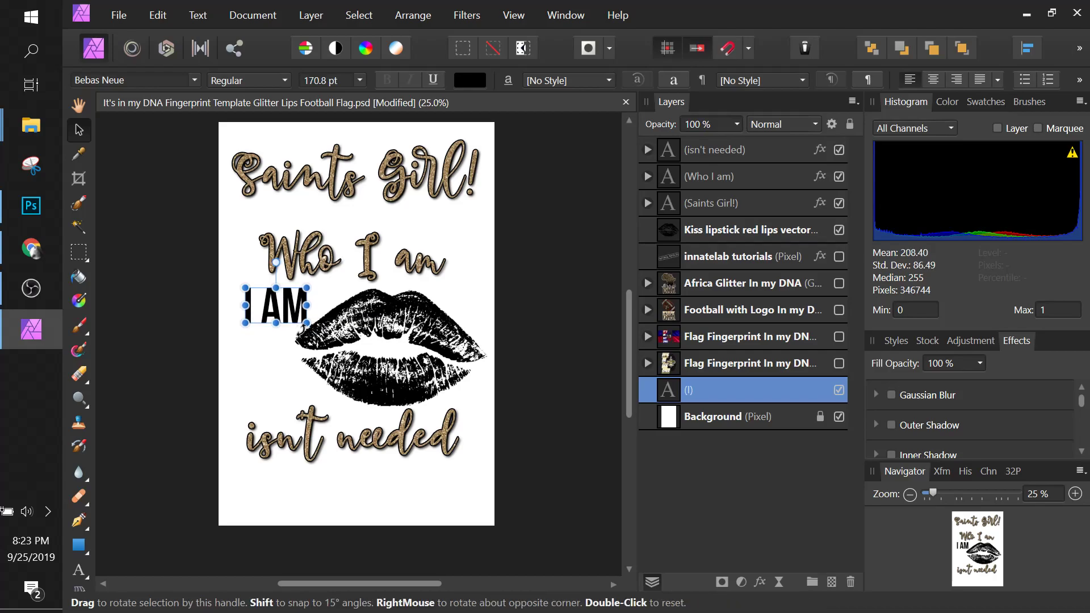
Add an Outline layer effect to the "I am" text with a Gradient fill style and open its gradient for editing
double_click(785, 393)
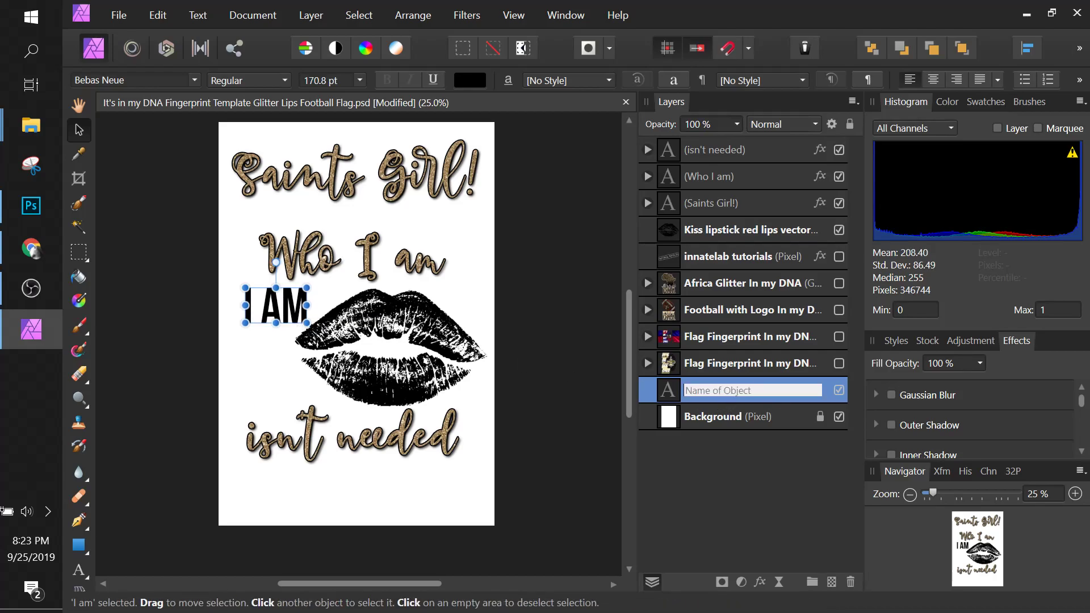
left_click(760, 582)
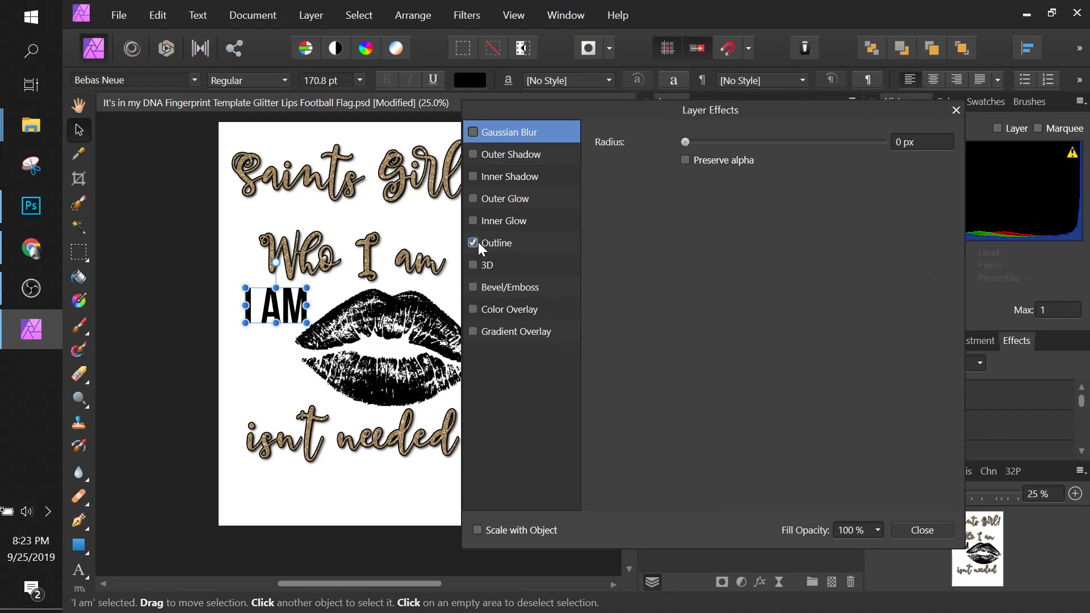
left_click(506, 246)
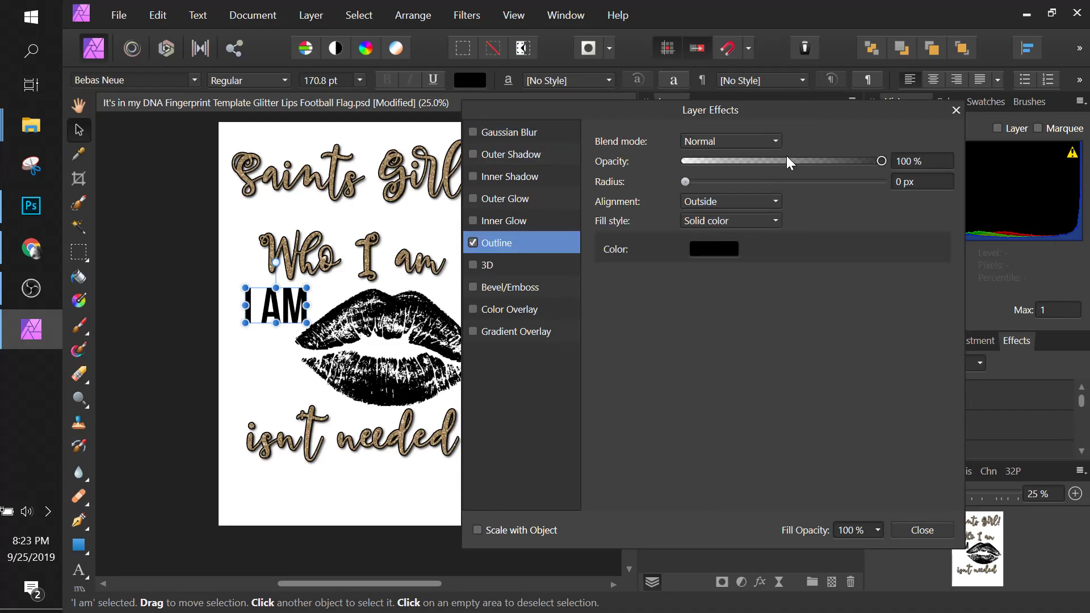
left_click(710, 221)
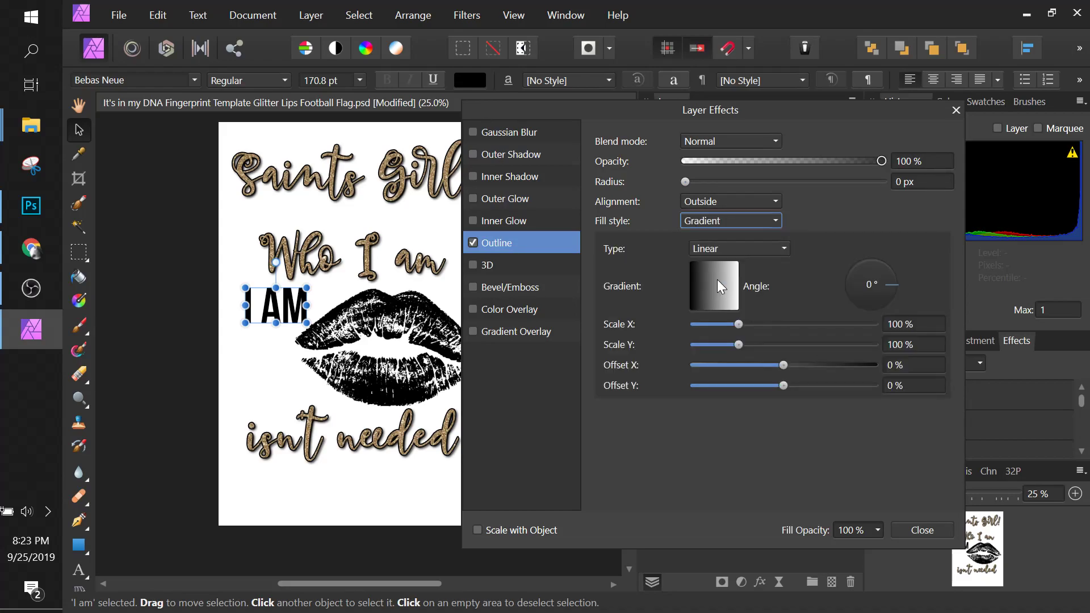
left_click(719, 288)
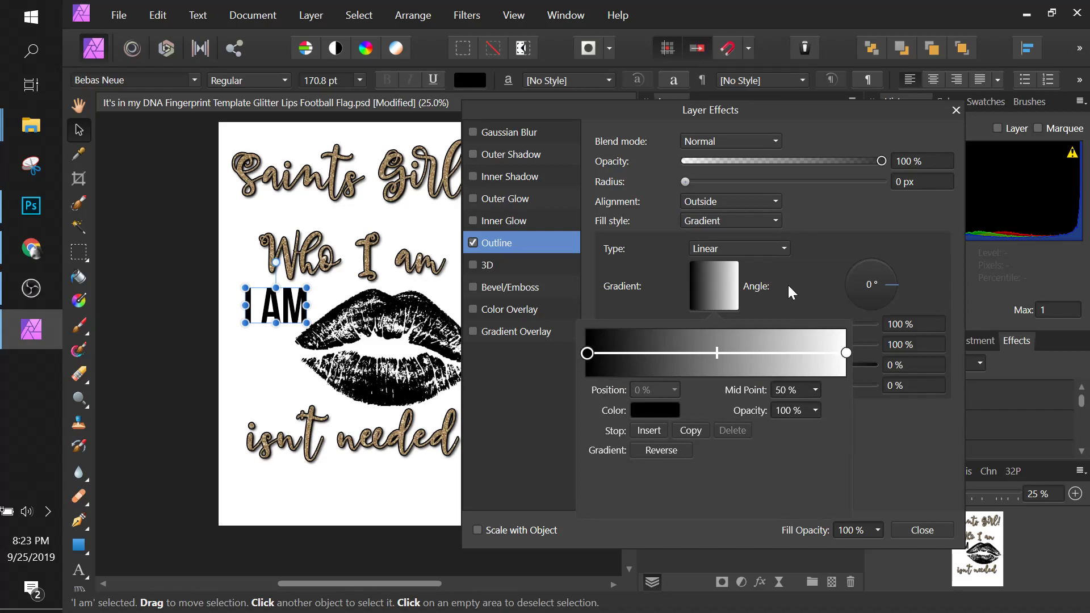
left_click(717, 288)
left_click(717, 288)
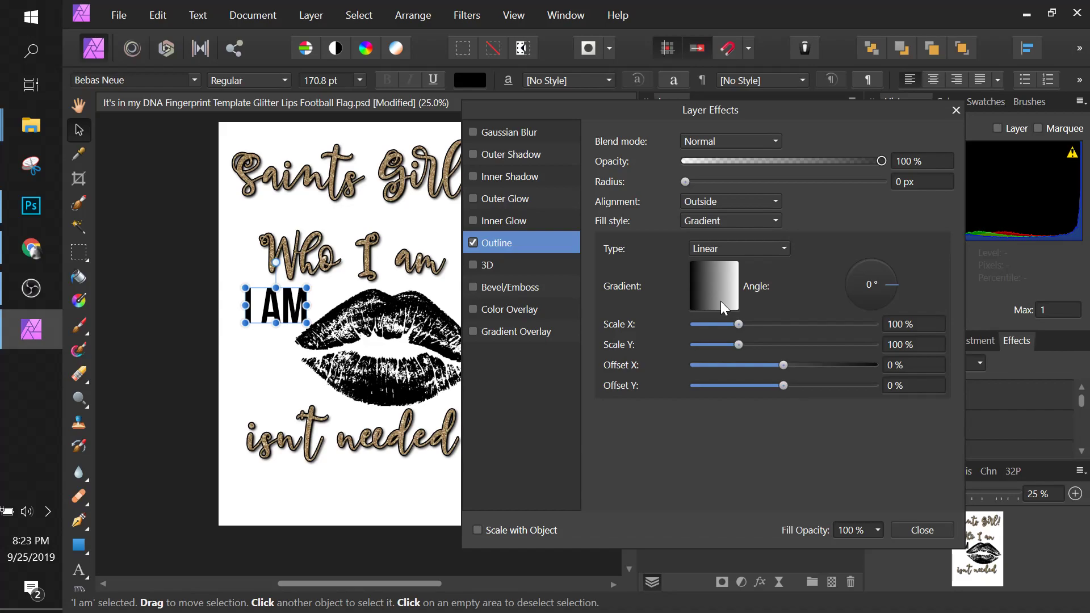
left_click(721, 301)
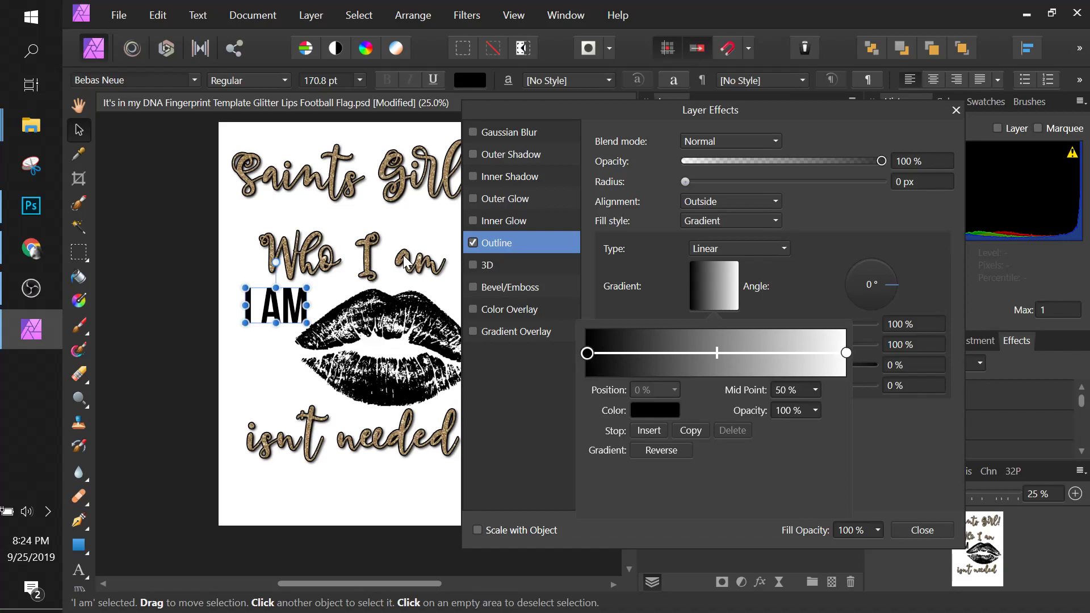
Set the outline gradient's start stop to a dark gold sampled from the "Saints Girl!" lettering, RGB 116, 95, 52
left_click(654, 410)
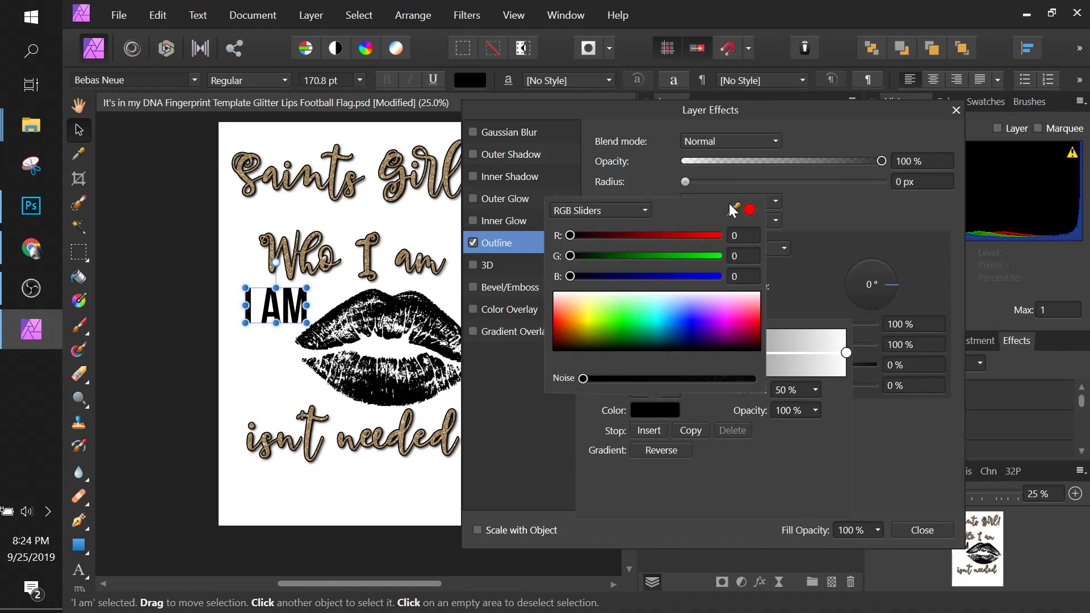
left_click_drag(733, 207, 349, 185)
left_click(750, 210)
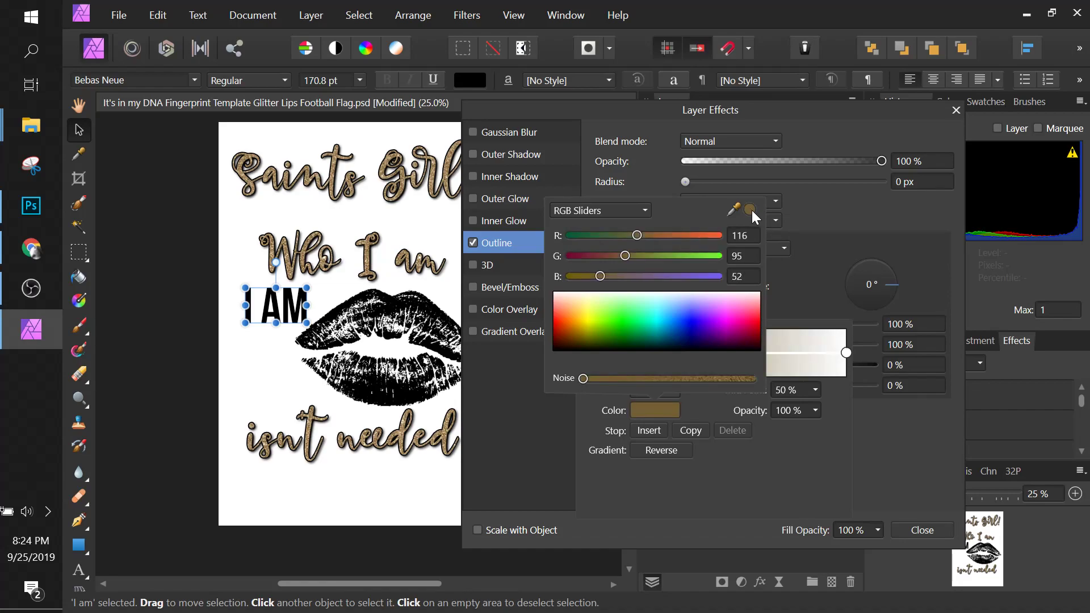
Set the outline gradient's end stop to a lighter gold sampled from the "Who I am" lettering
left_click(847, 353)
left_click(846, 353)
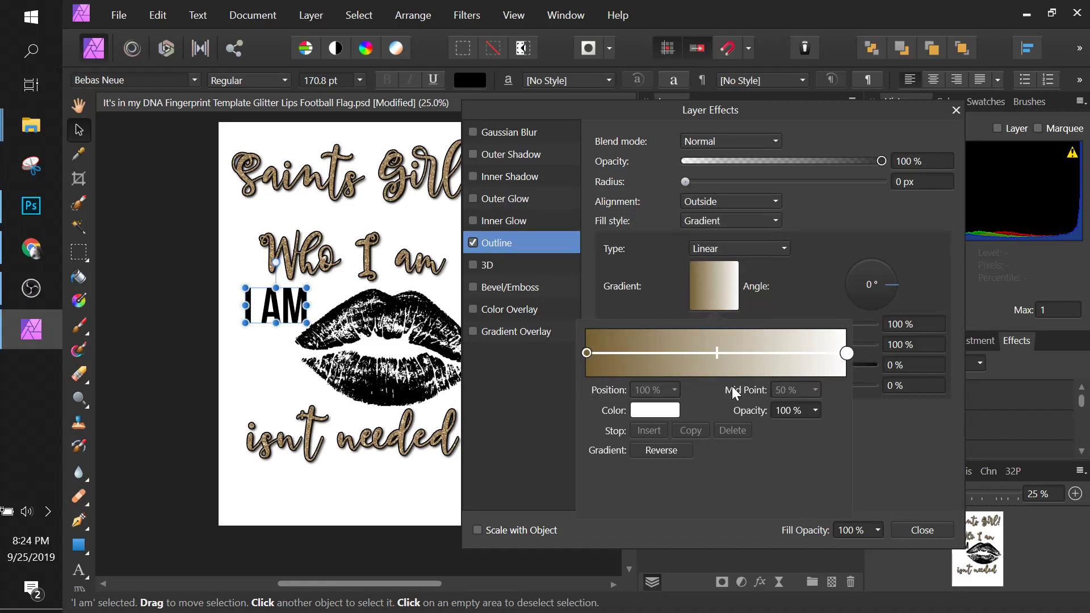
left_click(656, 411)
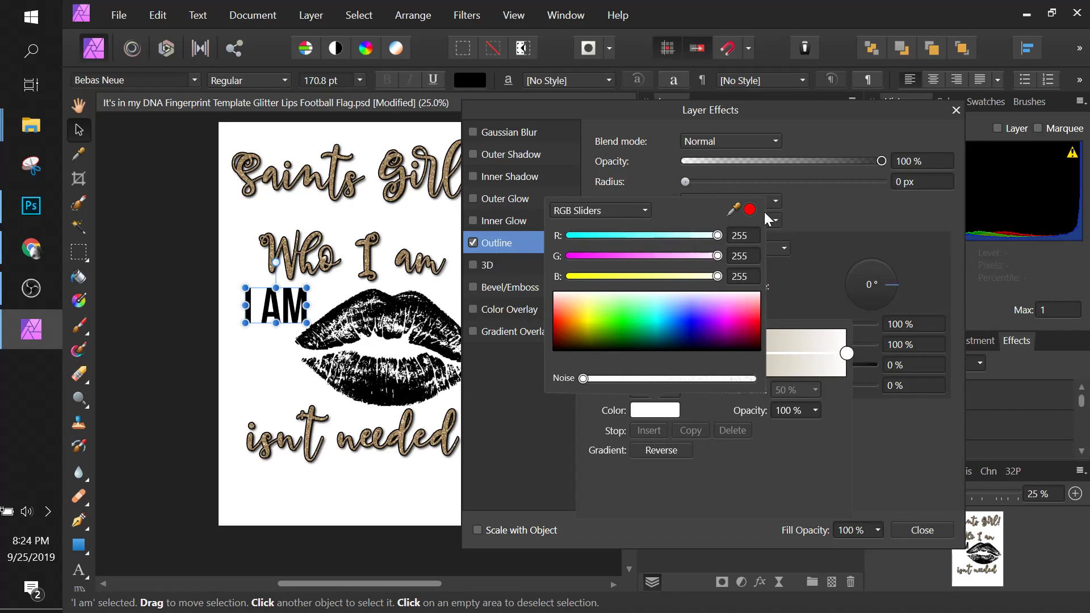
left_click_drag(735, 209, 362, 241)
left_click(751, 208)
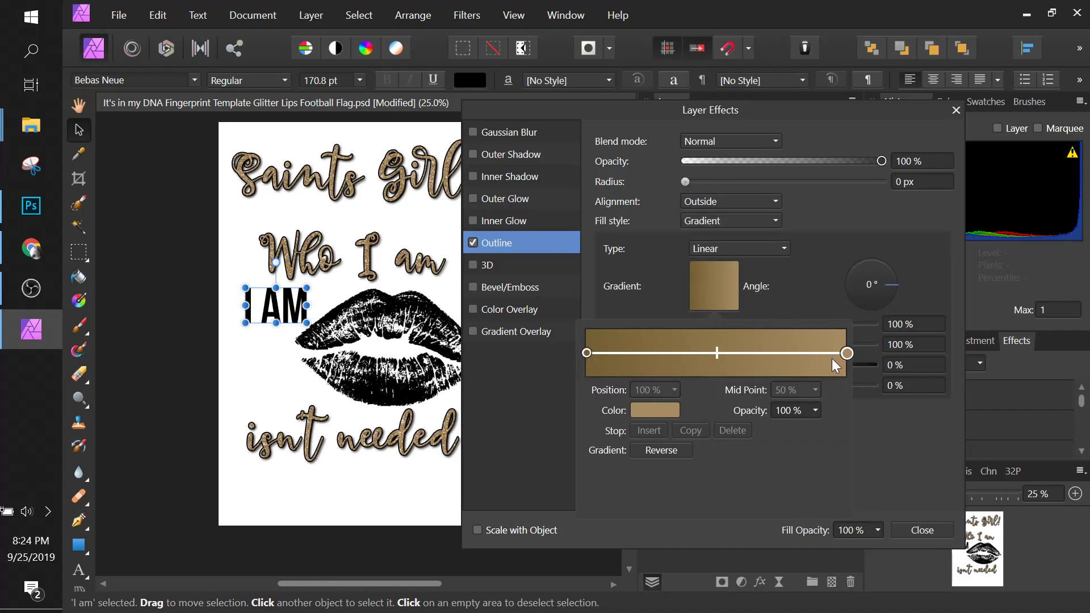
Add a gradient stop at 22% and color it with a pale gold sampled from "Who I am", RGB 197, 171, 131
left_click(636, 353)
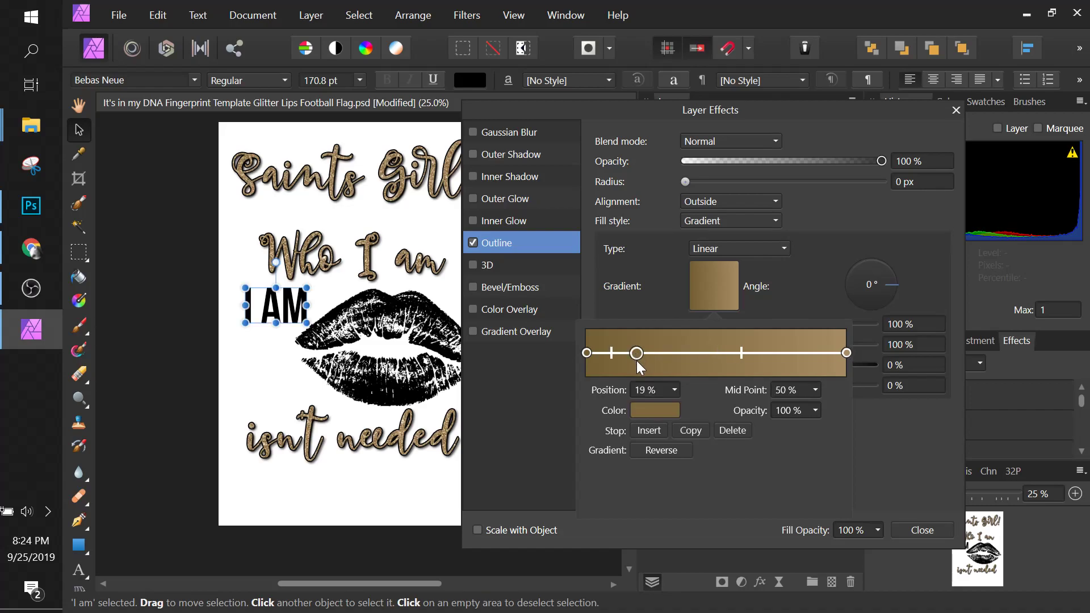
left_click_drag(637, 353, 644, 353)
left_click(656, 411)
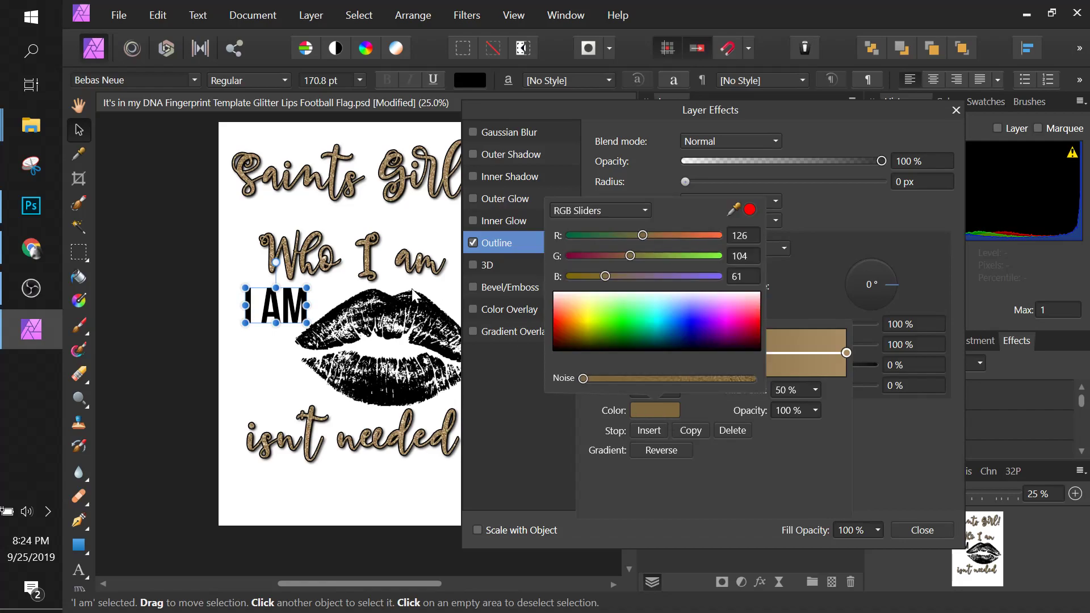
left_click_drag(732, 212, 366, 247)
left_click_drag(732, 210, 367, 247)
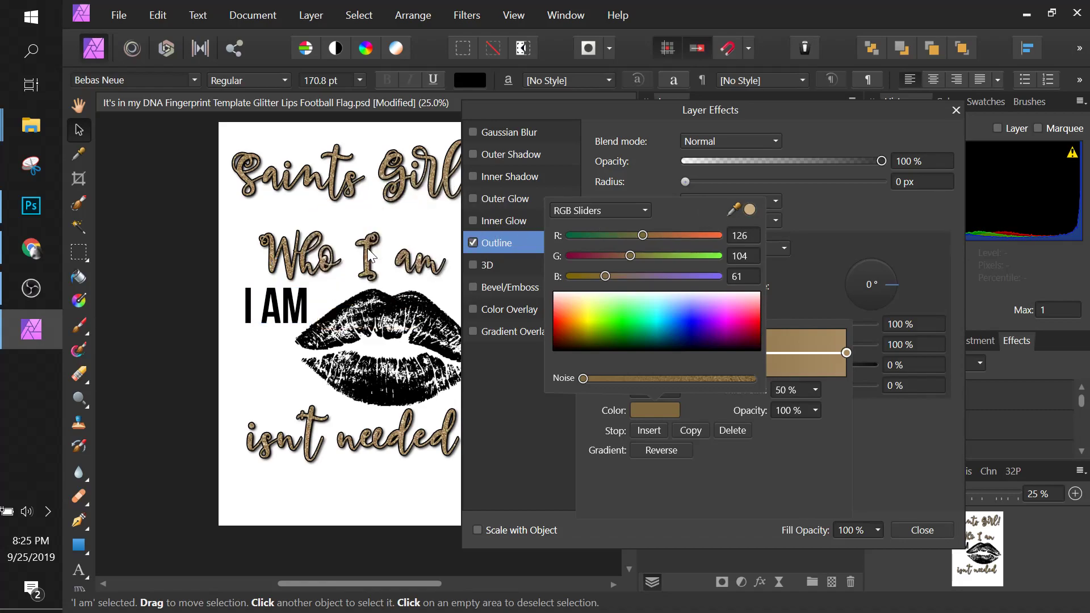
left_click(745, 210)
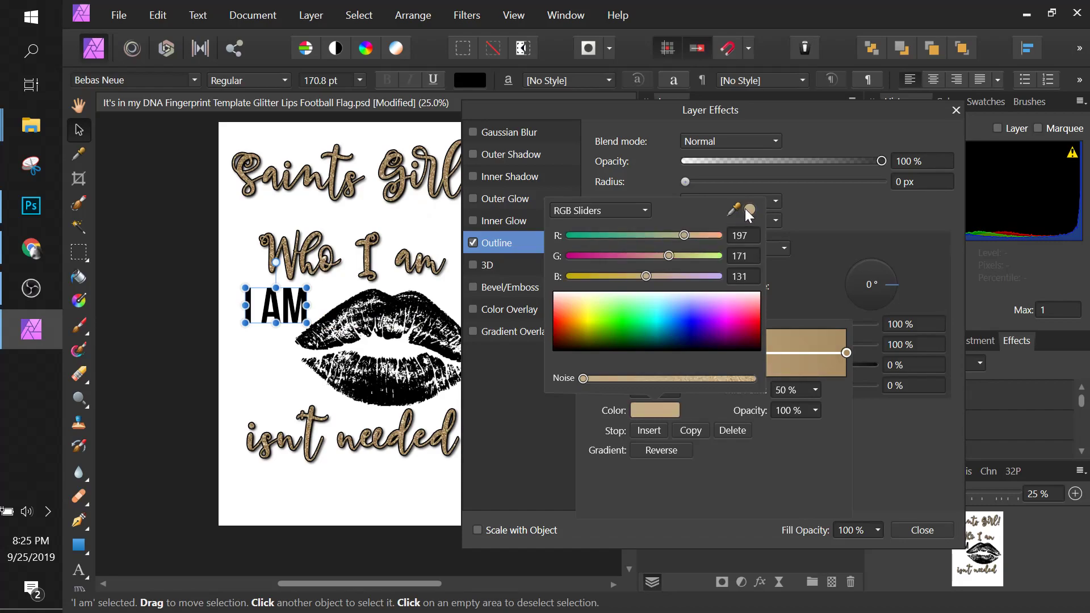
left_click(825, 249)
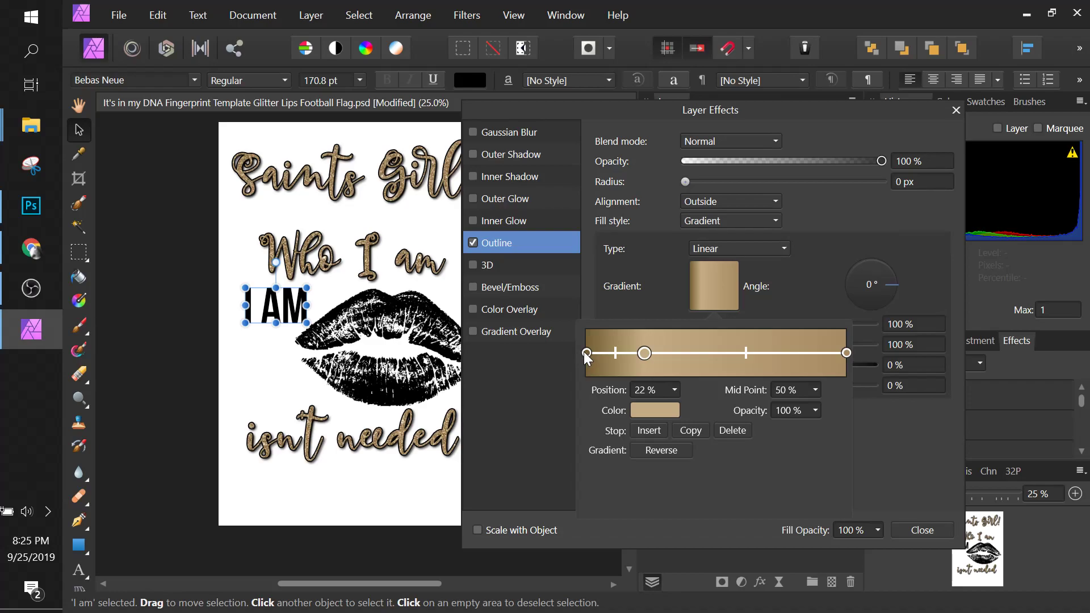
Add two more stops to the outline gradient, at 43% and 78%, and select the 22% stop
left_click(698, 354)
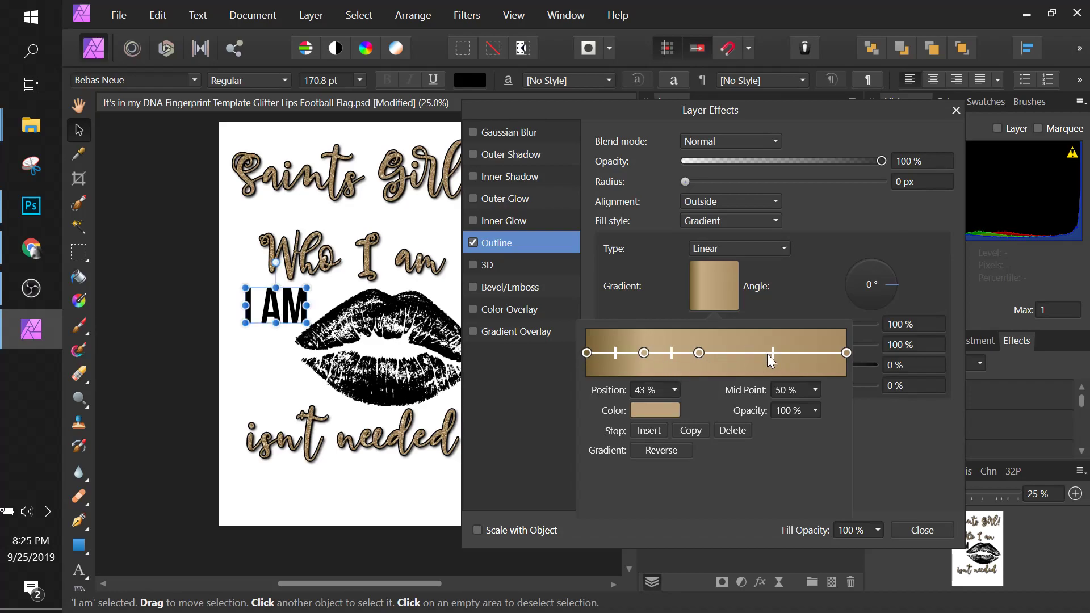
left_click(789, 353)
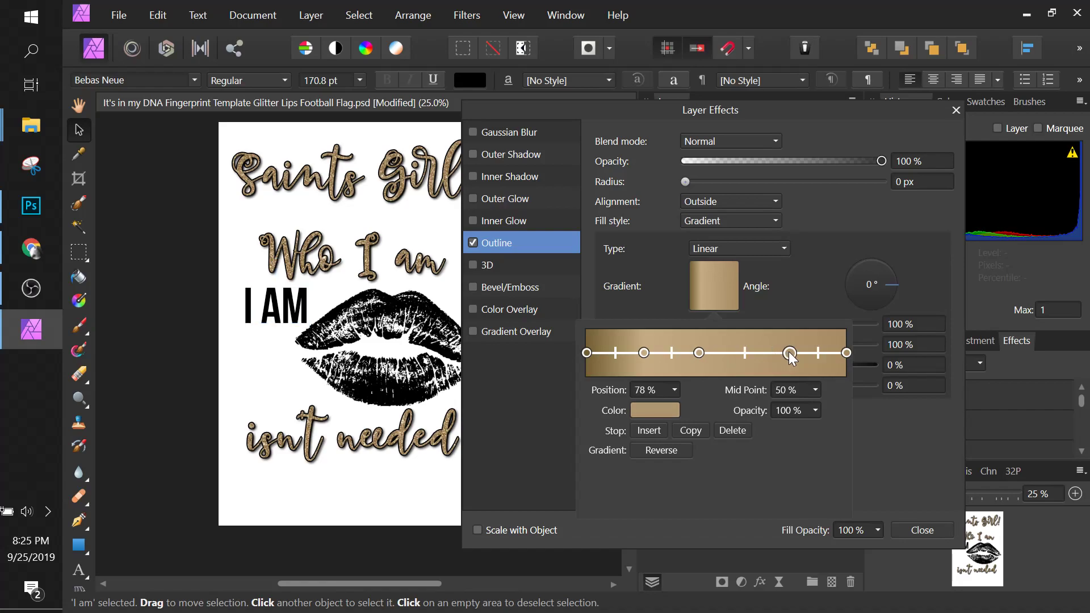
left_click(587, 353)
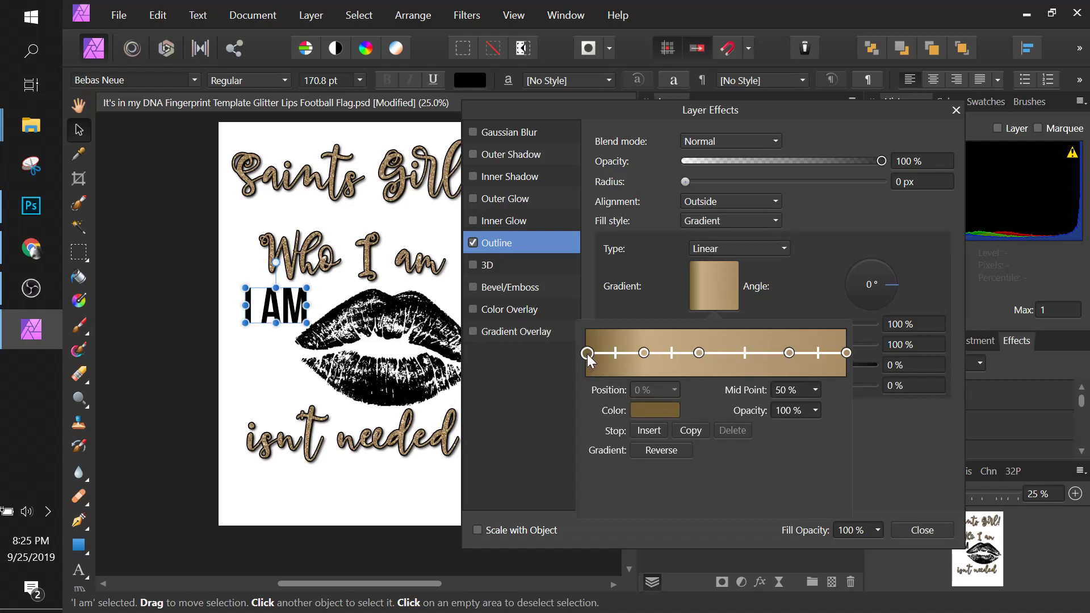
left_click(672, 352)
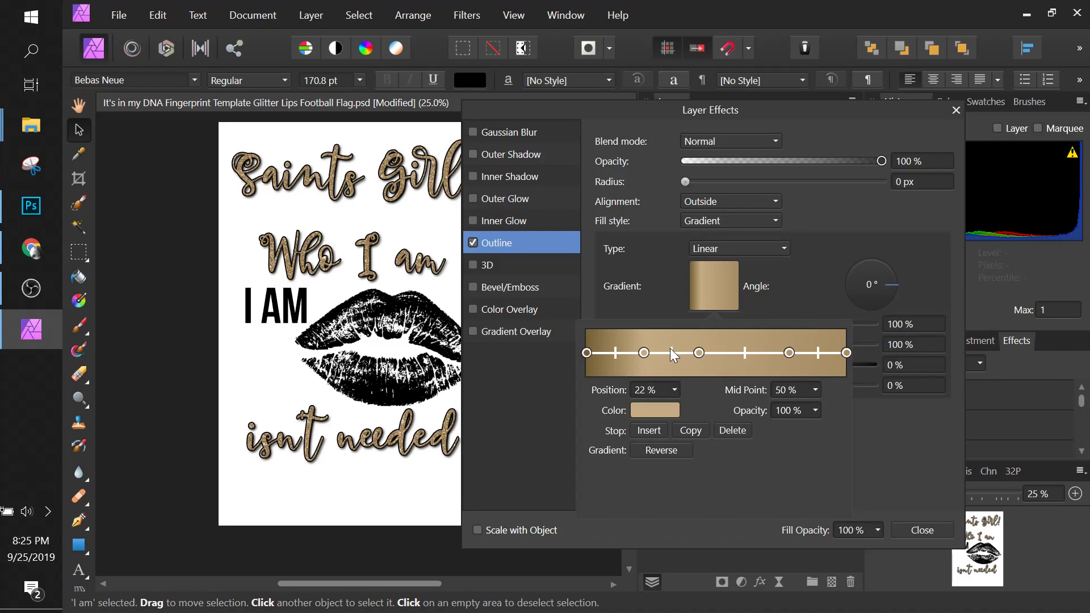
Insert a stop at 33% in the outline gradient and pick up a brown from the "Saints Girl!" lettering for its color
left_click(647, 431)
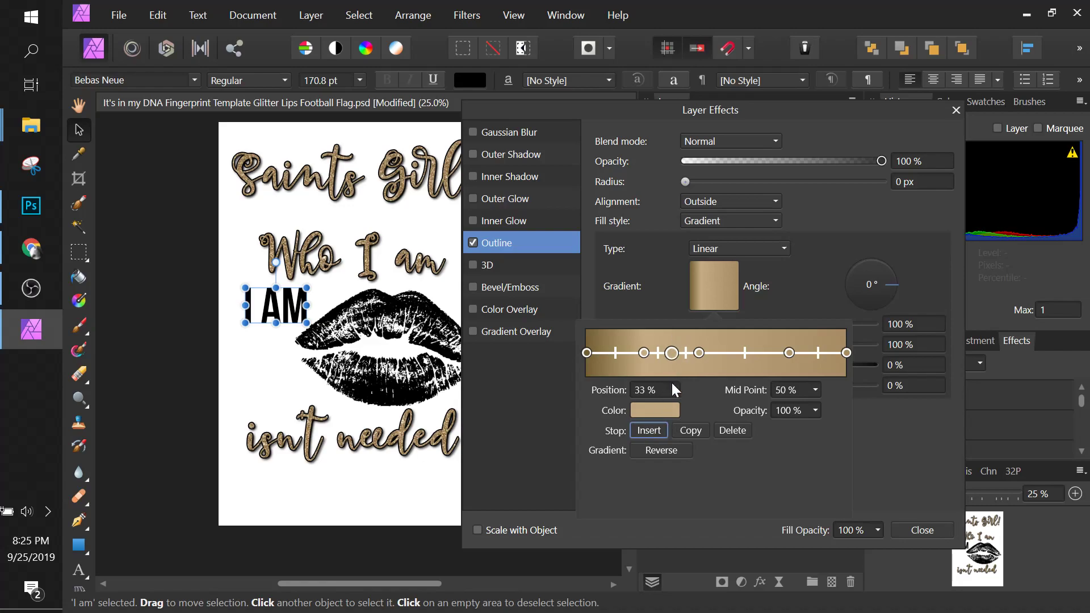
left_click(653, 408)
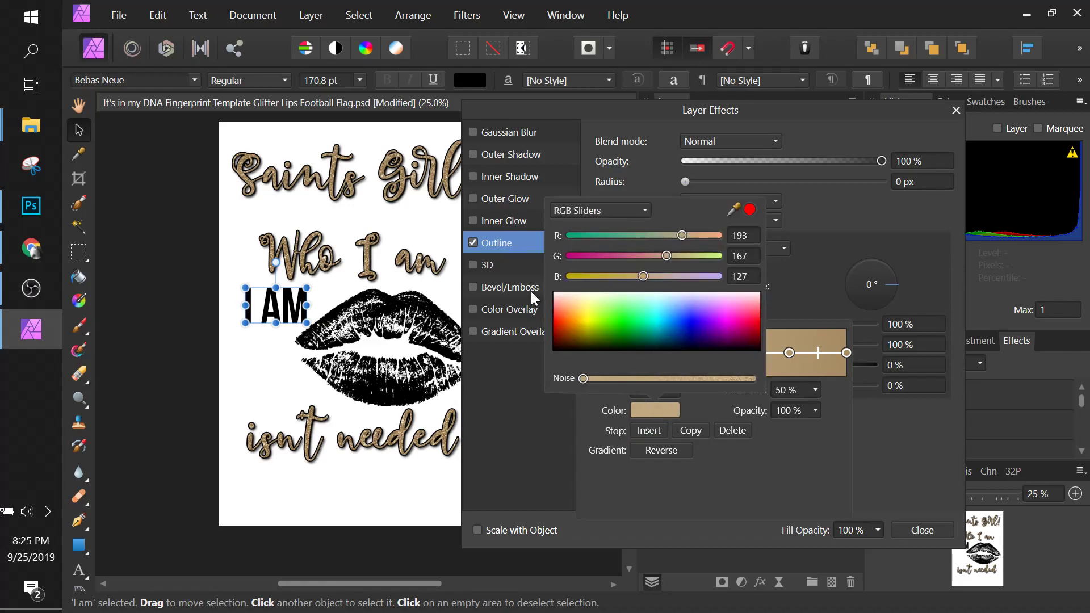
left_click_drag(734, 211, 348, 179)
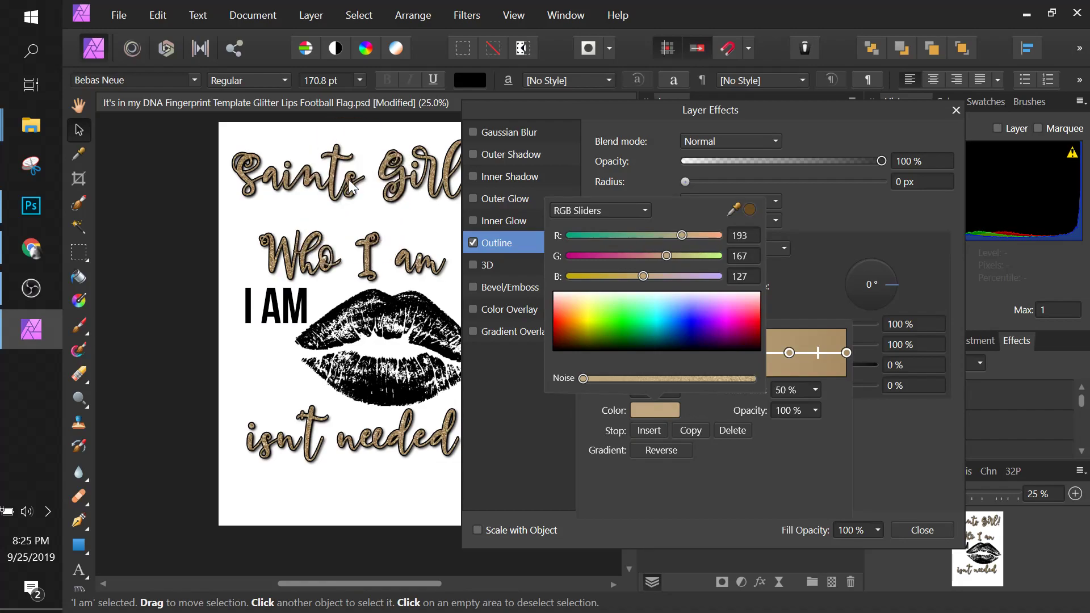
left_click(348, 180)
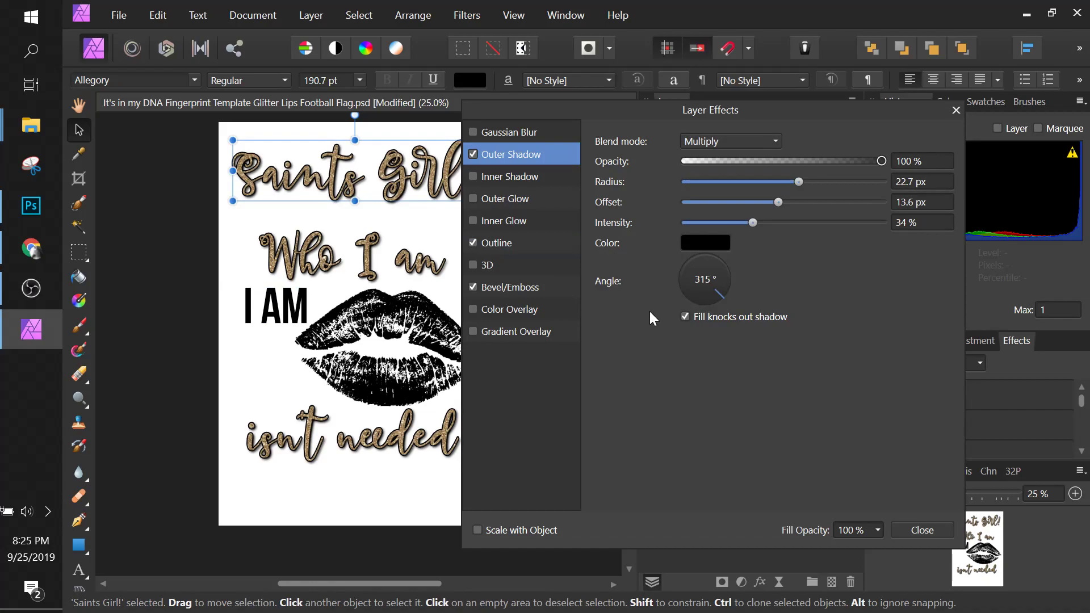
left_click(512, 333)
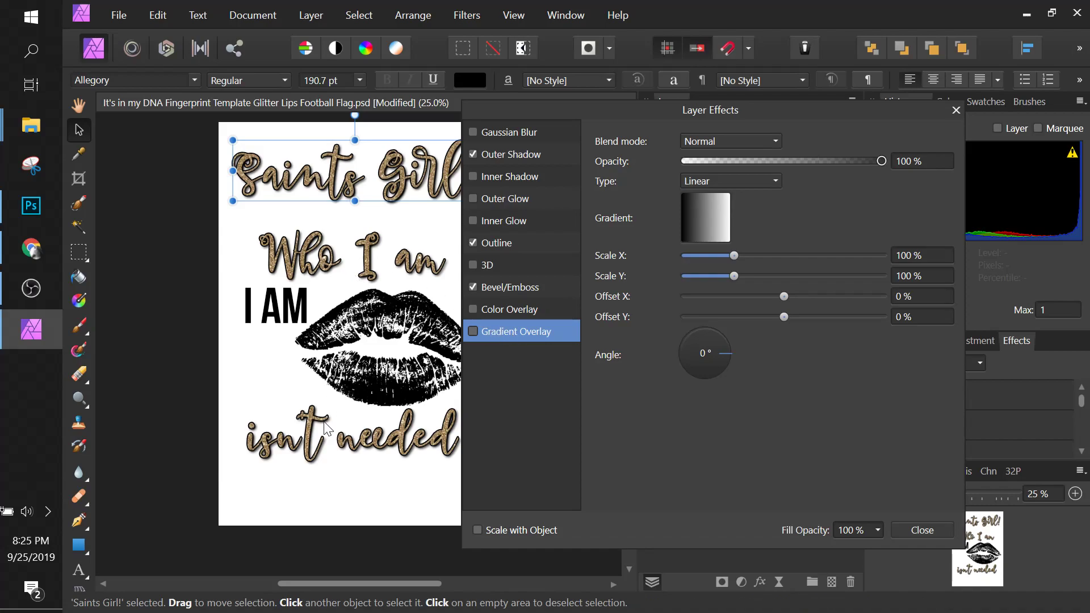
left_click(290, 319)
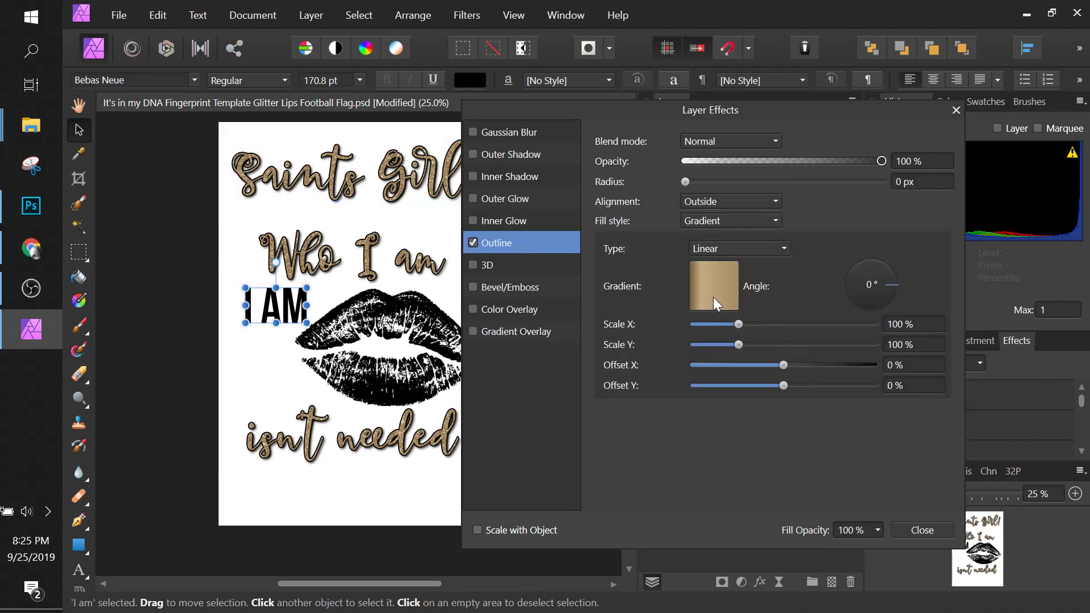
Color the outline gradient's 33% stop with a brown sampled from the "Who I am" lettering, RGB 129, 98, 60
left_click(721, 284)
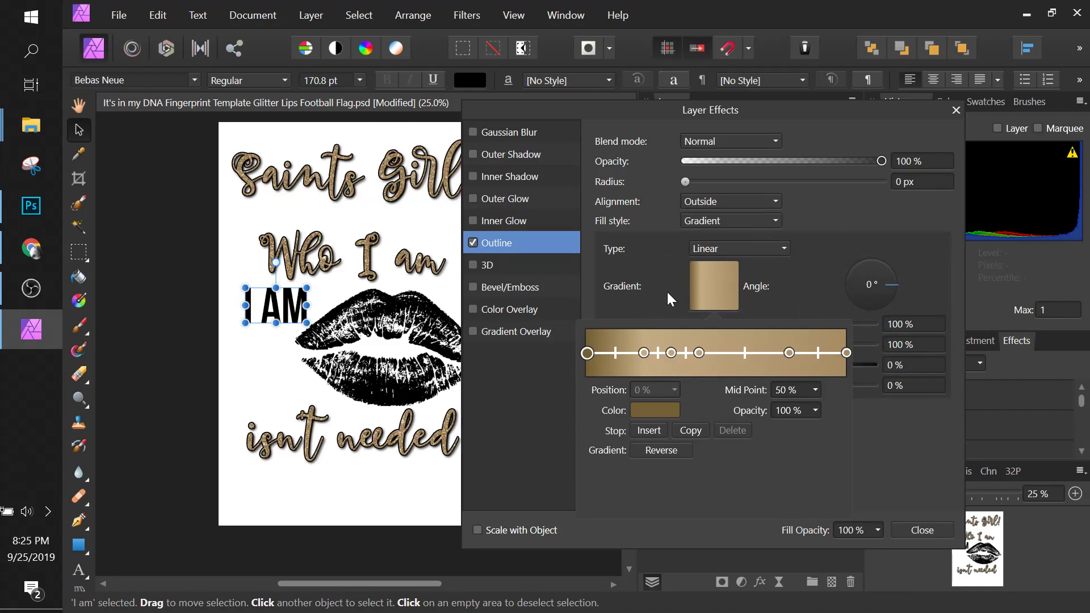
left_click(672, 353)
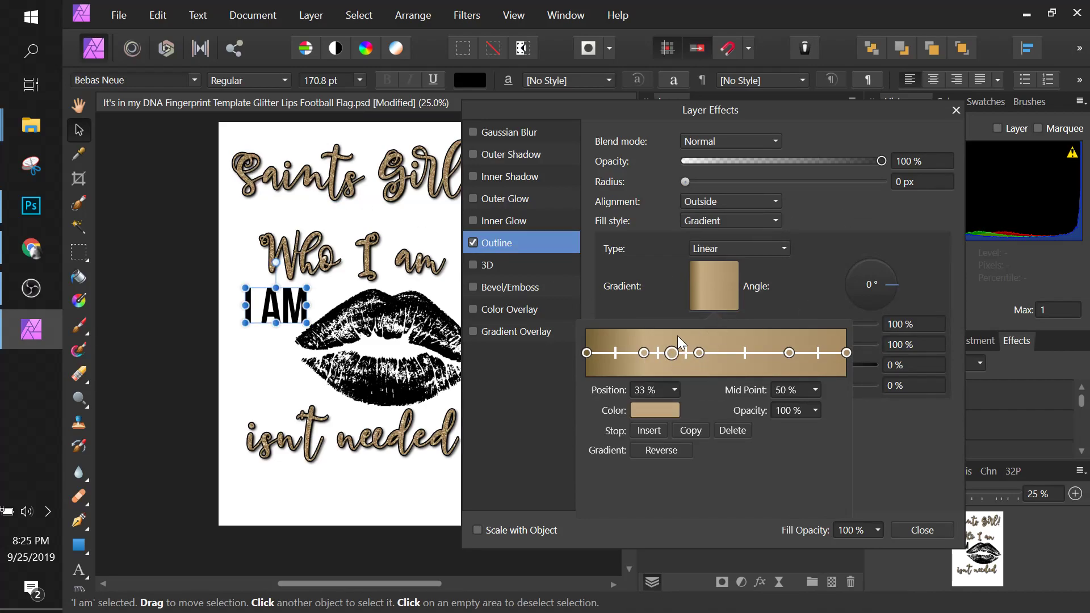
left_click(646, 413)
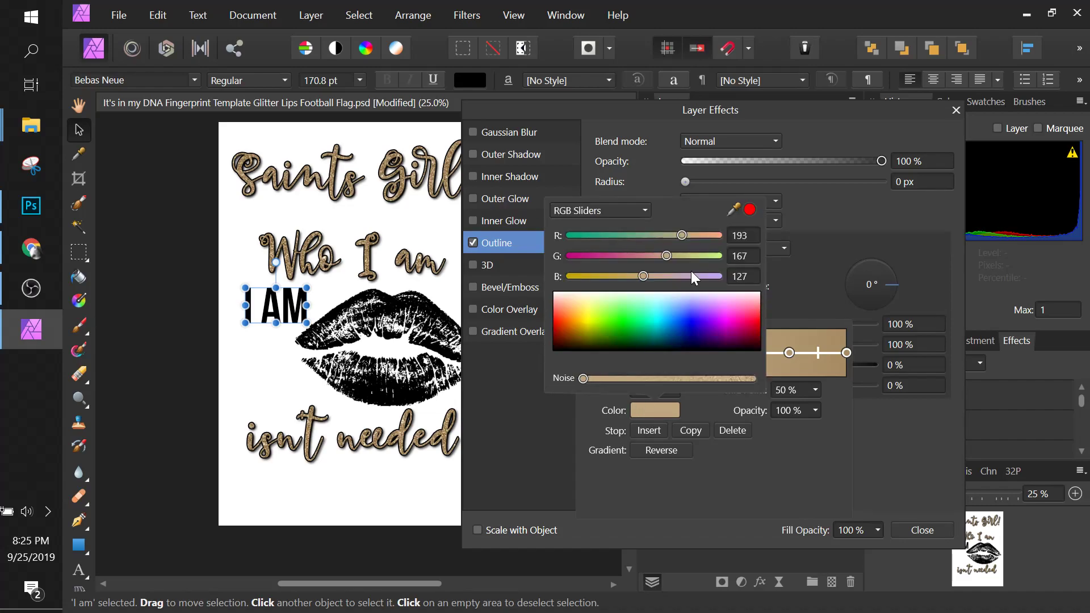
left_click_drag(734, 209, 286, 263)
left_click(750, 209)
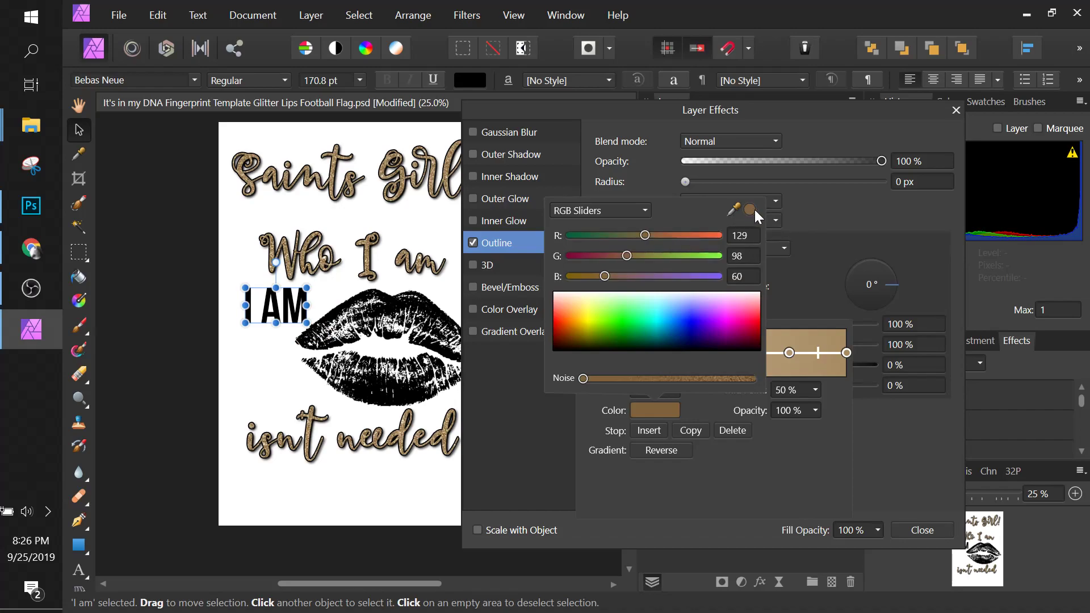
left_click(812, 257)
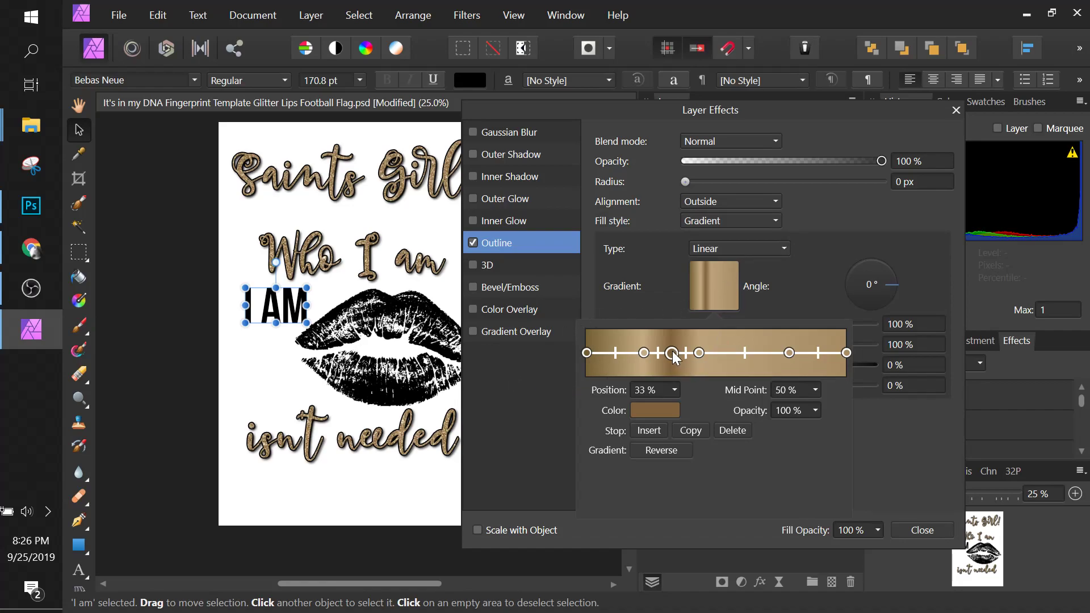
Add a gradient stop at 55% and place a copy of the 33% brown stop at 69%
left_click(731, 352)
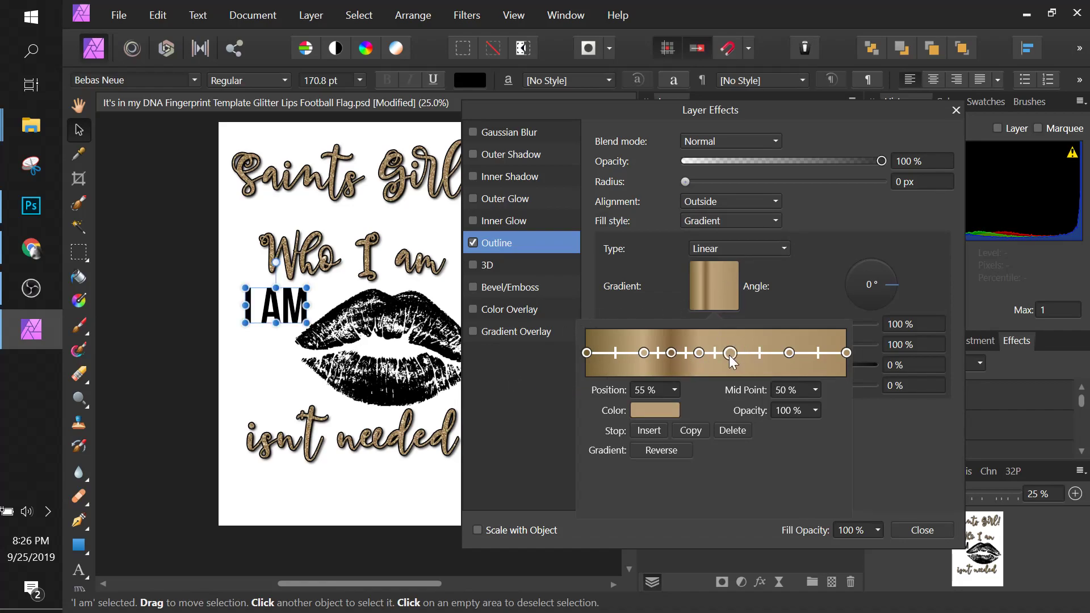
left_click(671, 353)
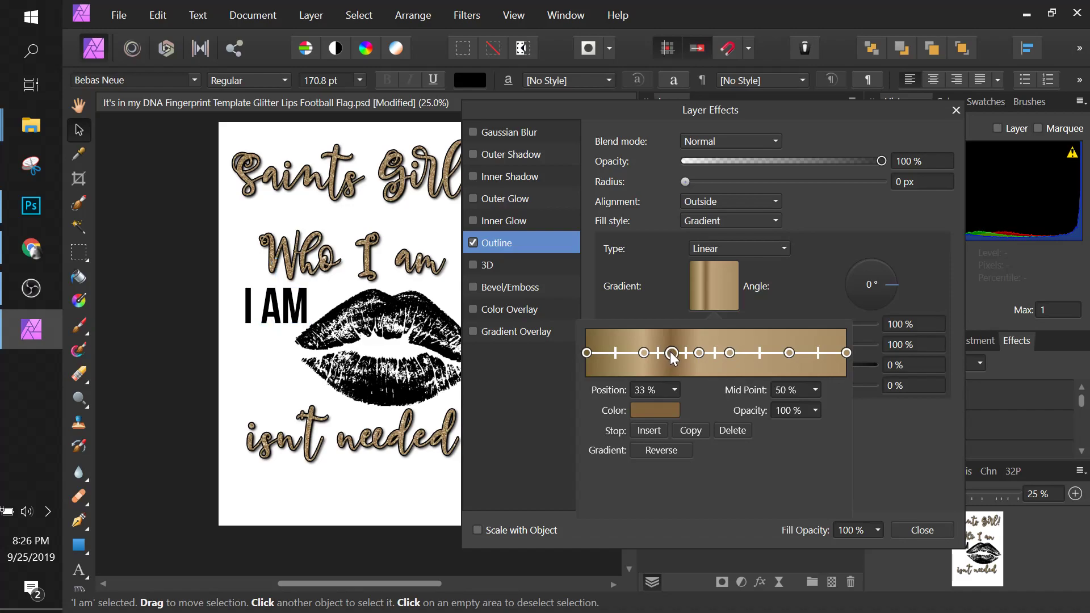
left_click(691, 430)
left_click_drag(689, 366, 766, 355)
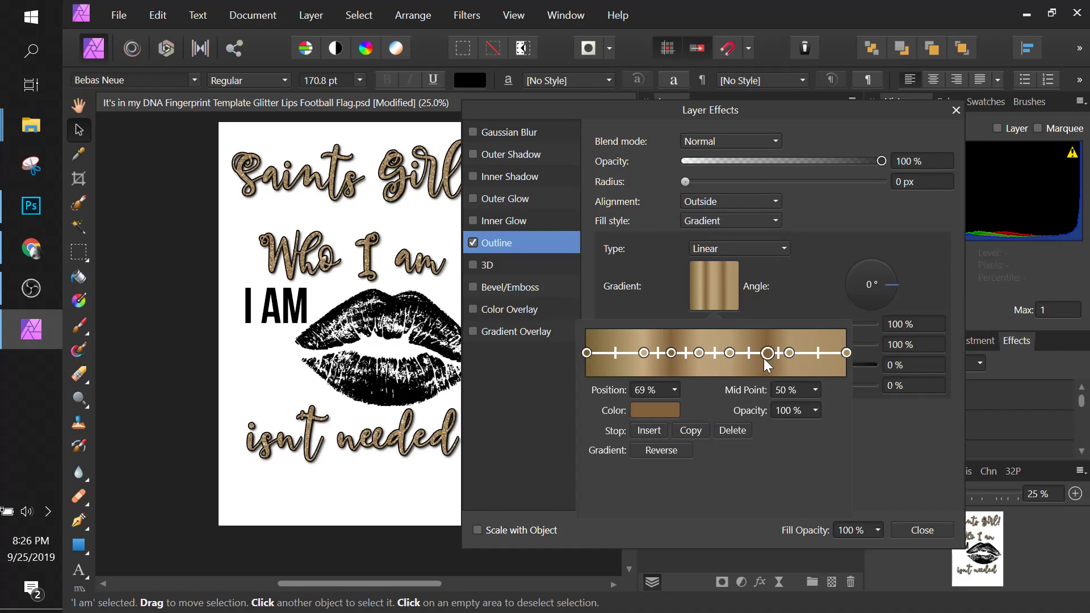
Delete the 54% stop and spread the neighboring gradient stops to 15%, 53%, 71% and about 90%
left_click(729, 352)
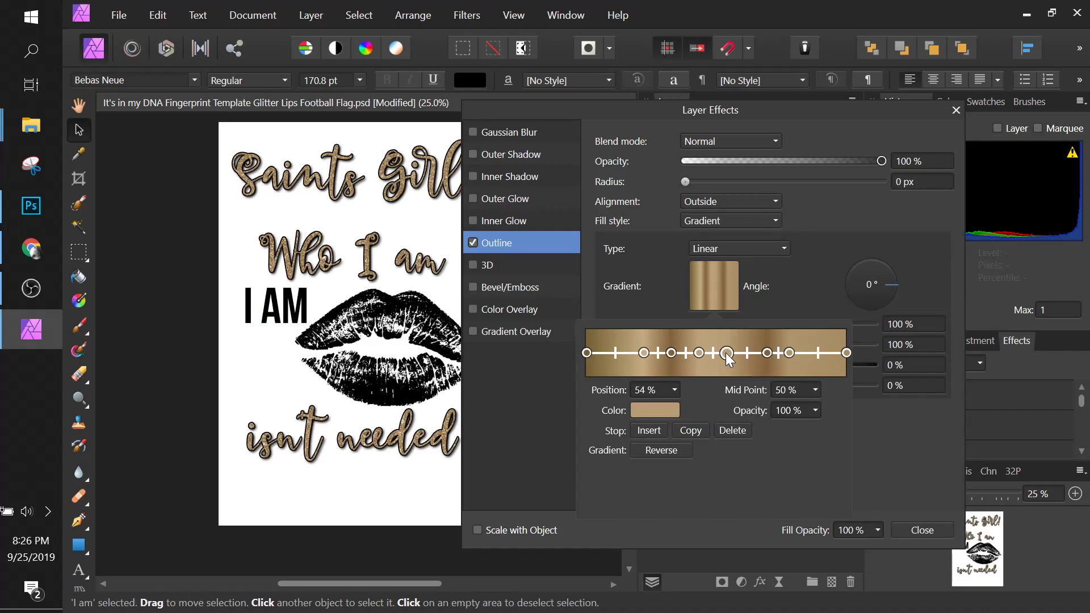
left_click(732, 431)
left_click_drag(703, 353, 729, 355)
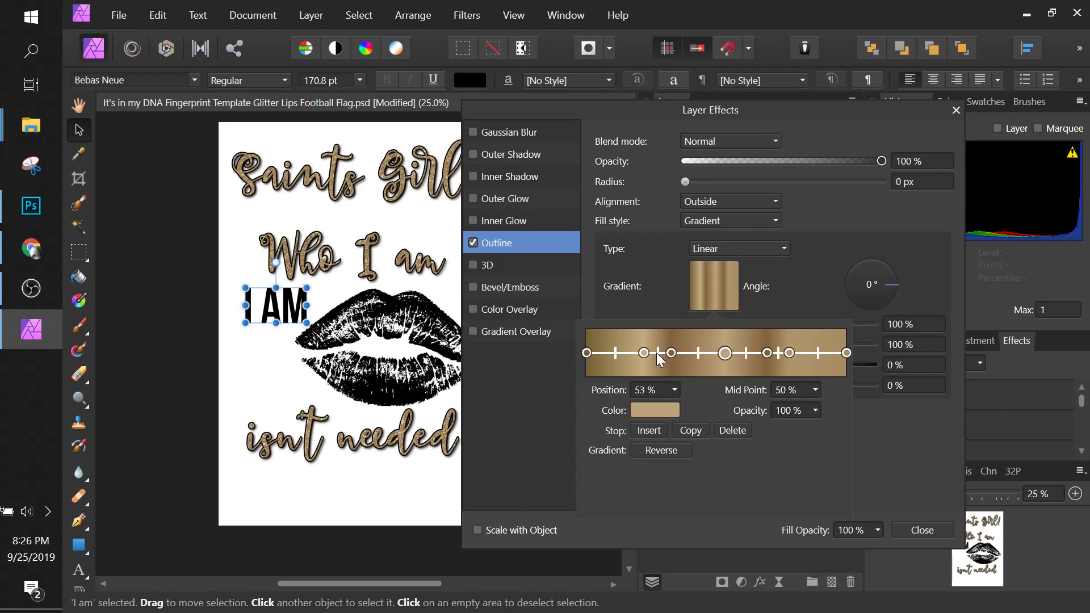
left_click_drag(644, 352, 628, 352)
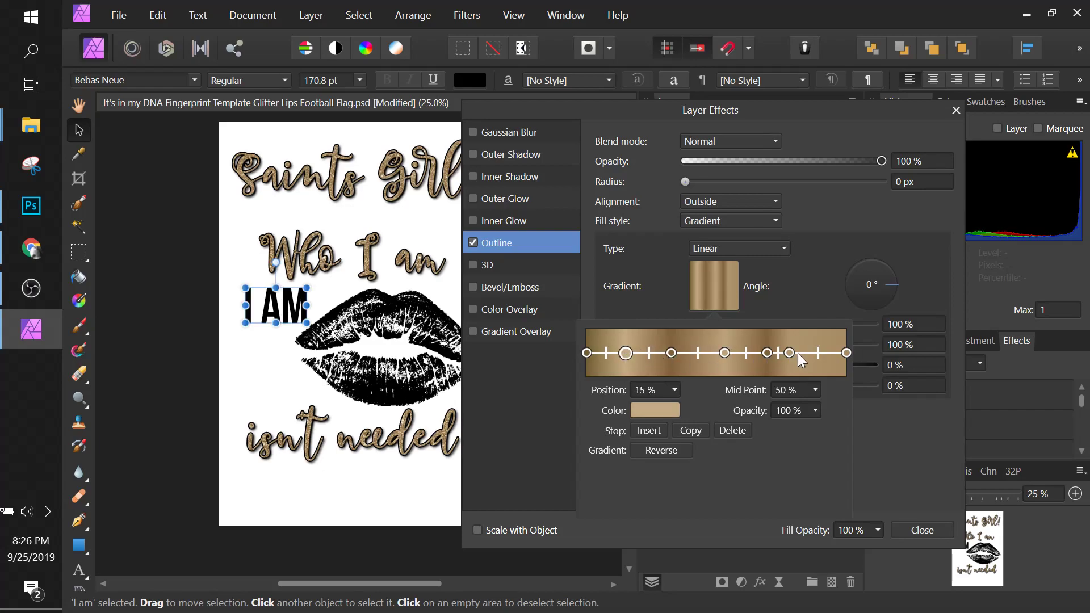
mouse_move(788, 351)
left_mouse_down()
mouse_move(820, 354)
mouse_move(772, 353)
left_mouse_up()
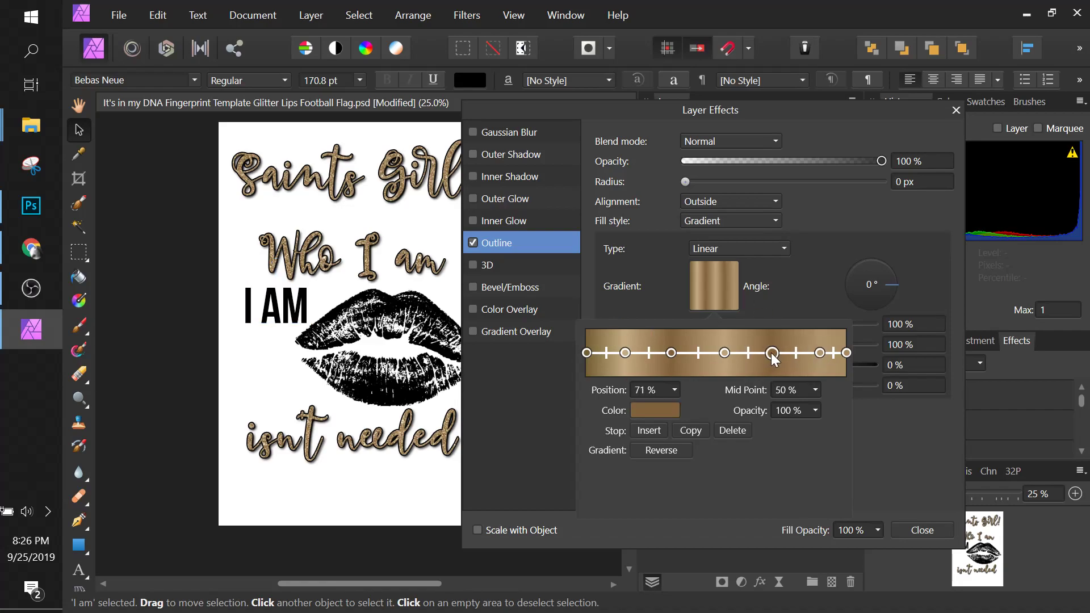
Give the "I am" outline a 6.1 px radius, with its gradient scaled 211% in X and 225% in Y at a 90° angle
left_click(682, 182)
left_click_drag(683, 182, 779, 187)
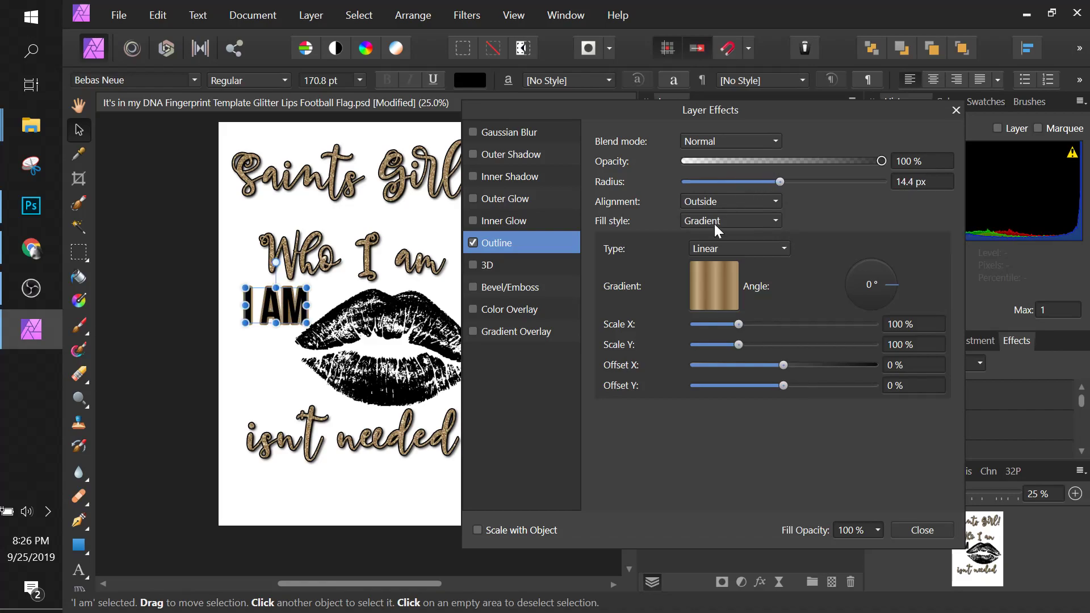
left_click_drag(740, 322, 795, 346)
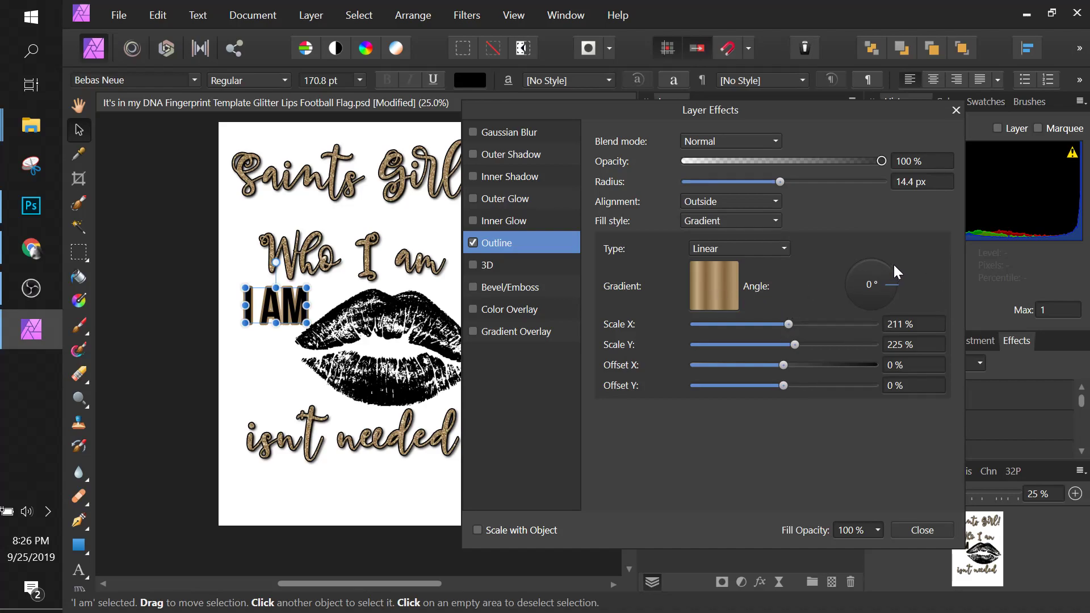
left_click(870, 260)
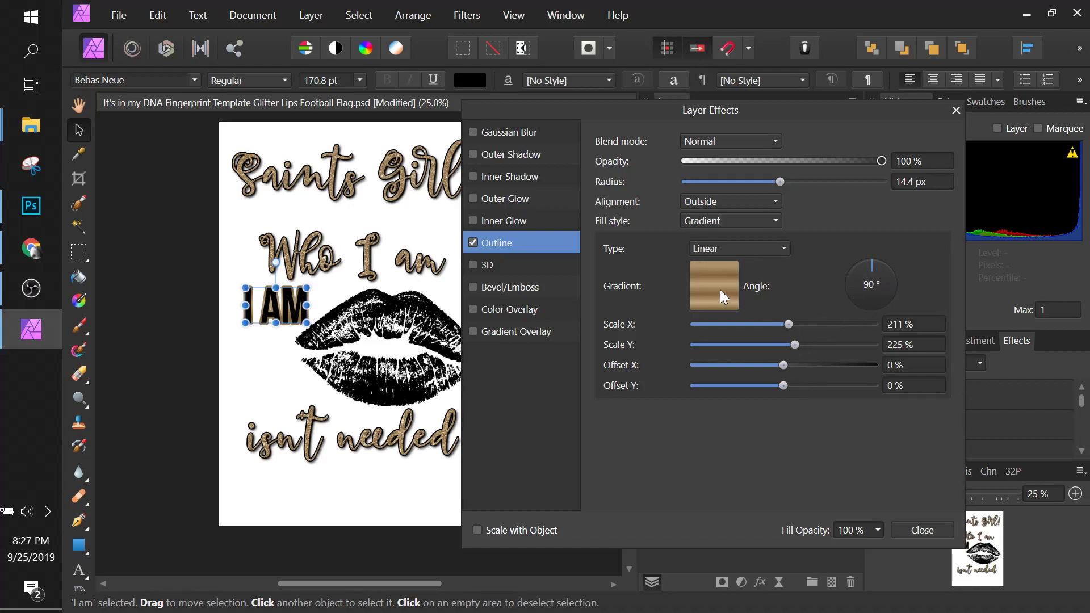
left_click_drag(783, 181, 753, 181)
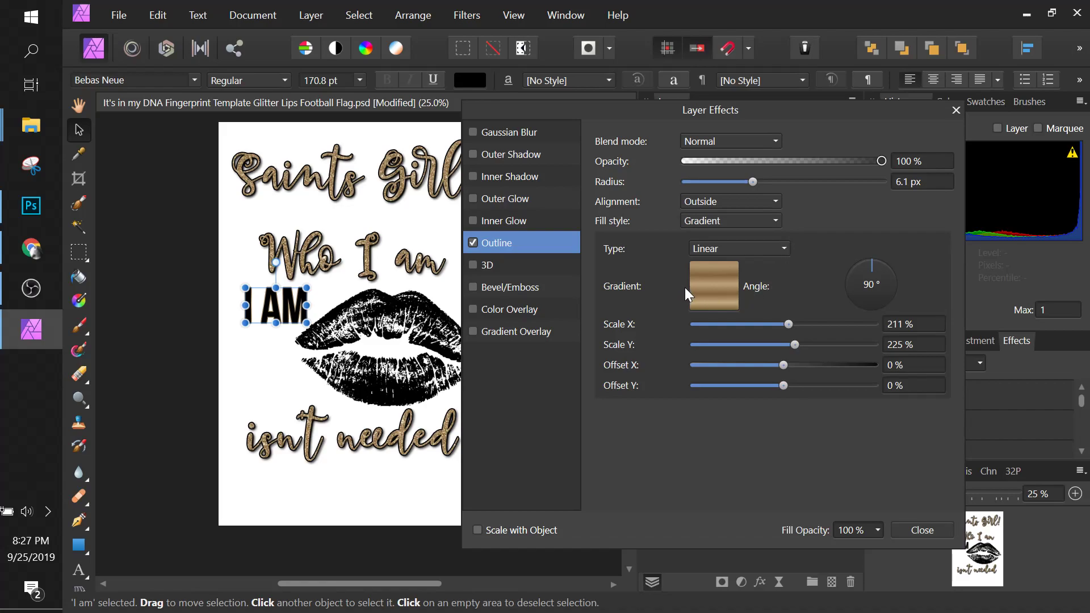
Show the available styles beside the layer effects, examine the outline gradient's stops, and close the layer effects
left_click_drag(771, 109, 590, 114)
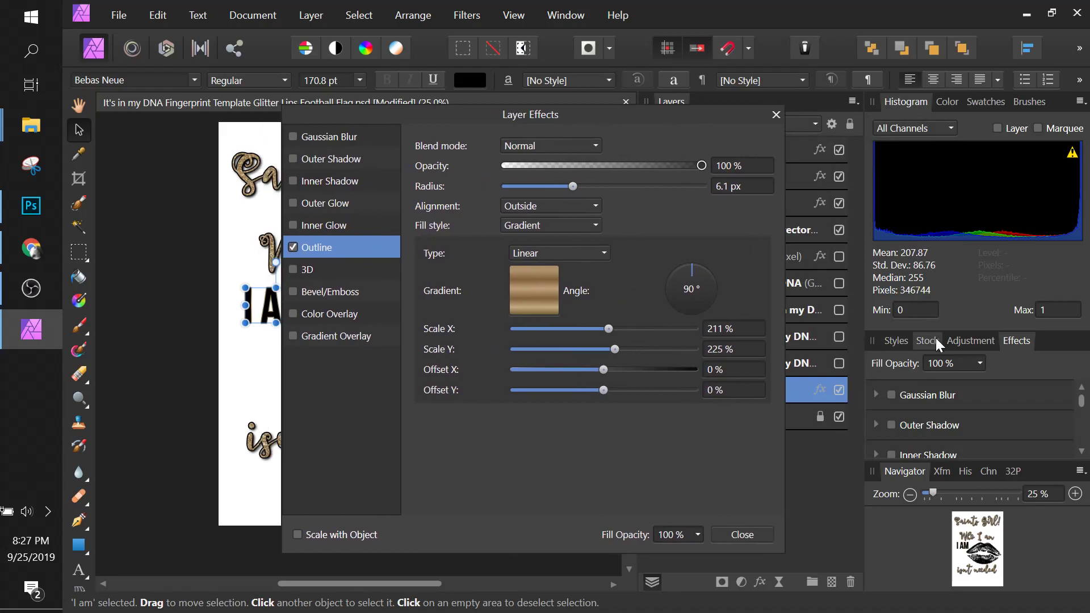
left_click(897, 340)
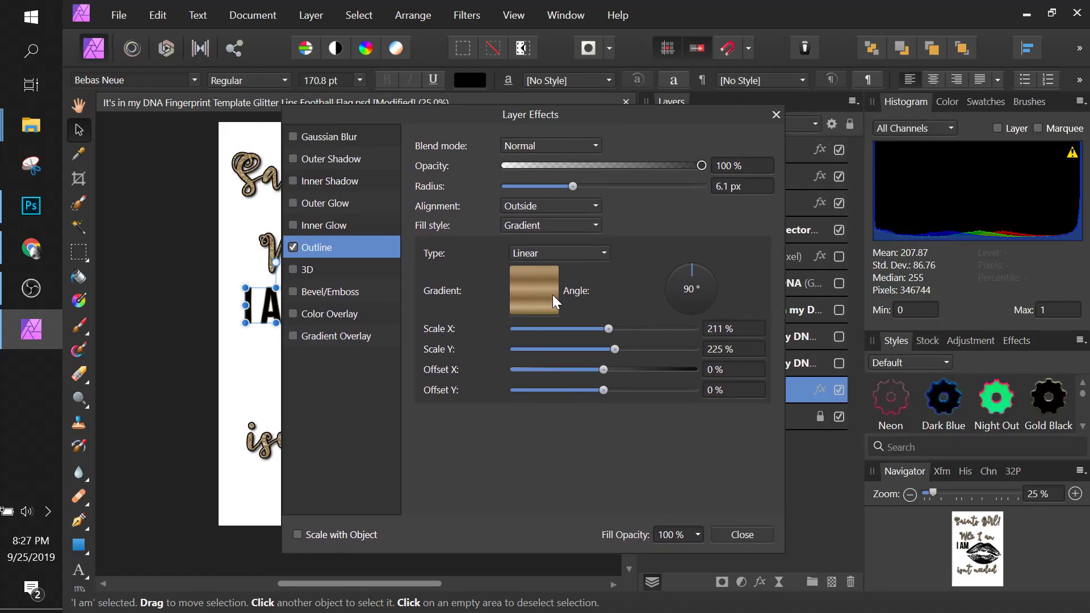
left_click(536, 291)
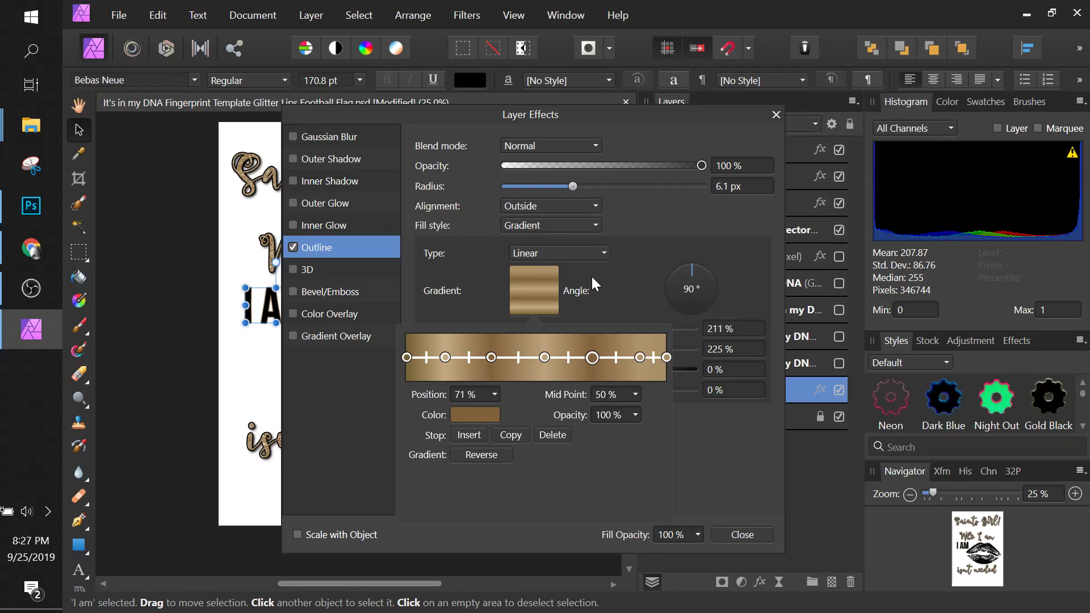
left_click(541, 281)
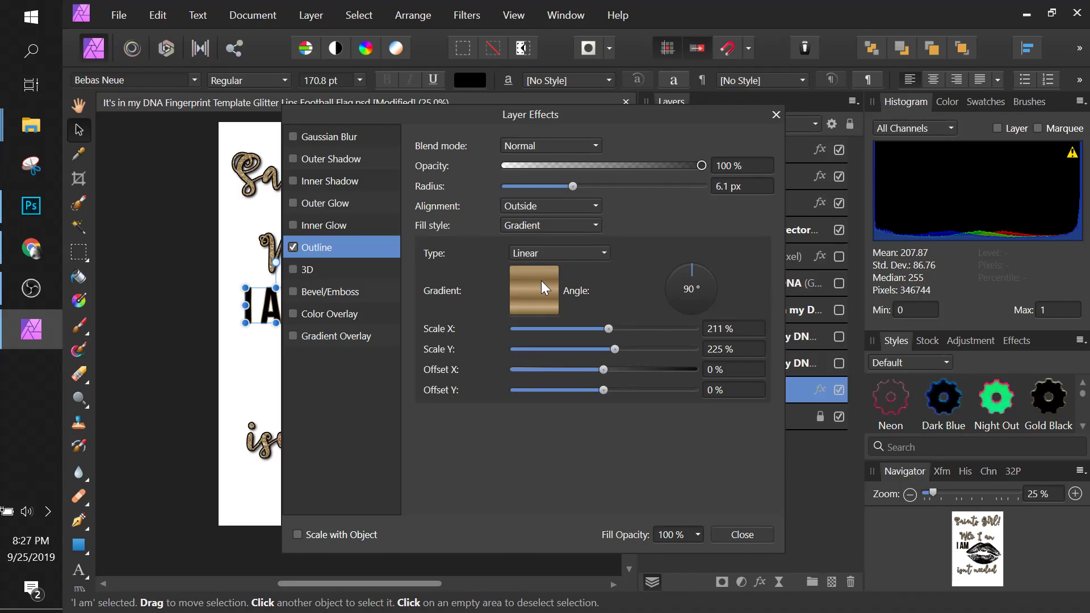
left_click(541, 280)
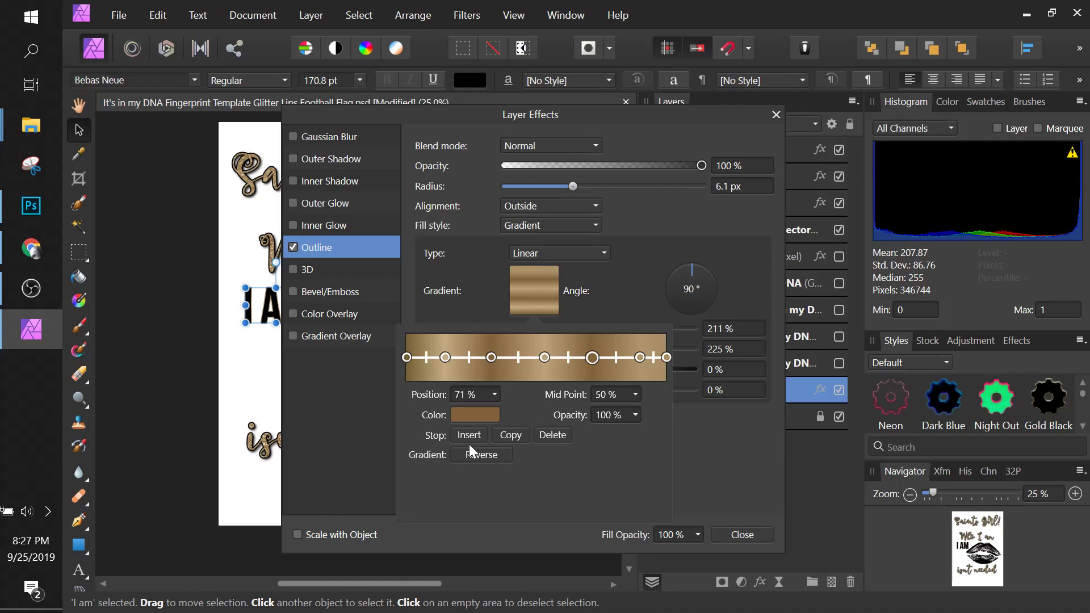
left_click(626, 293)
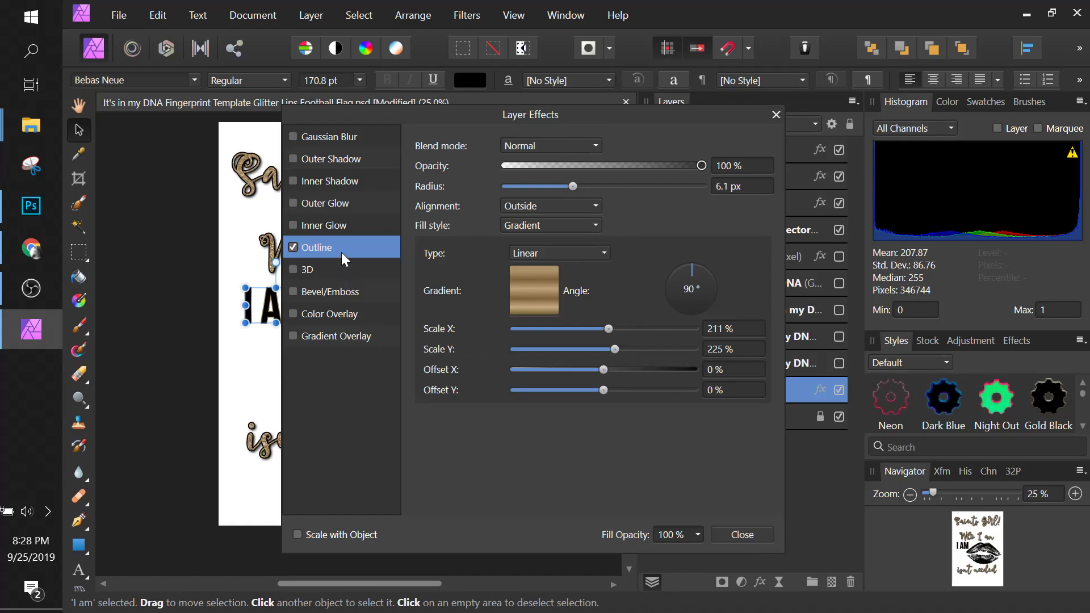
left_click(752, 535)
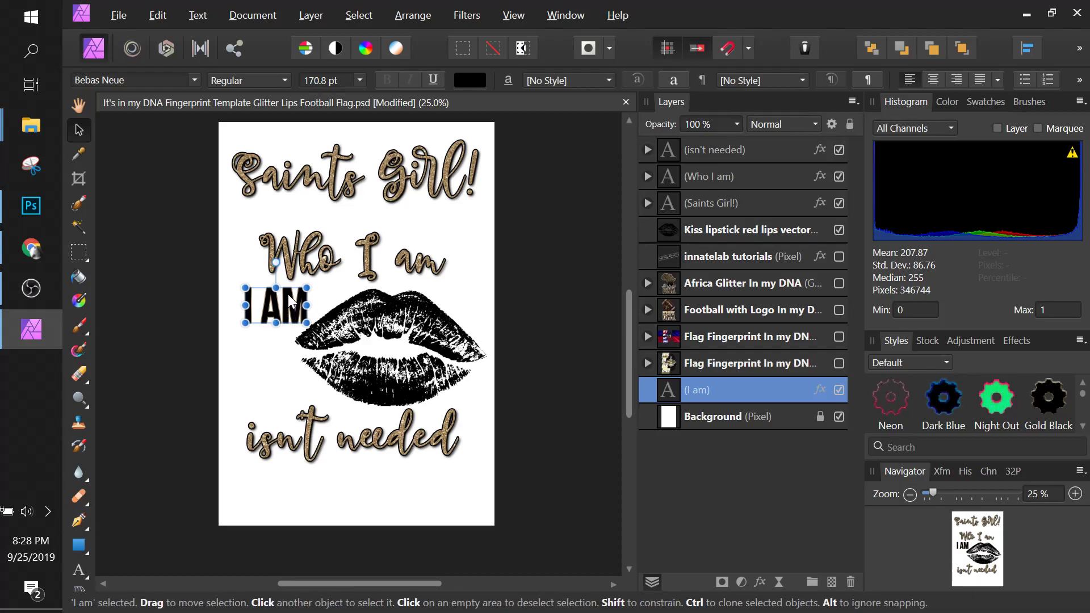
Duplicate the outlined "I am" text twice, placing one copy beside the lower lip and the other below "isn't needed"
left_click_drag(288, 295, 281, 369)
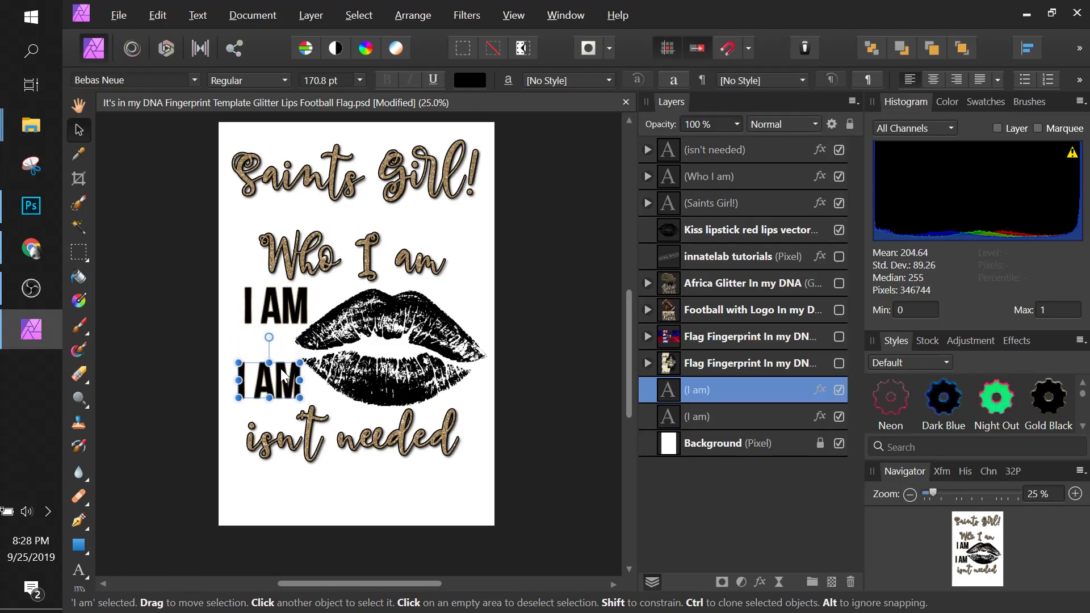
left_click_drag(280, 368, 278, 476)
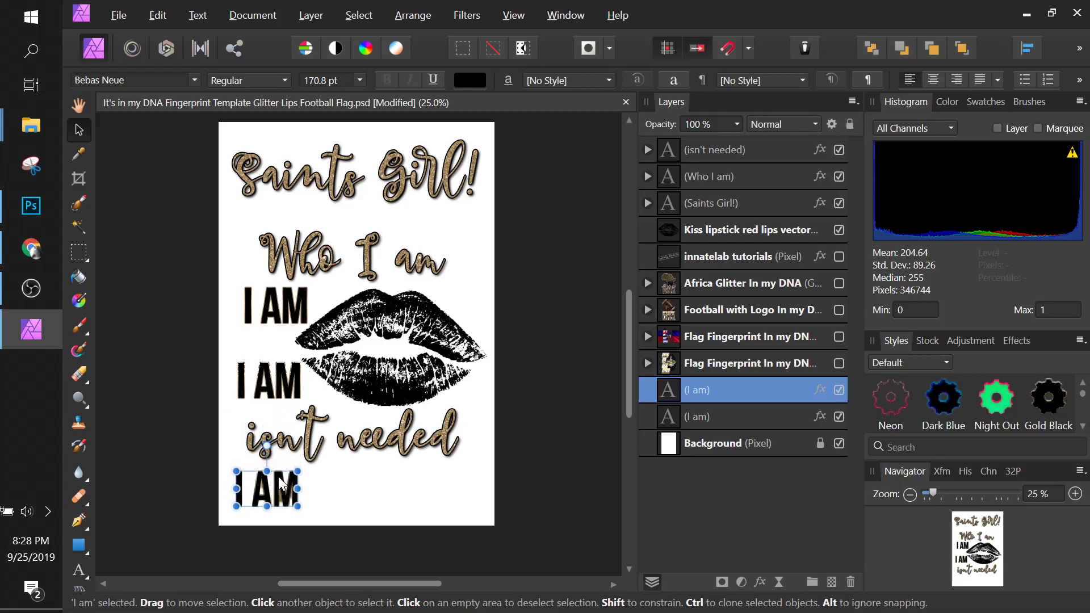
Replace the wording of the "I am" copy beside the lower lip with "YOUR"
left_click(277, 392)
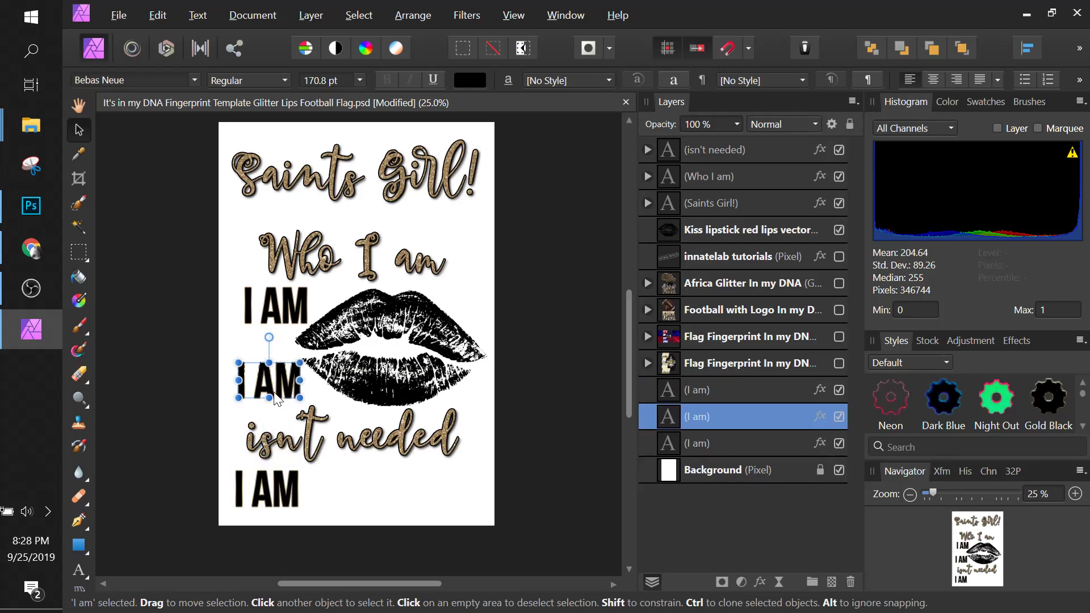
left_click(78, 570)
left_click_drag(254, 379, 301, 379)
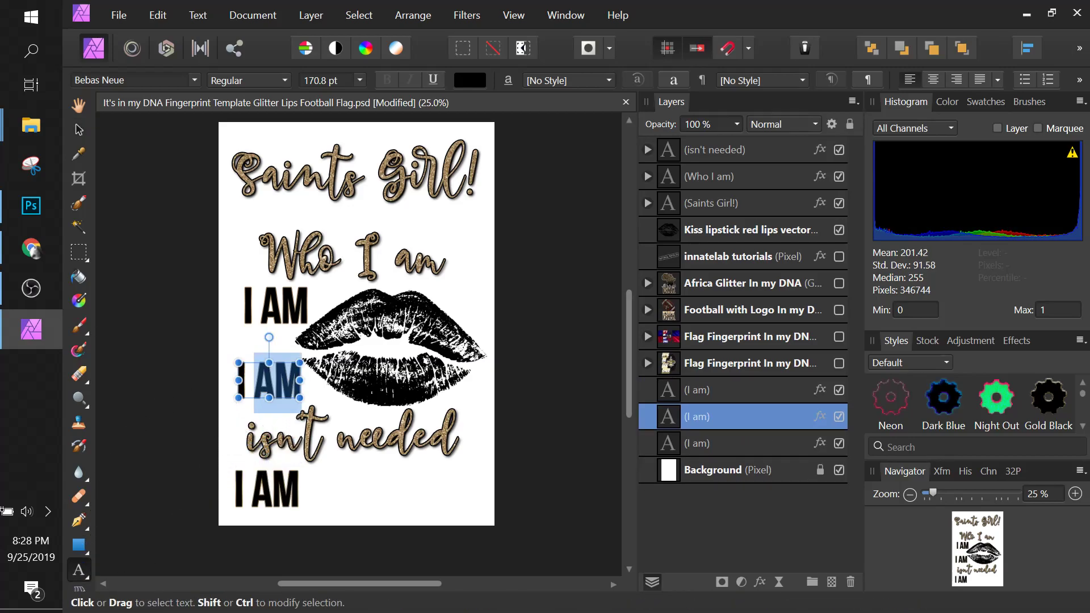
key("BackSpace")
key("BackSpace")
key("BackSpace")
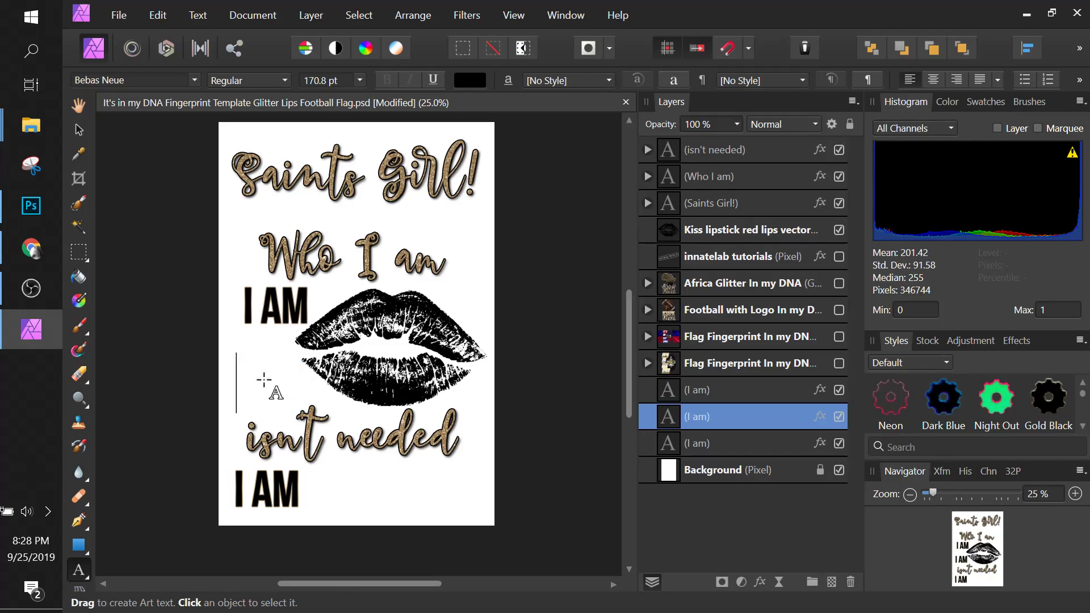
type("YOUR")
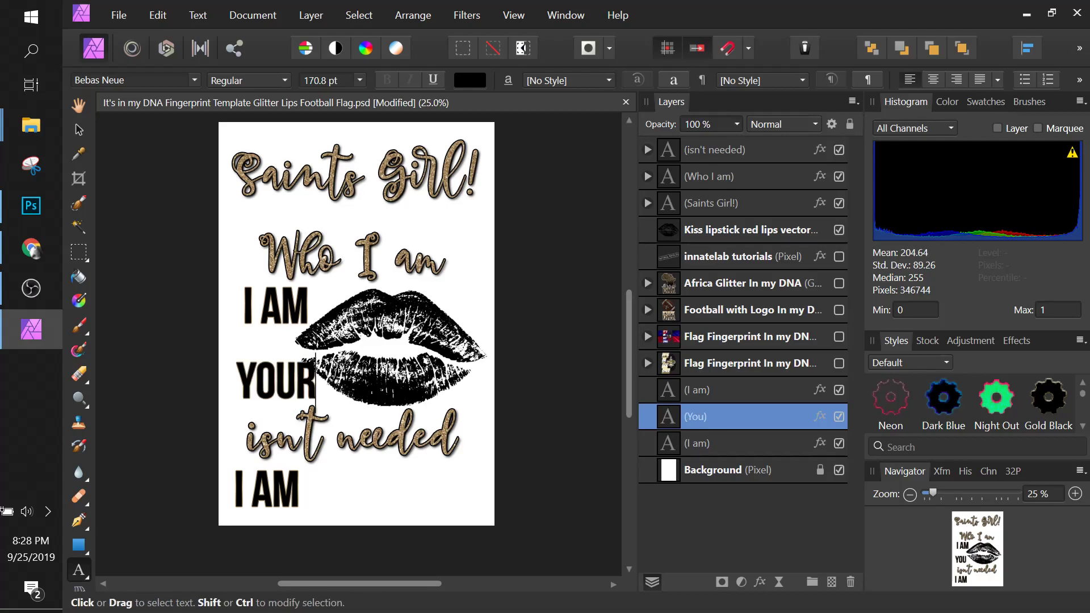
Replace the wording of the "I am" copy below "isn't needed" with "approval"
key("Escape")
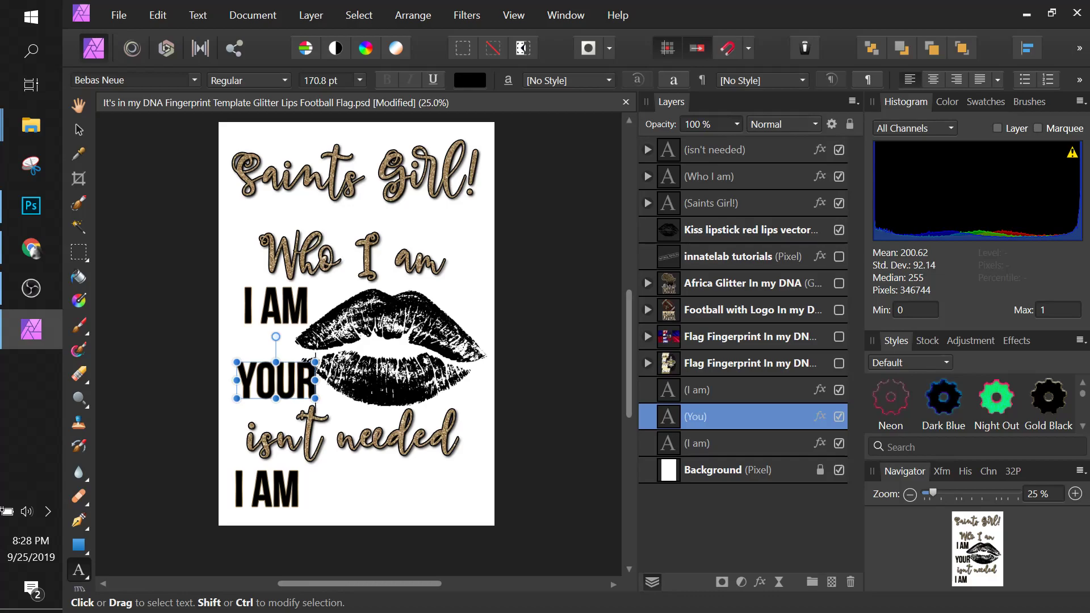
left_click(299, 492)
key("ctrl+a")
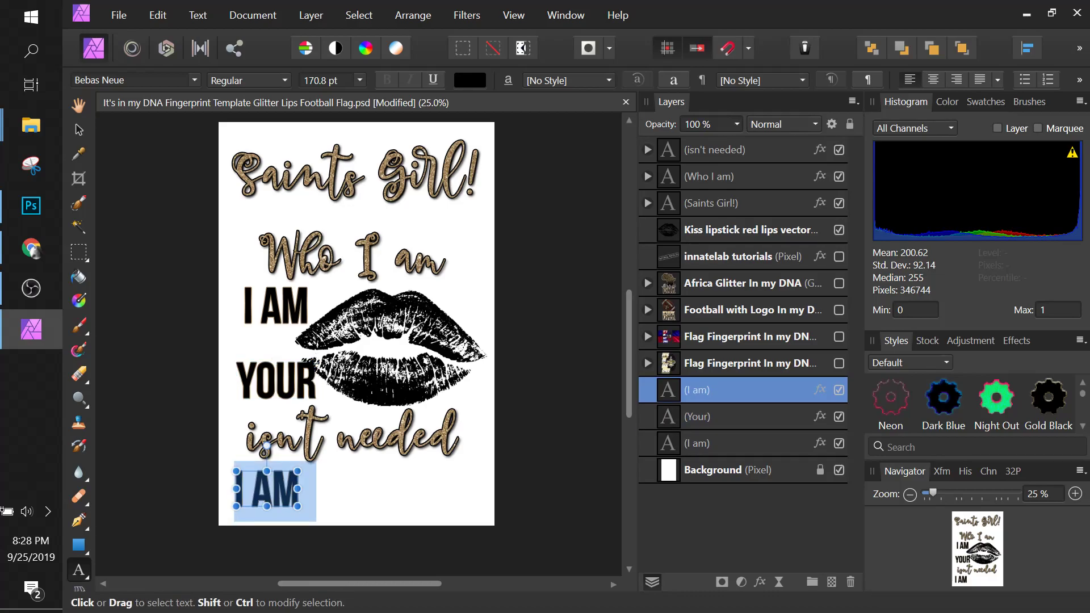
type("appr")
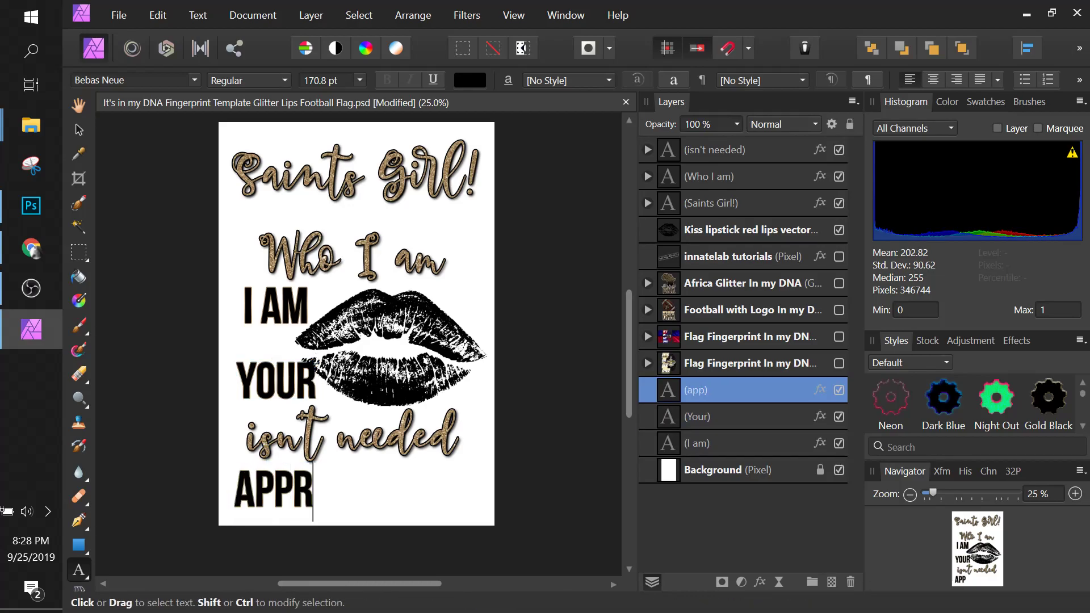
type("oval")
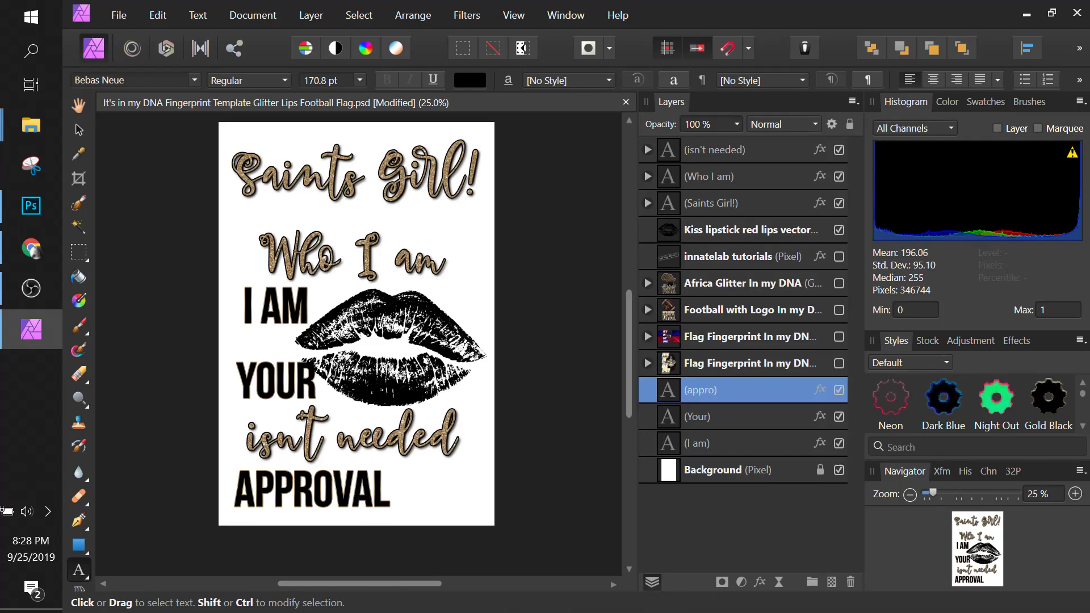
key("Escape")
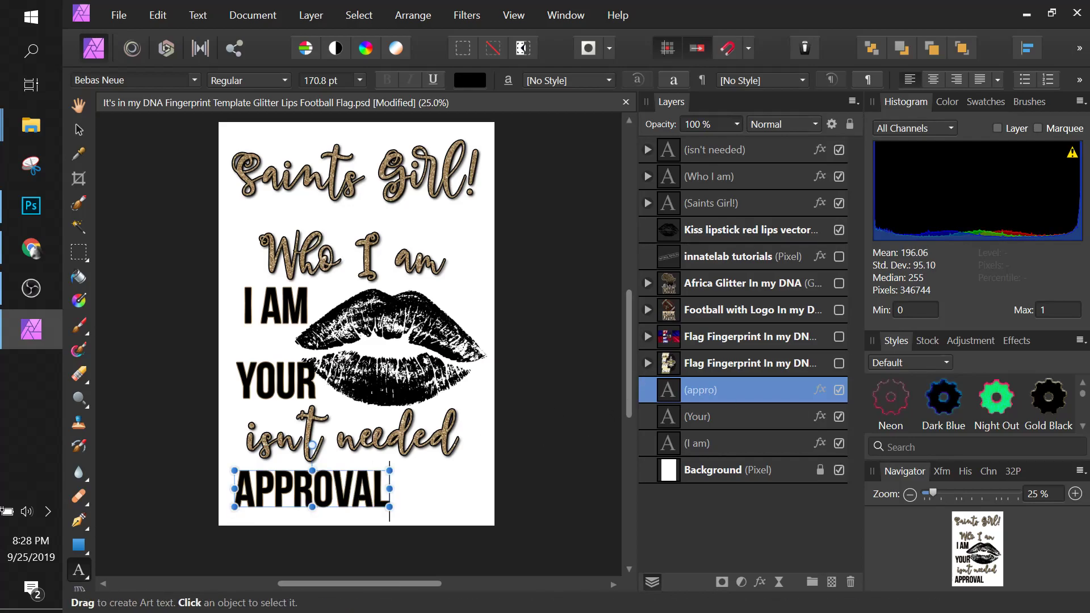
key("alt+Tab")
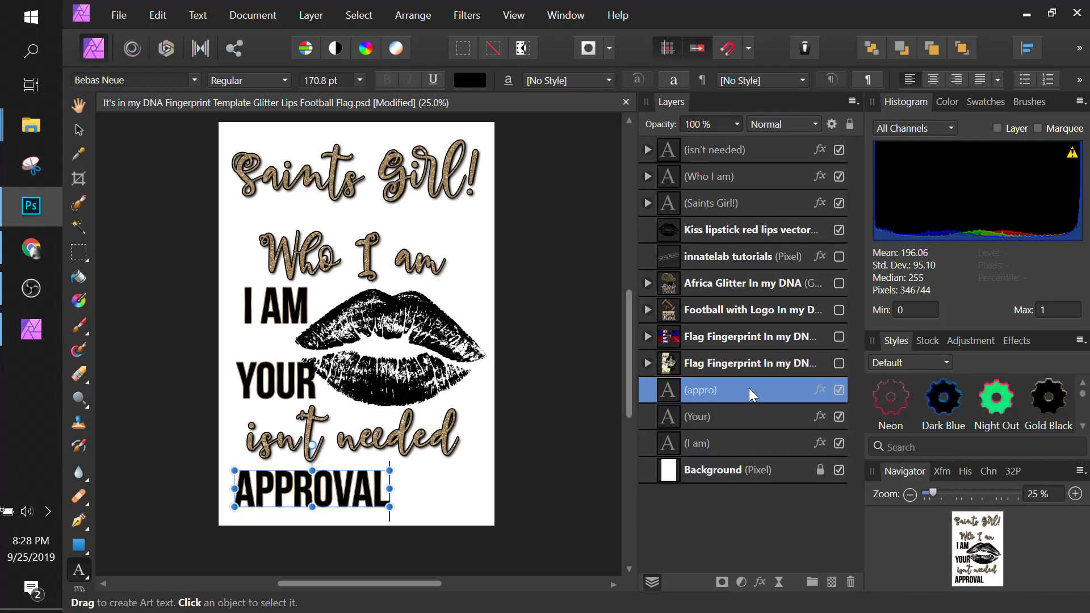
left_click(666, 390)
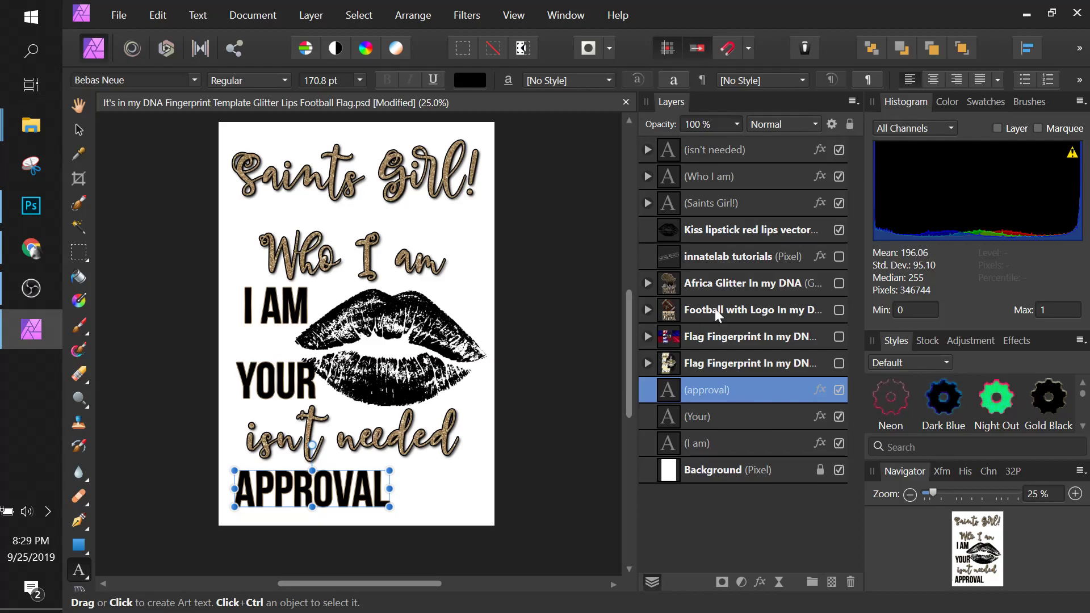
Change the font of the "approval" text to adiNeue
left_click(138, 80)
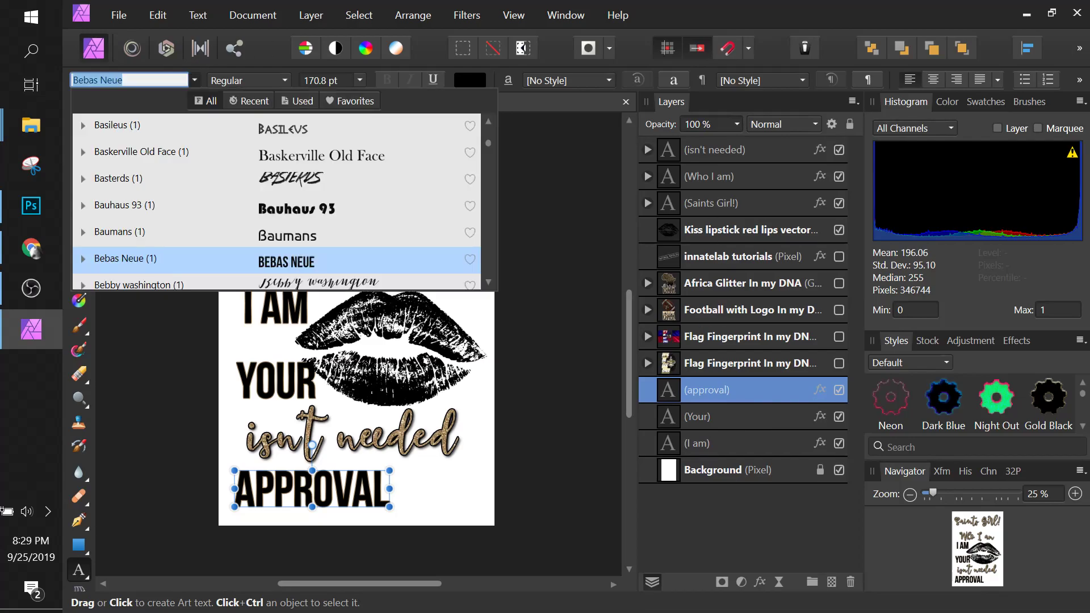
key("Caps_Lock")
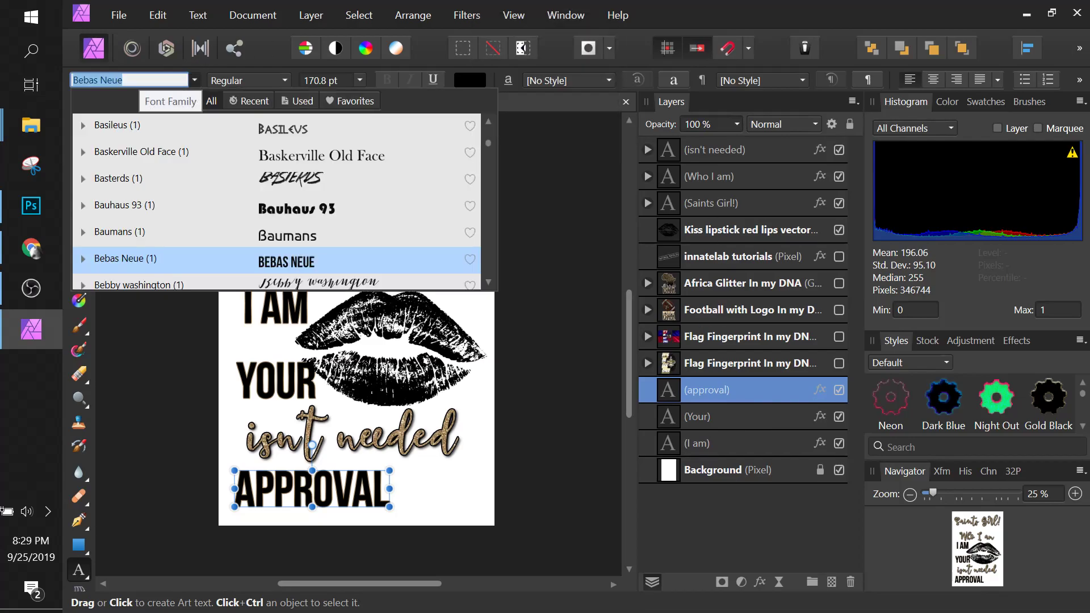
key("Caps_Lock")
type("as")
key("BackSpace")
type("di")
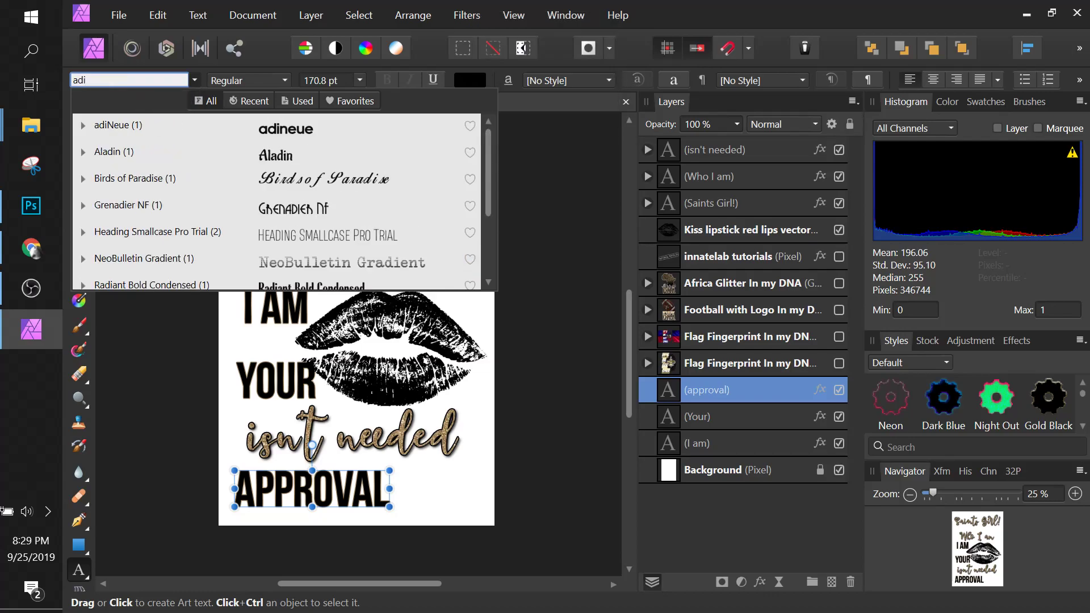
left_click(146, 125)
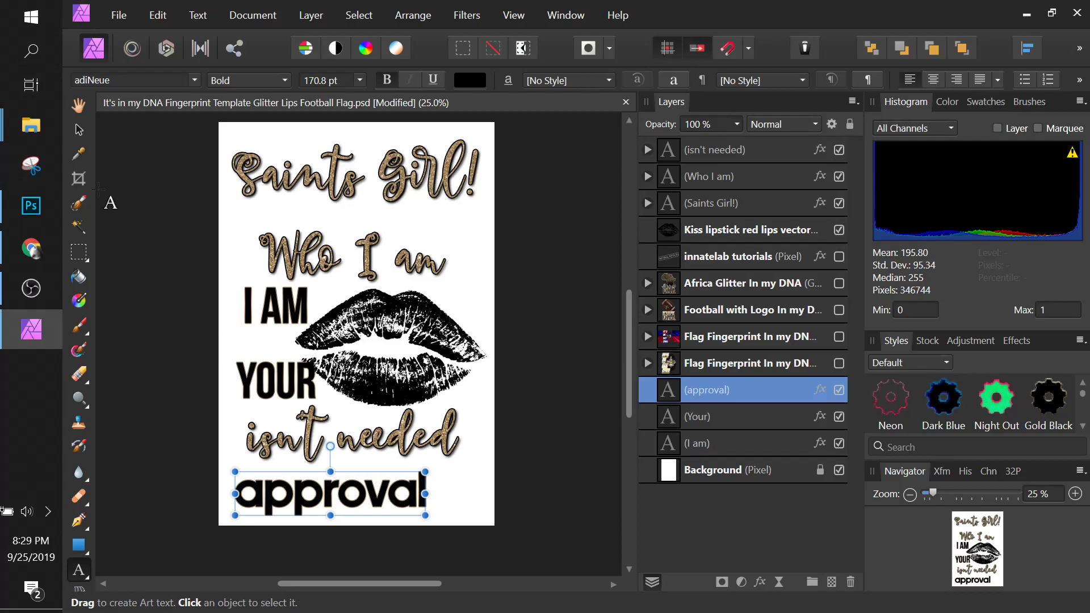
Change the font of the "Your" text beside the lips to Master of Comics Personal Use
left_click(79, 132)
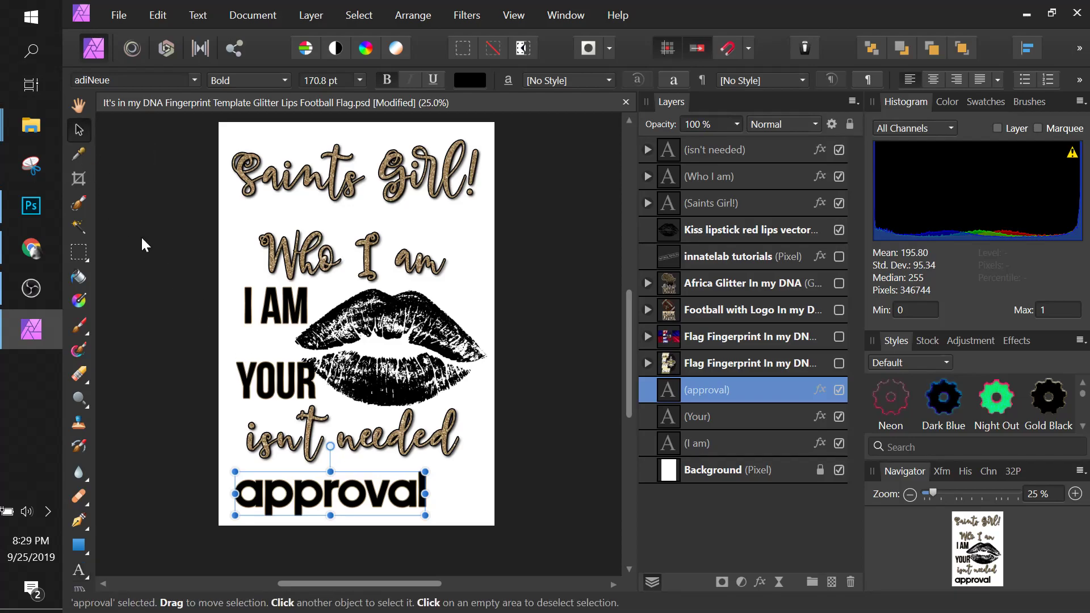
right_click(278, 396)
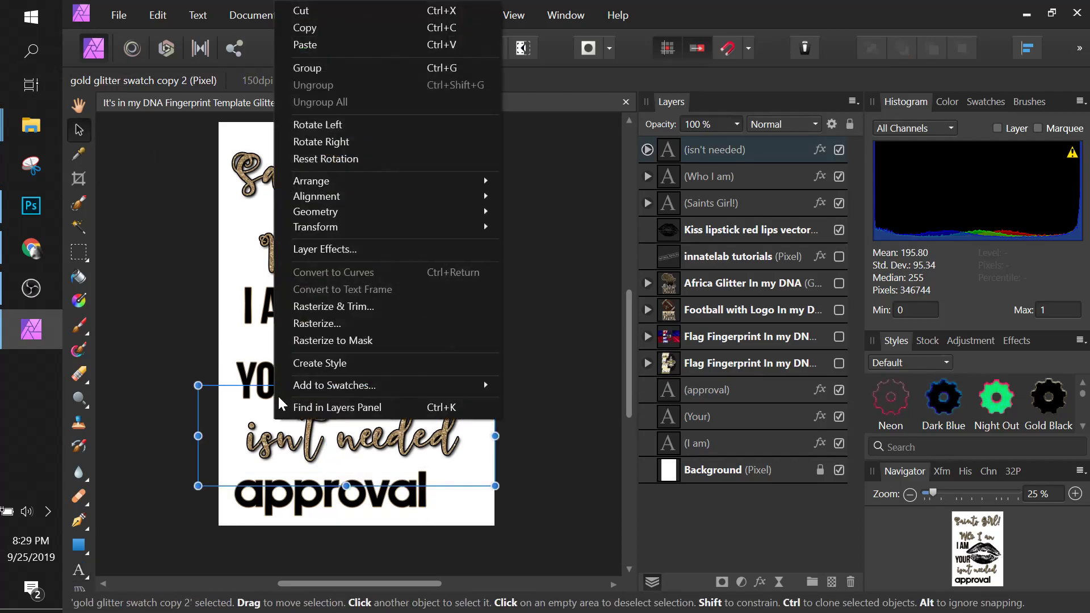
left_click(263, 376)
right_click(261, 376)
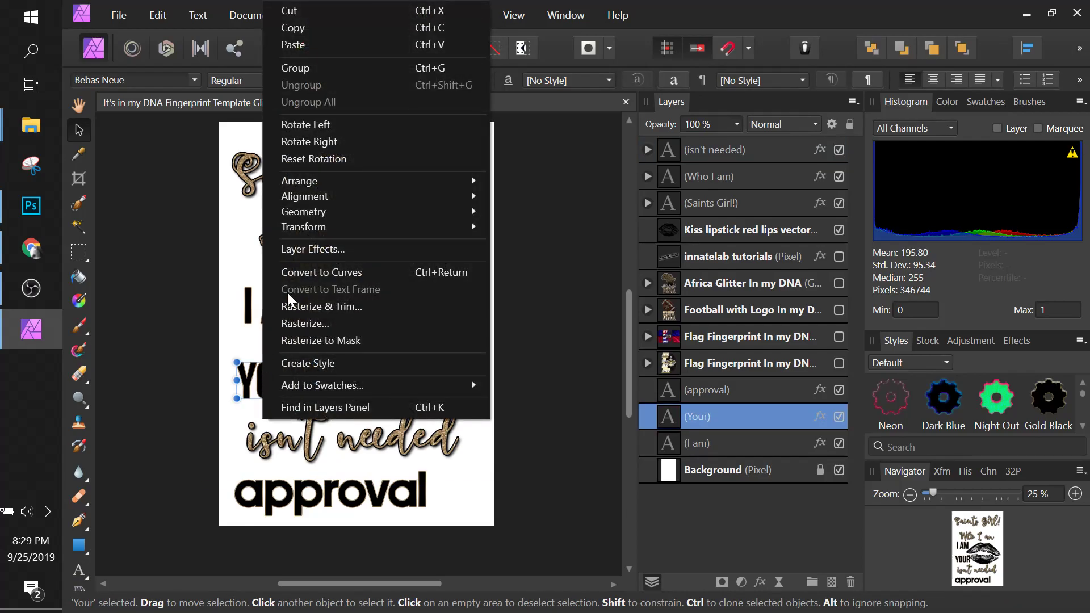
left_click(251, 391)
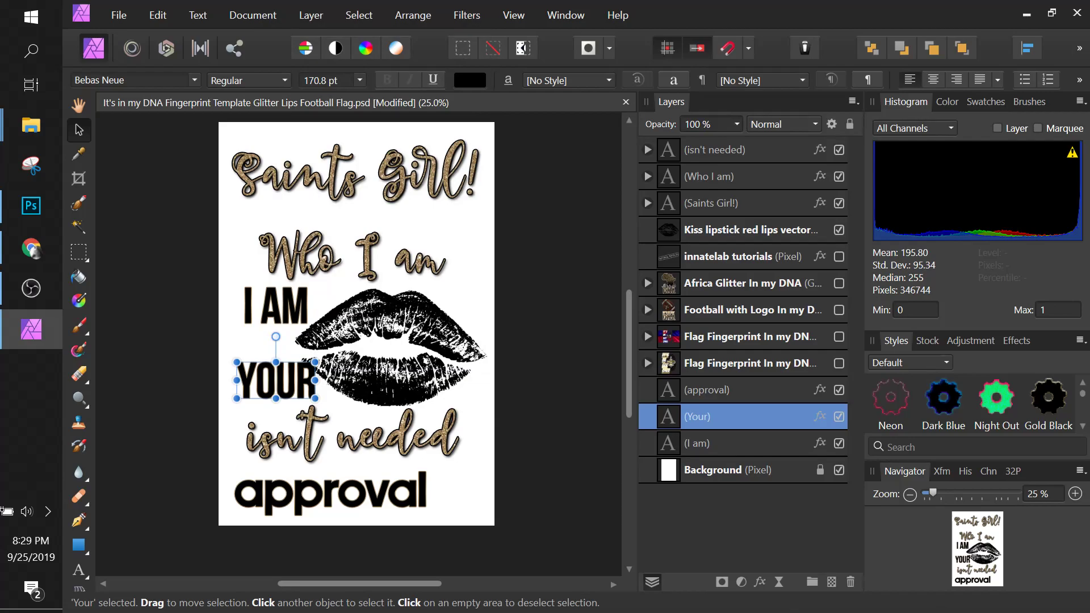
key("alt+Tab")
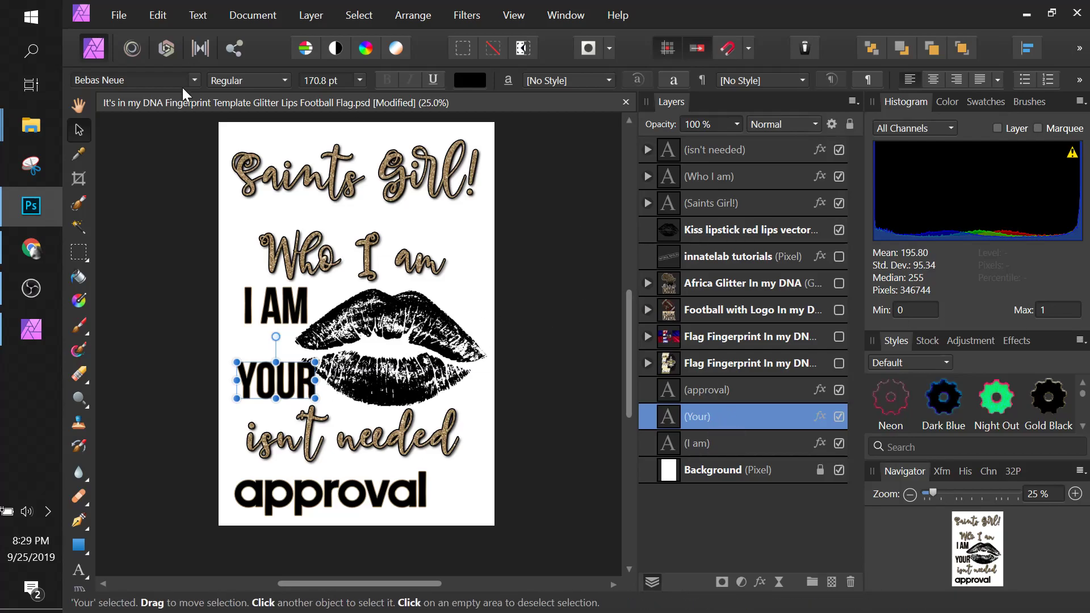
left_click(160, 76)
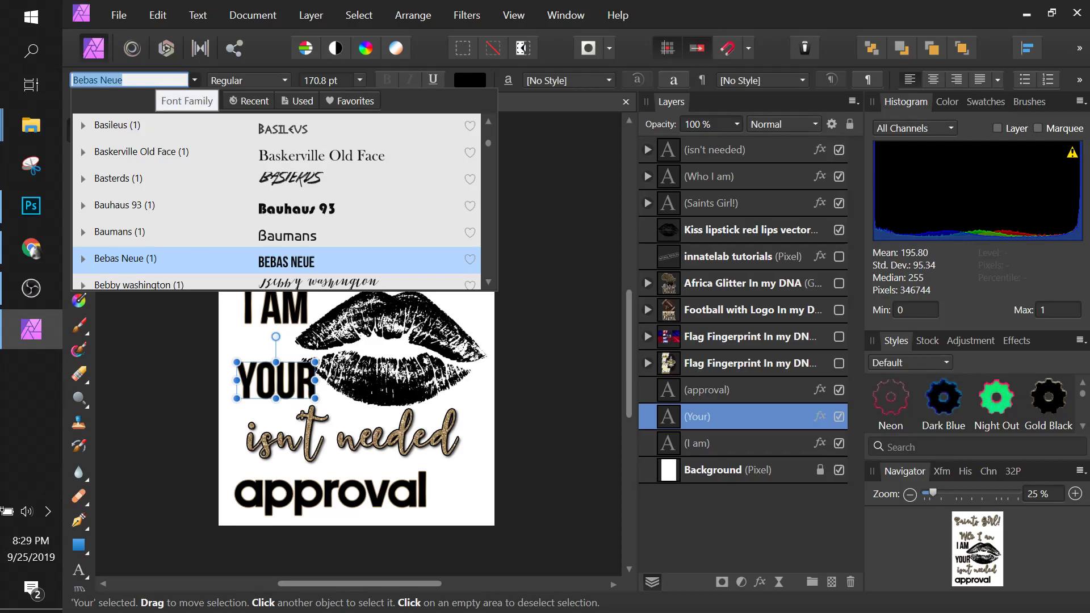
type("master")
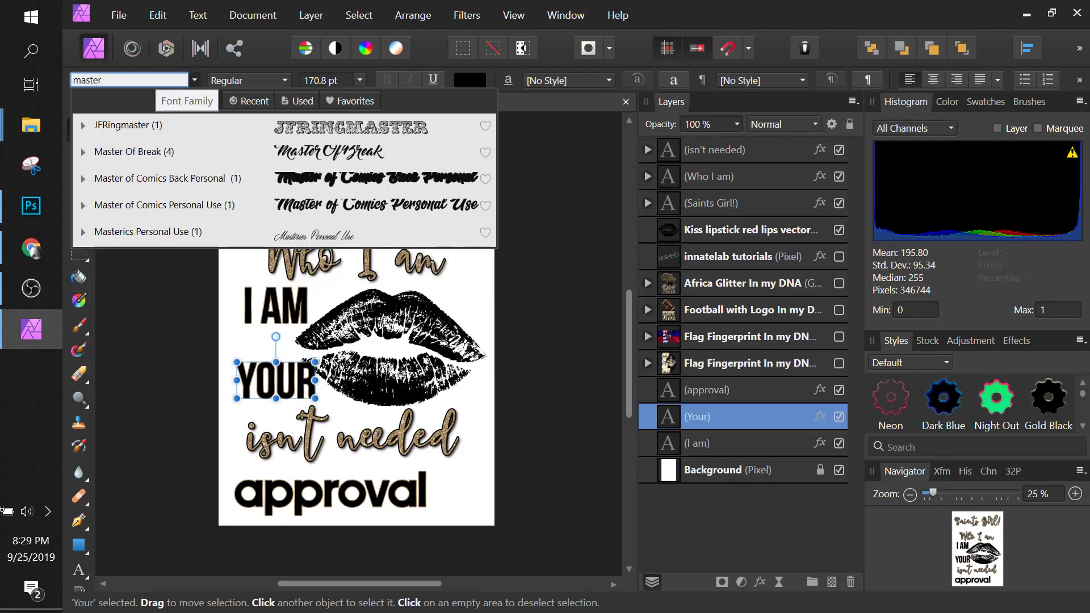
left_click(182, 204)
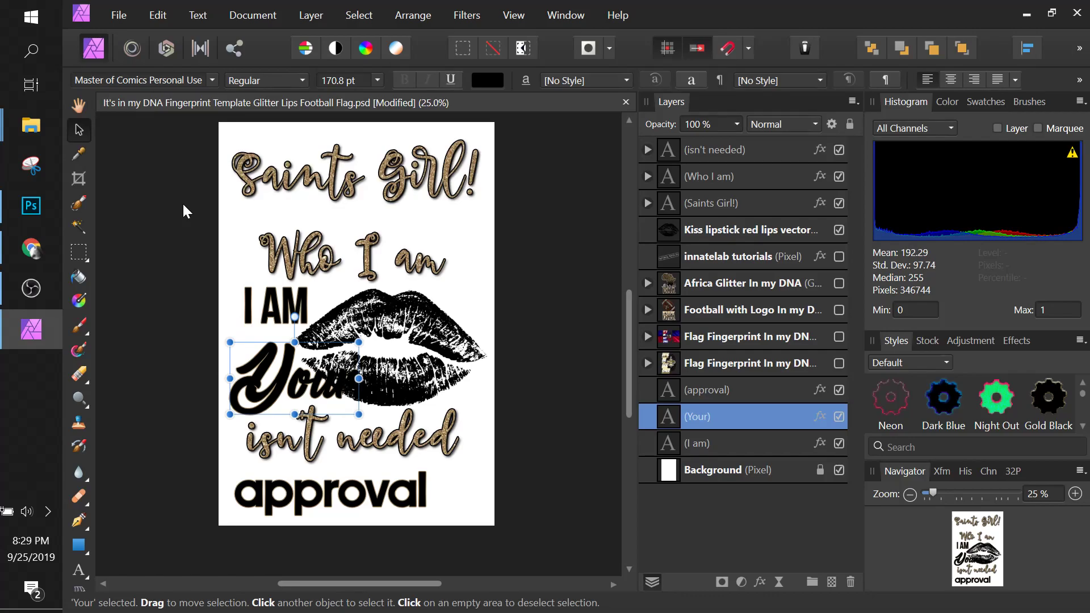
Set the gold gradient outline of the "Your" text to a 12.1 px radius
left_click(822, 417)
left_click(379, 239)
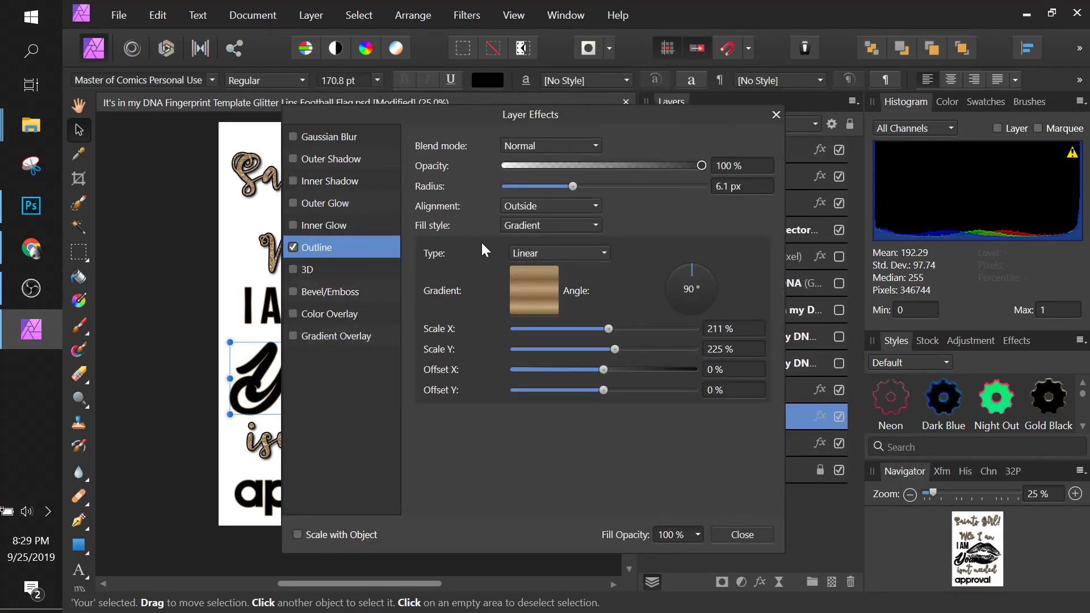
left_click_drag(570, 187, 595, 187)
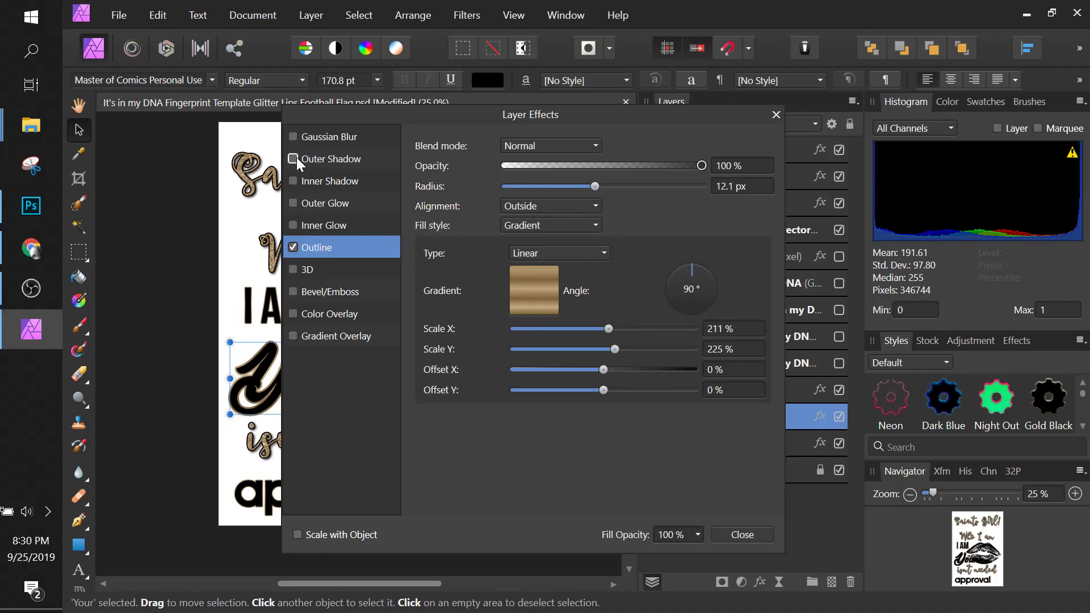
Add a Pillow Bevel/Emboss with a 0.7 px radius and slight softening to the "Your" text, and close its layer effects
left_click(293, 291)
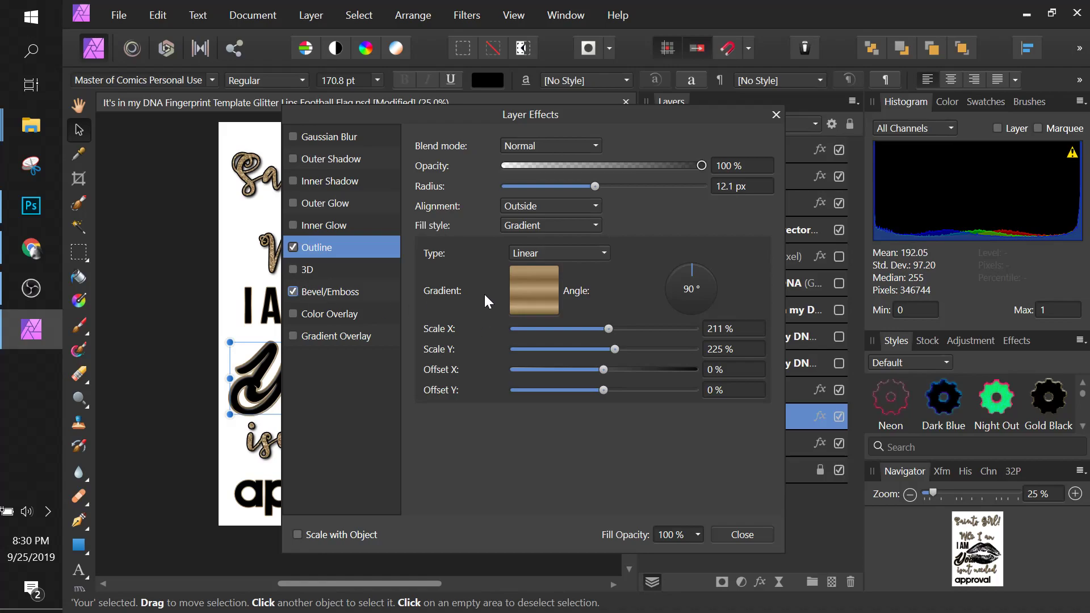
left_click(341, 295)
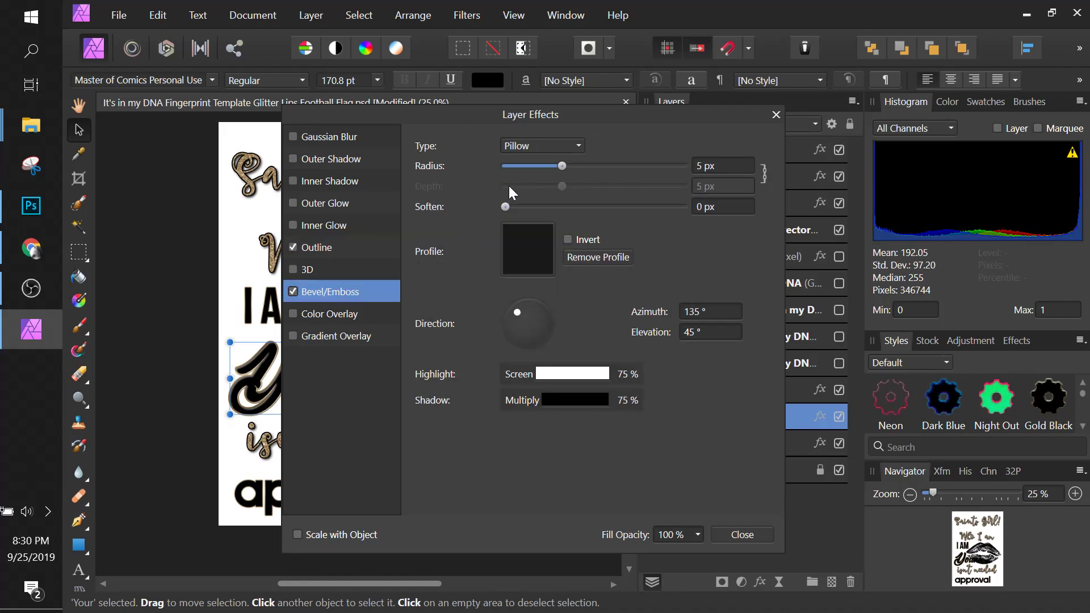
left_click_drag(547, 163, 534, 164)
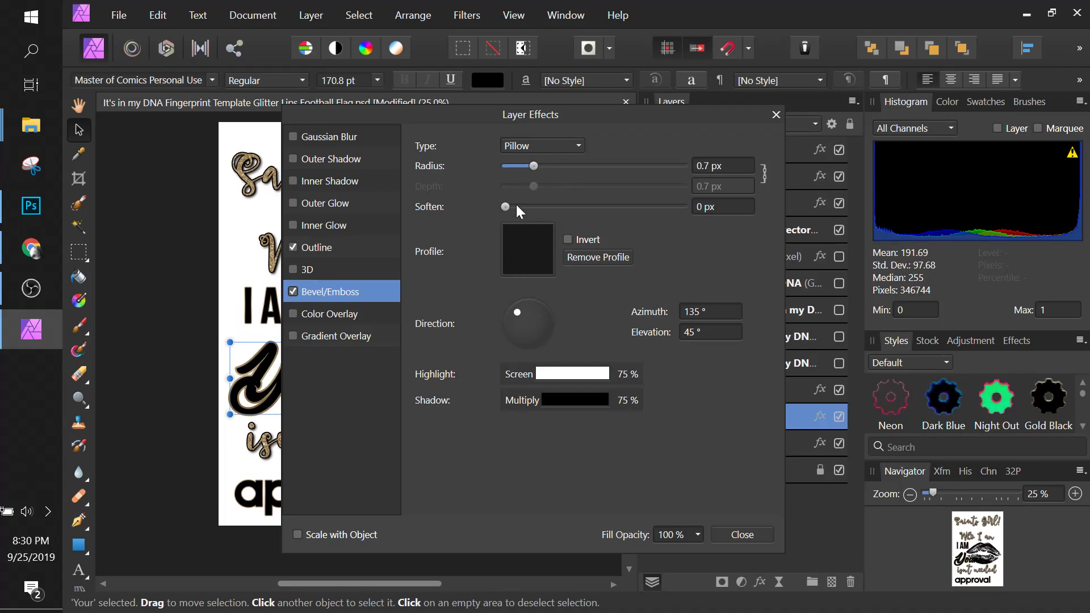
left_click_drag(516, 205, 526, 206)
left_click(723, 532)
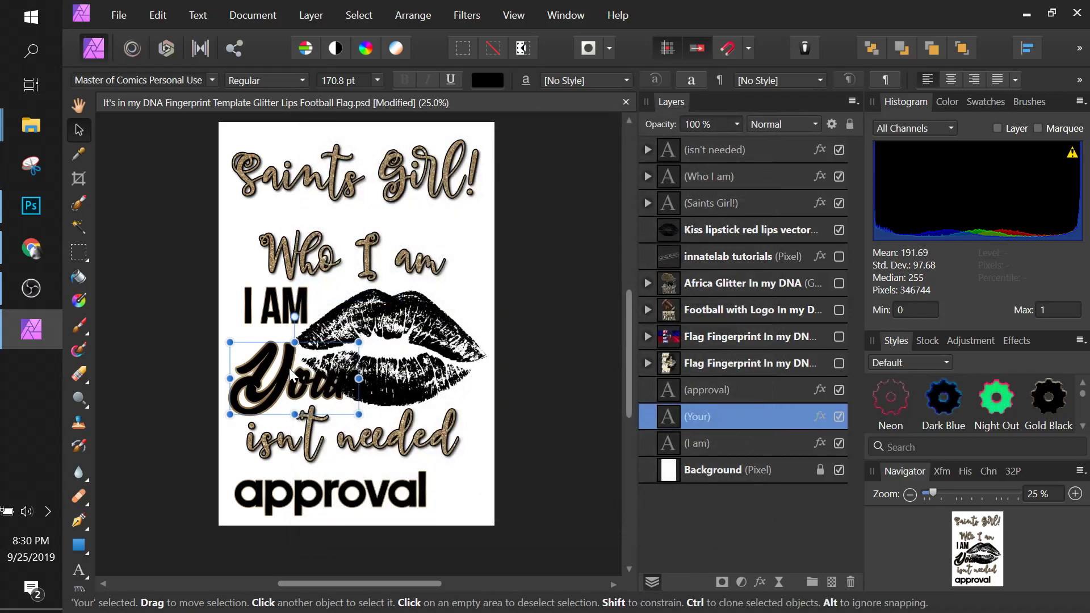
Look through the layer commands for the "Your" text and review its outline effect settings
right_click(822, 417)
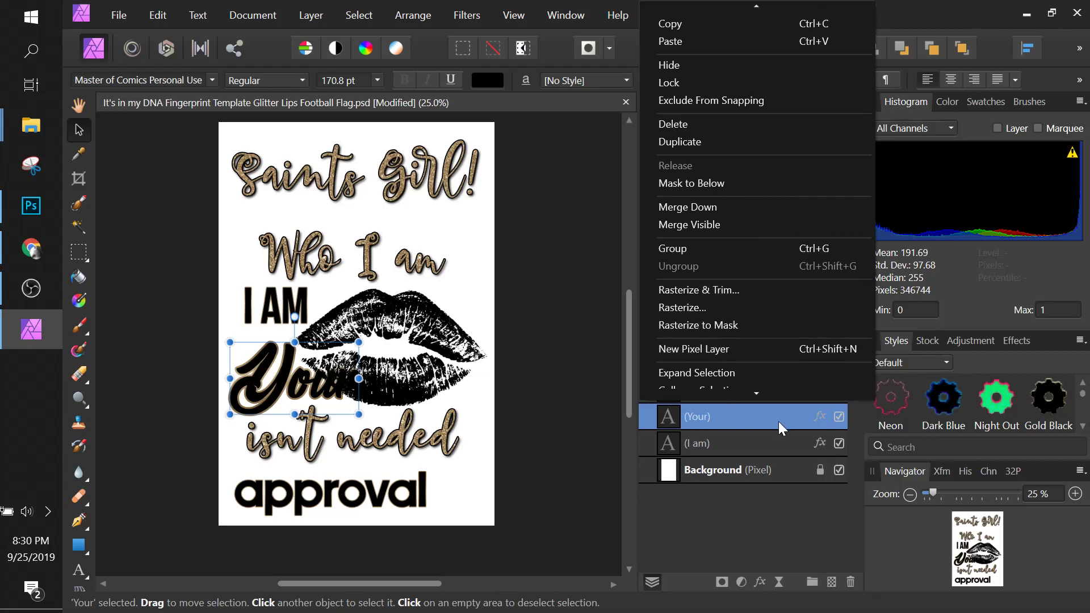
mouse_move(757, 393)
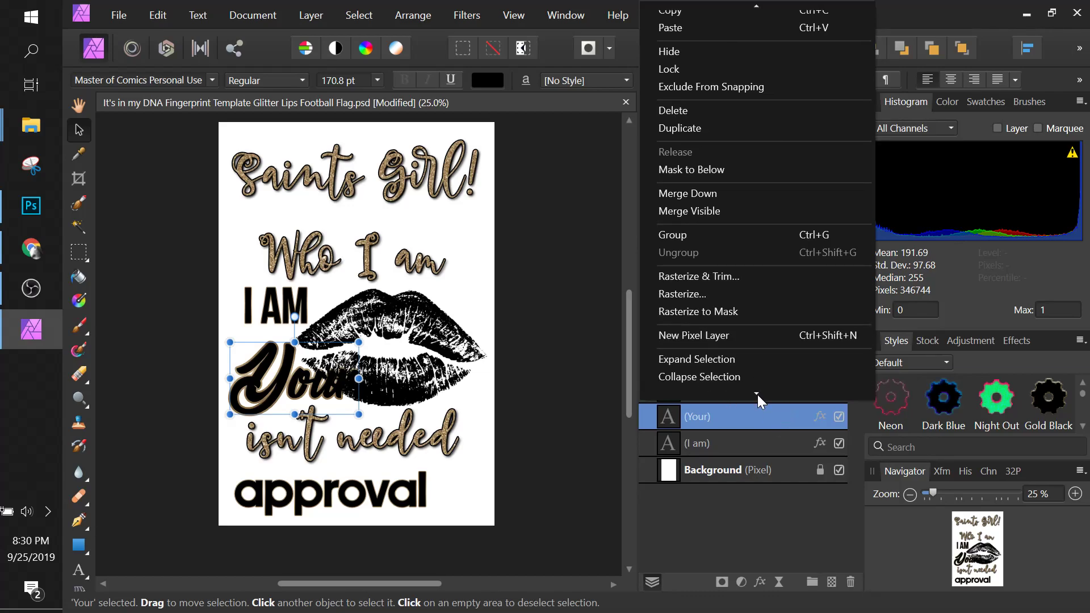
scroll(731, 254, "up", 2)
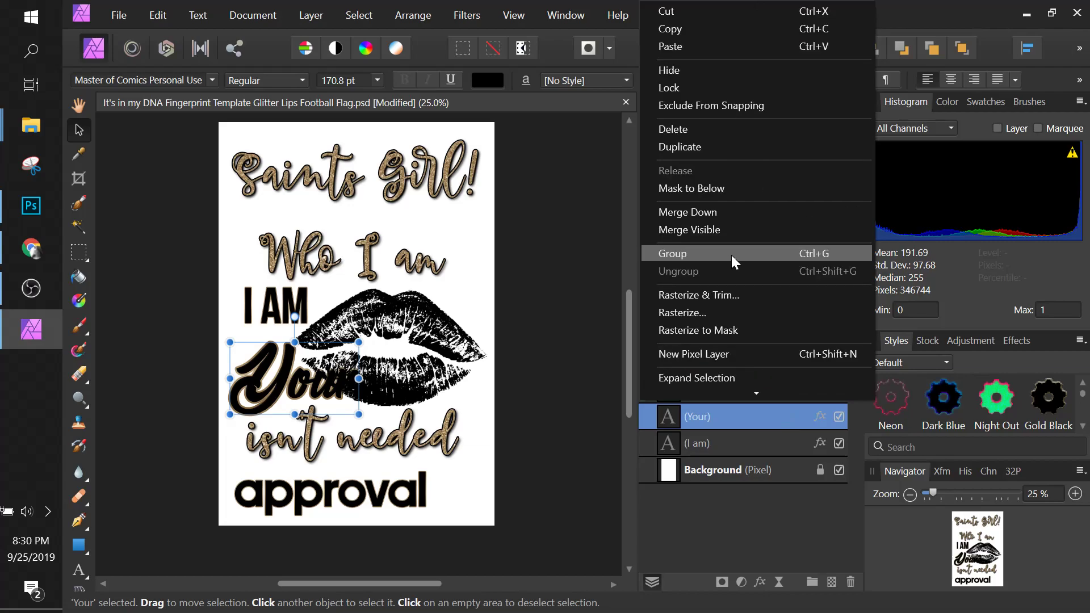
double_click(805, 415)
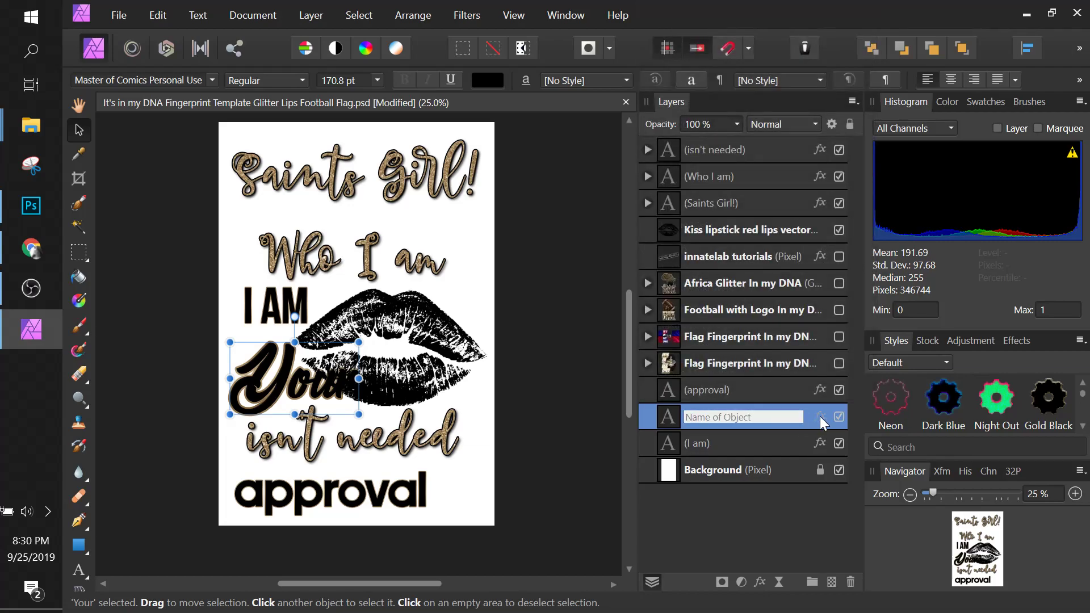
left_click(819, 416)
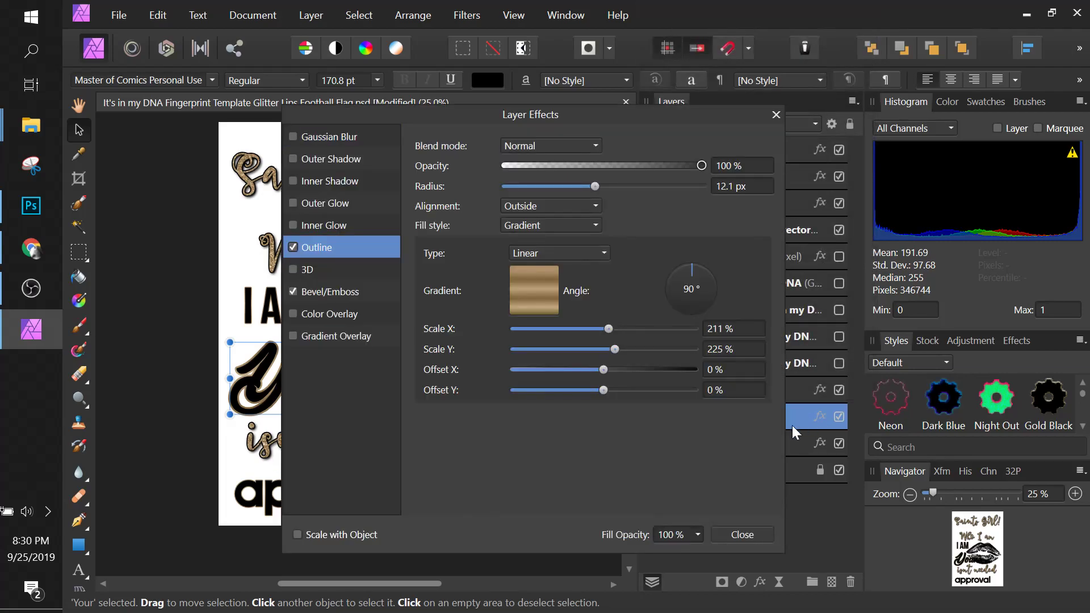
left_click(736, 533)
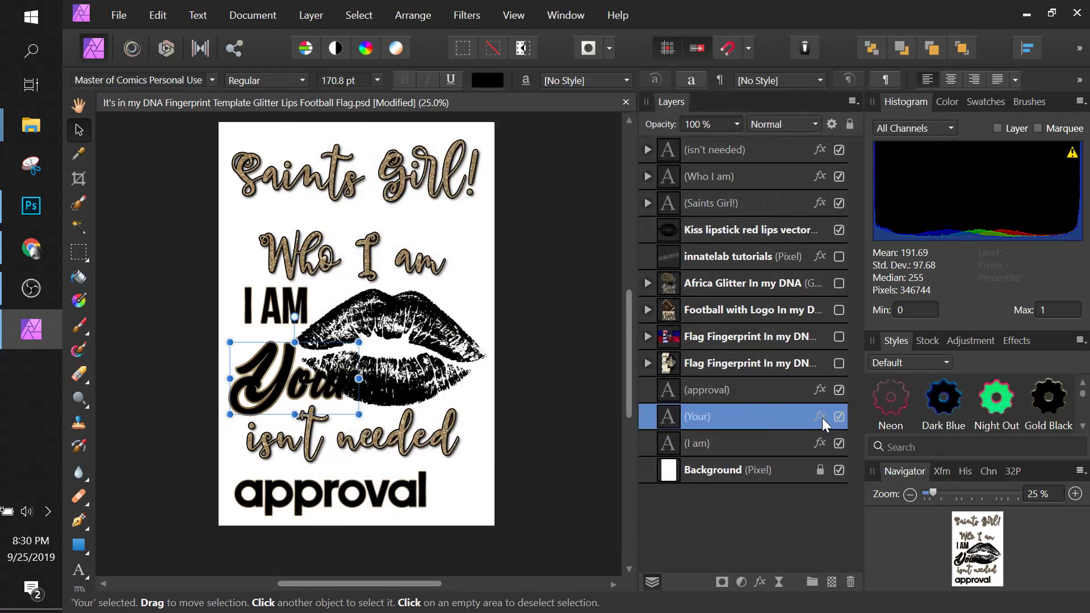
left_click_drag(822, 417, 822, 438)
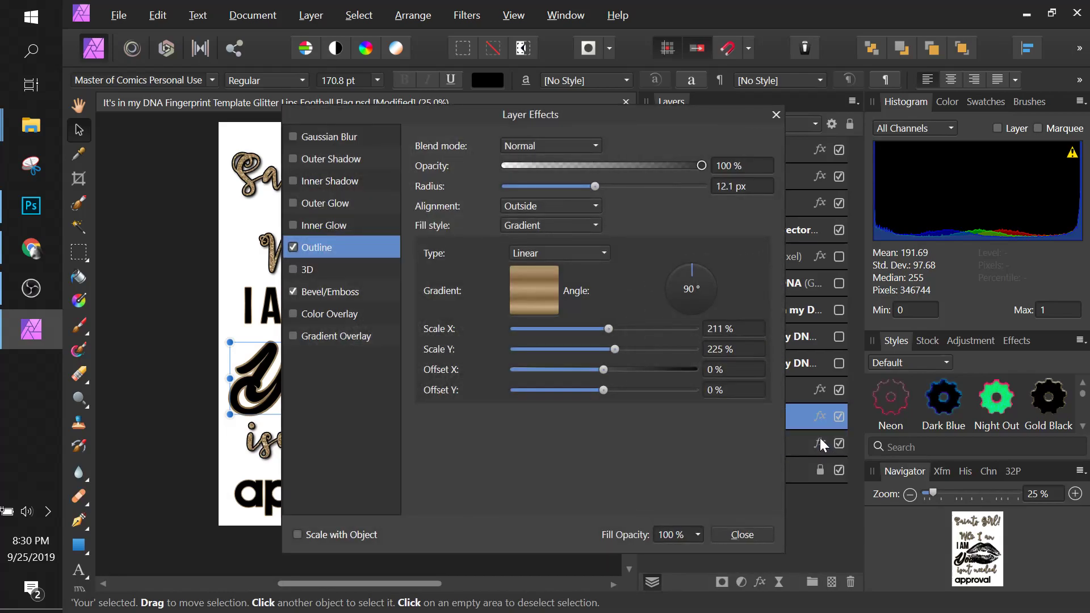
left_click(726, 533)
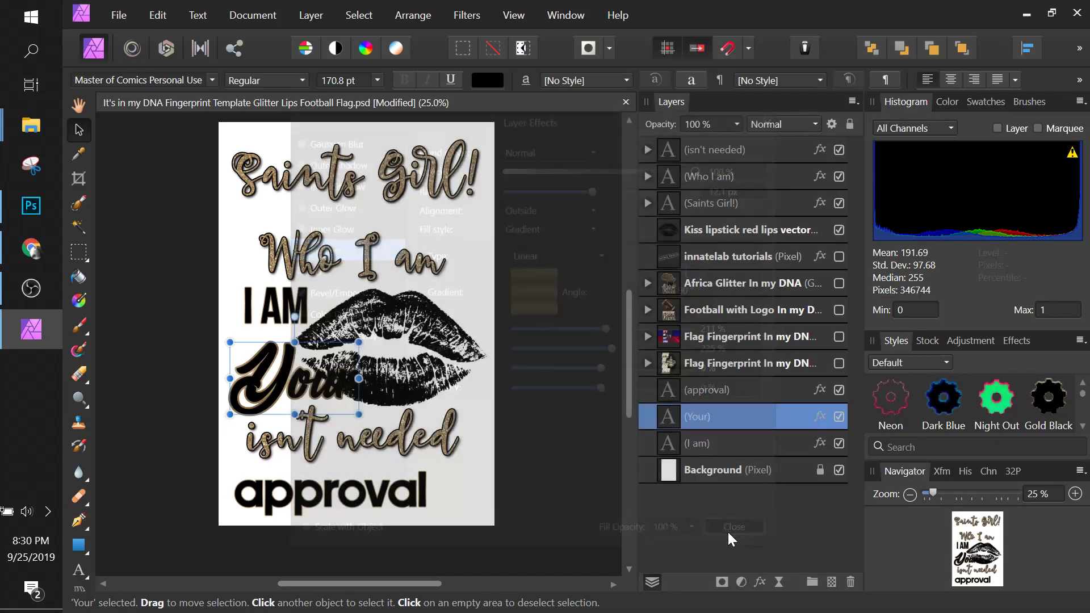
Set the gold gradient outline of the "I am" text to a 7.7 px radius and close its layer effects
left_click(818, 444)
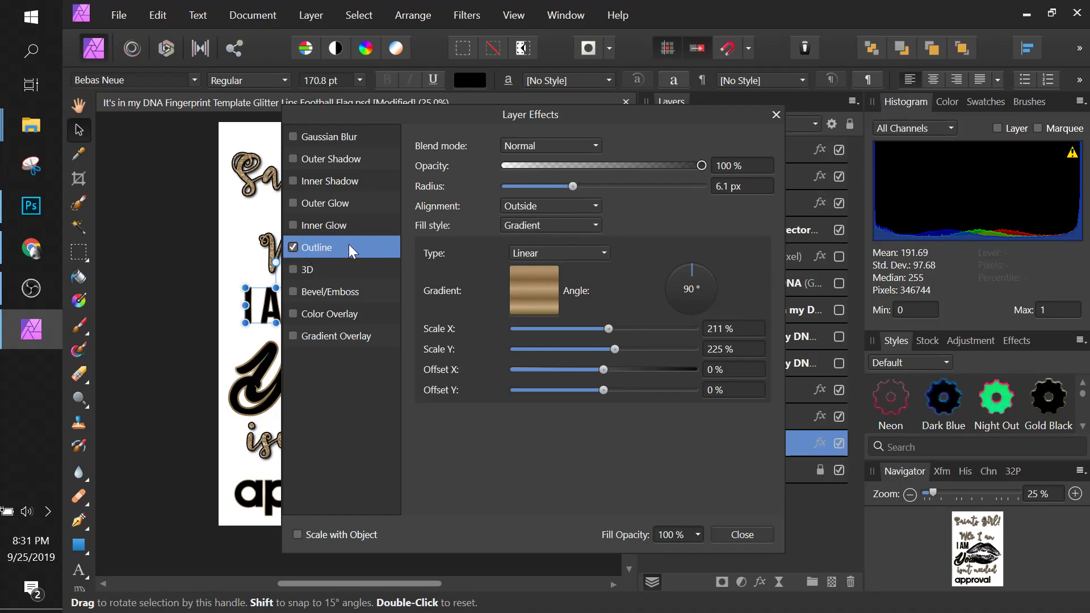
left_click_drag(572, 187, 579, 187)
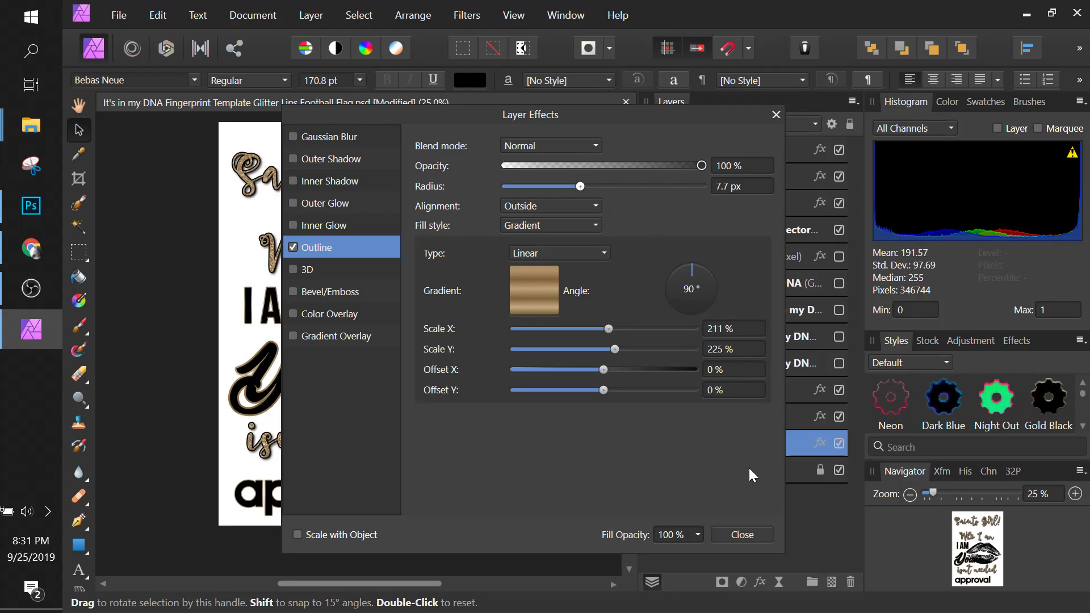
left_click(726, 531)
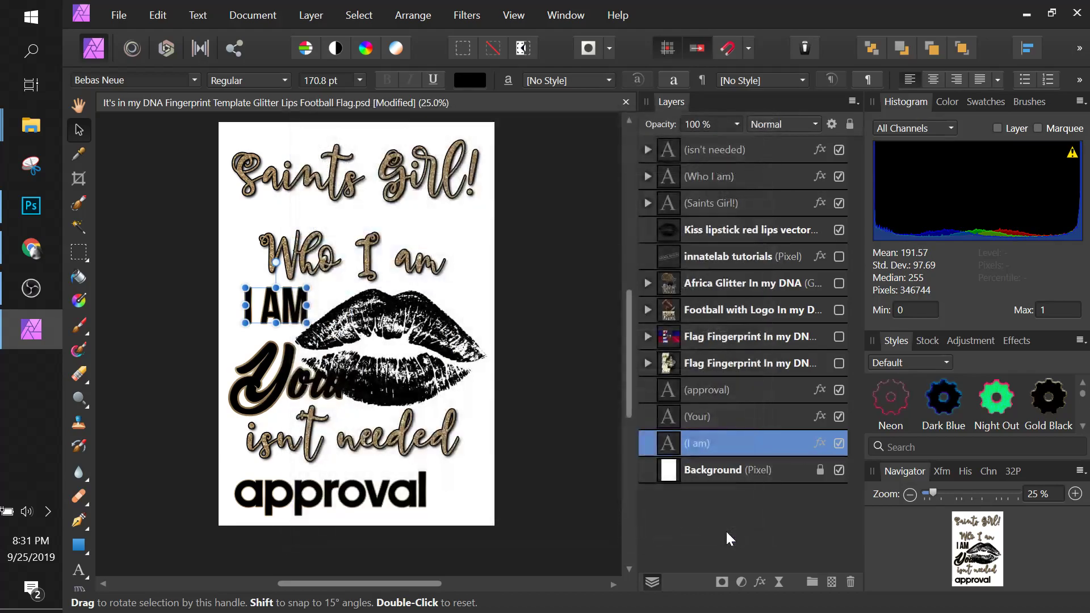
Set the gold gradient outline of the "approval" text to a 9.5 px radius and close its layer effects
left_click(707, 422)
left_click(722, 393)
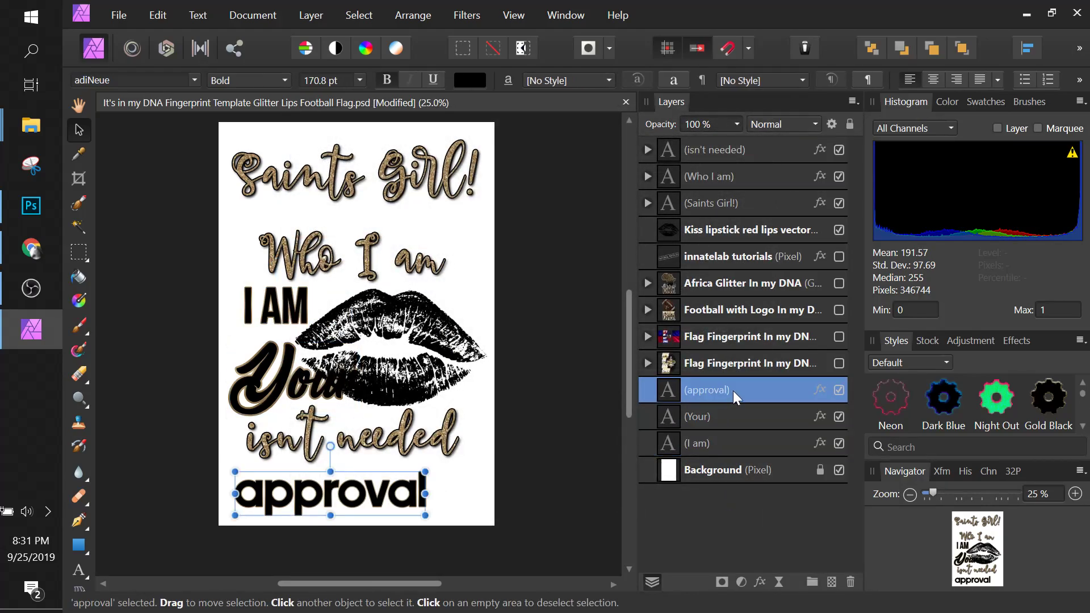
left_click(820, 390)
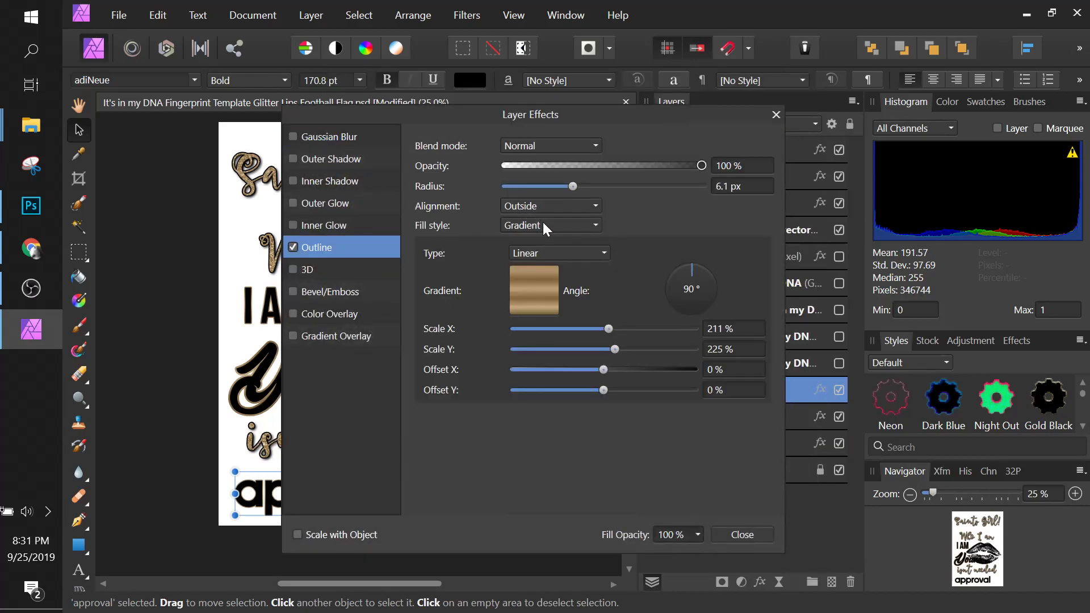
left_click_drag(575, 187, 588, 189)
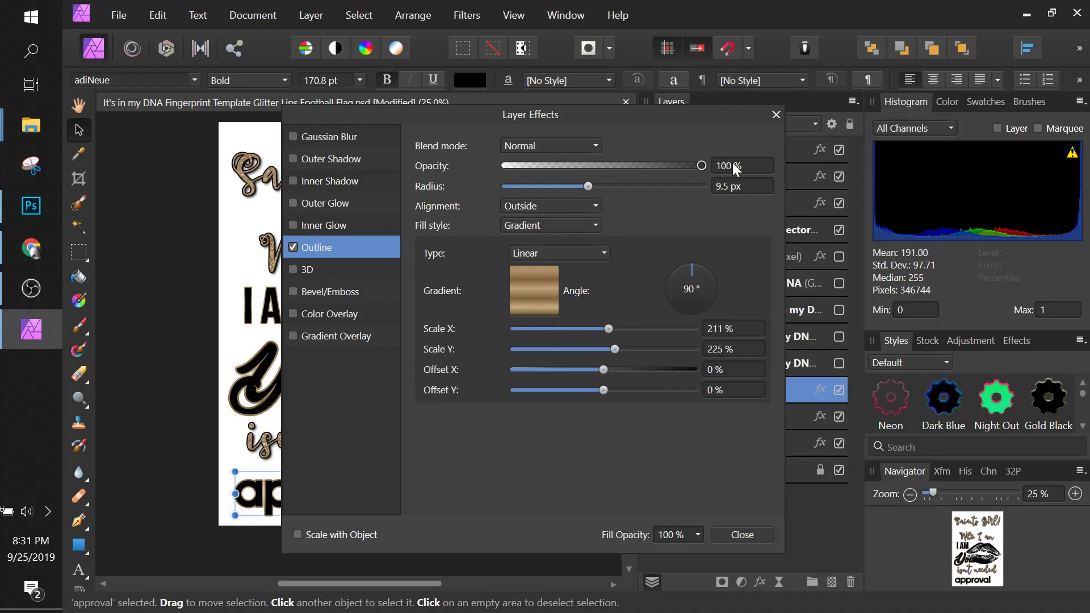
left_click(735, 536)
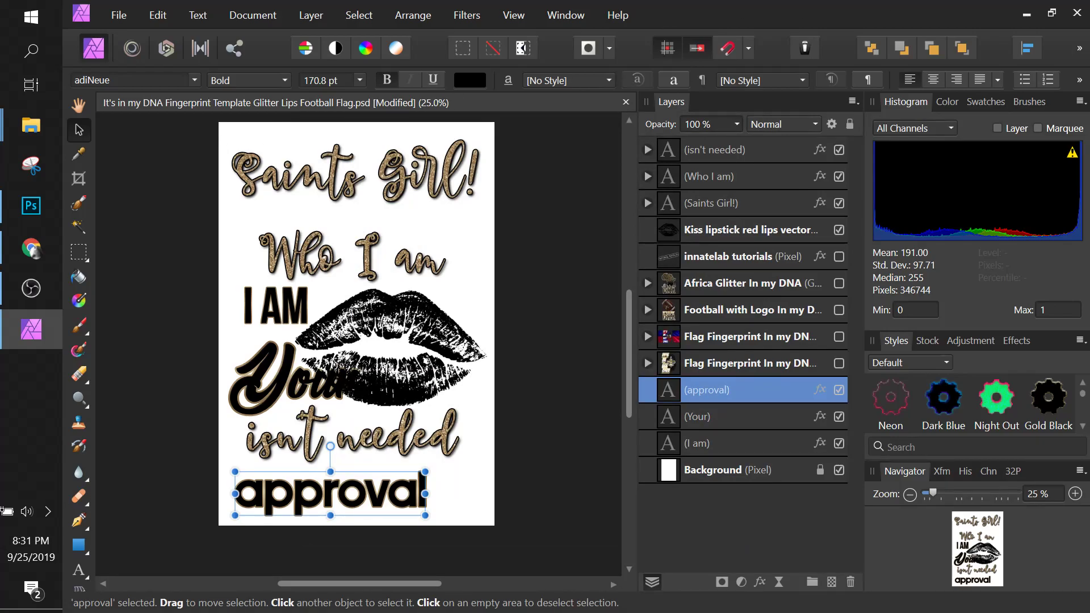
Save the PNG from Photoshop with the large file size option, and place the GROUP_Diamond-PNG-Transparent-Background image over the "Who I am" text
key("alt+Tab")
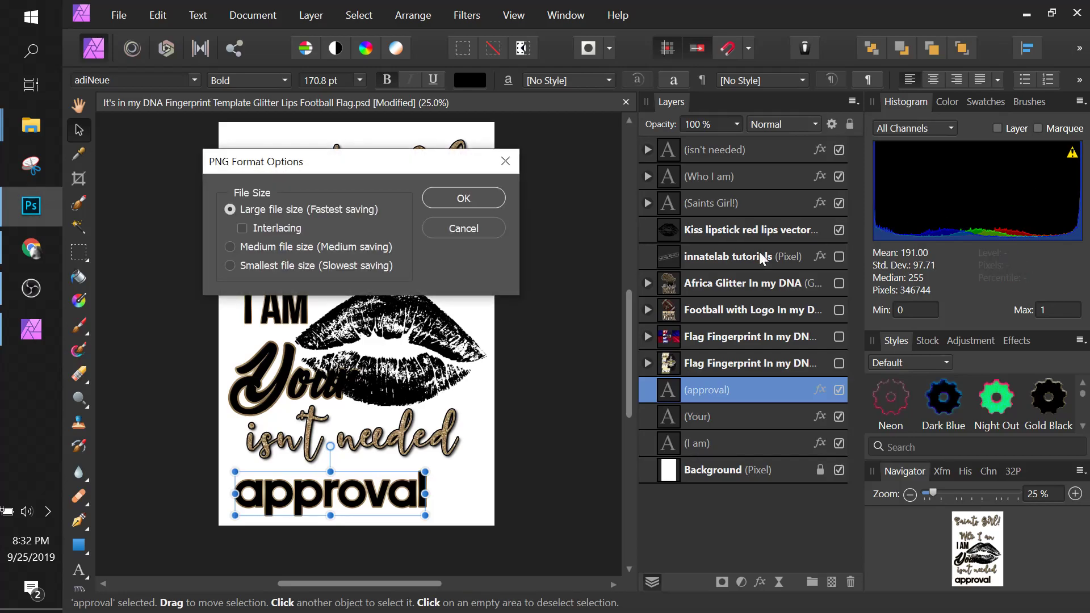
left_click(486, 192)
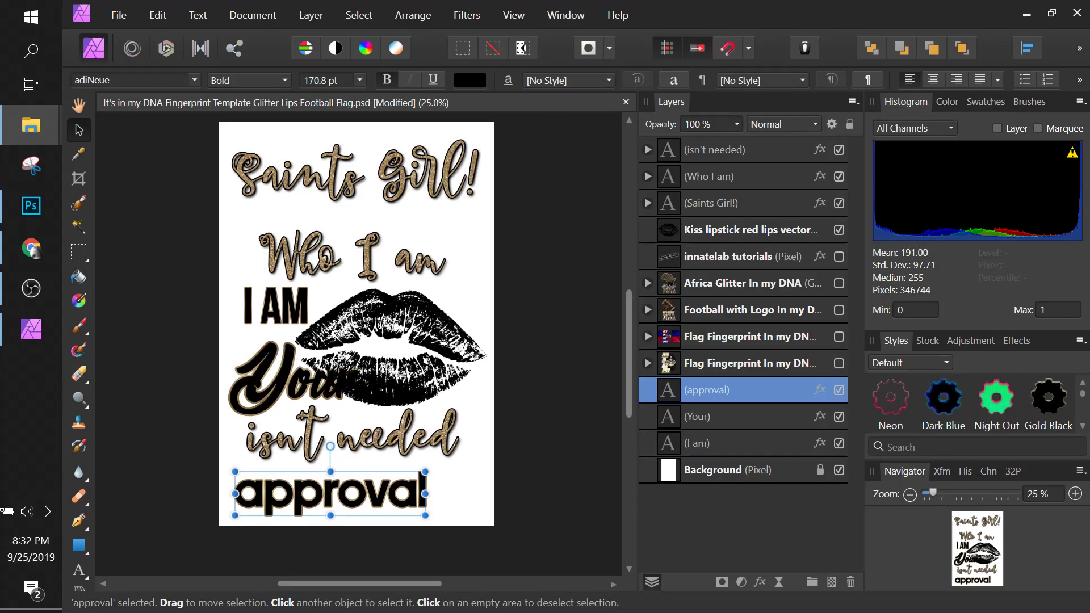
left_click_drag(507, 275, 396, 254)
left_click_drag(462, 308, 376, 255)
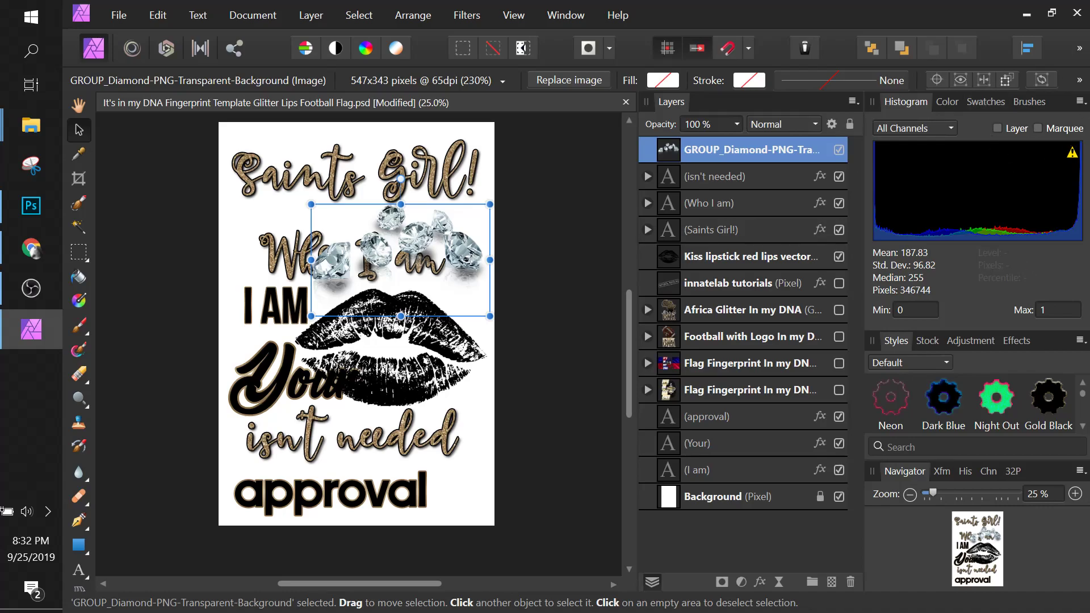
Place the glitter high heel image from File Explorer over the "I am" text and the lips
key("alt+Tab")
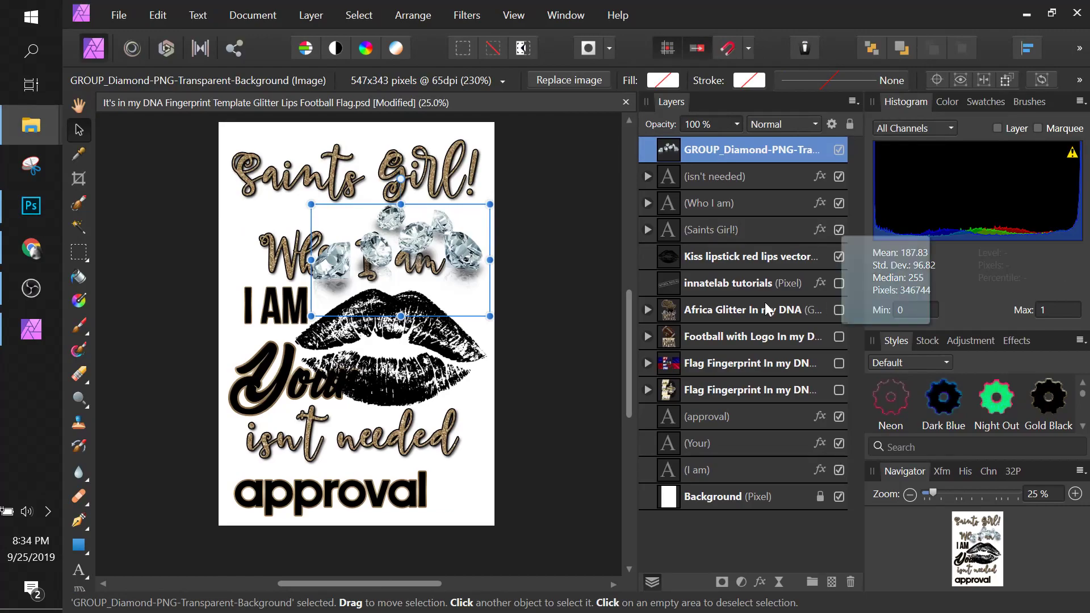
left_click_drag(293, 287, 292, 285)
left_click_drag(371, 371, 341, 326)
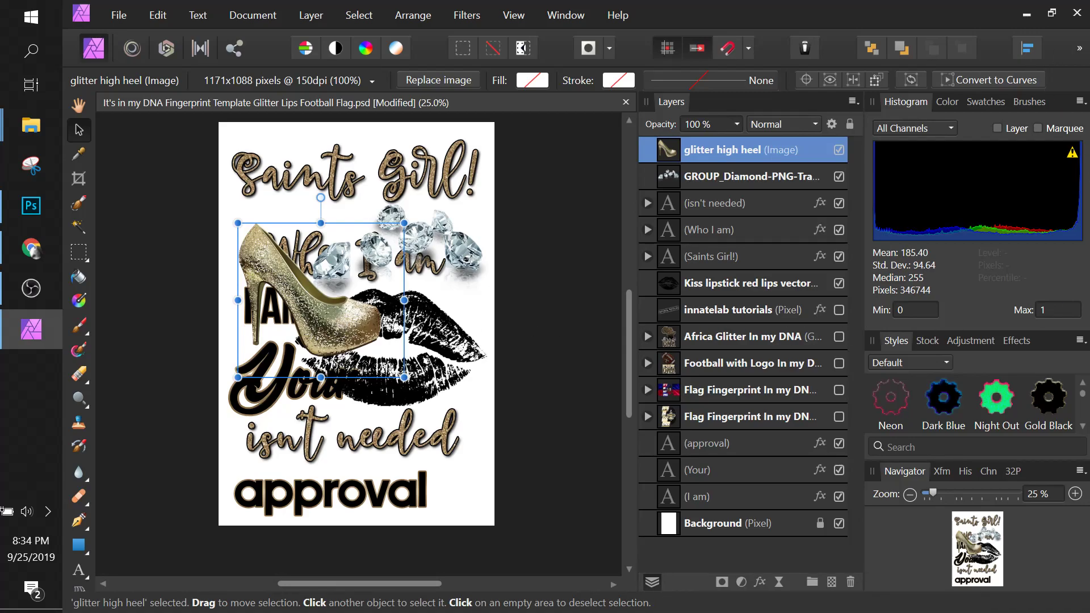
Bring the BBW---Sorority-Sisters---PG---Trendy-092618 image into the design as a new layer
key("alt+Tab")
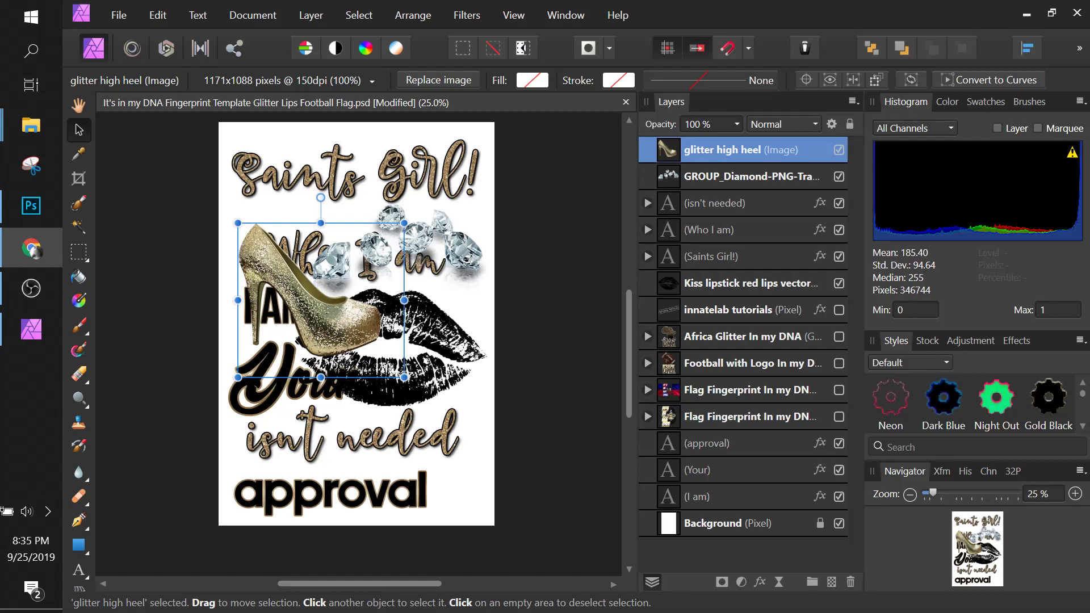
key("super+d")
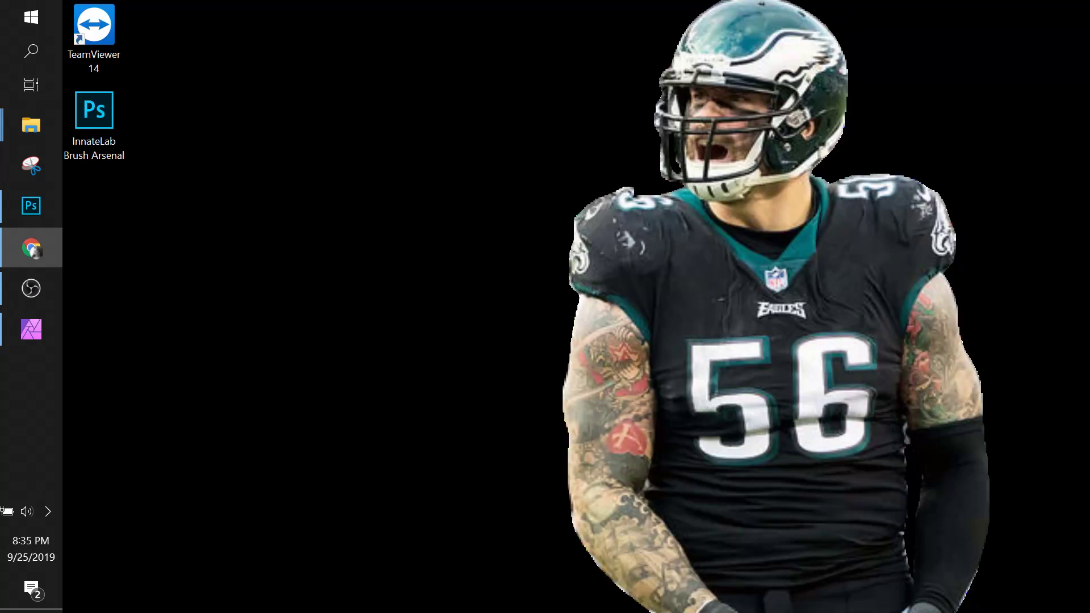
key("super+d")
key("super+d")
key("super+d")
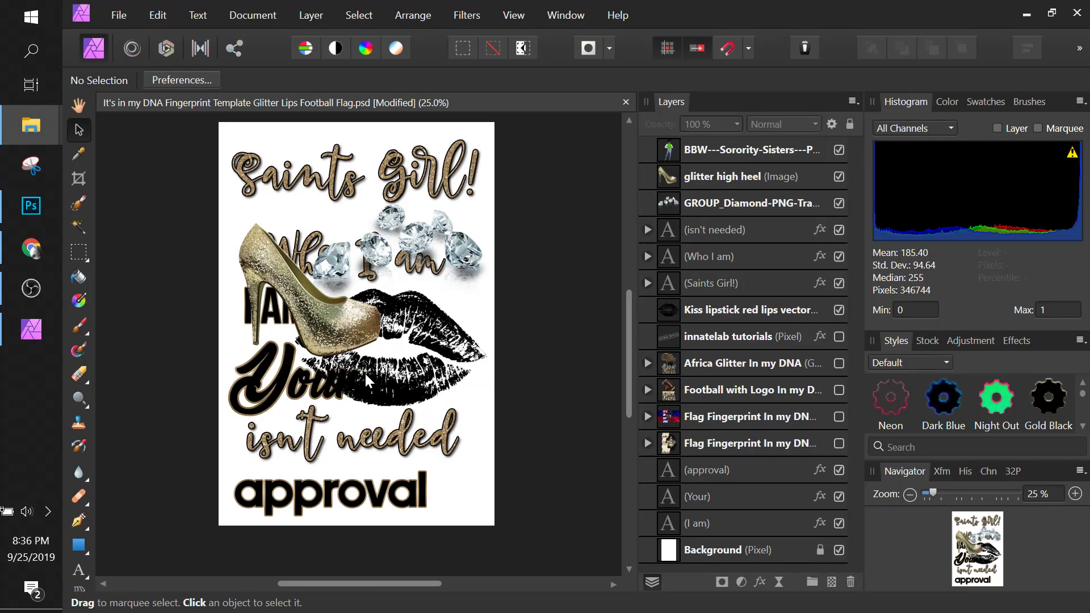
Scale the image of the woman in the green jacket to about 71% and position it over the right half of the page
left_click(707, 150)
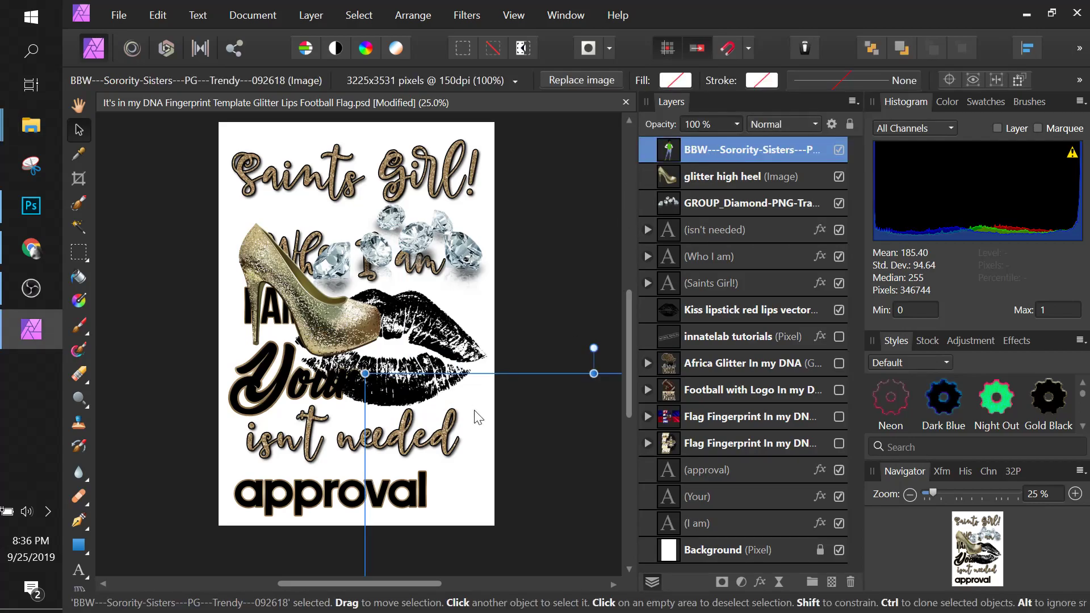
left_click_drag(465, 452, 335, 242)
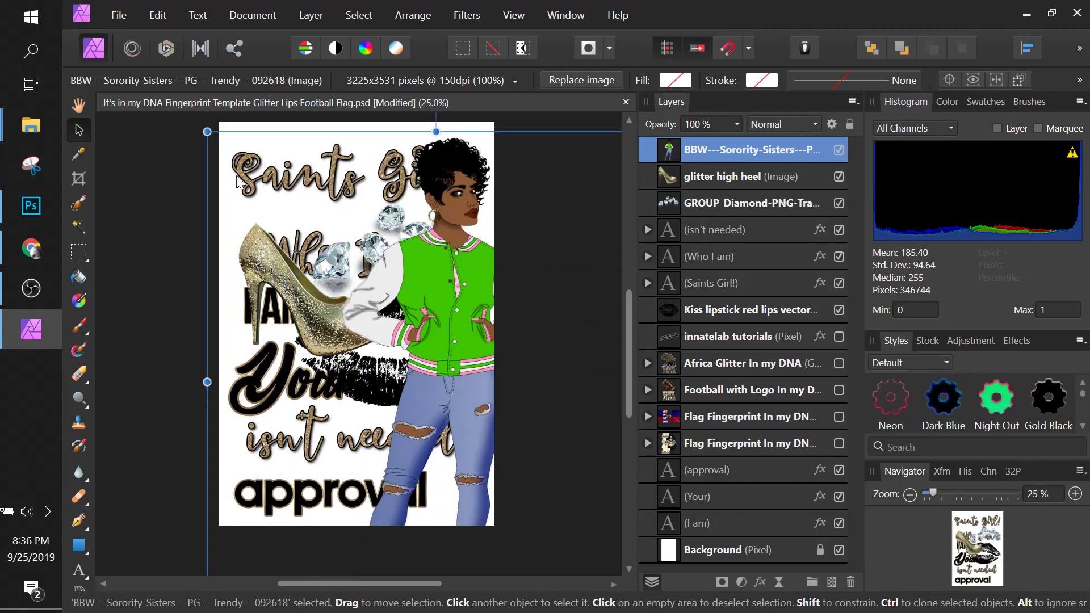
left_click_drag(204, 128, 406, 352)
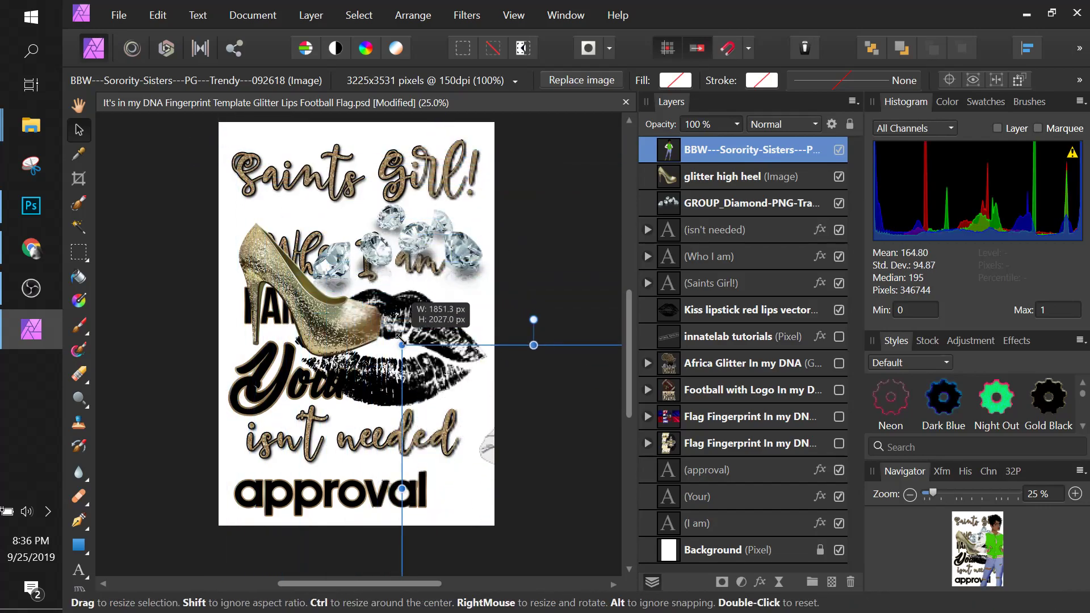
left_click_drag(547, 465, 430, 349)
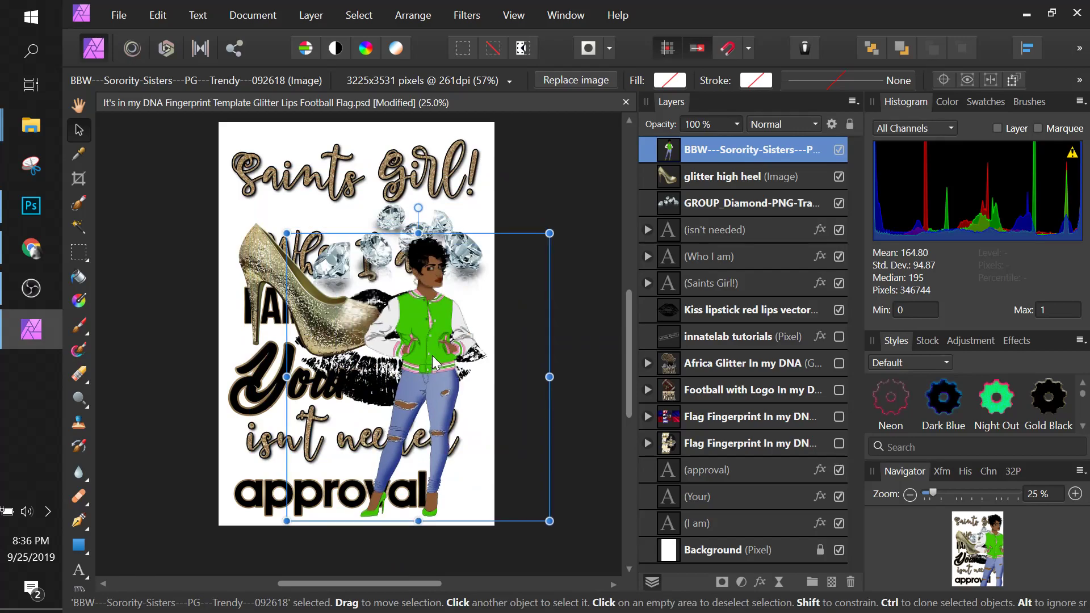
left_click_drag(267, 212, 225, 166)
left_click_drag(408, 348, 427, 346)
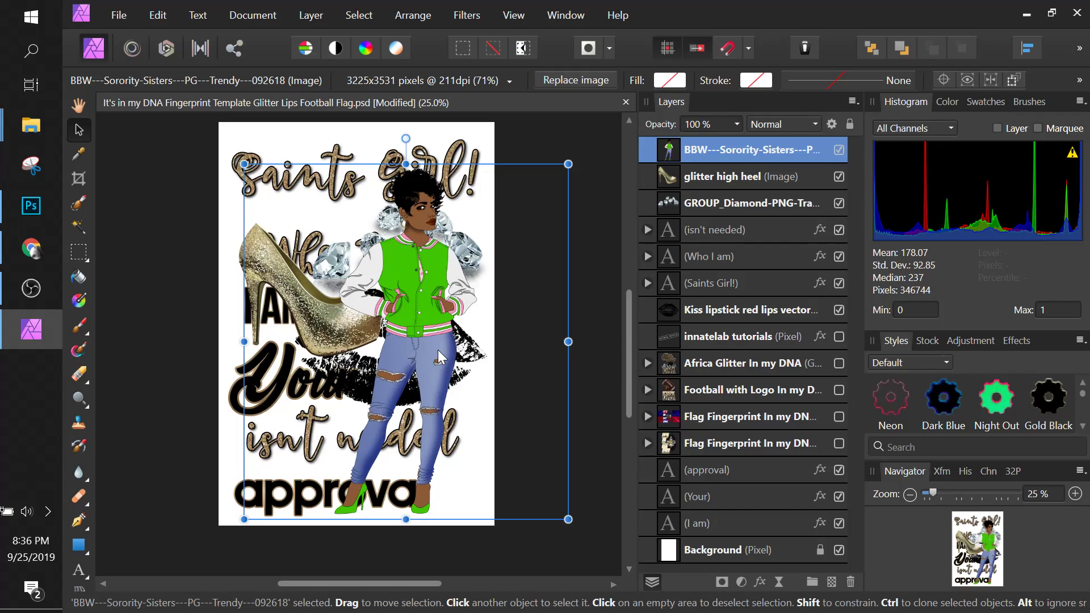
Hide the layer of the woman in the green jacket and the glitter high heel layer
double_click(709, 152)
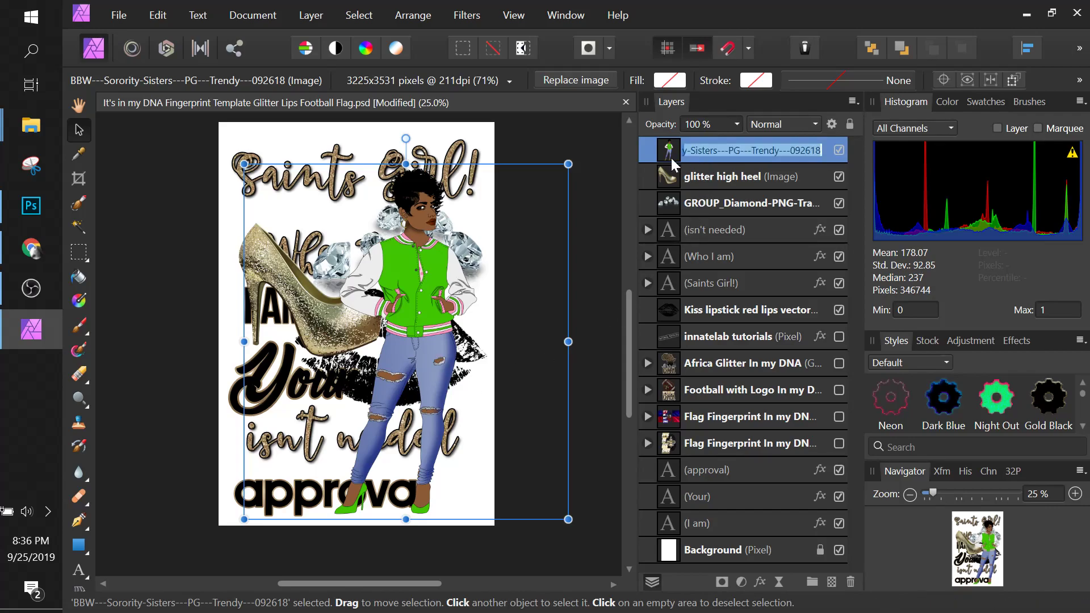
left_click(837, 148)
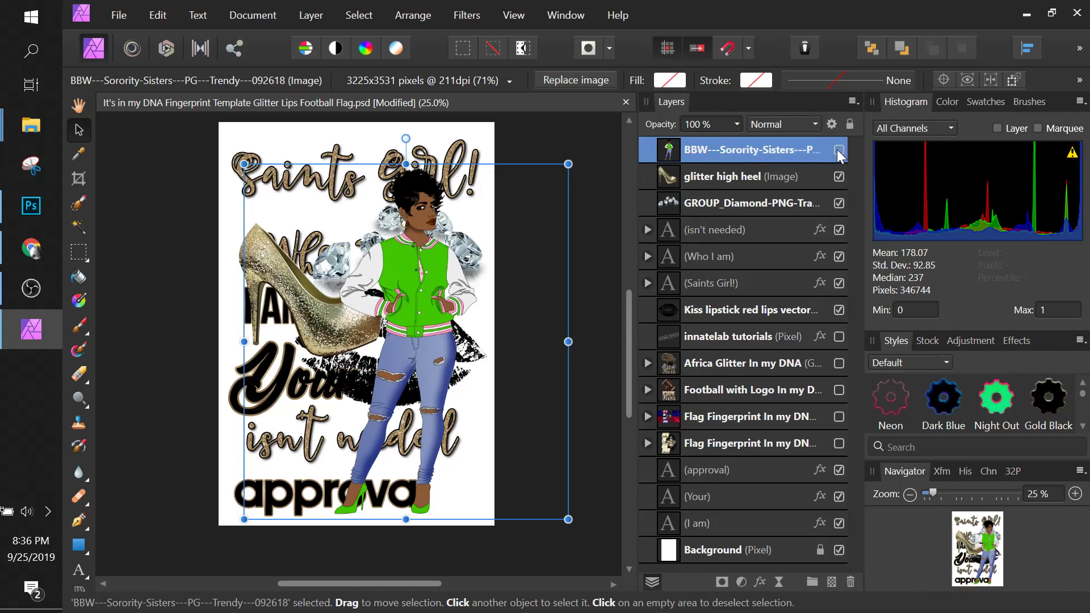
left_click(836, 149)
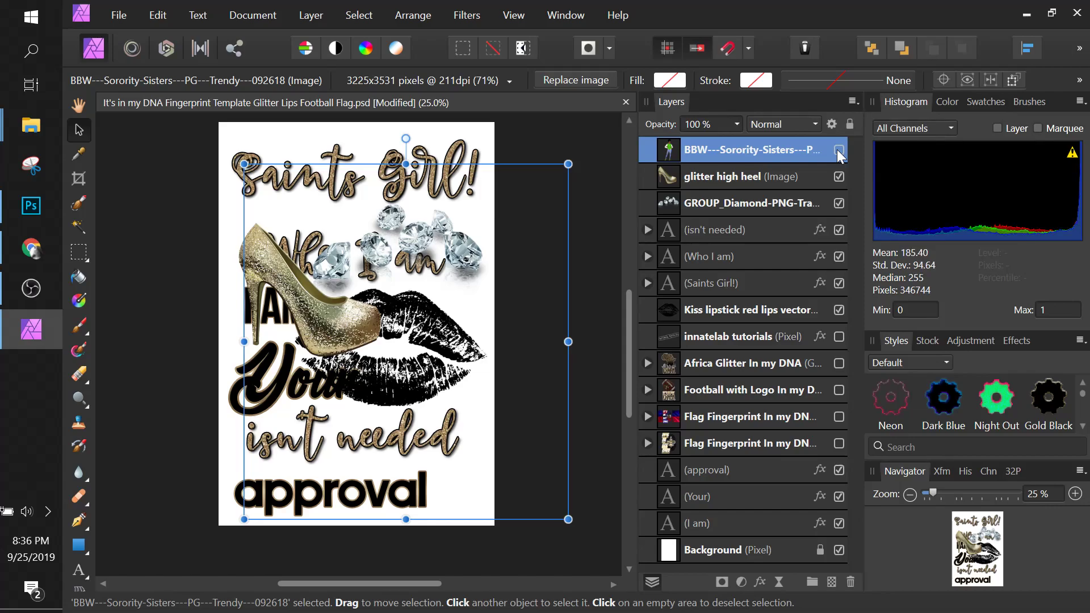
right_click(334, 318)
left_click(308, 322)
left_click(309, 322)
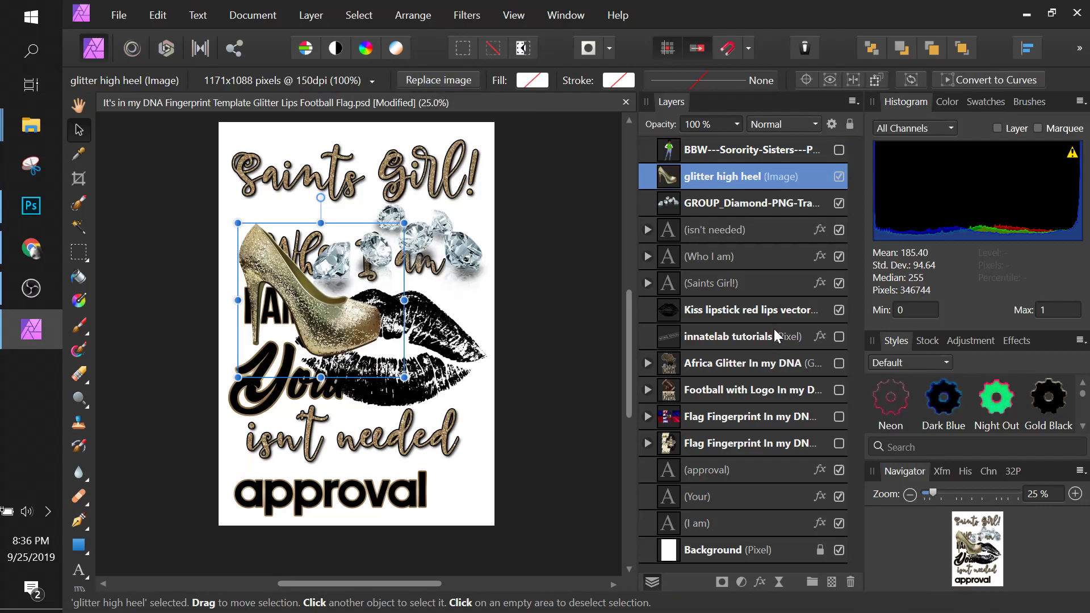
double_click(740, 179)
left_click(842, 176)
left_click(842, 176)
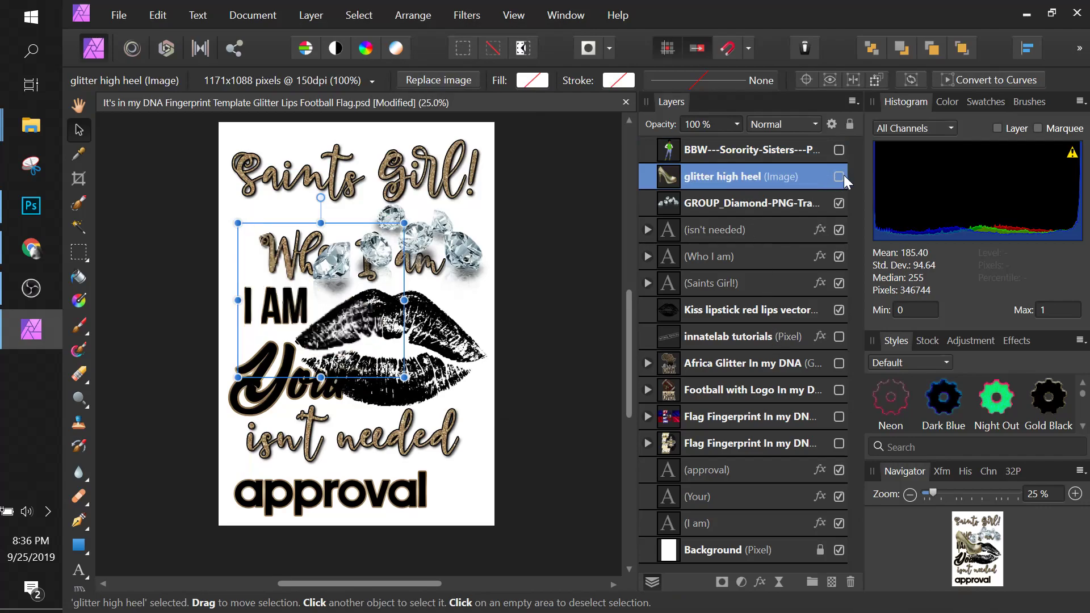
Scale down the kiss lips artwork proportionally and move it up beside the "I am" and "Your" text
right_click(447, 339)
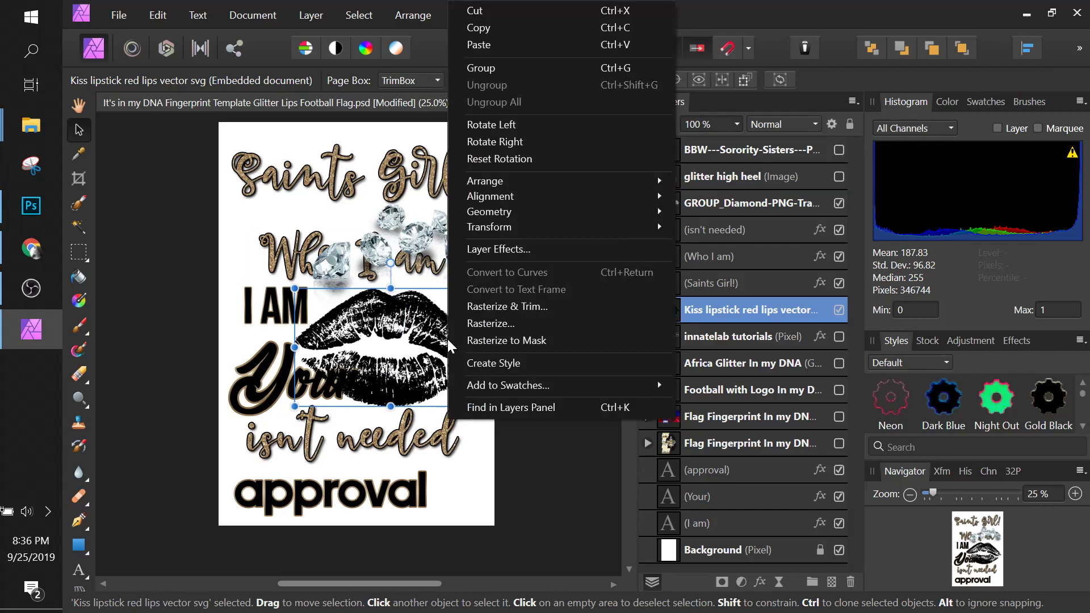
left_click(413, 315)
right_click(413, 316)
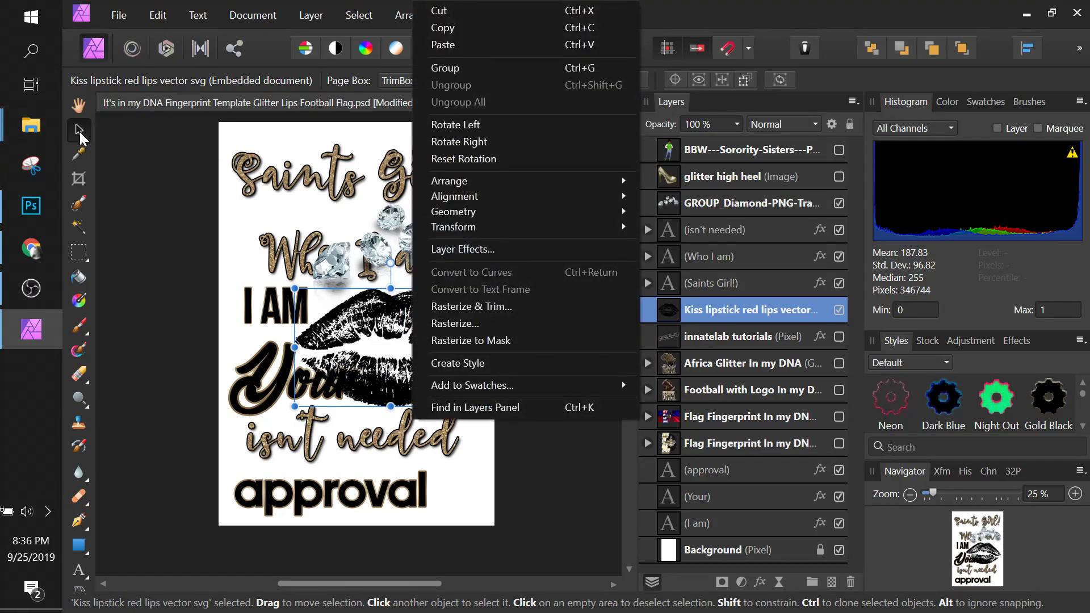
left_click(392, 312)
left_click(393, 313)
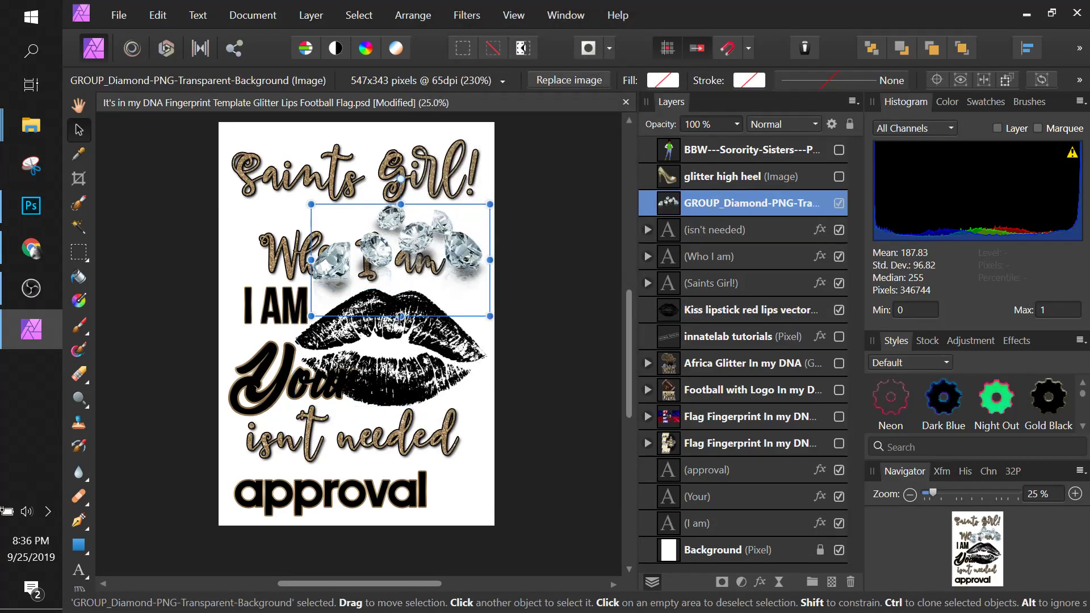
left_click(429, 386)
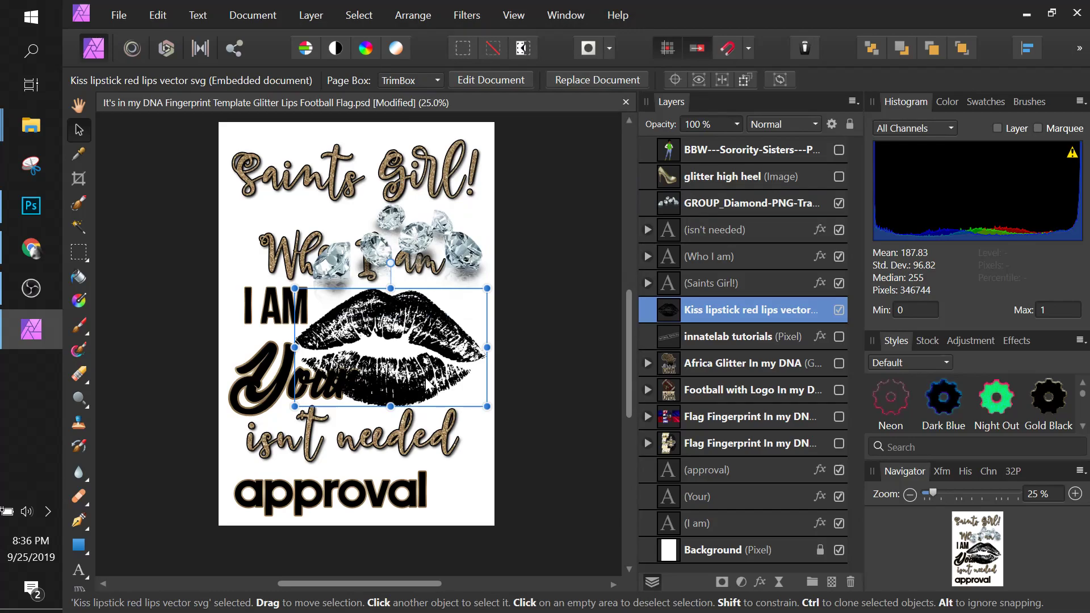
key("ctrl+t")
left_click_drag(292, 283, 324, 304)
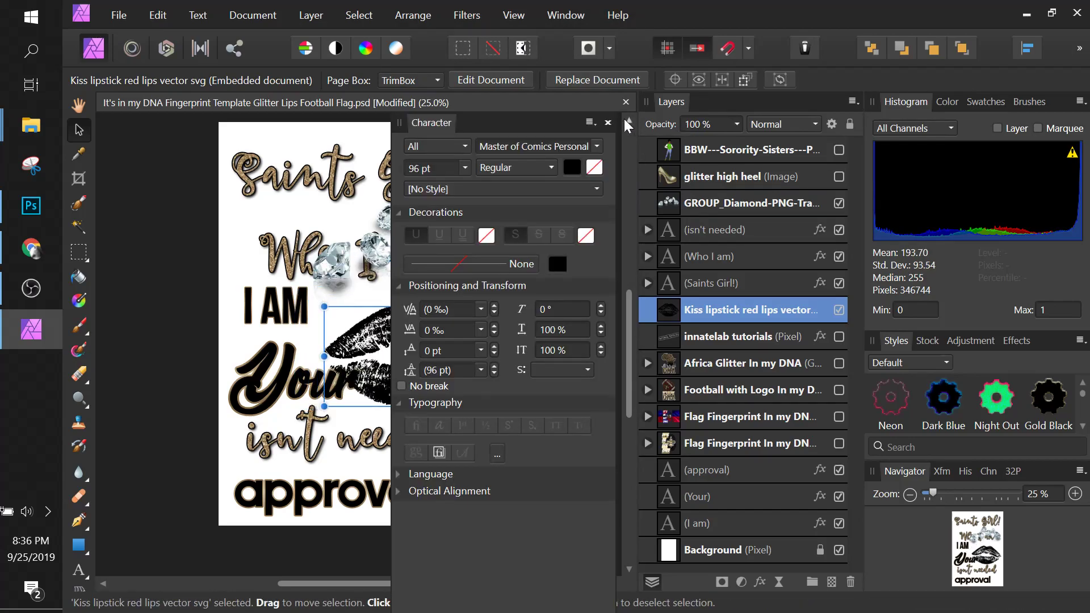
left_click(607, 123)
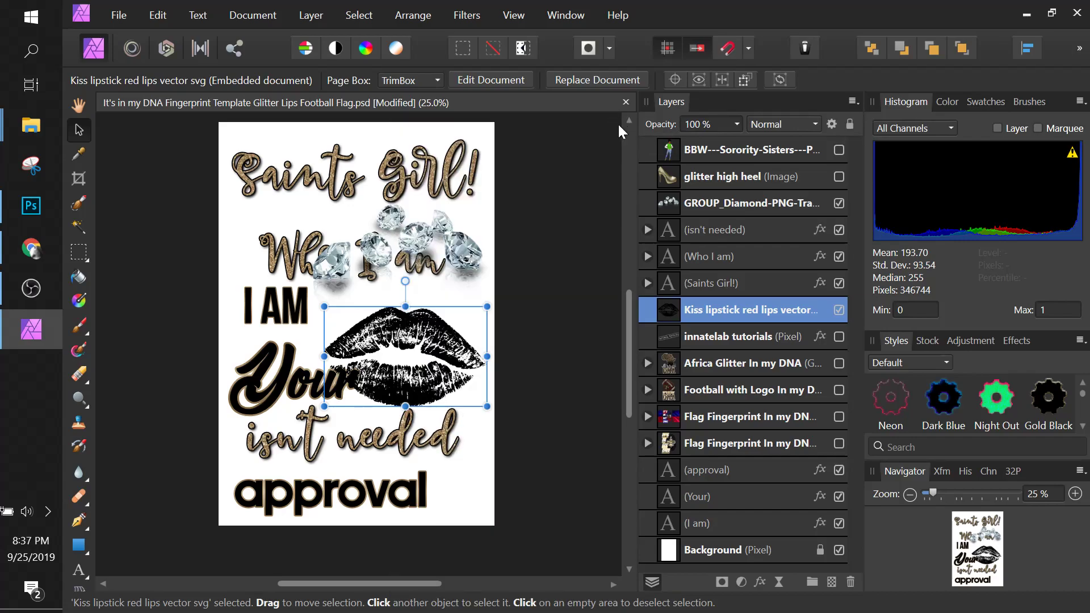
left_click_drag(416, 328, 419, 312)
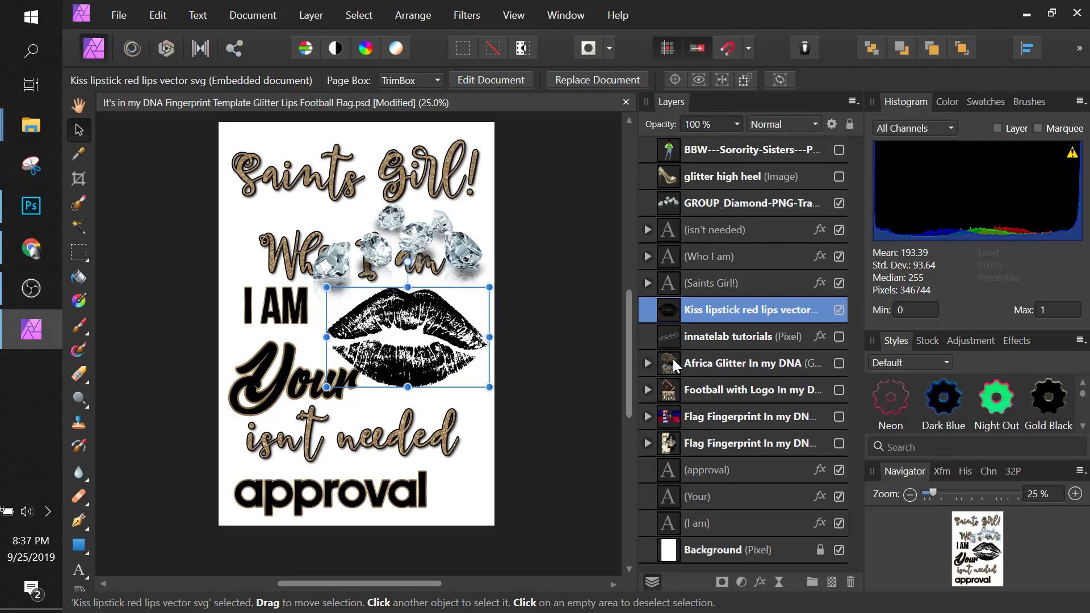
Move the gold glitter swatch copy 5 layer with its mask out of the Africa Glitter group to the top of the layer stack
left_click(647, 363)
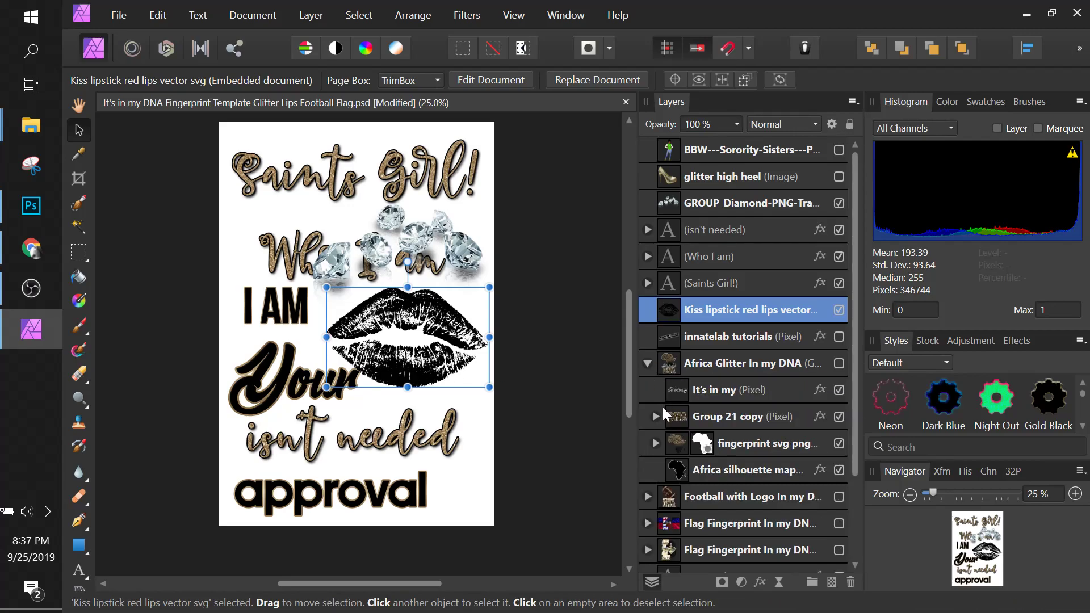
scroll(662, 407, "down", 3)
left_click(655, 363)
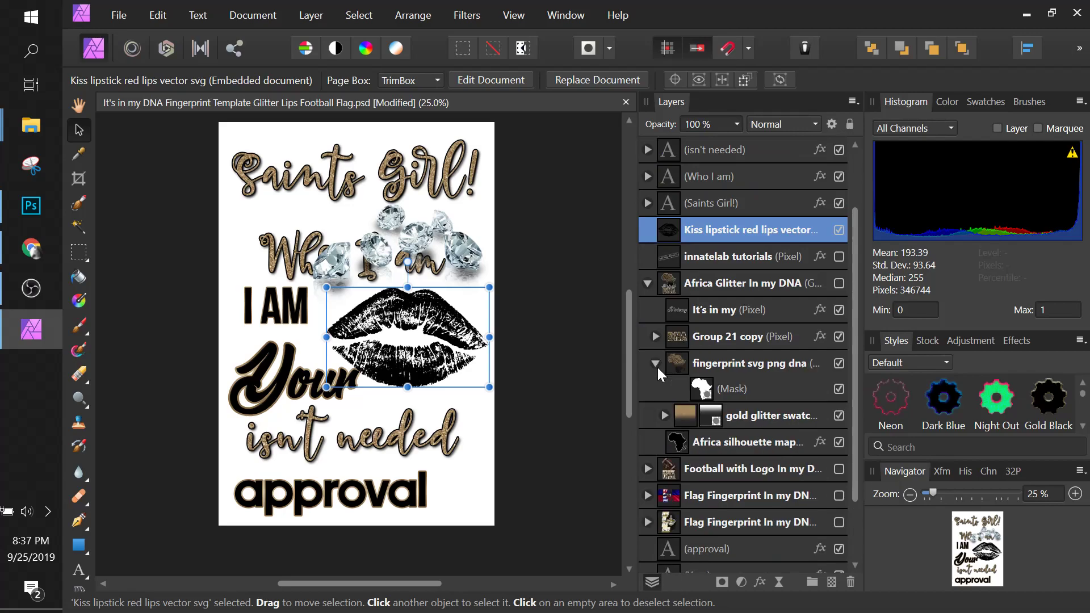
left_click(664, 415)
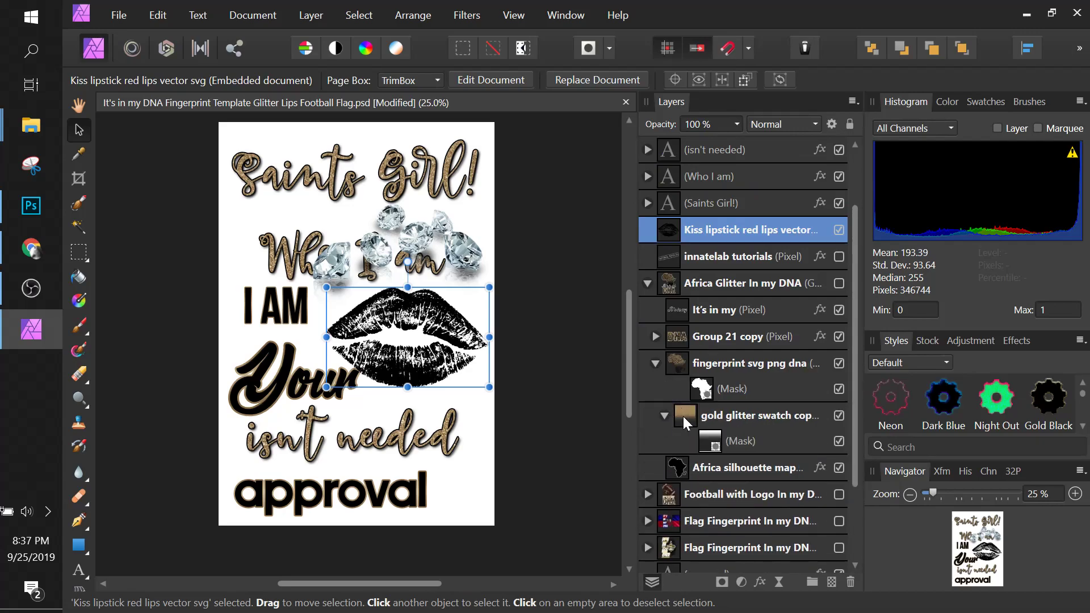
left_click(684, 419)
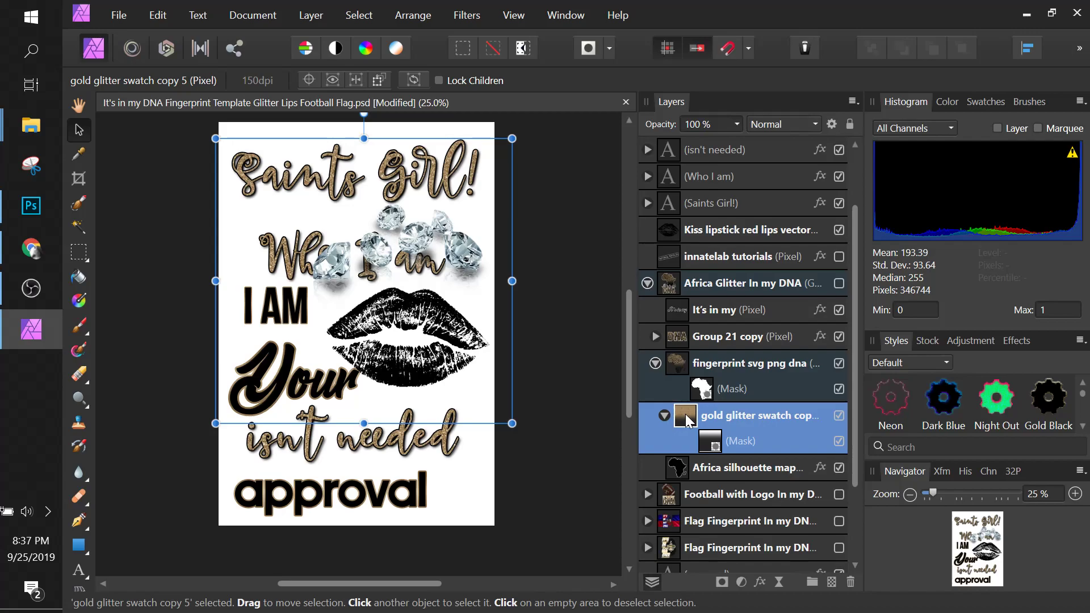
left_click_drag(723, 414, 703, 137)
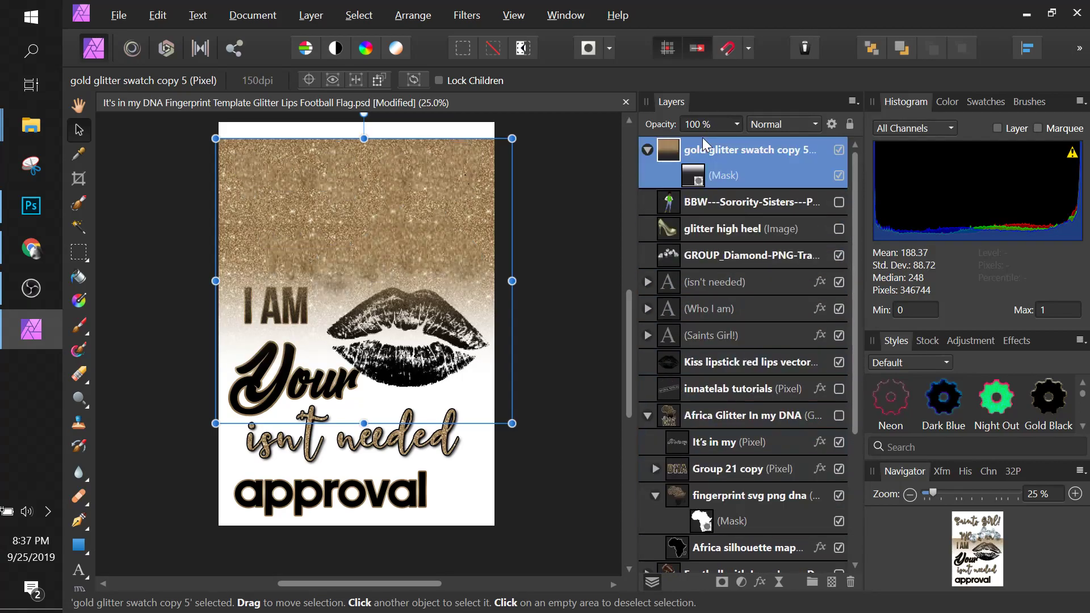
Open the layer commands for the mask of the gold glitter swatch copy 5 layer
right_click(721, 175)
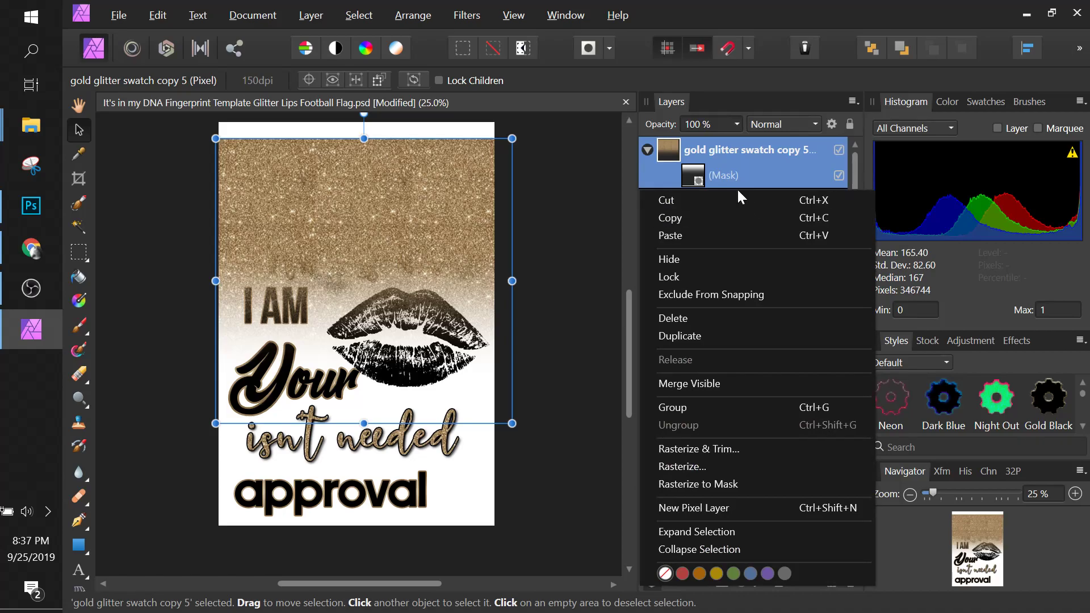
Turn off the visibility of the mask on the gold glitter swatch copy 5 layer
left_click(716, 171)
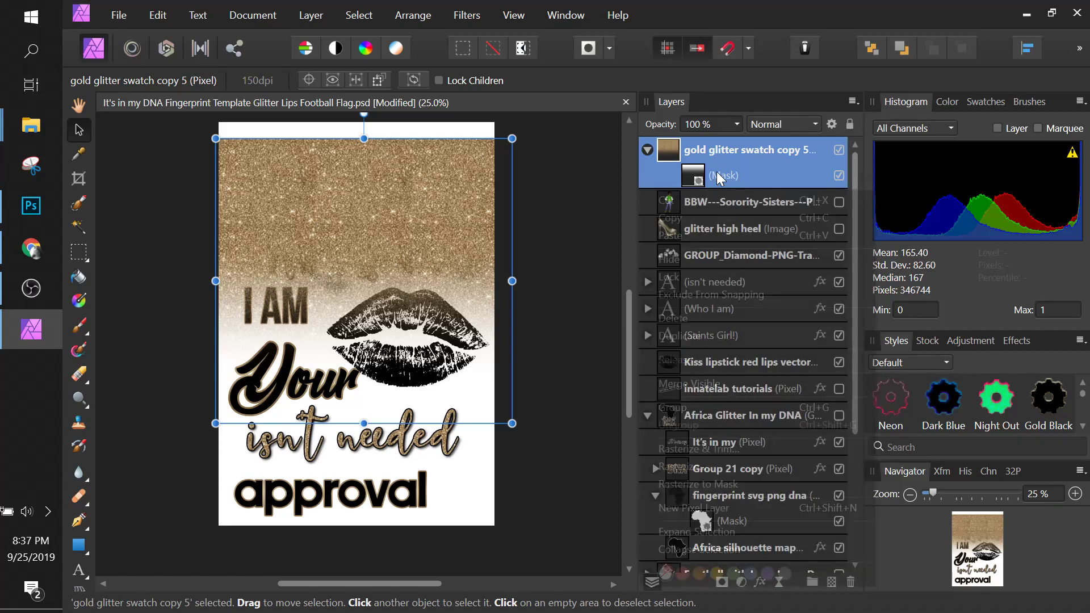
left_click(838, 175)
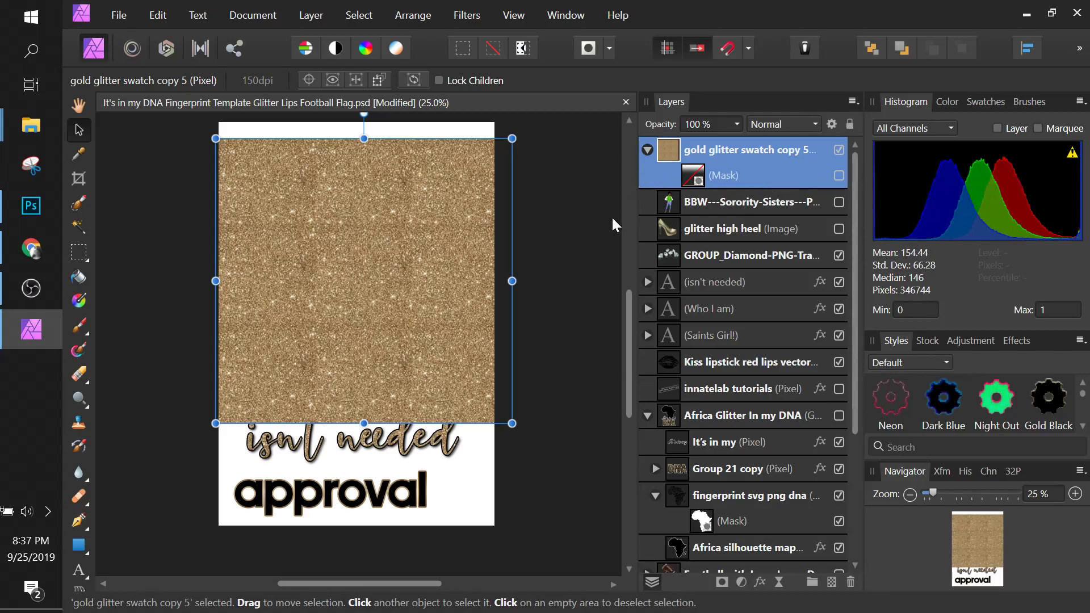
double_click(740, 152)
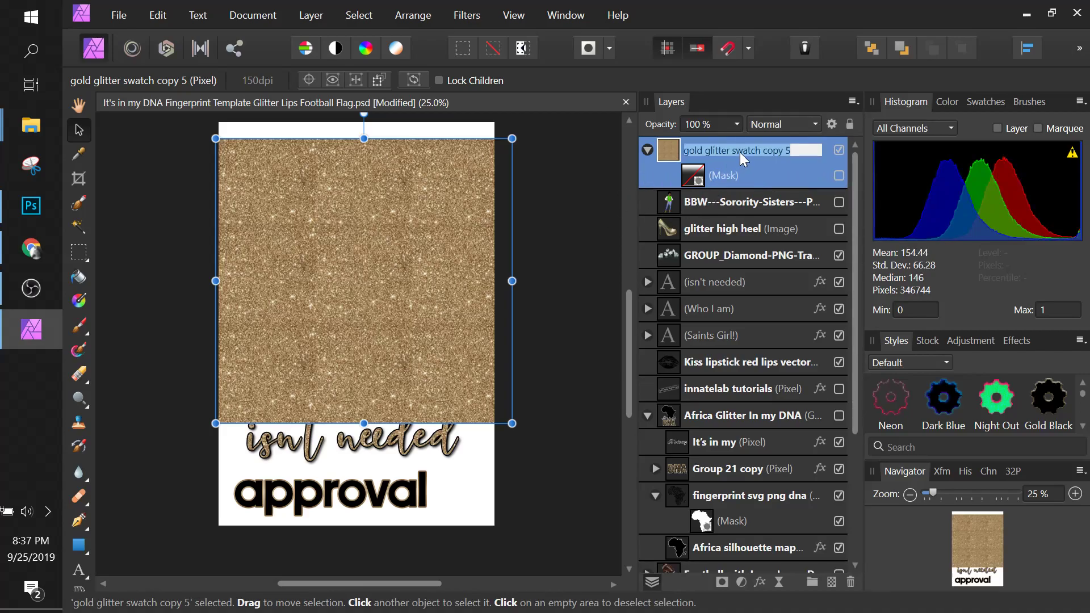
left_click(672, 152)
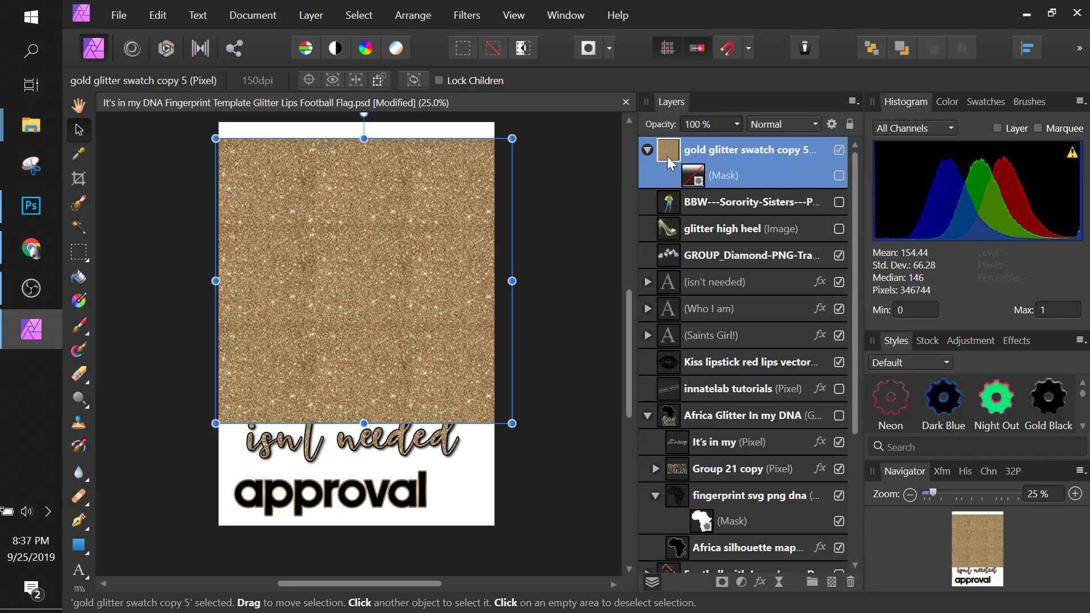
Try to clip the masked gold glitter swatch inside the Kiss lipstick red lips layer, and return it to the top of the layer stack
mouse_move(666, 149)
left_mouse_down()
mouse_move(668, 363)
mouse_move(714, 367)
left_mouse_up()
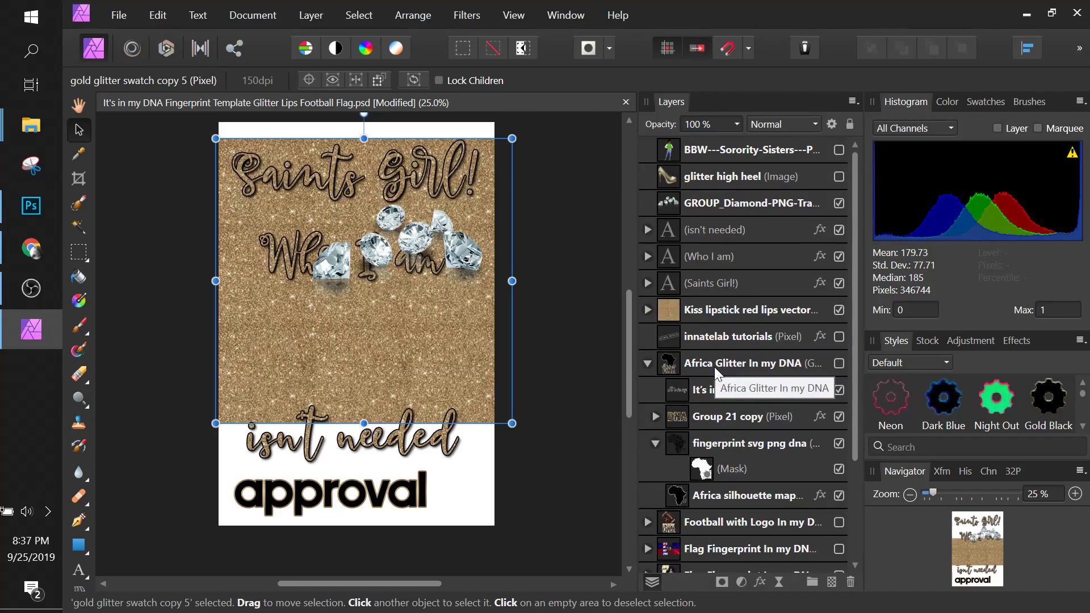
left_click(646, 310)
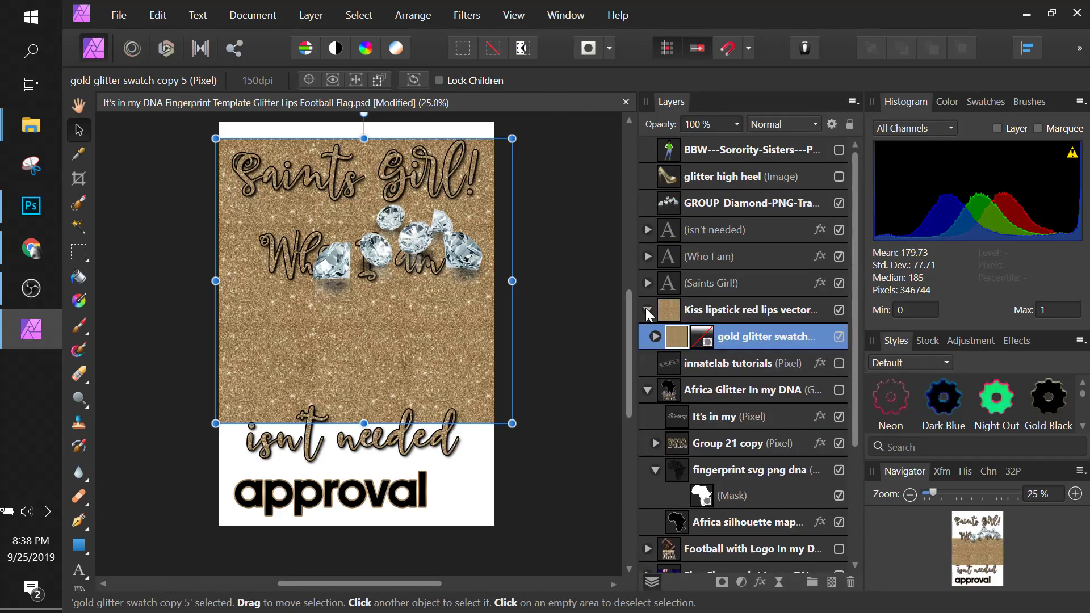
left_click(647, 309)
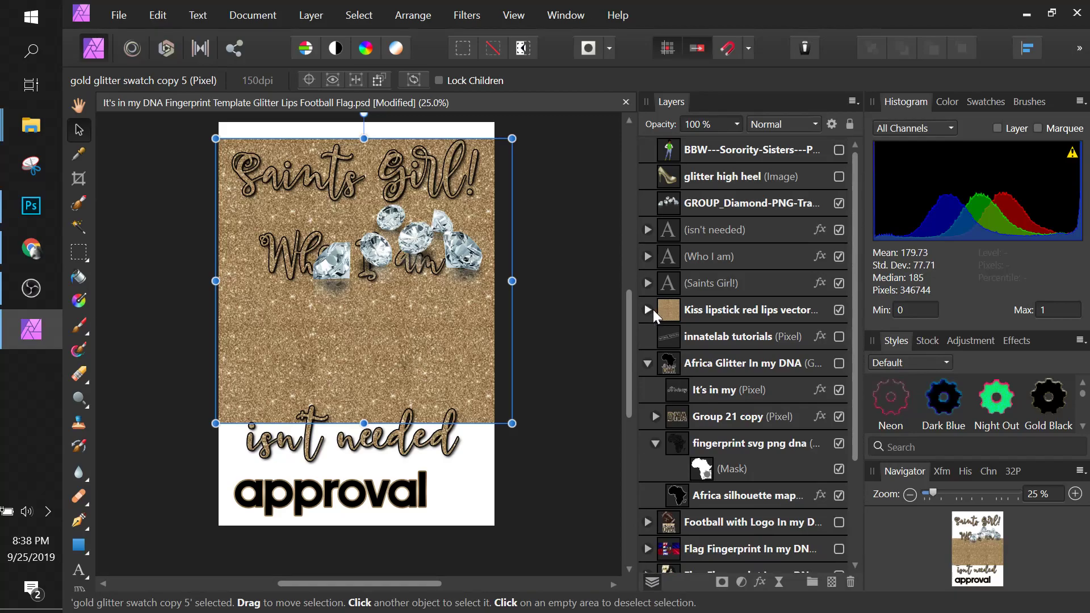
left_click(652, 309)
double_click(730, 337)
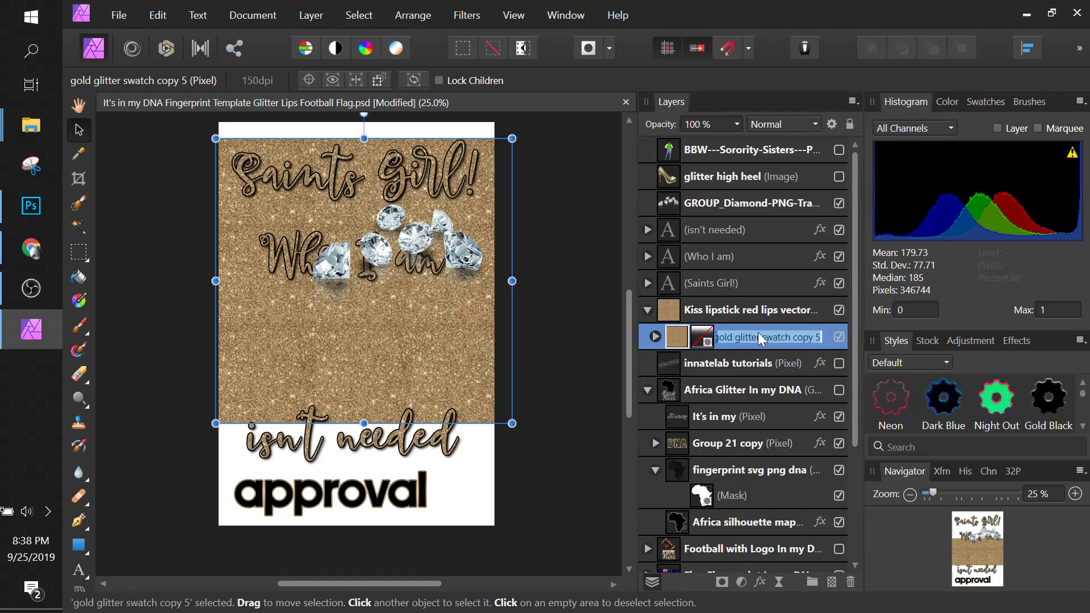
left_click(763, 312)
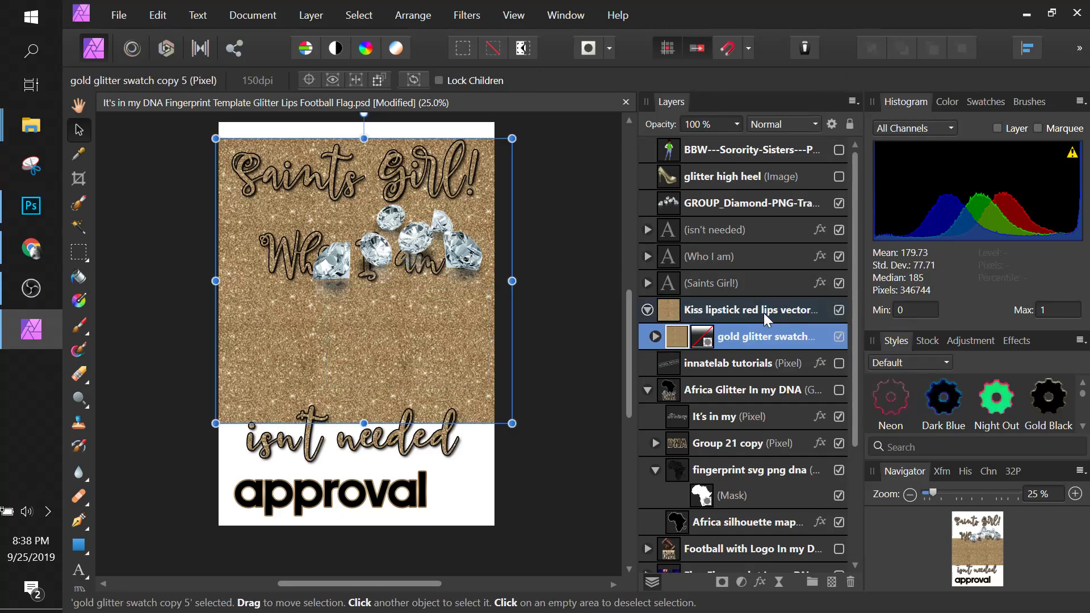
key("ctrl+shift+bracketright")
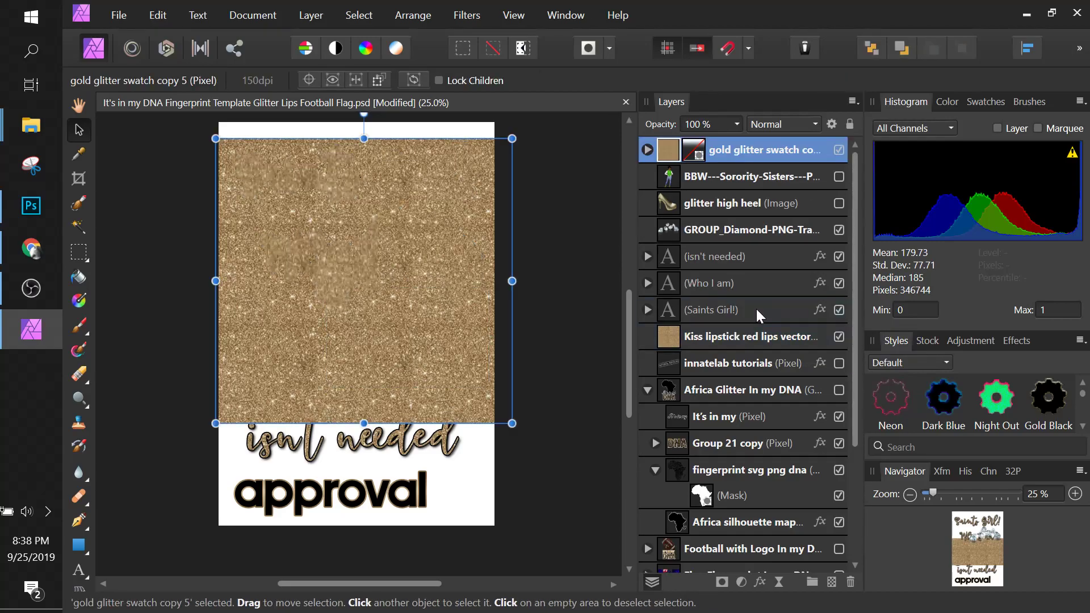
Delete the mask from the gold glitter swatch copy 5 layer
left_click(695, 151)
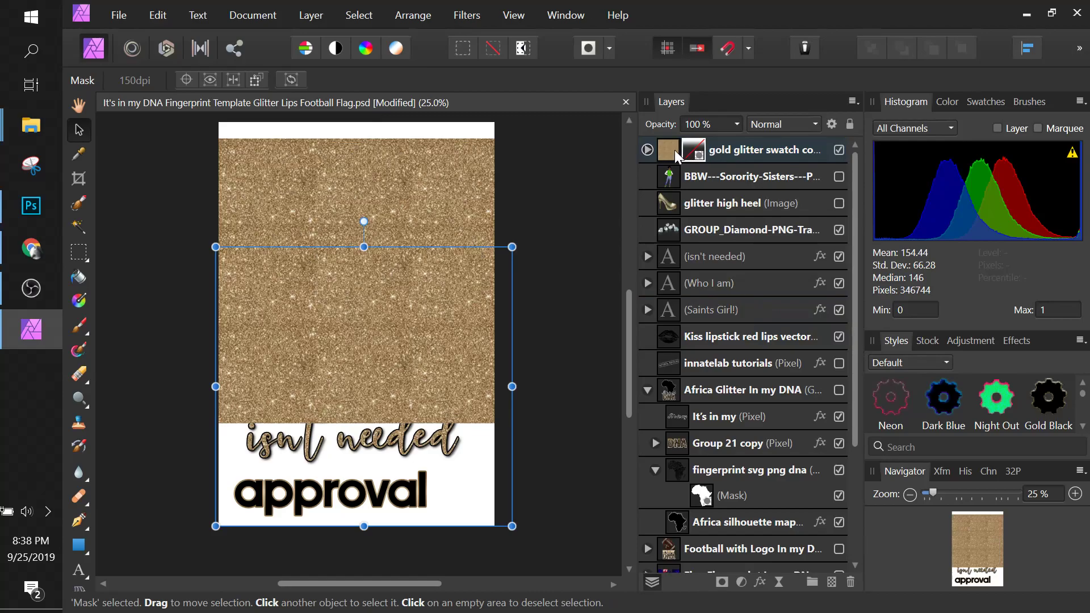
left_click(674, 150)
right_click(674, 150)
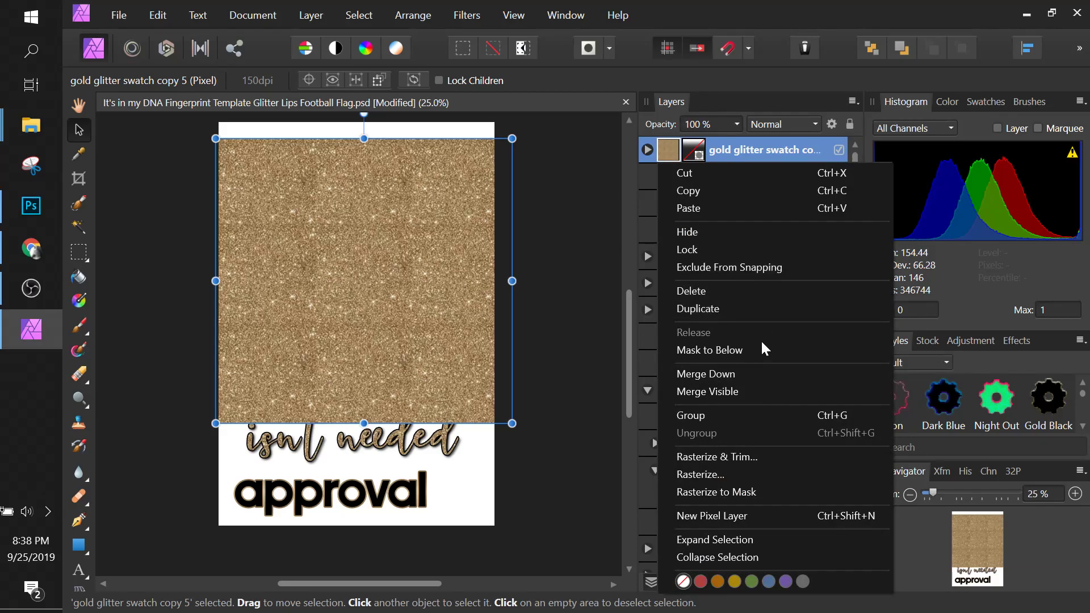
double_click(698, 149)
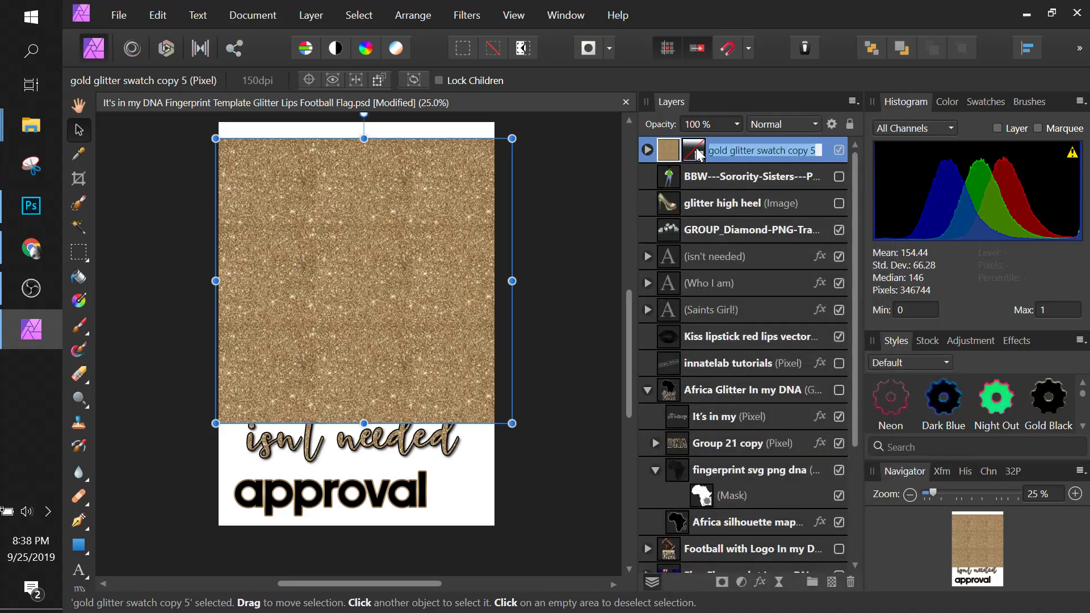
right_click(698, 152)
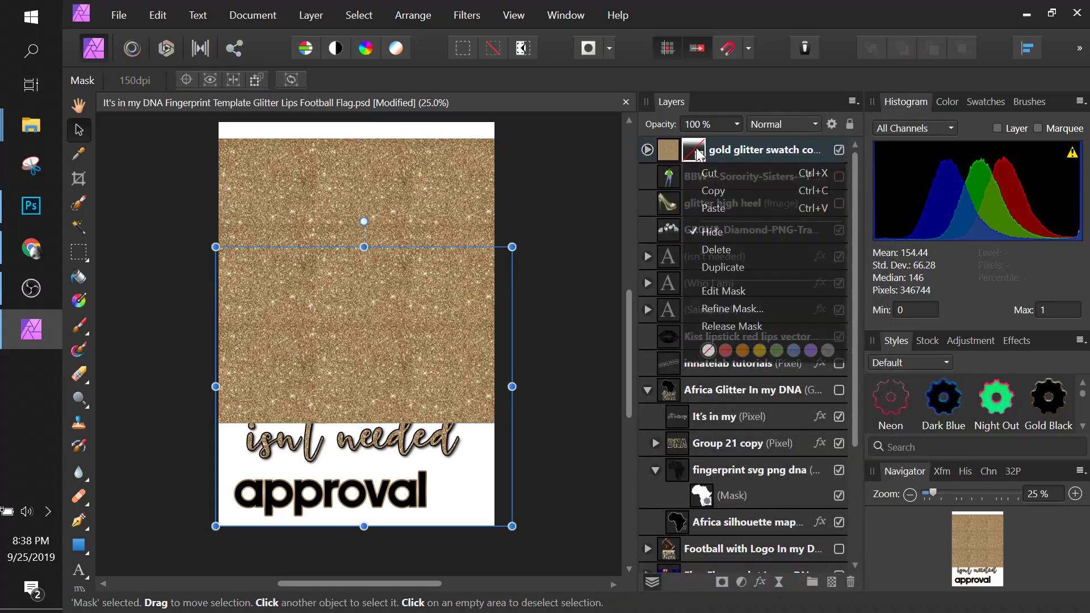
left_click(724, 253)
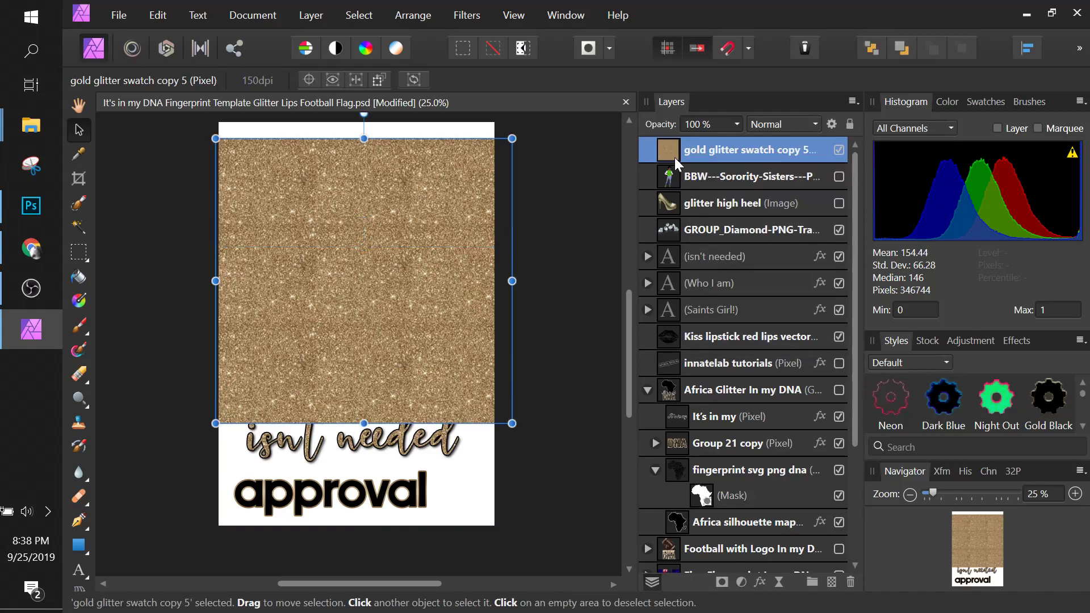
Nest the unmasked gold glitter swatch inside the Kiss lipstick red lips layer and shift the glitter right and slightly down on the page
mouse_move(666, 152)
left_mouse_down()
mouse_move(672, 336)
mouse_move(723, 348)
left_mouse_up()
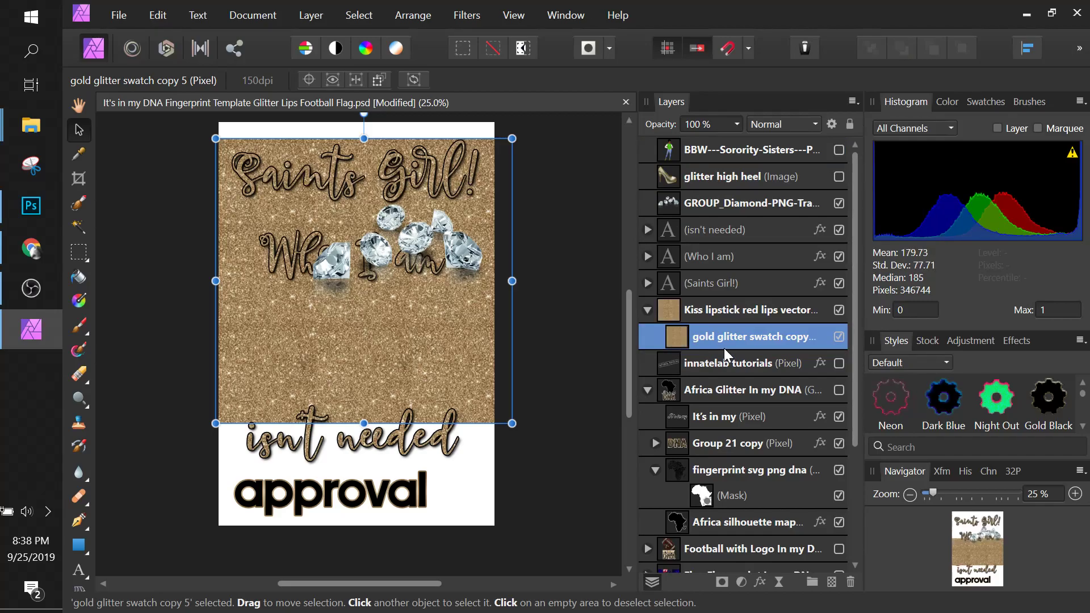
left_click_drag(400, 315, 452, 323)
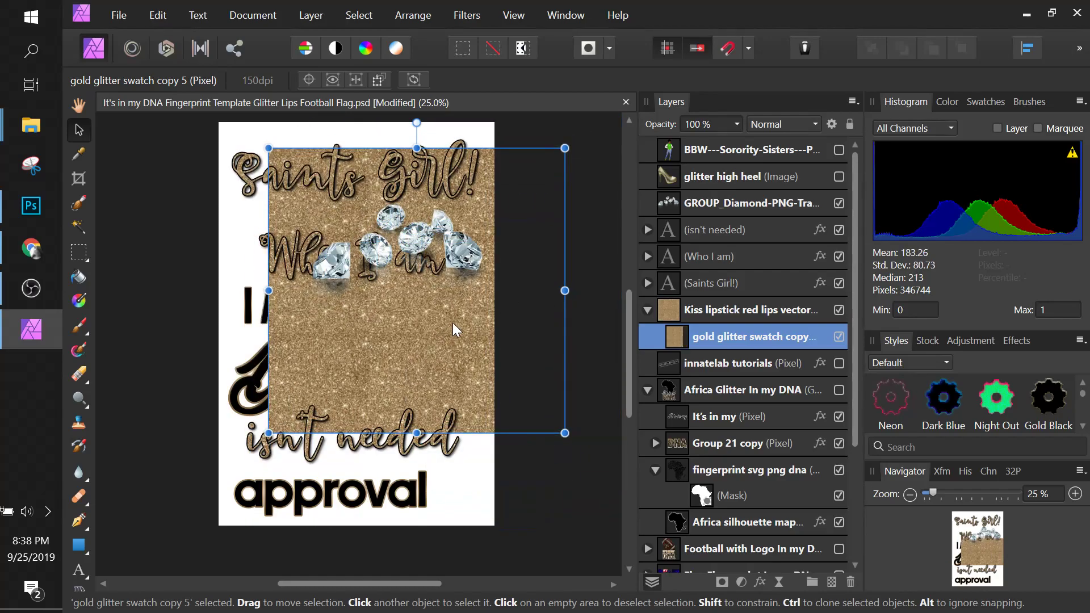
left_click(664, 311)
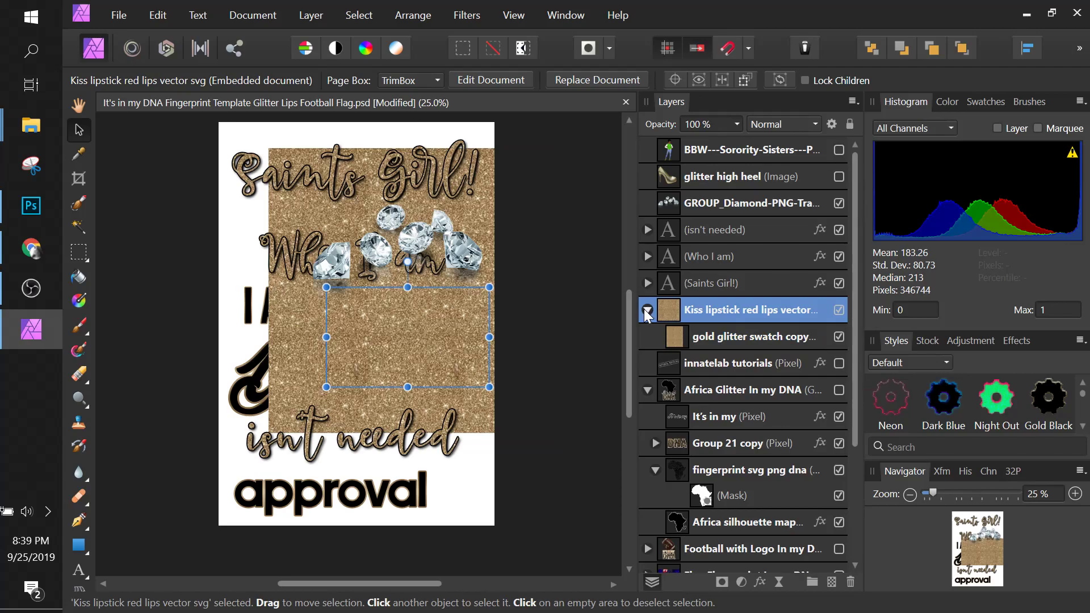
left_click(646, 310)
Undo the glitter swatch's shift and its nesting inside the lips layer
key("ctrl+z")
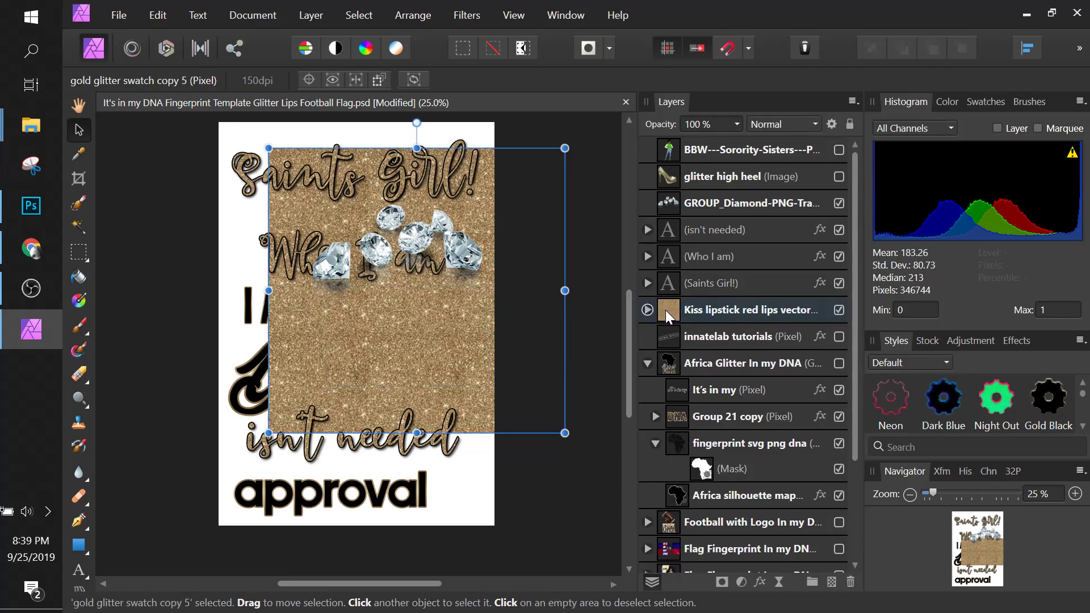
key("ctrl+z")
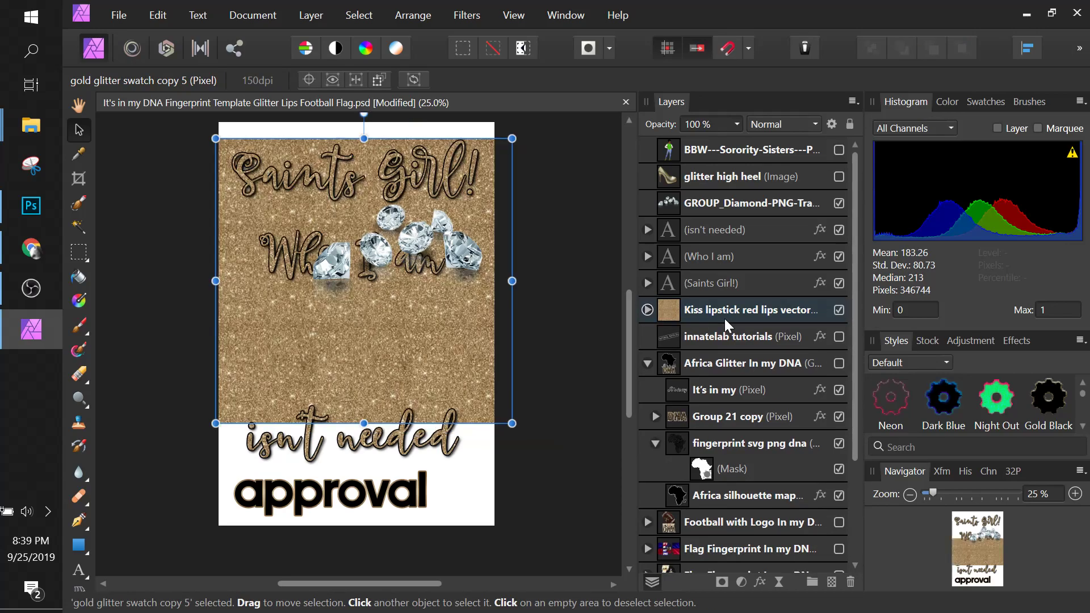
key("ctrl+z")
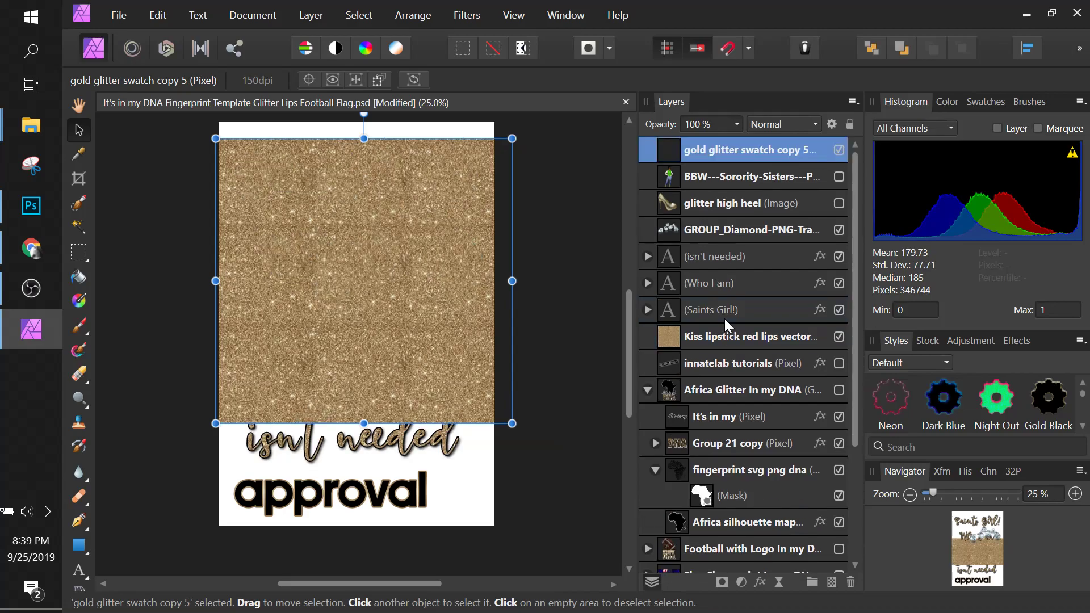
Rasterize the gold glitter swatch copy 5 layer
left_click(706, 336)
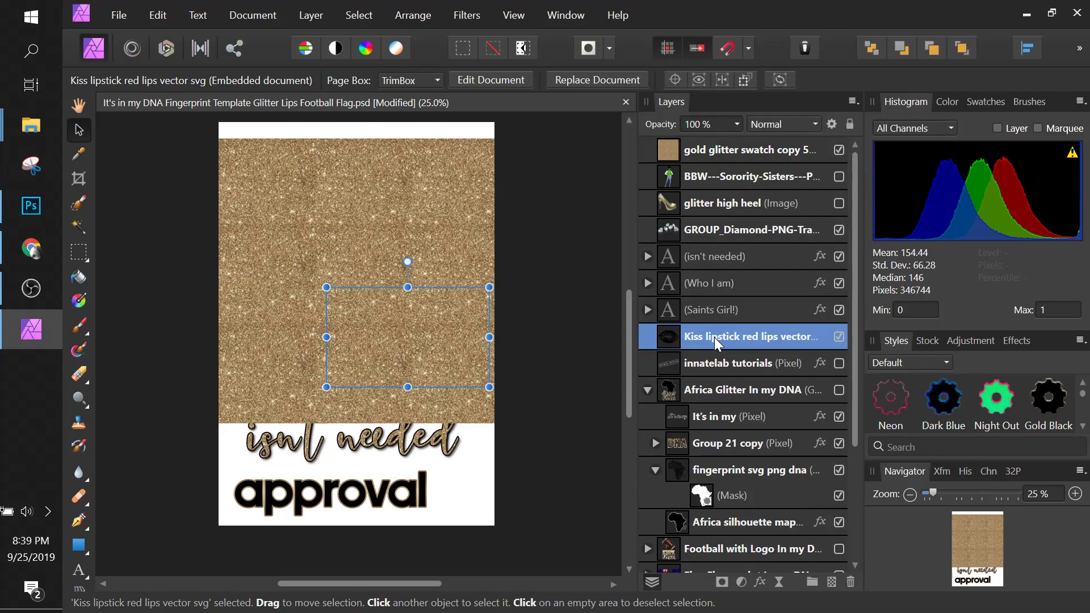
left_click(746, 150)
right_click(745, 150)
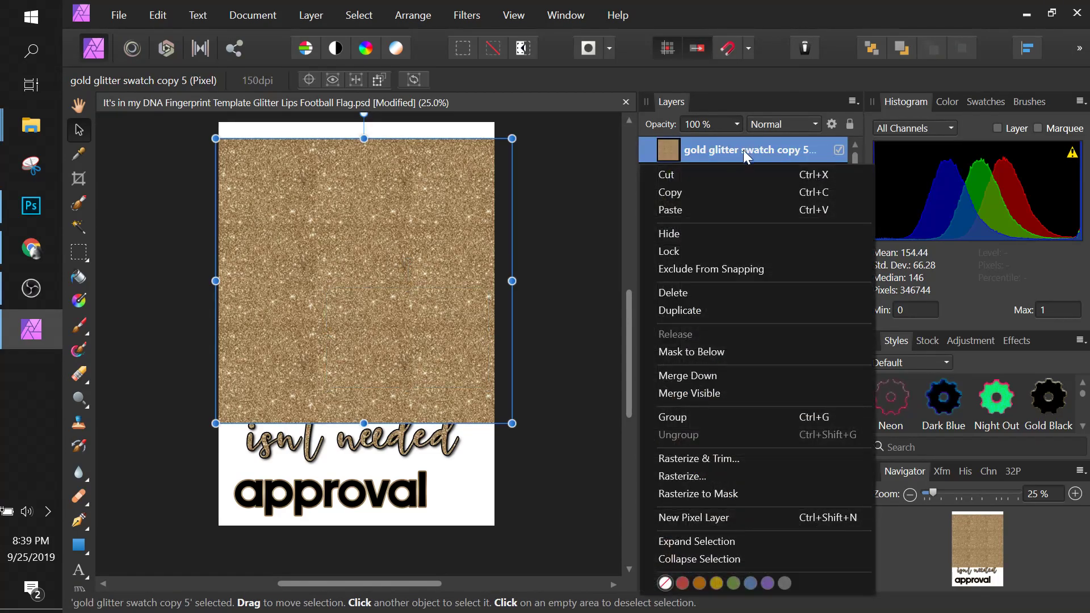
left_click(698, 475)
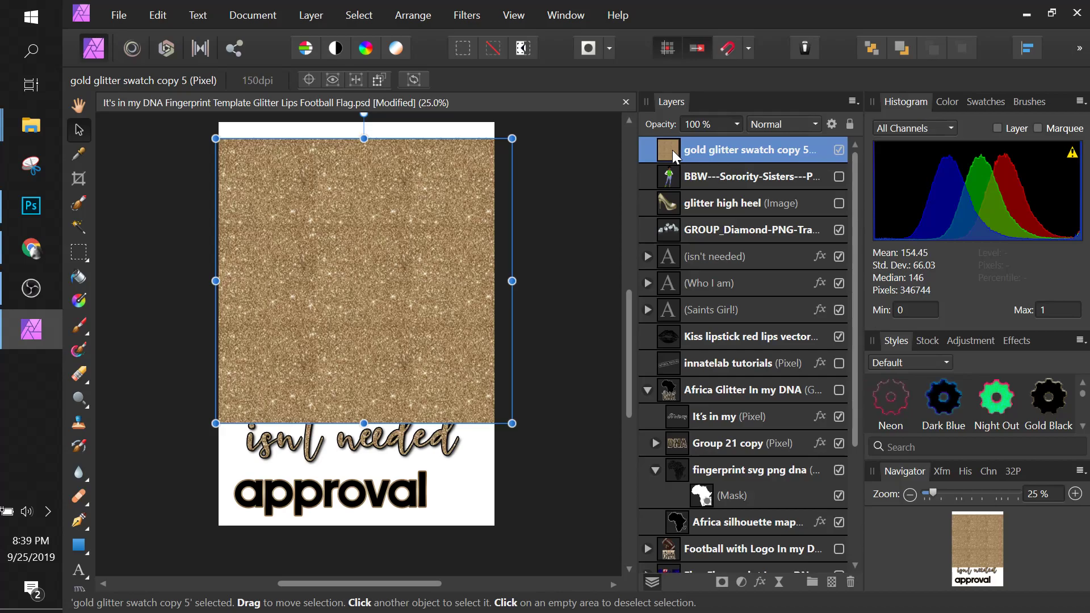
left_click_drag(755, 148, 721, 147)
Rasterize the Kiss lipstick red lips vector layer into a pixel layer
left_click(752, 344)
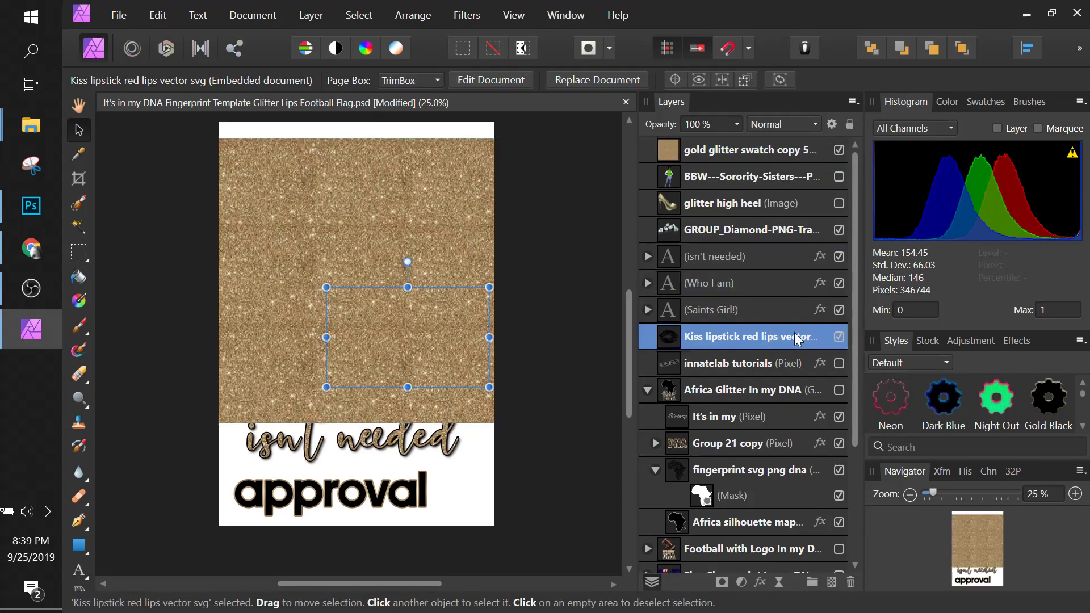
right_click(757, 336)
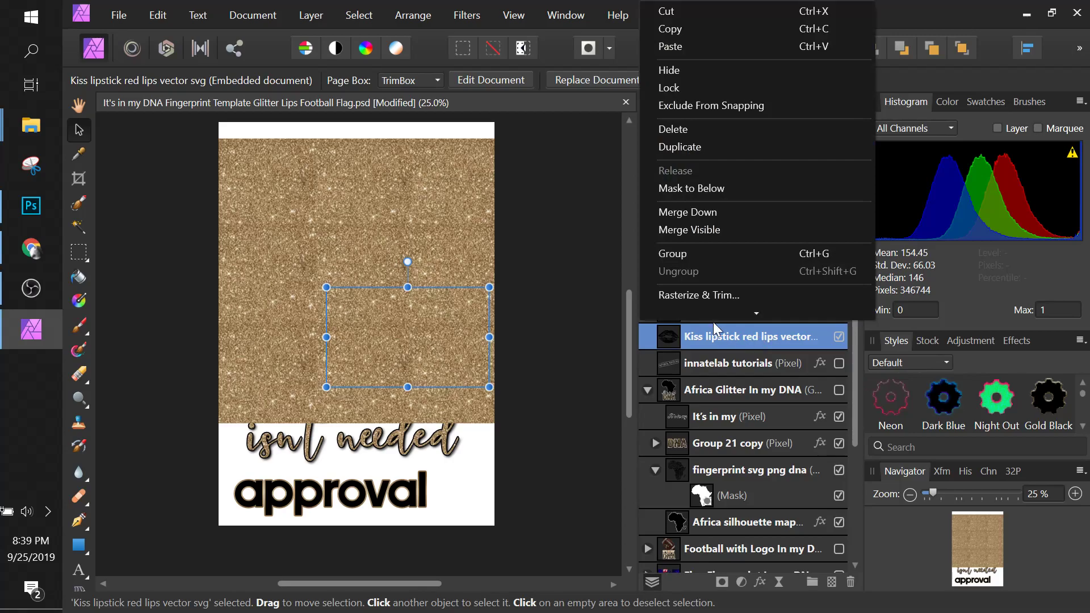
scroll(710, 296, "down", 2)
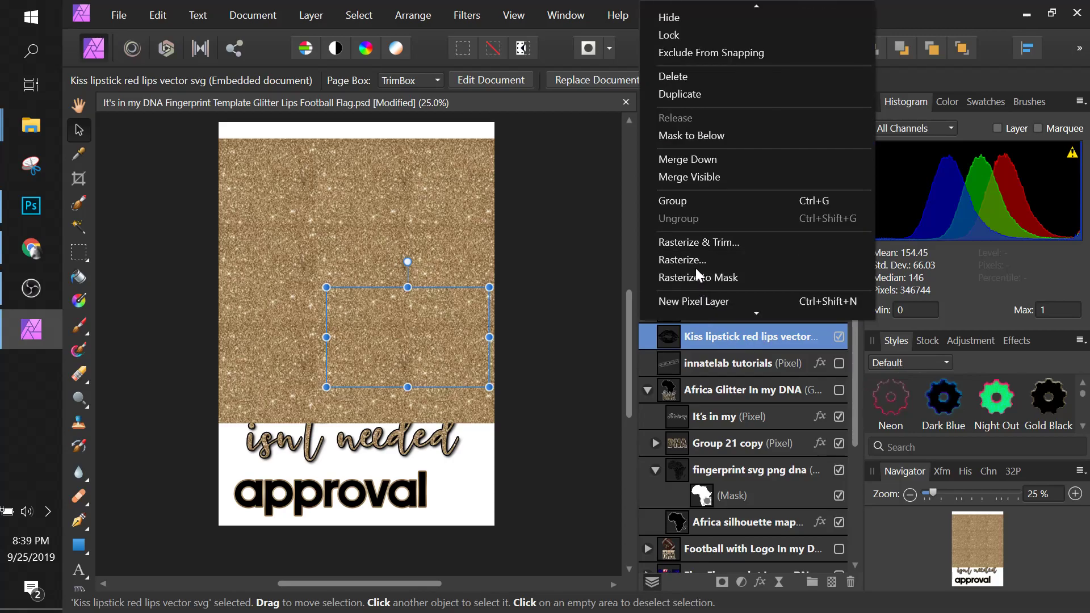
left_click(694, 265)
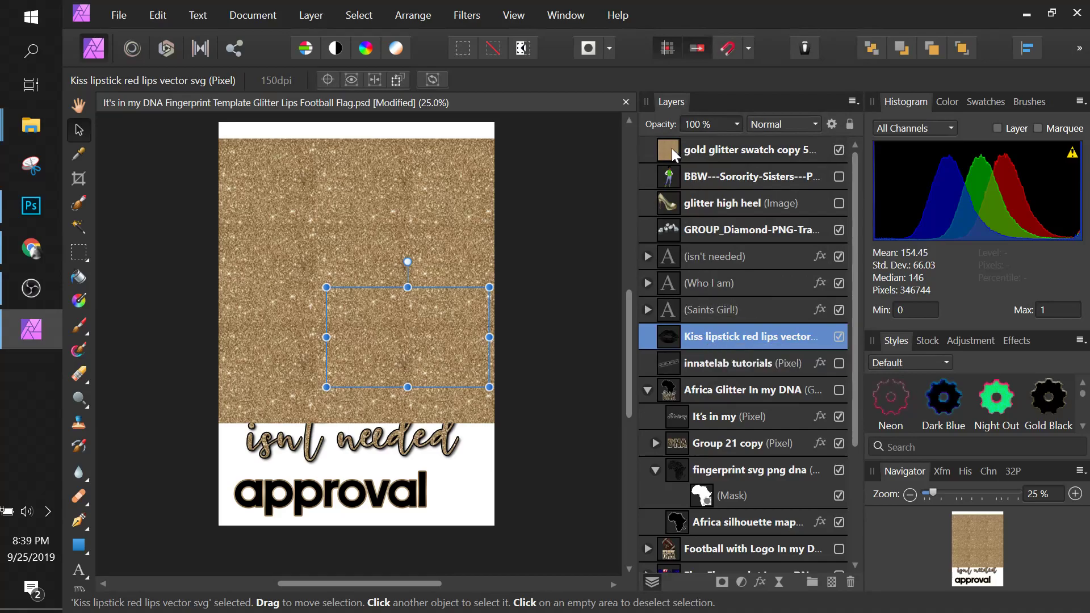
Move the gold glitter swatch below the "isn't needed" text layer, and take the "Who I am" text out of the lips layer to directly beneath the swatch
left_click_drag(666, 148, 729, 339)
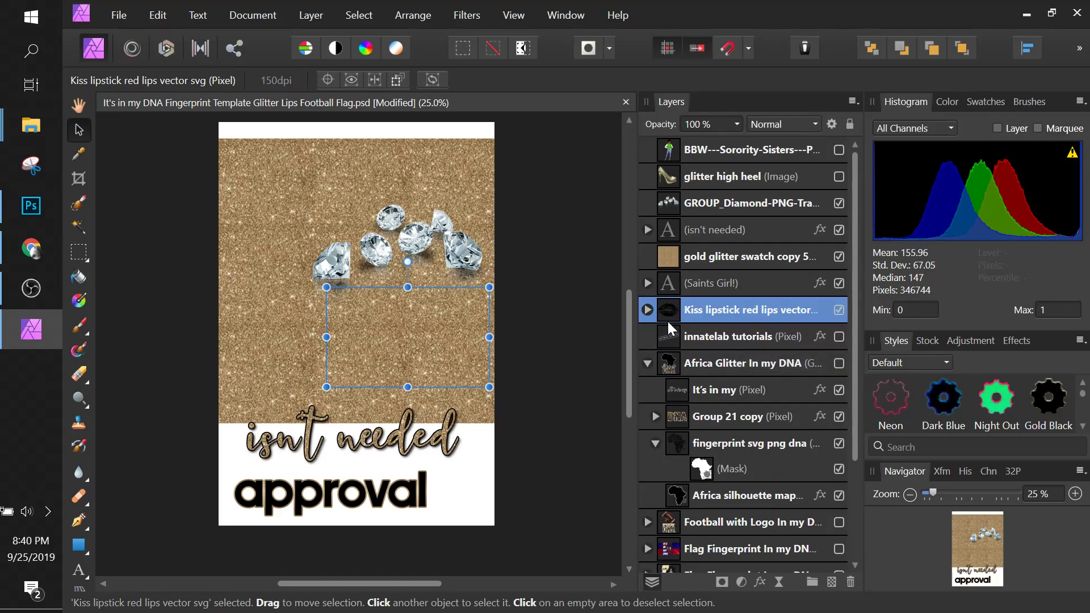
left_click(647, 310)
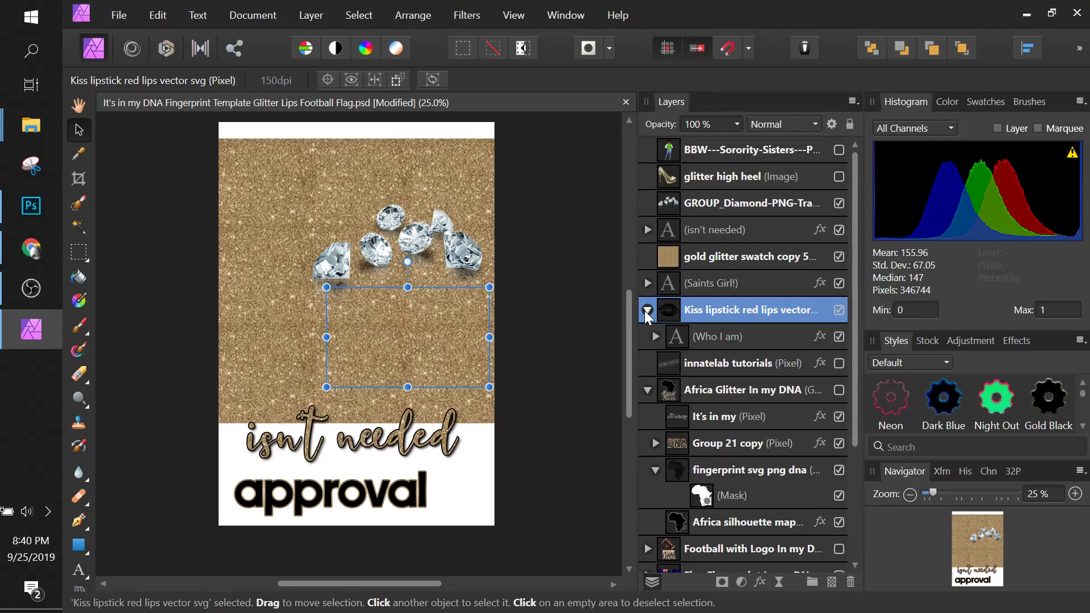
left_click(647, 310)
left_click(647, 309)
left_click(731, 338)
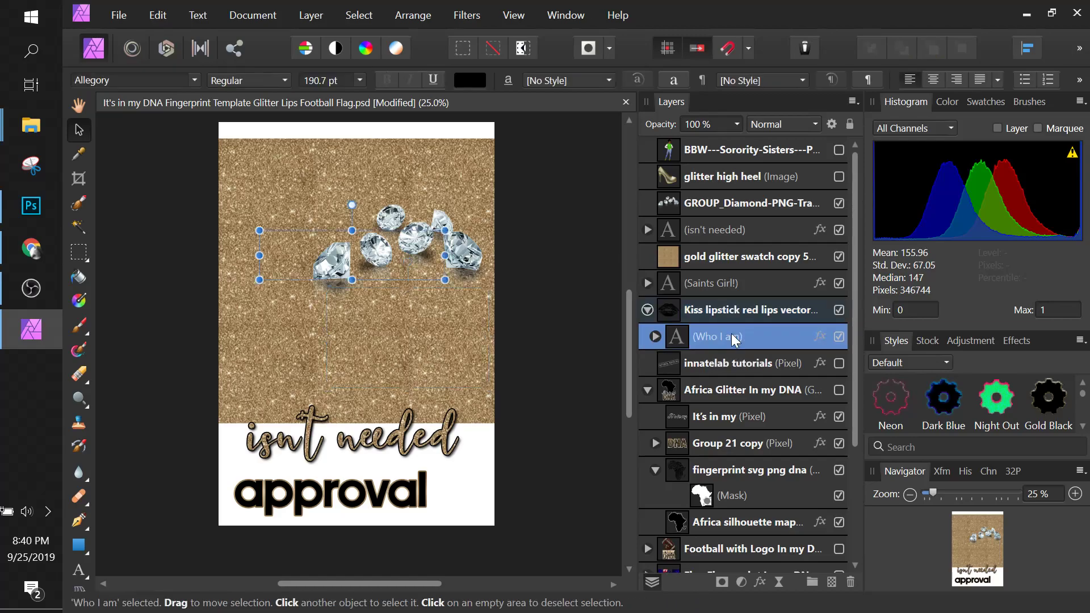
left_click_drag(729, 335, 646, 270)
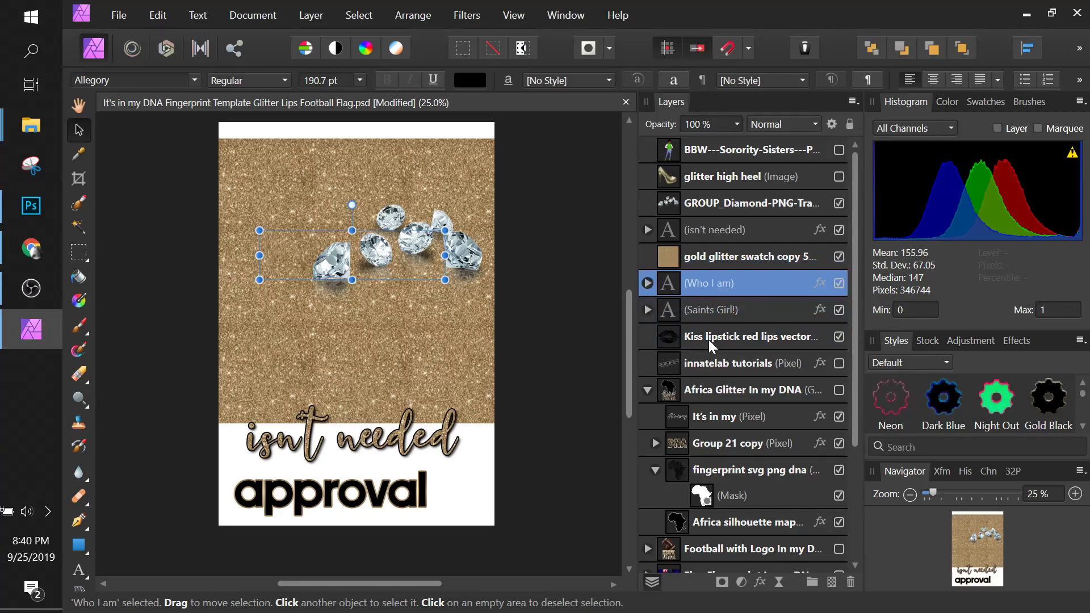
Move the Kiss lipstick red lips layer to the top of the layer stack, and place the gold glitter swatch directly above it
left_click(710, 339)
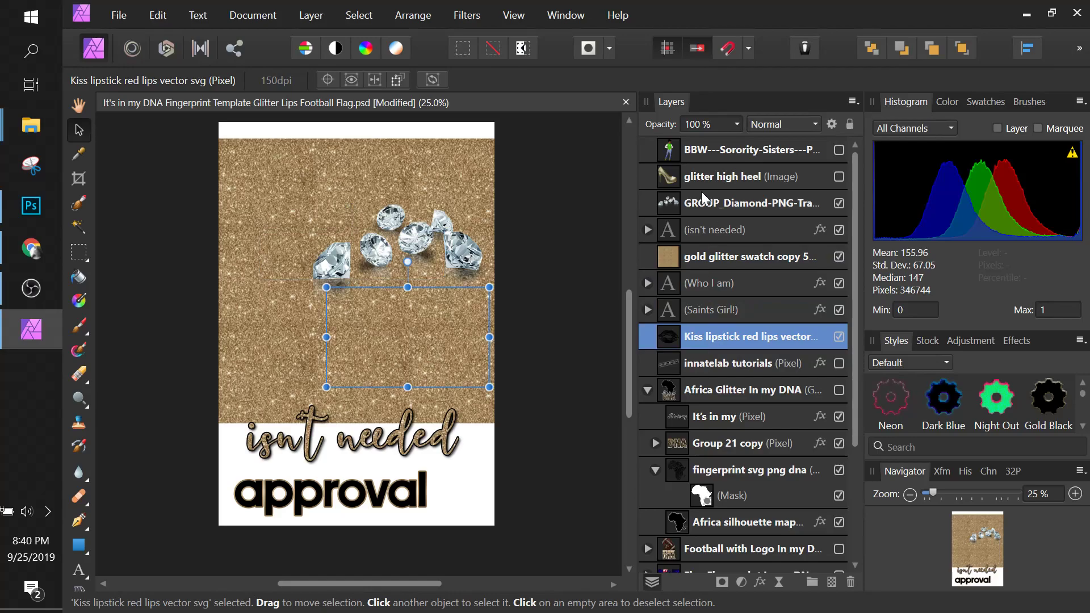
left_click(710, 252)
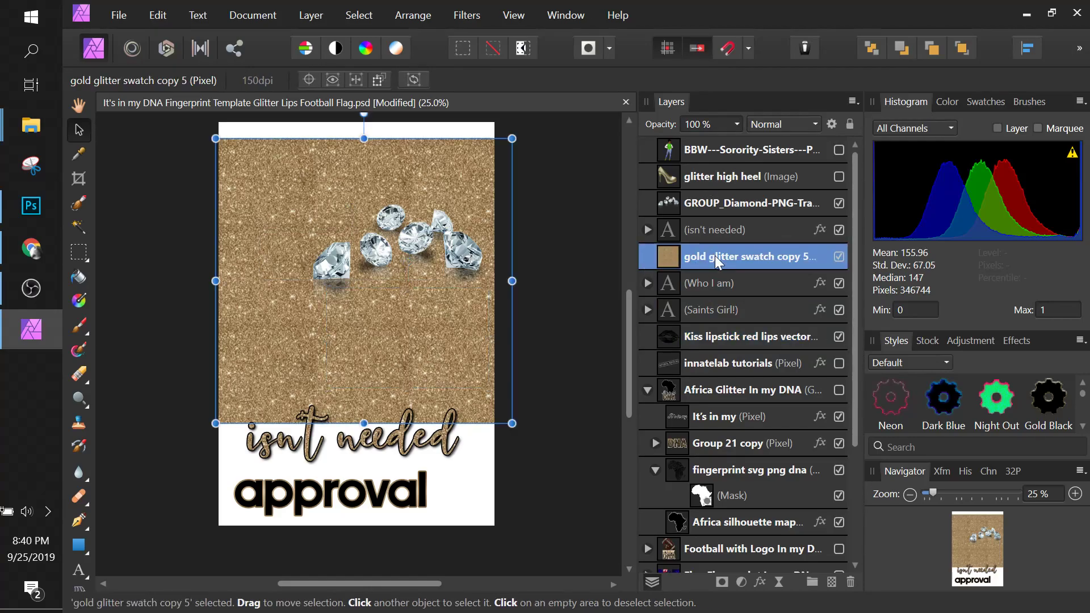
double_click(709, 336)
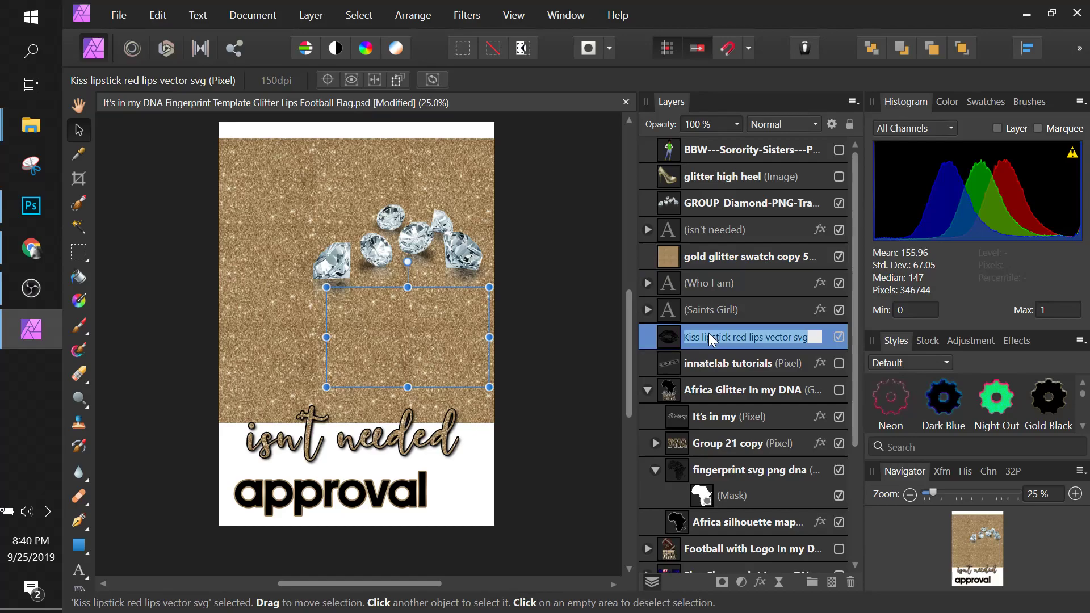
key("Escape")
left_click_drag(734, 137, 735, 142)
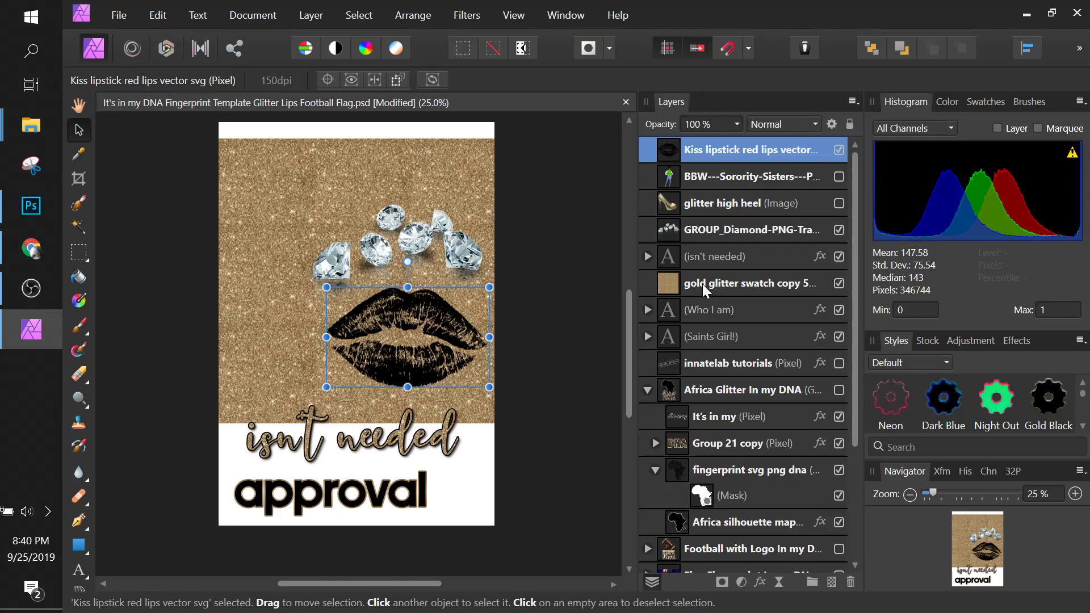
left_click_drag(704, 283, 710, 134)
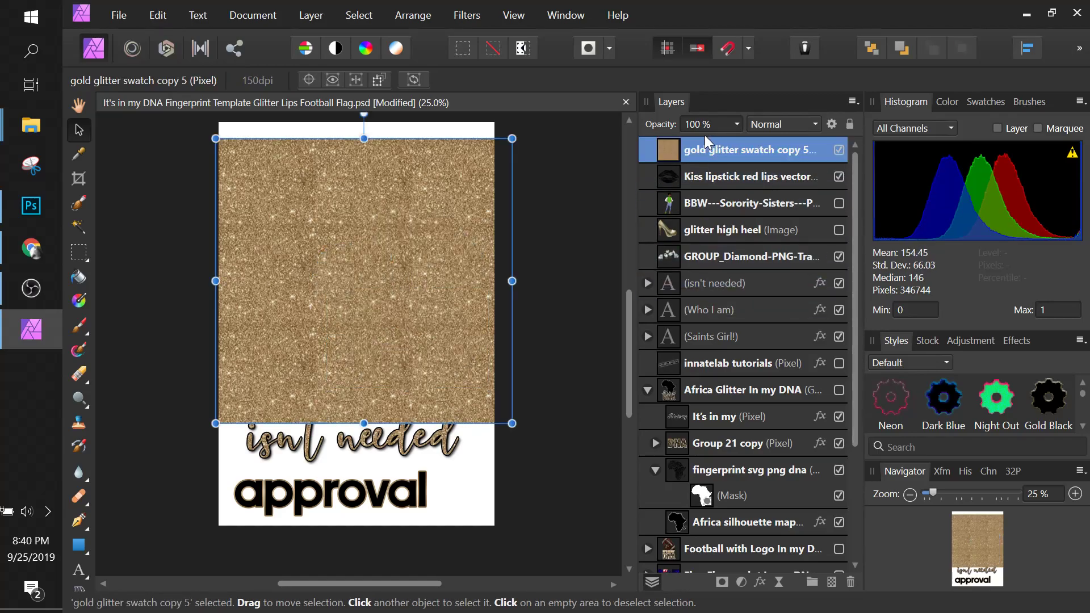
Clip the gold glitter swatch inside the Kiss lipstick red lips layer, and collapse the lips layer
left_click(839, 149)
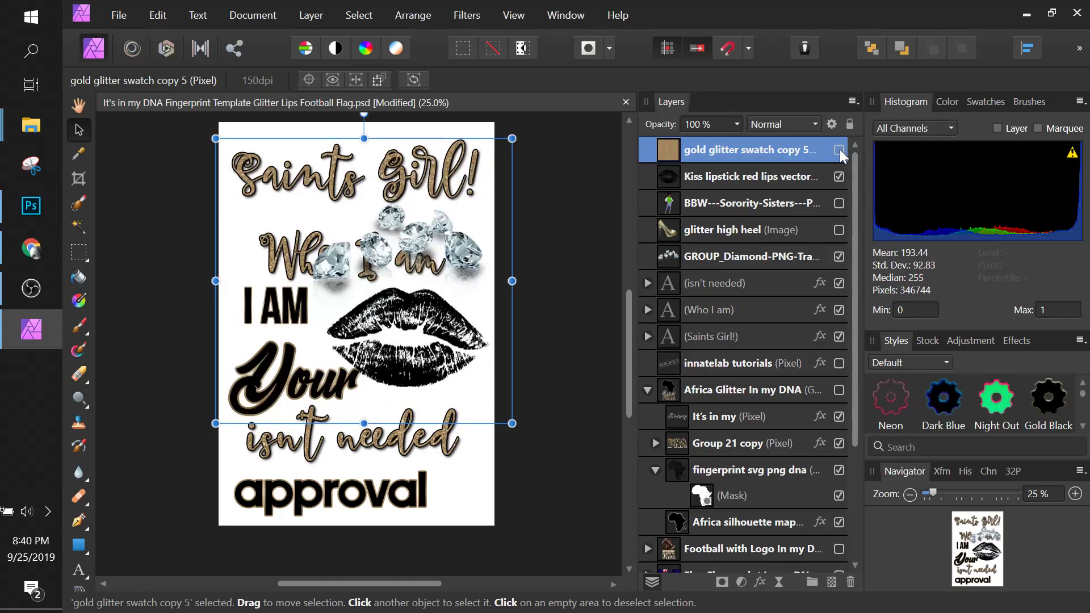
left_click(840, 149)
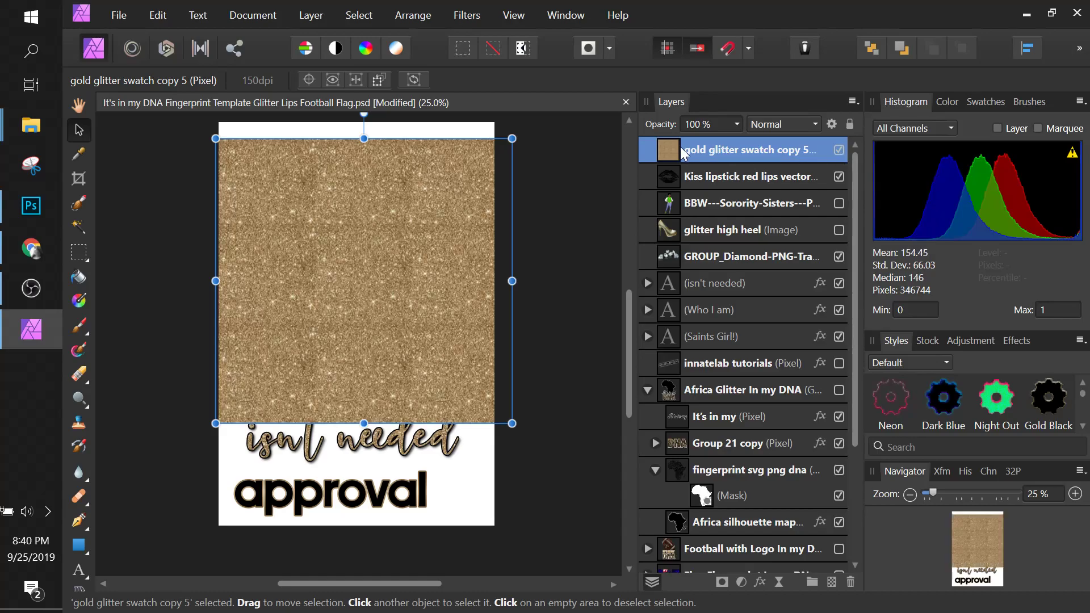
left_click_drag(665, 148, 729, 178)
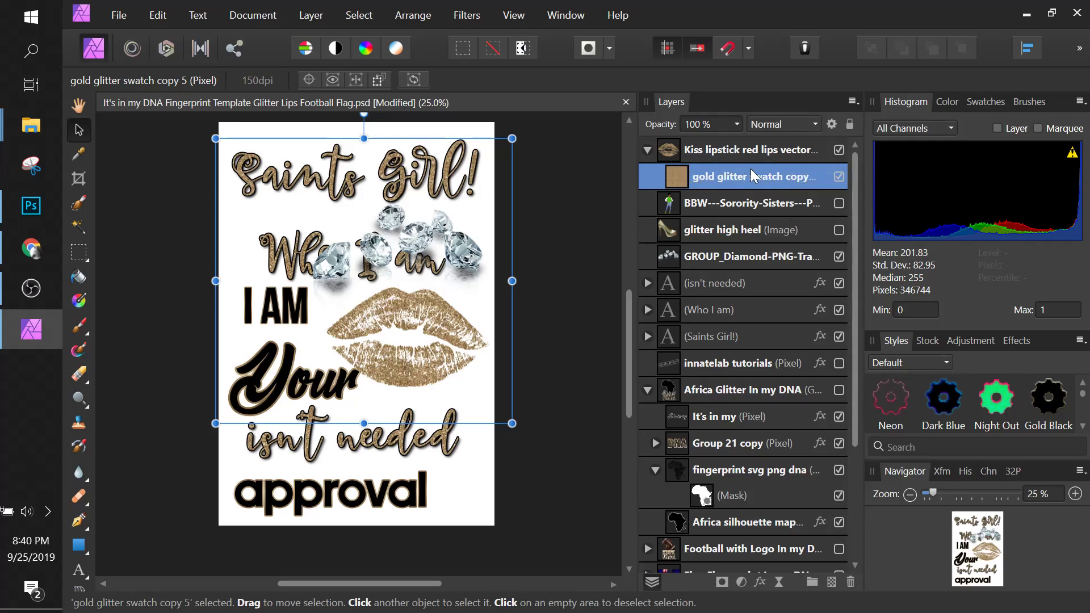
left_click(730, 156)
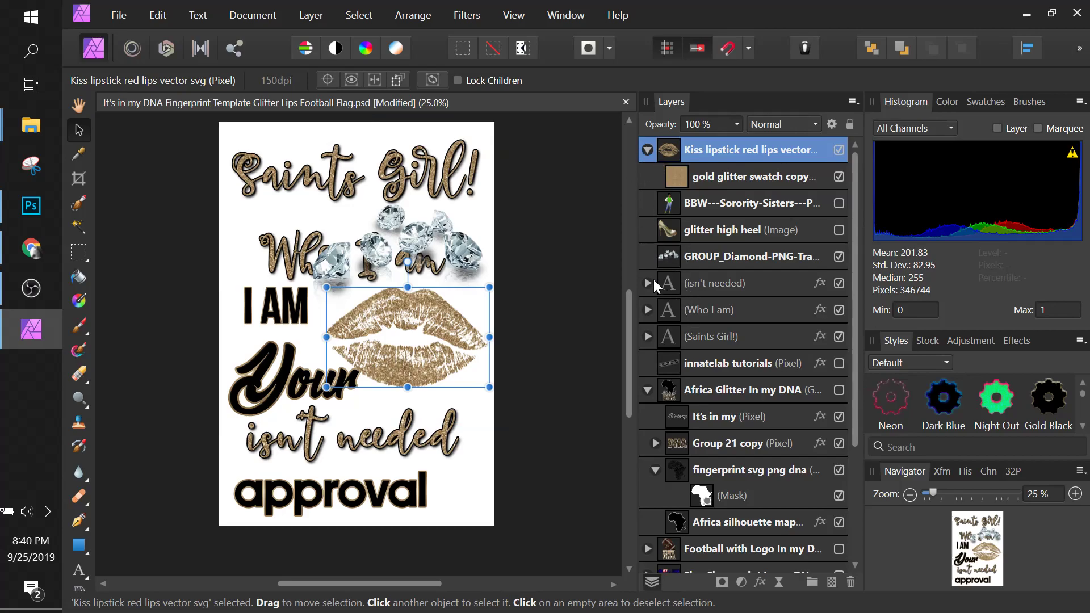
left_click(647, 148)
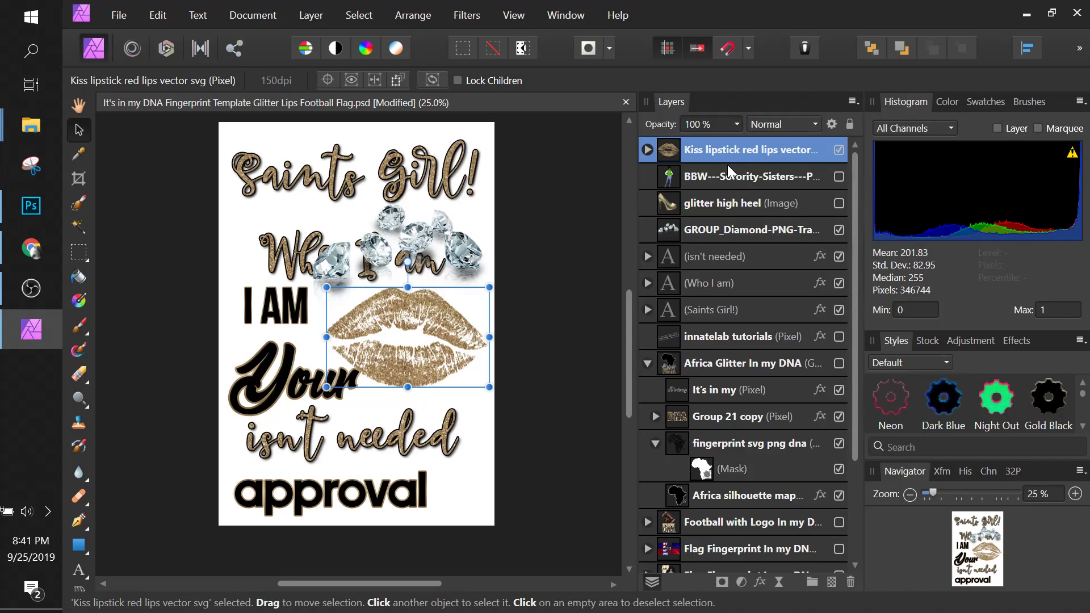
double_click(734, 151)
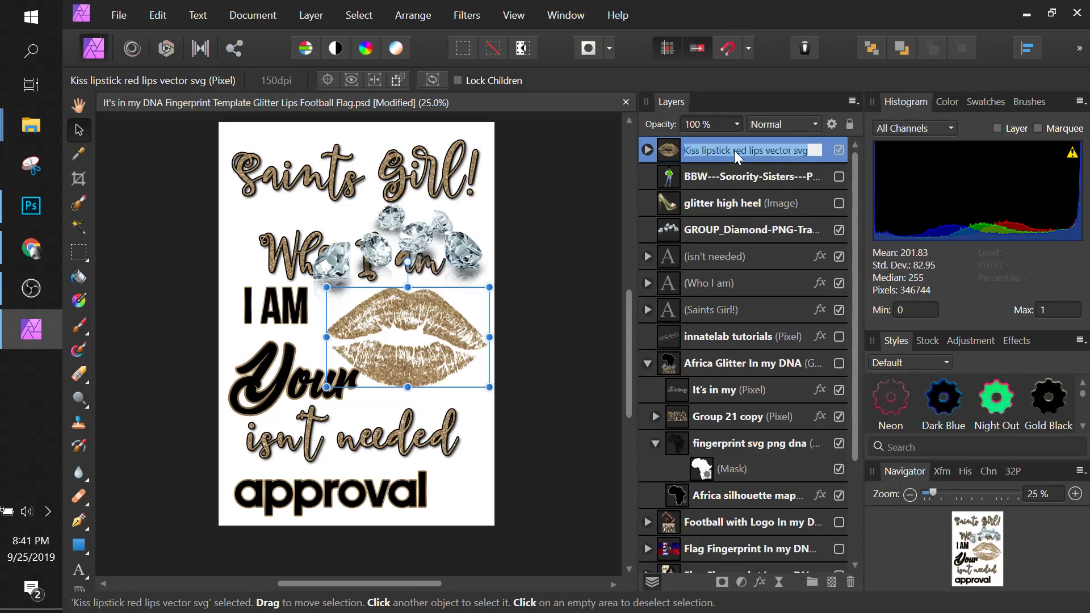
left_click(663, 147)
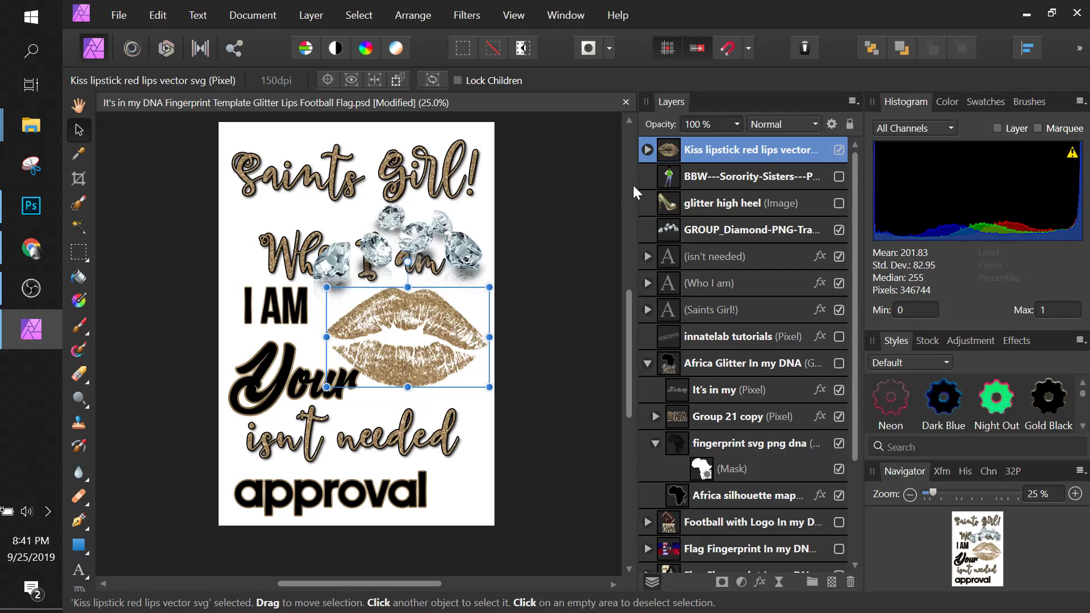
double_click(699, 148)
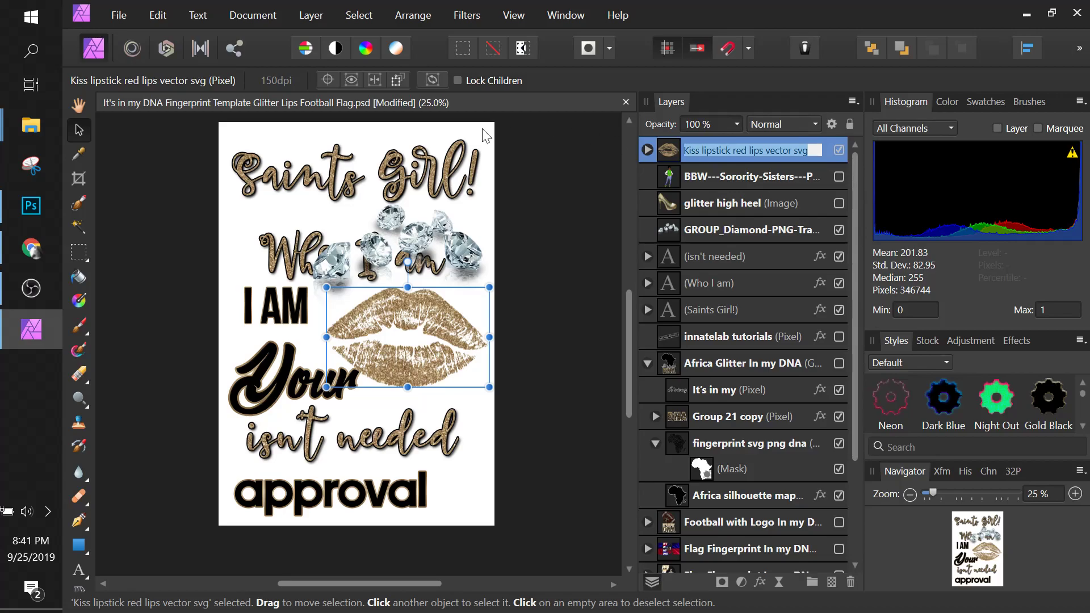
Move the "I AM" text up to just below the "Saints" word, near the page's left edge
left_click(291, 303)
right_click(292, 306)
left_click(286, 317)
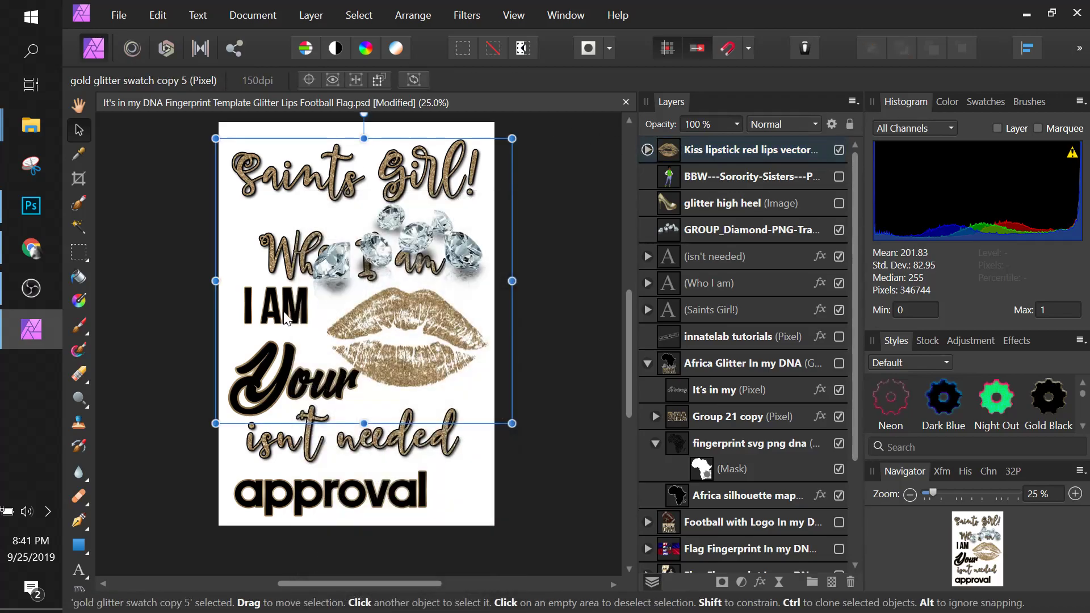
left_click(286, 317)
left_click(277, 314)
left_click_drag(275, 309, 264, 225)
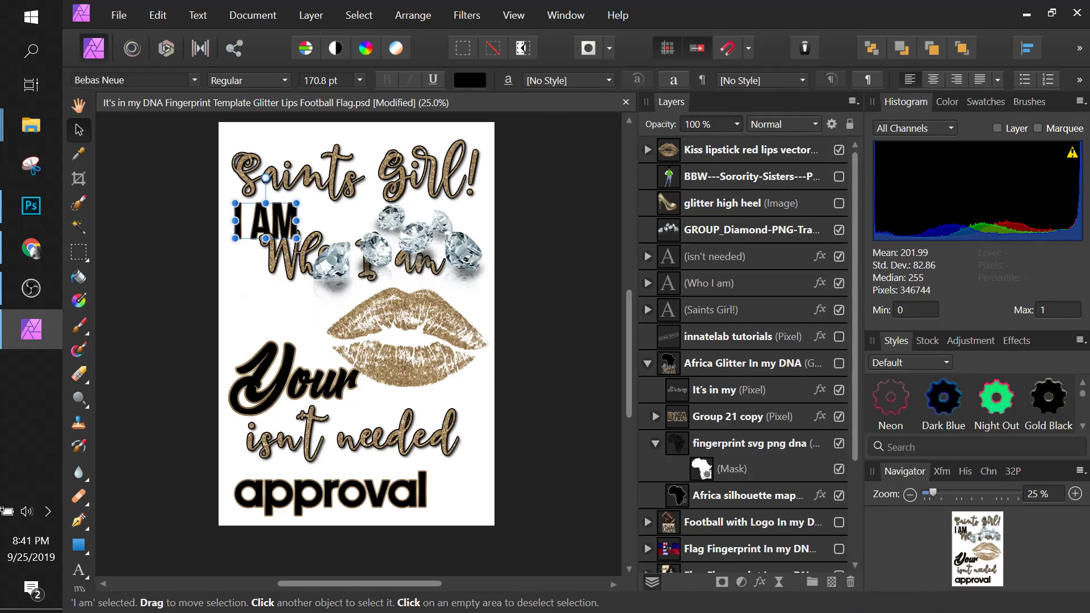
Show the glitter high heel image and shift it slightly down and left, so its toe overlaps the lips
key("alt+Tab")
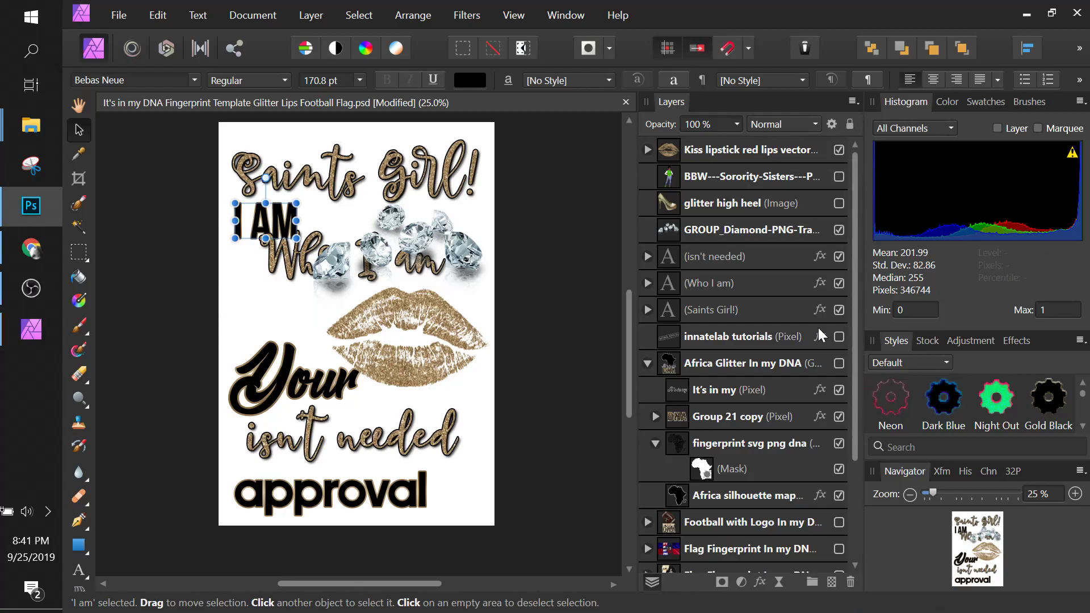
left_click(645, 203)
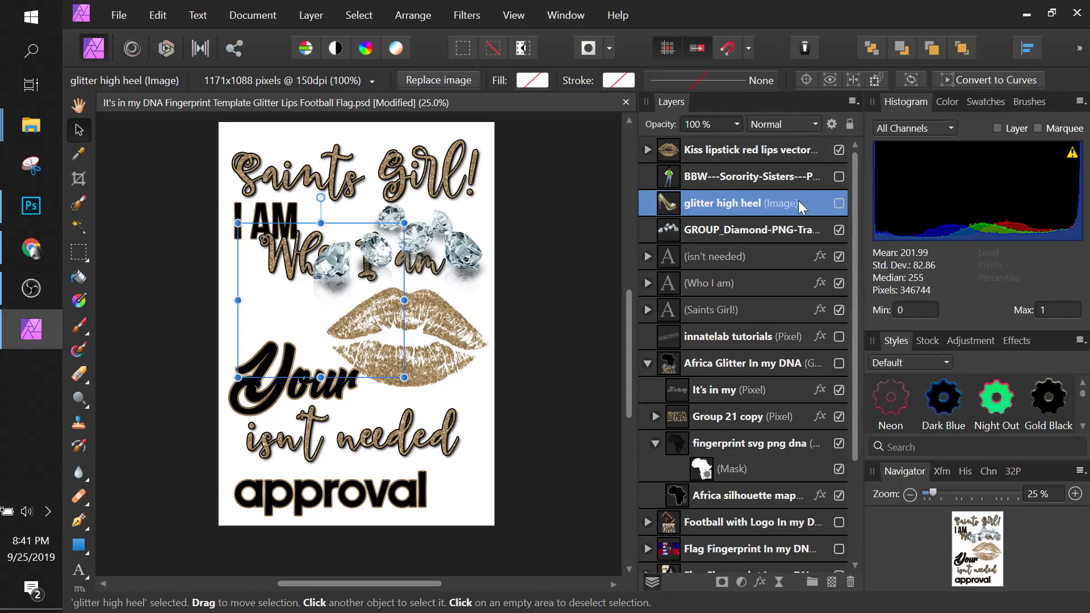
left_click(838, 203)
left_click_drag(335, 306, 311, 331)
Rotate the glitter lips slightly clockwise, shift them a little right, and move their layer directly beneath the glitter high heel layer
right_click(454, 318)
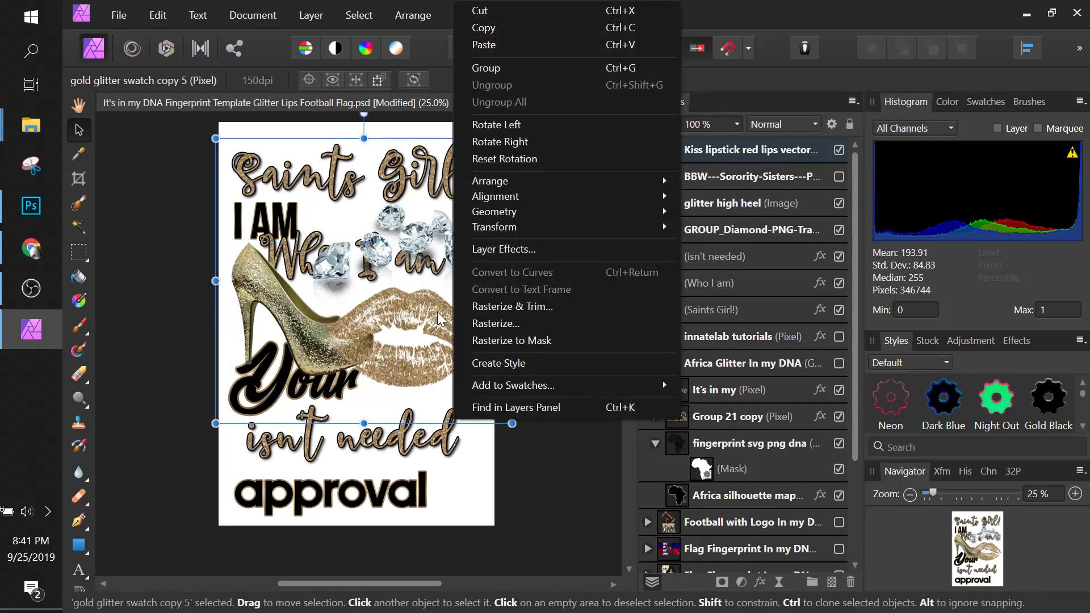
left_click(437, 312)
left_click(544, 353)
left_click(479, 339)
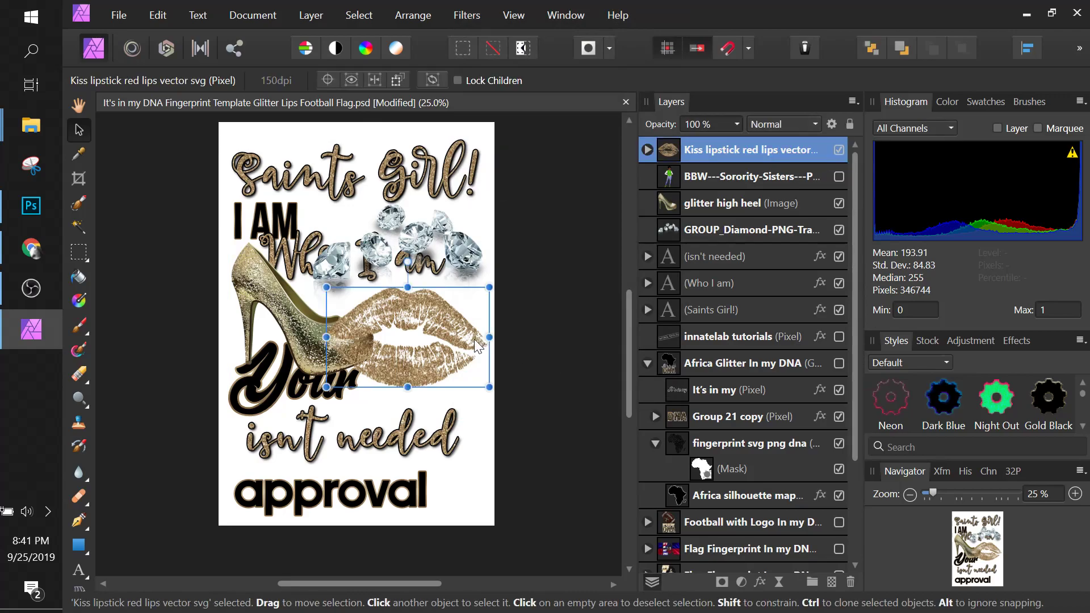
left_click_drag(494, 281, 509, 302)
mouse_move(433, 323)
left_mouse_down()
mouse_move(445, 369)
mouse_move(445, 322)
left_mouse_up()
left_click_drag(721, 152, 648, 210)
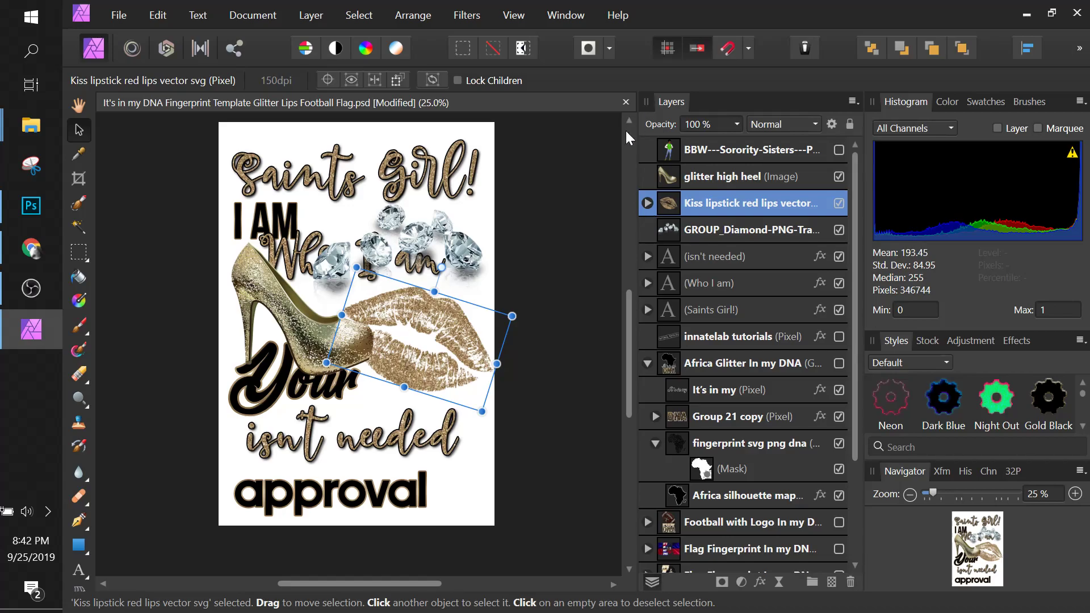
Move the GROUP_Diamond image layer directly below the "Saints Girl!" text layer so the diamonds sit behind the lettering
right_click(476, 256)
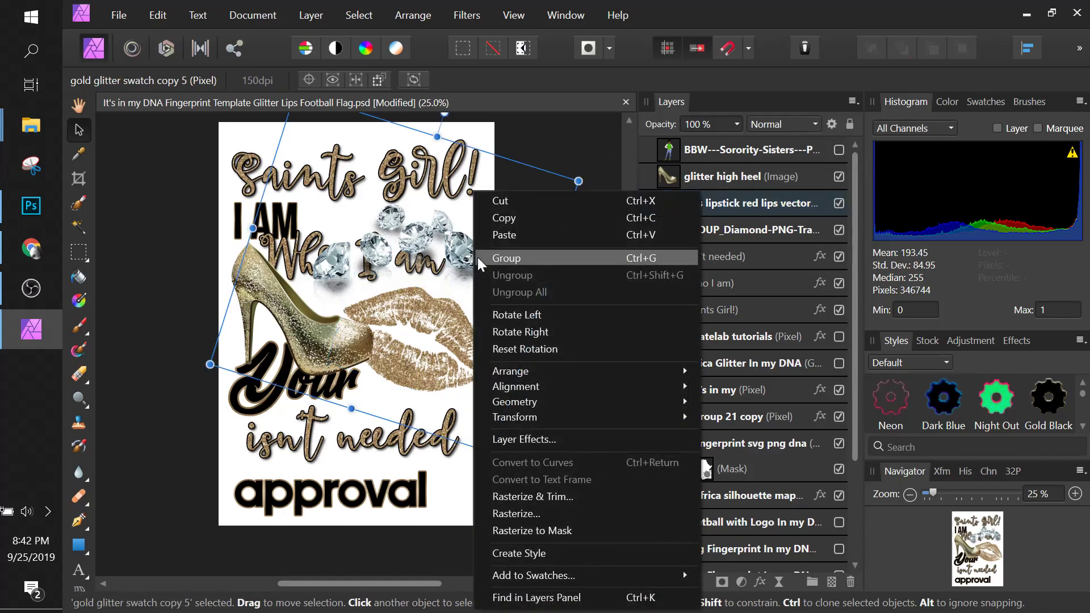
left_click(449, 241)
left_click(536, 131)
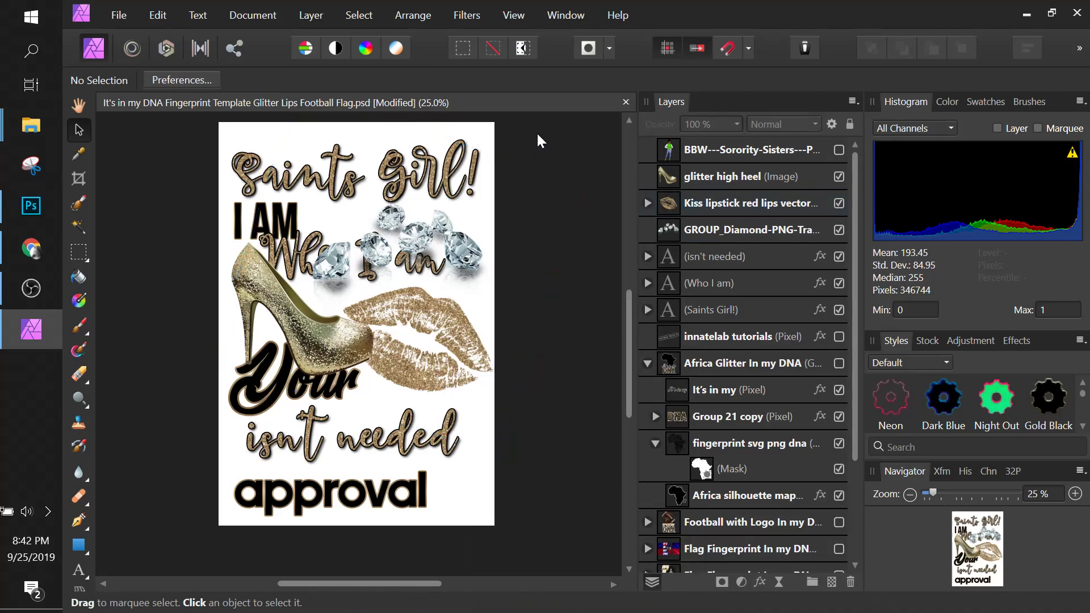
left_click(458, 250)
left_click_drag(758, 229, 750, 312)
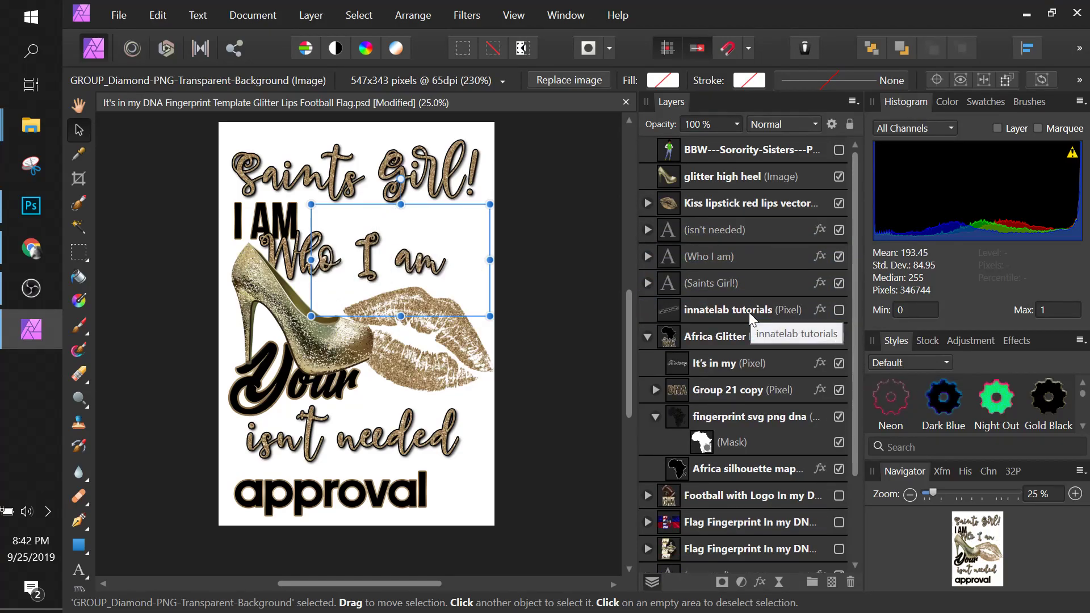
key("ctrl+z")
left_click_drag(709, 231, 640, 327)
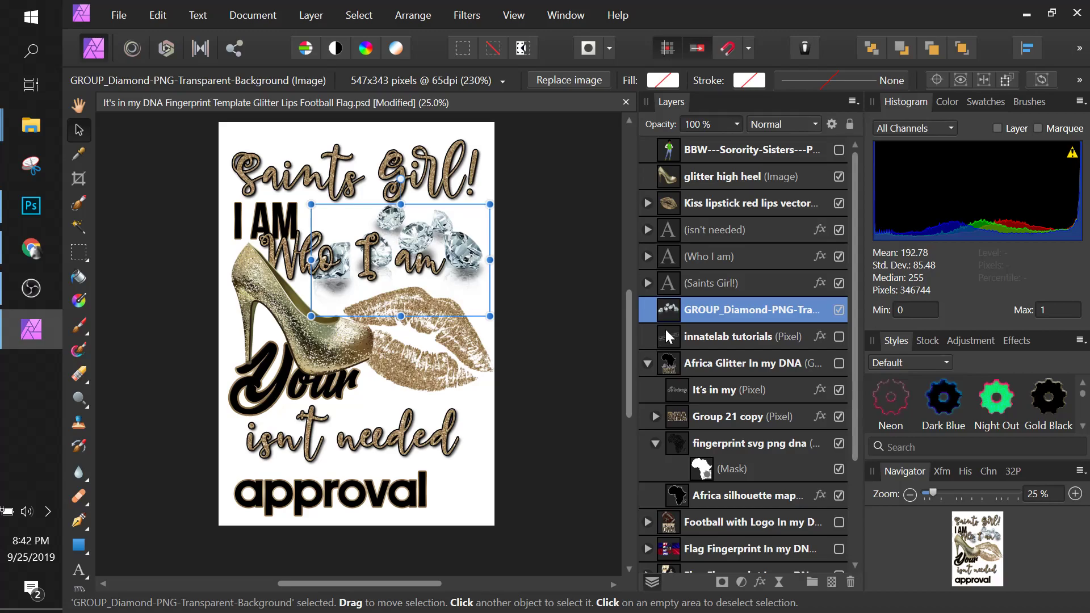
Move the "Who I am" text right to just above the lips, and shift the diamonds slightly up behind it
left_click(427, 271)
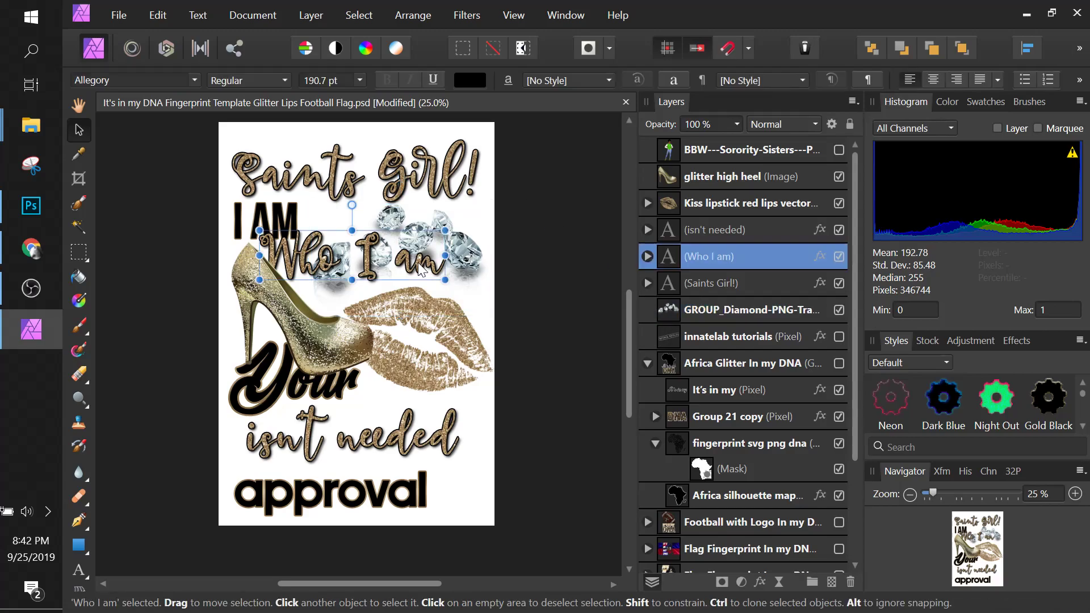
left_click_drag(455, 274, 458, 274)
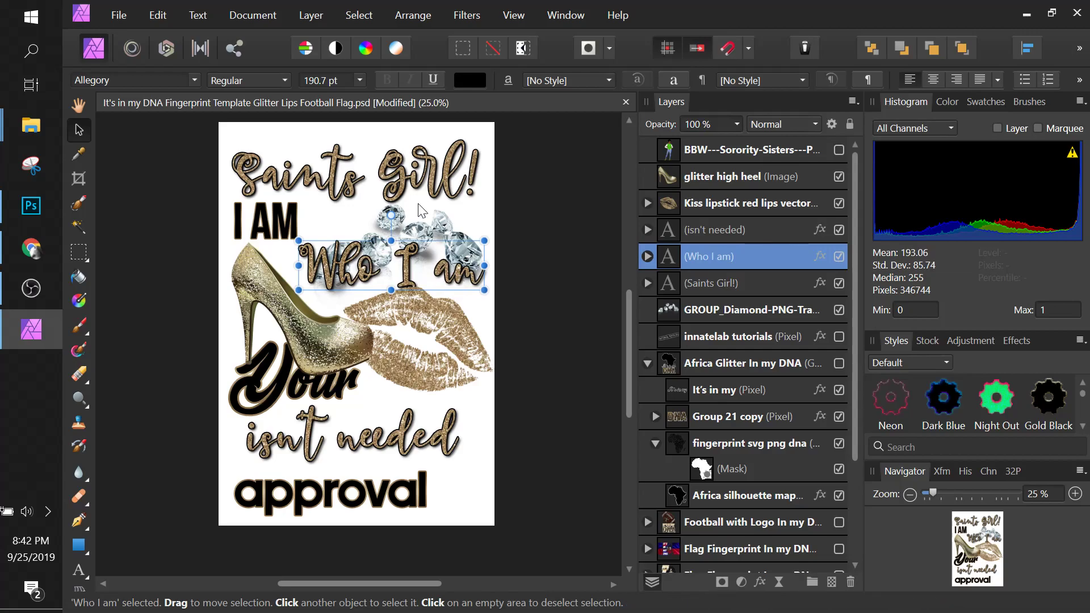
left_click(449, 214)
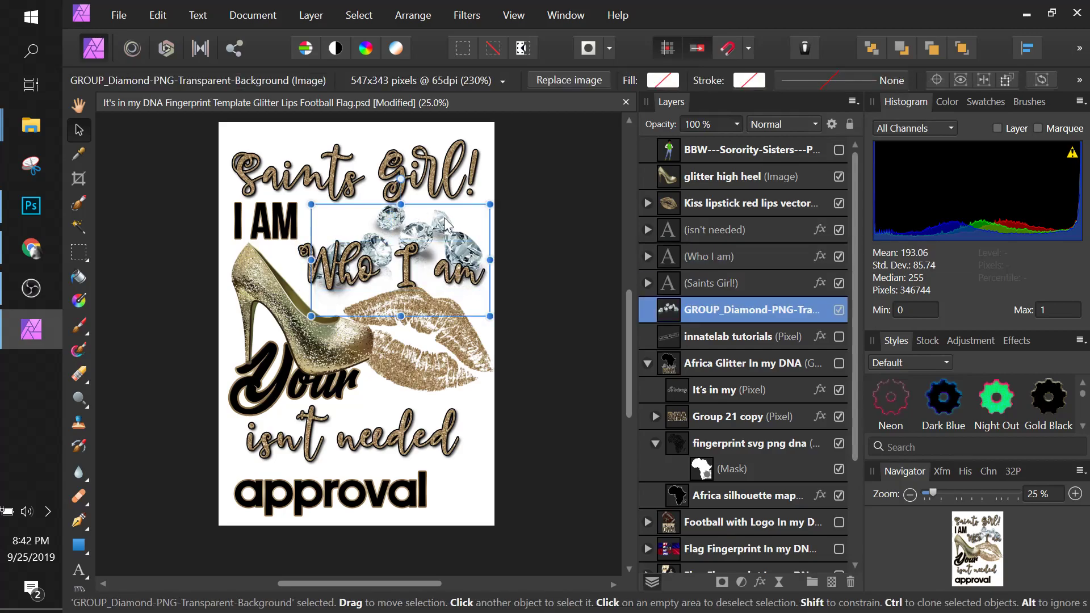
left_click_drag(445, 205, 443, 202)
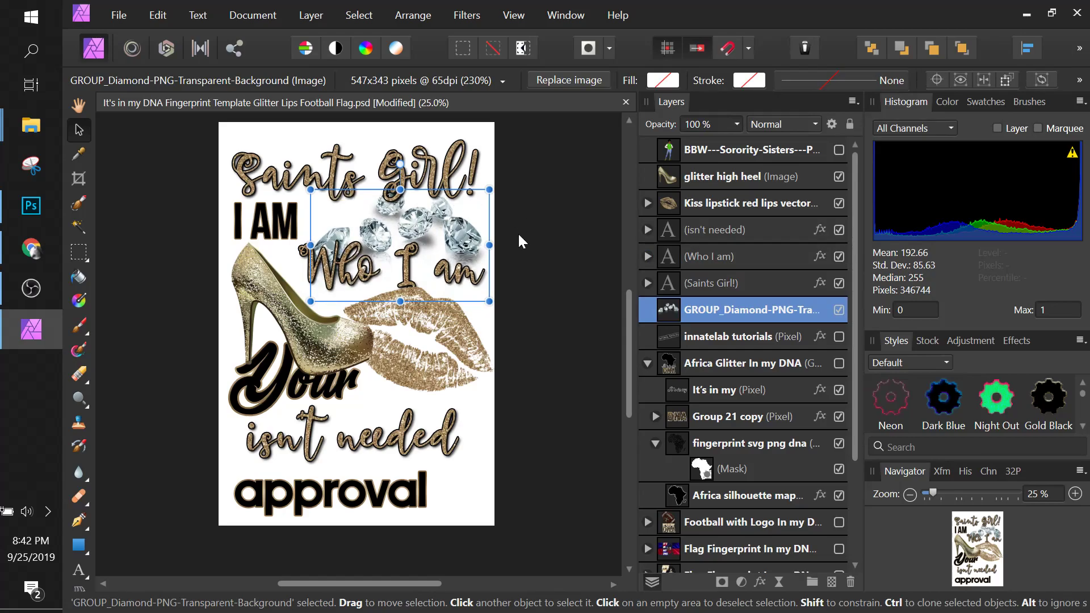
Move the "isn't needed" text down the page, and place the "approval" text above it, to the lower right of "Your"
left_click(316, 397)
right_click(316, 397)
key("Escape")
left_click(262, 417)
left_click(264, 397)
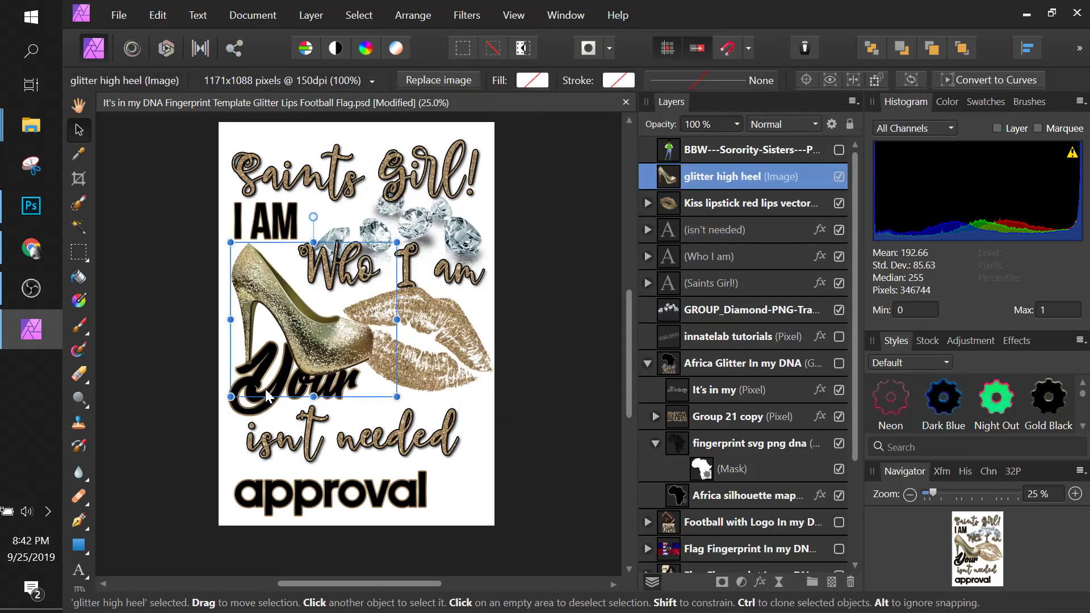
left_click(266, 412)
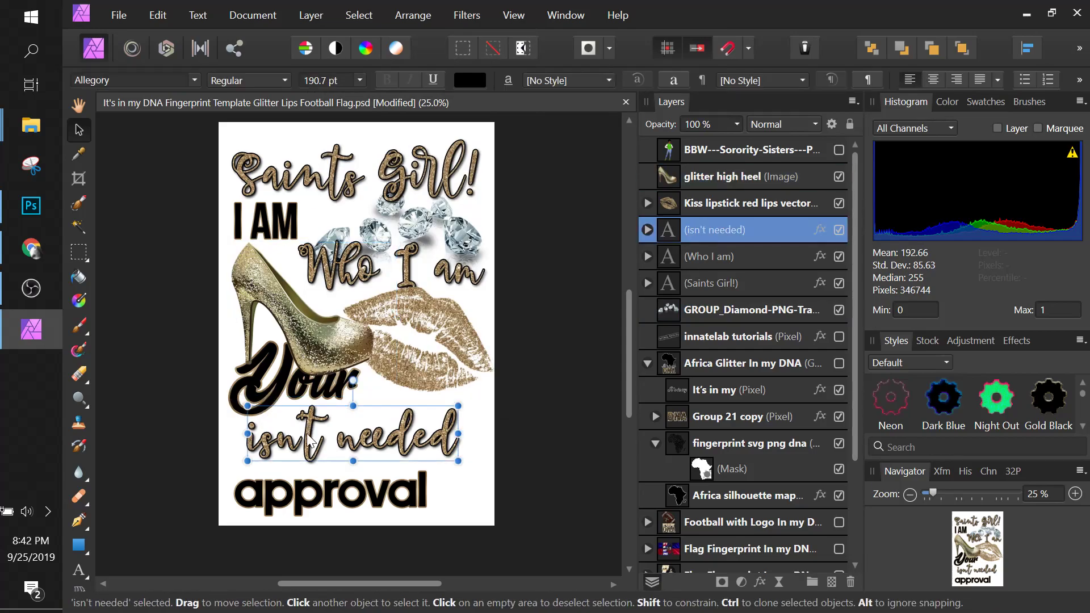
left_click_drag(311, 440, 306, 471)
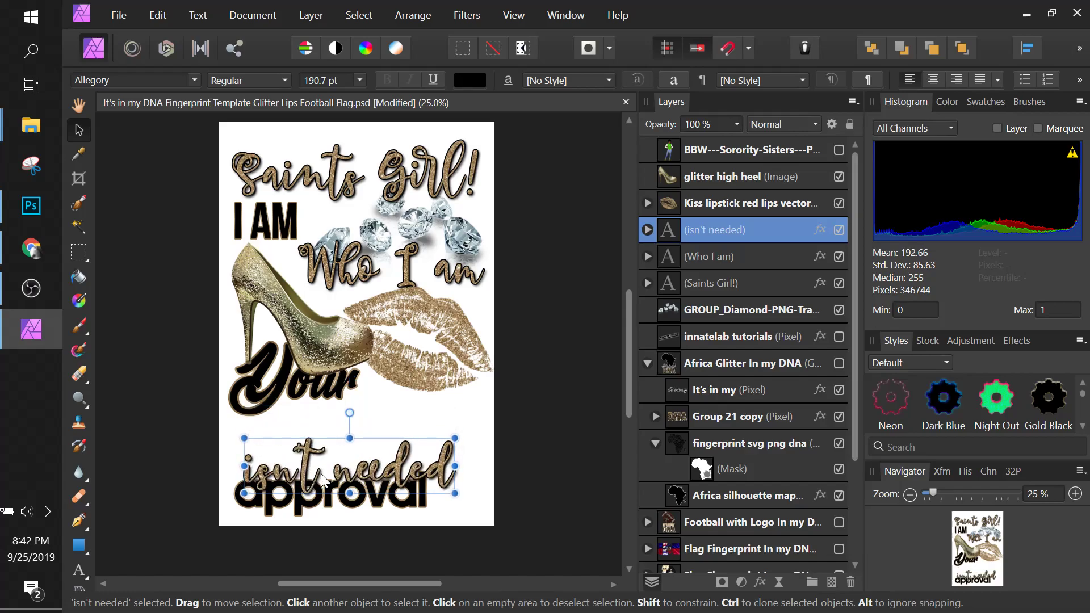
left_click_drag(348, 514, 406, 440)
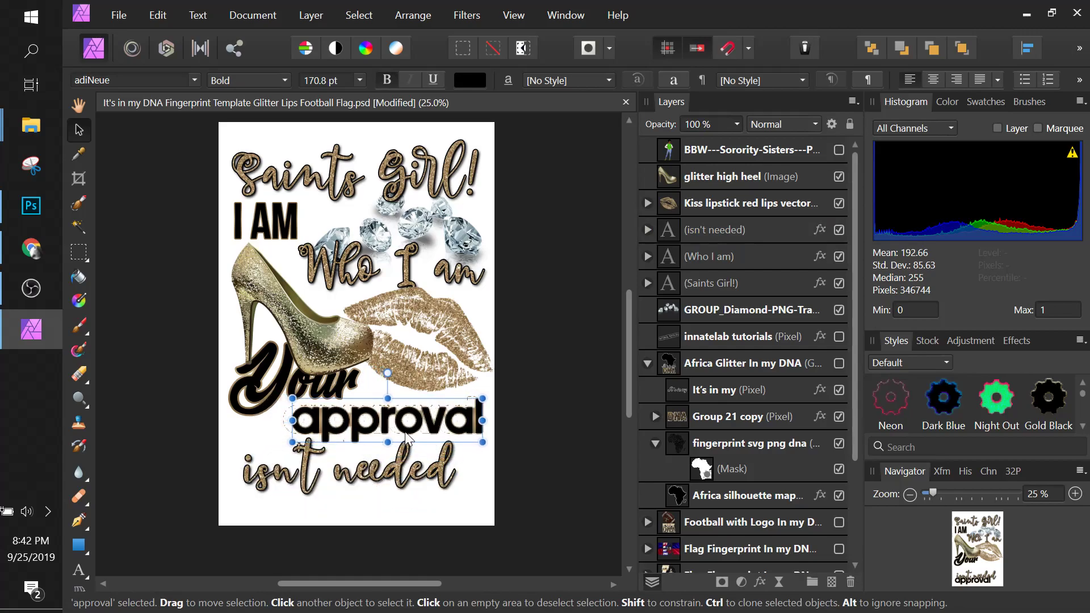
Move the "Your" text down to meet "approval", and nudge the "isn't needed" text slightly down and right
left_click(283, 391)
left_click(262, 414)
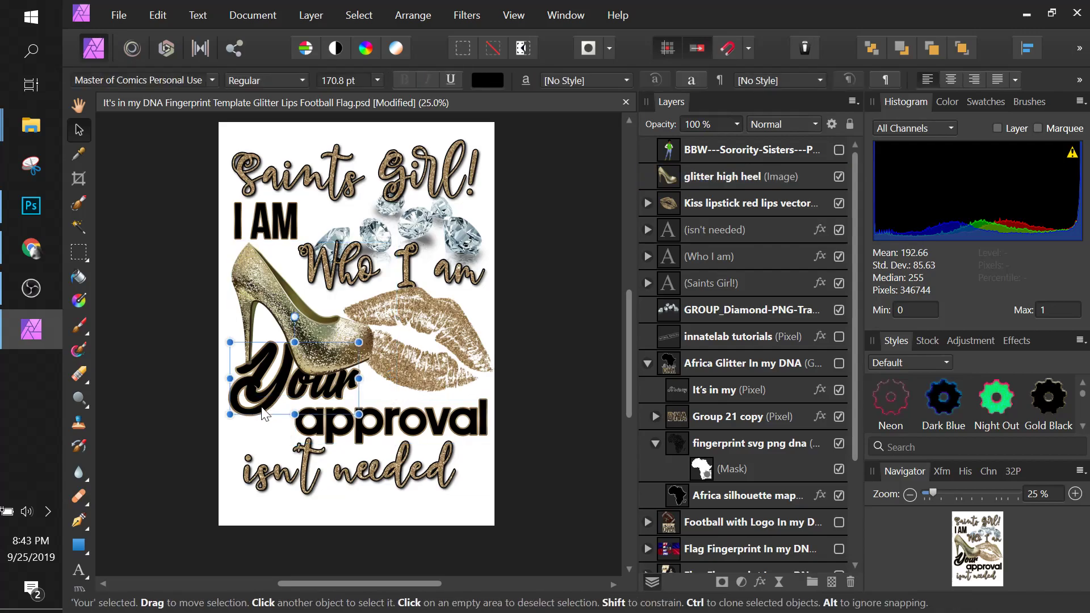
left_click_drag(263, 414, 261, 426)
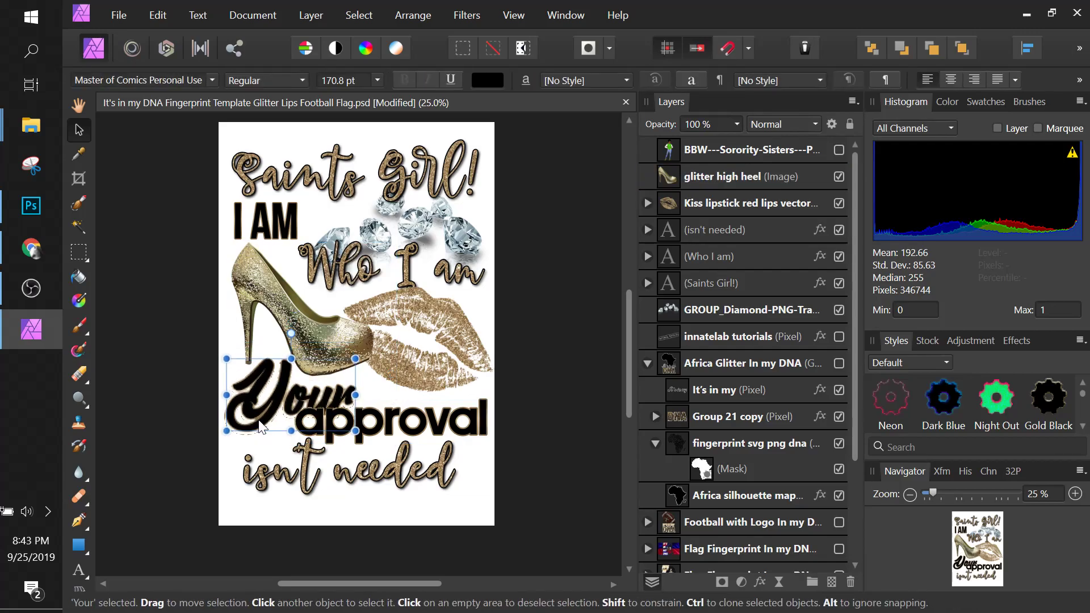
left_click(404, 477)
left_click_drag(396, 474, 401, 482)
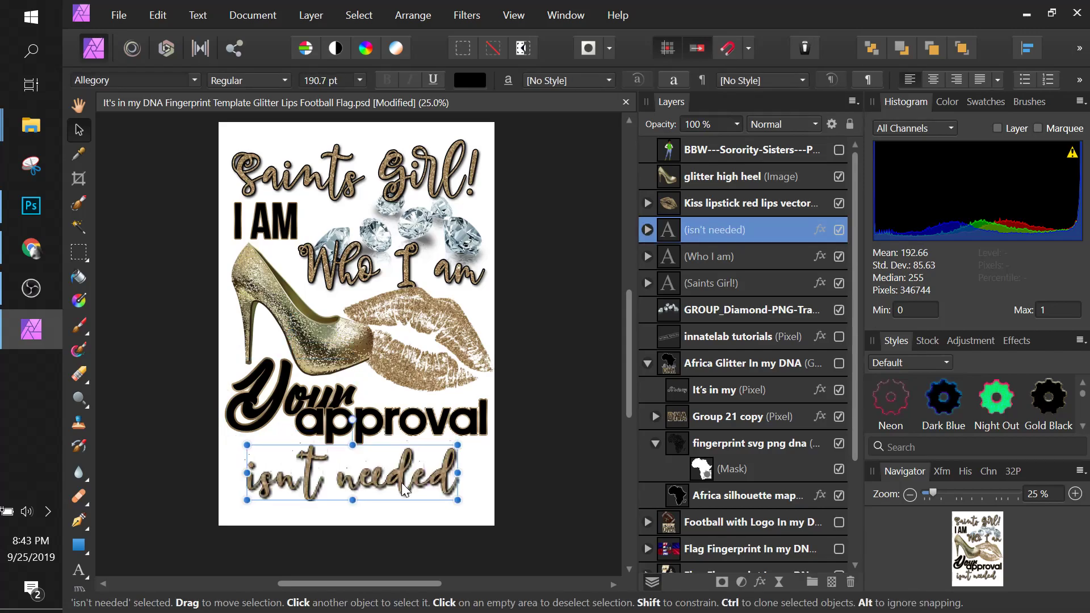
Move the "approval" text slightly down so it sits just above "isn't needed"
left_click(400, 434)
left_click_drag(392, 425, 391, 436)
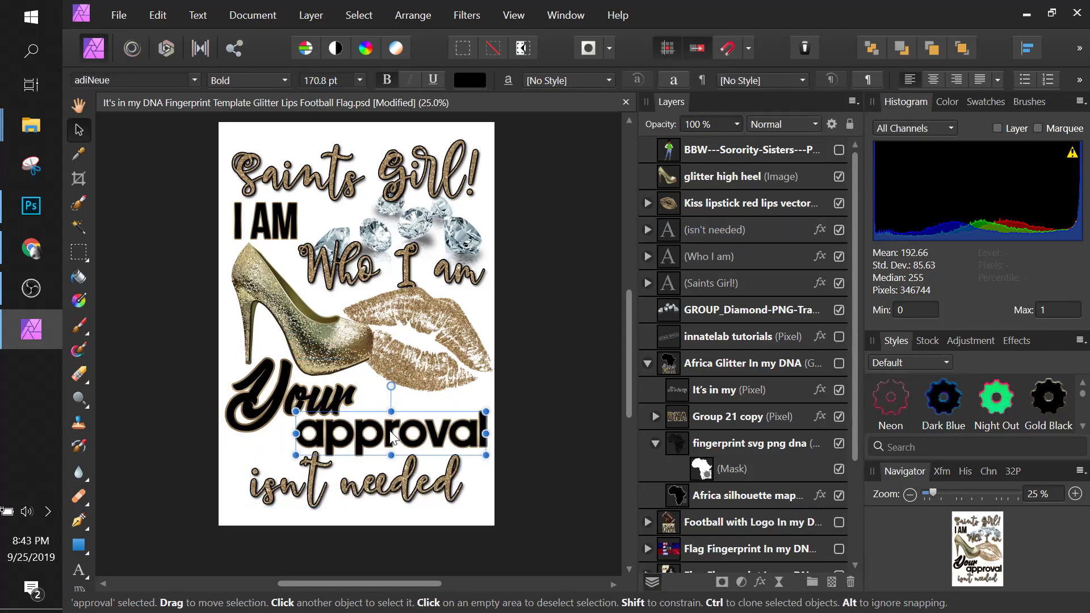
left_click(543, 438)
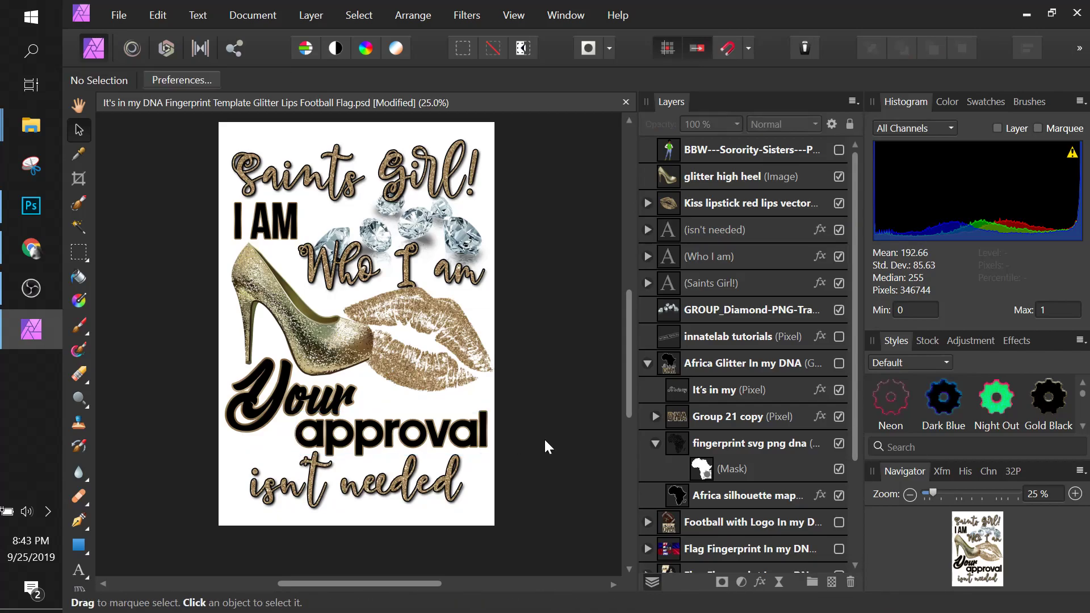
Nudge the gold glitter kiss lips slightly down, away from the "Who I am" text
left_click(404, 378)
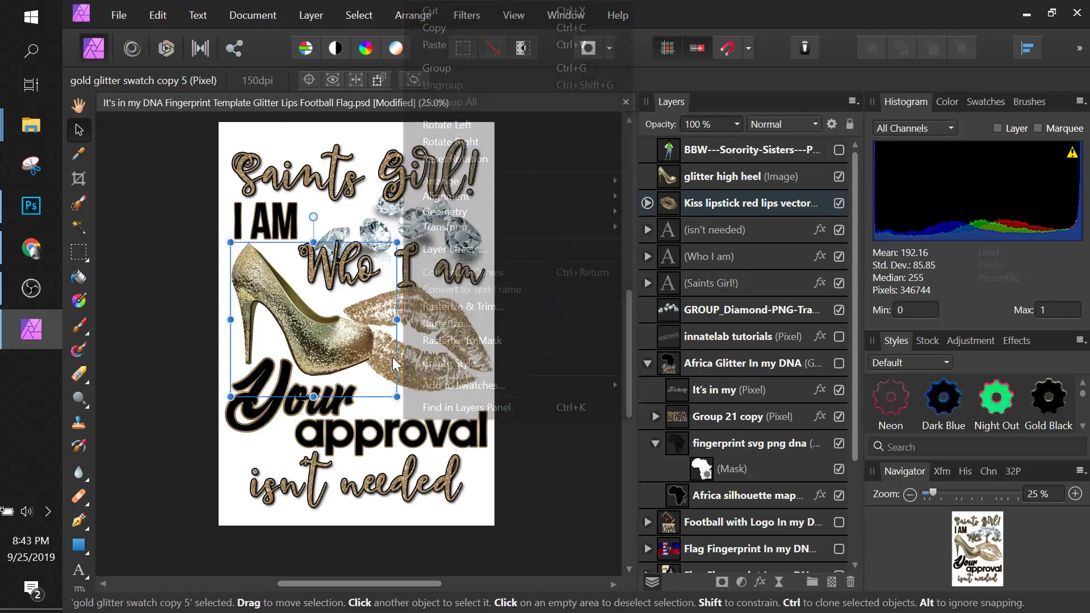
left_click(393, 357)
left_click(434, 368)
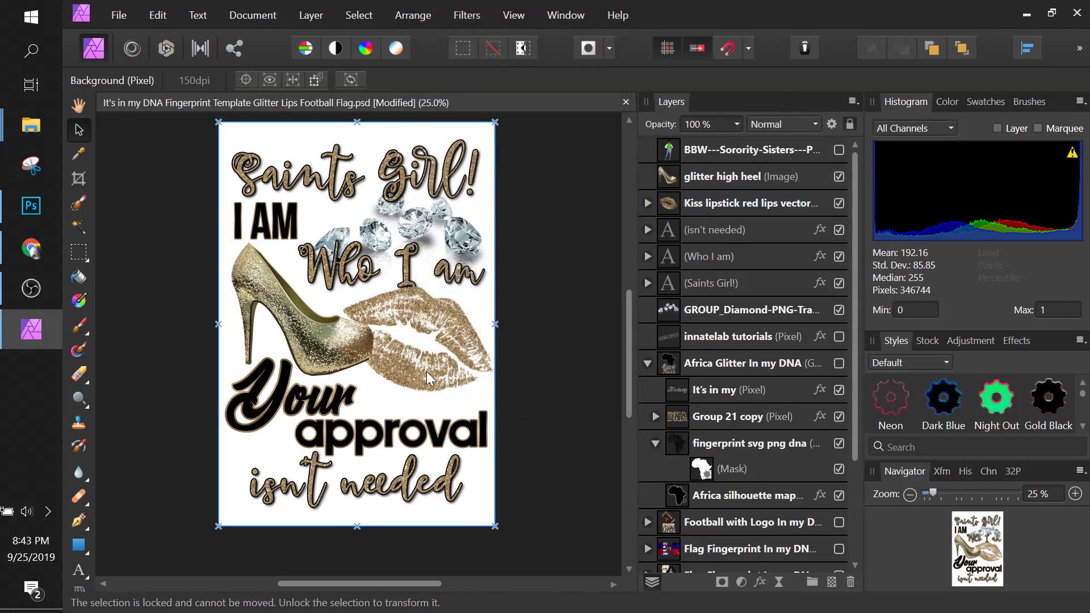
left_click(507, 347)
left_click(471, 339)
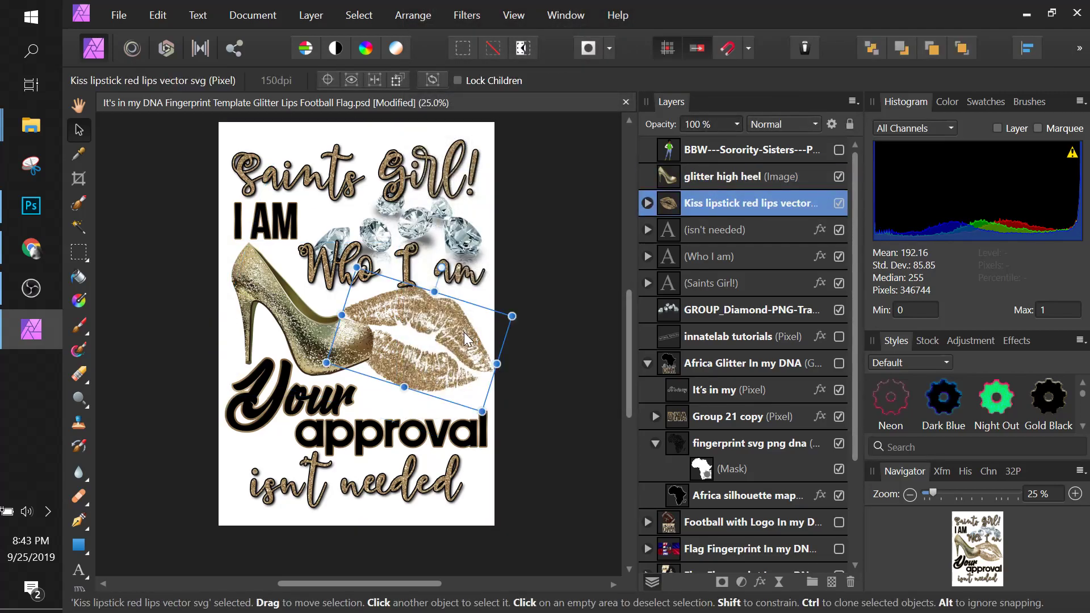
left_click_drag(464, 332, 461, 341)
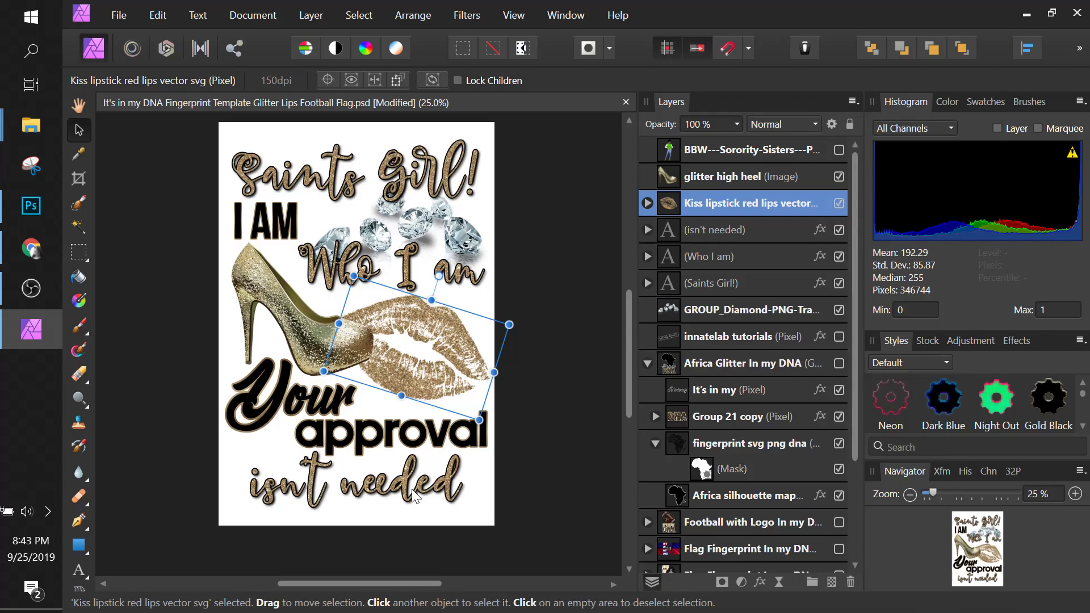
Move one New Orleans Saints logo layer out of Group 2 in the Football with Logo group to the top of the layer stack
scroll(748, 399, "down", 3)
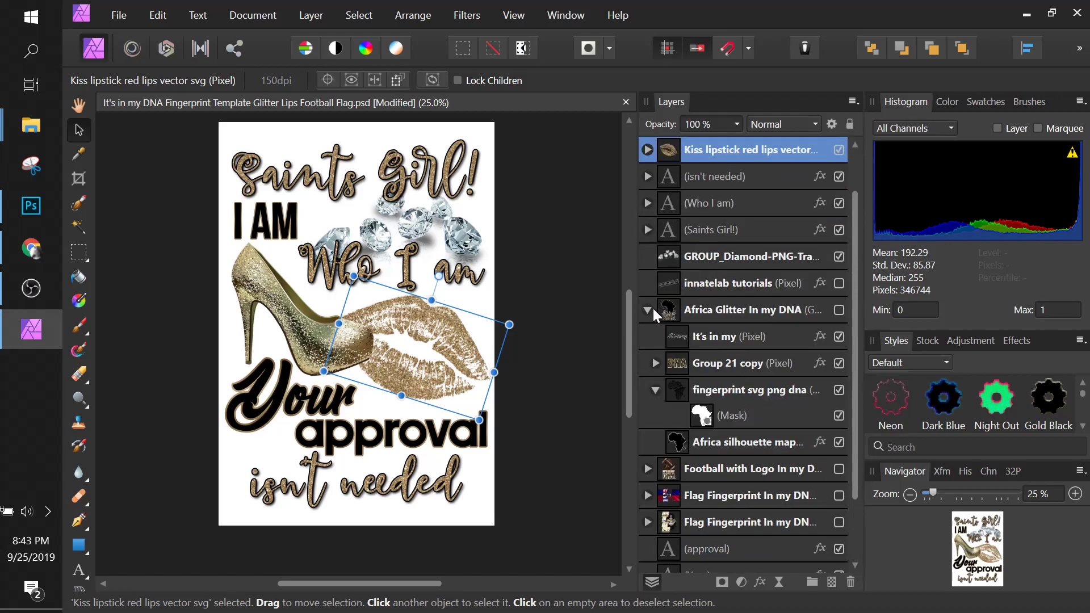
scroll(660, 386, "down", 3)
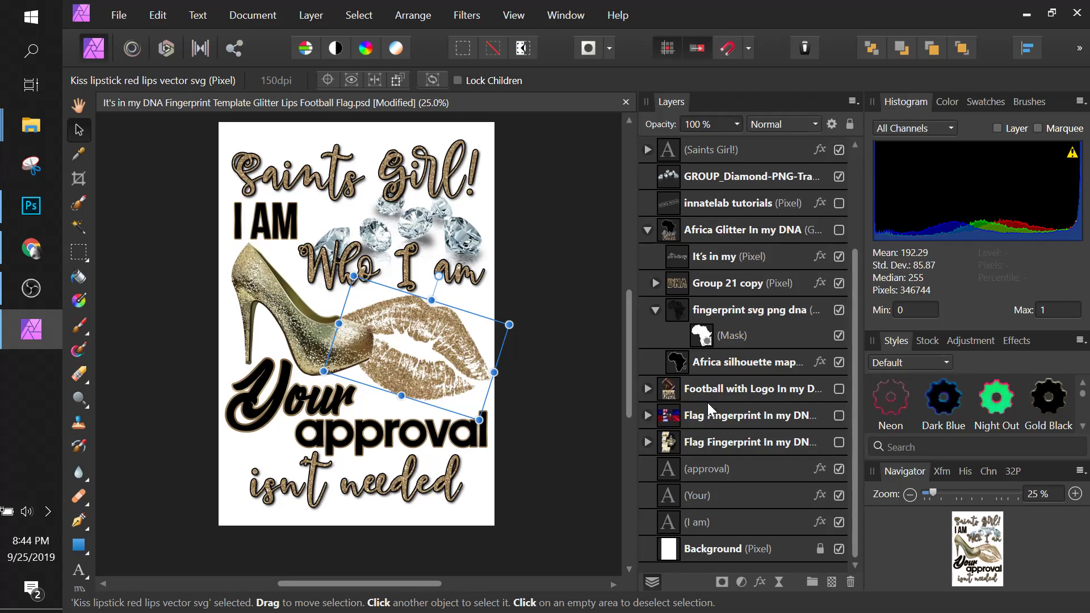
left_click(697, 389)
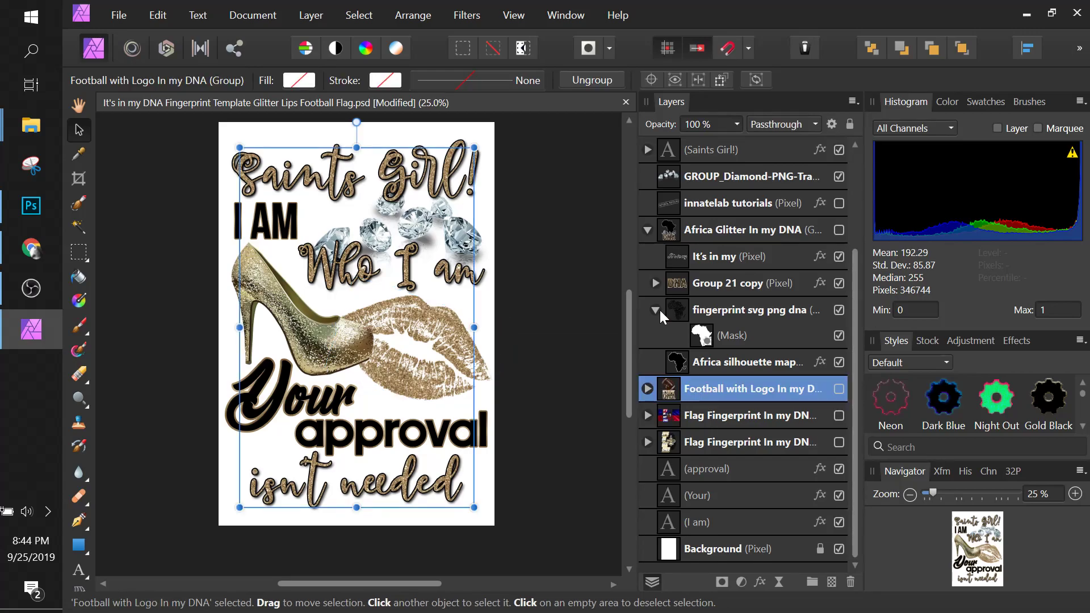
scroll(659, 310, "up", 3)
scroll(661, 309, "down", 3)
left_click(647, 387)
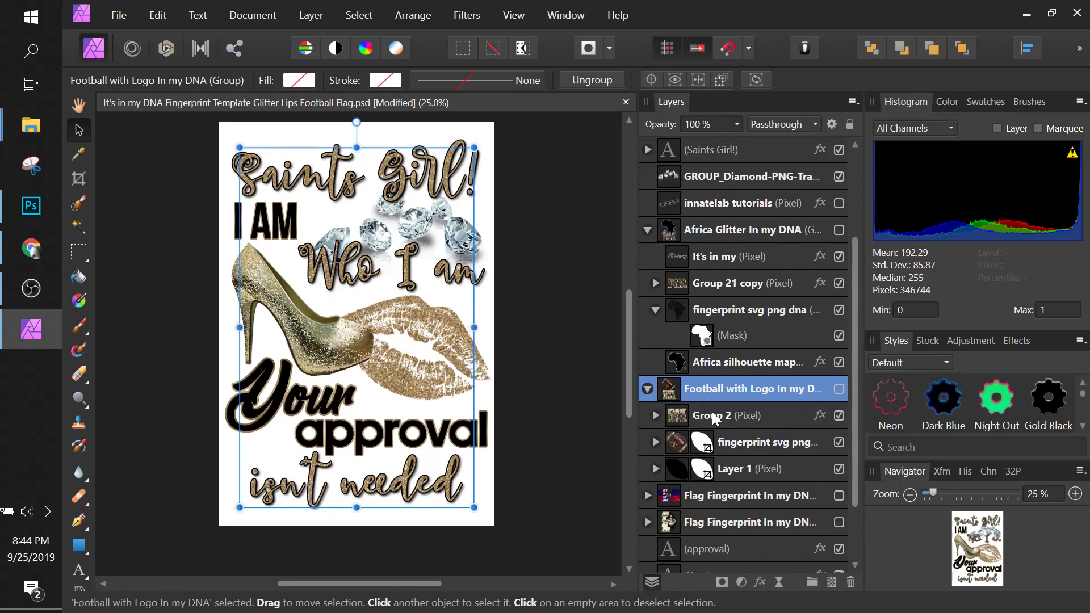
left_click(658, 444)
left_click(655, 442)
left_click(655, 415)
left_click(703, 445)
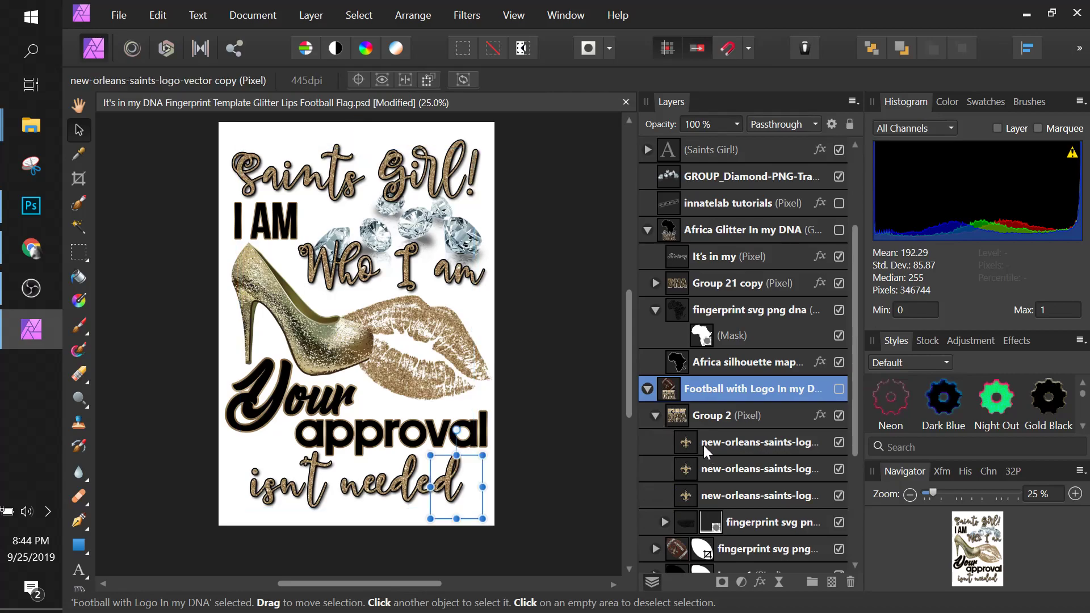
left_click_drag(710, 441, 705, 138)
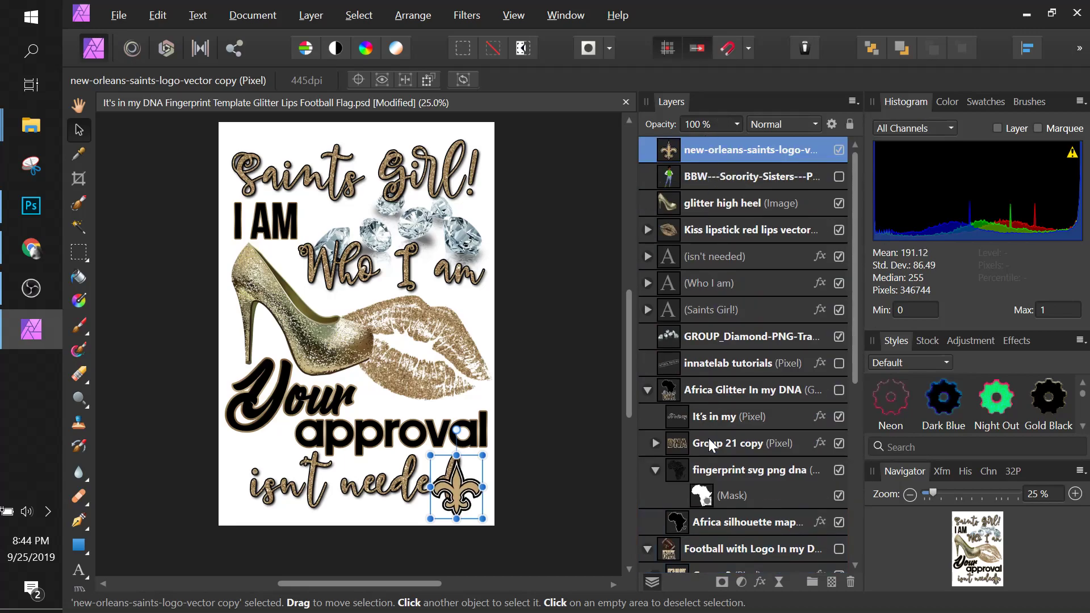
Collapse the Football with Logo and Africa Glitter layer groups
scroll(708, 438, "down", 2)
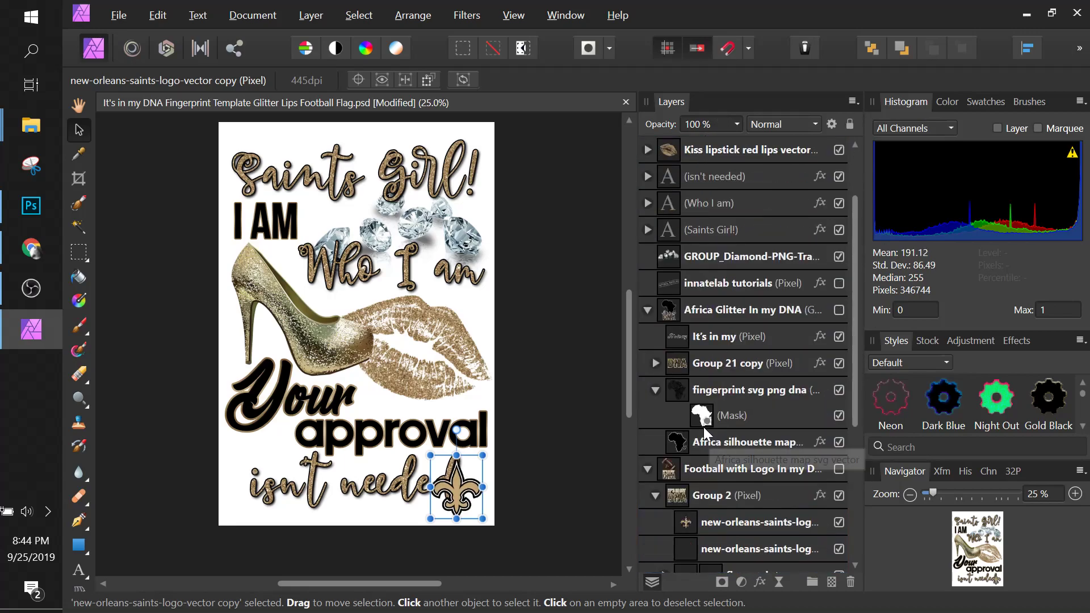
left_click(648, 468)
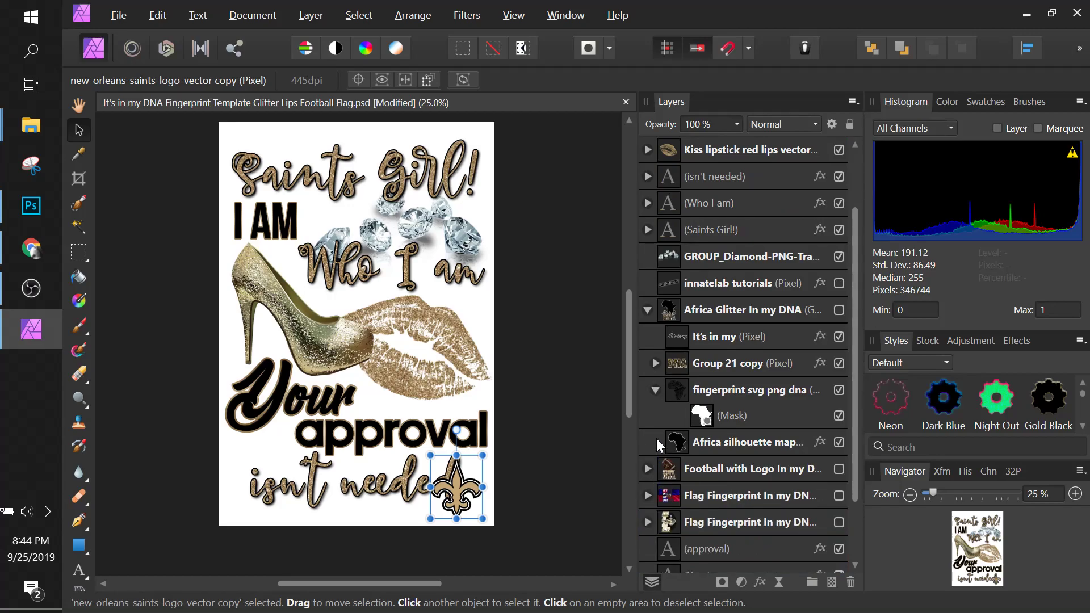
left_click(649, 308)
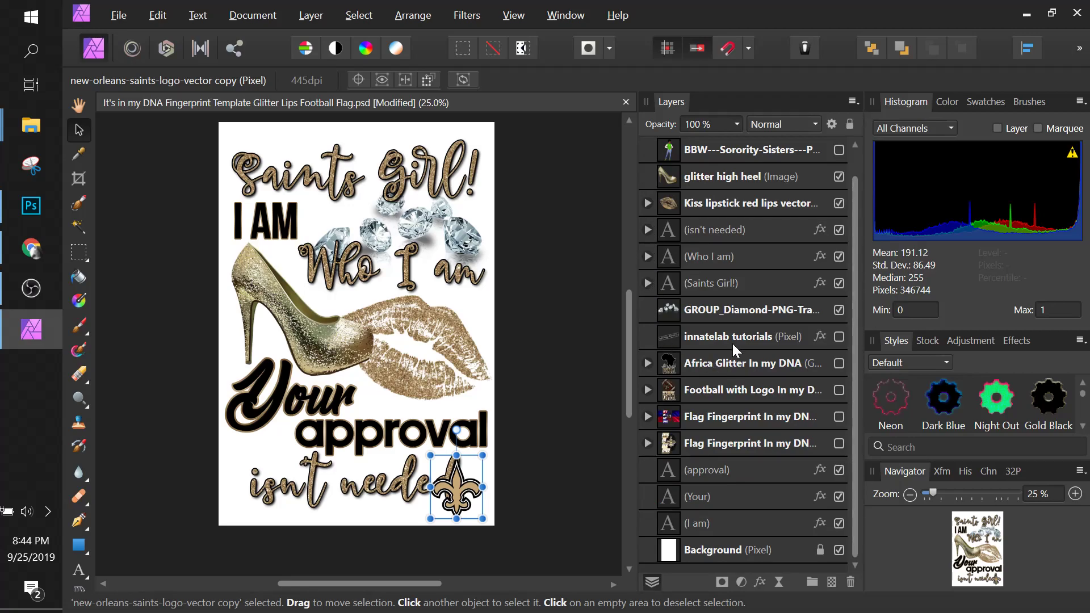
Group the diamonds, "Saints Girl!", "Who I am", "isn't needed" and kiss lips layers, and name the group "I am who I am Approvl isn't needed"
left_click(714, 311)
scroll(714, 311, "up", 1)
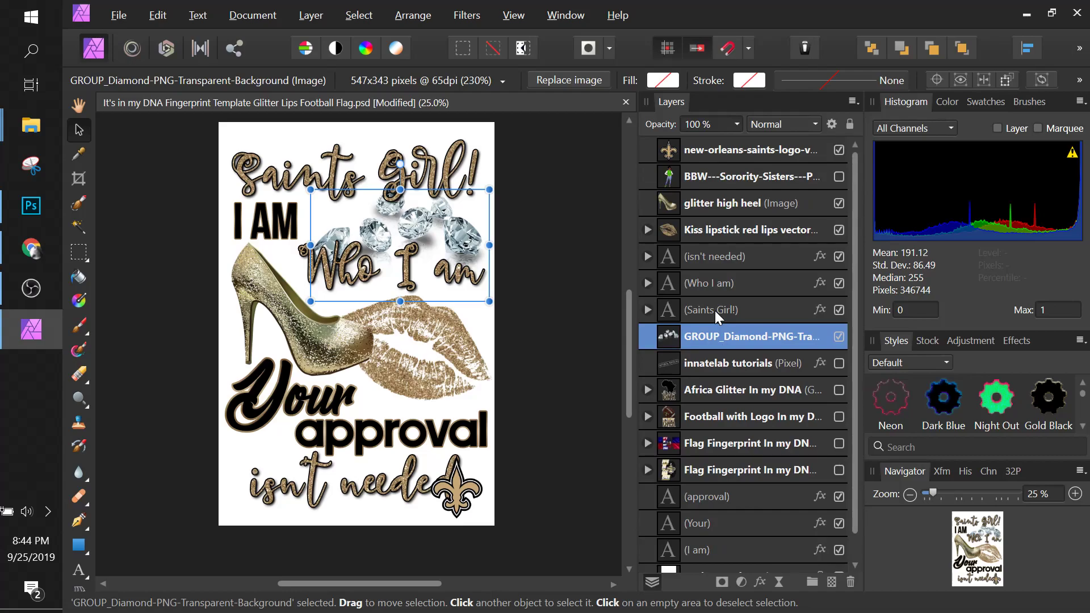
left_click(710, 227, "shift")
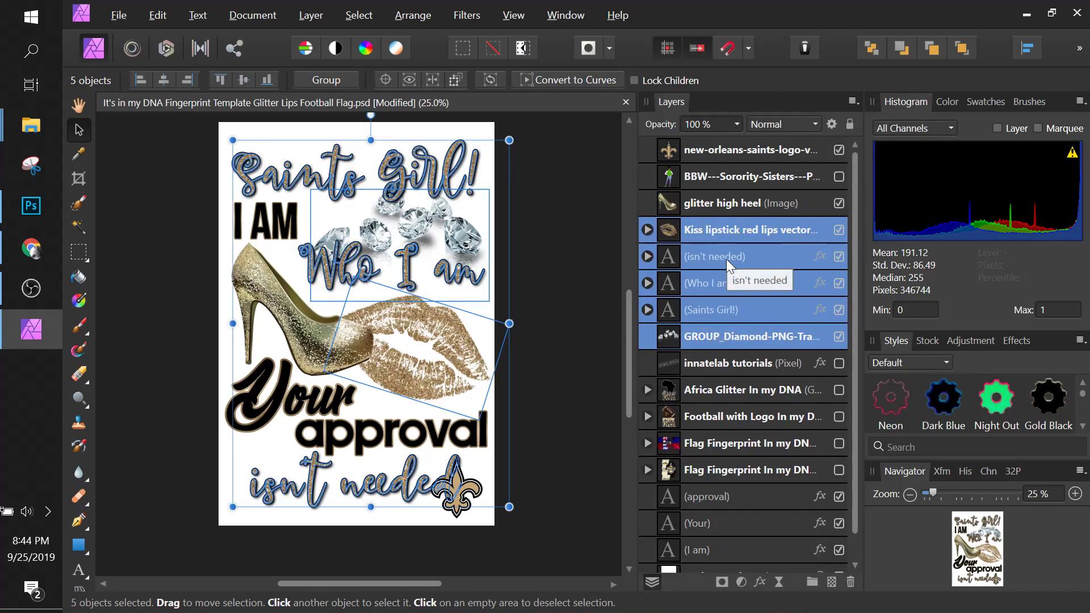
key("ctrl+g")
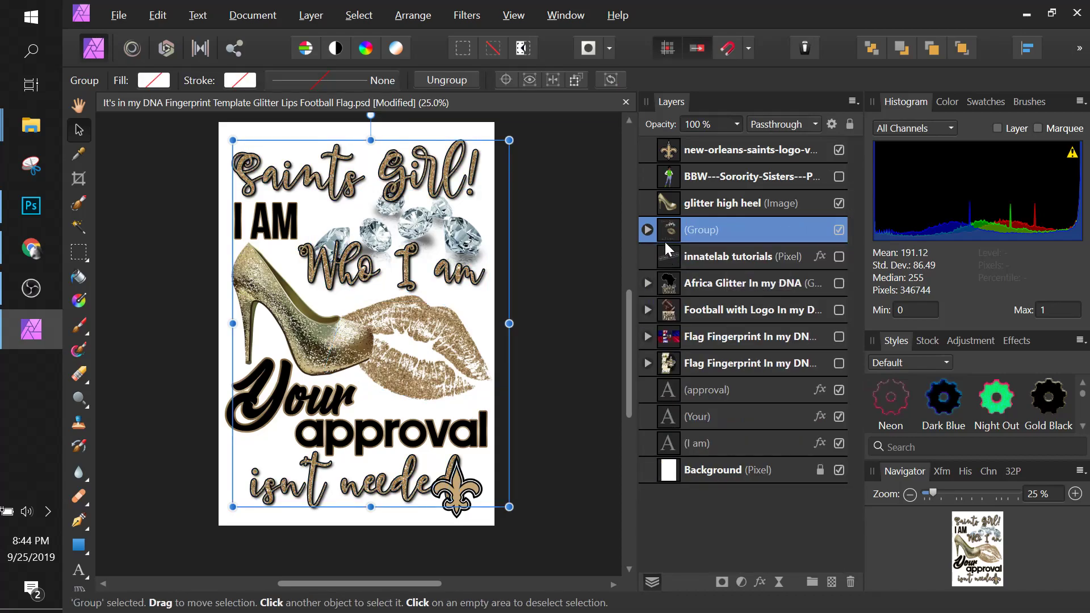
double_click(694, 236)
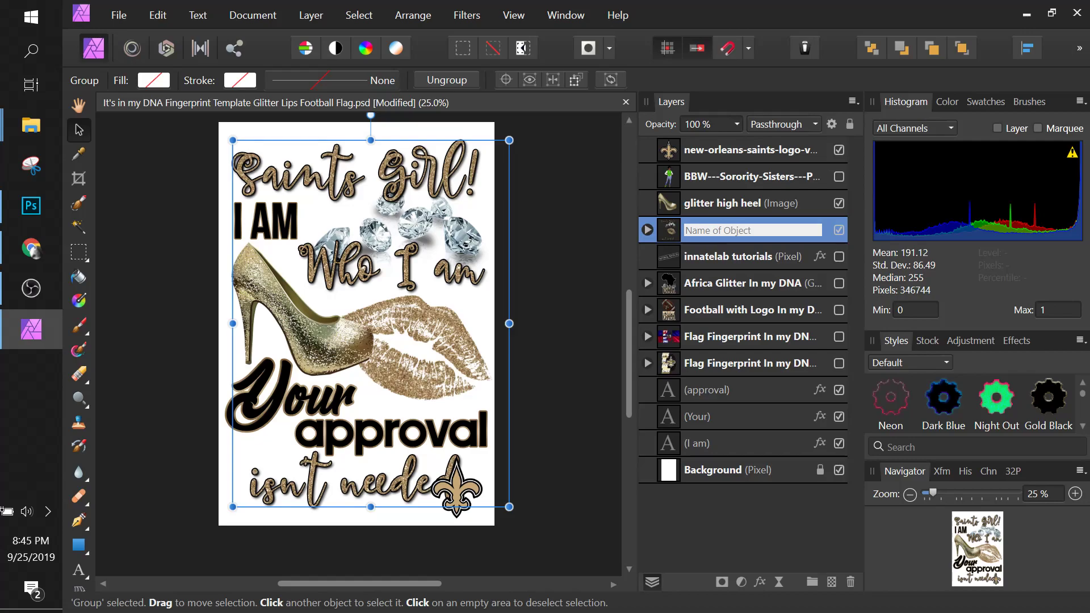
type("I am who I am Approvl isn't needed")
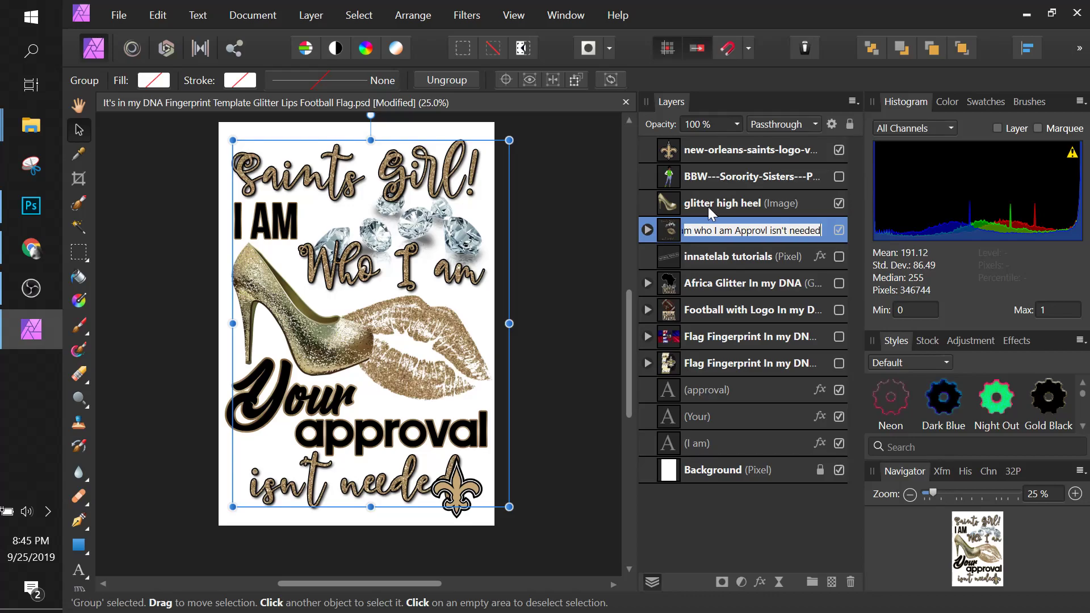
key("Return")
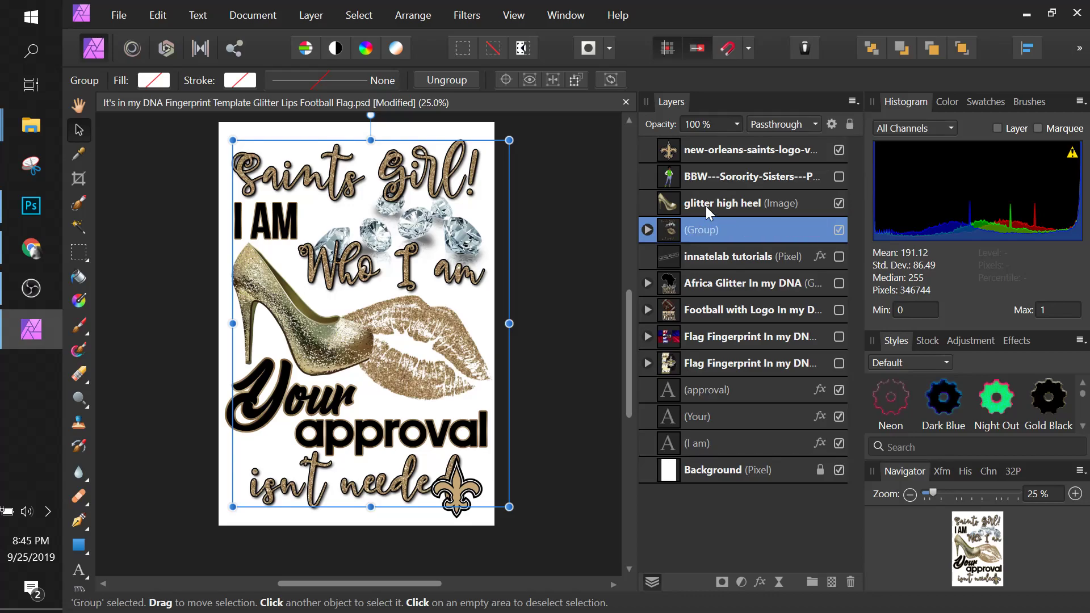
double_click(723, 234)
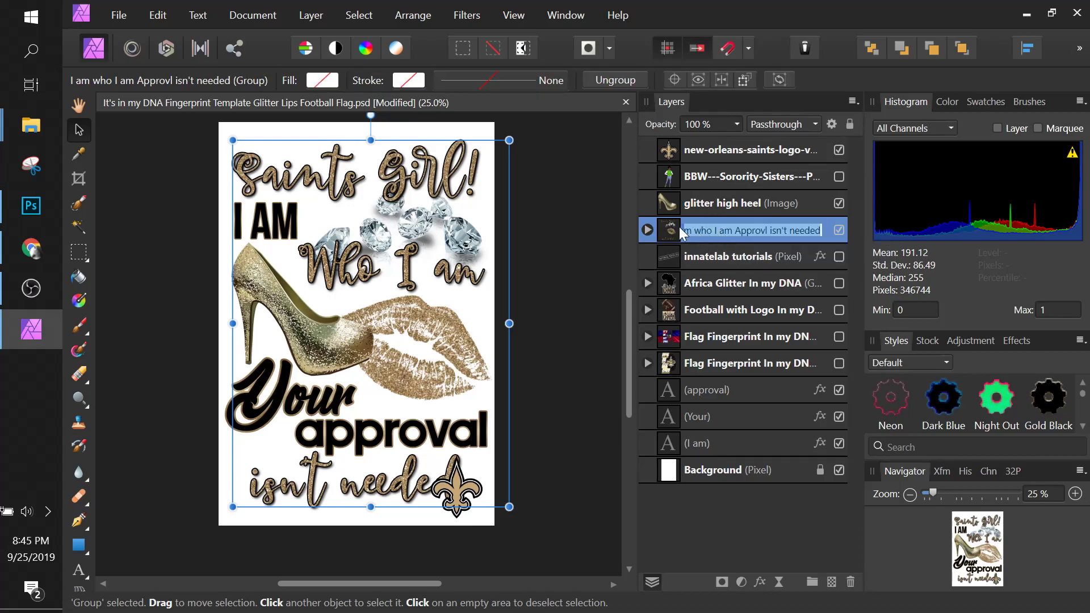
Move the glitter high heel and Saints logo layers into the "I am who I am Approvl isn't needed" group, with the logo topmost
left_click_drag(693, 204, 695, 230)
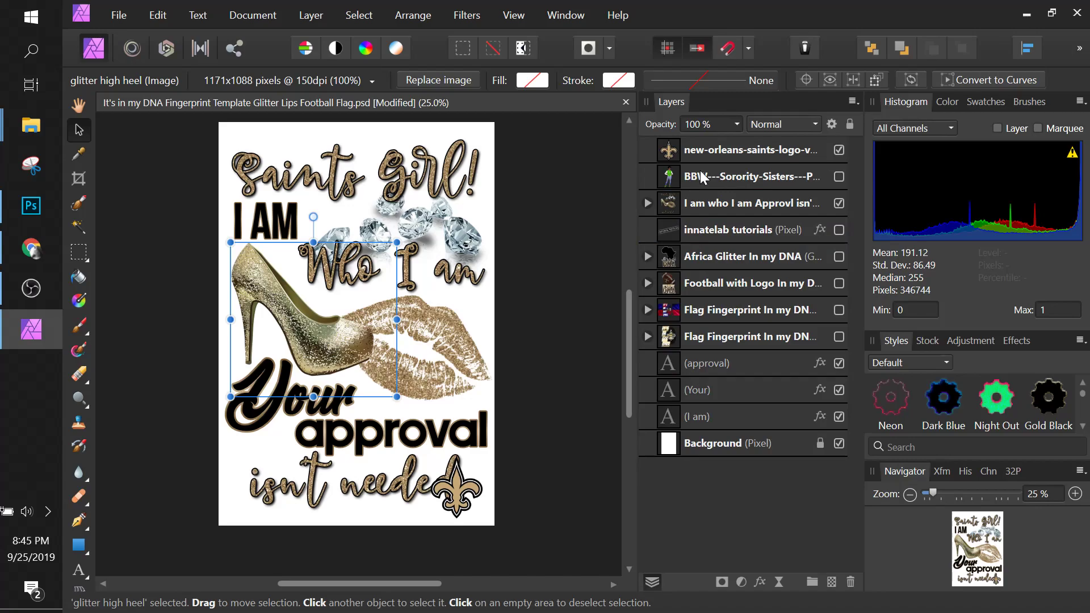
left_click(646, 203)
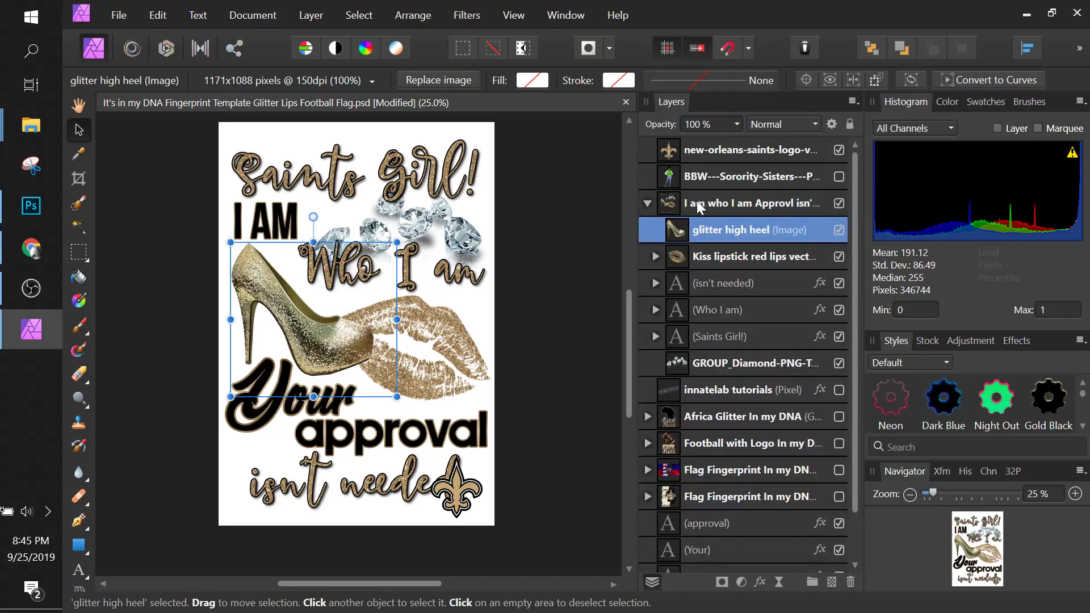
left_click(699, 151)
mouse_move(669, 150)
left_mouse_down()
mouse_move(679, 222)
mouse_move(652, 226)
mouse_move(713, 222)
left_mouse_up()
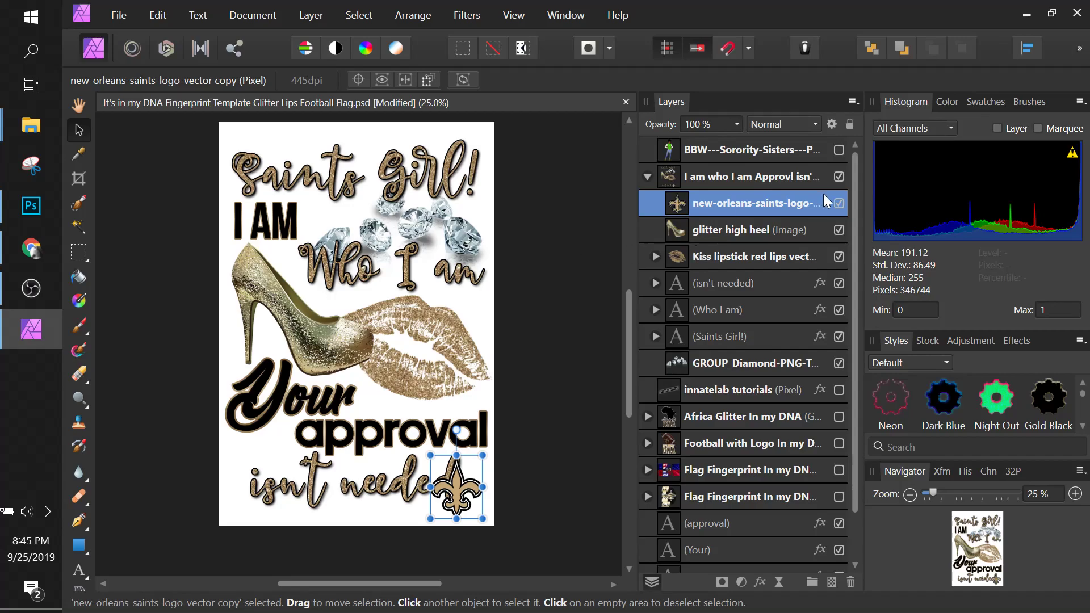
Duplicate the Saints logo and spread five copies across the high heel from the ankle to the toe
mouse_move(457, 497)
left_mouse_down()
mouse_move(317, 346)
mouse_move(327, 356)
mouse_move(250, 320)
mouse_move(290, 324)
mouse_move(258, 287)
mouse_move(254, 334)
mouse_move(360, 340)
left_mouse_up()
key("ctrl+j")
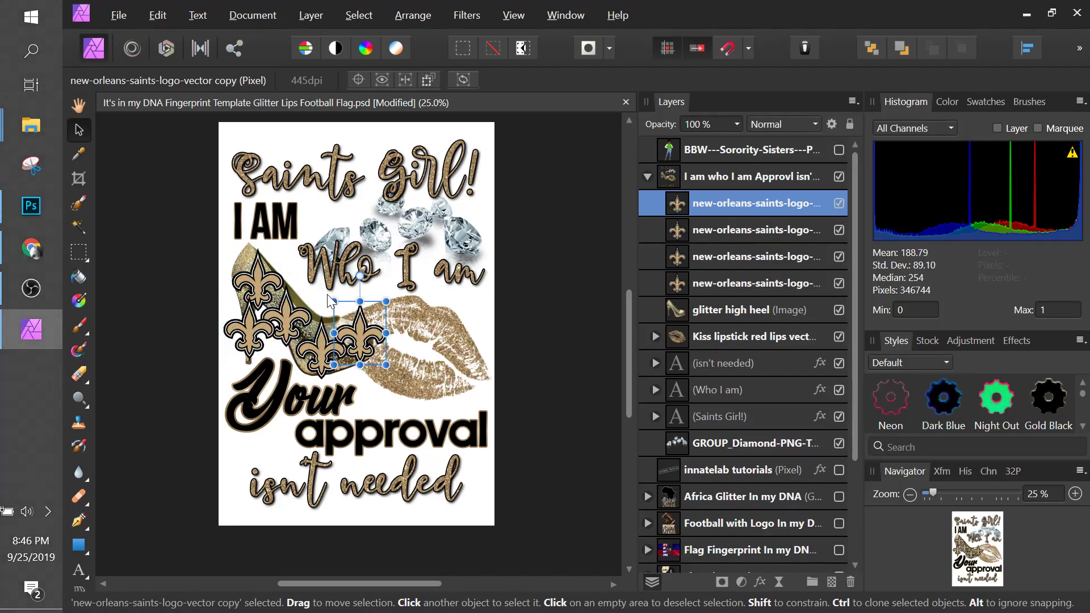
key("ctrl+j")
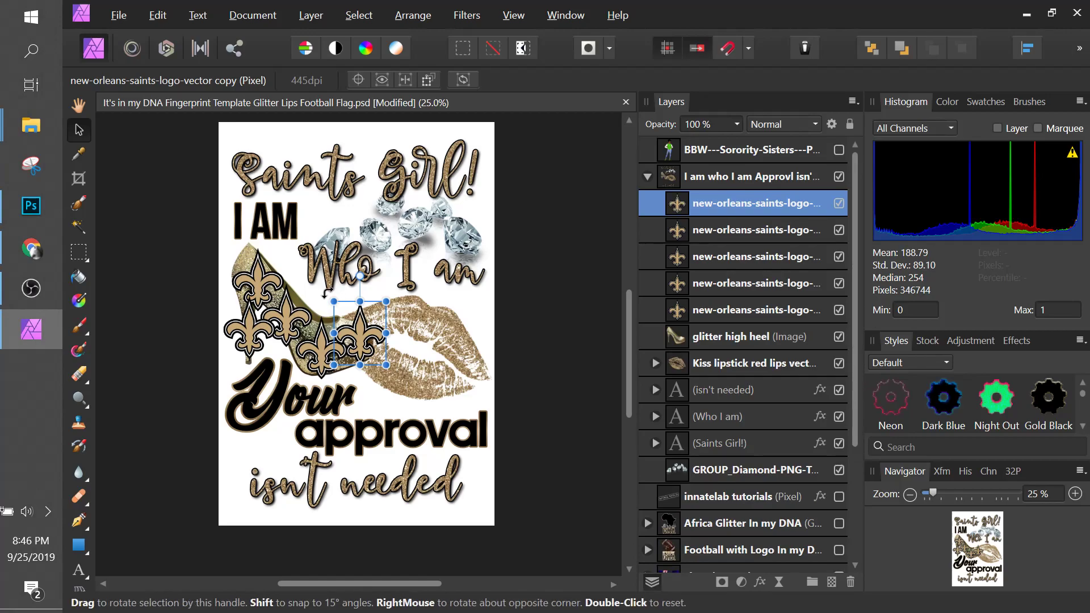
Rotate the logo copy at the shoe's toe counter-clockwise, and nudge the copy beside it slightly down and left
mouse_move(324, 296)
left_mouse_down()
mouse_move(306, 313)
mouse_move(307, 300)
left_mouse_up()
left_click_drag(362, 329, 361, 331)
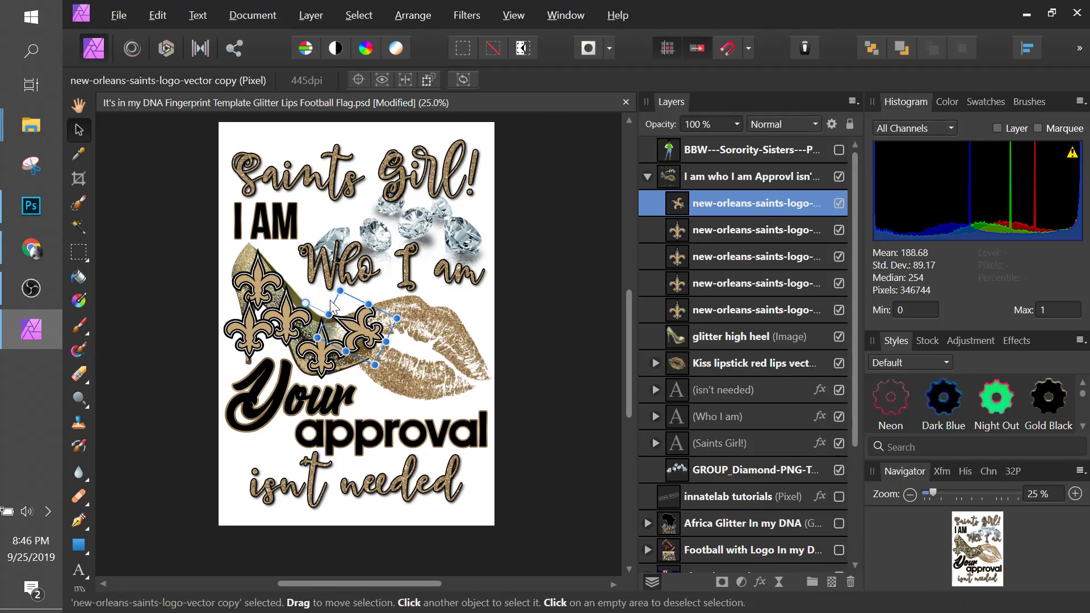
left_click(319, 369)
left_click_drag(312, 366, 315, 362)
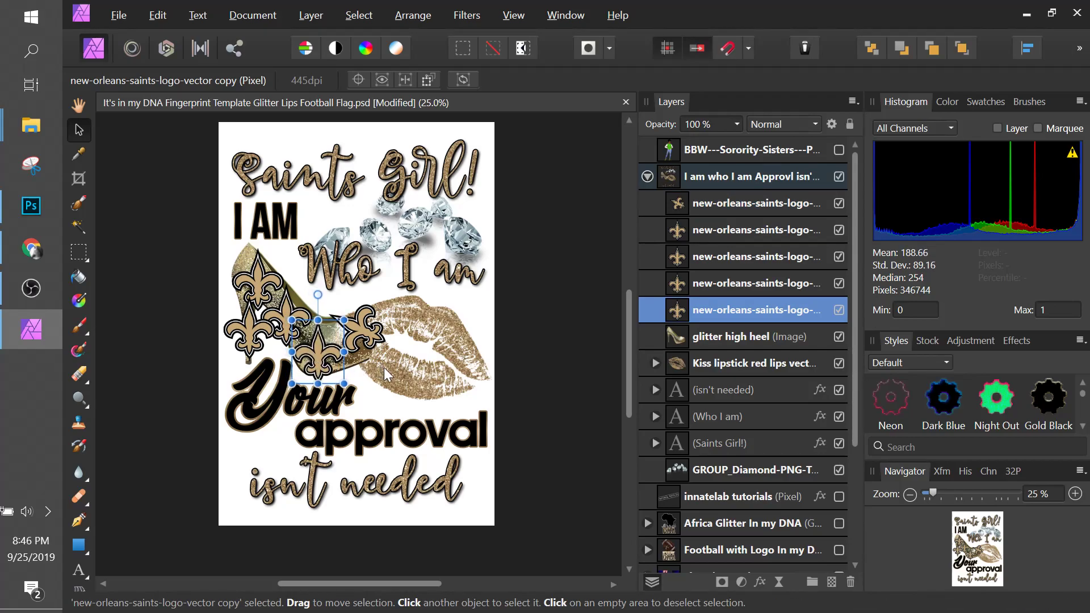
Try nesting the five Saints logo layers inside the glitter high heel layer, and return them above it
left_click(727, 206)
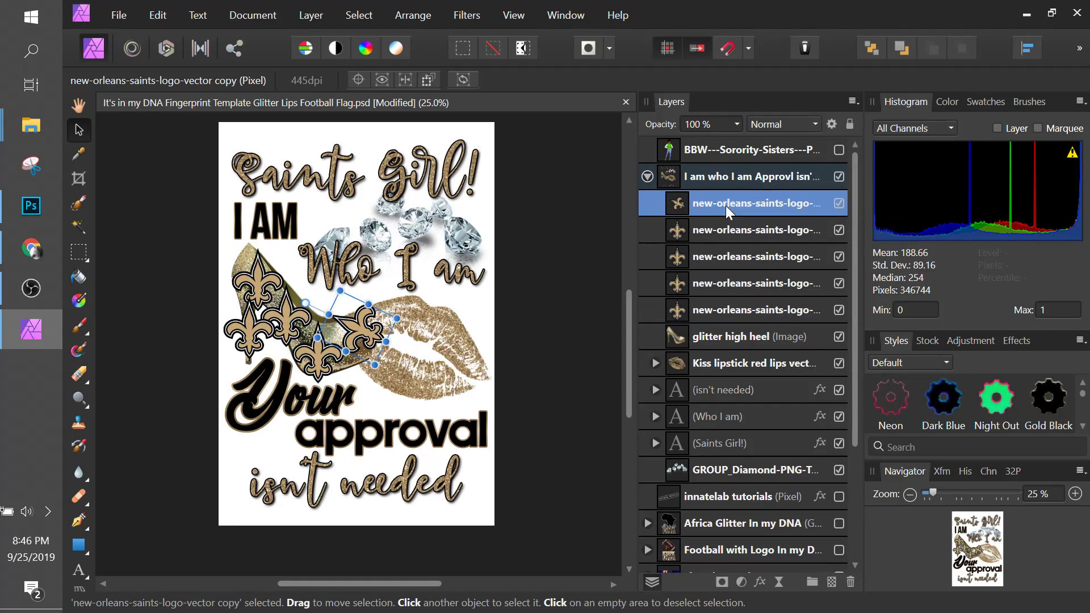
left_click(724, 312, "shift")
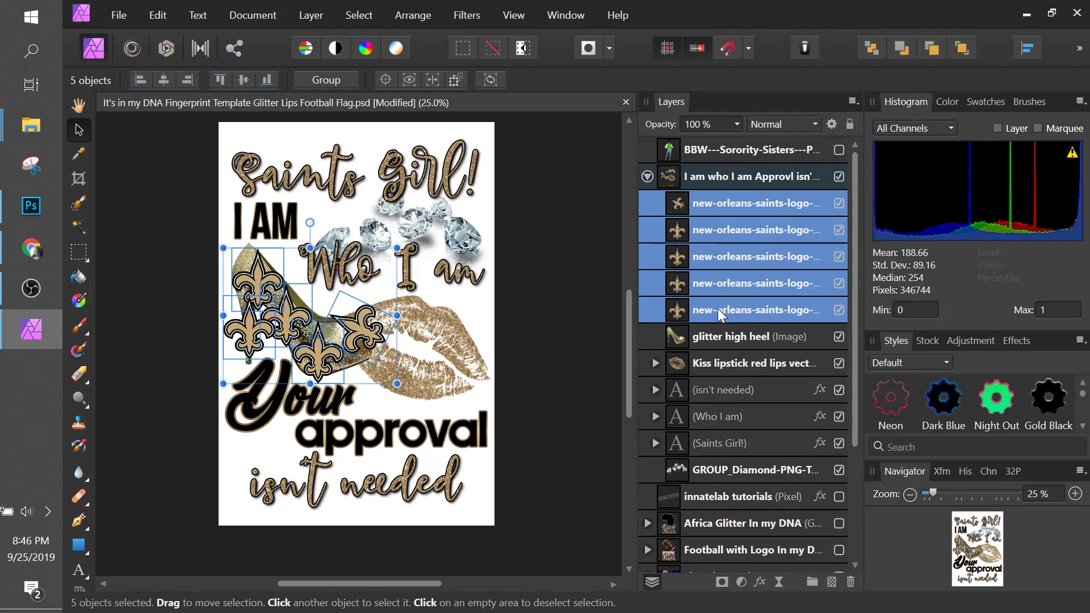
left_click_drag(719, 314, 720, 339)
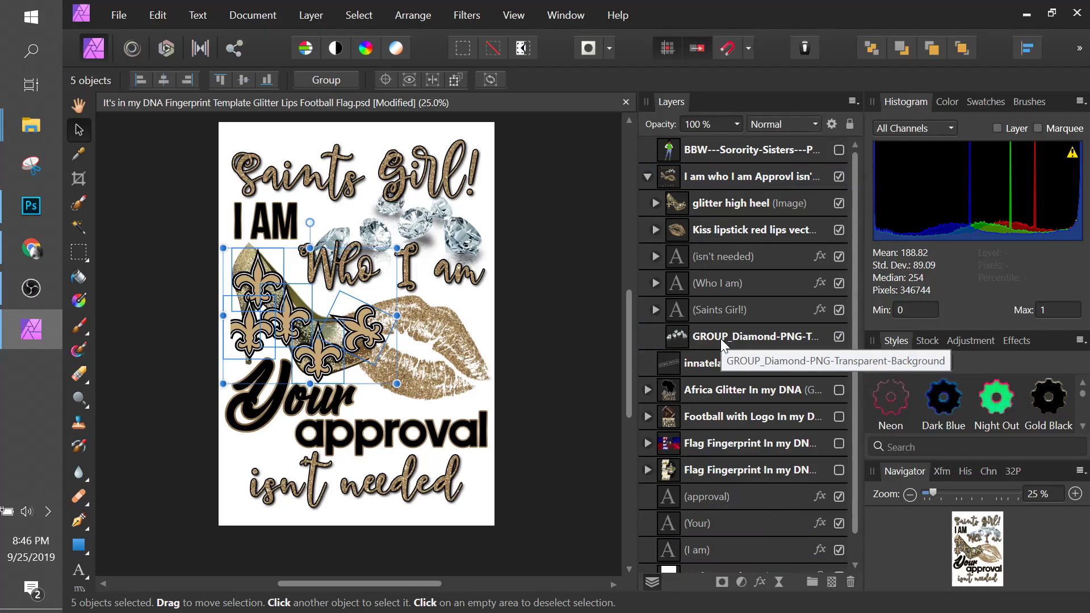
left_click(655, 203)
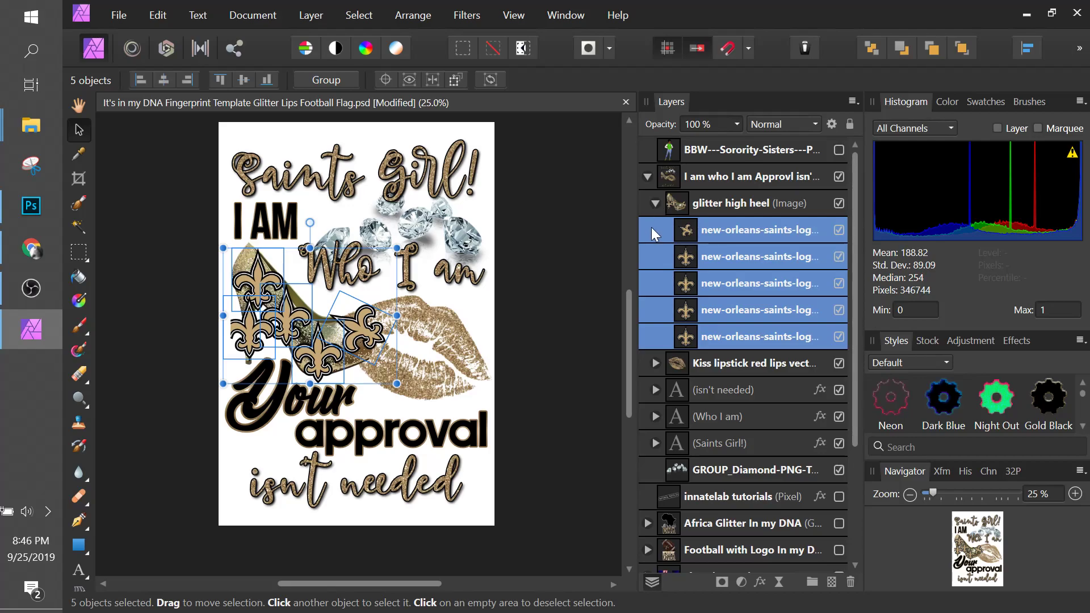
left_click_drag(701, 227, 701, 226)
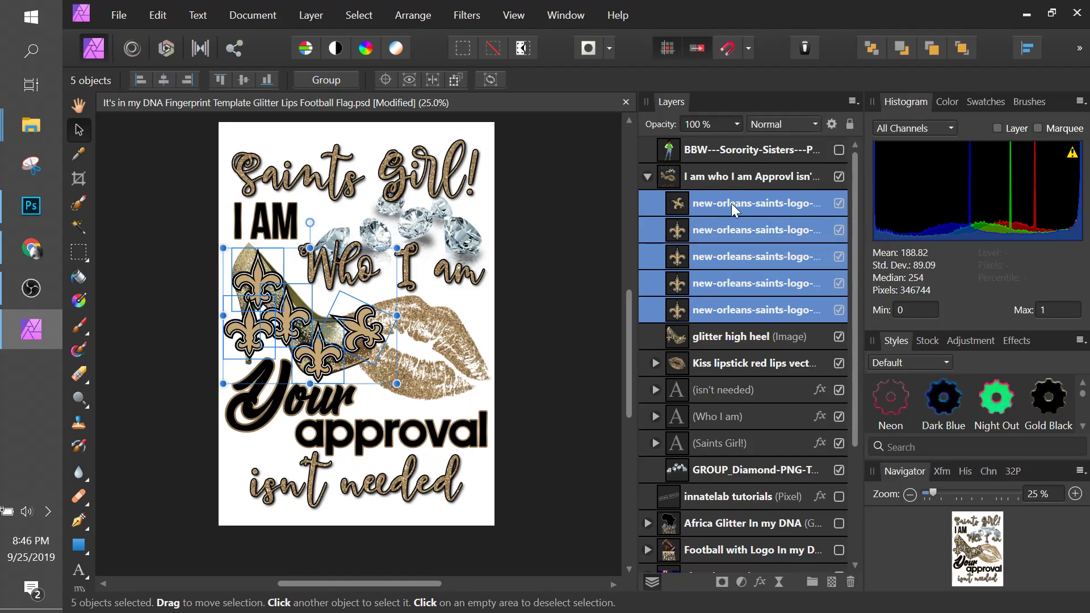
Group the five Saints logo layers and rasterize the group into a single pixel layer
right_click(731, 203)
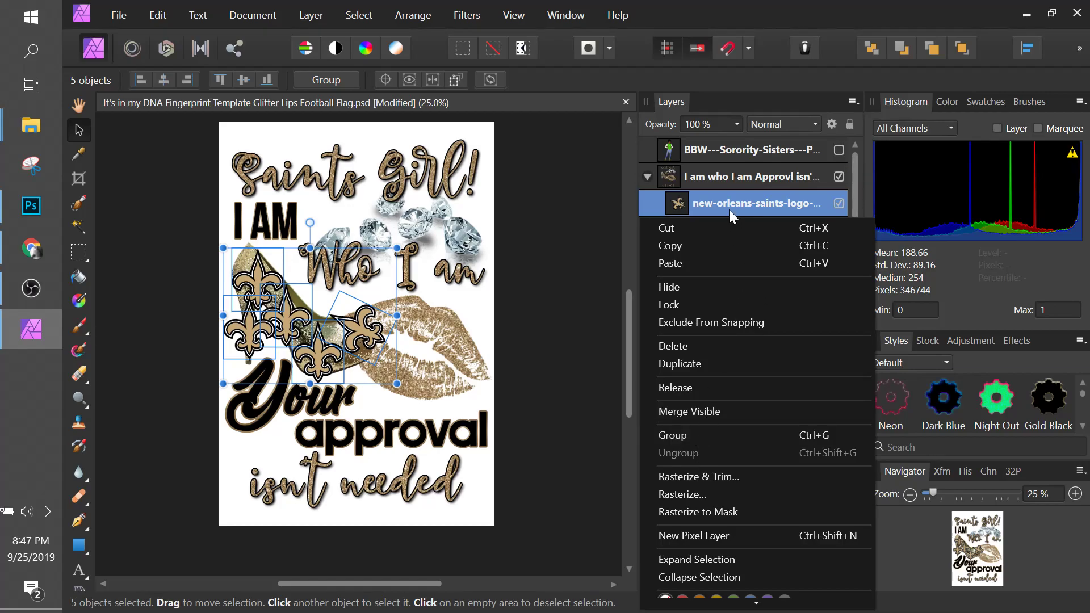
key("ctrl+g")
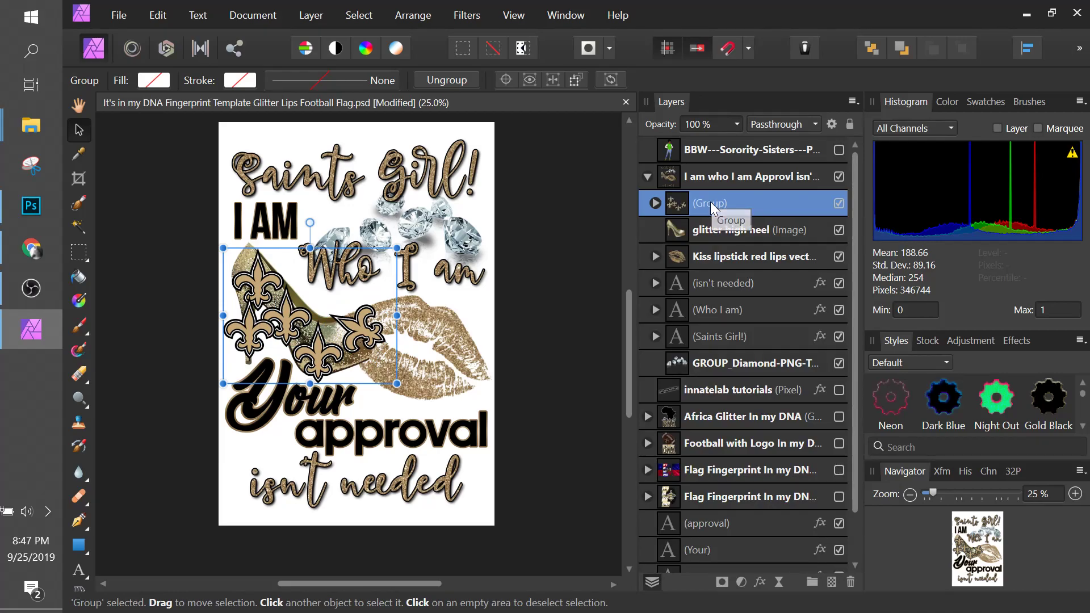
right_click(710, 202)
left_click(695, 523)
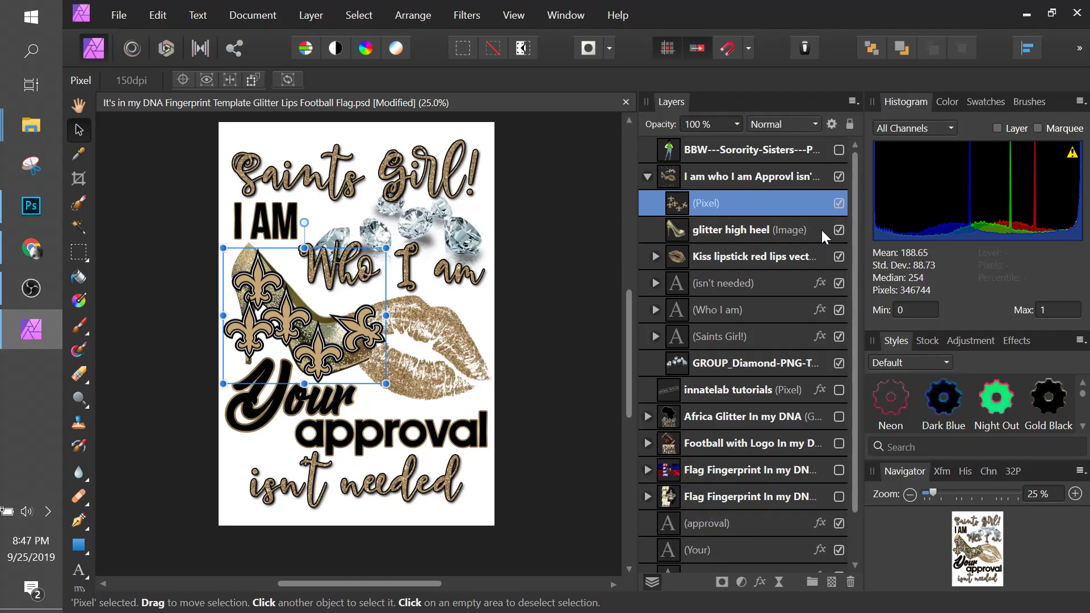
Try nesting the rasterized Saints logo layer inside the glitter high heel image, and return it above the image
left_click(741, 232)
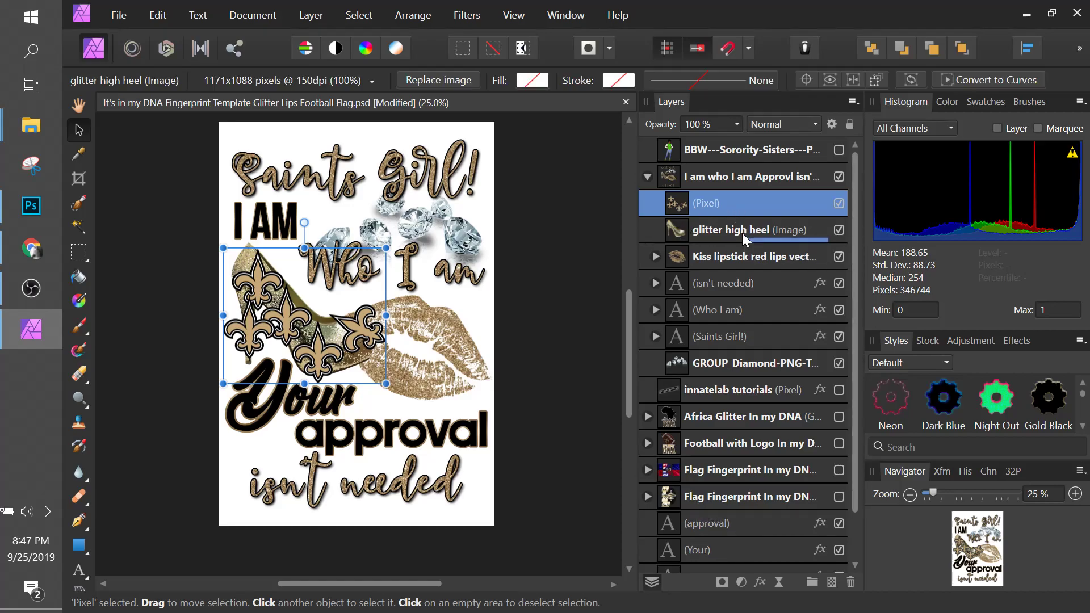
left_click(717, 203)
left_click_drag(677, 207, 712, 236)
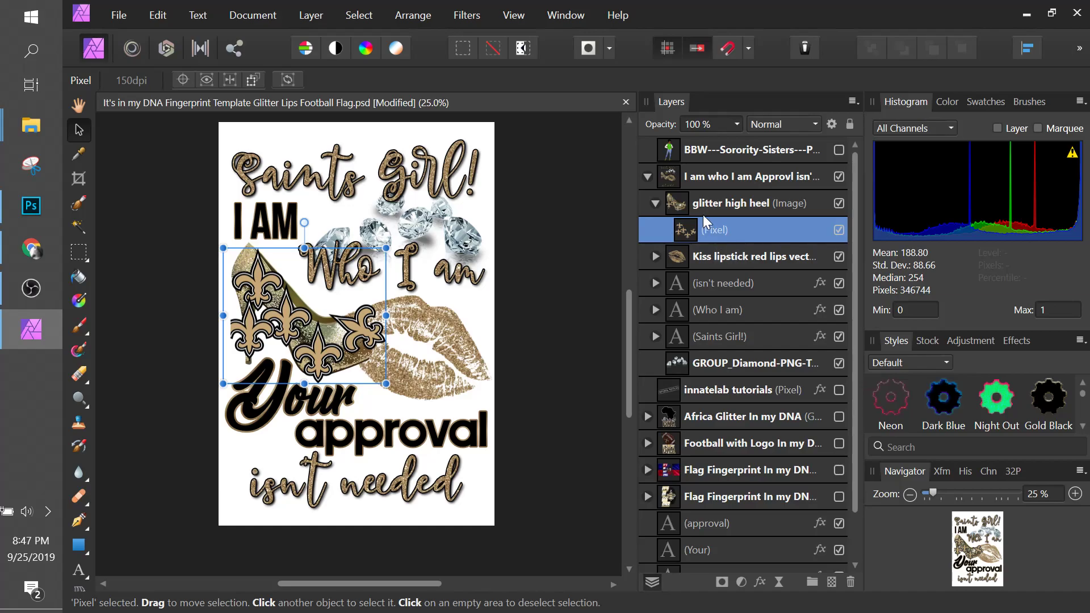
left_click(680, 203)
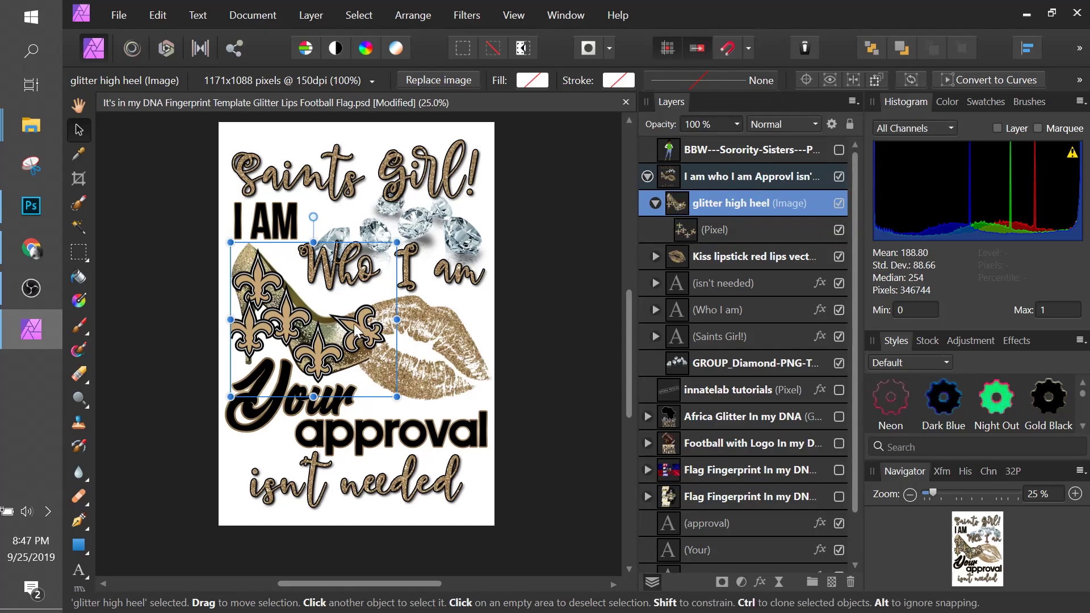
left_click_drag(320, 353, 326, 351)
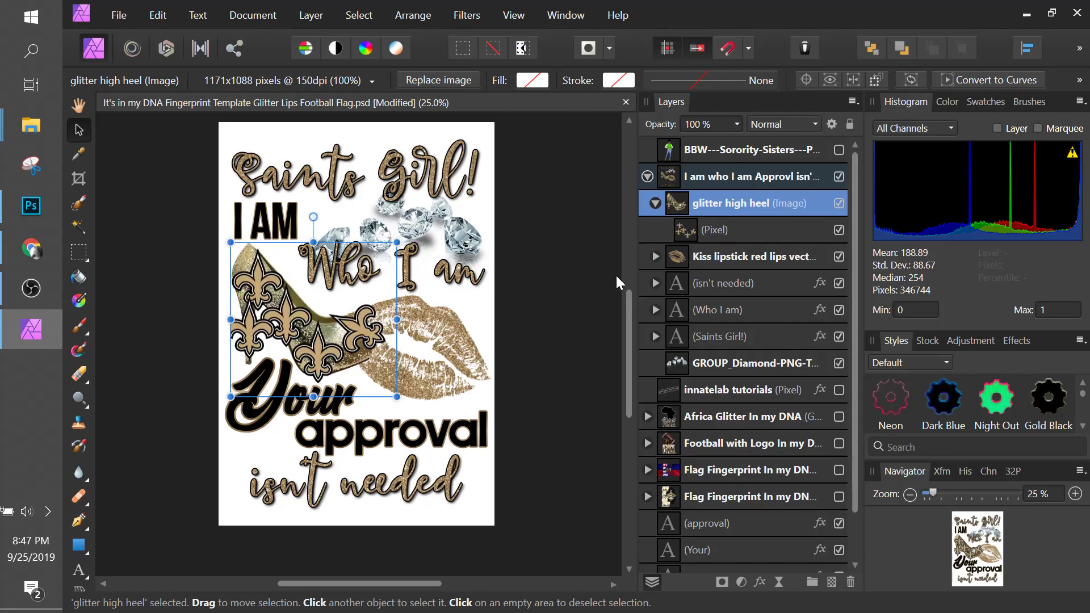
left_click(714, 229)
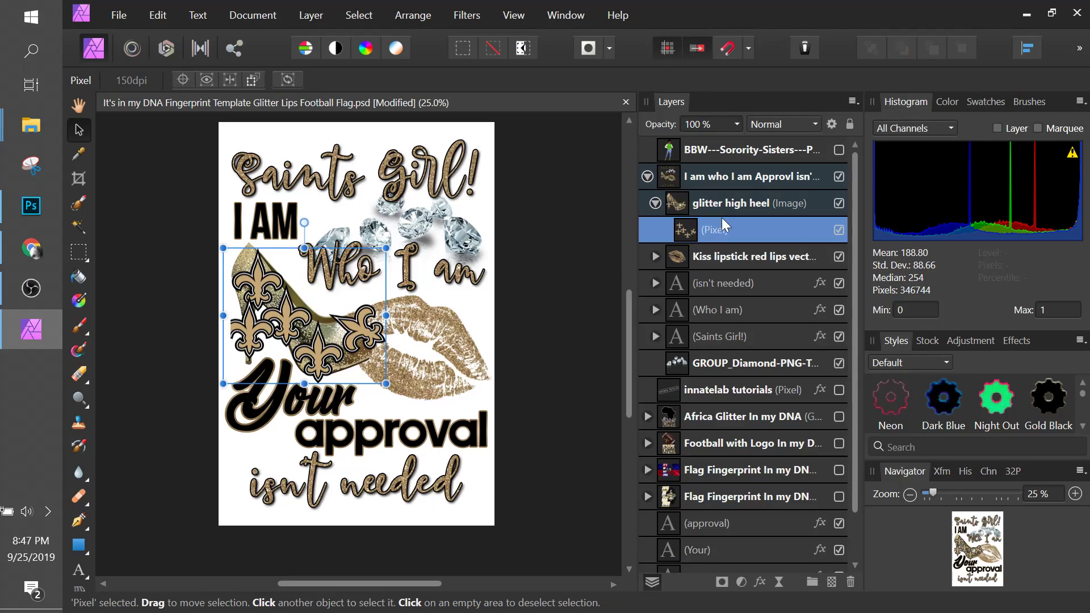
left_click_drag(720, 217, 714, 211)
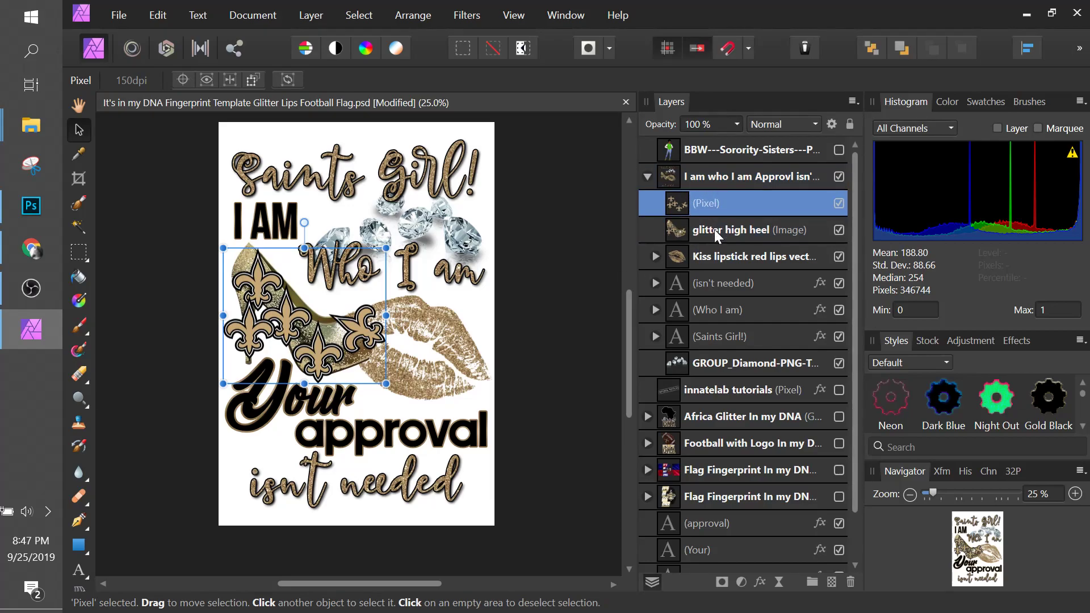
left_click(713, 230)
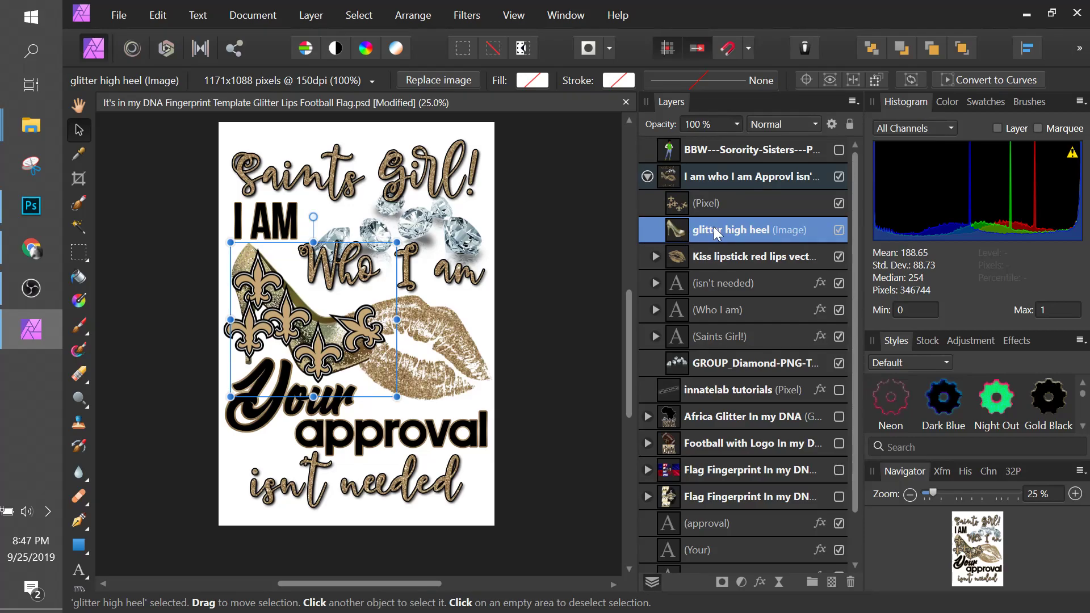
right_click(714, 228)
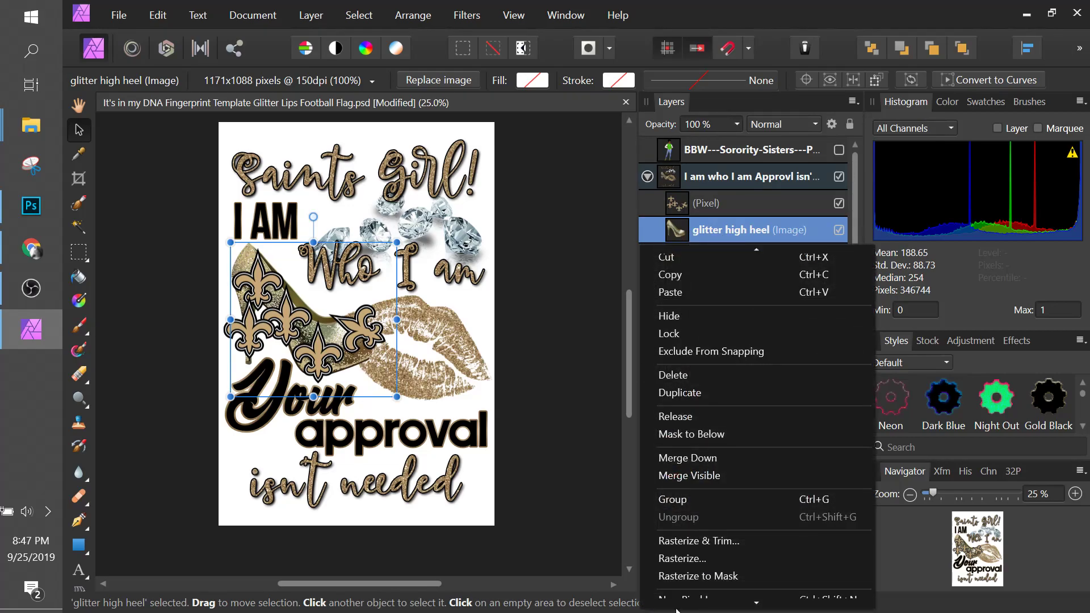
left_click(680, 574)
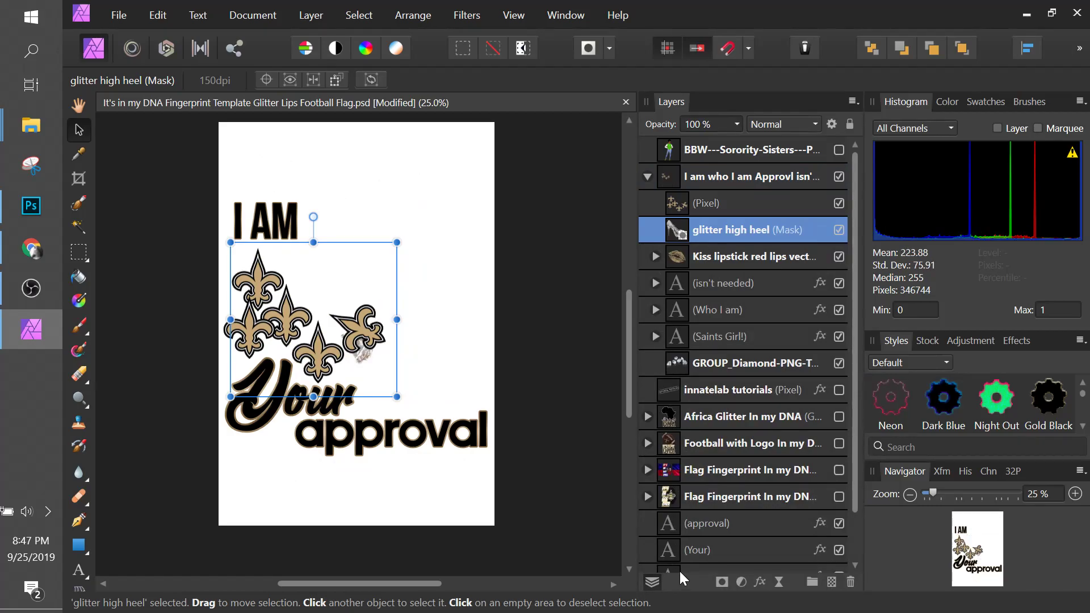
key("ctrl+z")
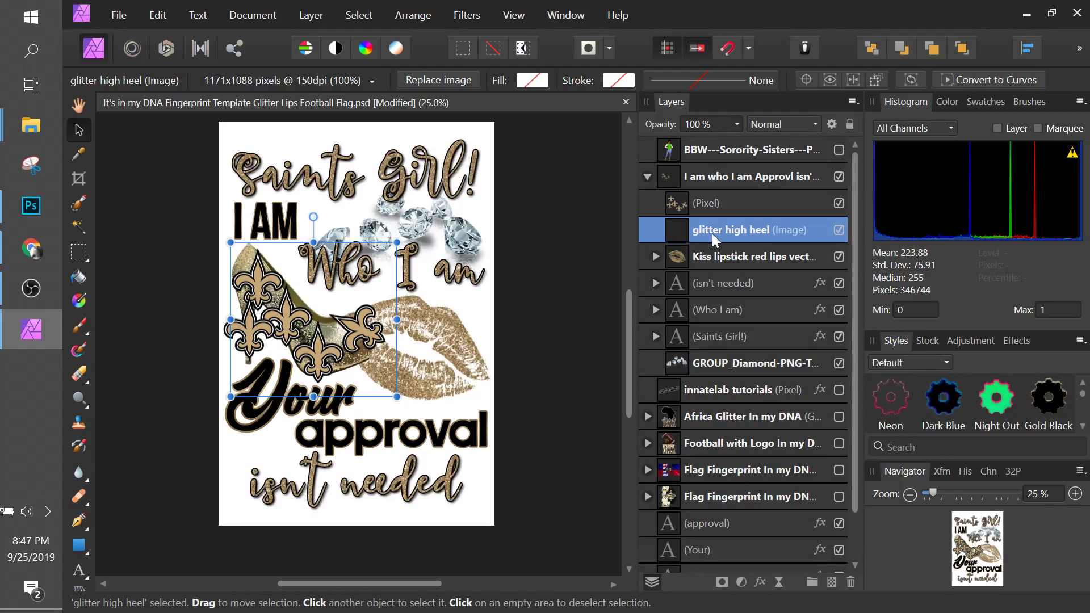
Rasterize the glitter high heel layer and nest the Saints logo pixel layer inside it to clip the logos to the shoe
right_click(714, 232)
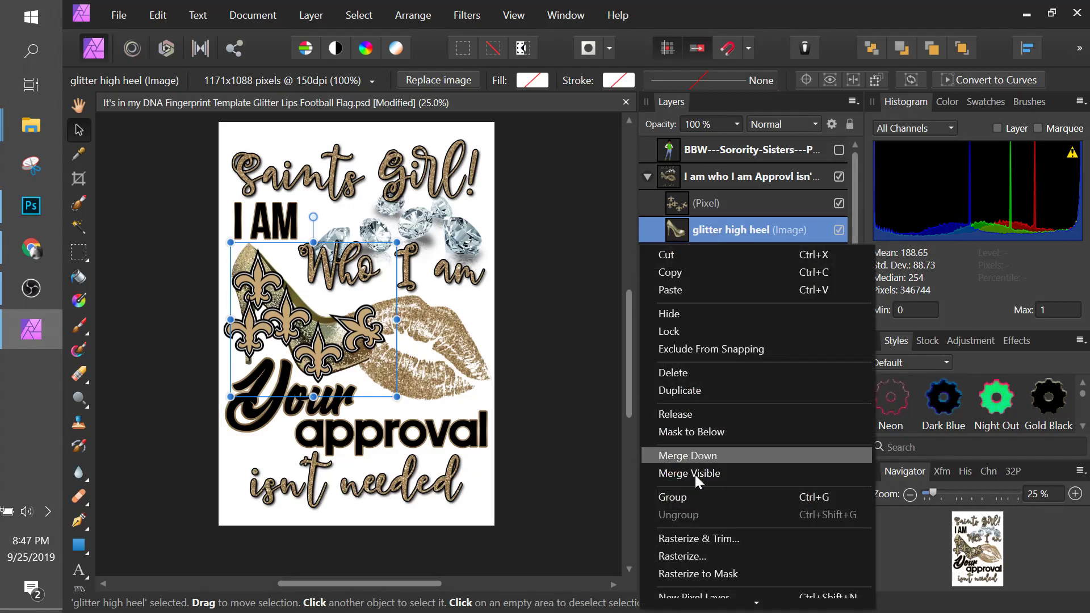
left_click(688, 550)
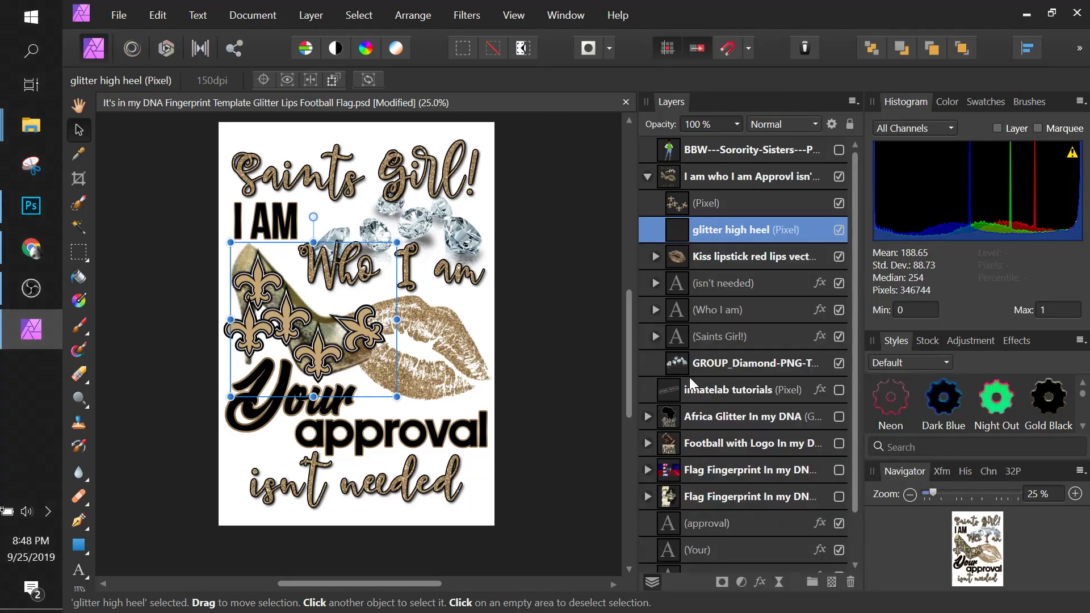
left_click(675, 203)
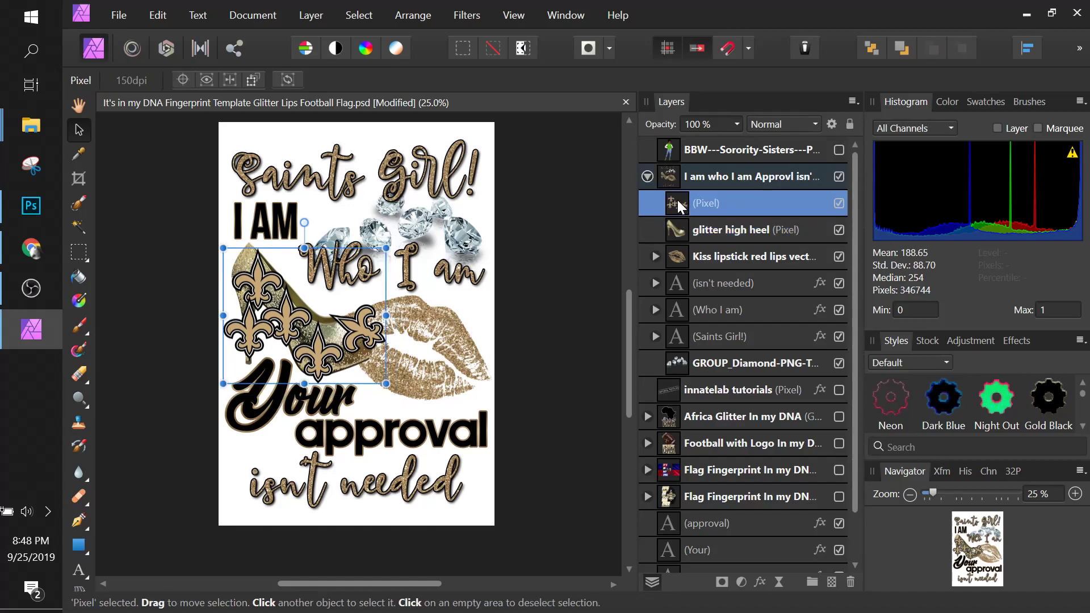
left_click_drag(679, 206, 691, 232)
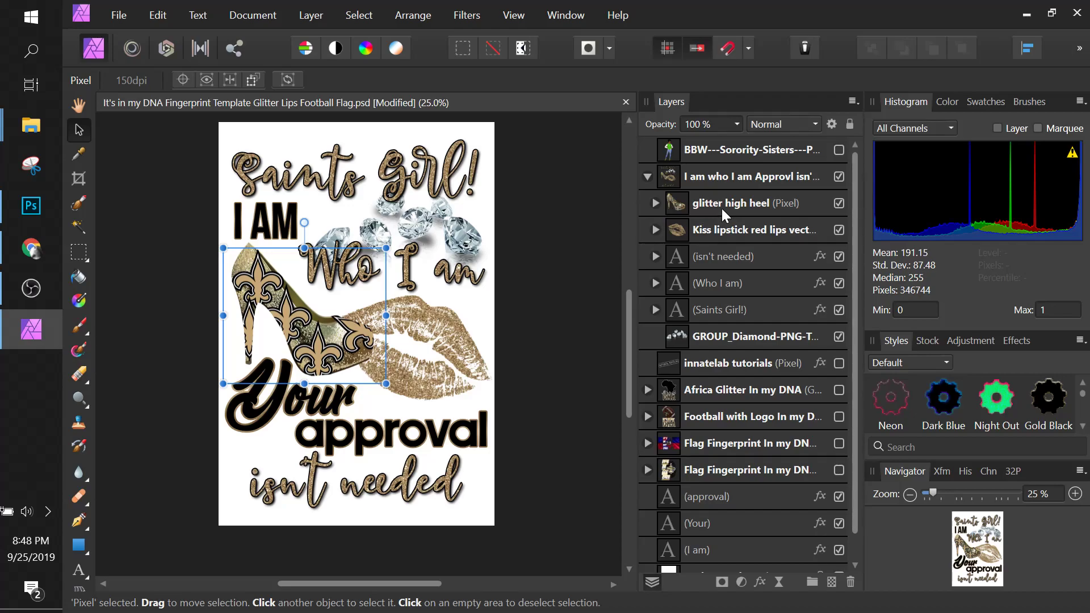
left_click(657, 210)
left_click(655, 204)
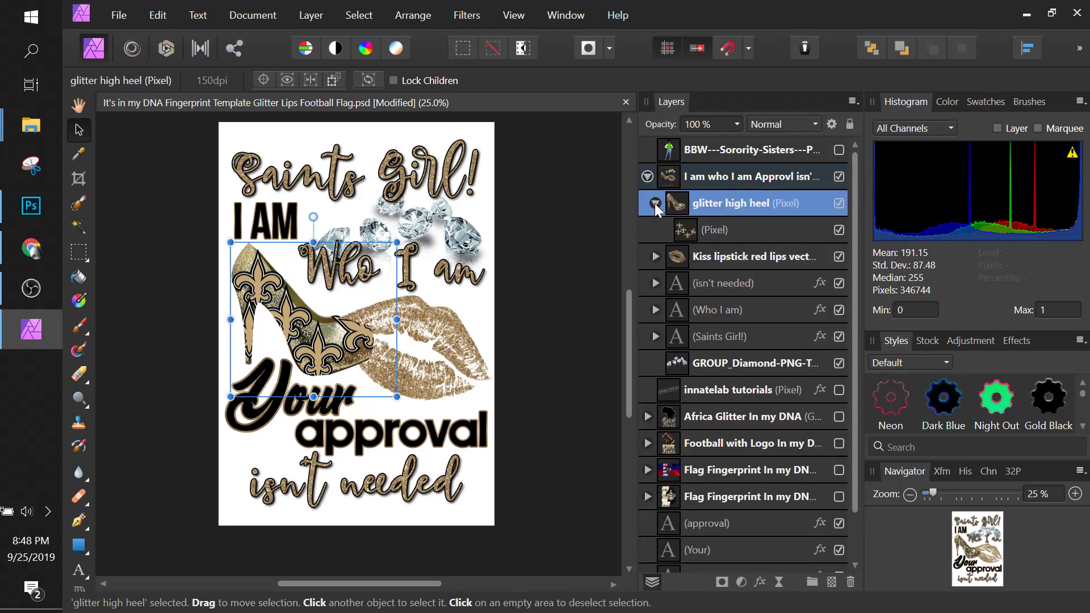
Set the nested Saints logo layer's blend mode to Multiply and its opacity to 75%
left_click(706, 234)
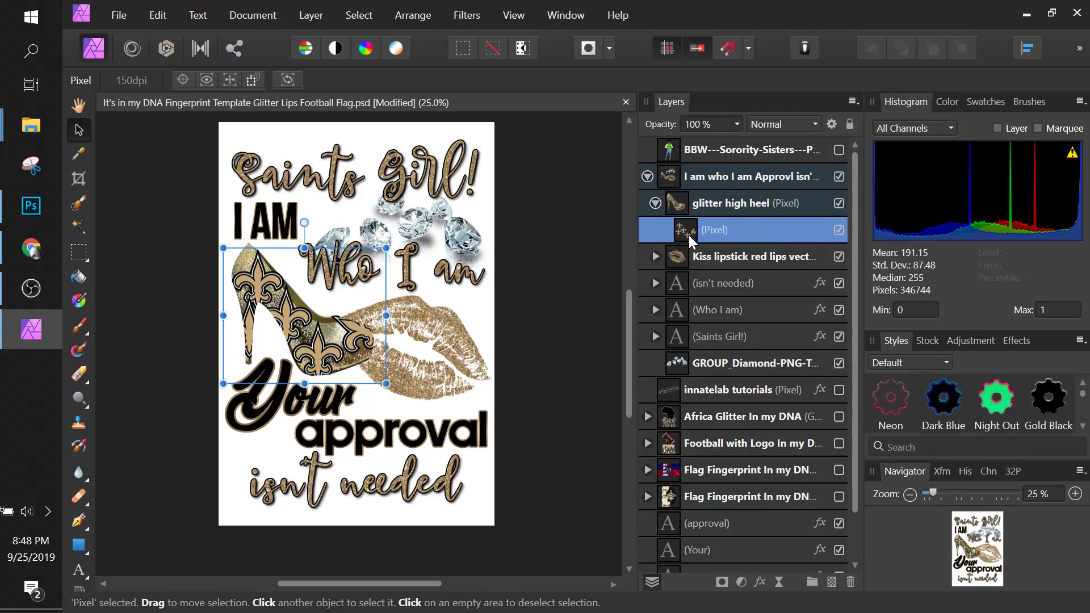
left_click(740, 124)
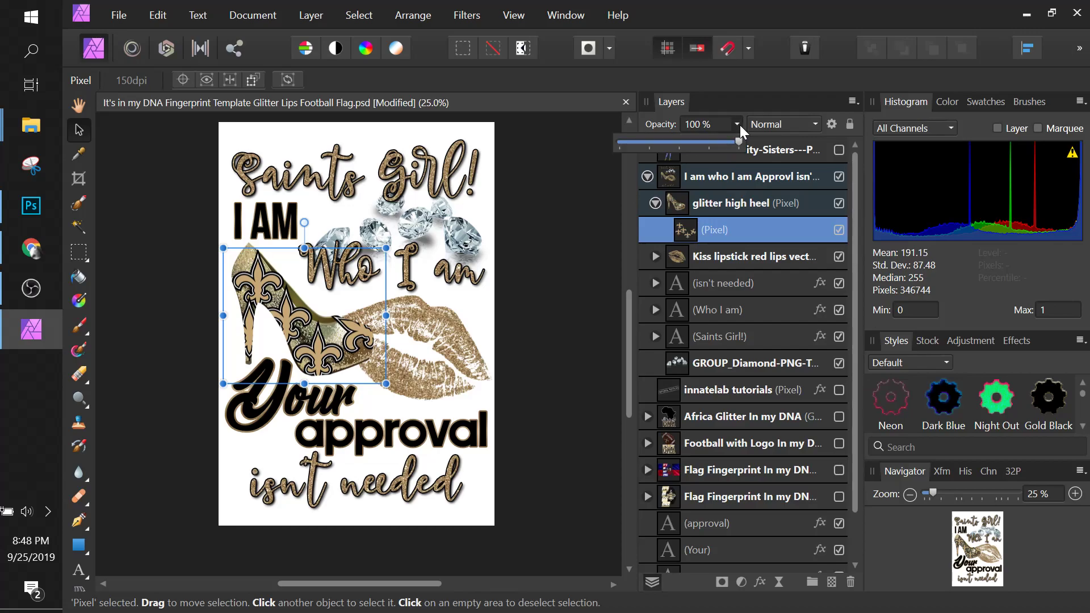
left_click(785, 124)
left_click(785, 124)
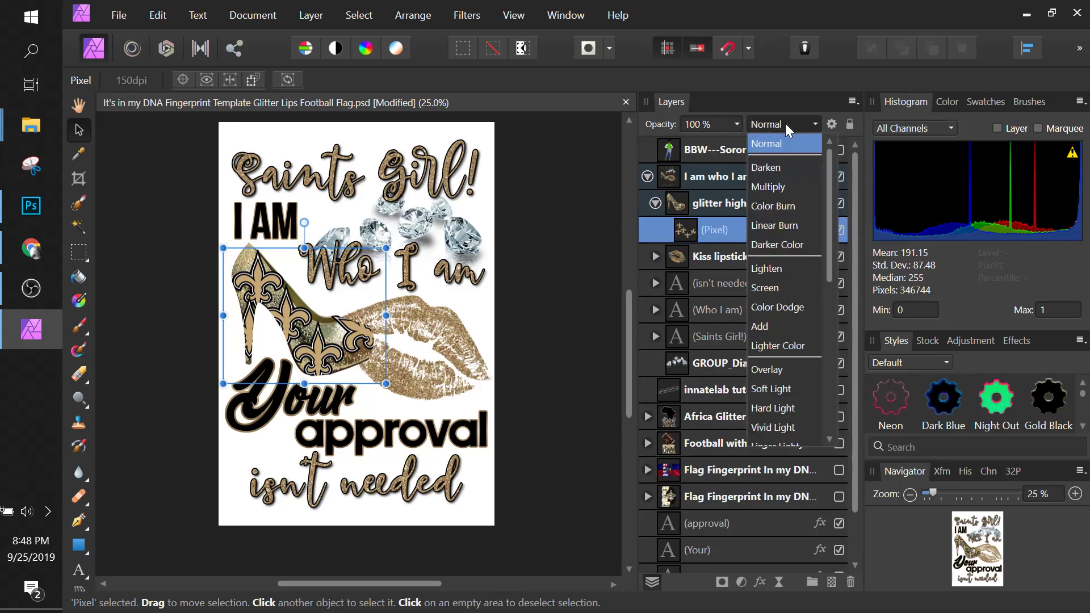
left_click(756, 188)
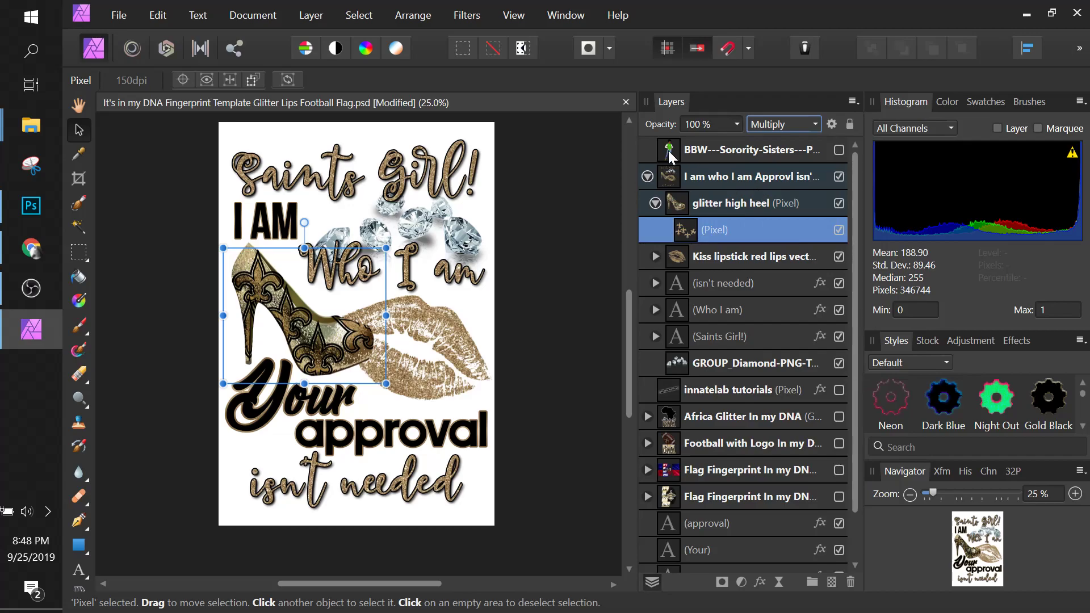
left_click(738, 124)
left_click_drag(723, 143, 711, 145)
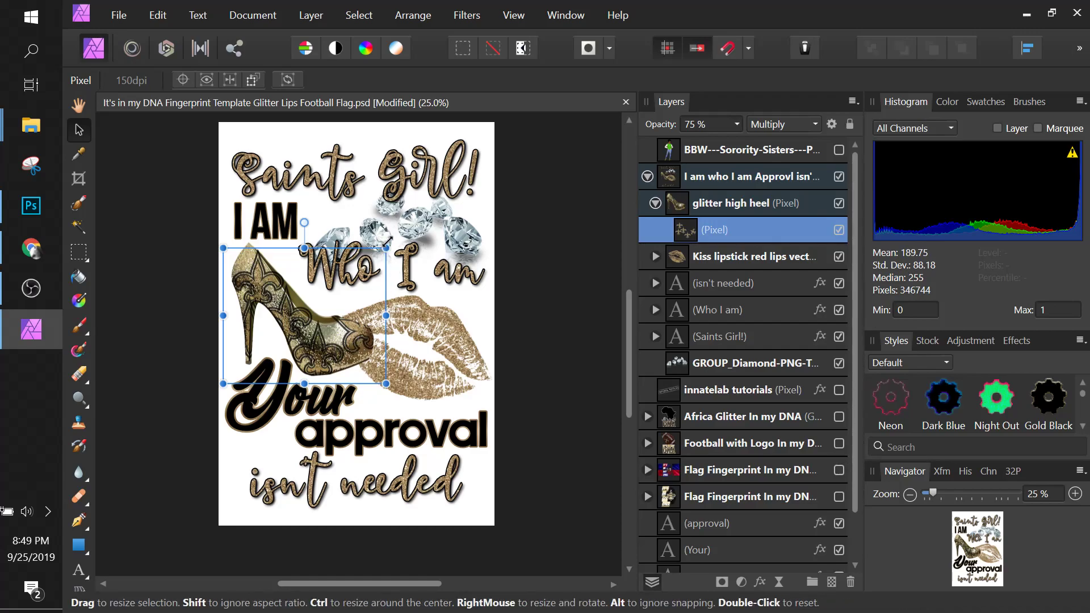
Scale the nested Saints logo layer down slightly and reposition it over the high heel
left_click_drag(387, 241, 378, 254)
left_click_drag(349, 342, 355, 344)
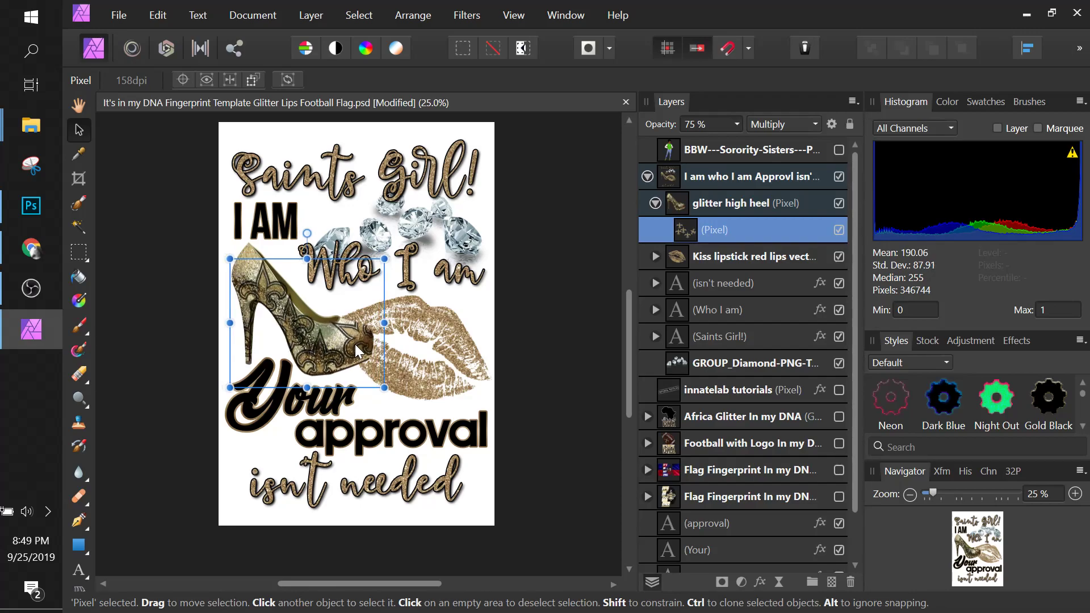
left_click_drag(353, 333, 344, 339)
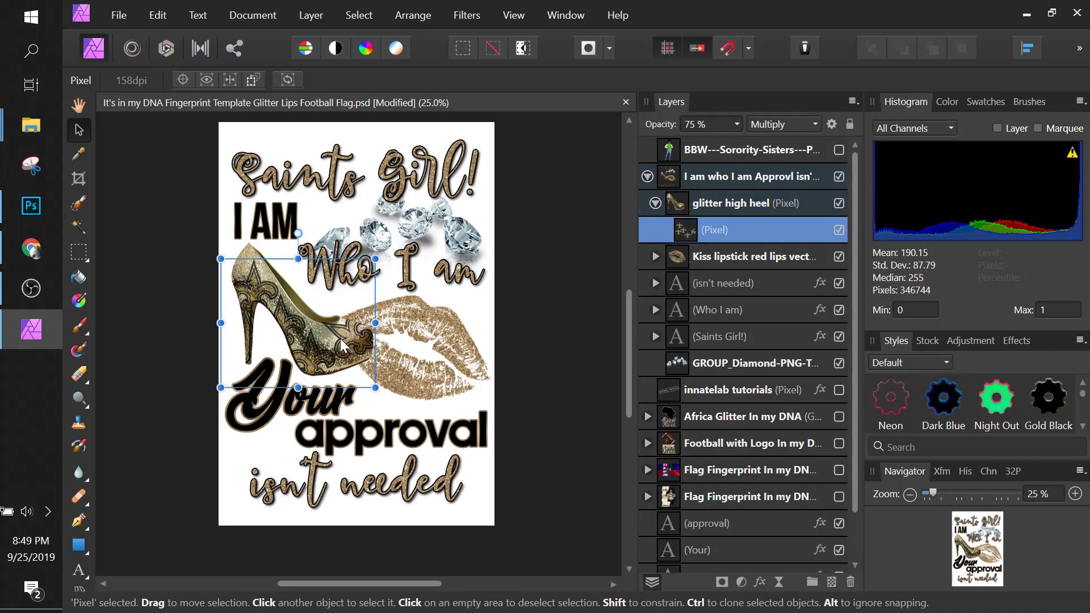
left_click_drag(340, 336, 341, 332)
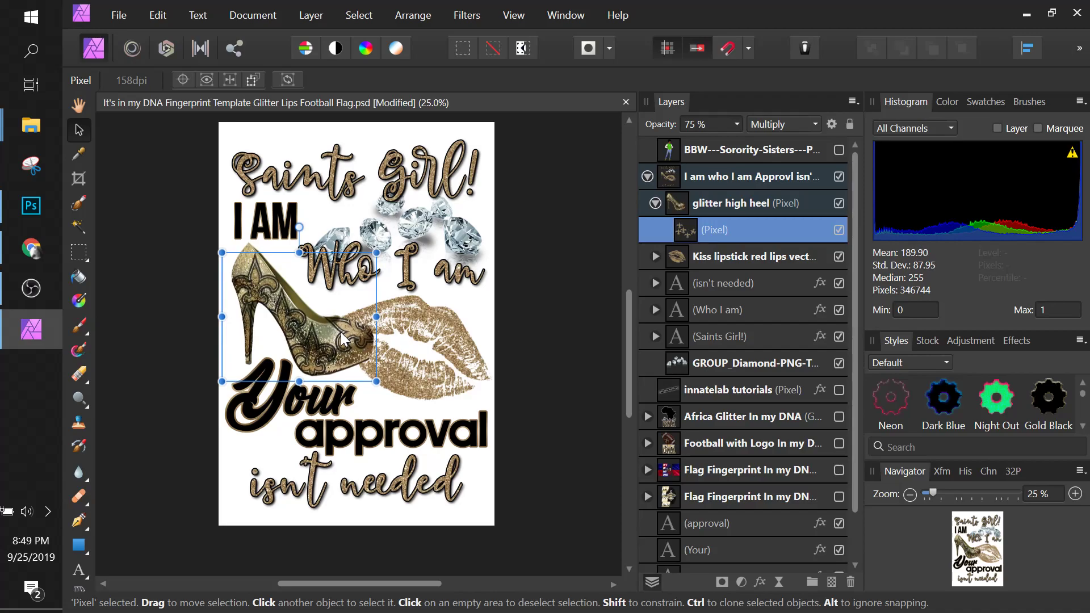
Add a mask to the nested Saints logo layer and choose the Basic 8 px brush for painting on it
scroll(340, 339, "up", 3)
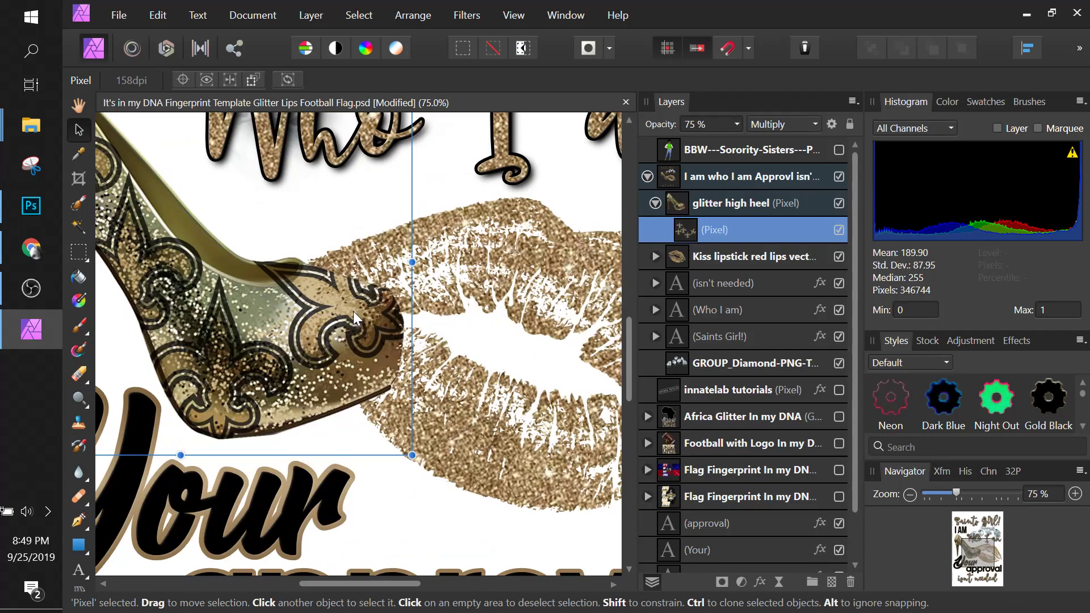
key("space")
left_click_drag(356, 325, 461, 388)
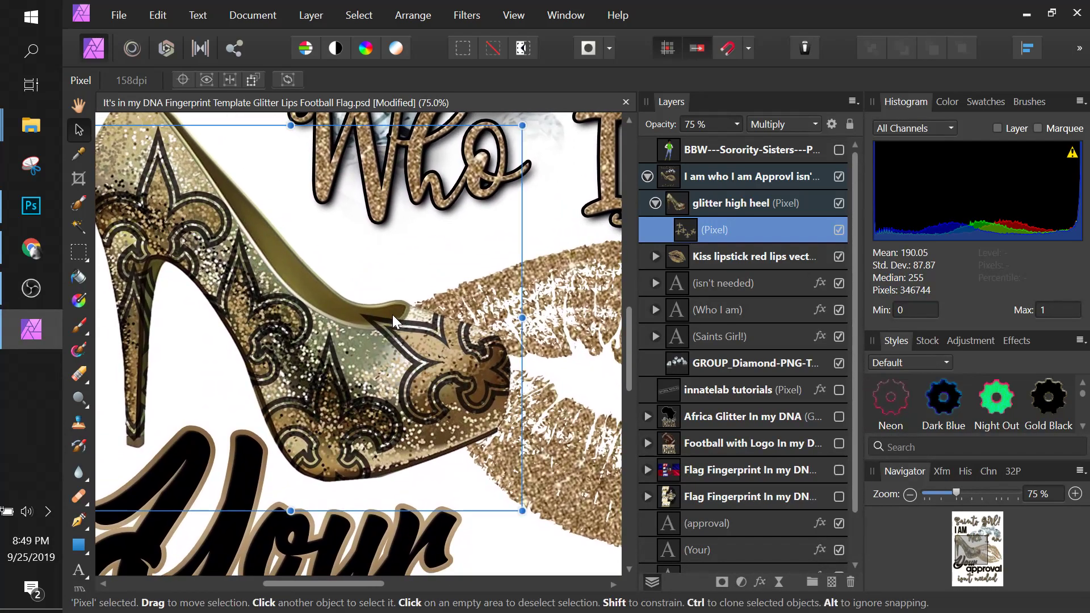
left_click(717, 580)
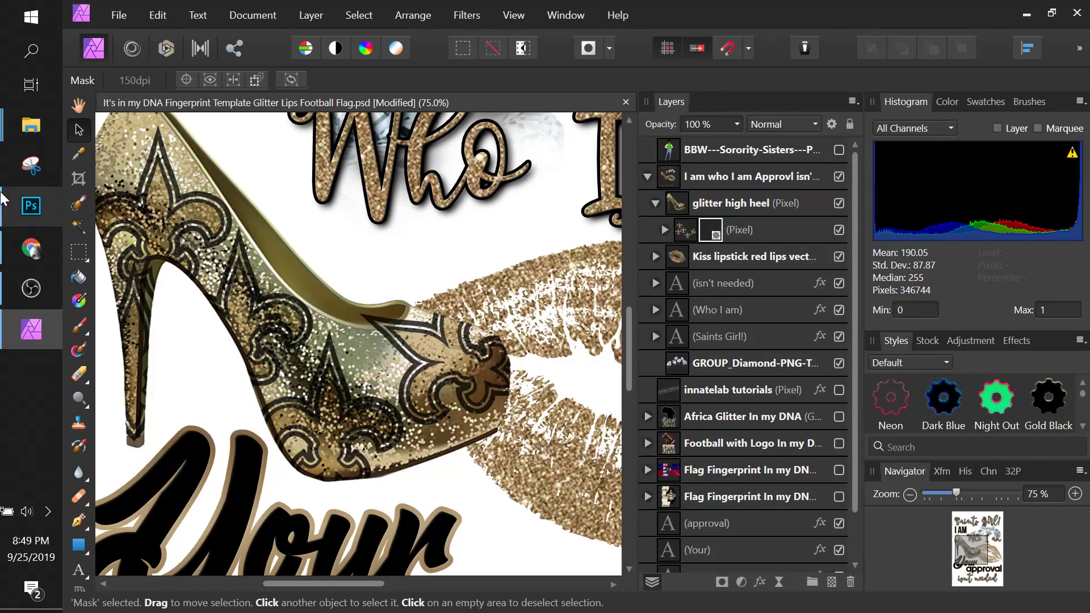
left_click(79, 325)
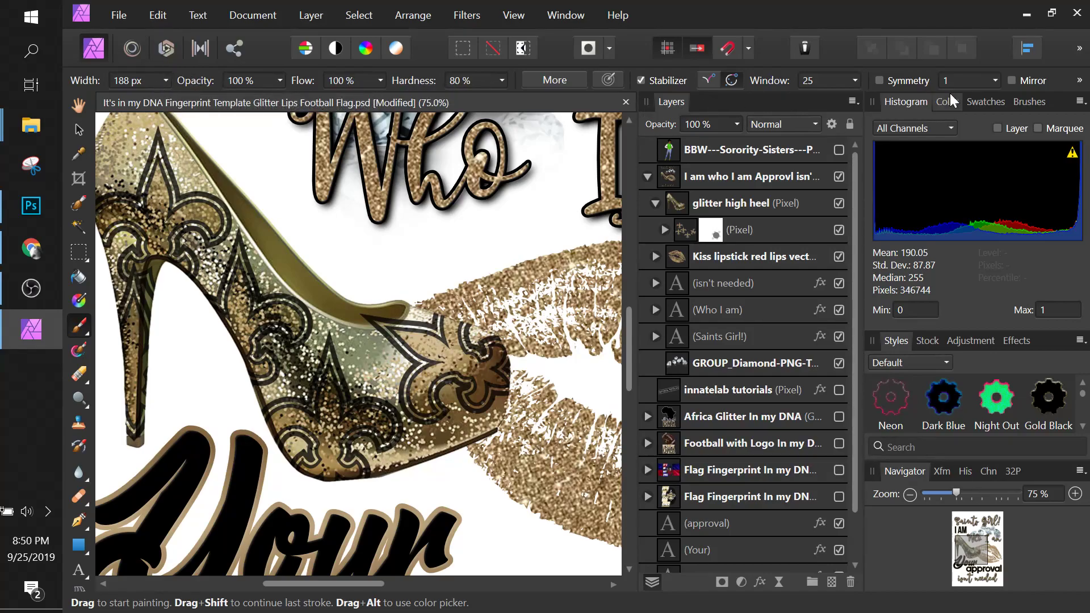
left_click(1029, 101)
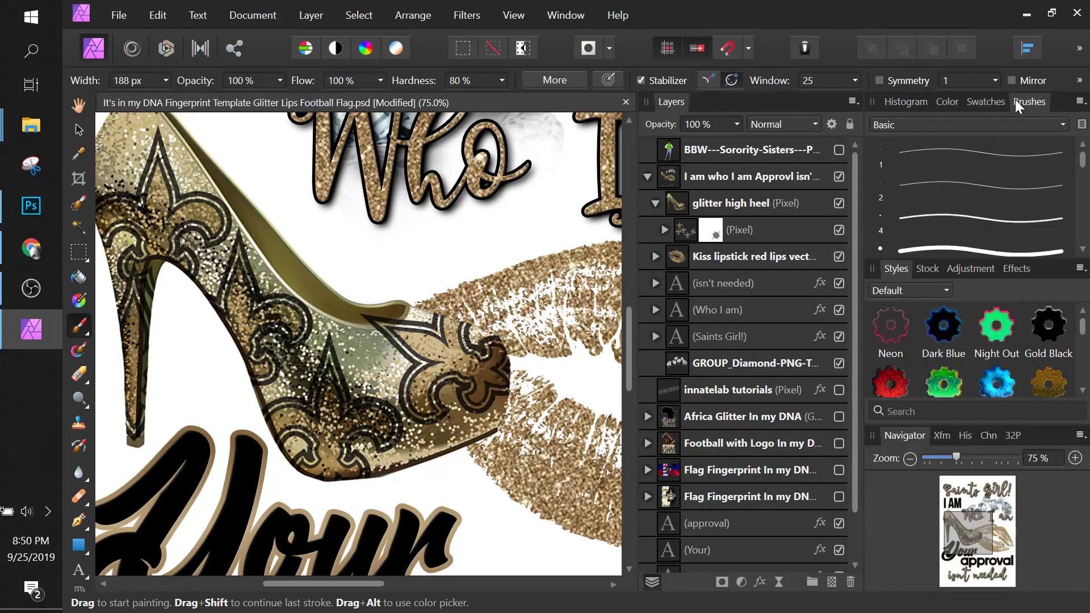
left_click(952, 251)
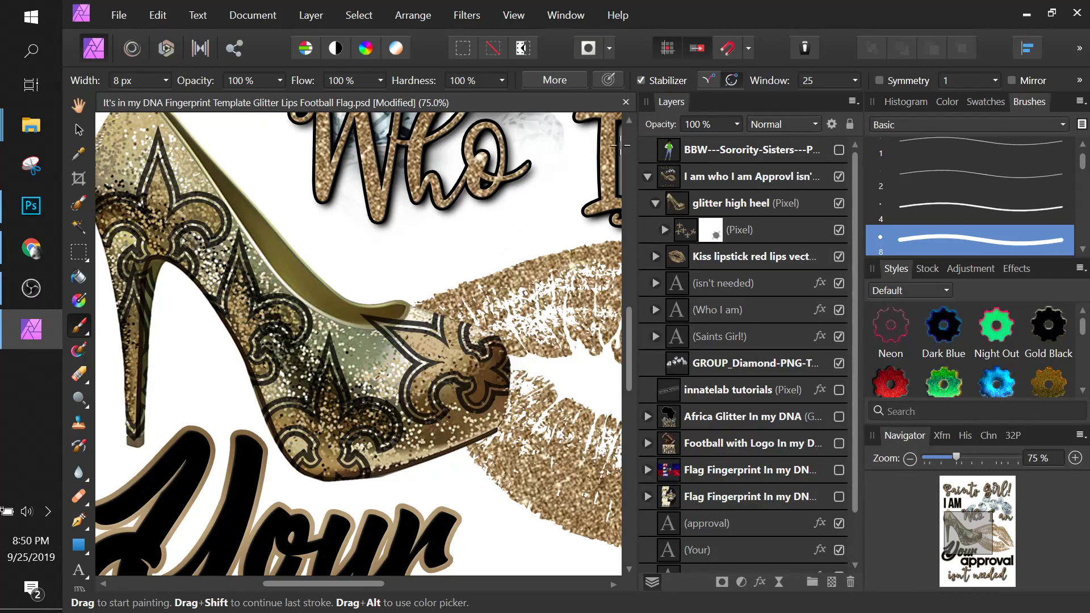
Paint black on the logo layer's mask to hide the logo tip overlapping the shoe's opening above the toe
left_click(940, 102)
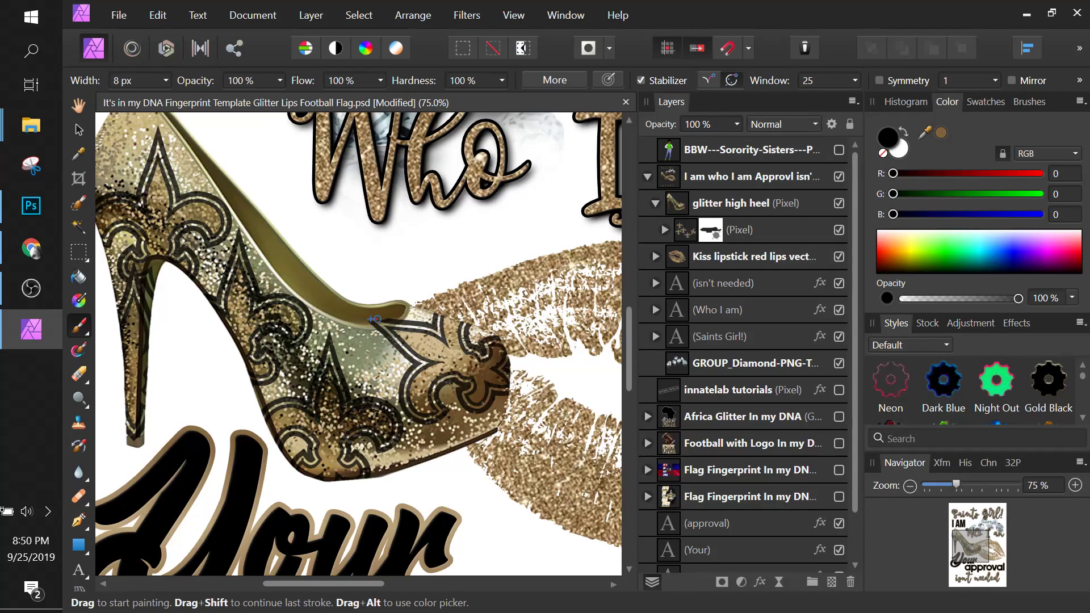
left_click_drag(389, 316, 366, 320)
left_click_drag(371, 323, 363, 322)
left_click_drag(377, 323, 374, 321)
left_click_drag(375, 324, 397, 319)
key("ctrl+minus")
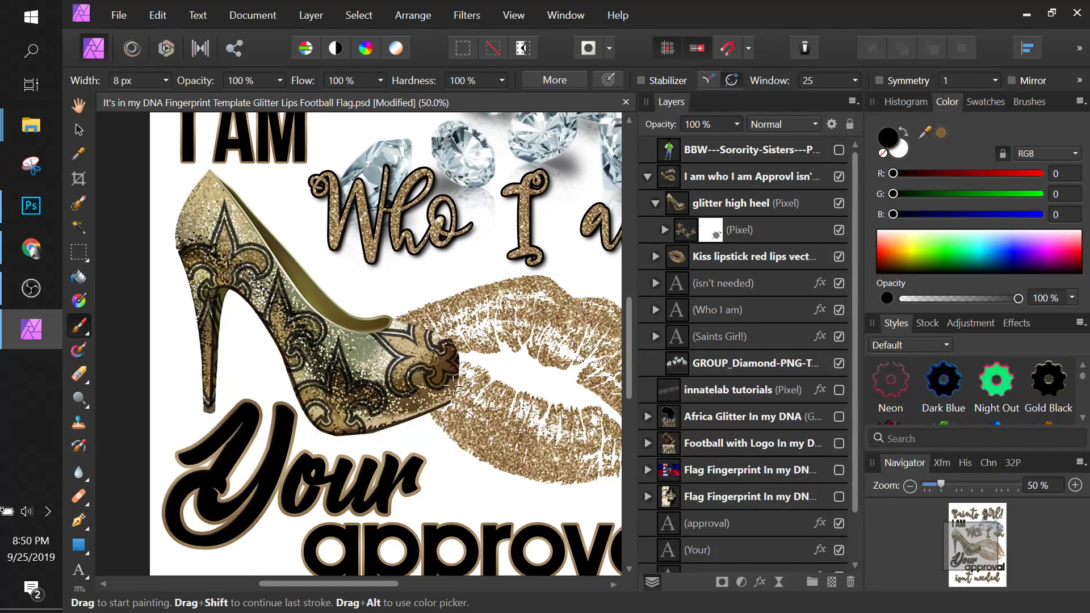
key("space")
left_click_drag(460, 396, 444, 354)
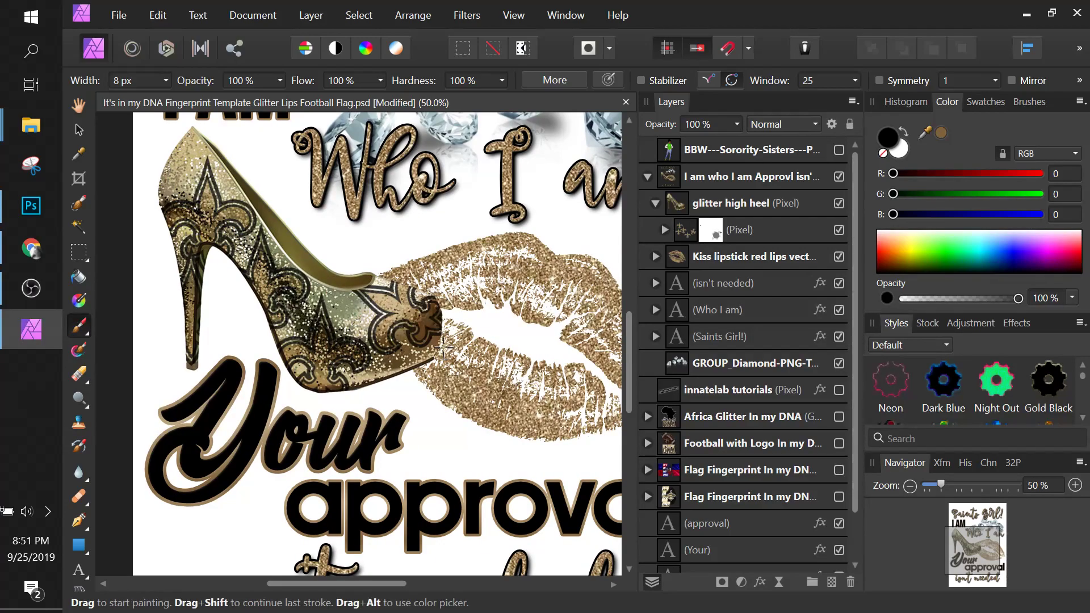
Hide and show the glitter high heel layer to check the shoe's effect in the full design
key("ctrl+minus")
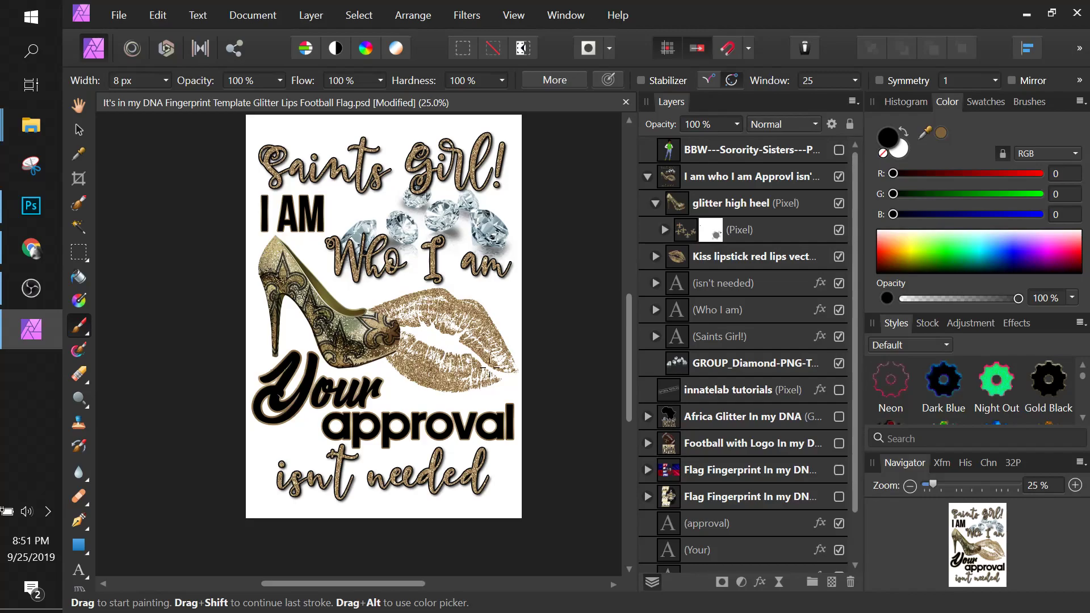
left_click(746, 204)
left_click(655, 203)
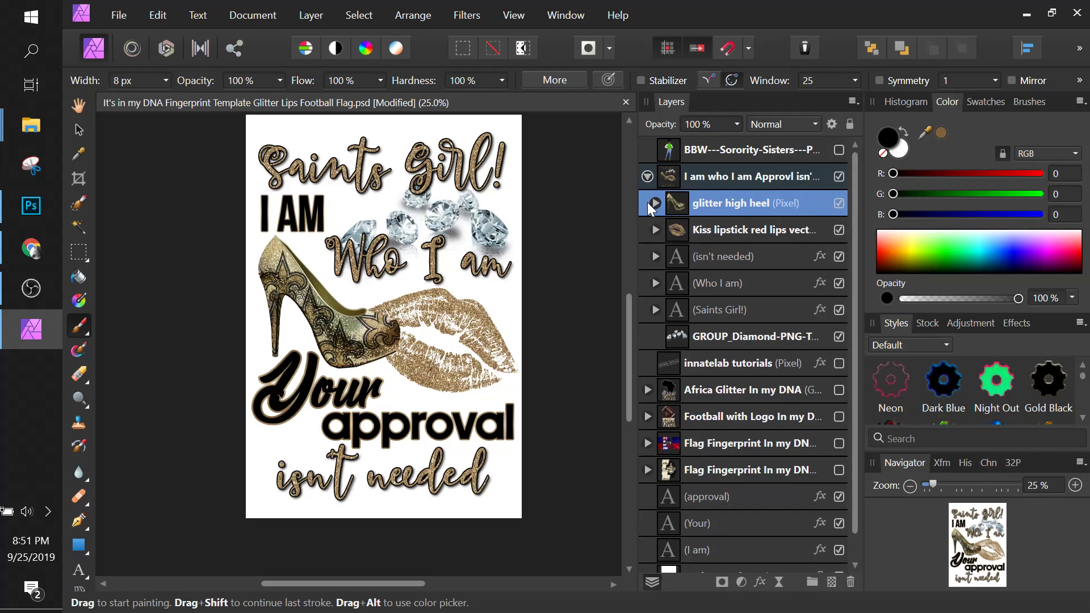
left_click(839, 203)
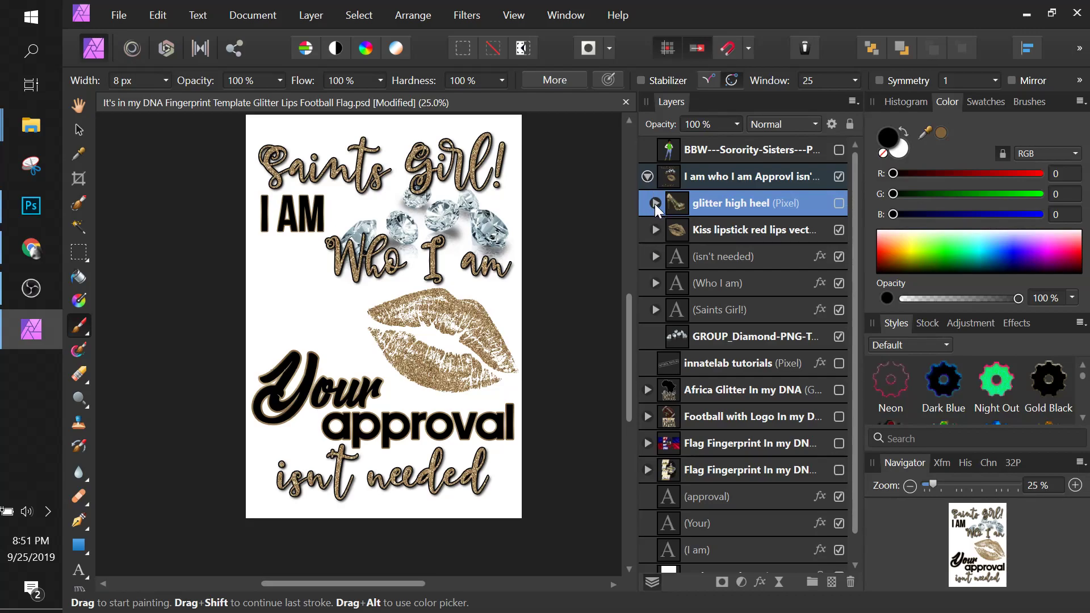
left_click(839, 203)
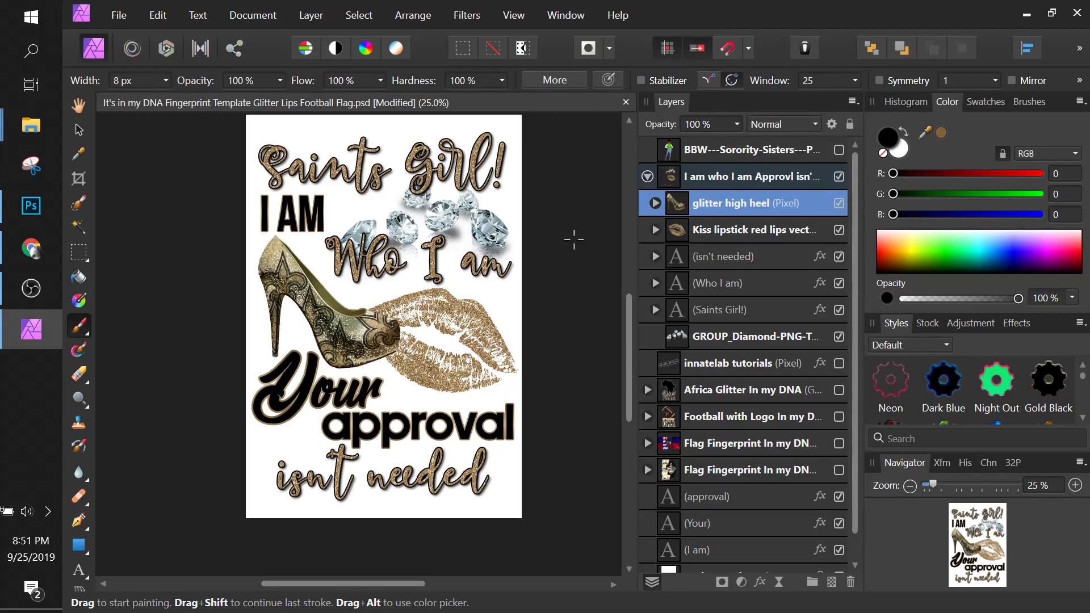
Duplicate the "I am who I am" group and hide the original group beneath the copy
left_click(647, 176)
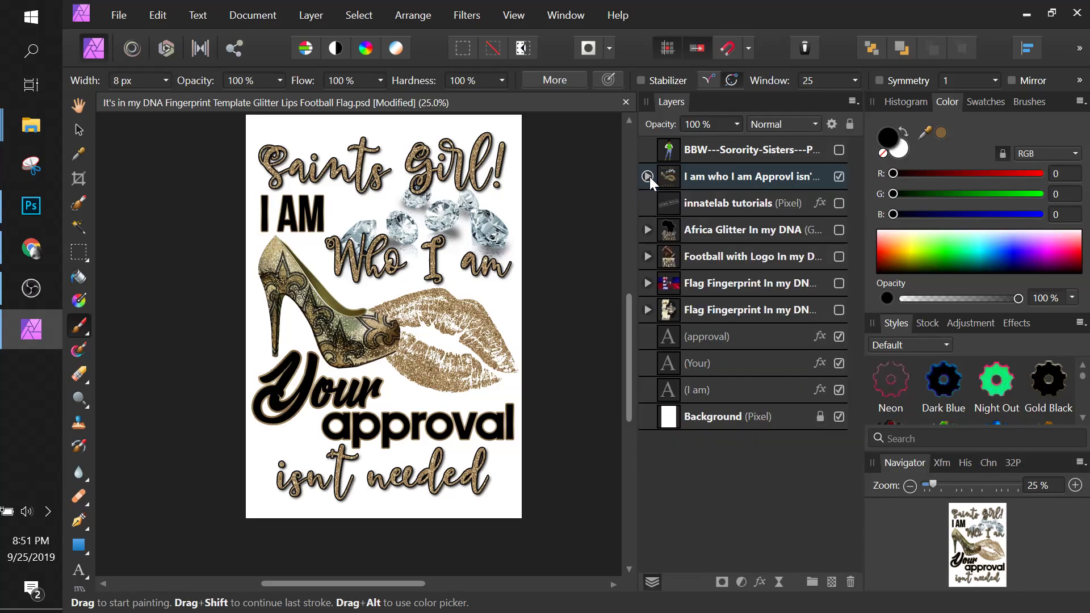
left_click(715, 179)
right_click(715, 179)
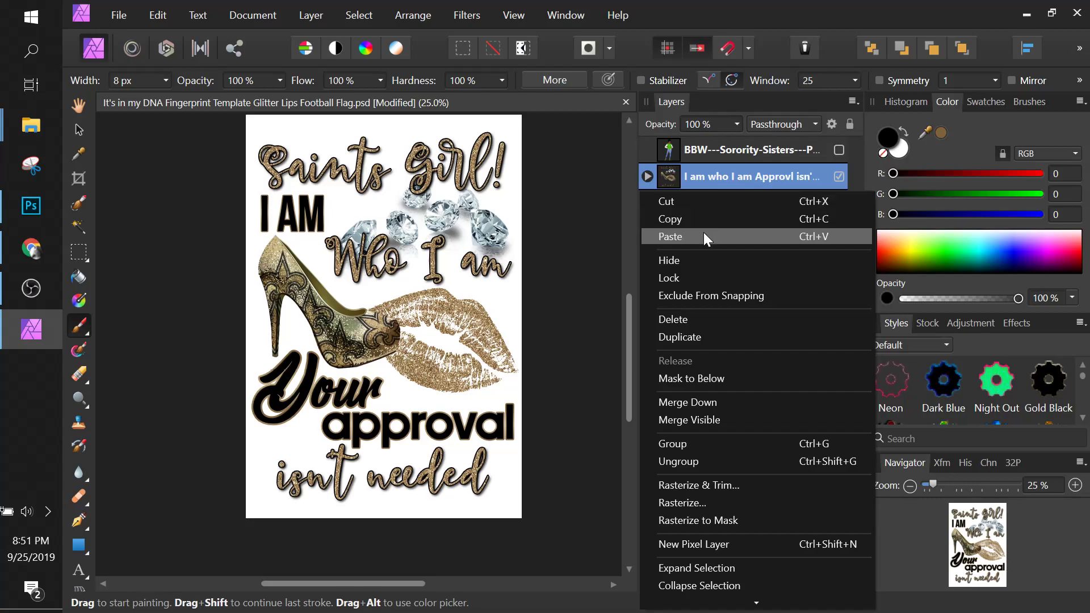
left_click(707, 334)
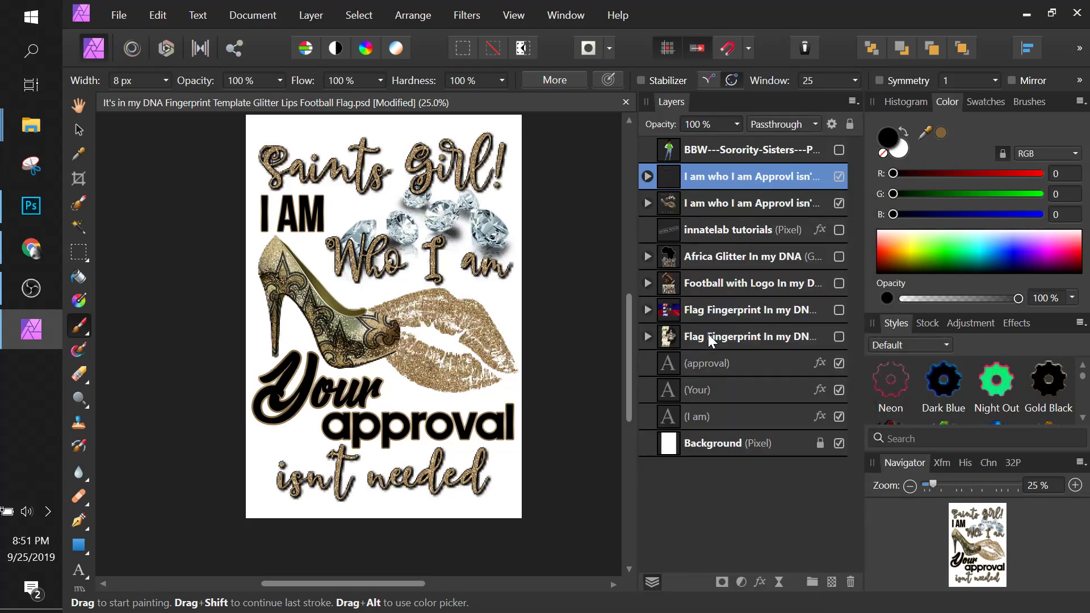
left_click(647, 203)
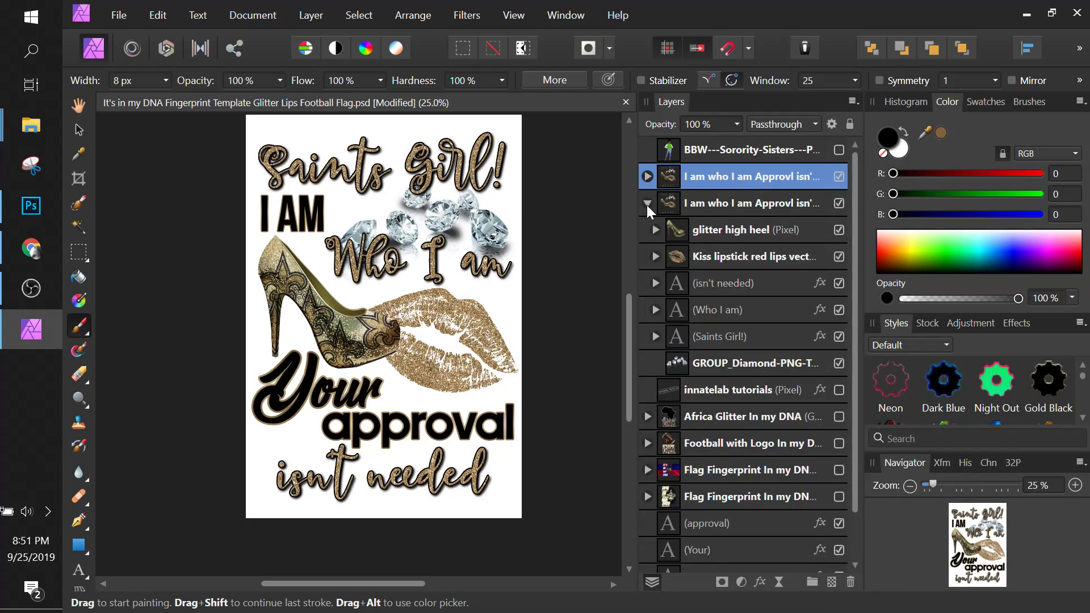
left_click(647, 204)
left_click(838, 203)
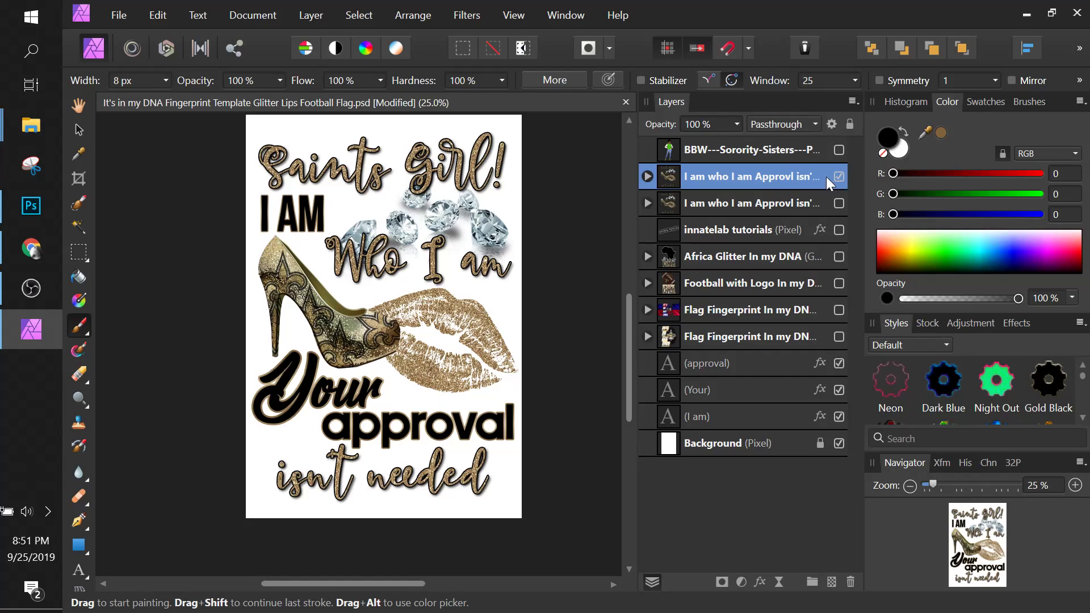
Delete the masked Saints logo layer nested in the glitter high heel of the duplicated group
left_click(647, 176)
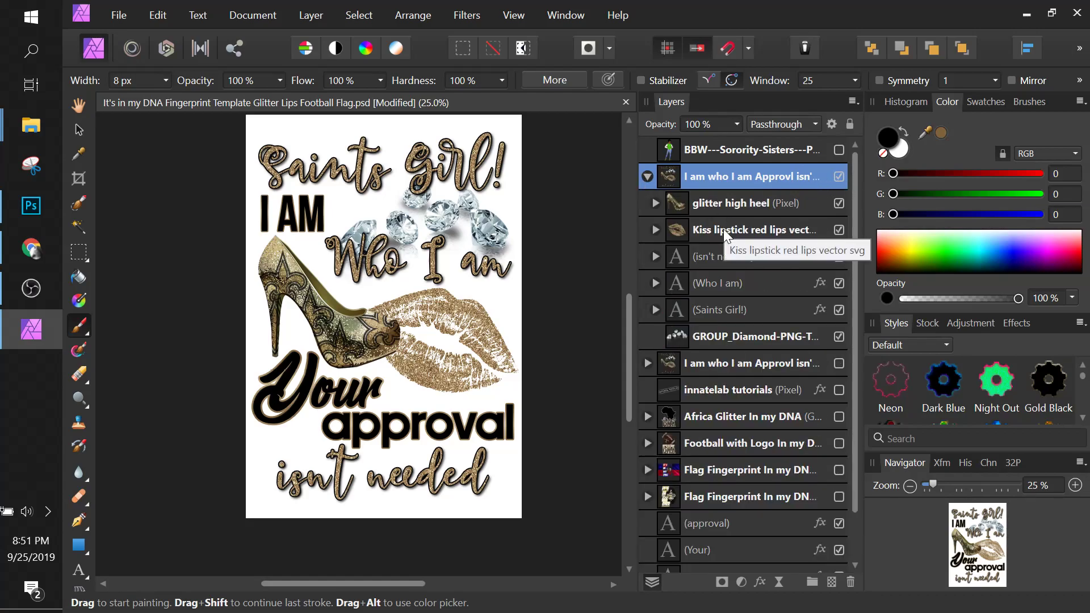
left_click(724, 209)
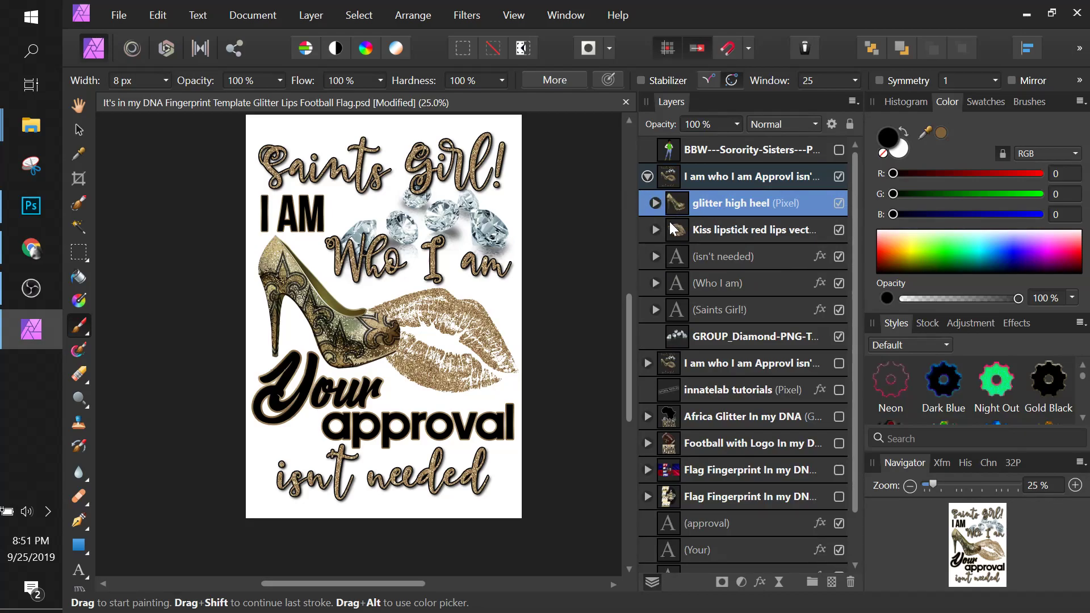
left_click(656, 203)
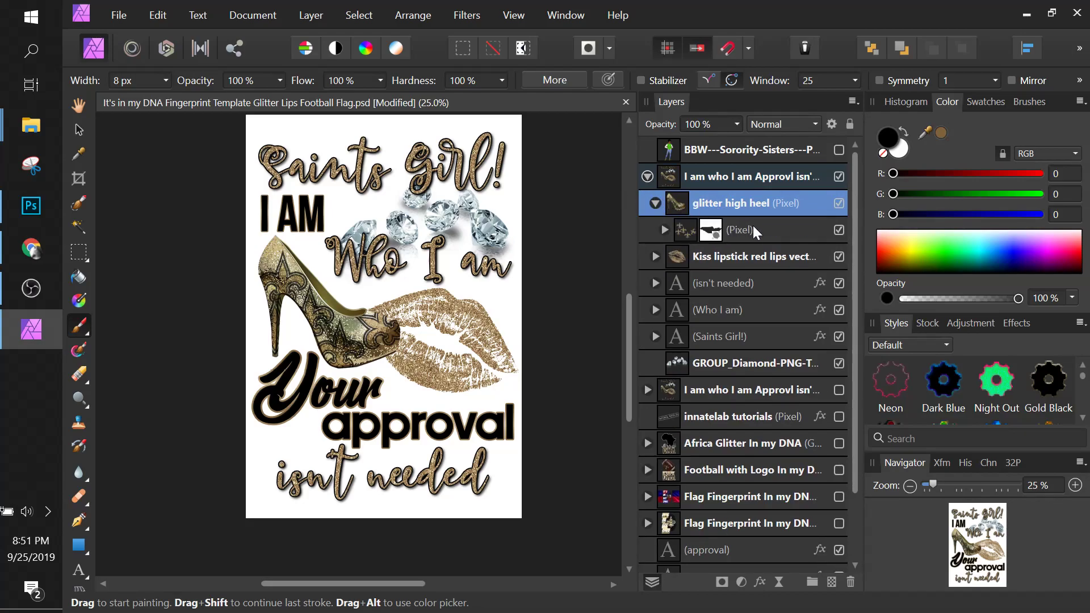
left_click(752, 230)
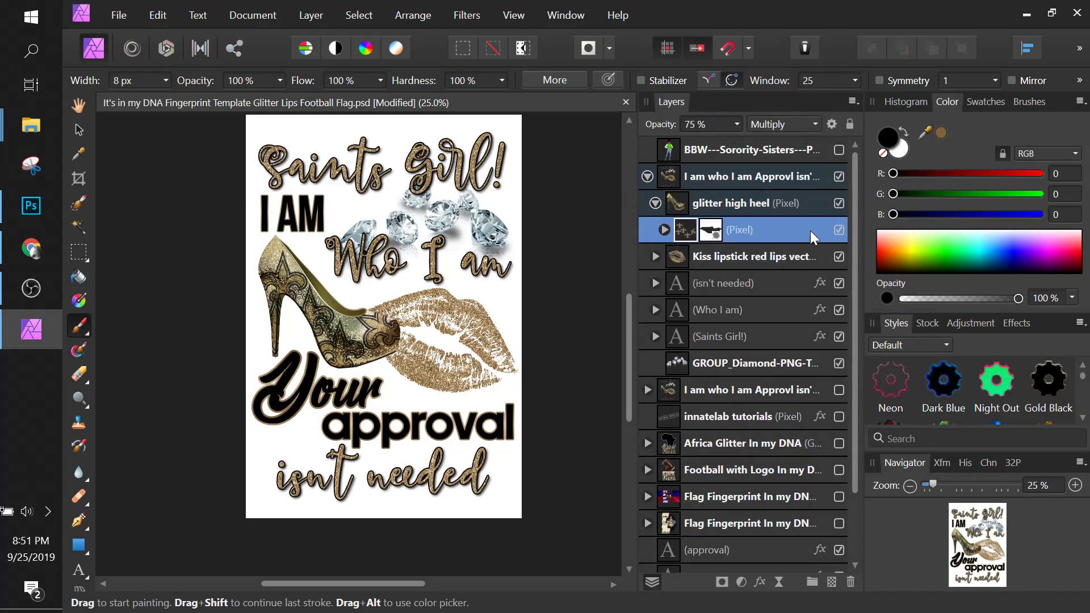
left_click(850, 581)
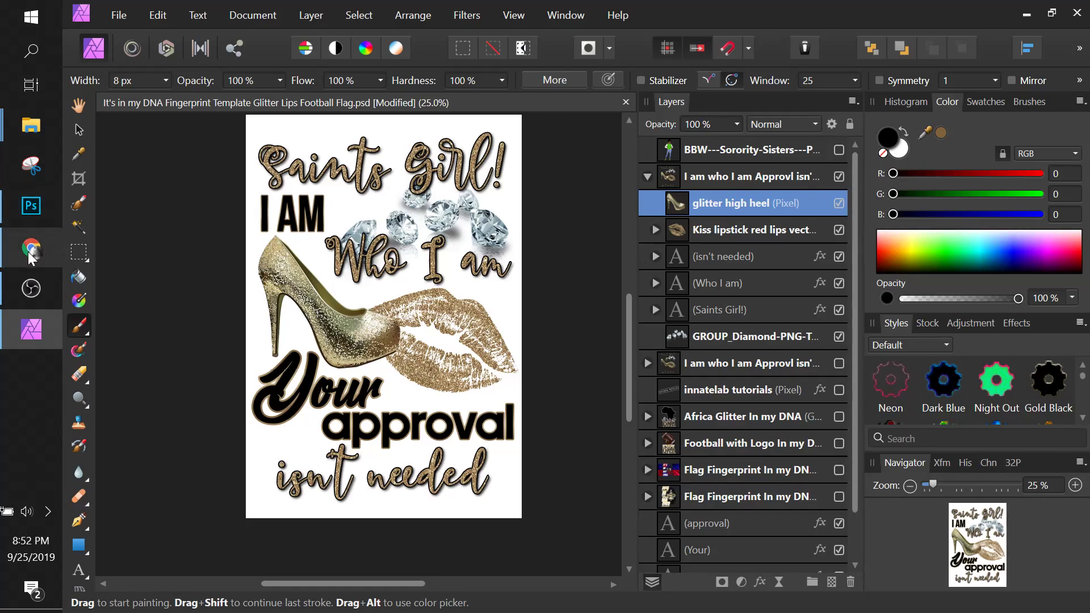
mouse_move(29, 251)
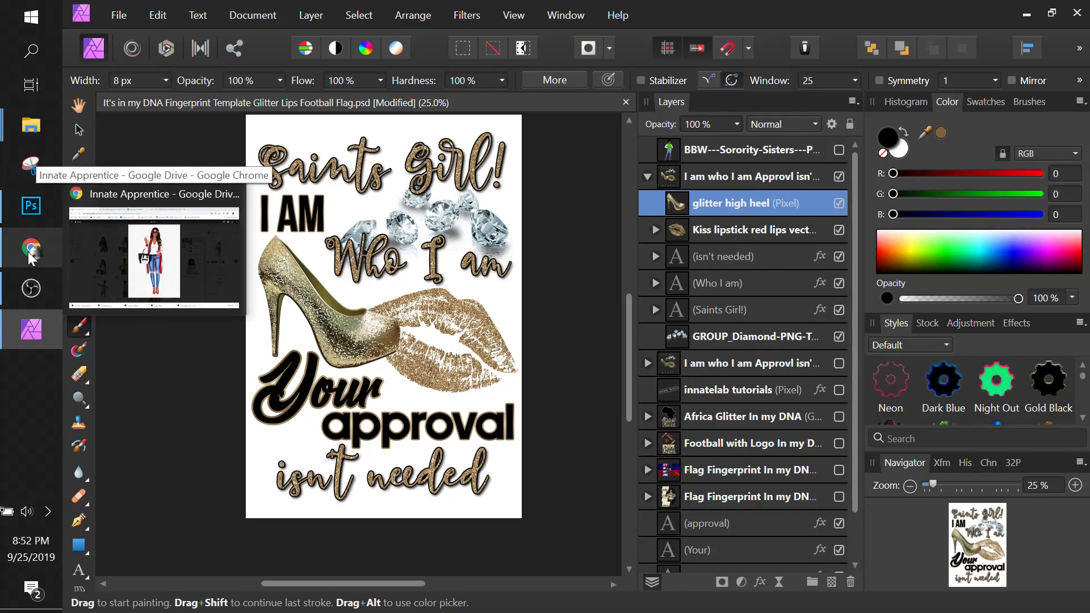
left_click(30, 250)
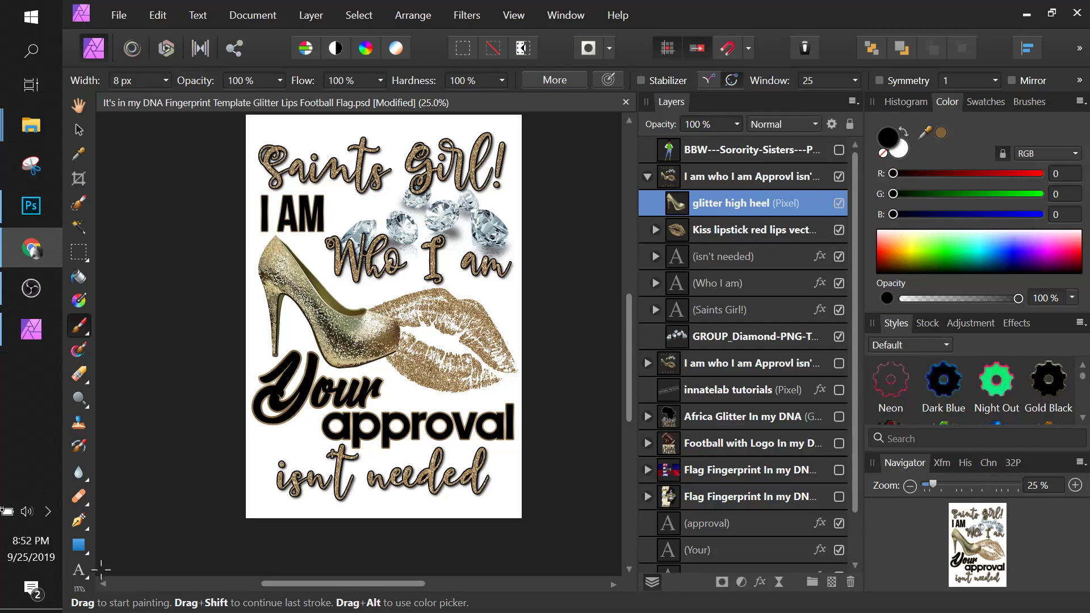
Replace the "Saints Girl!" headline text with "boricua" using the Artistic Text Tool
left_click(80, 577)
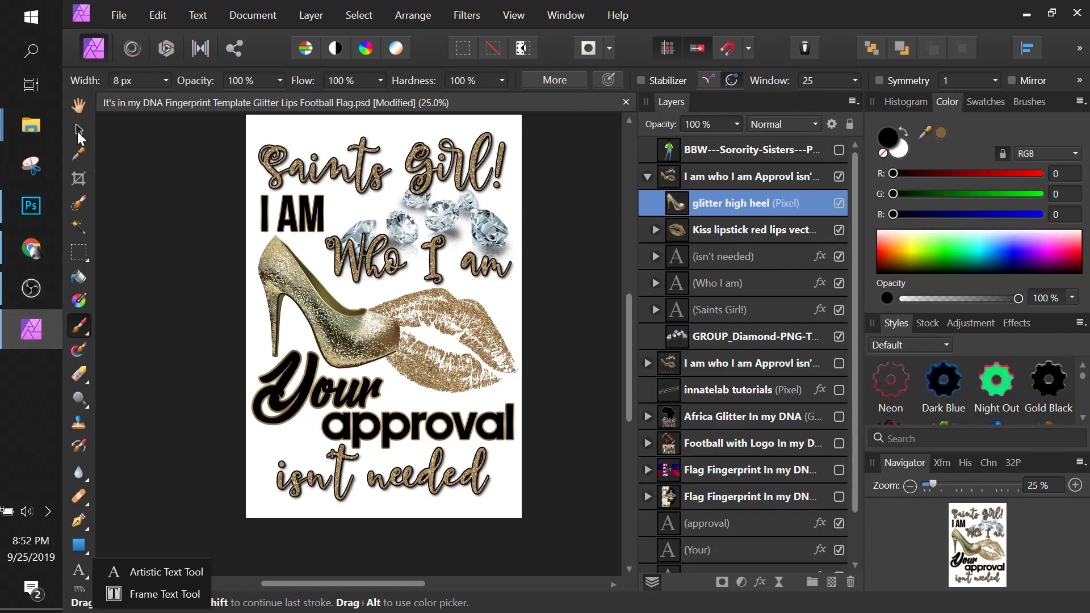
left_click(80, 570)
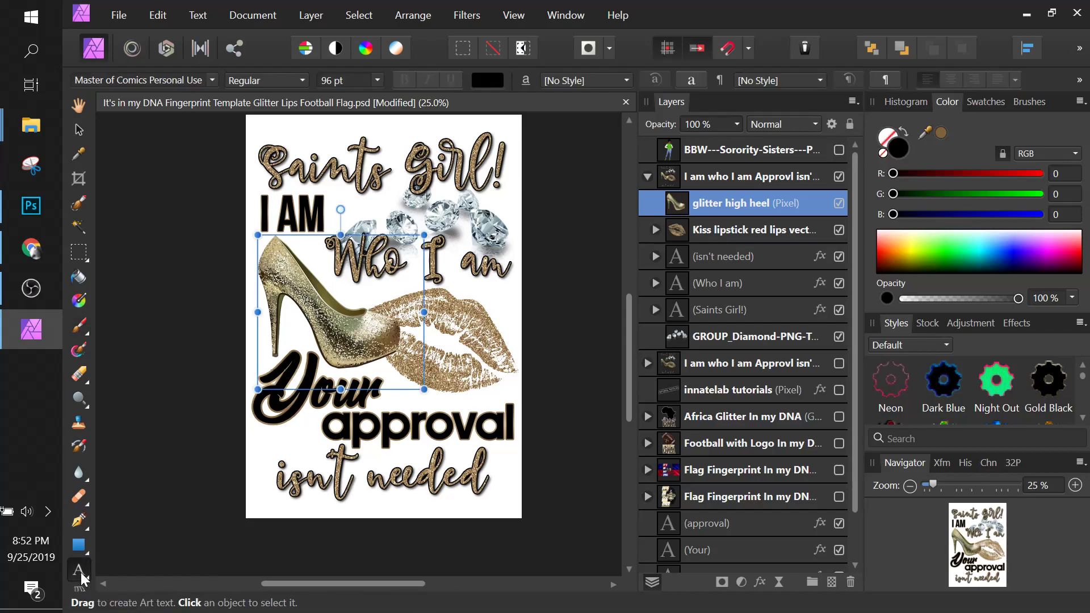
left_click(449, 170)
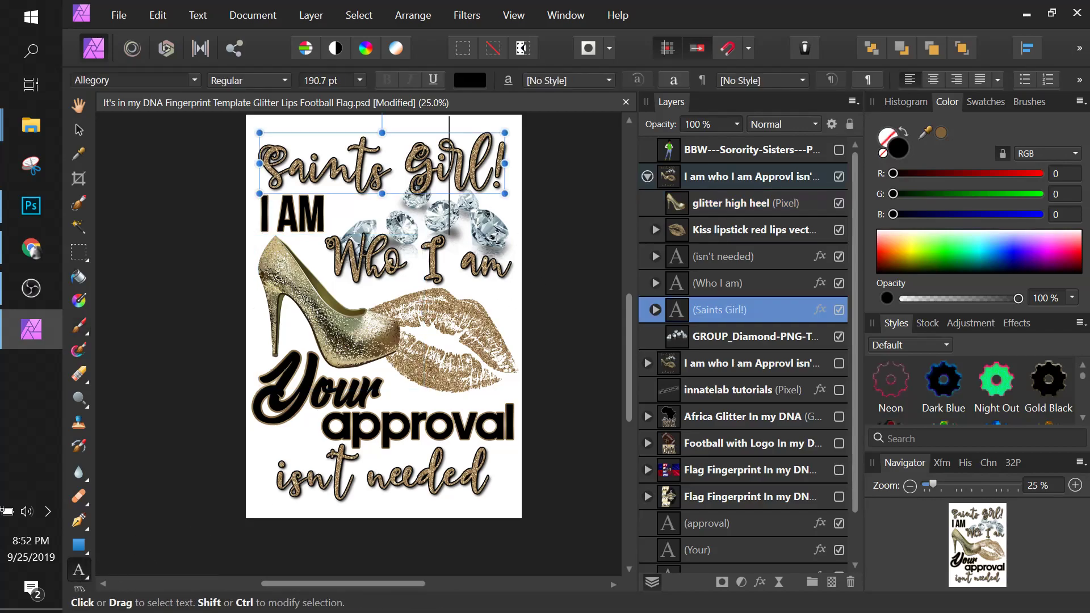
left_click_drag(449, 170, 507, 170)
key("ctrl+a")
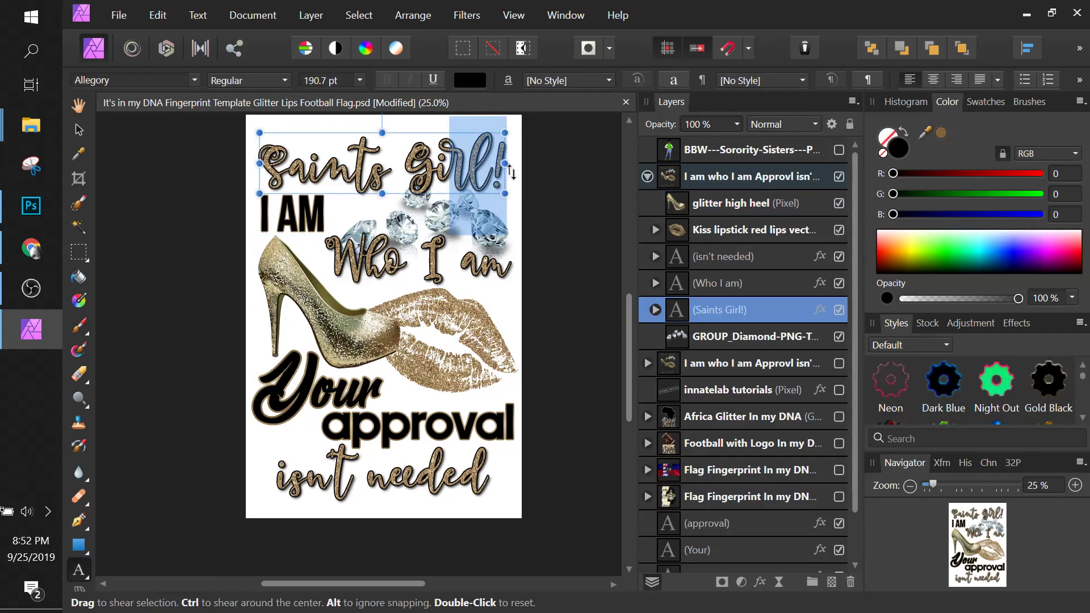
left_click(511, 170)
key("BackSpace")
key("BackSpace")
key("BackSpace")
key("BackSpace")
key("BackSpace")
key("BackSpace")
key("BackSpace")
key("BackSpace")
key("BackSpace")
key("BackSpace")
key("BackSpace")
key("BackSpace")
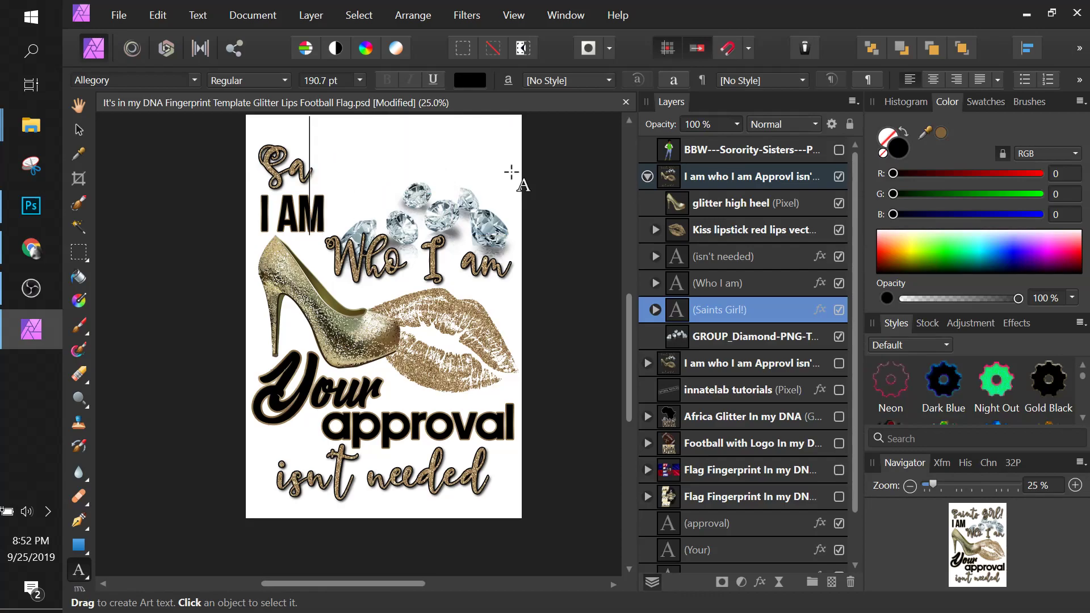
type("boricua")
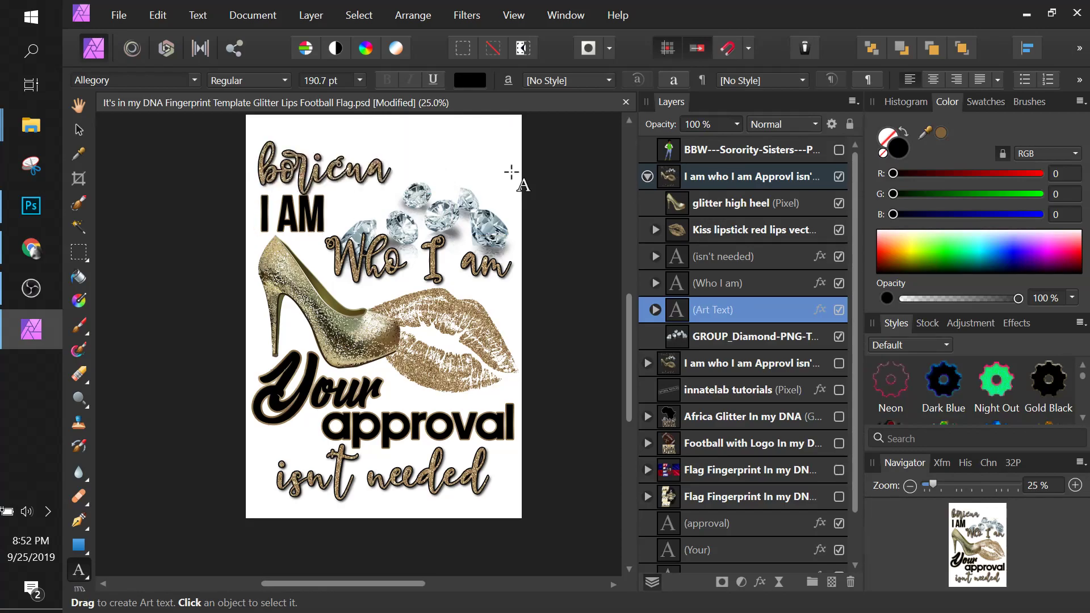
Change the first letter of the "boricua" headline to a capital B
left_click(282, 168)
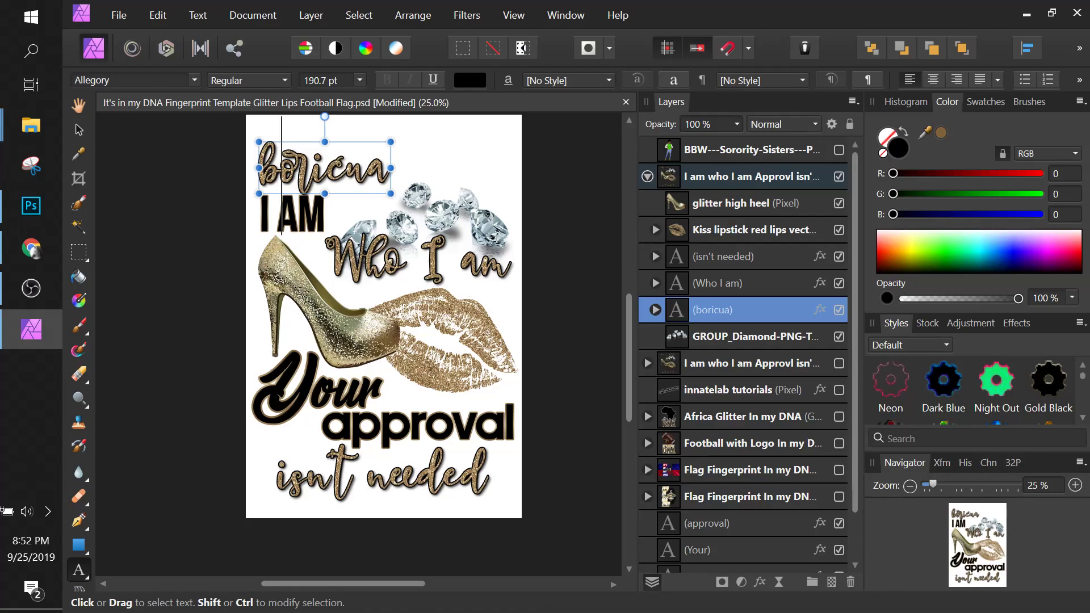
key("BackSpace")
type("B")
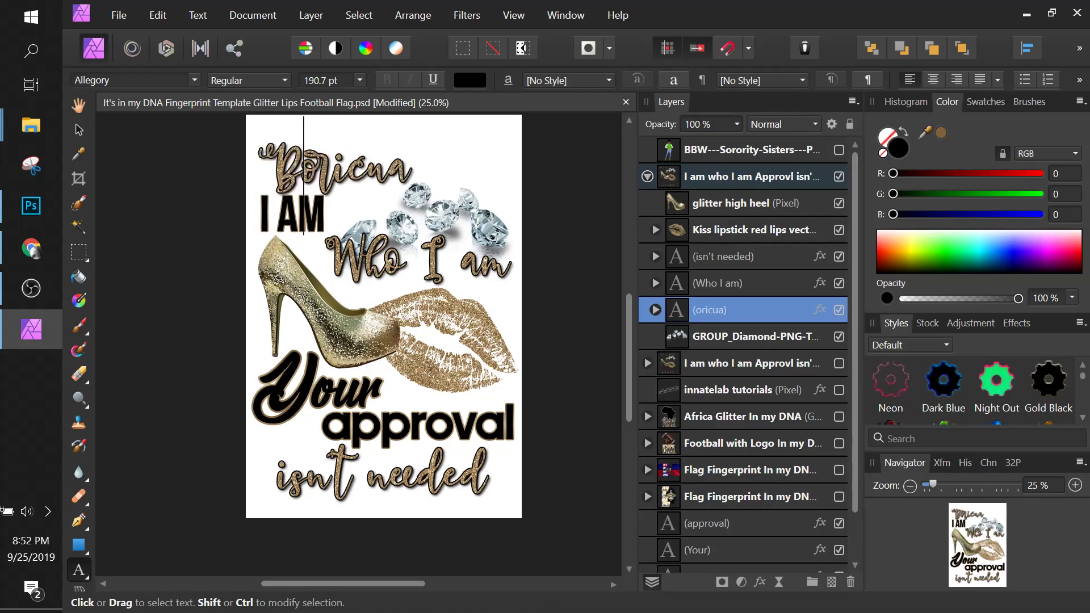
key("Escape")
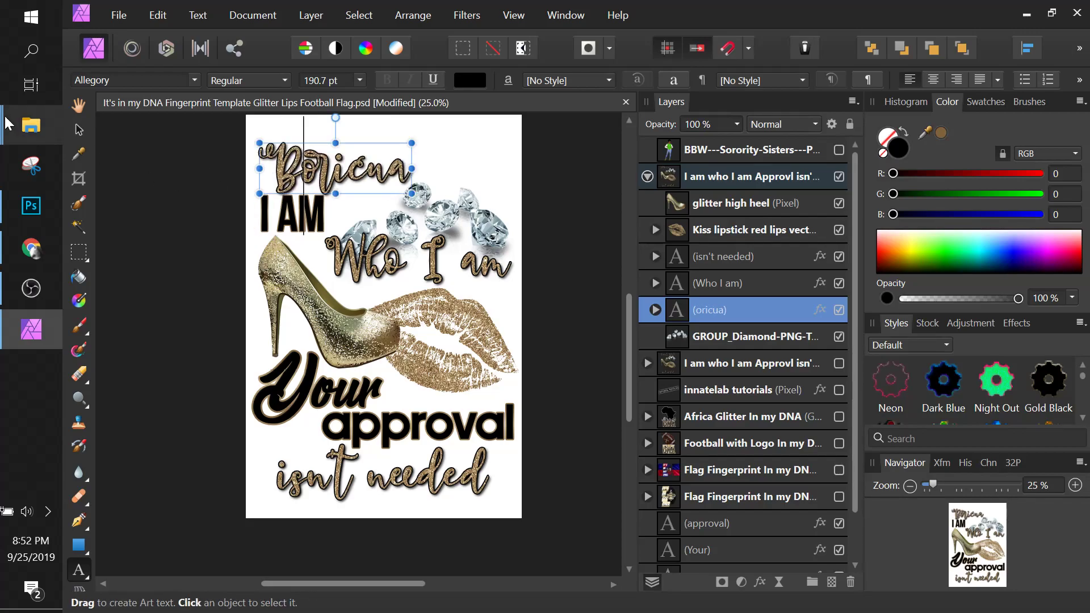
Enlarge the "Boricua" headline to about 310 pt and move it up to span the upper part of the page
left_click(80, 130)
left_click_drag(411, 194, 497, 225)
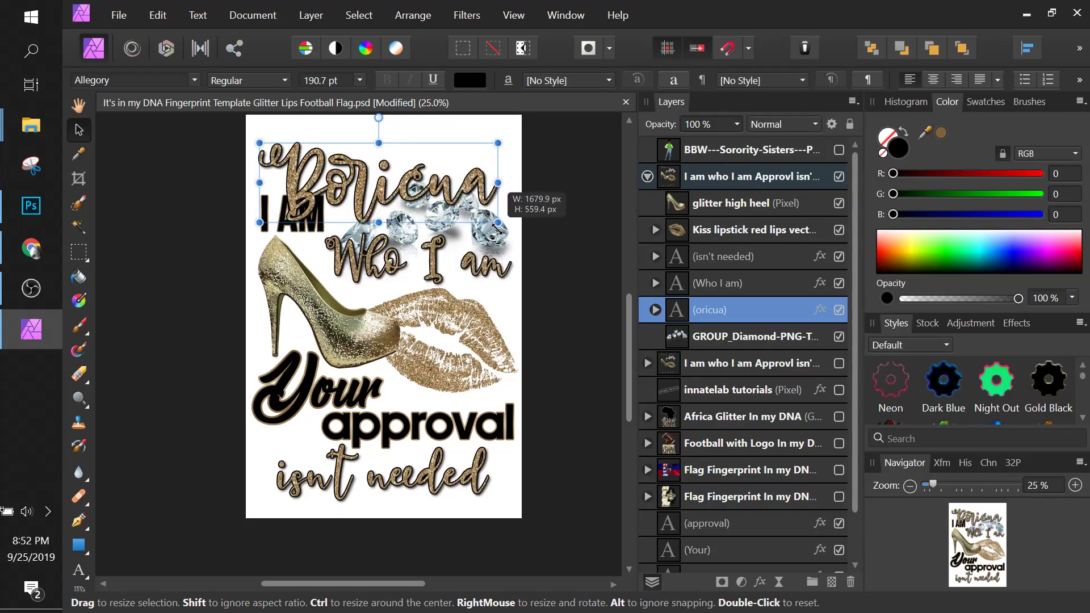
left_click_drag(408, 190, 400, 179)
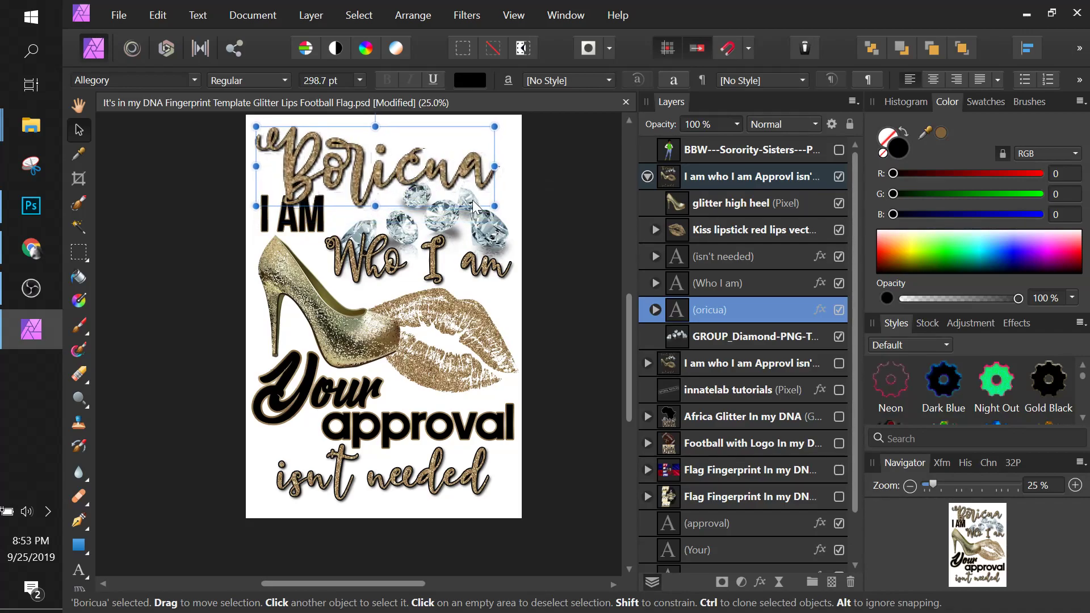
left_click_drag(495, 206, 502, 209)
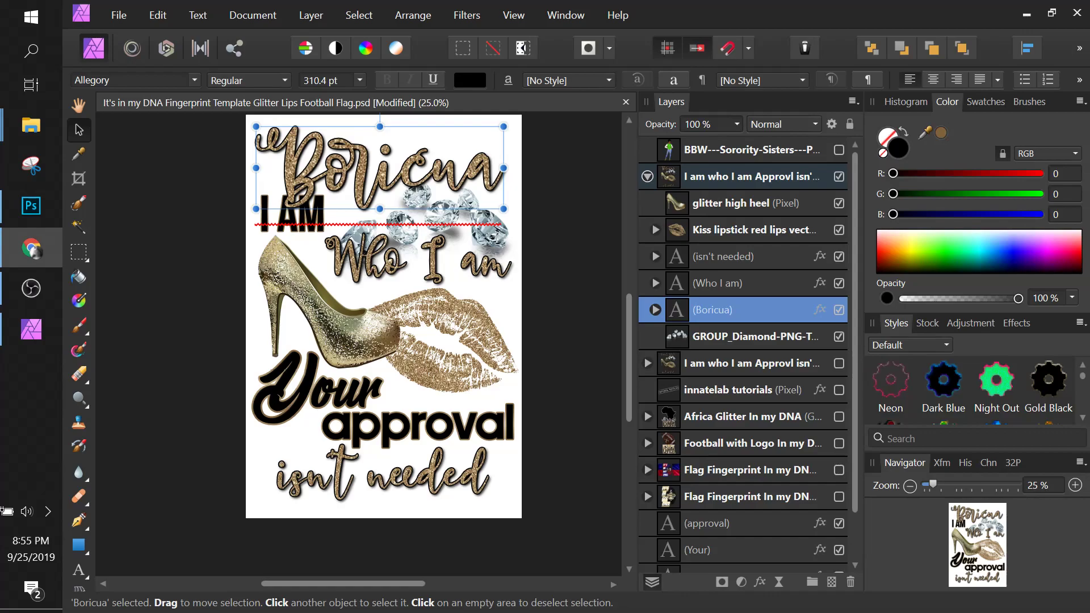
Place the puerto-rican-flag-navy-blue-3 image over the lips and enlarge it to about 170% so it covers them
left_click_drag(443, 306, 375, 323)
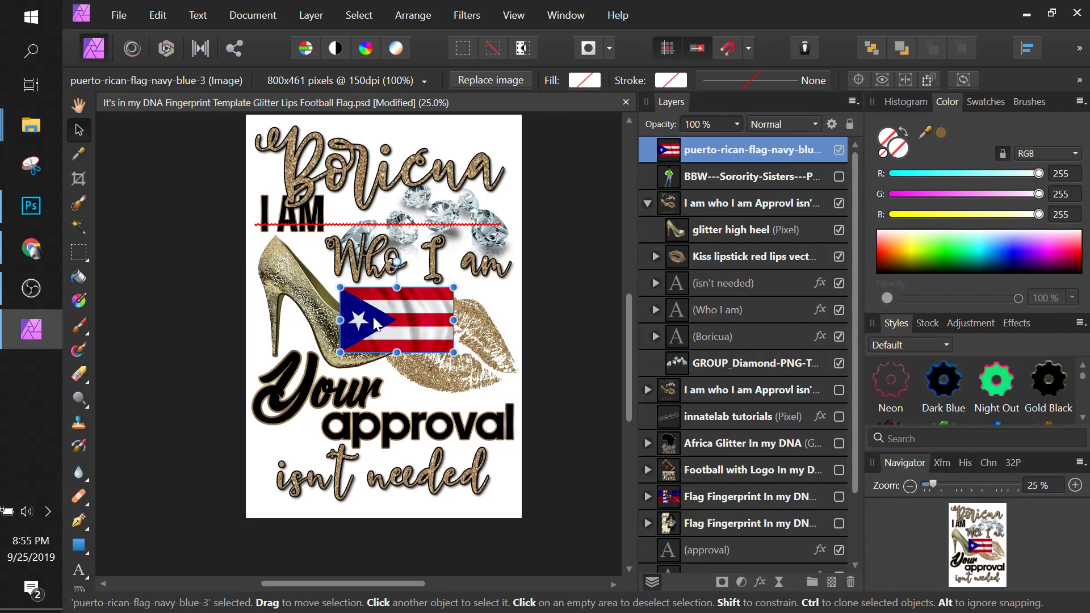
key("ctrl+t")
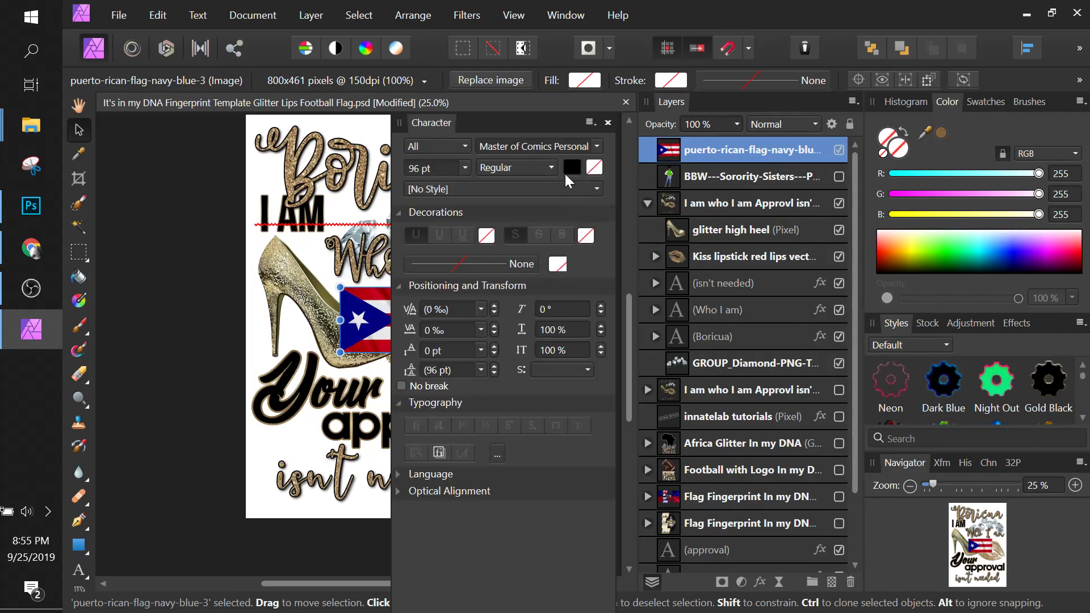
left_click(607, 123)
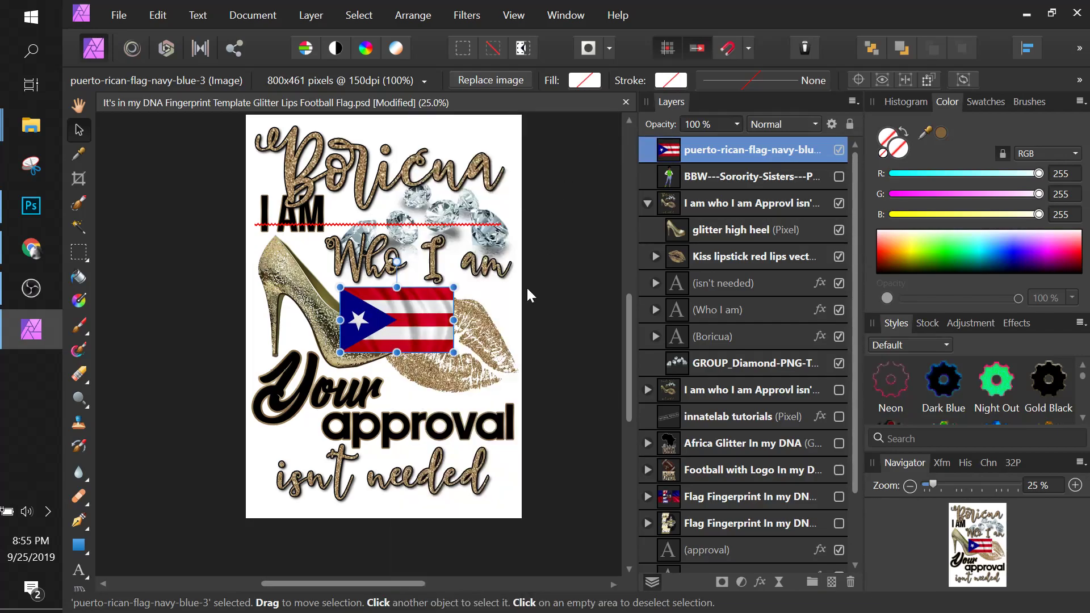
mouse_move(453, 352)
left_mouse_down()
mouse_move(521, 391)
mouse_move(471, 349)
left_mouse_up()
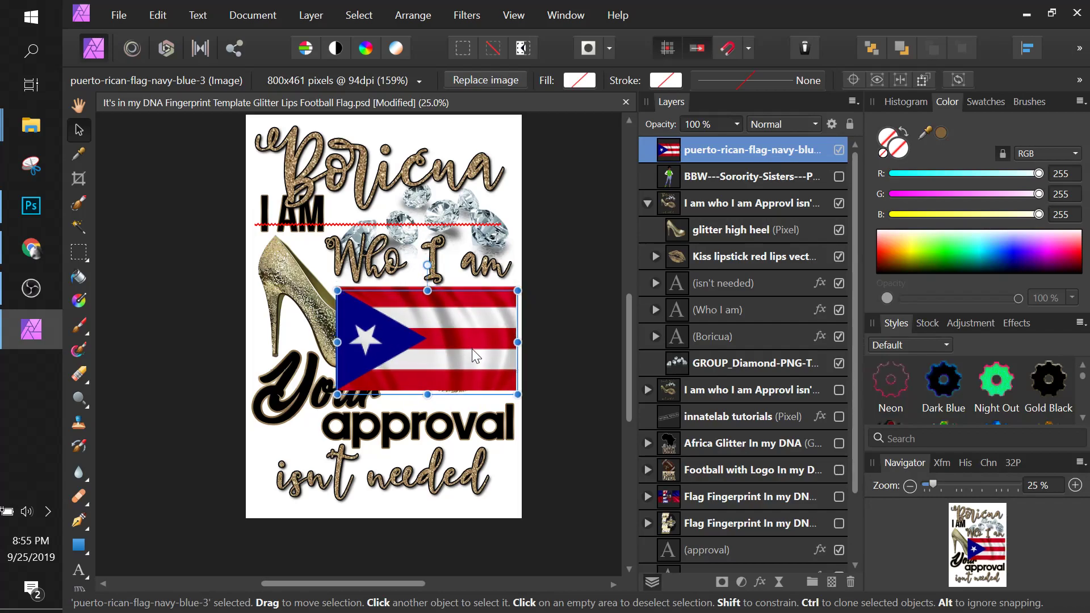
left_click_drag(336, 289, 327, 278)
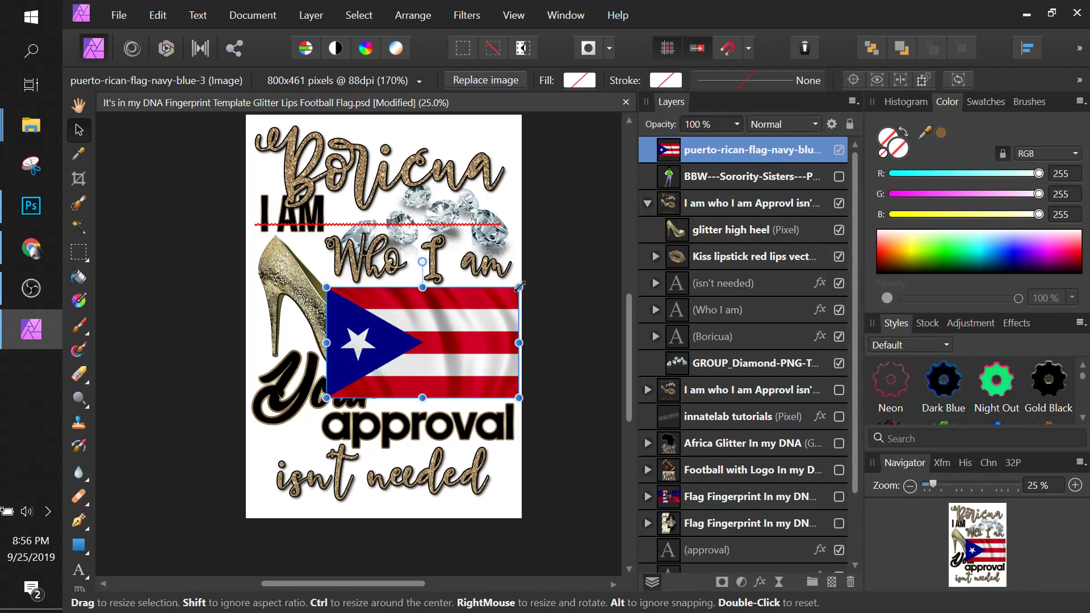
double_click(720, 149)
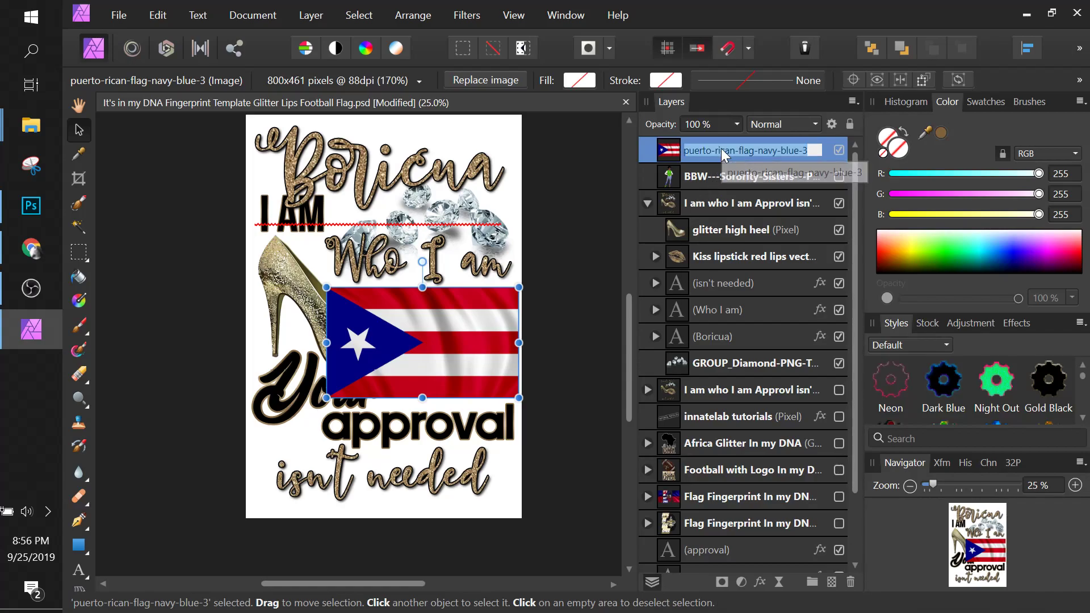
left_click(672, 153)
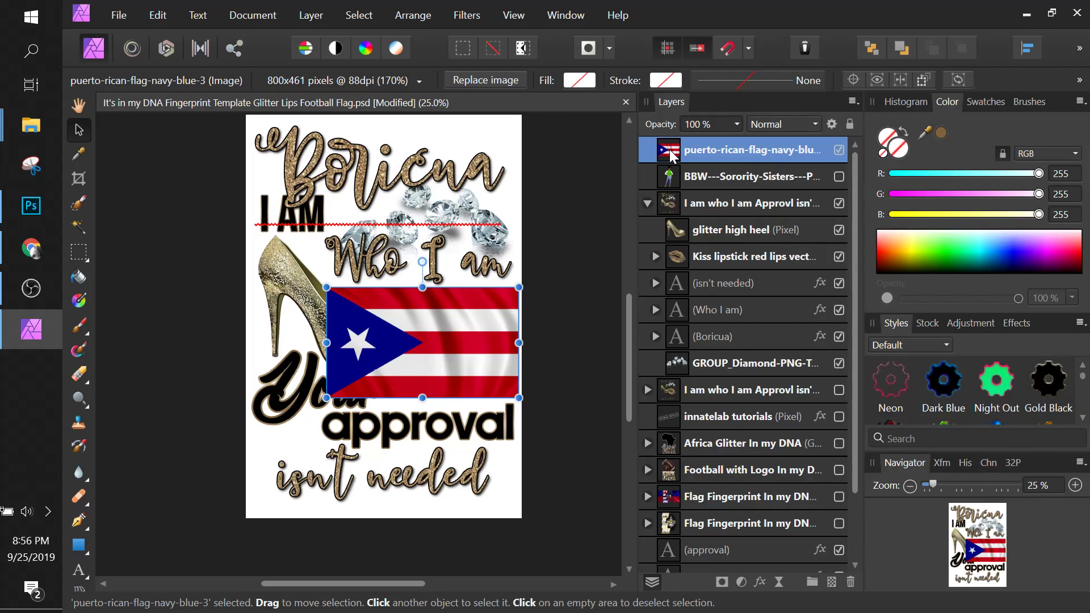
Clip the Puerto Rican flag image inside the Kiss lipstick red lips layer and expand that layer's contents
left_click_drag(666, 182, 707, 258)
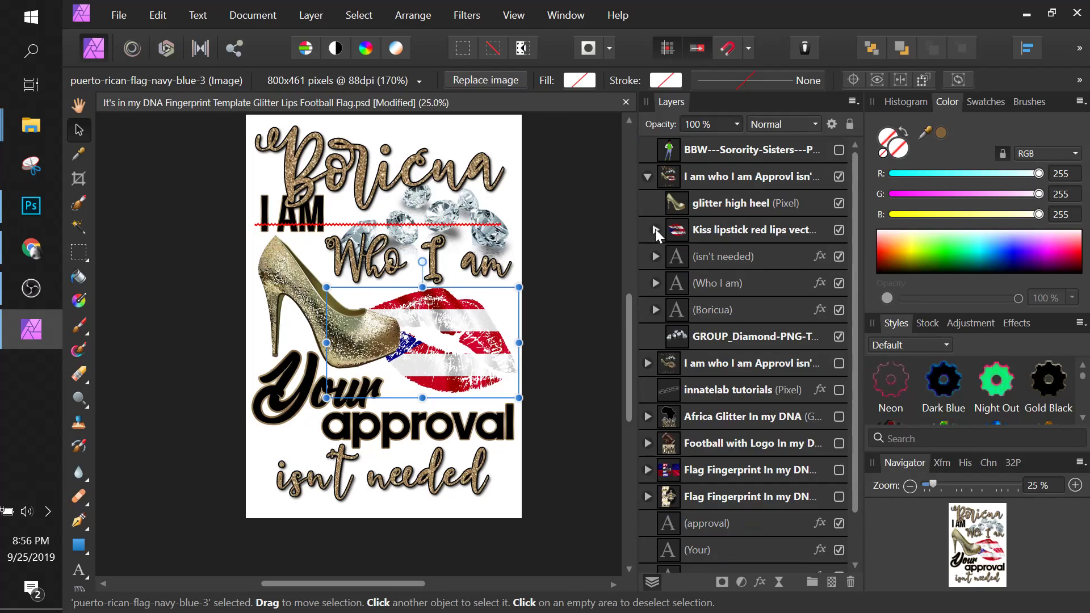
left_click(655, 230)
double_click(727, 260)
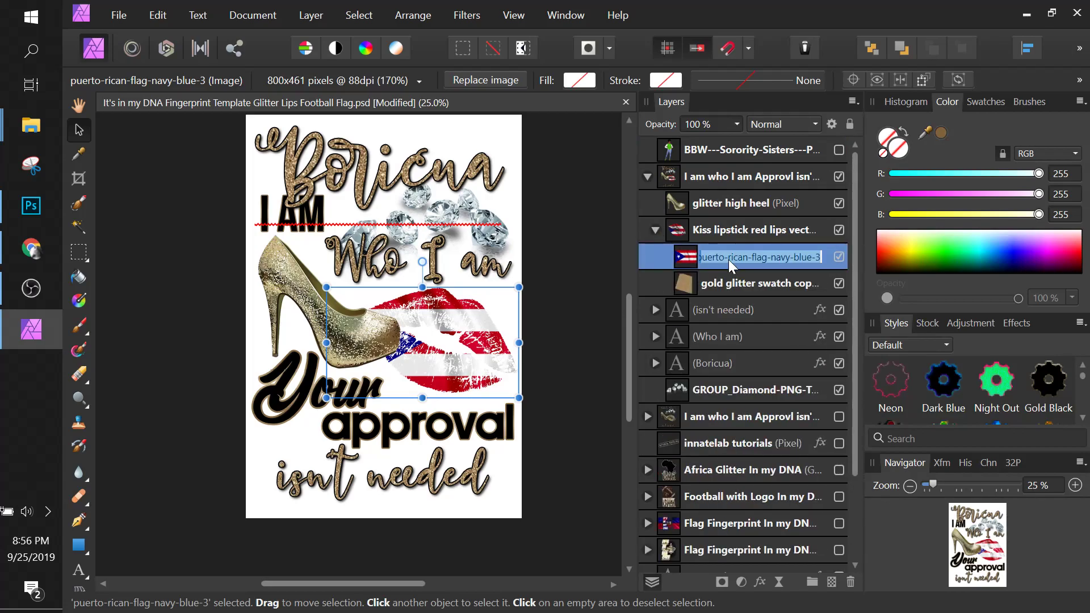
left_click(687, 257)
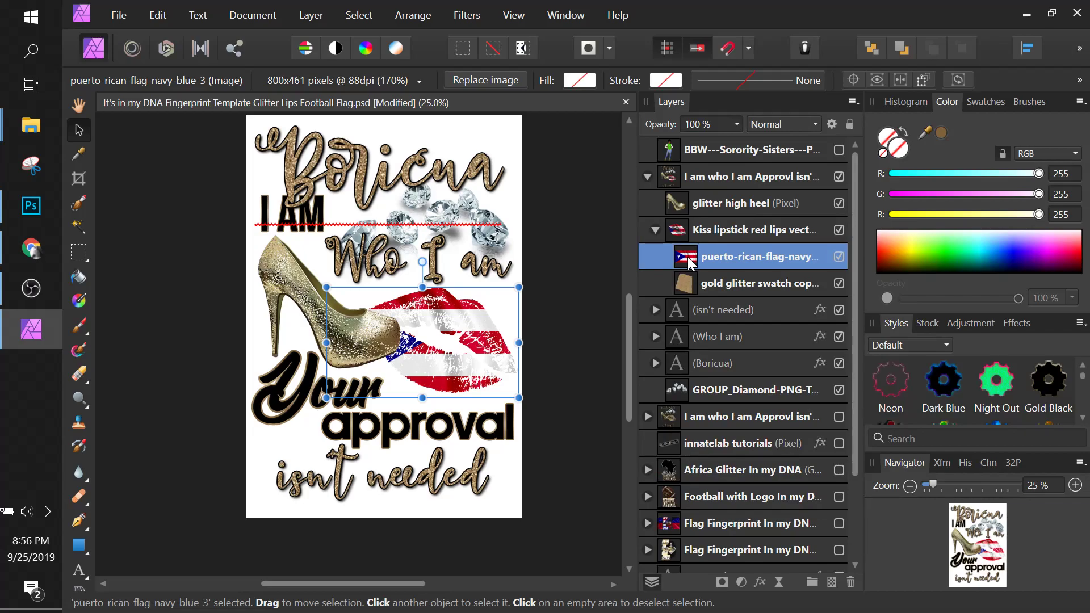
Try nesting the flag inside the glitter high heel layer and putting the lips layer inside the flag, and undo these reorderings
left_click_drag(687, 259, 693, 203)
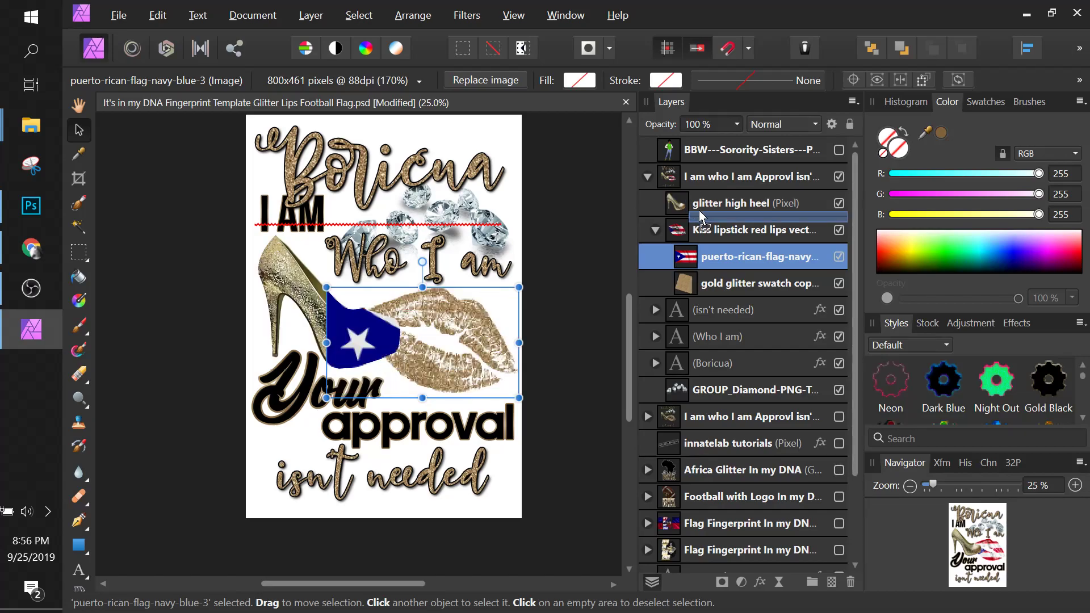
key("alt")
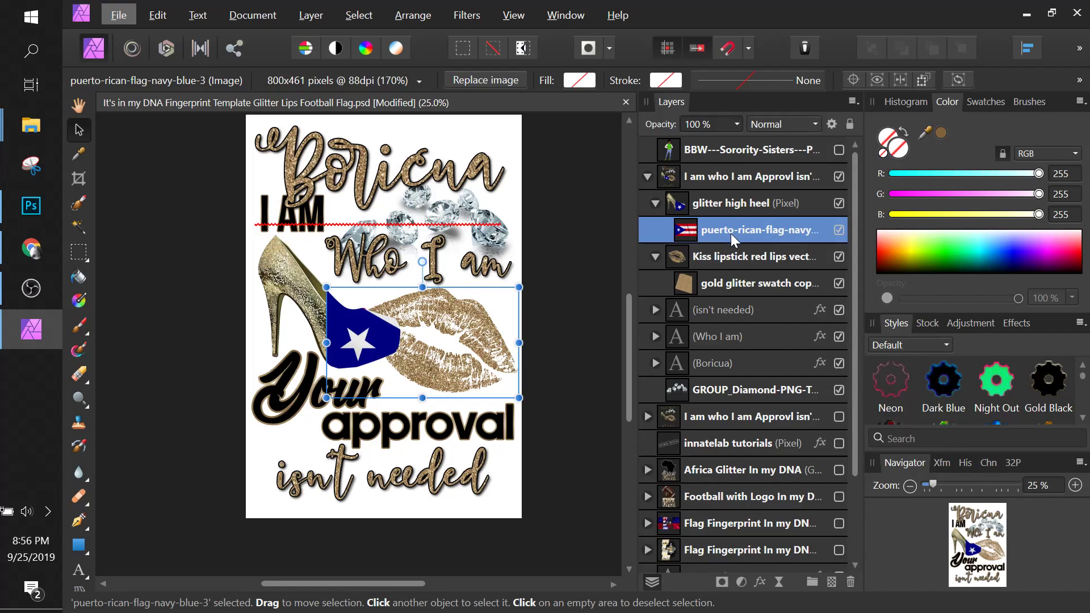
left_click_drag(731, 233, 731, 247)
mouse_move(731, 246)
left_mouse_down()
mouse_move(731, 266)
mouse_move(707, 255)
mouse_move(726, 267)
mouse_move(663, 266)
mouse_move(726, 270)
mouse_move(741, 290)
mouse_move(735, 229)
left_mouse_up()
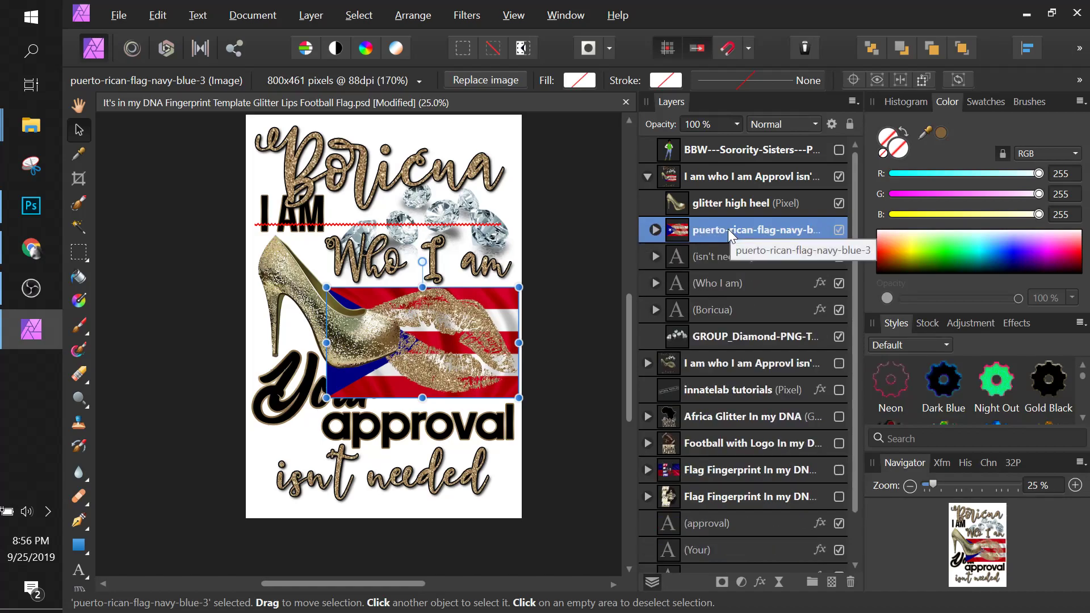
left_click(656, 230)
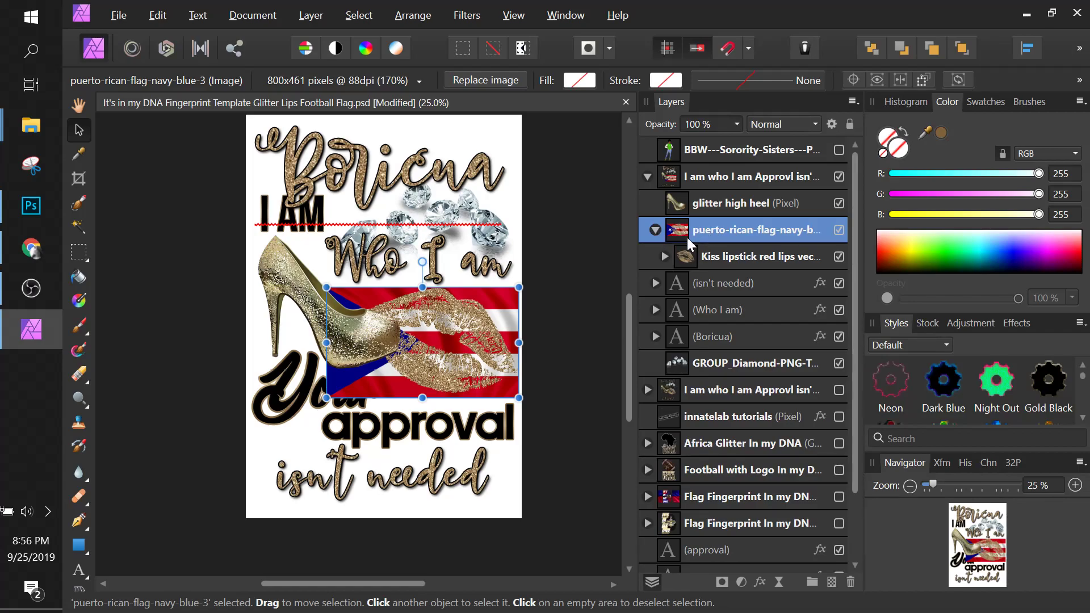
left_click(664, 256)
key("ctrl+z")
key("ctrl+z")
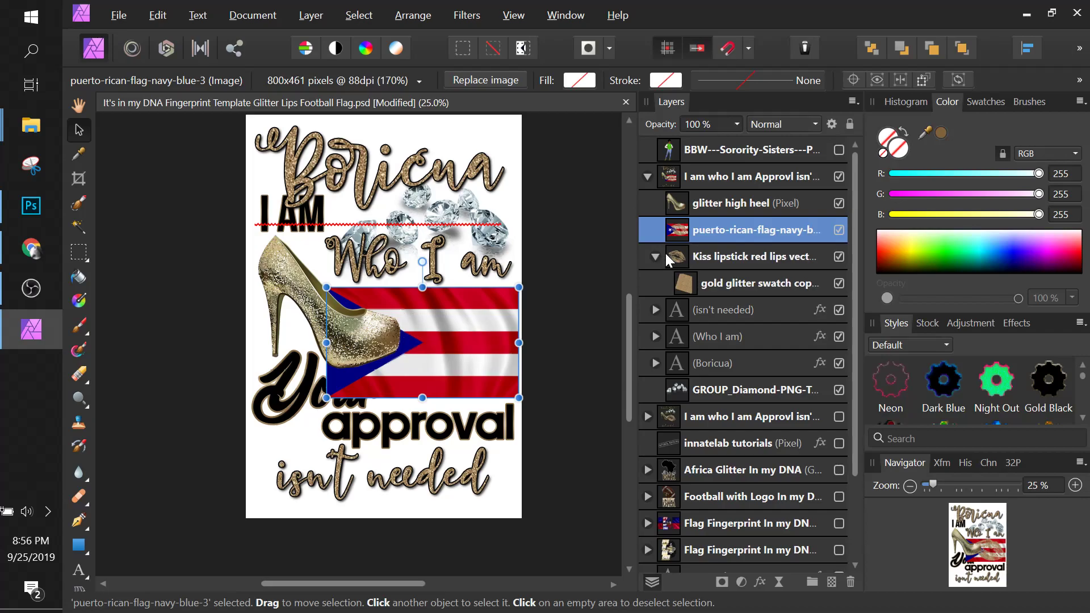
key("ctrl+z")
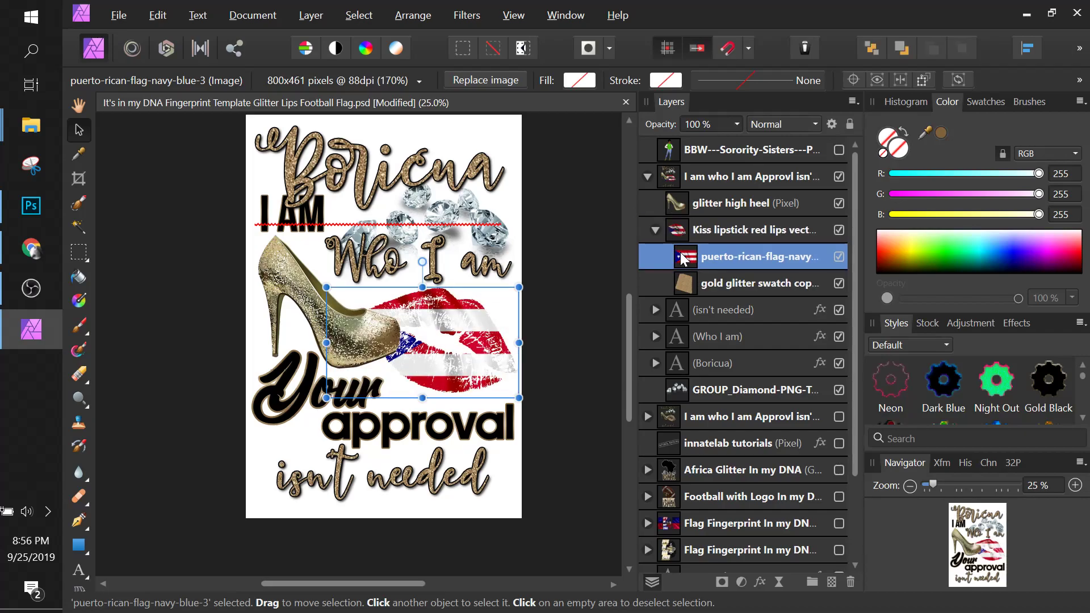
Move the flag back to the top of the layer stack, and try clipping it to the lips again before undoing that
left_click_drag(770, 254, 732, 133)
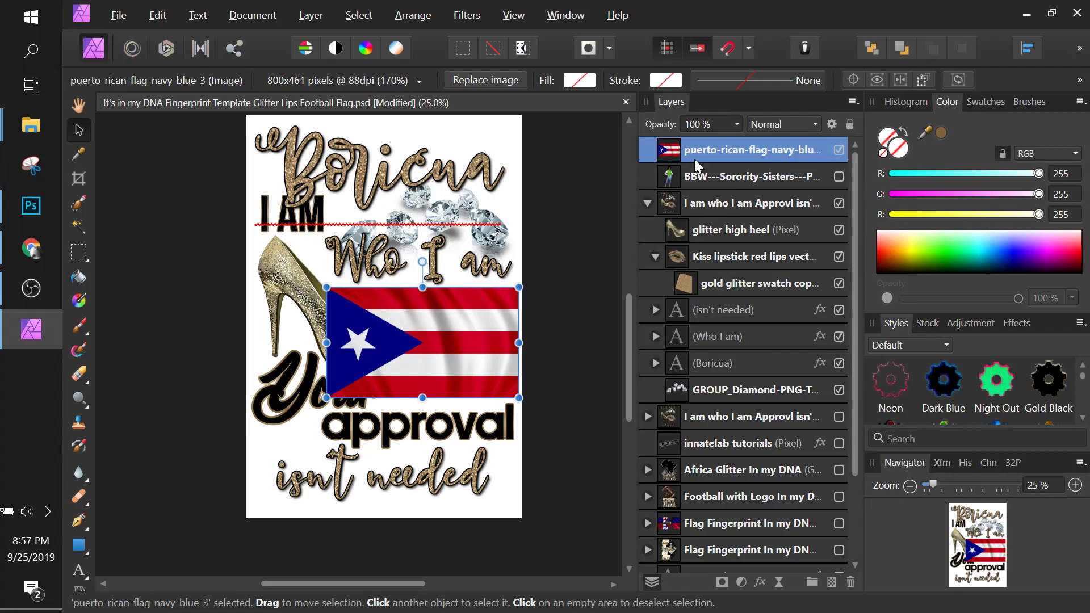
left_click_drag(701, 151, 723, 267)
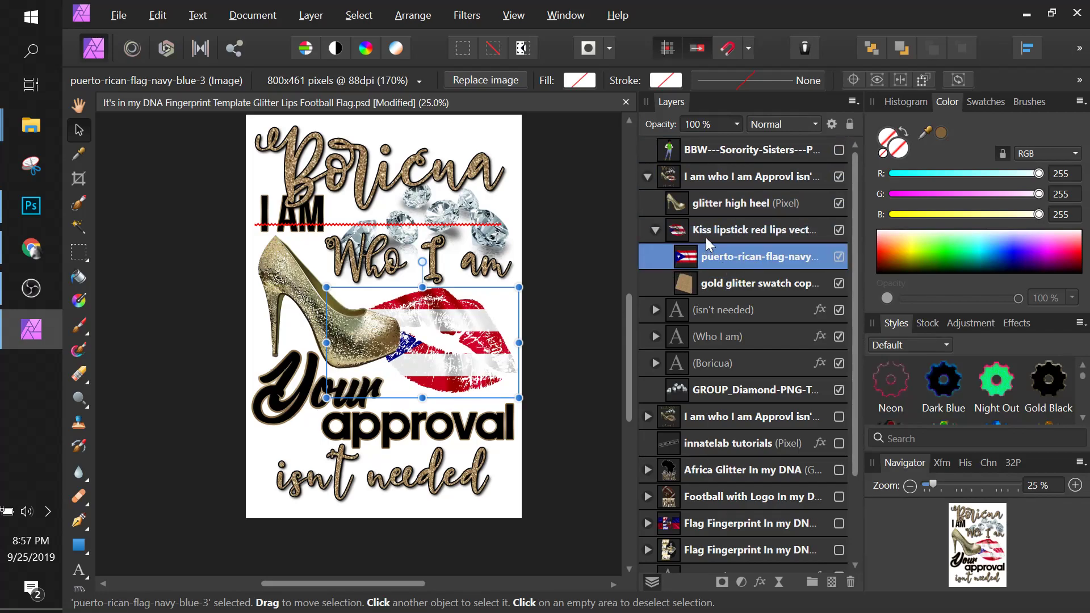
key("ctrl+z")
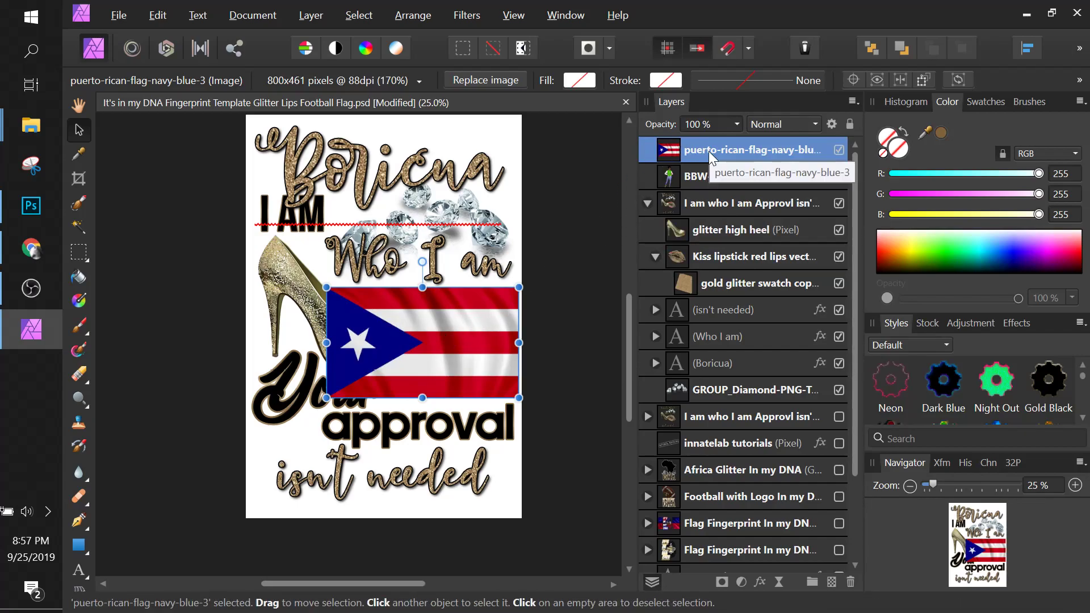
Duplicate the flag layer and clip the lower copy inside the Kiss lipstick red lips layer, with the top copy hidden
right_click(727, 149)
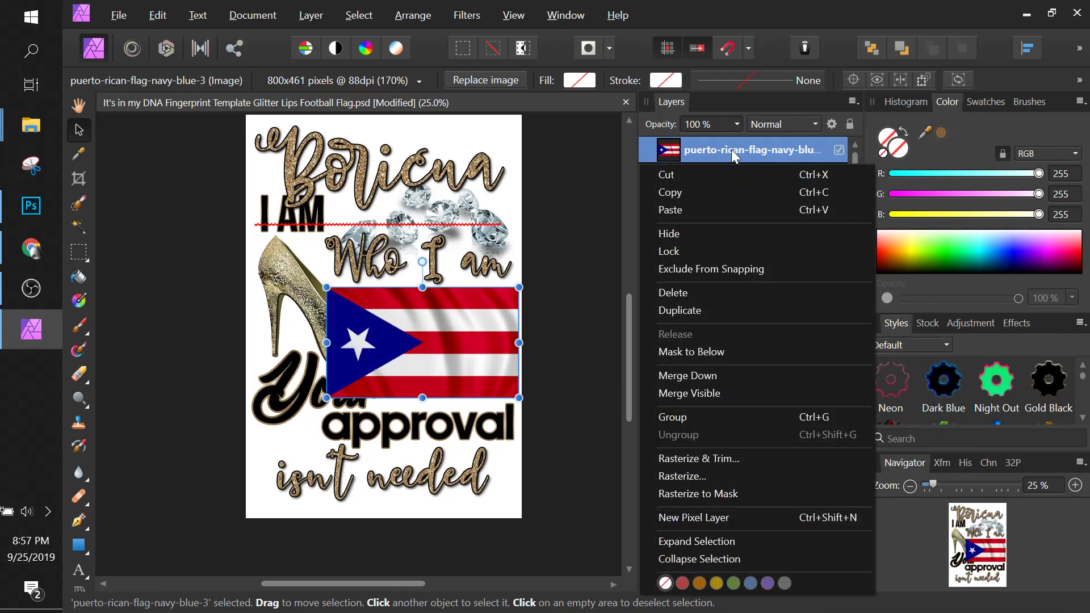
left_click(700, 308)
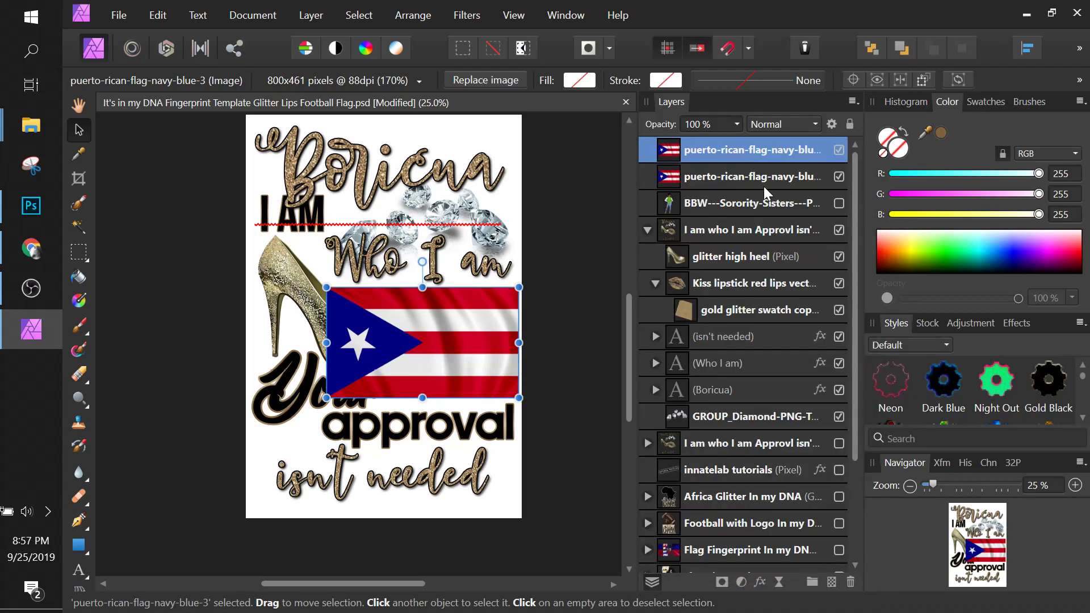
left_click(761, 178)
left_click_drag(758, 178, 770, 297)
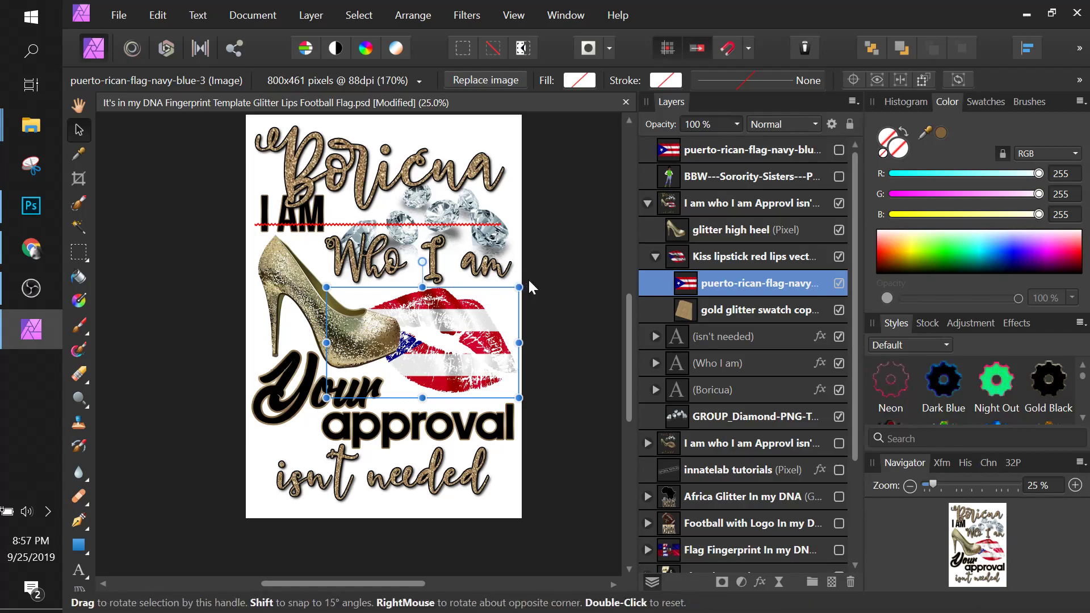
Rotate the clipped flag clockwise along the slant of the lips and enlarge it to about 185%, positioned to cover them
left_click_drag(524, 282, 561, 335)
left_click_drag(483, 353, 525, 362)
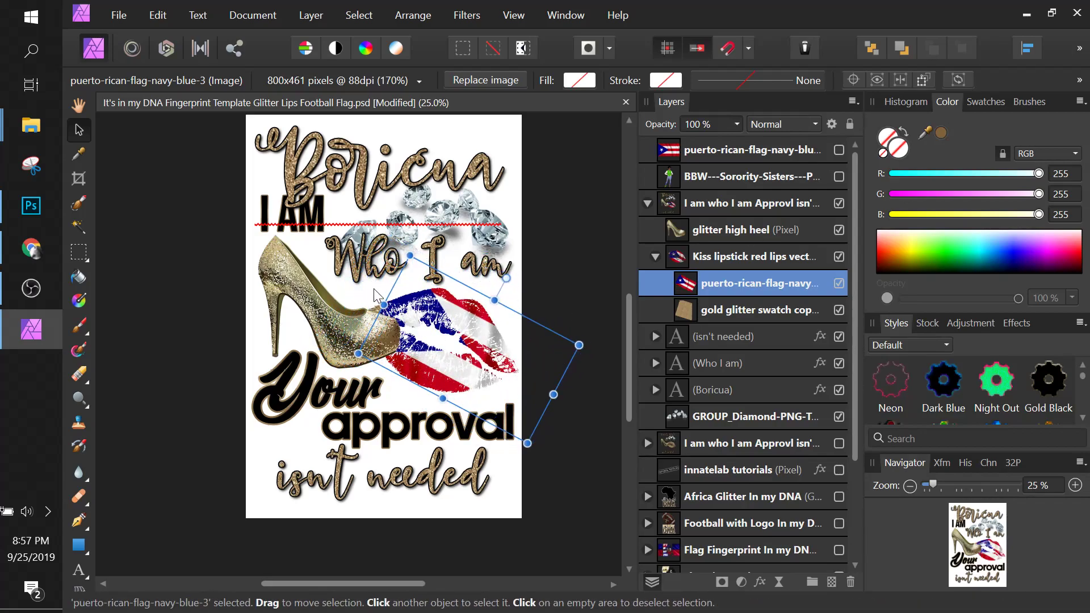
left_click_drag(383, 304, 368, 300)
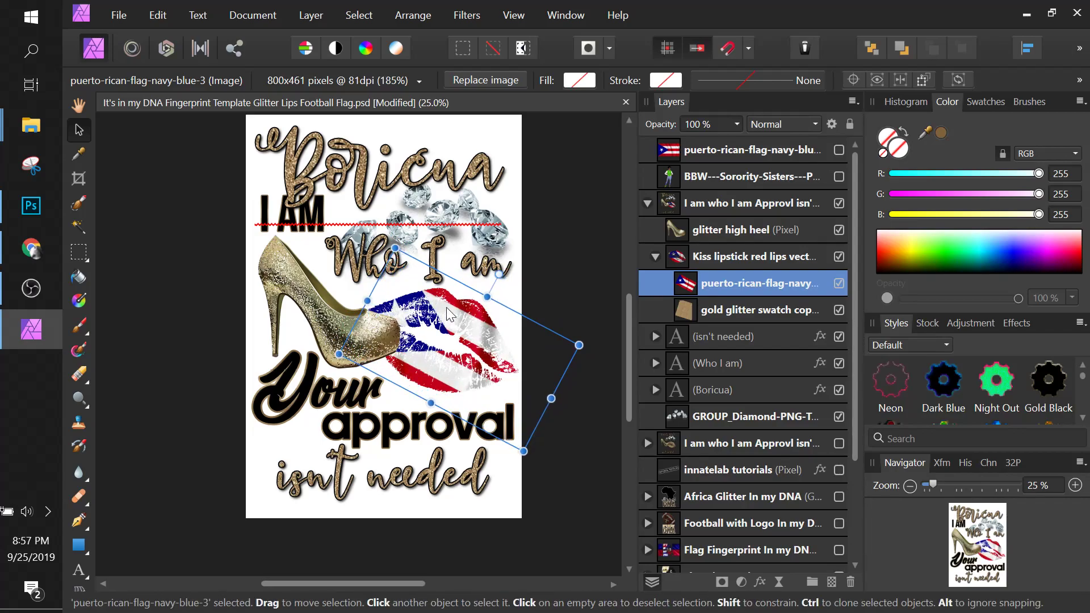
left_click_drag(452, 309, 459, 313)
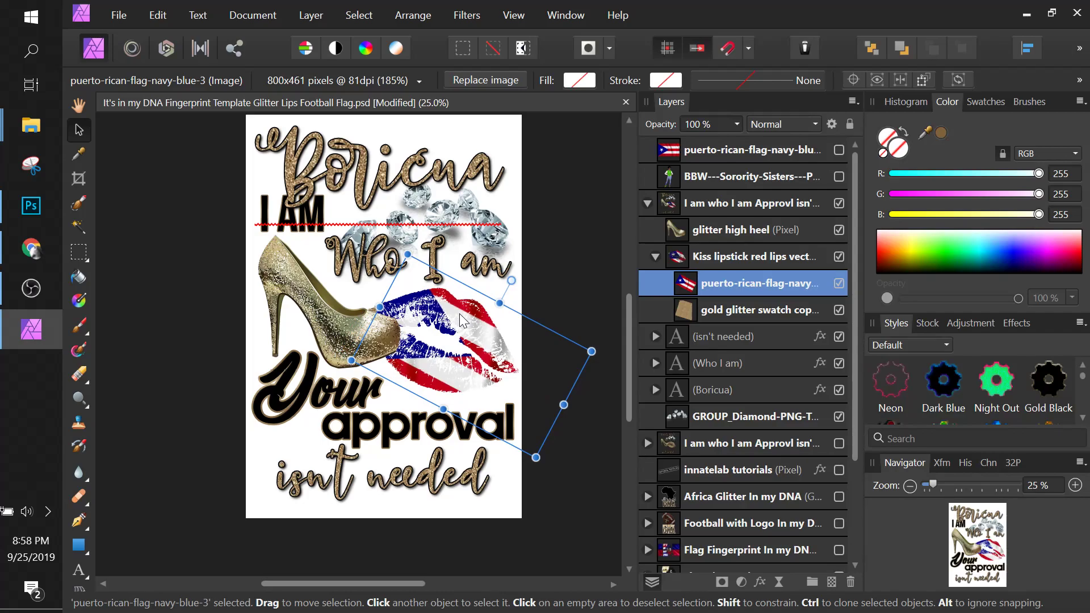
Set the blend mode of the flag clipped inside the lips to Overlay so the glitter texture shows through
double_click(741, 283)
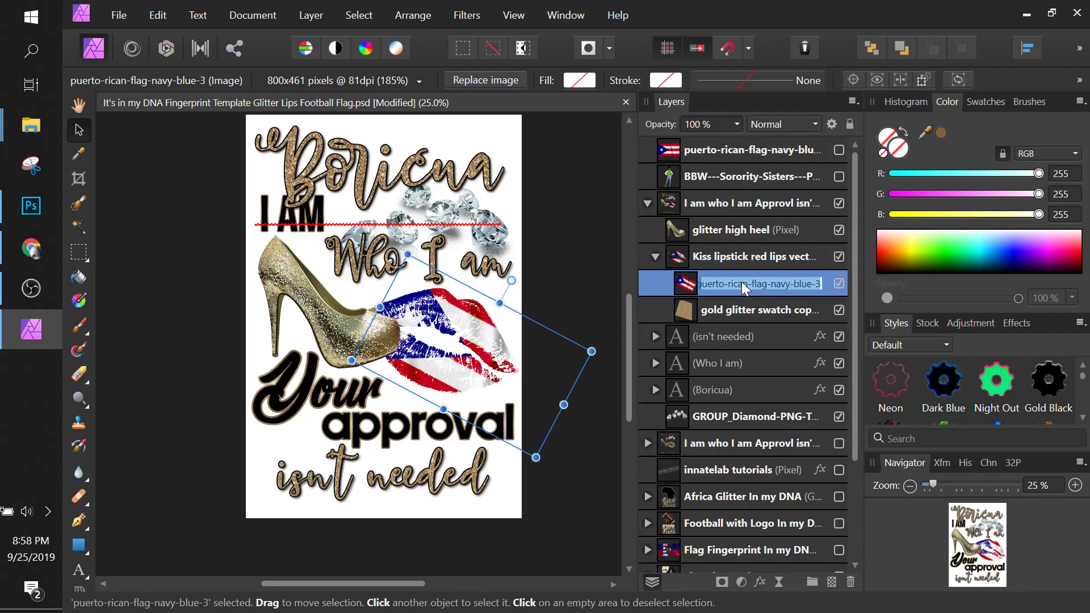
left_click(691, 284)
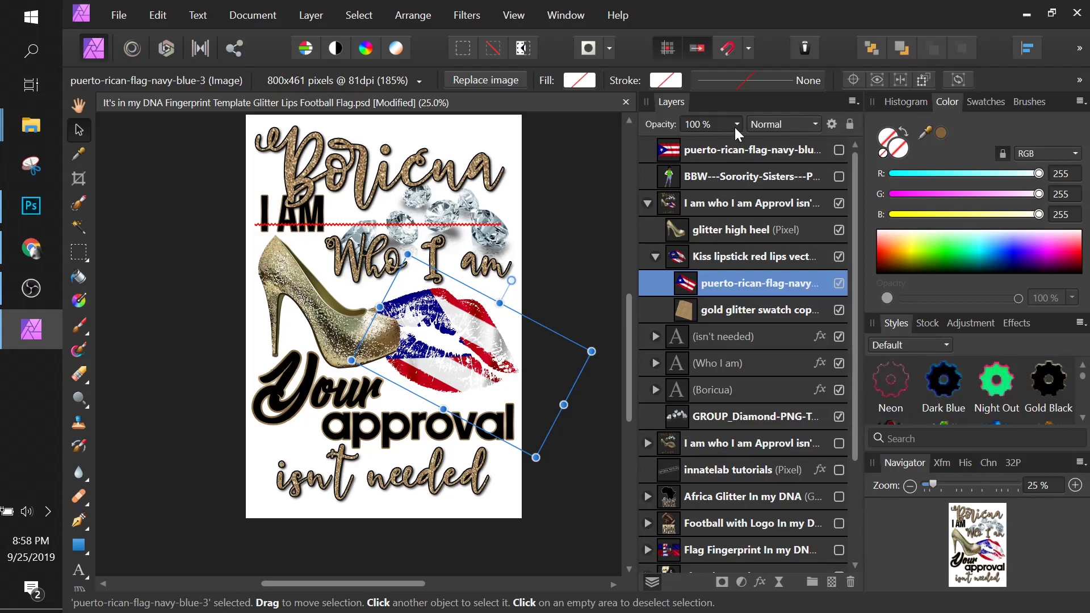
left_click(772, 126)
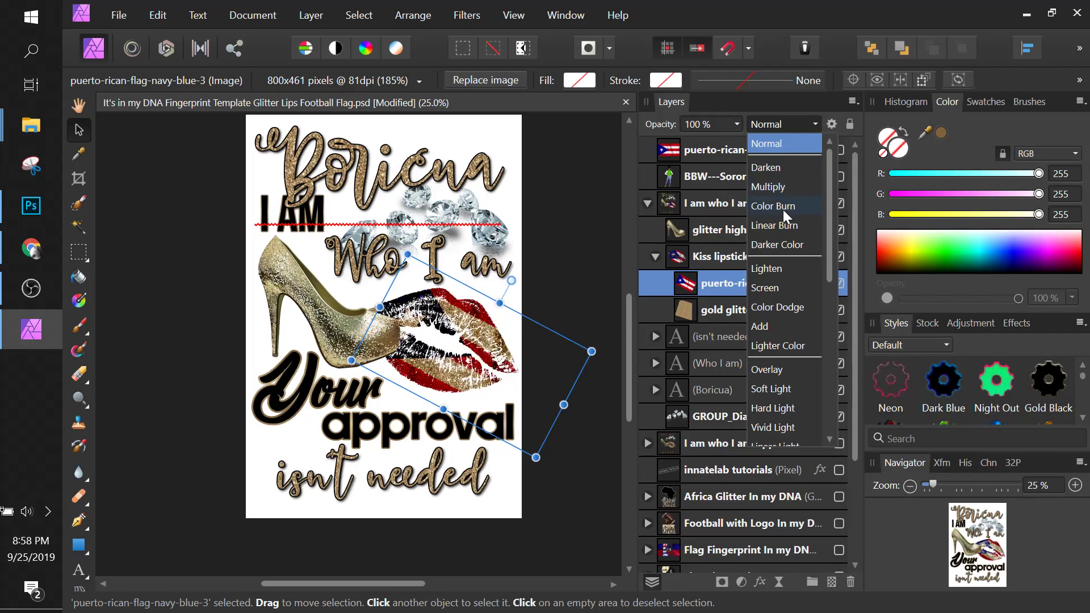
scroll(791, 383, "down", 4)
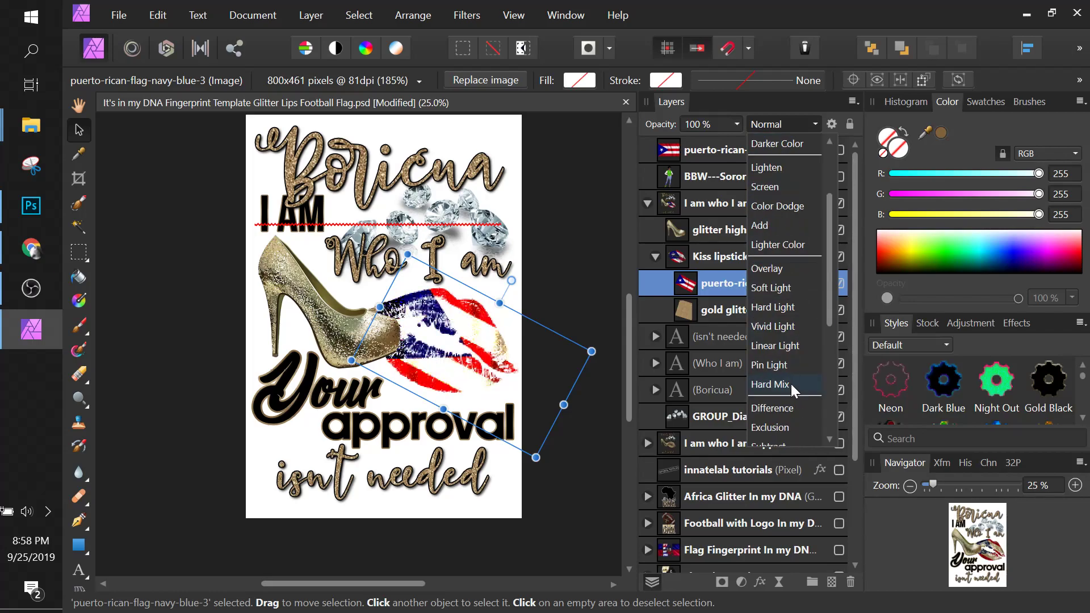
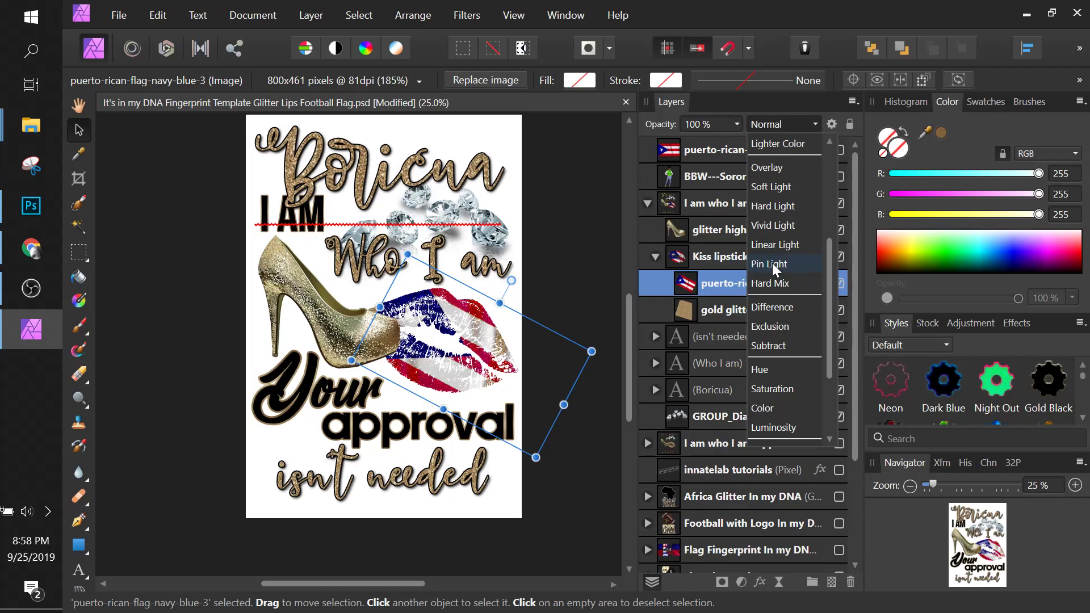
left_click(767, 167)
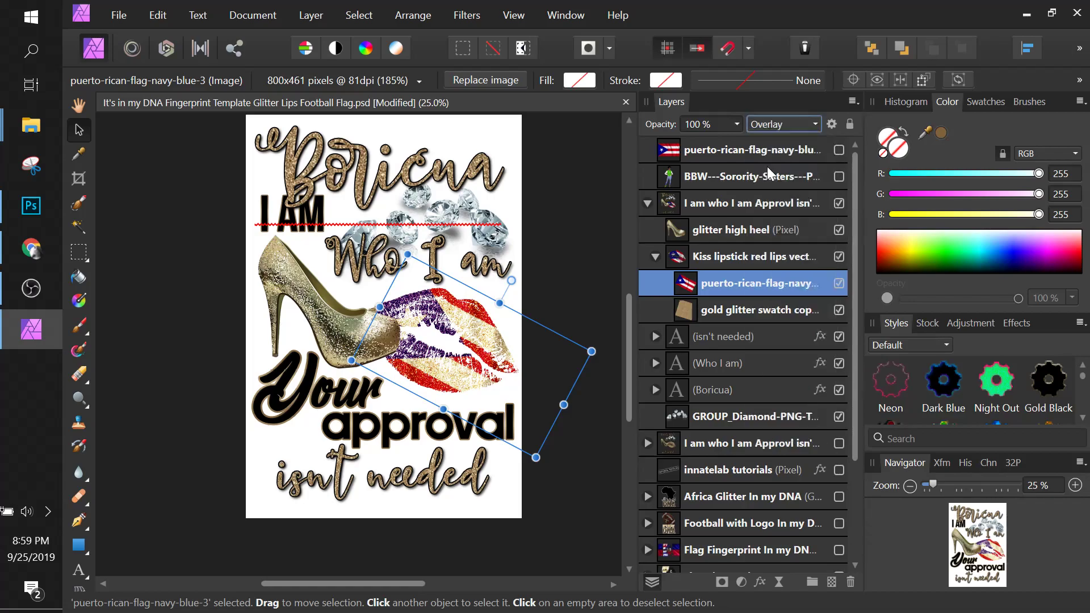
Add a Black & White adjustment with default values directly above the gold glitter swatch copy 5 layer inside the lips
double_click(723, 309)
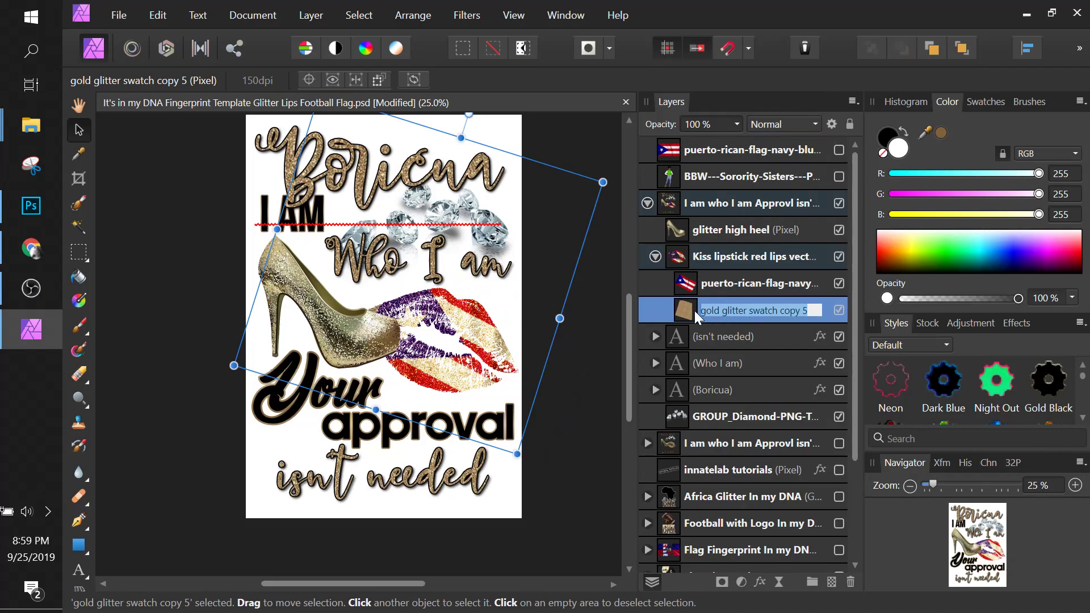
key("Escape")
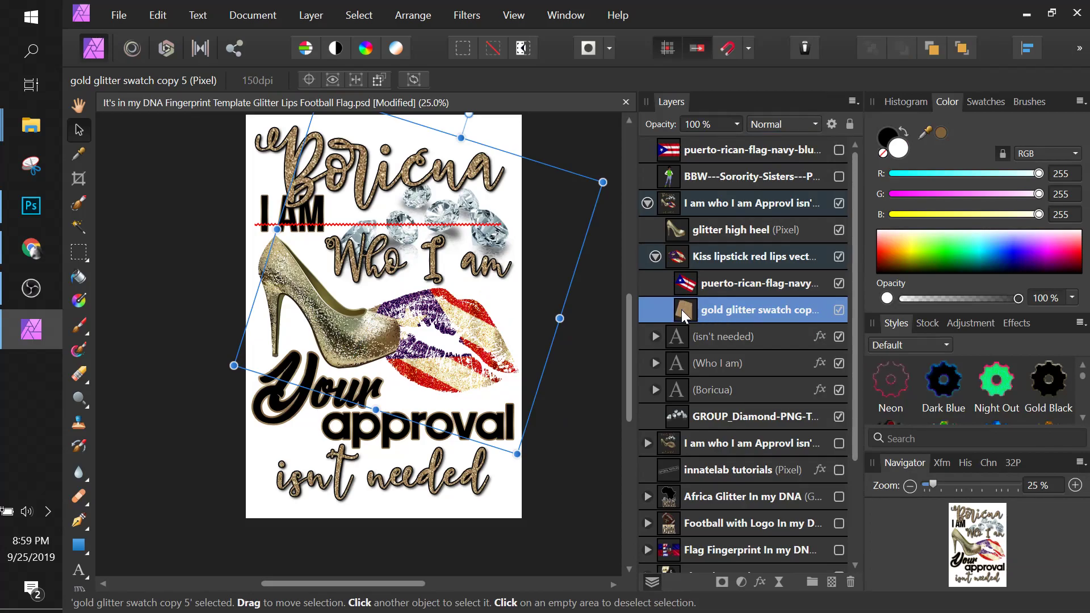
left_click(741, 582)
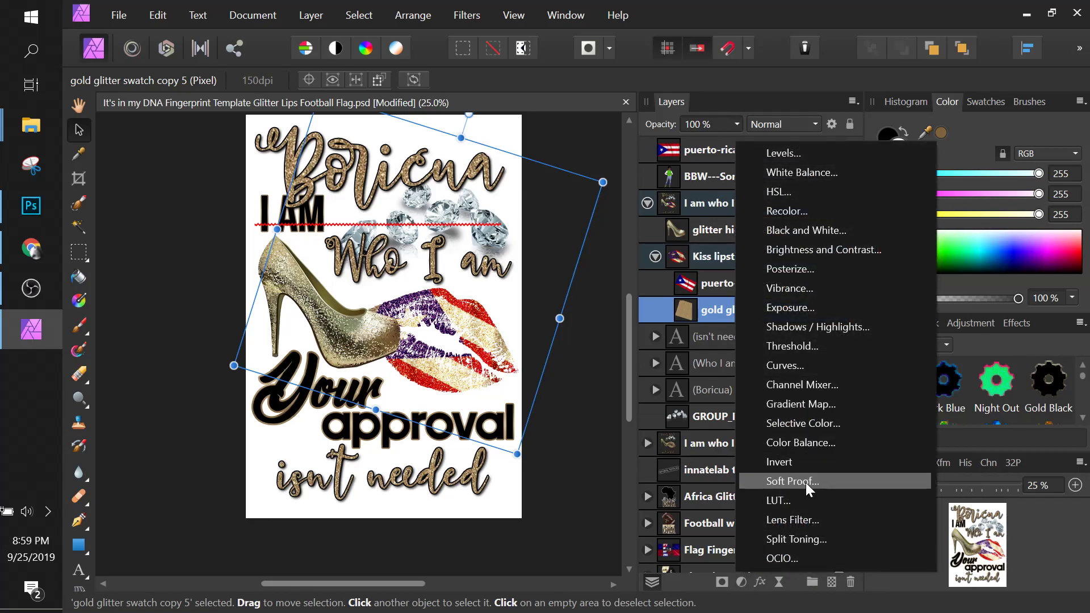
left_click(797, 230)
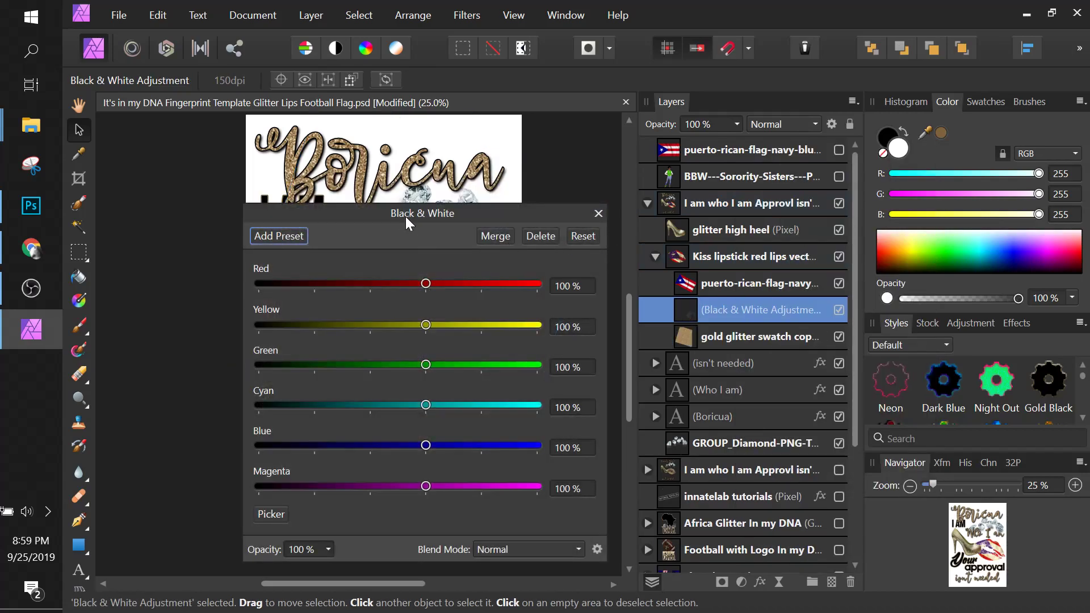
left_click_drag(385, 212, 770, 193)
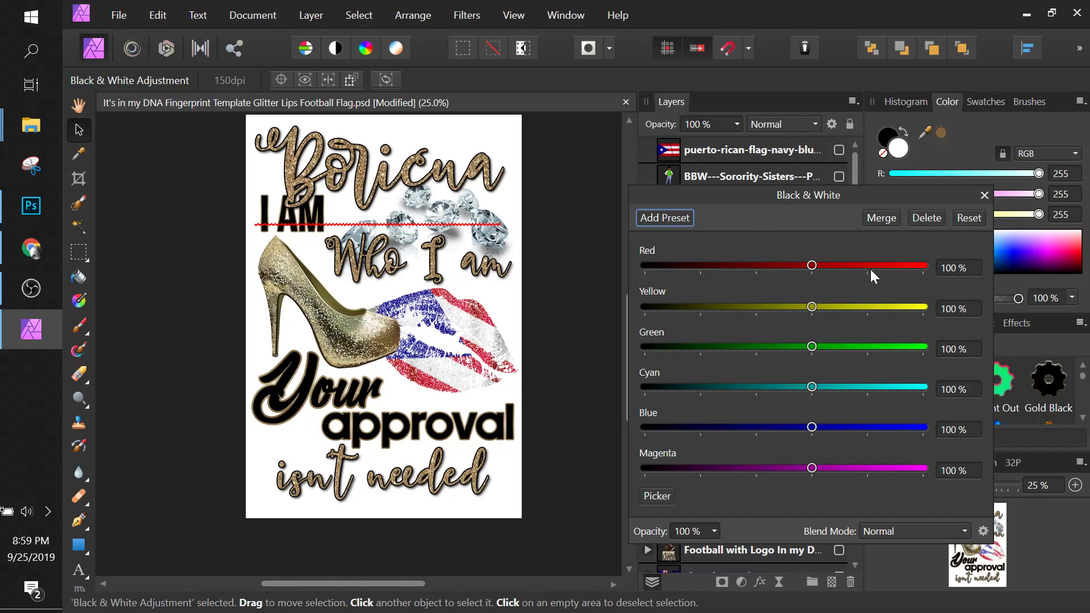
left_click(983, 195)
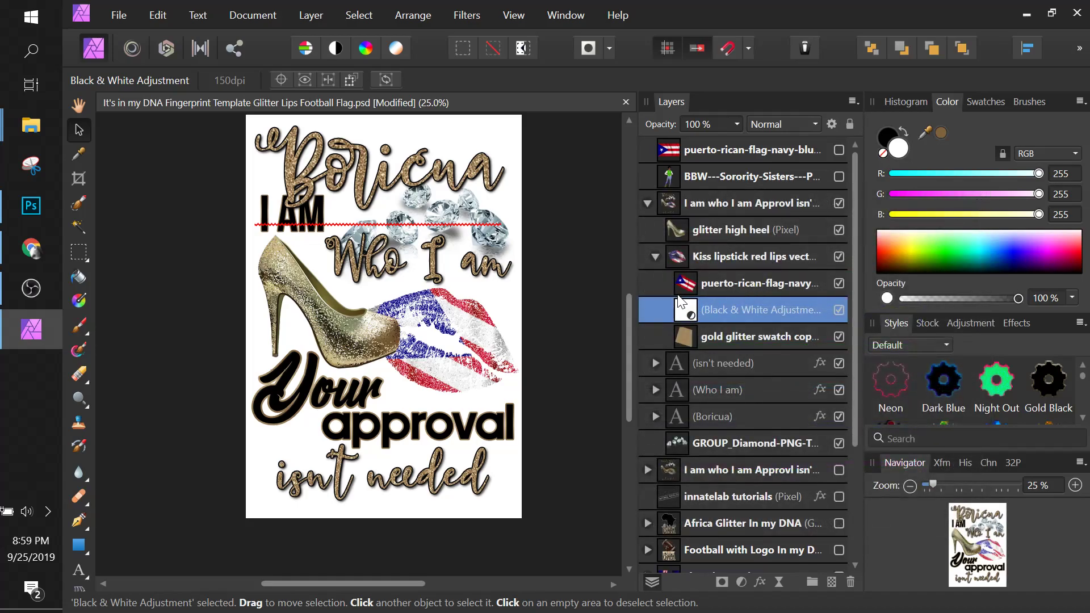
Duplicate the flag layer inside the lips and set the upper copy's blend mode to Soft Light
left_click(839, 283)
left_click(740, 282)
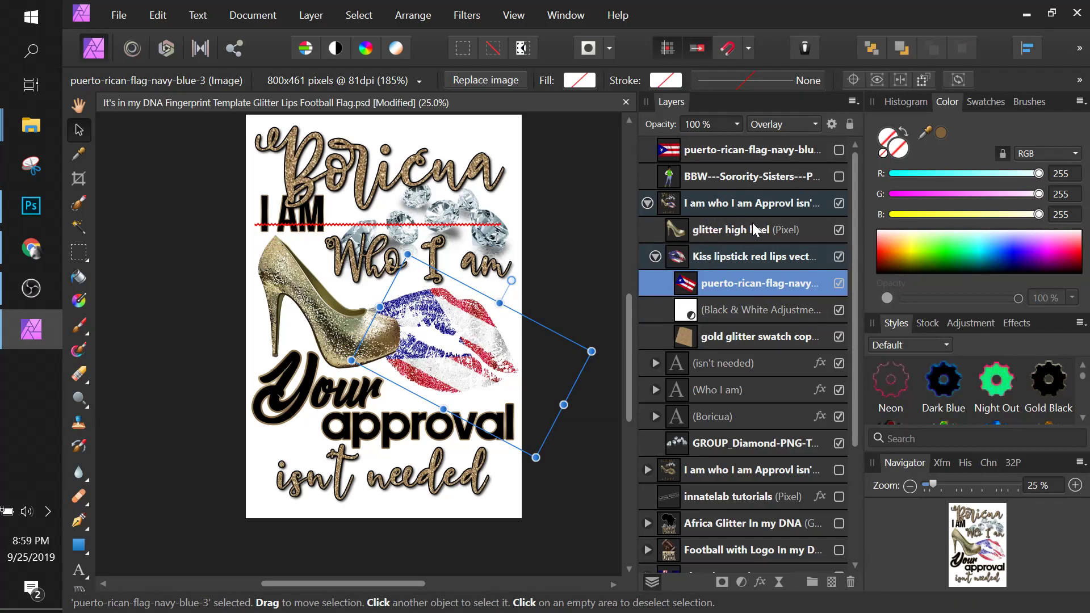
right_click(742, 283)
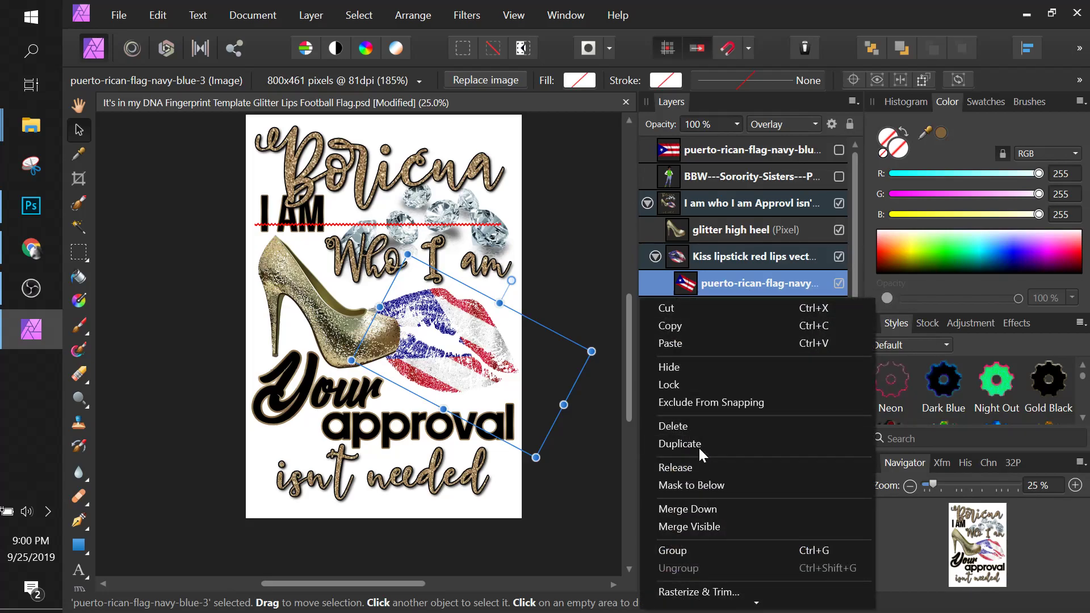
left_click(680, 444)
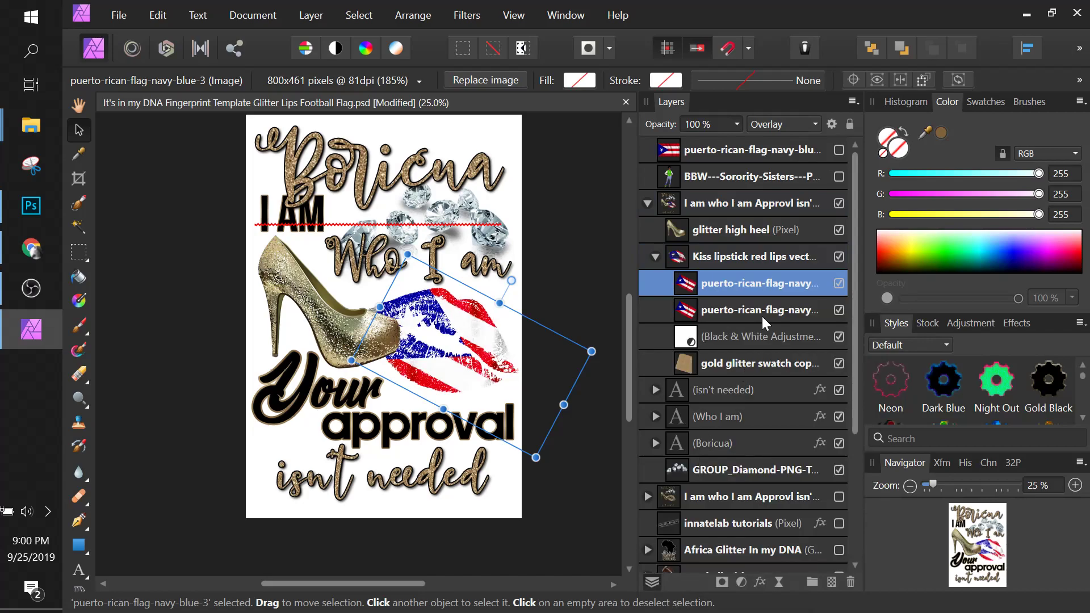
left_click(815, 125)
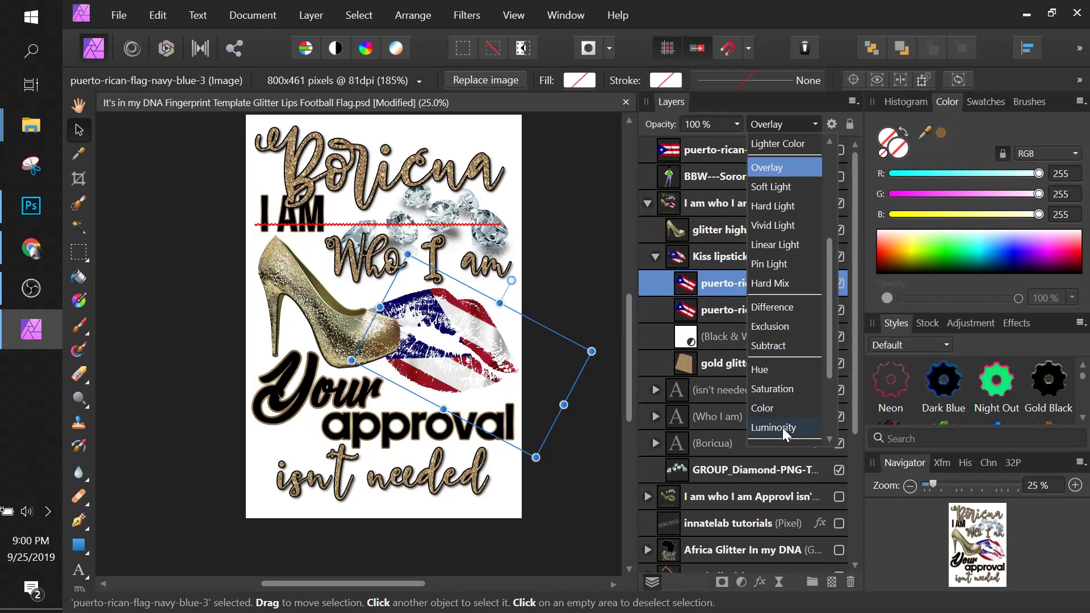
left_click(765, 188)
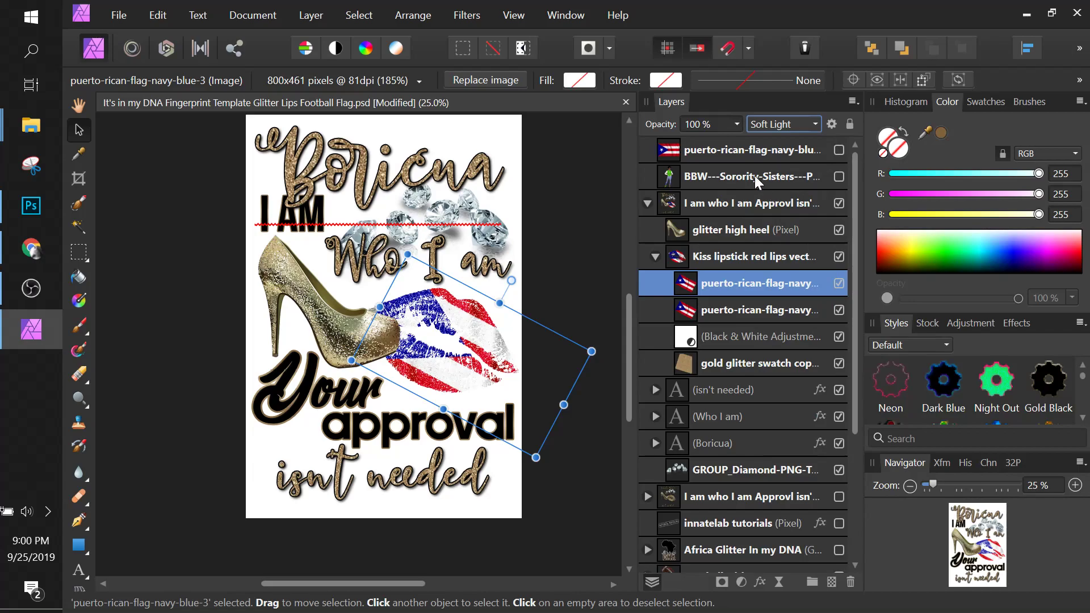
Compare the lips with and without the upper Soft Light flag copy, and lower that copy's opacity to 57%
left_click(839, 284)
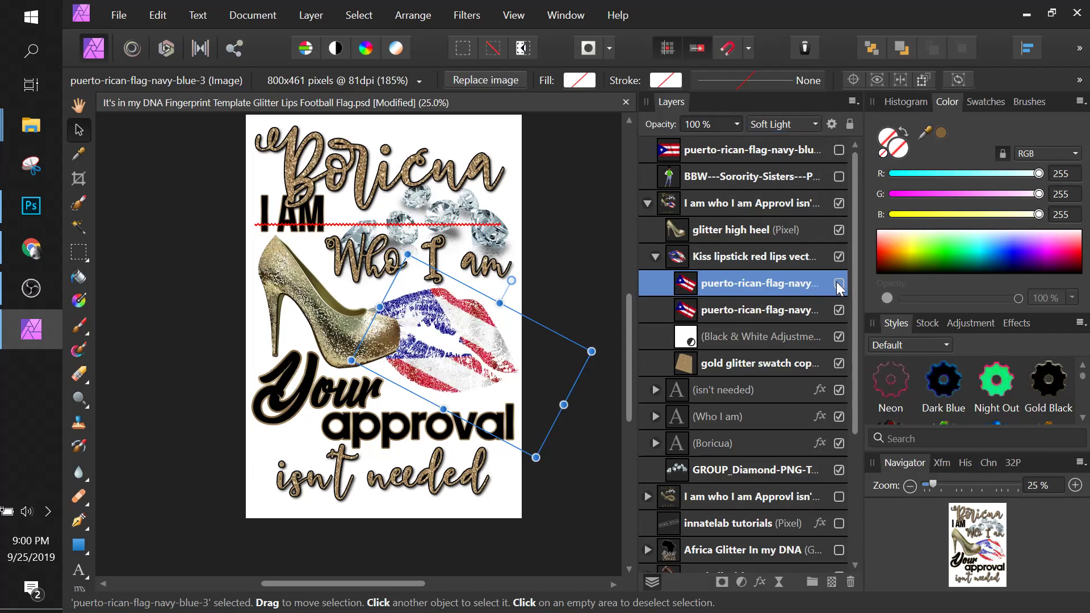
left_click(839, 284)
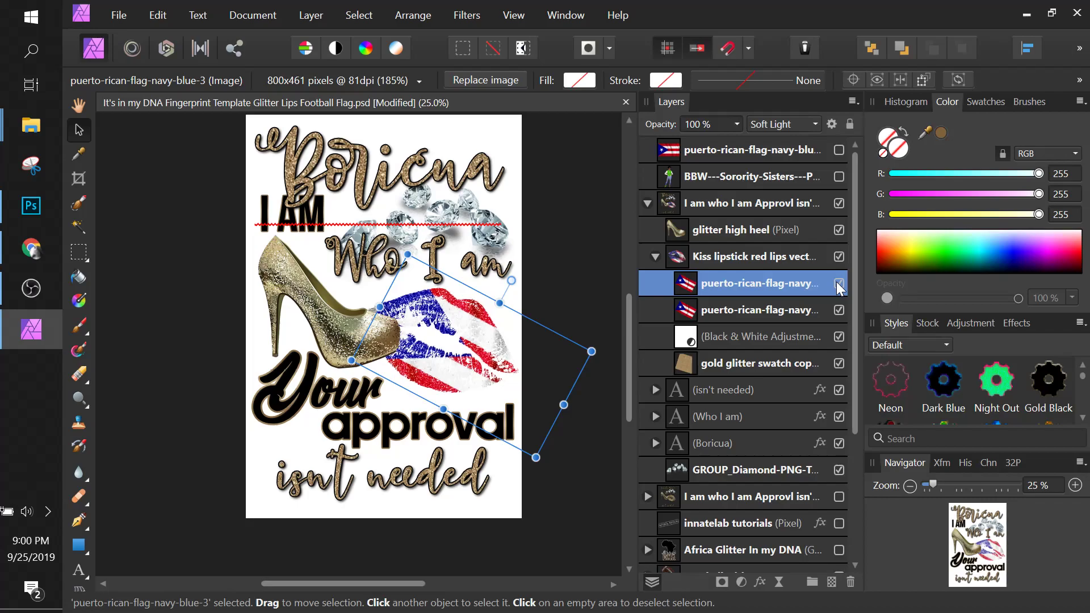
left_click(737, 125)
left_click_drag(724, 143, 688, 147)
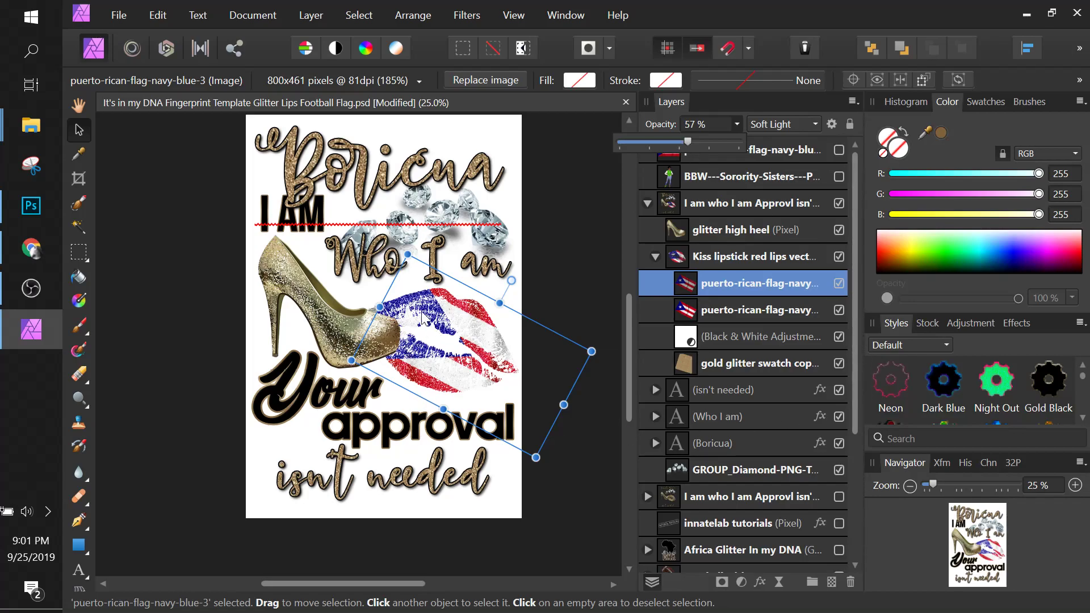
Add an outer shadow to the Kiss lipstick red lips layer with 66% opacity and a 44.8 px radius, leaving Gaussian Blur disabled
left_click(726, 259)
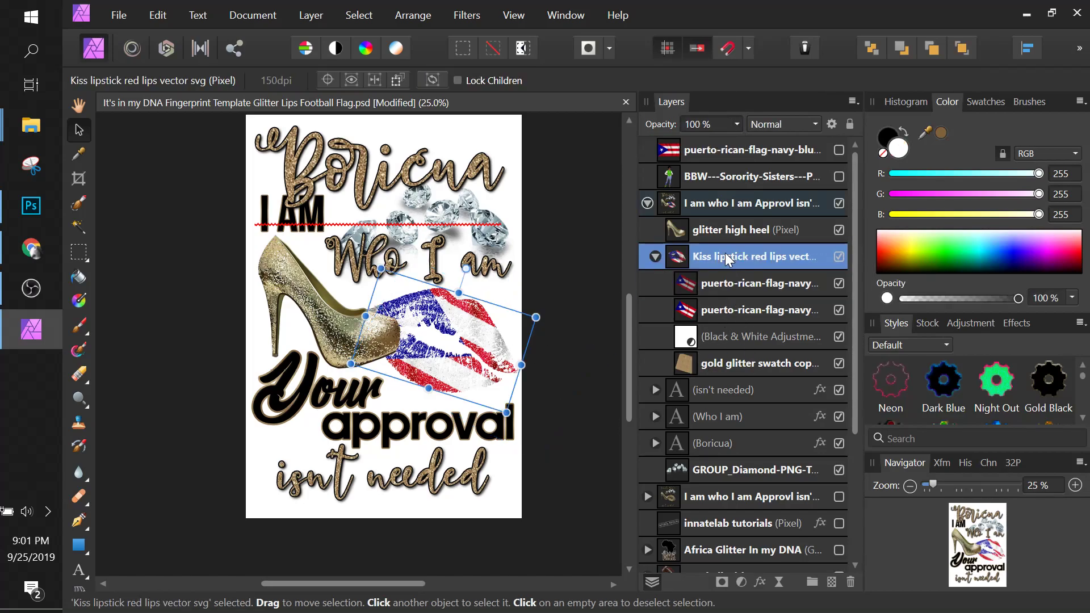
left_click(759, 582)
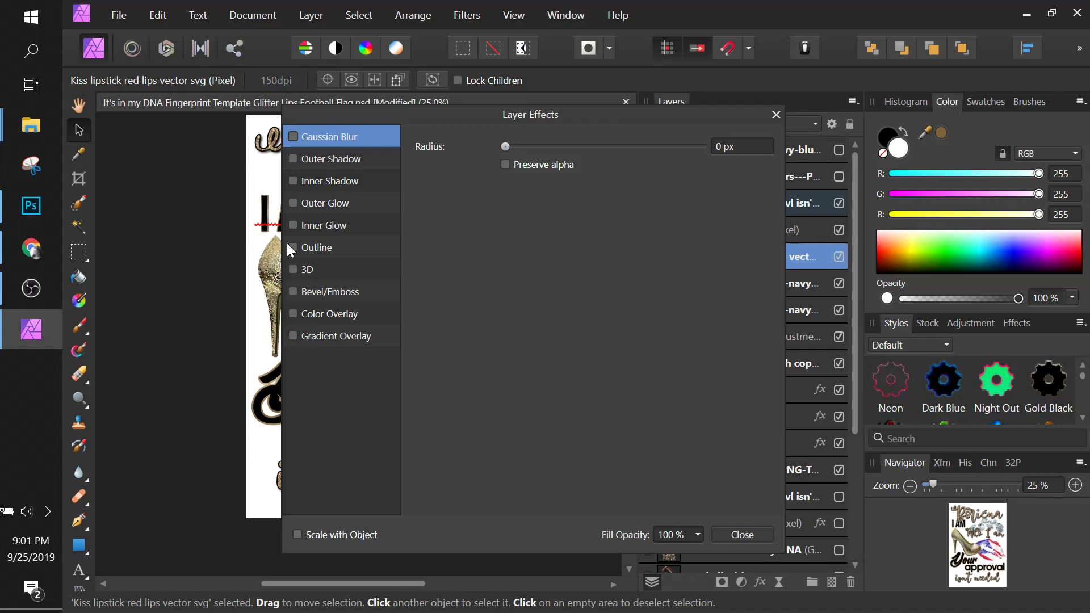
left_click_drag(488, 132, 765, 112)
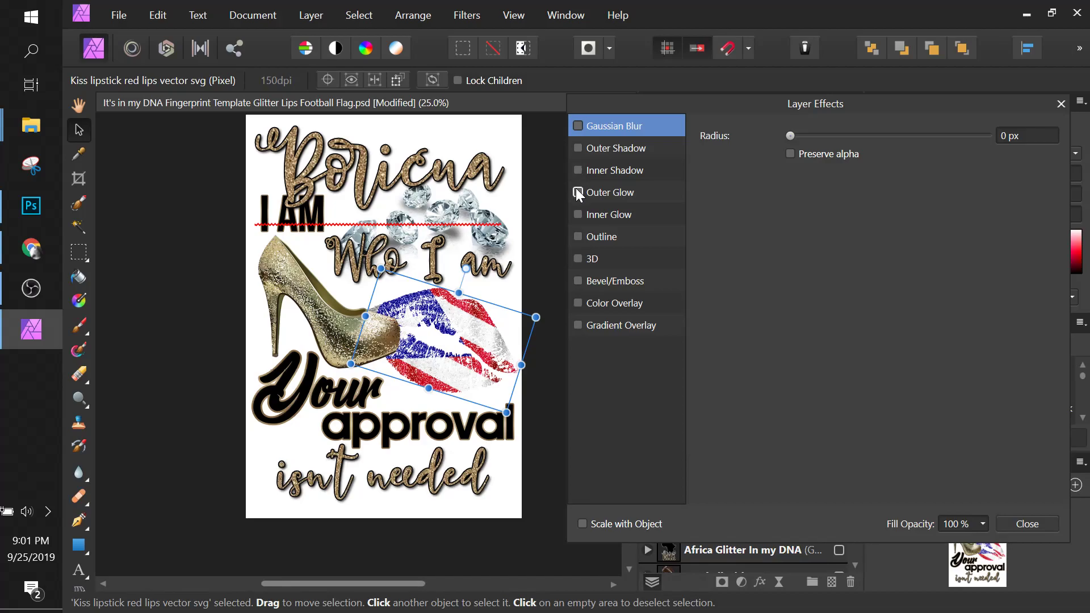
left_click(578, 147)
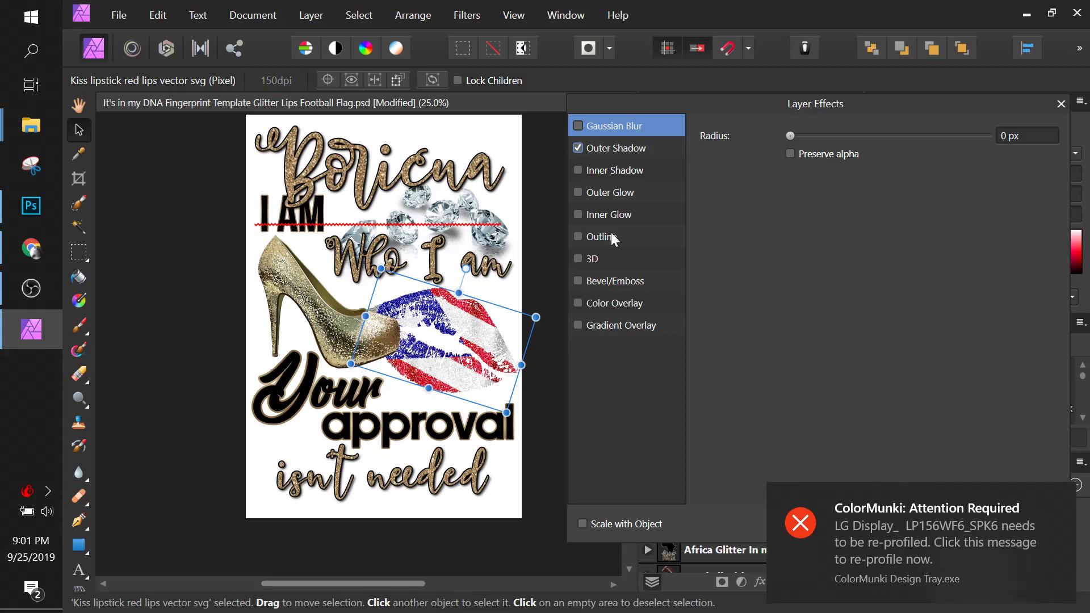
left_click_drag(790, 135, 856, 142)
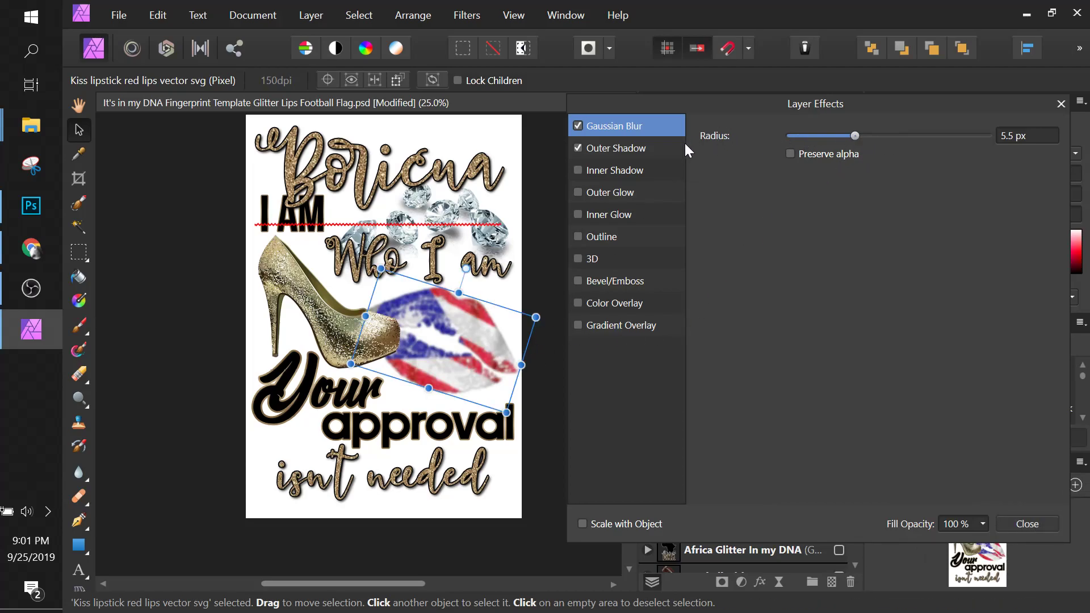
left_click(578, 126)
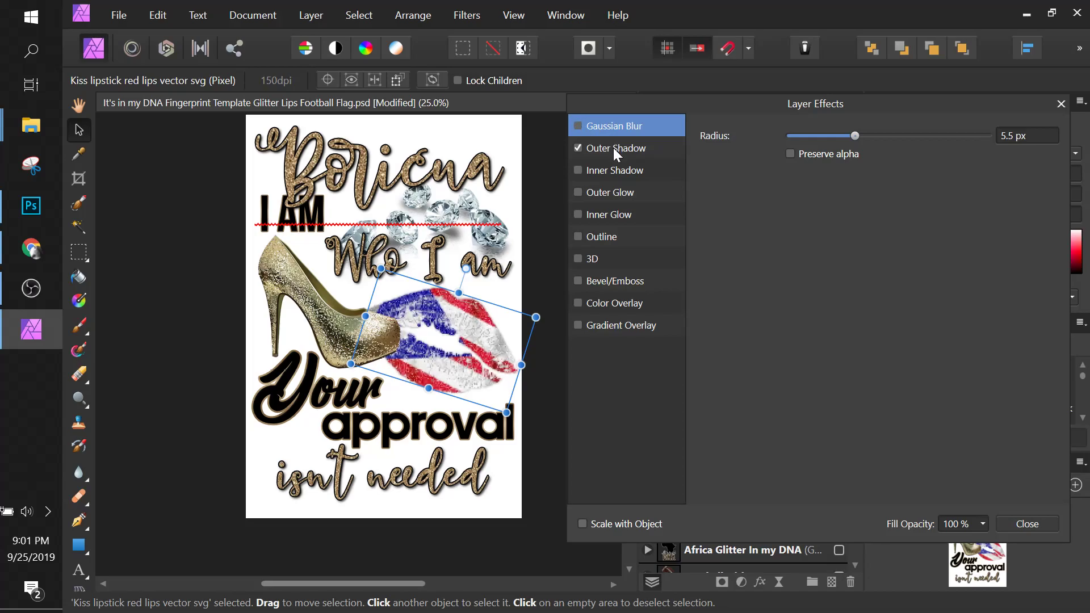
left_click(614, 149)
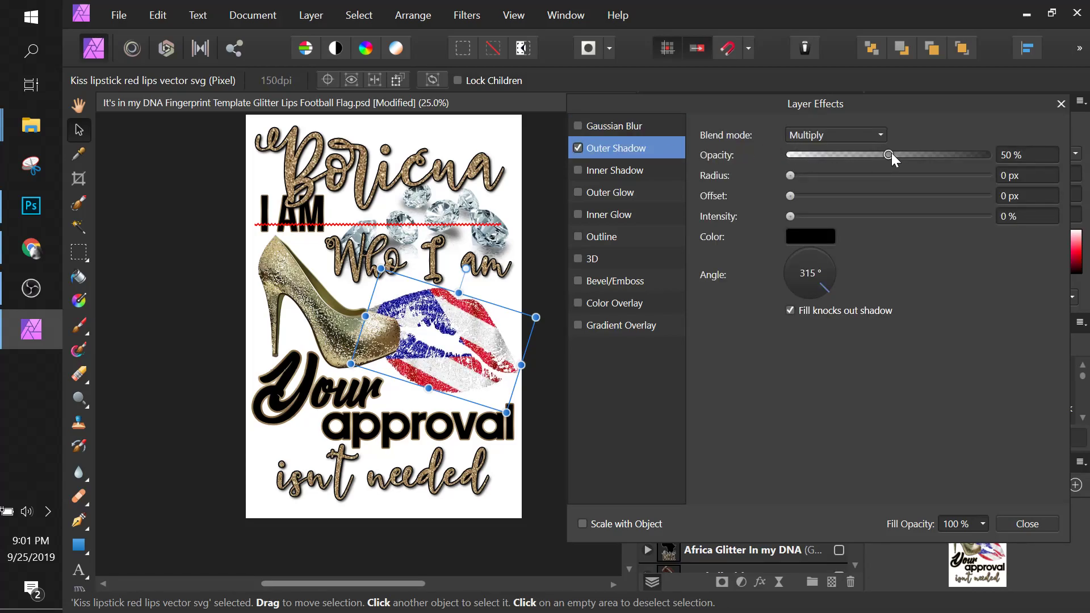
left_click_drag(888, 154, 919, 154)
left_click_drag(790, 176, 874, 186)
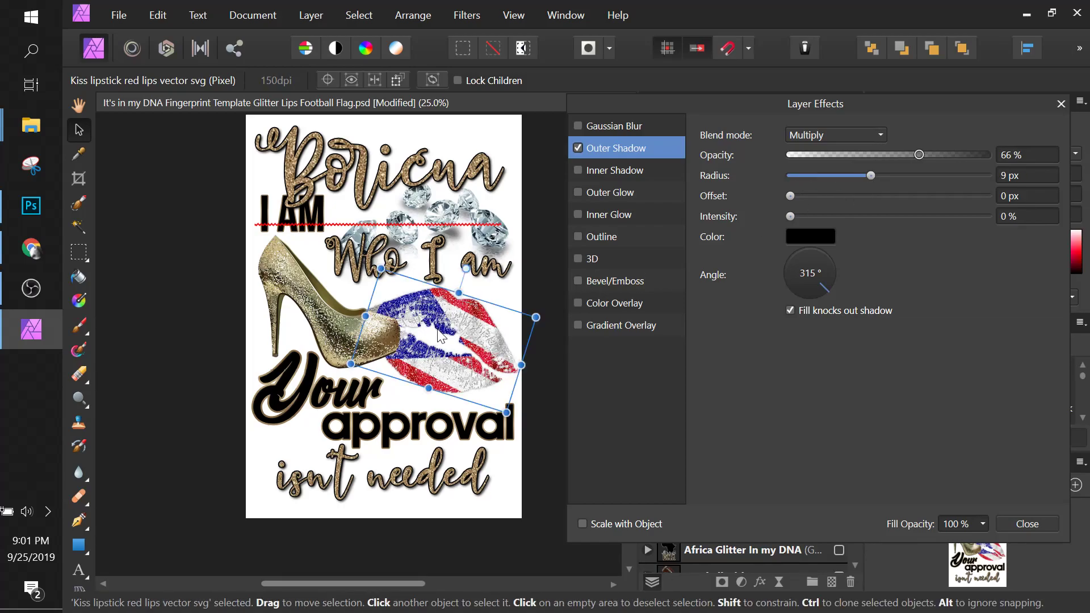
left_click(894, 177)
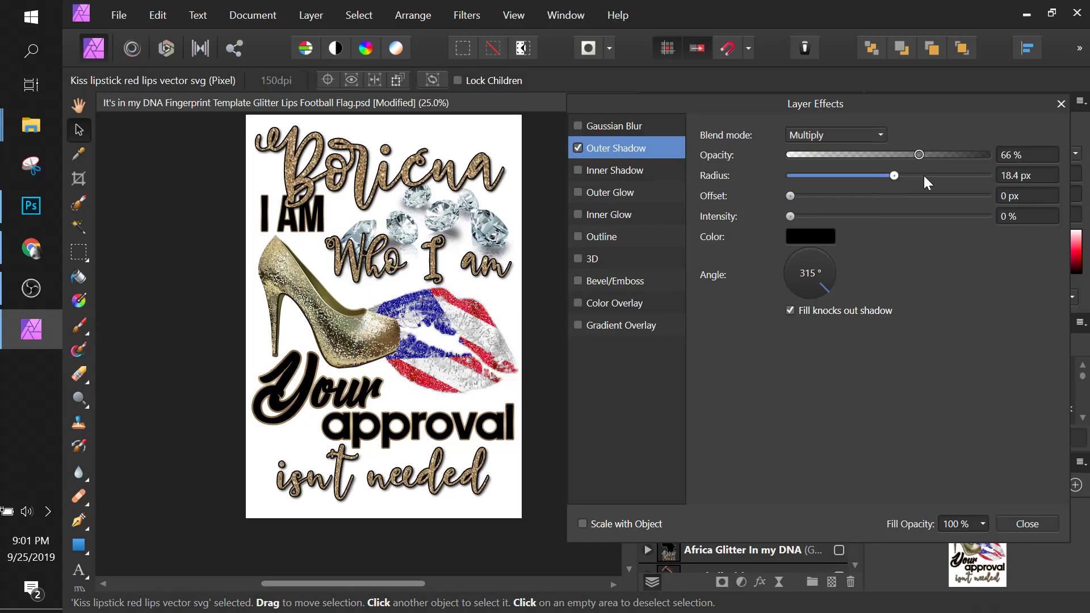
left_click(946, 177)
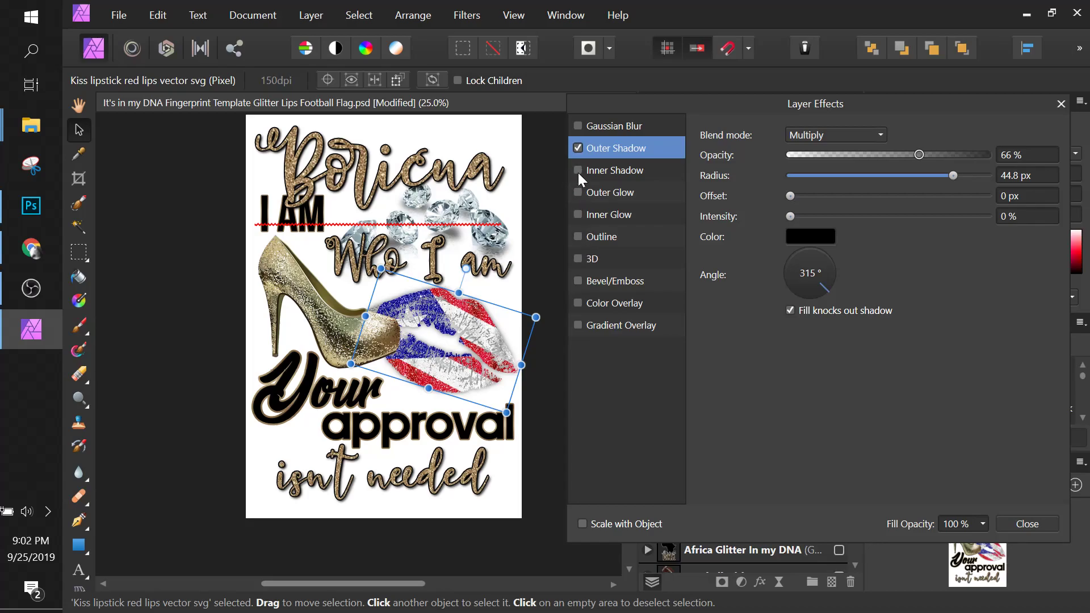
Try a white outside outline with a 16.6 px radius on the lips, and disable it again
left_click(578, 236)
left_click(602, 237)
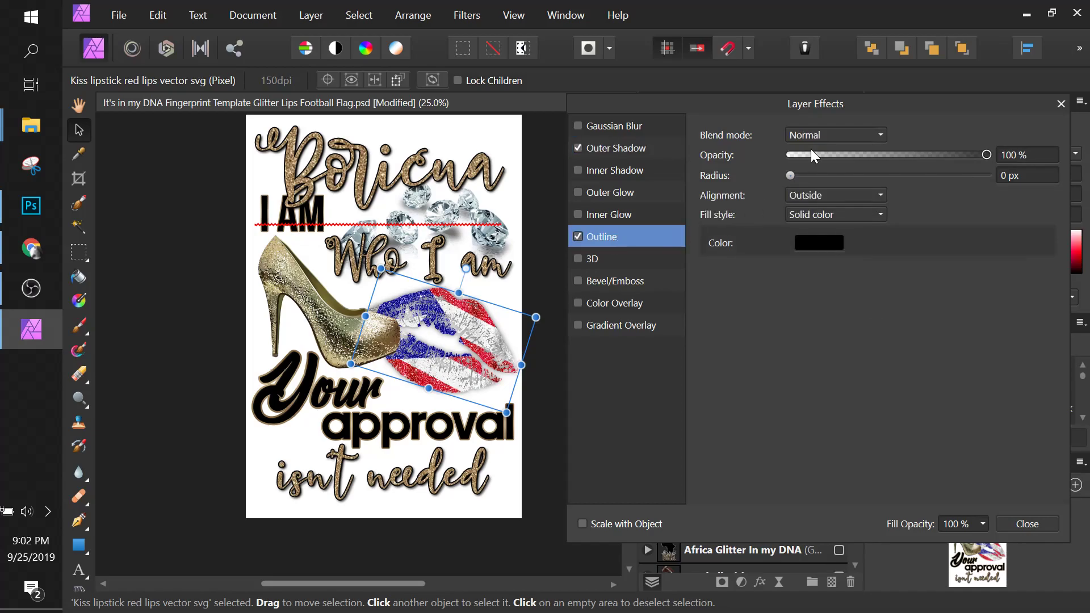
left_click(802, 247)
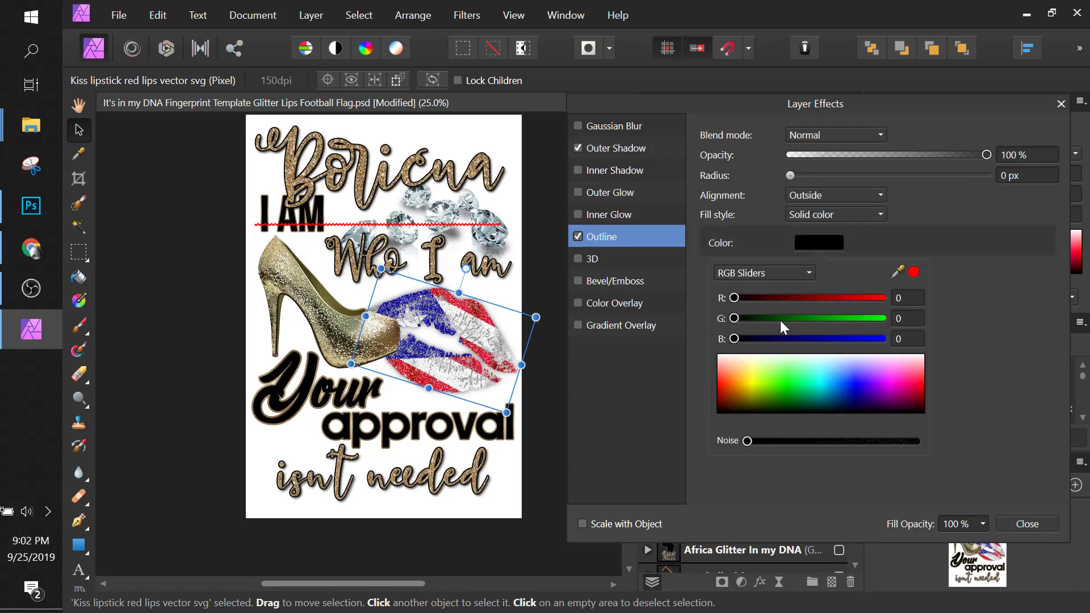
left_click_drag(739, 361, 694, 352)
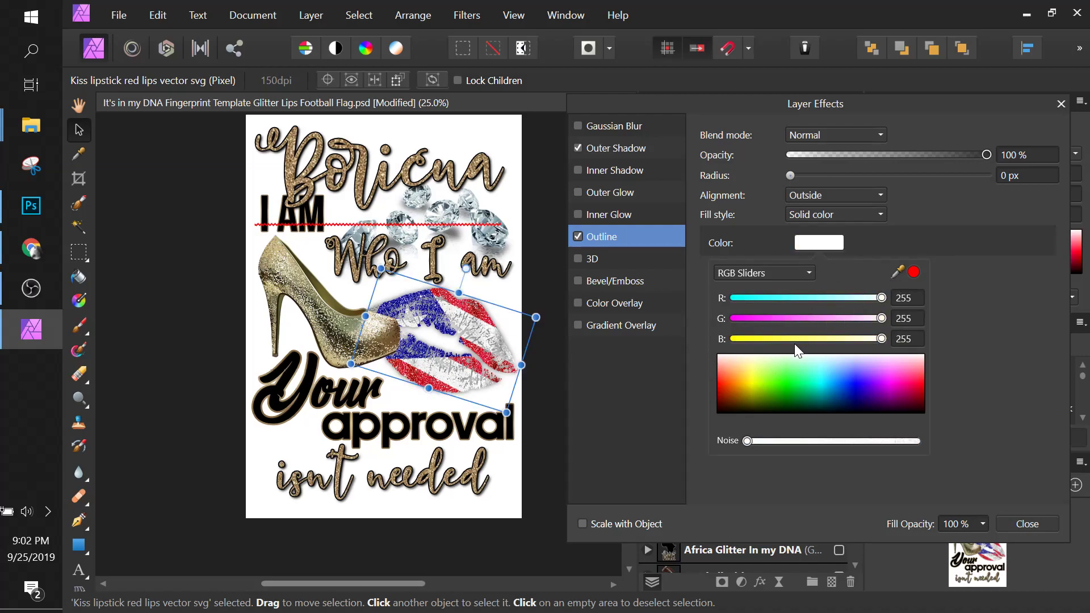
left_click(789, 175)
left_click_drag(789, 175, 891, 185)
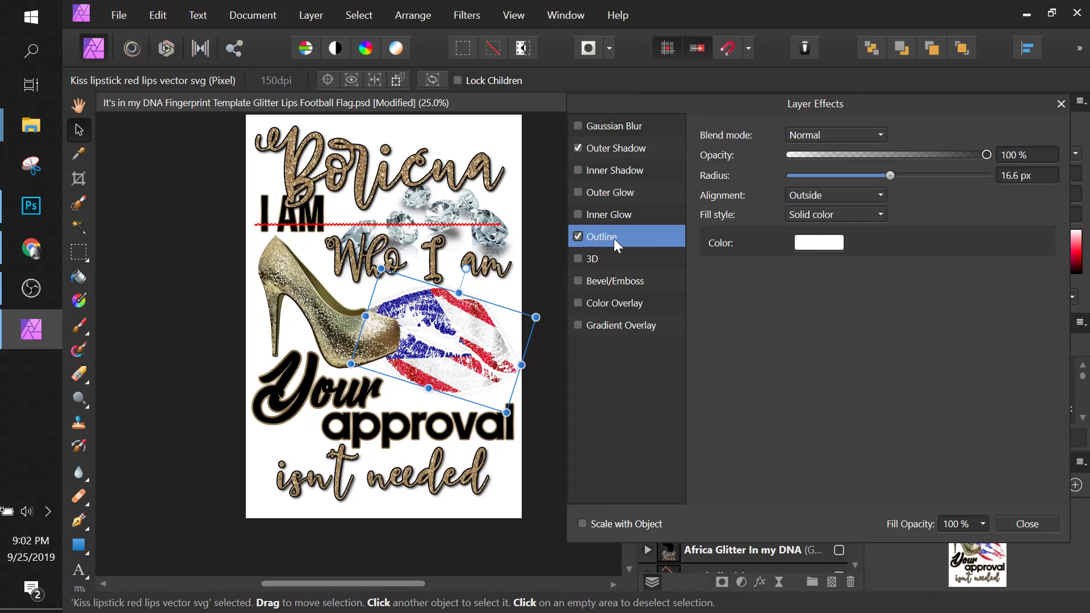
left_click(578, 236)
Reduce the lips' outer shadow opacity to 32% and close the layer effects
left_click(578, 148)
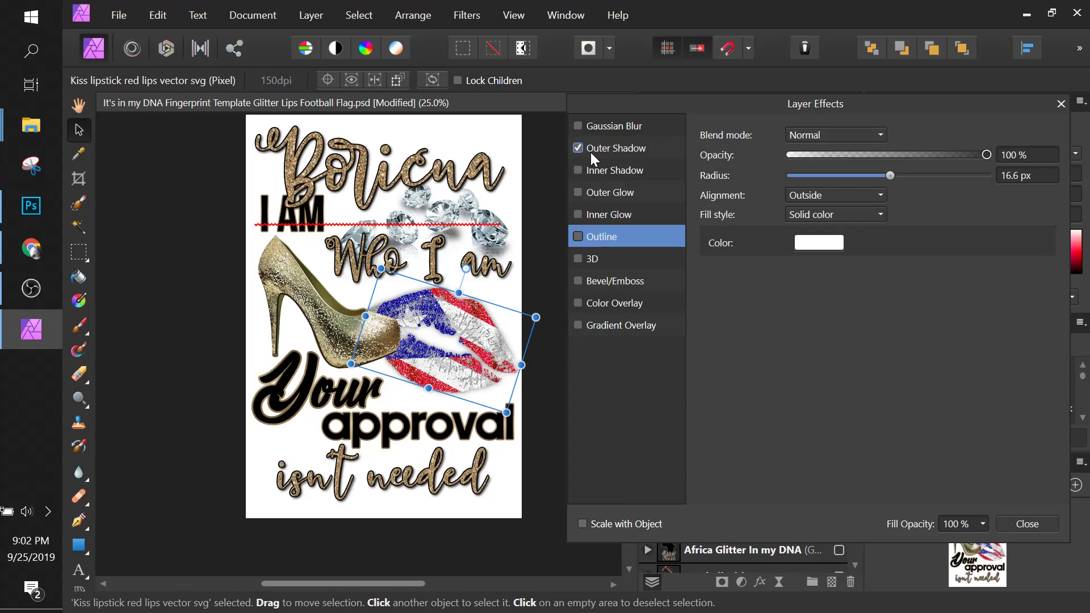
left_click(603, 148)
left_click_drag(910, 156, 854, 156)
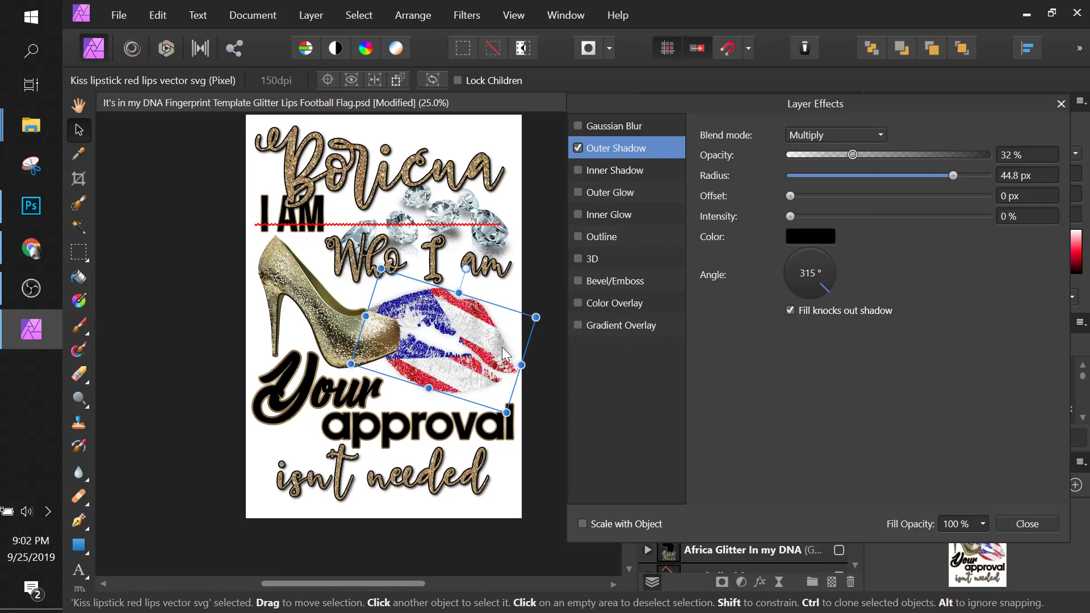
left_click_drag(920, 108, 872, 122)
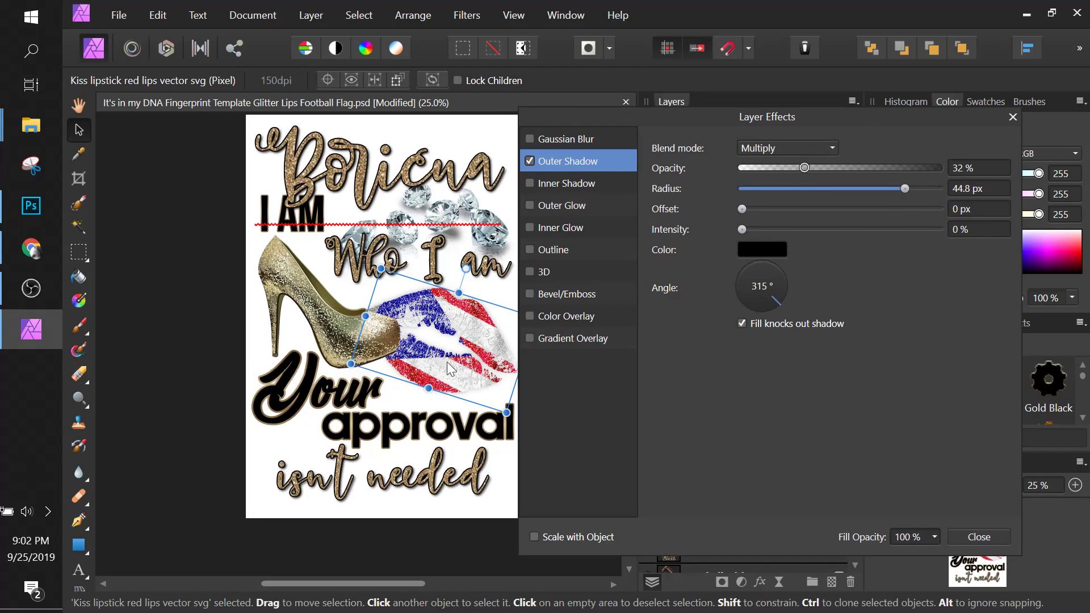
left_click(975, 538)
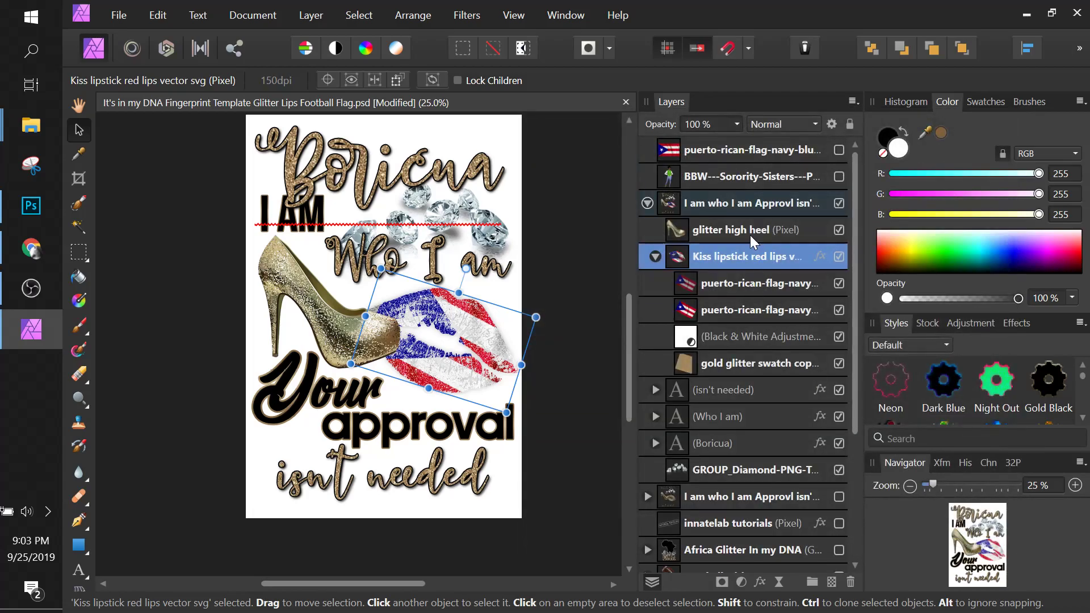
Delete the glitter high heel layer from the Boricua design's group
left_click(723, 231)
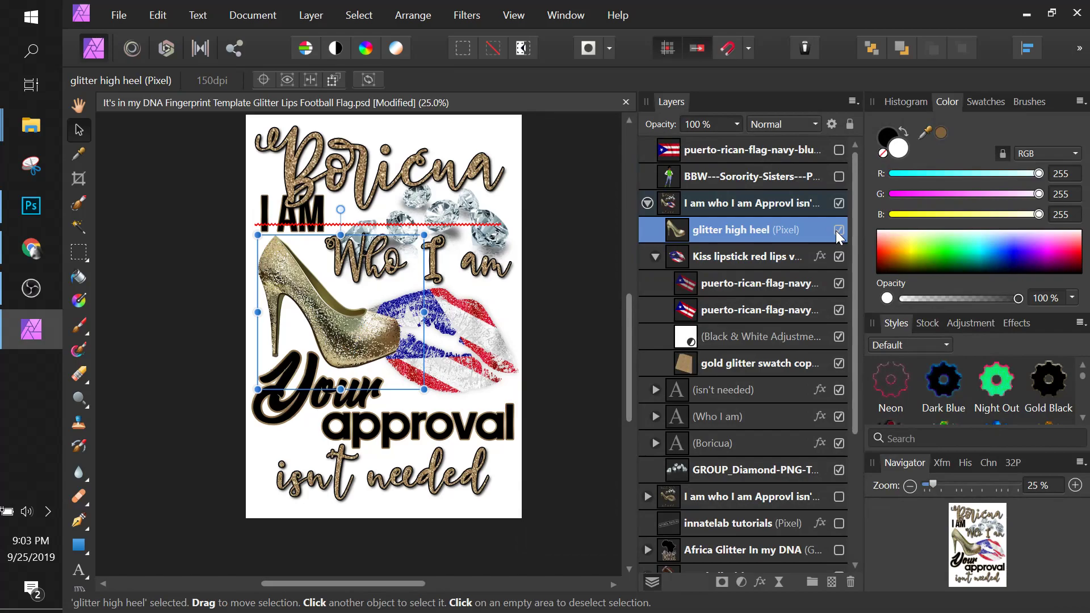
left_click(838, 230)
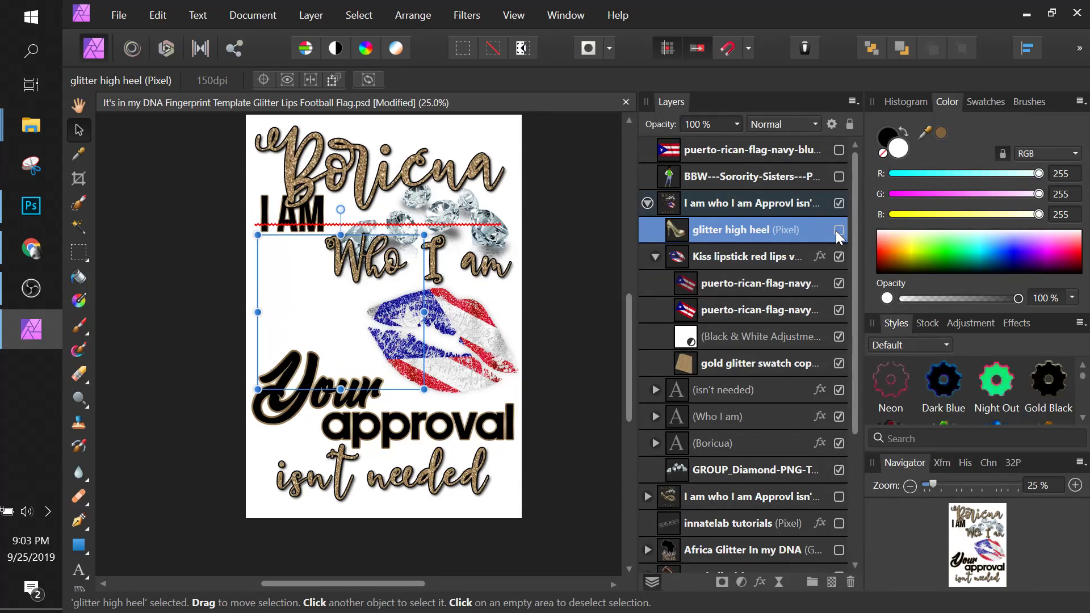
double_click(772, 231)
left_click(673, 234)
key("Delete")
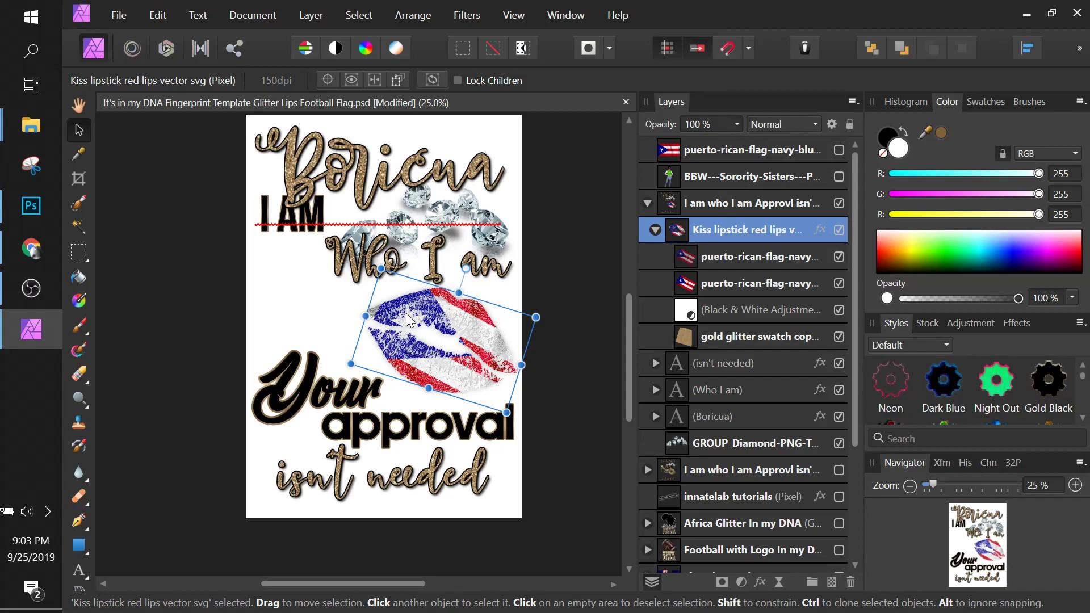
Move both flag layers inside the lips together slightly up and to the left
left_click(749, 258)
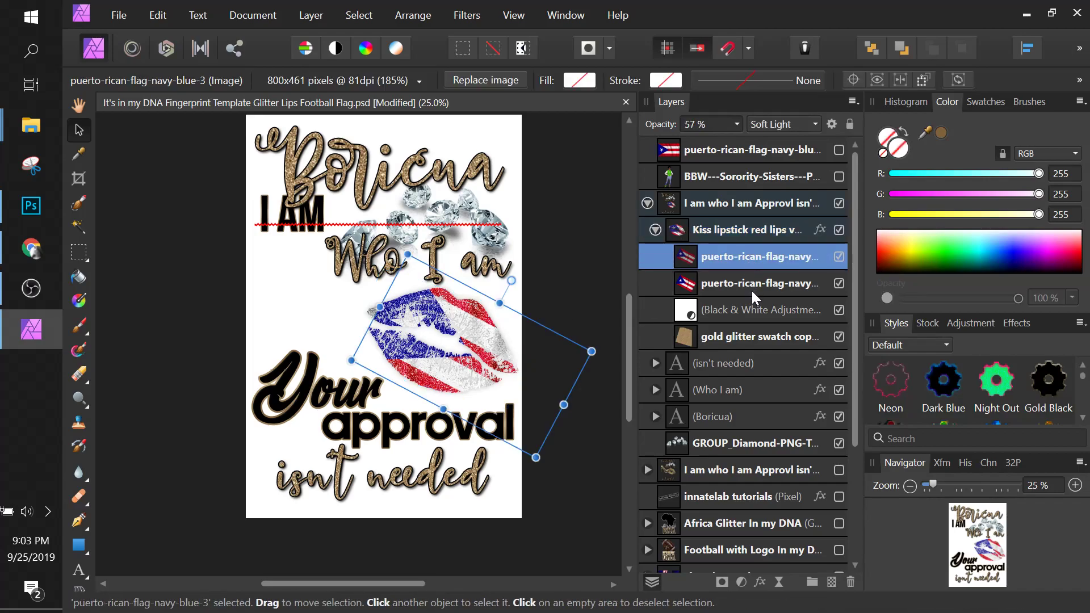
left_click(752, 289, "shift")
left_click_drag(449, 372, 442, 362)
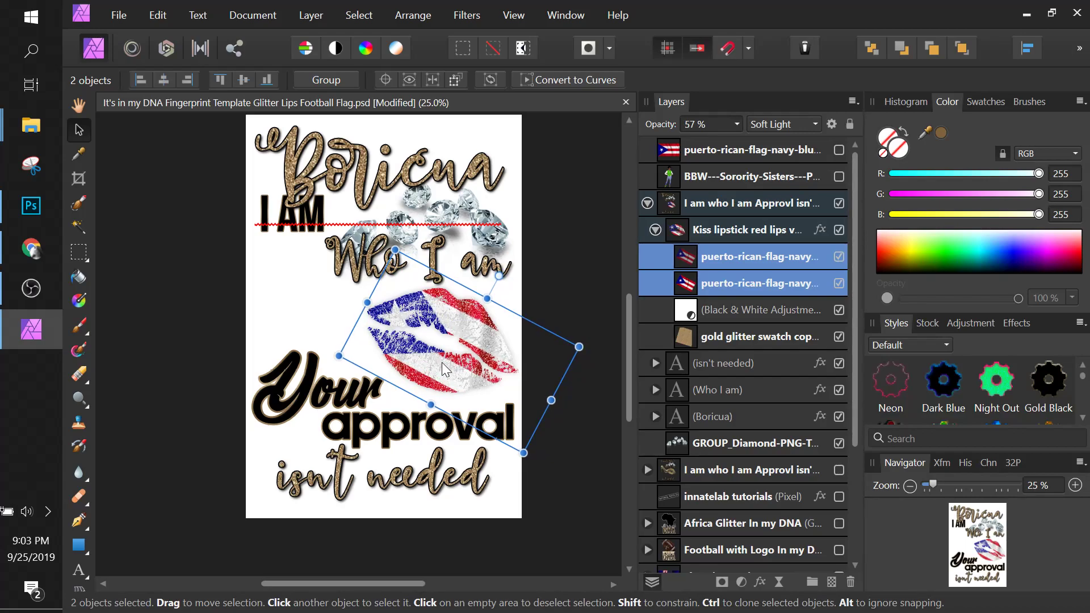
Rotate the lips layer to nearly horizontal, enlarge it to about 107 dpi and place it across the middle of the artwork
left_click(716, 230)
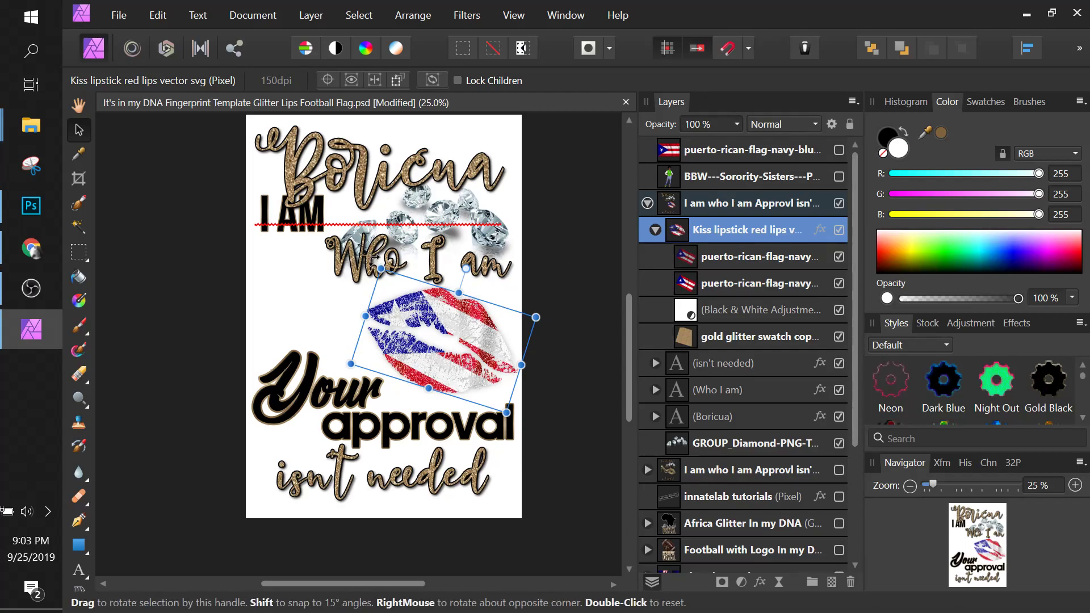
left_click_drag(374, 262, 346, 284)
left_click_drag(457, 328, 377, 319)
left_click_drag(367, 315, 357, 315)
mouse_move(420, 376)
left_mouse_down()
mouse_move(514, 400)
mouse_move(414, 377)
mouse_move(414, 364)
left_mouse_up()
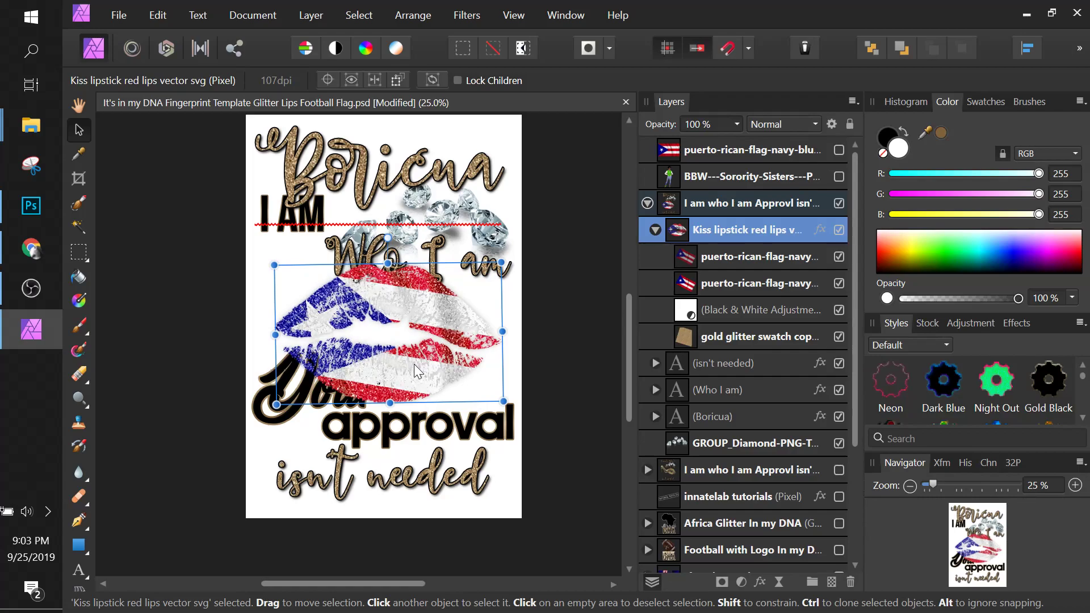
left_click_drag(417, 365, 413, 365)
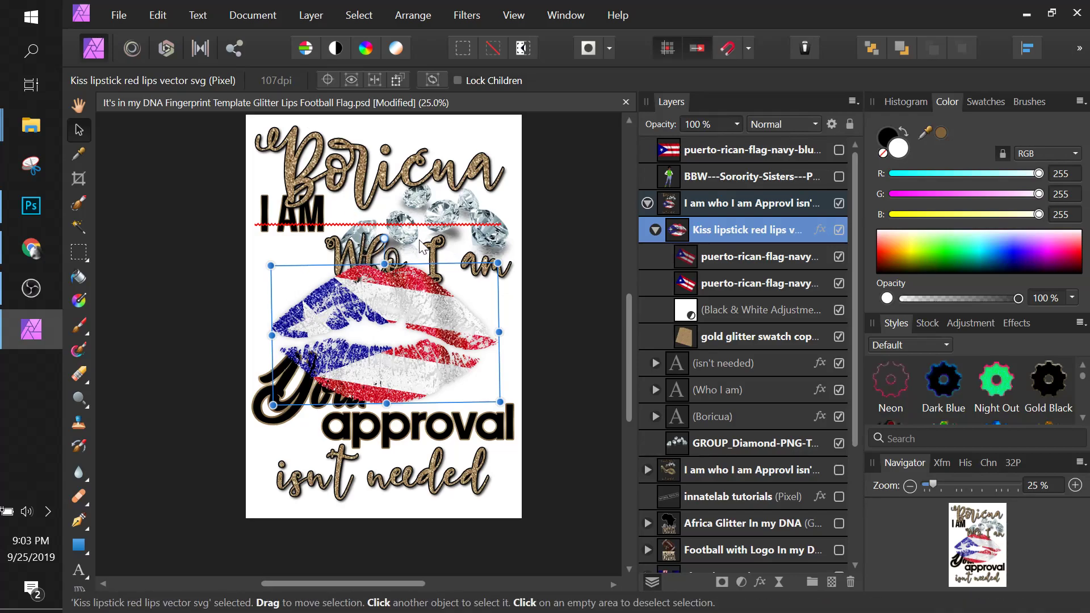
Show the rulers and pull out a vertical guide, placing it at the page's right edge at about 1950 px
left_click(500, 17)
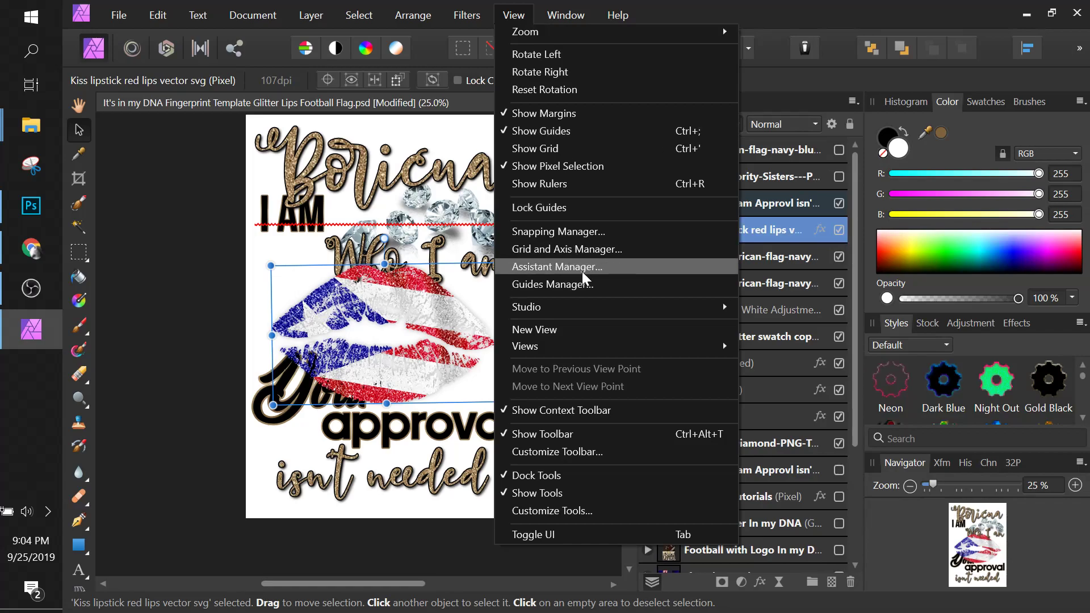
left_click(561, 182)
left_click_drag(105, 245, 388, 164)
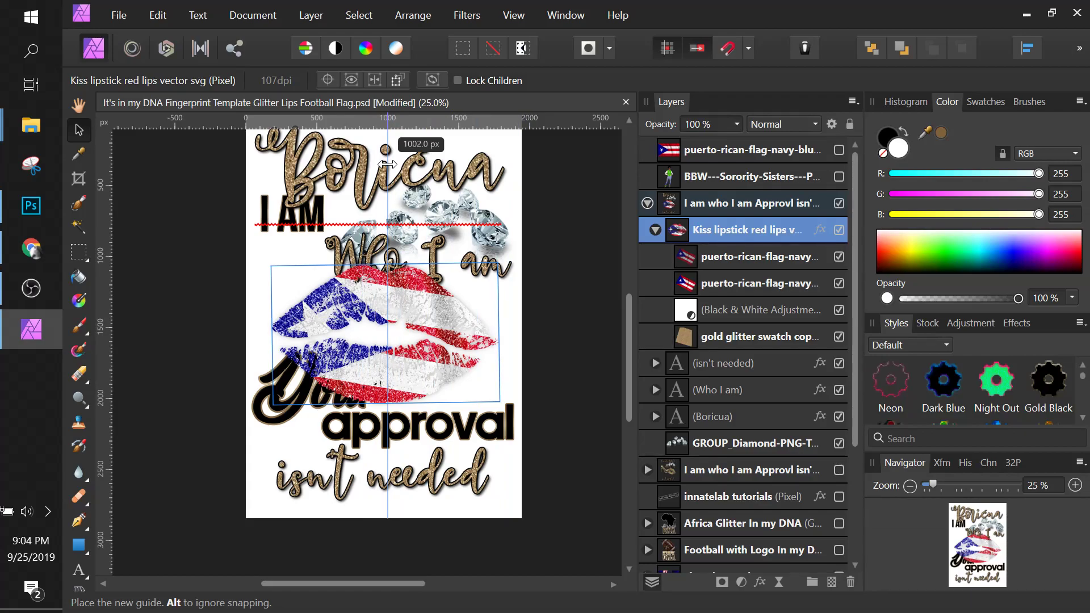
left_click_drag(389, 164, 521, 161)
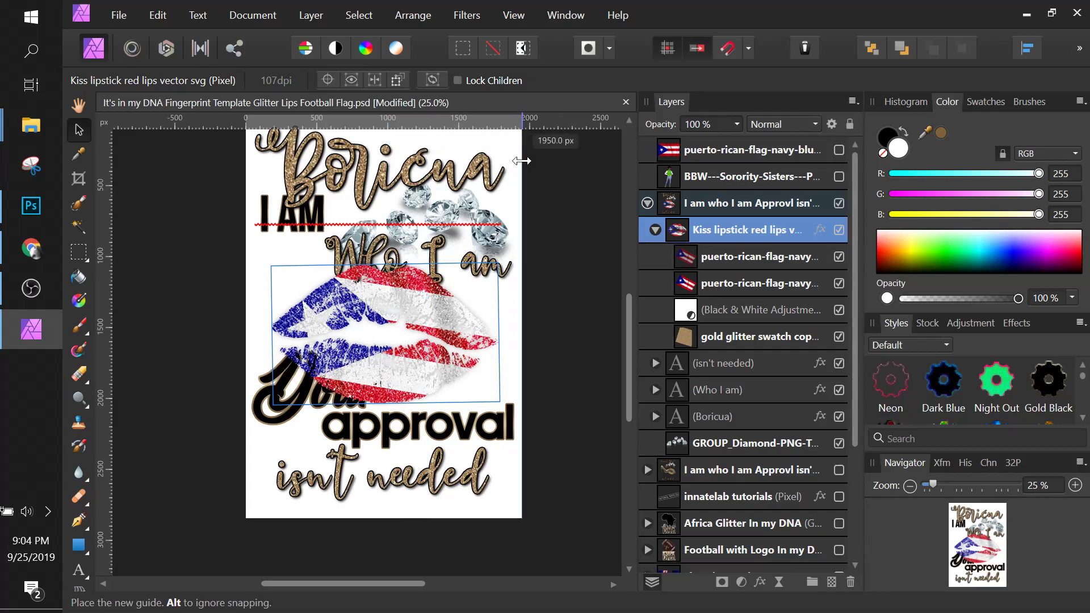
left_click_drag(521, 161, 386, 151)
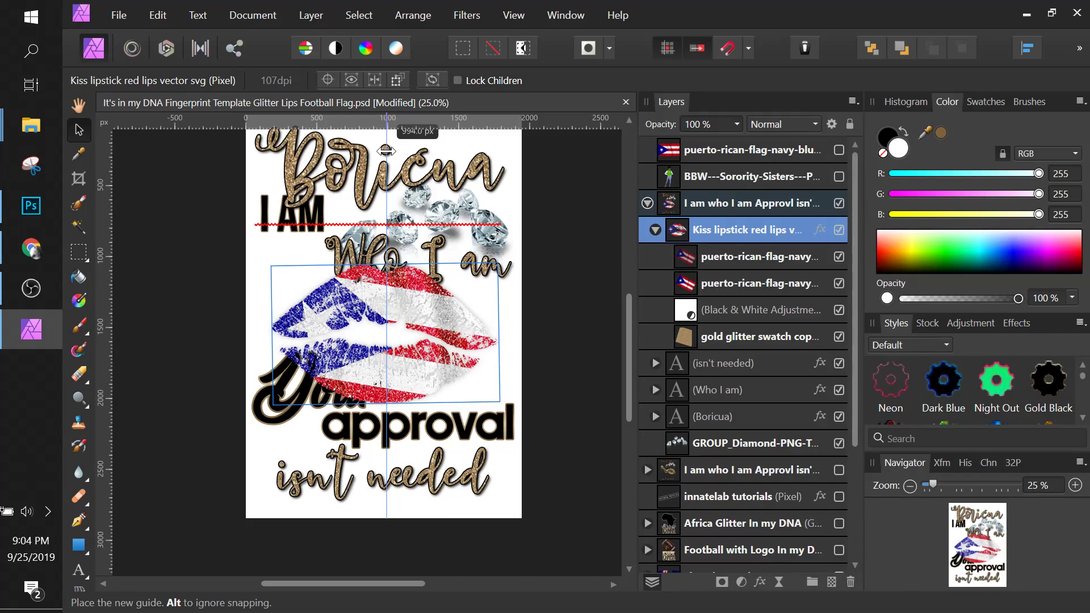
left_click_drag(386, 150, 522, 163)
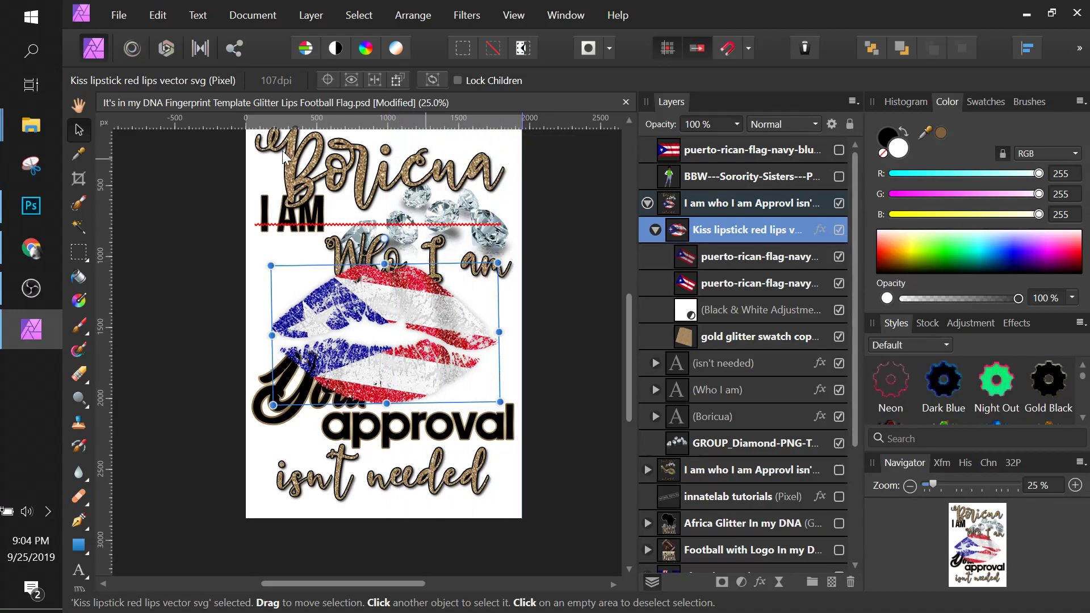
left_click(32, 51)
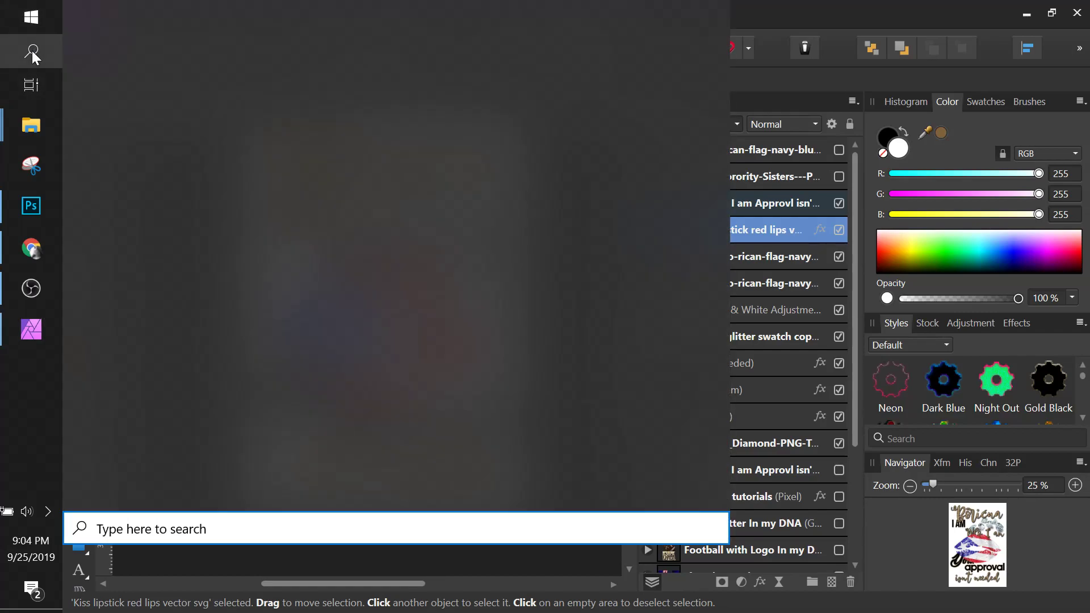
type("cale")
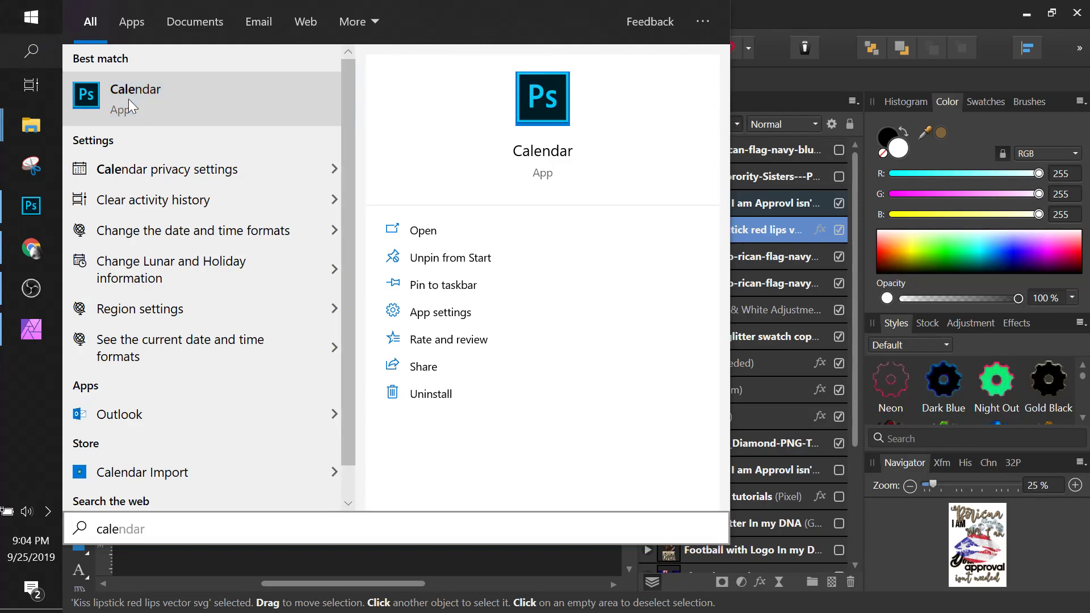
left_click(128, 98)
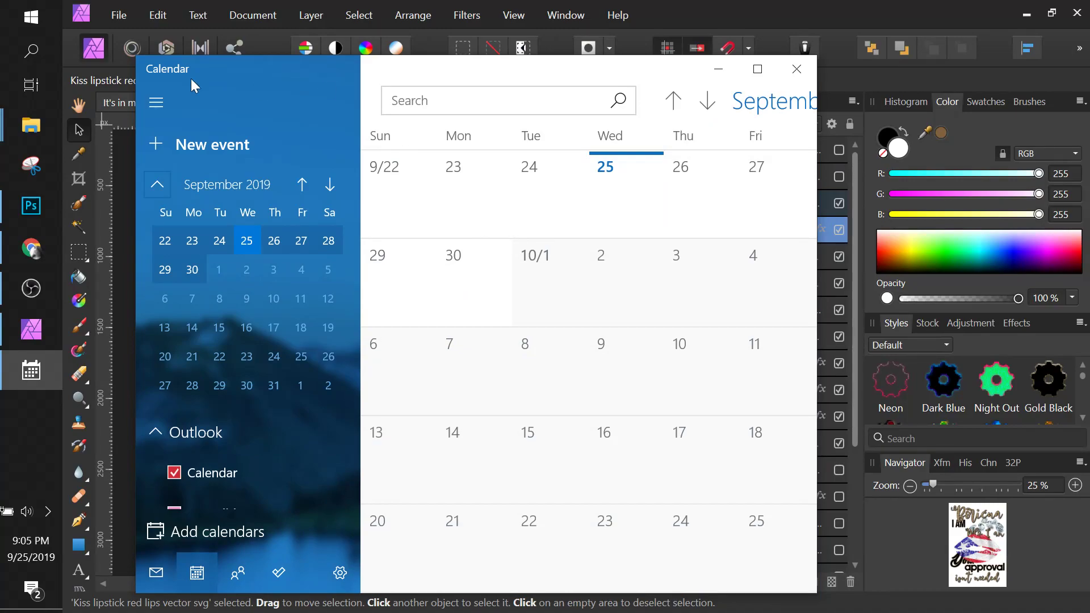
Switch to the Windows Calculator, compute 1950/2 for half the page width, and close the utility windows
left_click(30, 52)
type("calc")
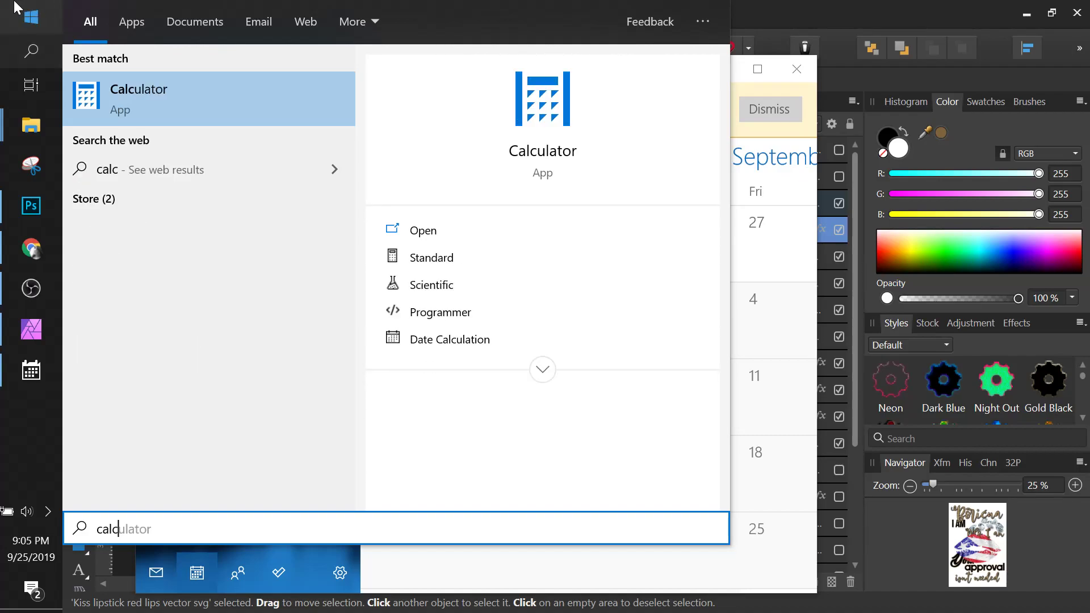
left_click(535, 232)
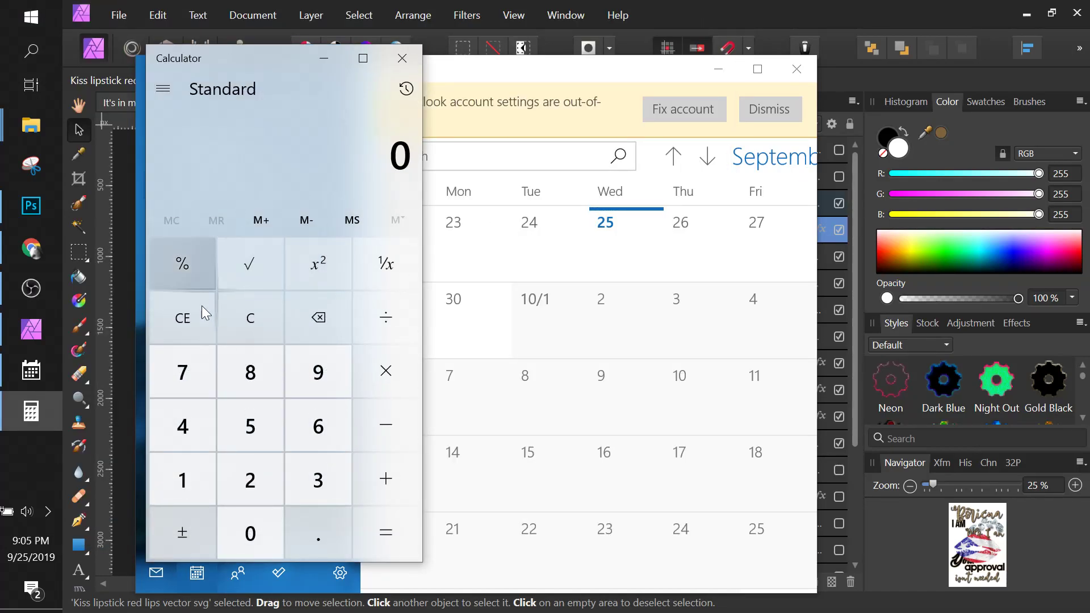
type("1")
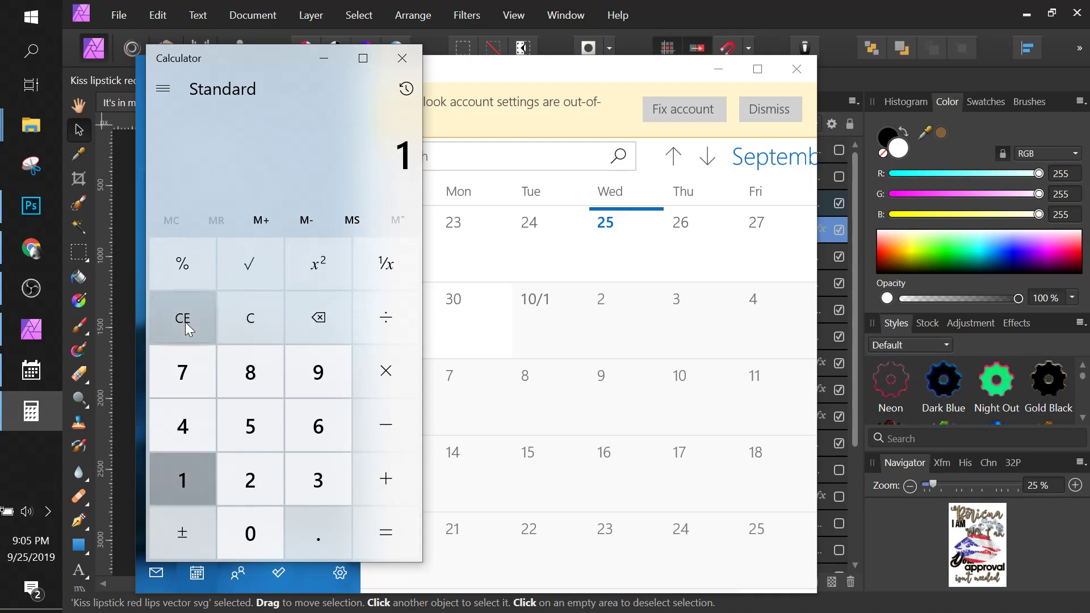
type("950/2")
key("Return")
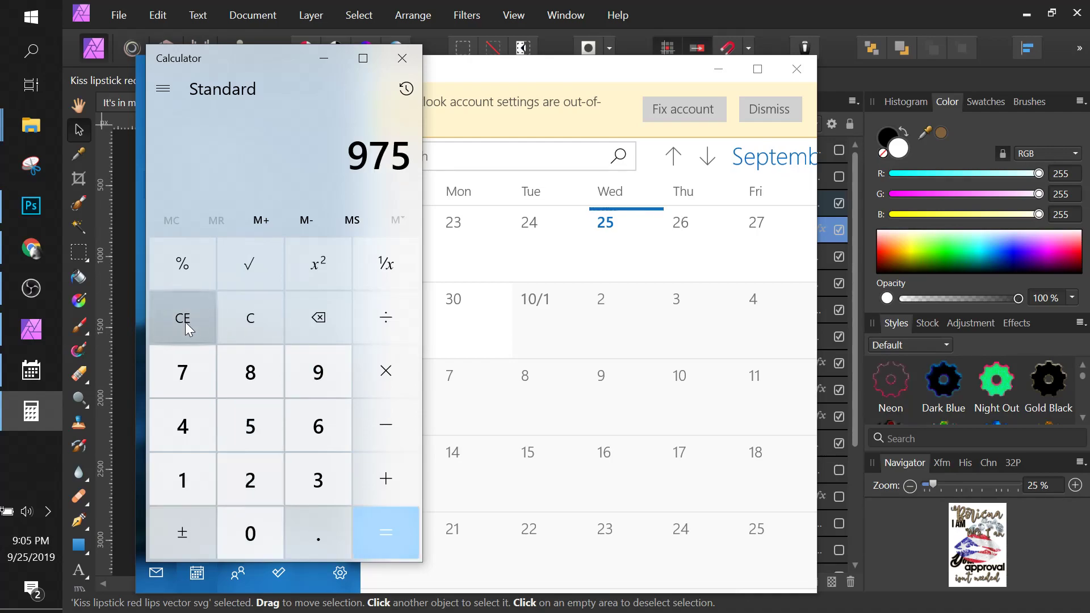
left_click(412, 67)
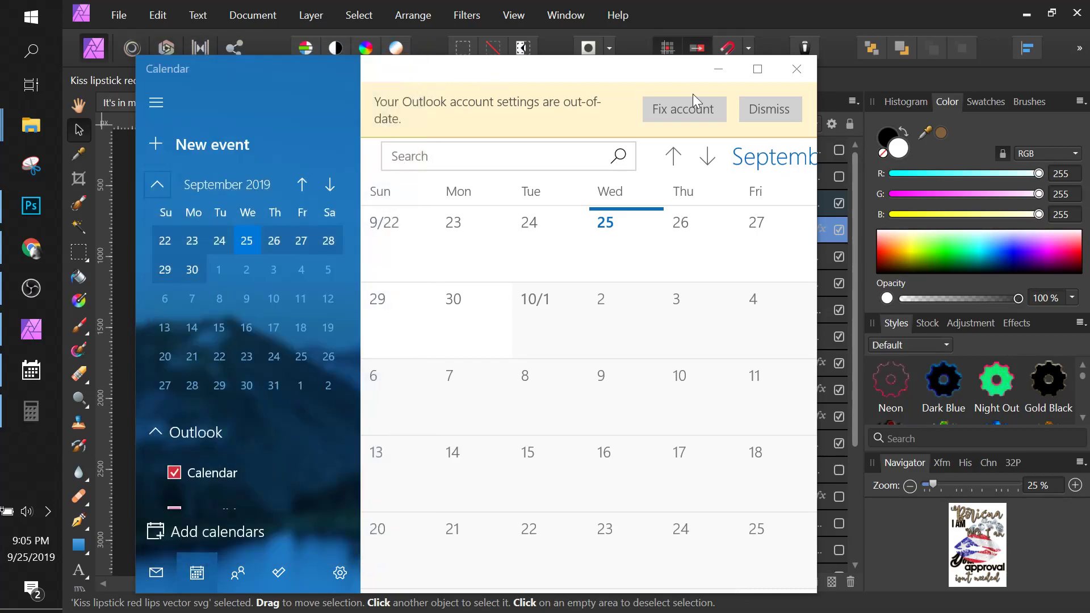
left_click(796, 68)
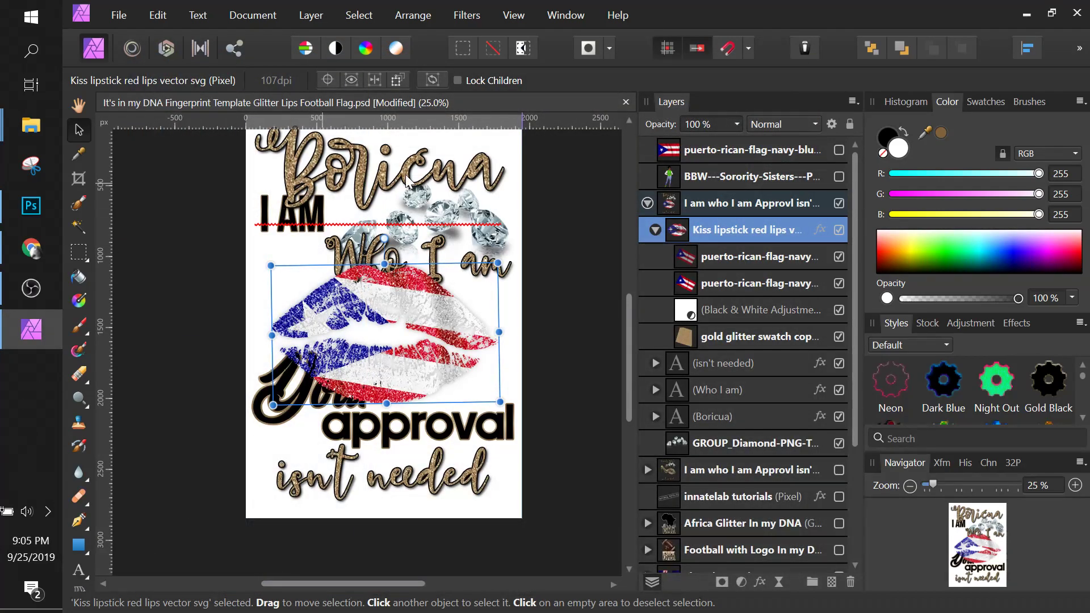
Pull out a second vertical guide and place it at the page's horizontal centre at about 975 px
left_click_drag(107, 220, 383, 214)
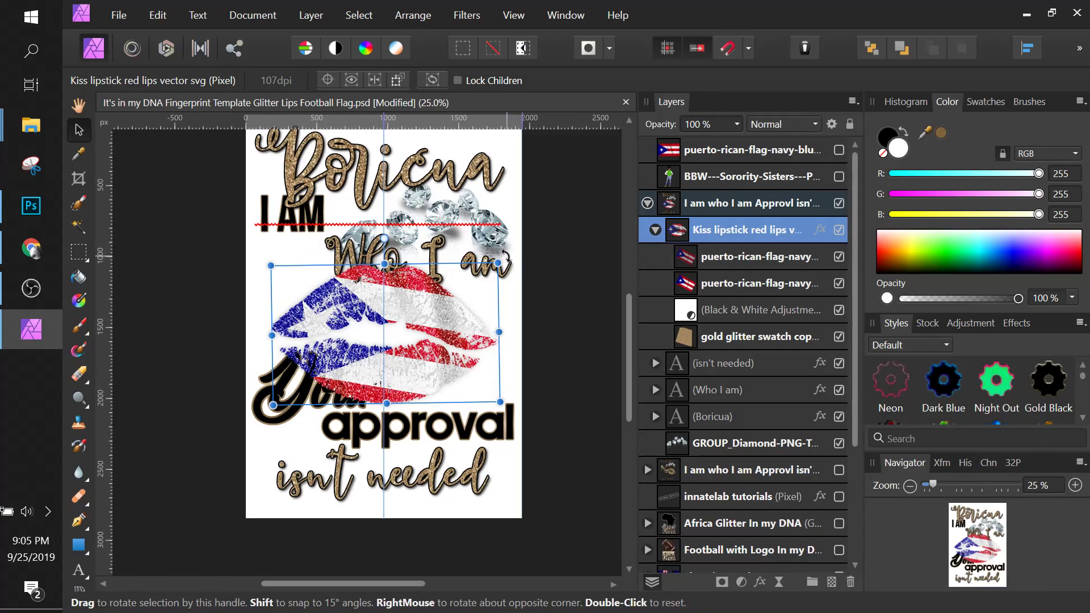
left_click_drag(505, 257, 505, 257)
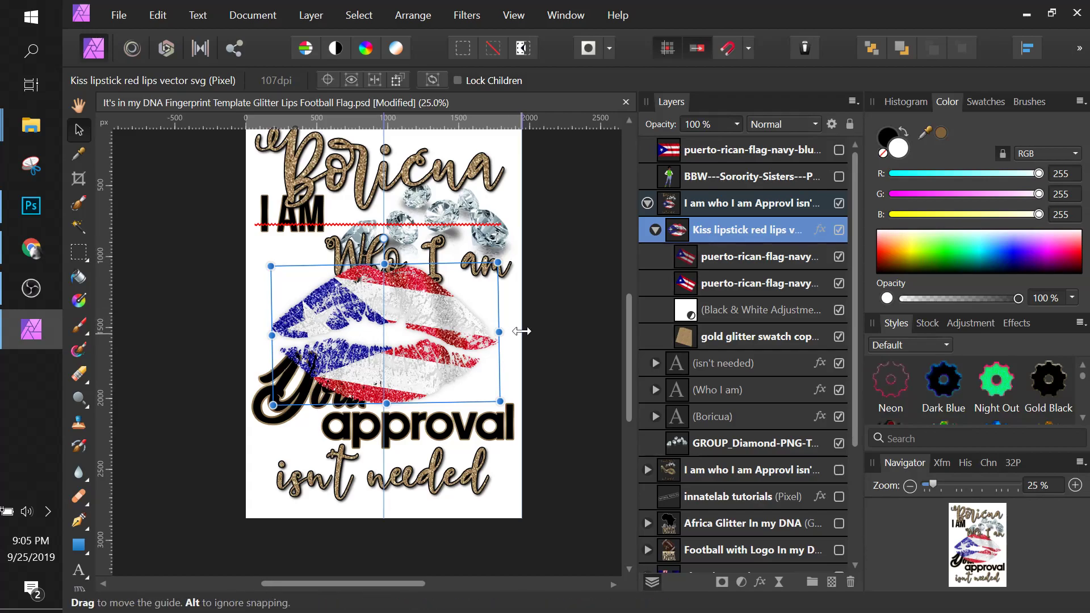
scroll(525, 312, "up", 2)
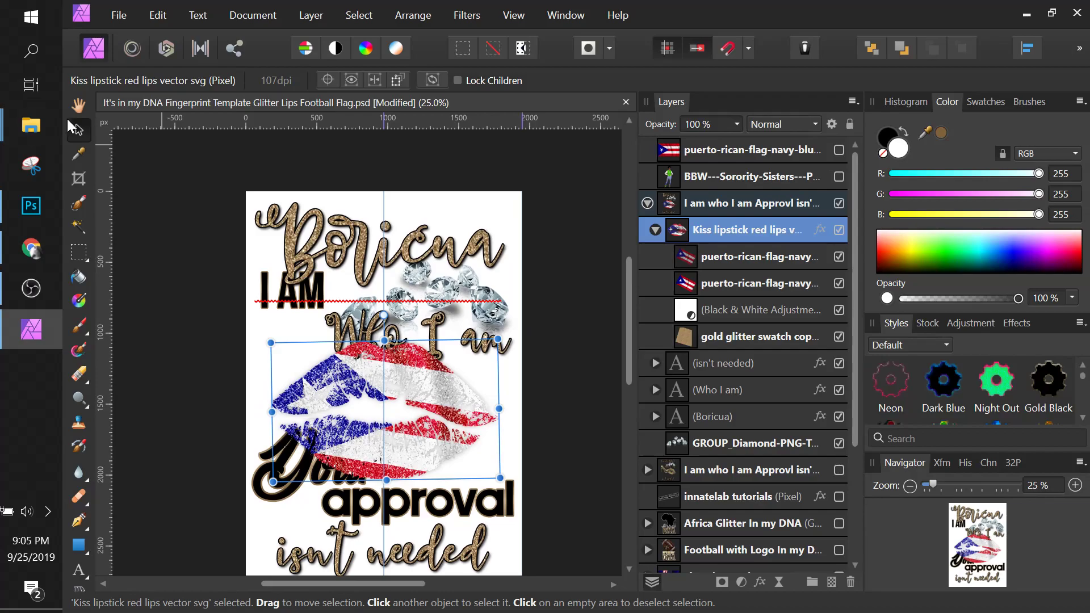
Add a Black & White adjustment to the gold glitter swatch inside the Boricua text layer, keeping the default values
right_click(477, 253)
key("Escape")
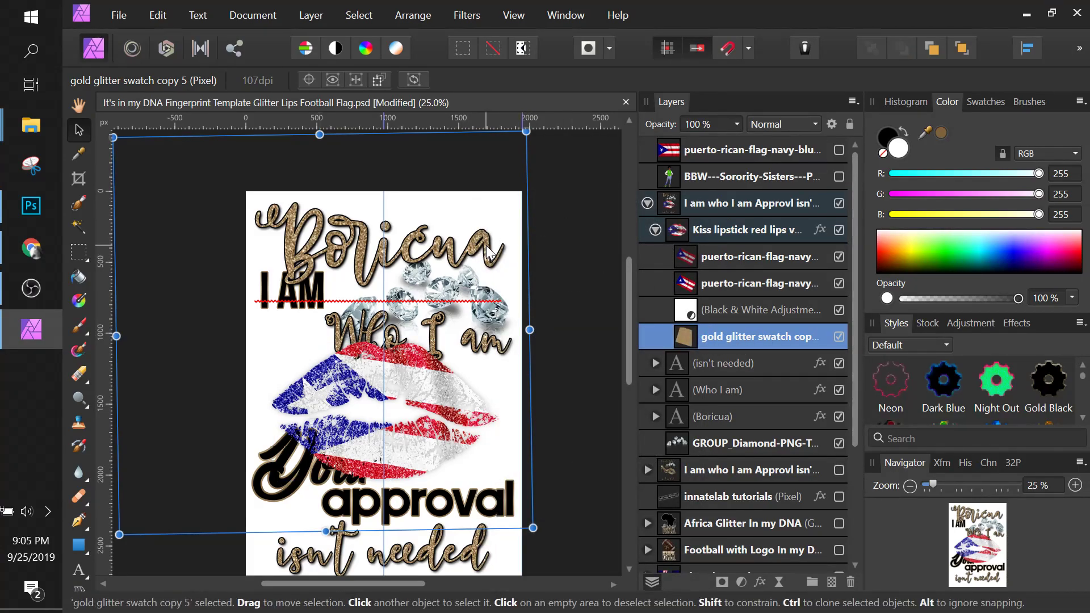
left_click(553, 261)
left_click(487, 247)
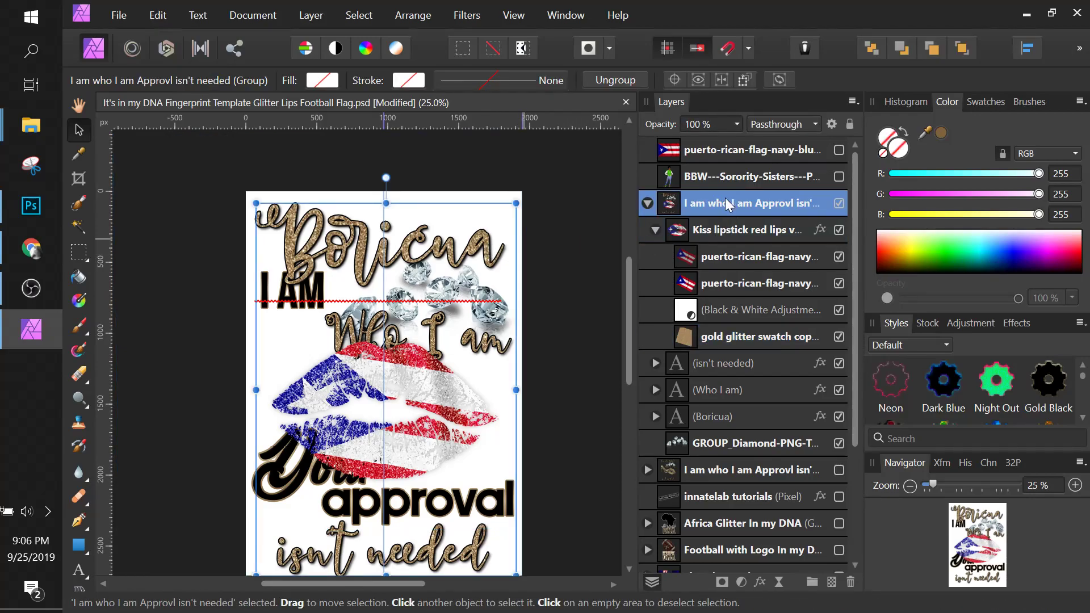
left_click(727, 414)
left_click(655, 416)
left_click(654, 417)
left_click(656, 417)
left_click(730, 446)
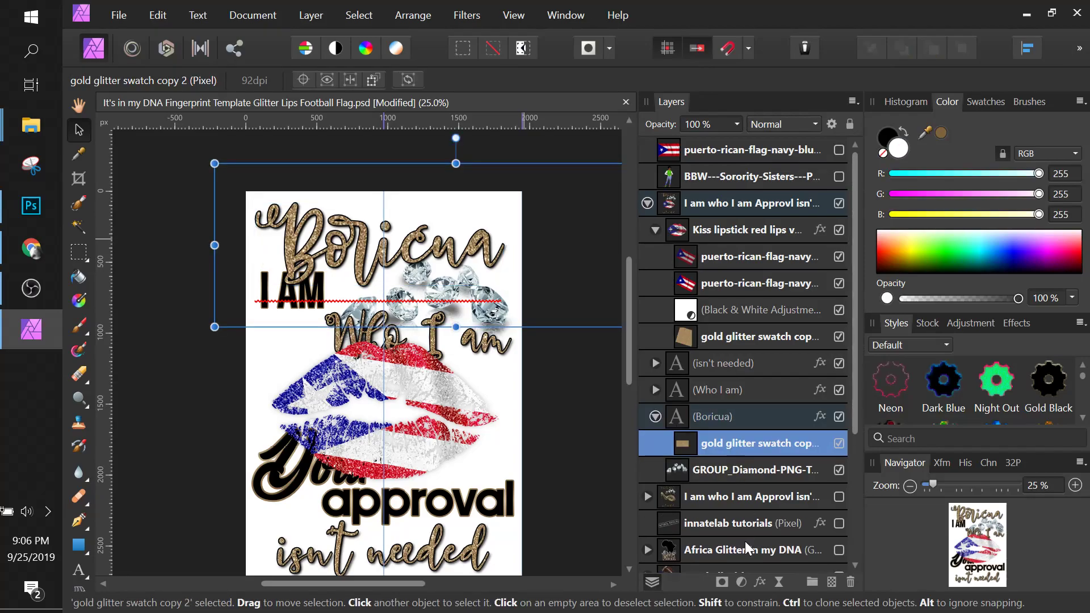
left_click(741, 582)
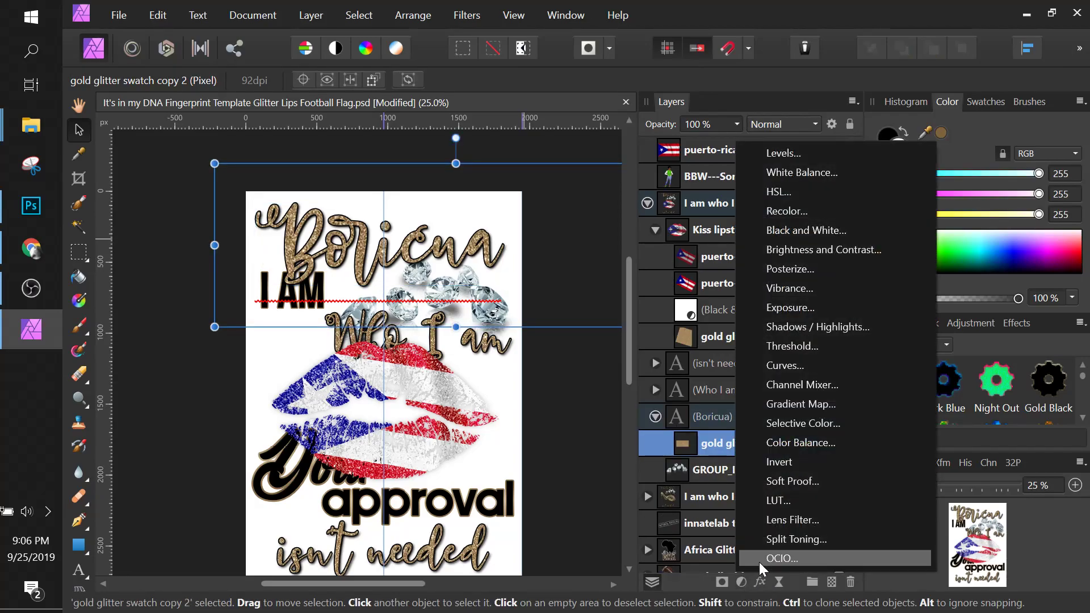
left_click(783, 236)
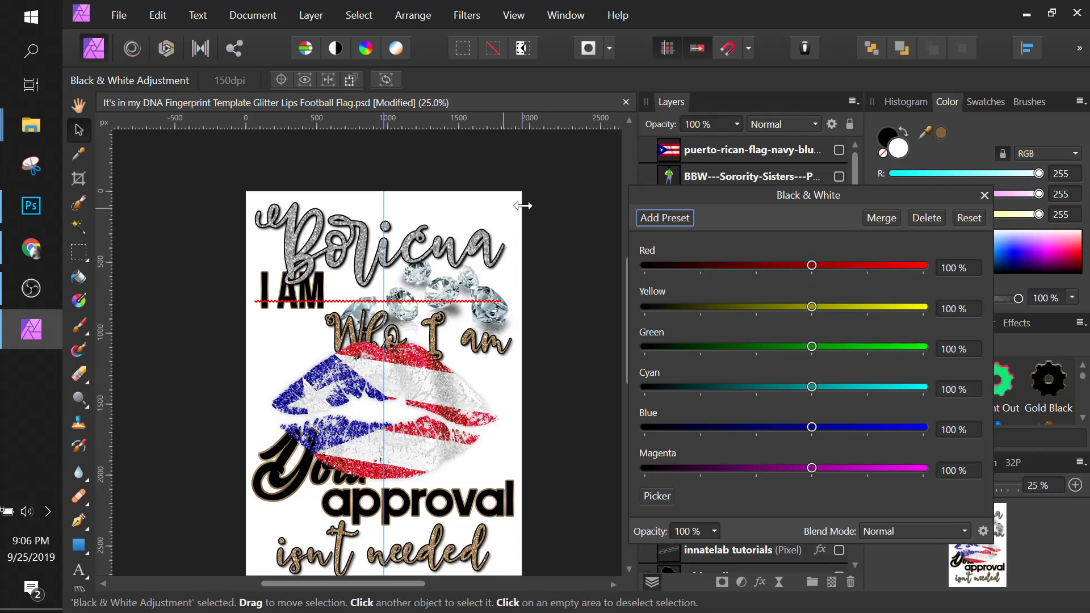
left_click(559, 206)
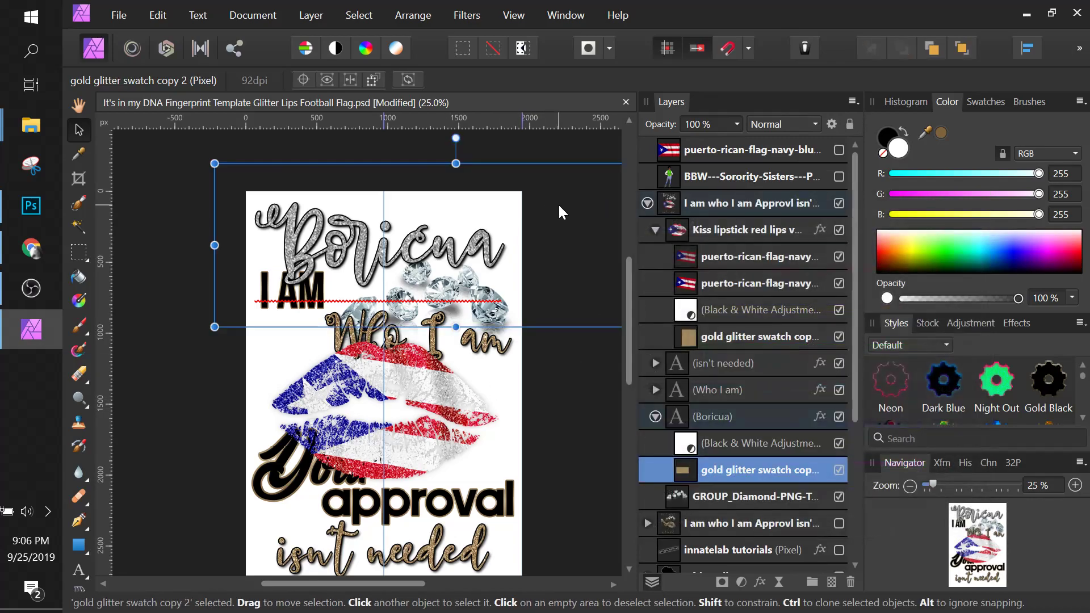
Add a Color Balance adjustment to Boricua's glitter swatch, with midtones Cyan/Red at 100% and Magenta/Green at 22%
left_click(742, 583)
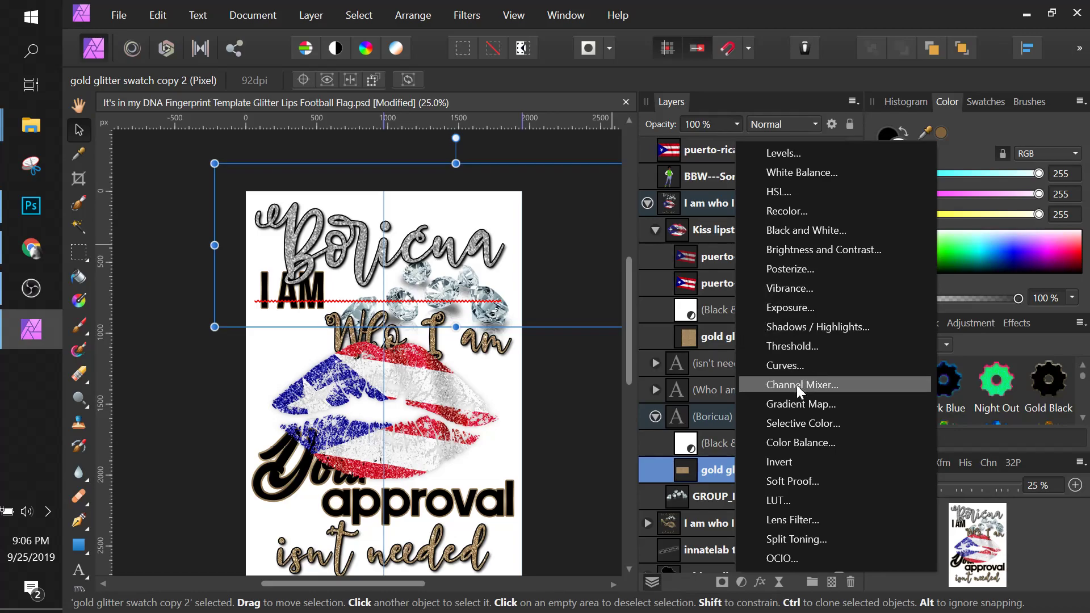
left_click(808, 442)
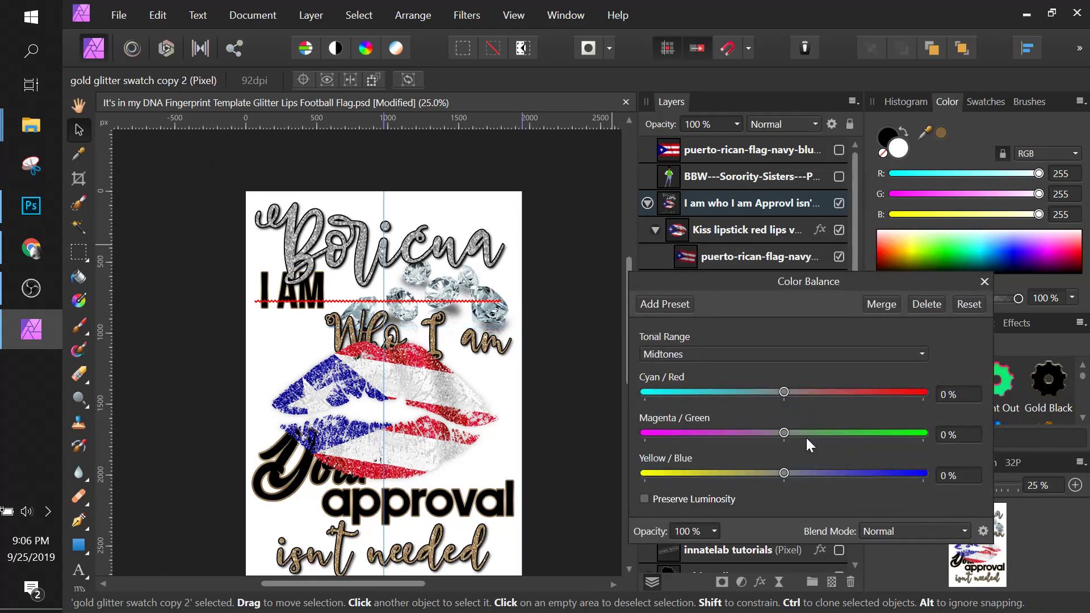
left_click_drag(788, 393, 966, 391)
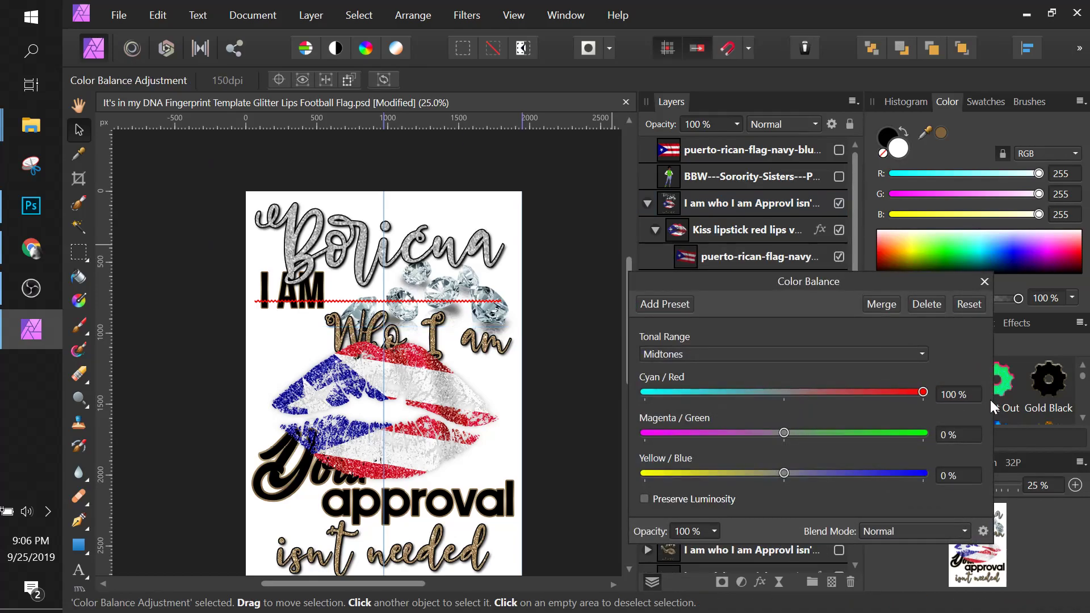
left_click(661, 434)
left_click_drag(769, 451, 815, 451)
left_click_drag(778, 284, 907, 125)
Hide Boricua's Black & White adjustment and set its Color Balance midtones Magenta/Green to about -80%
double_click(702, 312)
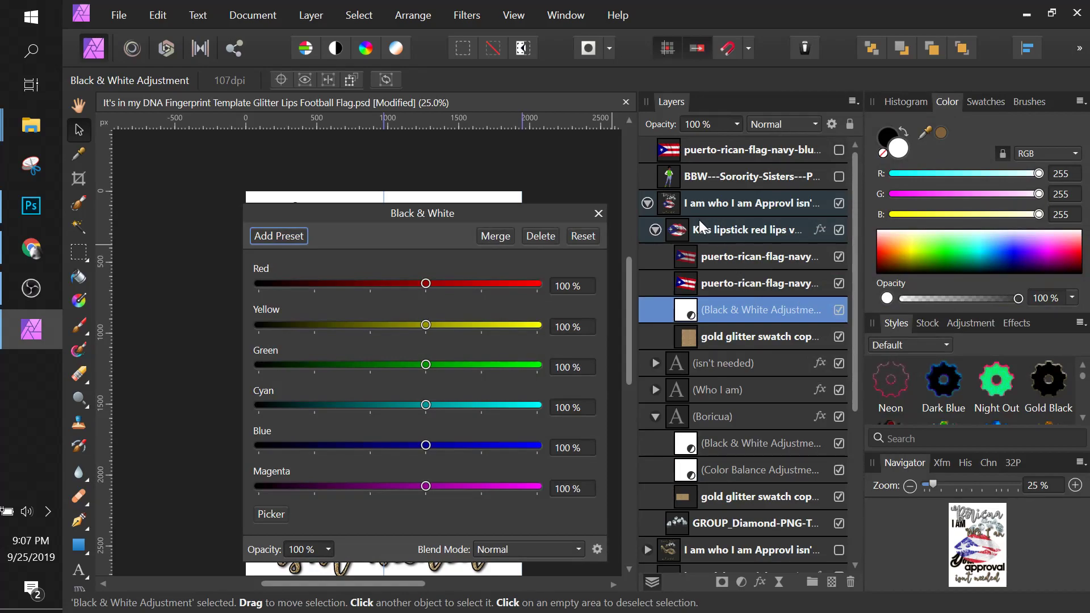
scroll(720, 341, "down", 3)
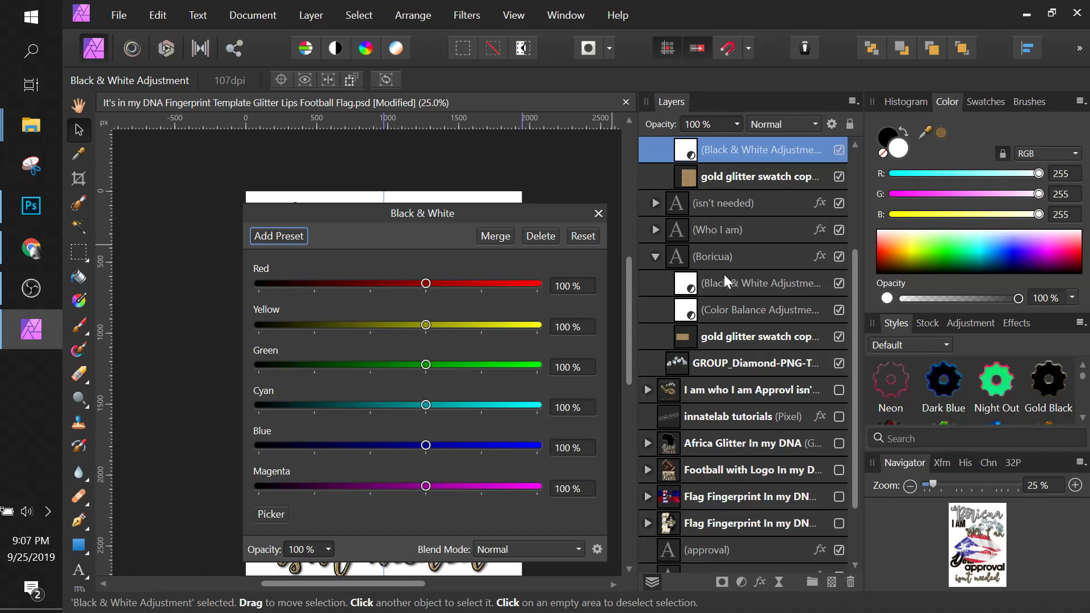
left_click(832, 307)
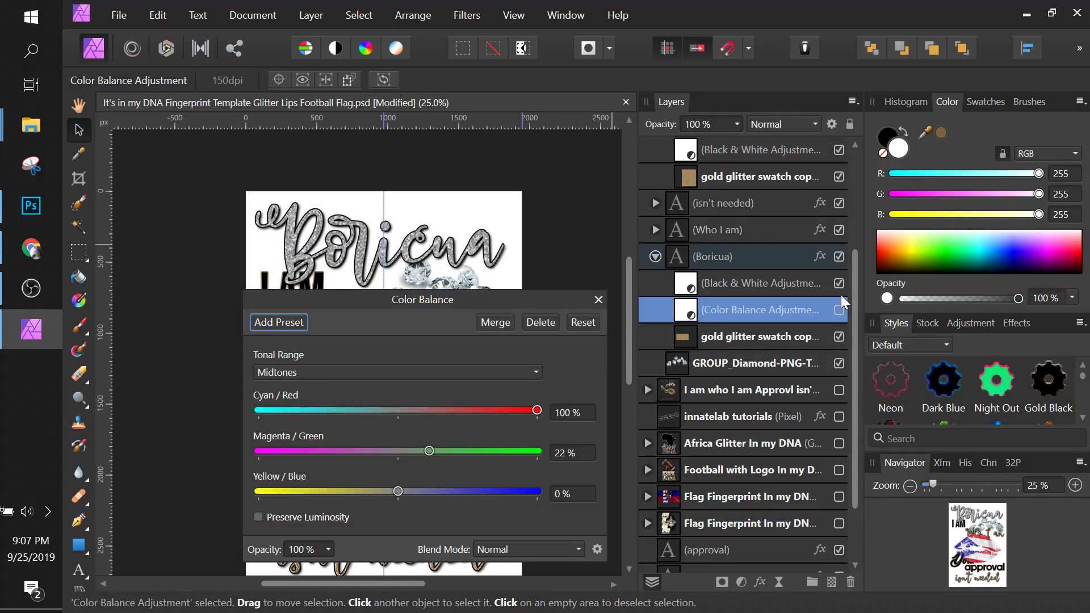
left_click(840, 286)
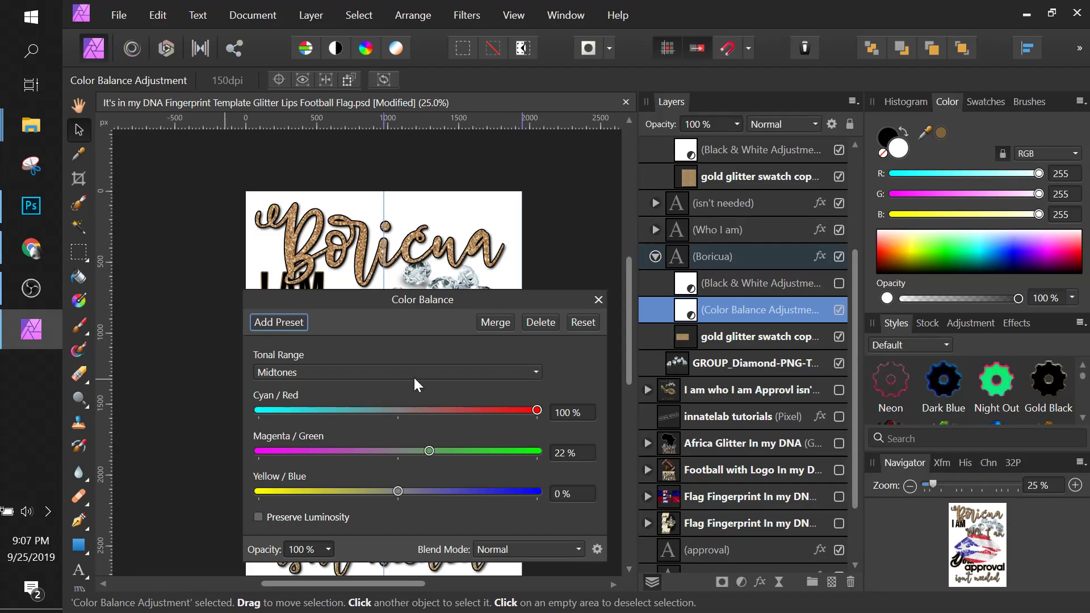
left_click_drag(432, 445, 299, 449)
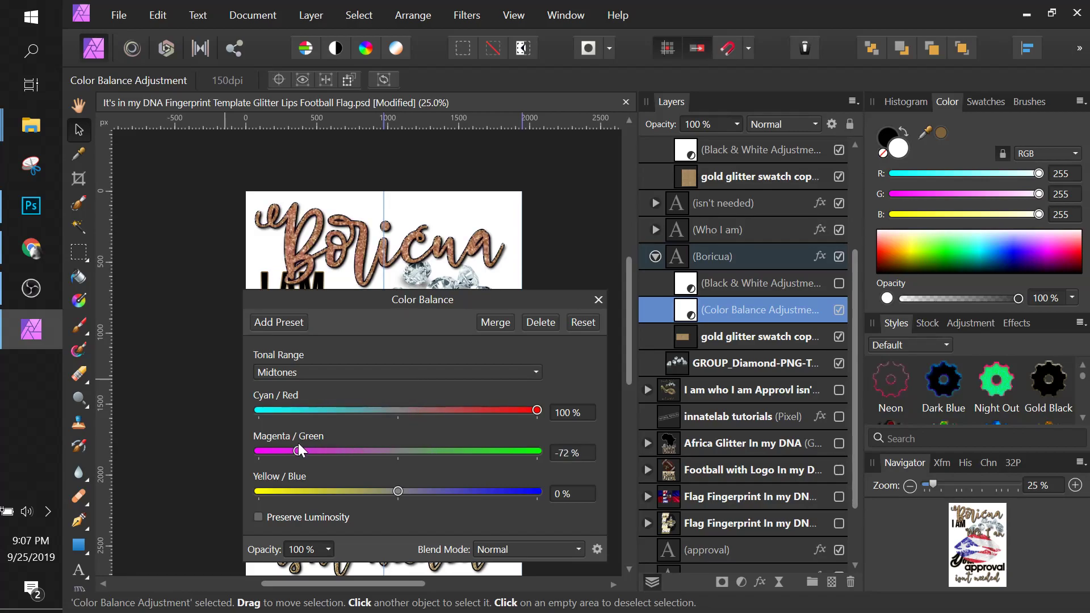
left_click_drag(485, 451, 286, 456)
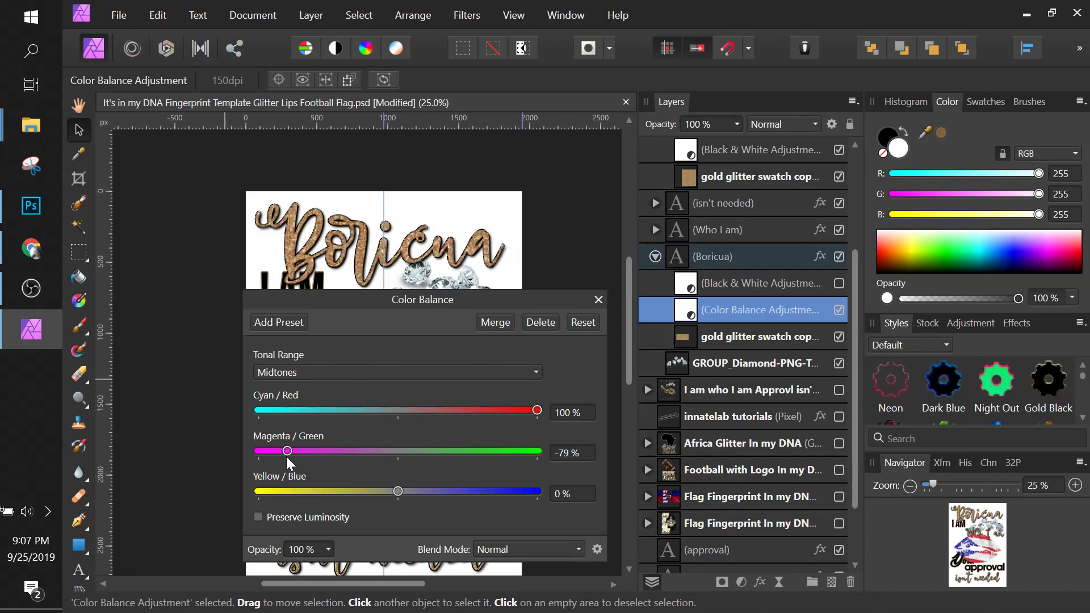
Set the Color Balance shadows to Cyan/Red 100% and Magenta/Green -100%, and shift Yellow/Blue strongly toward yellow
left_click(315, 373)
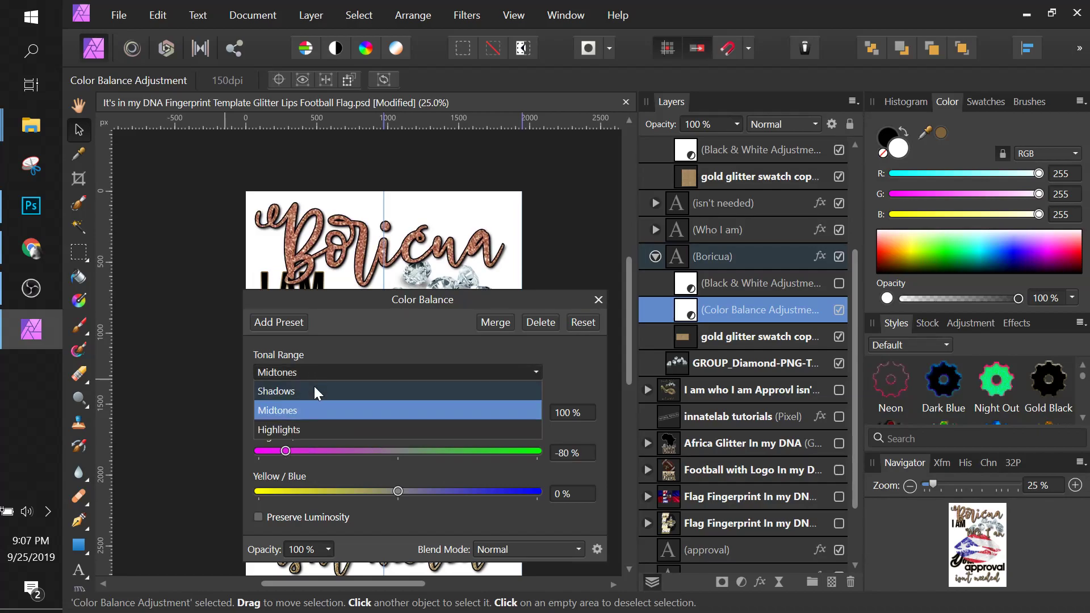
left_click(313, 391)
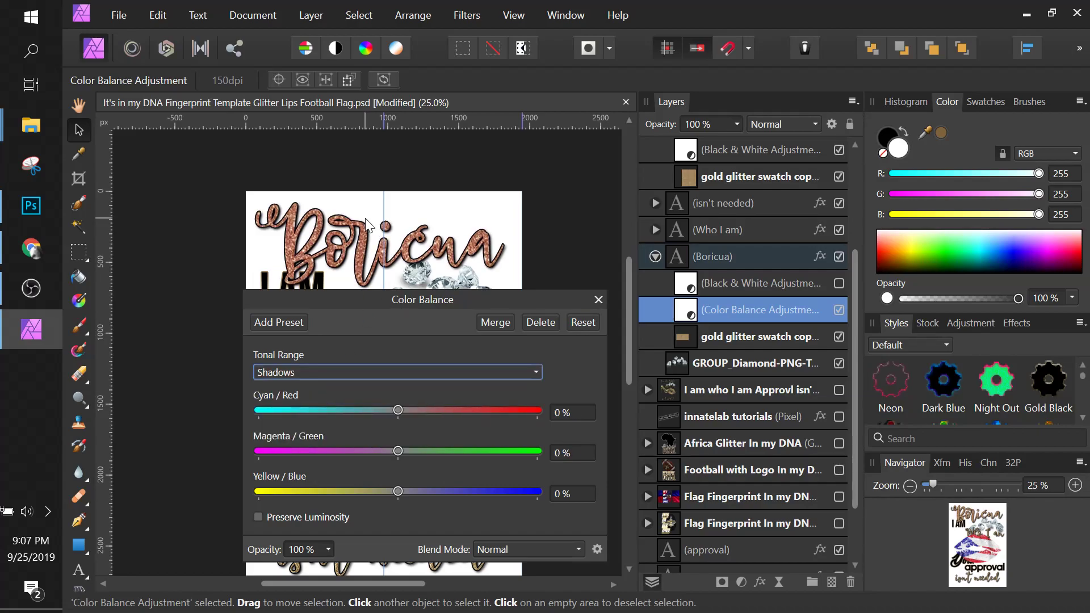
left_click_drag(400, 415, 574, 415)
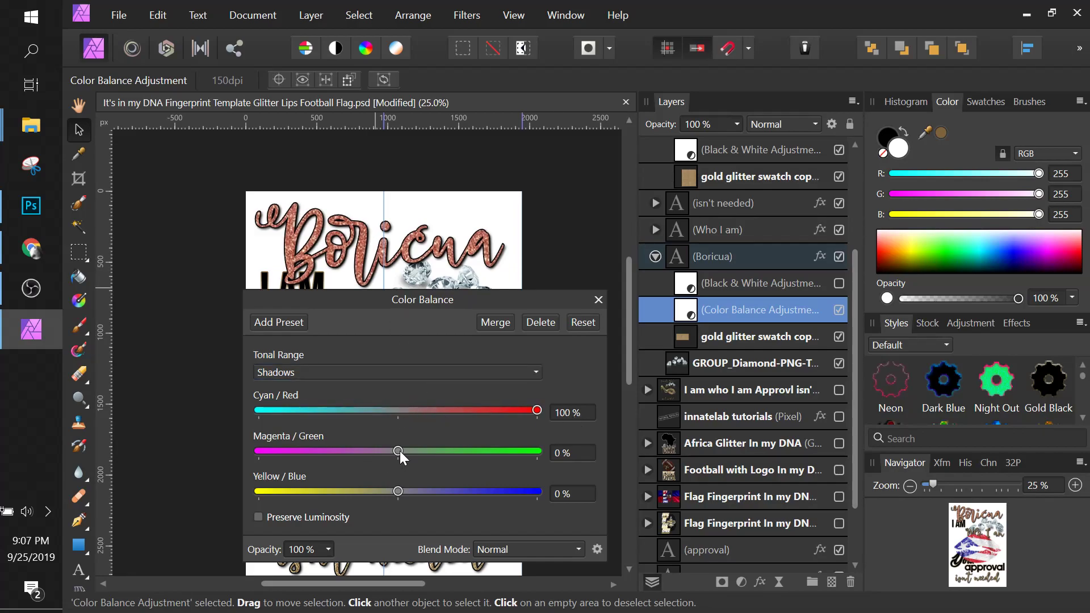
left_click_drag(401, 450, 184, 447)
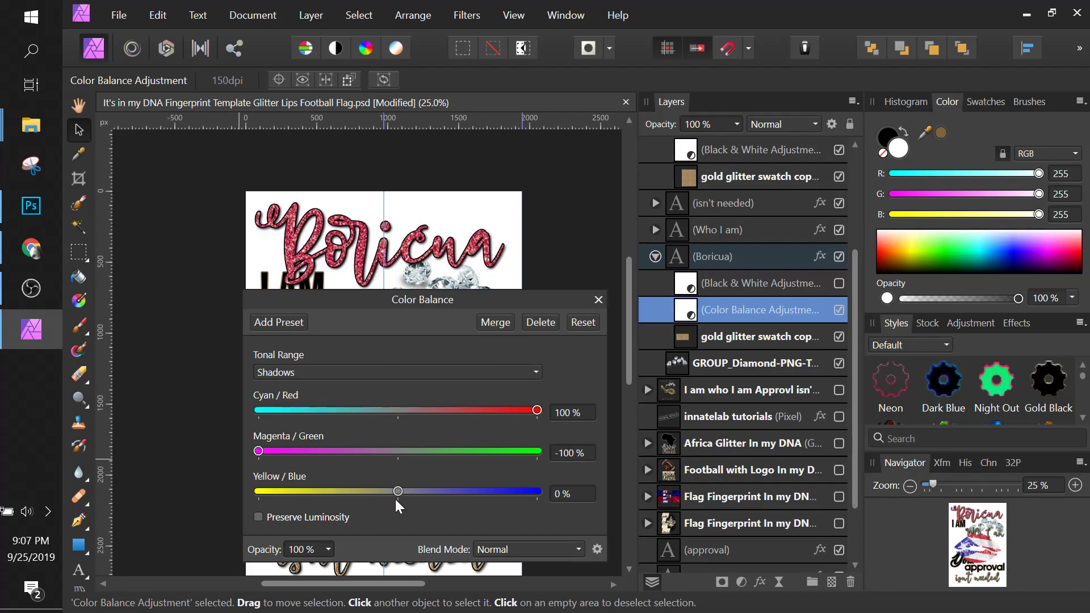
left_click_drag(399, 493, 254, 494)
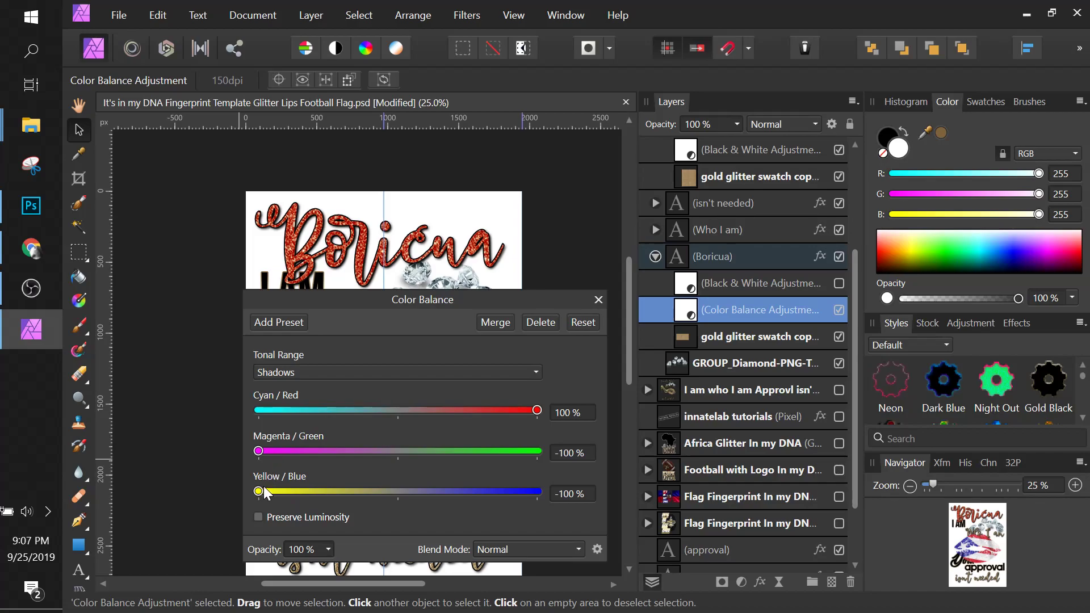
left_click_drag(258, 491, 281, 492)
left_click(598, 300)
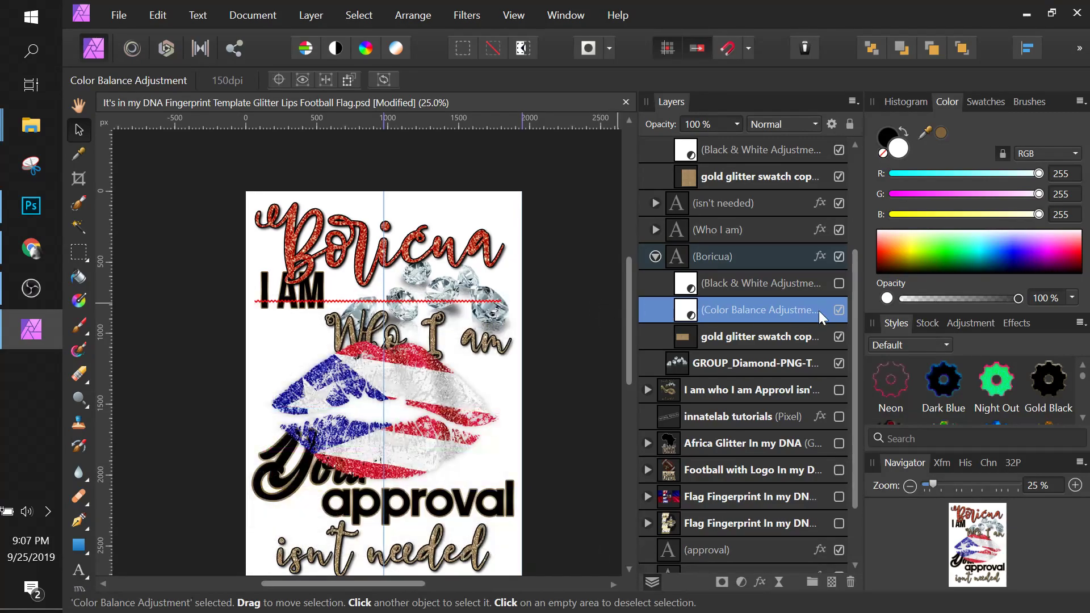
Delete the Color Balance adjustment from the Boricua text and turn its Black & White adjustment back on
left_click(851, 581)
left_click(728, 285)
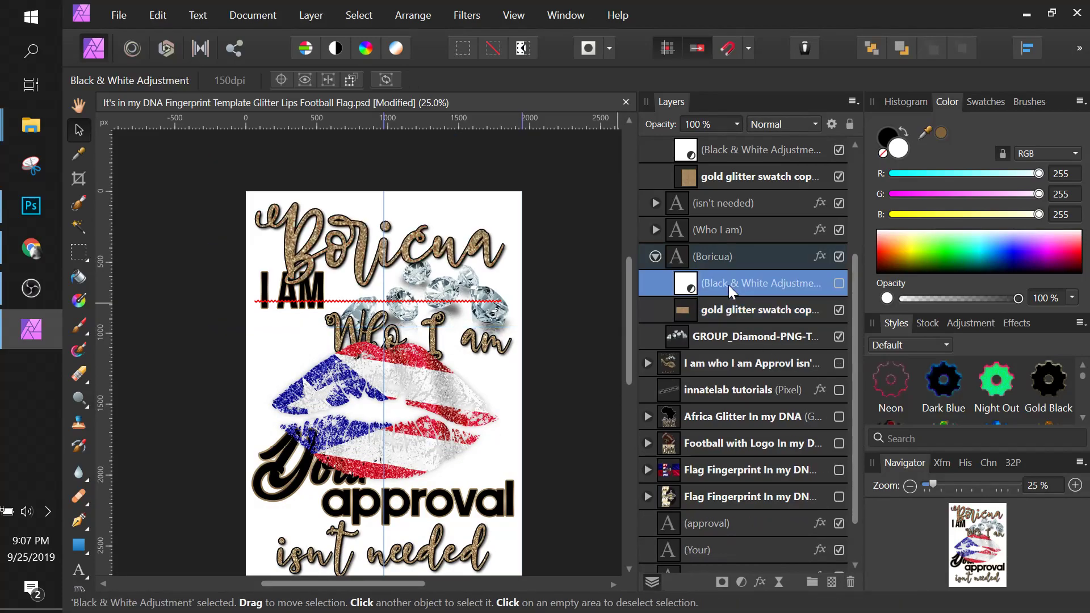
left_click(839, 283)
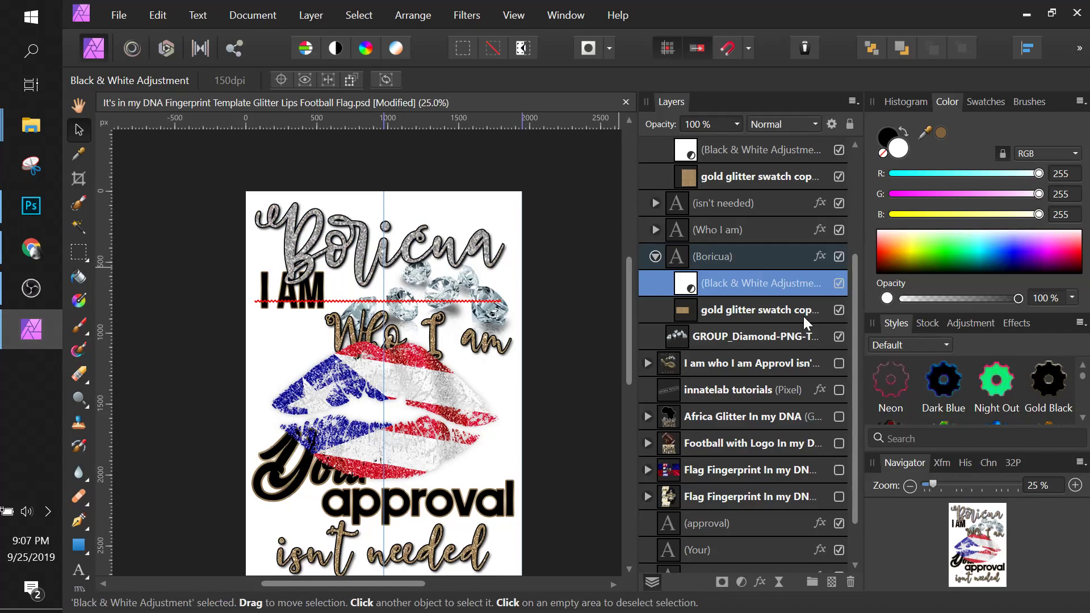
left_click(741, 582)
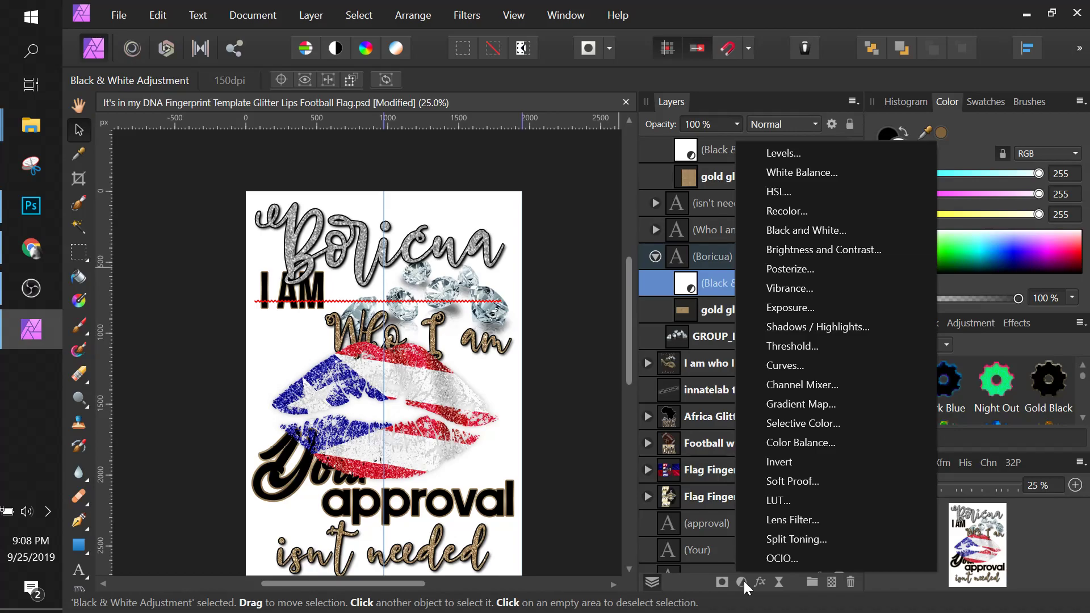
double_click(713, 284)
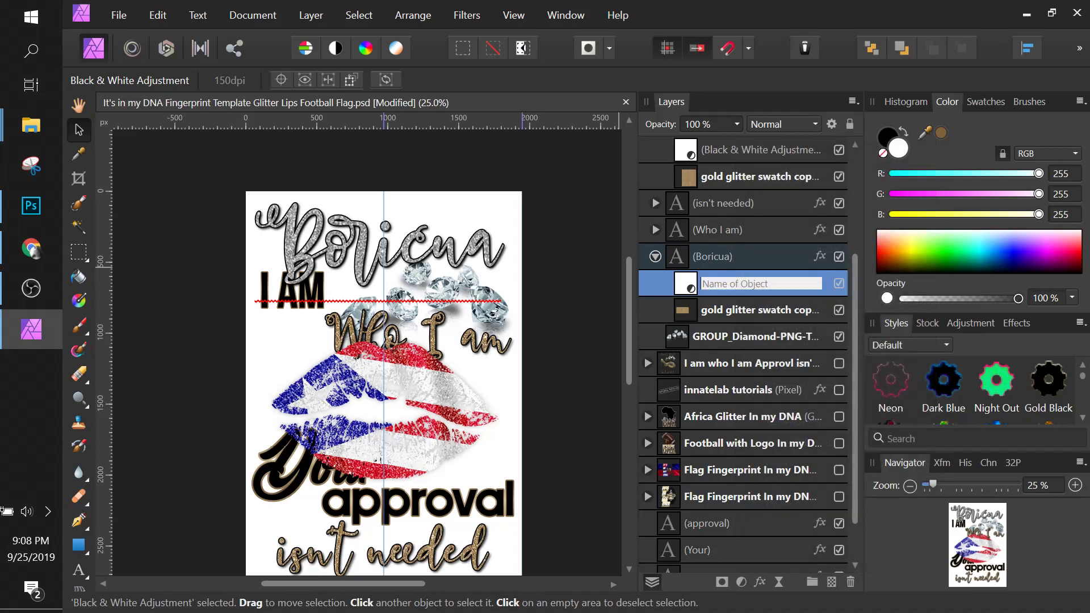
left_click(688, 284)
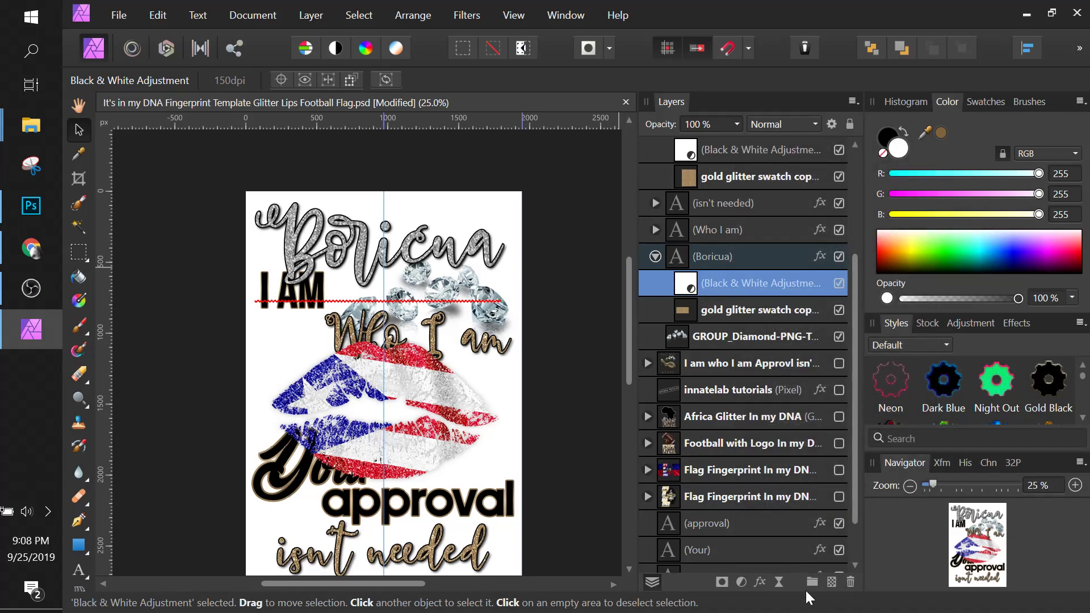
Add a pixel layer above Boricua's Black & White adjustment and flood-fill it with dark red, RGB 163, 0, 0
left_click(832, 581)
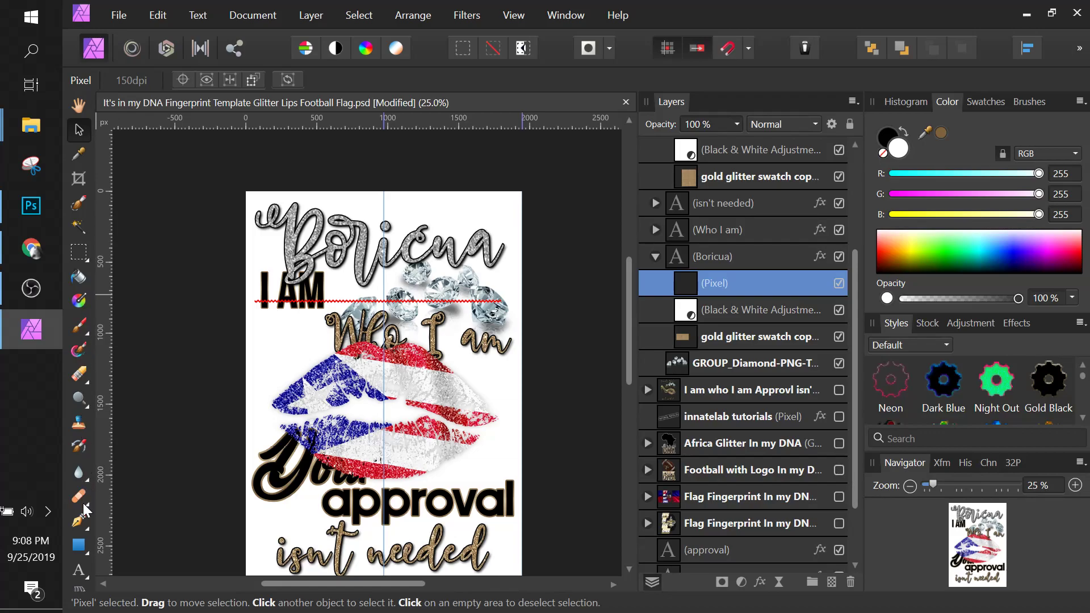
left_click(80, 277)
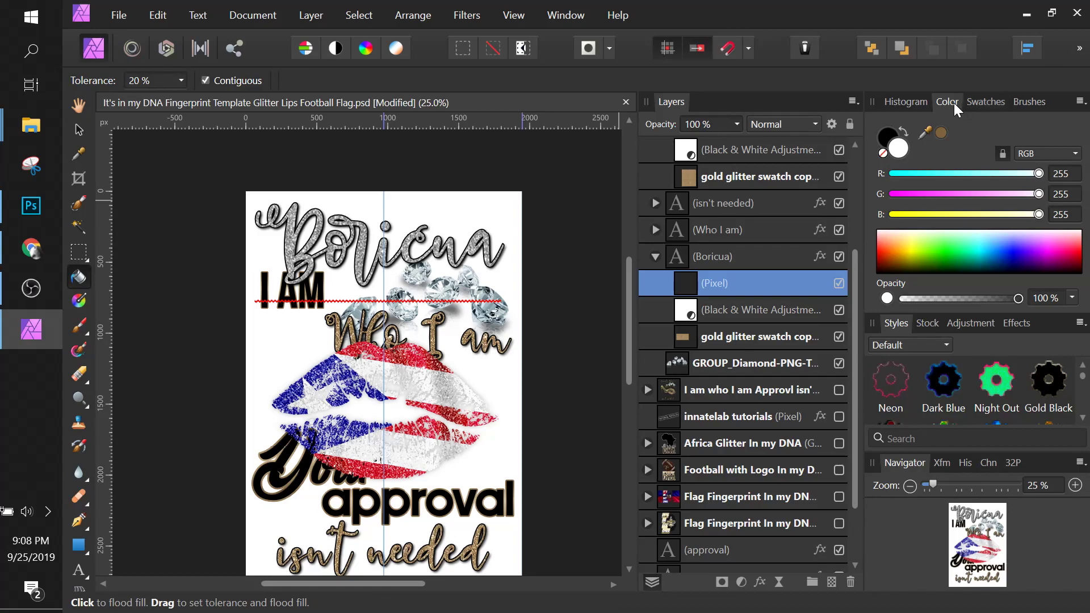
mouse_move(913, 240)
left_mouse_down()
mouse_move(879, 243)
mouse_move(872, 259)
left_mouse_up()
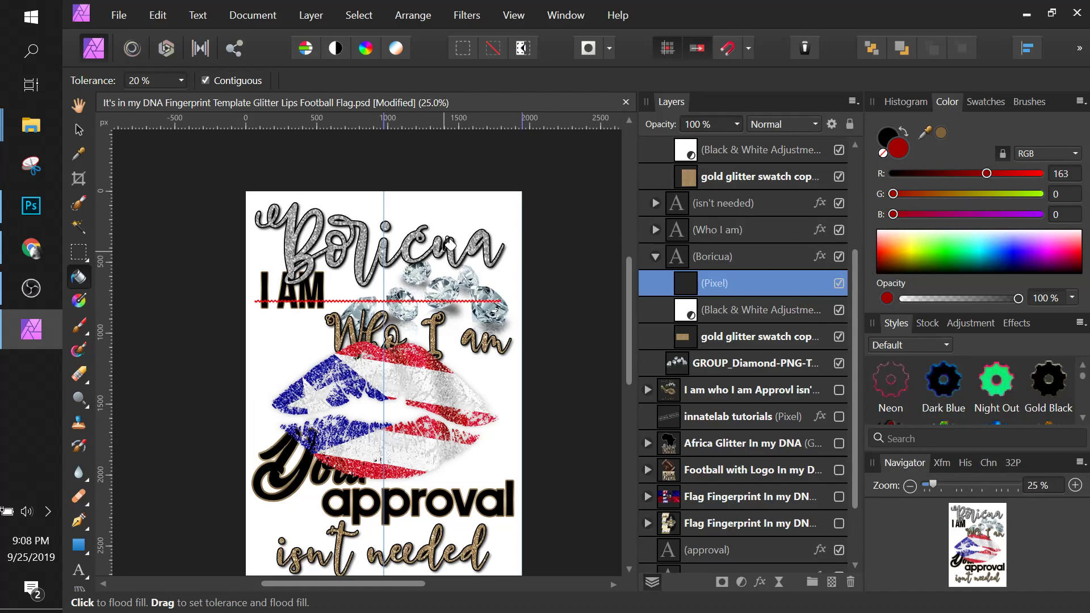
left_click(481, 241)
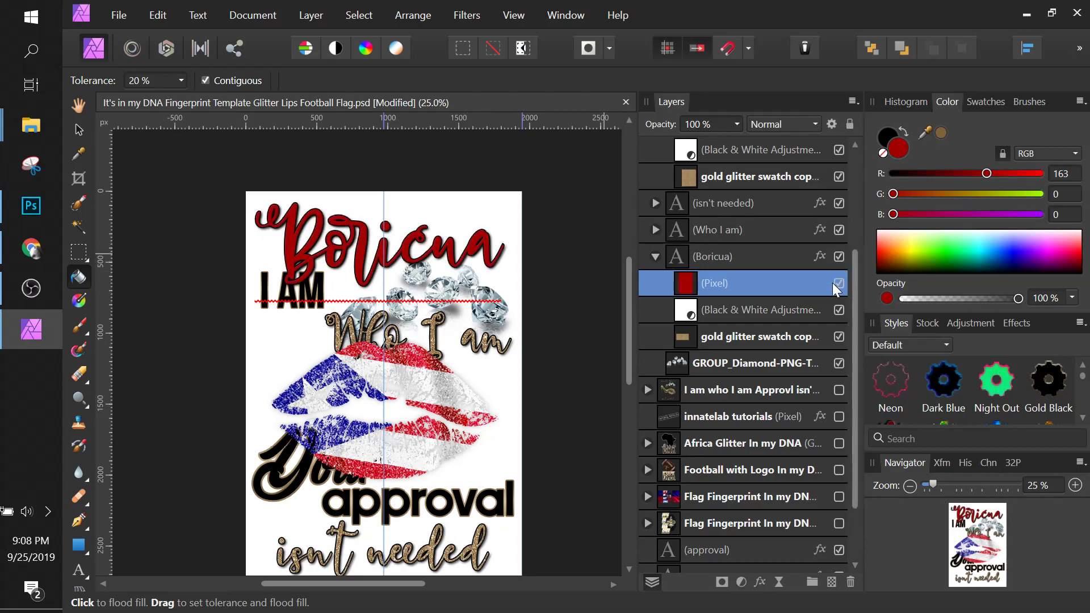
Set the blend mode of the red pixel layer inside the Boricua text to Pin Light, trying the other modes along the way
left_click(743, 267)
left_click(749, 280)
left_click(735, 124)
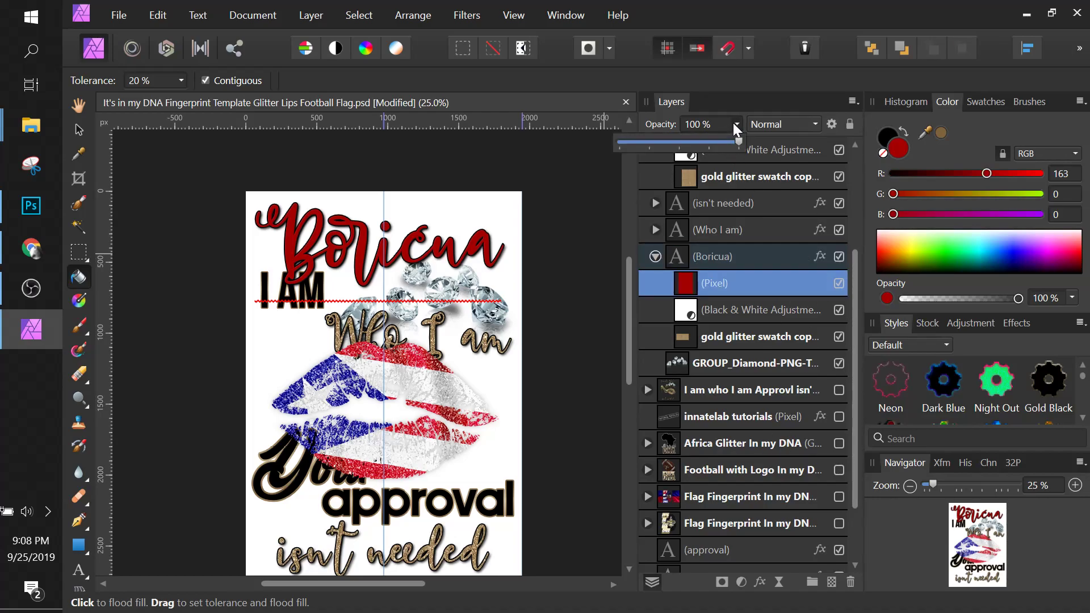
left_click(770, 122)
left_click(775, 166)
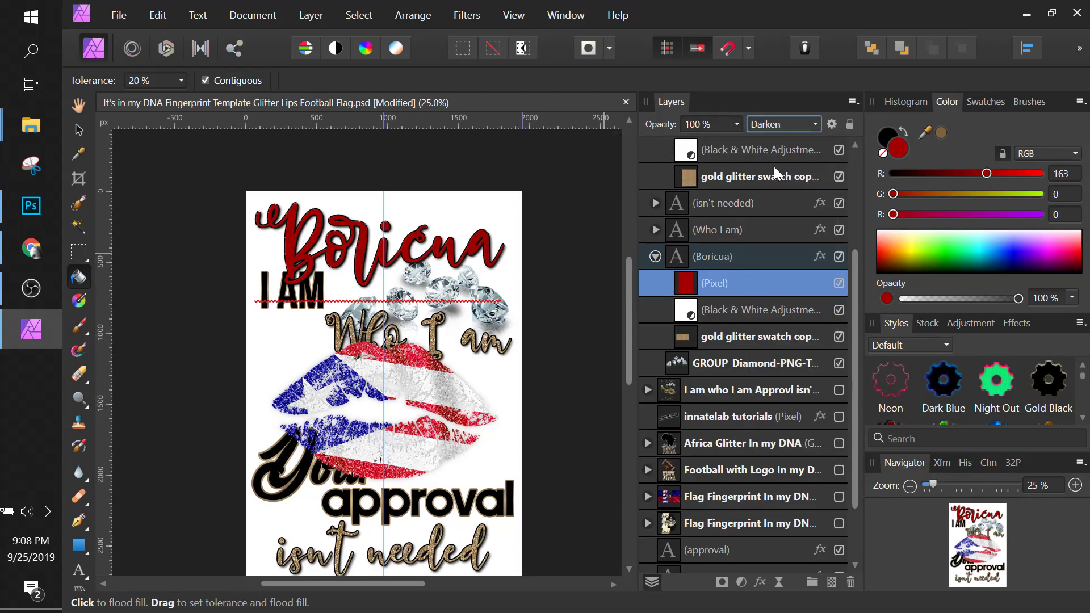
key("Down")
key("Down")
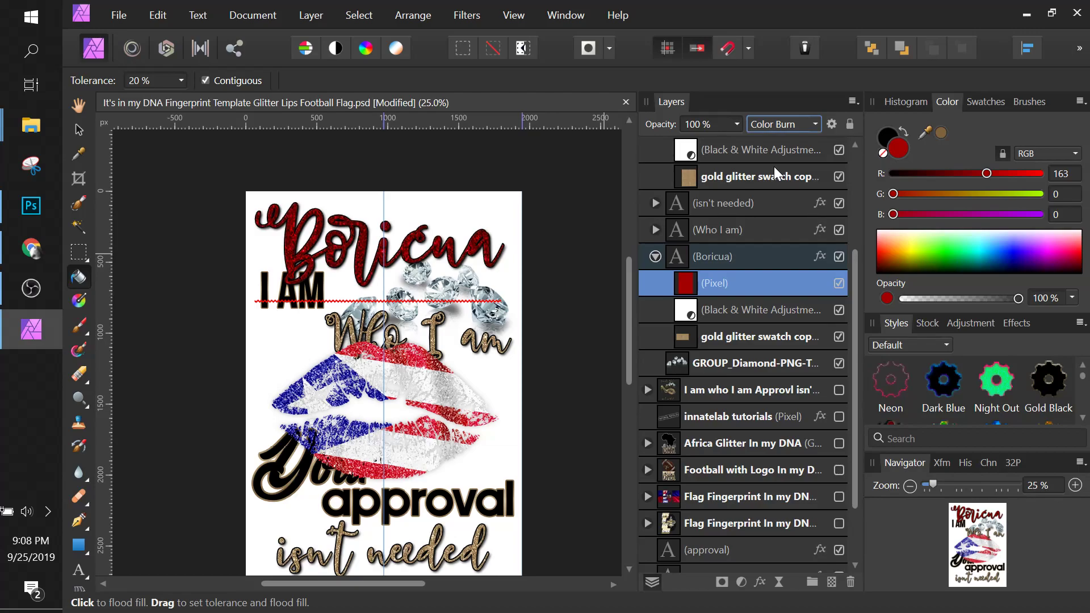
key("Down")
key("Down")
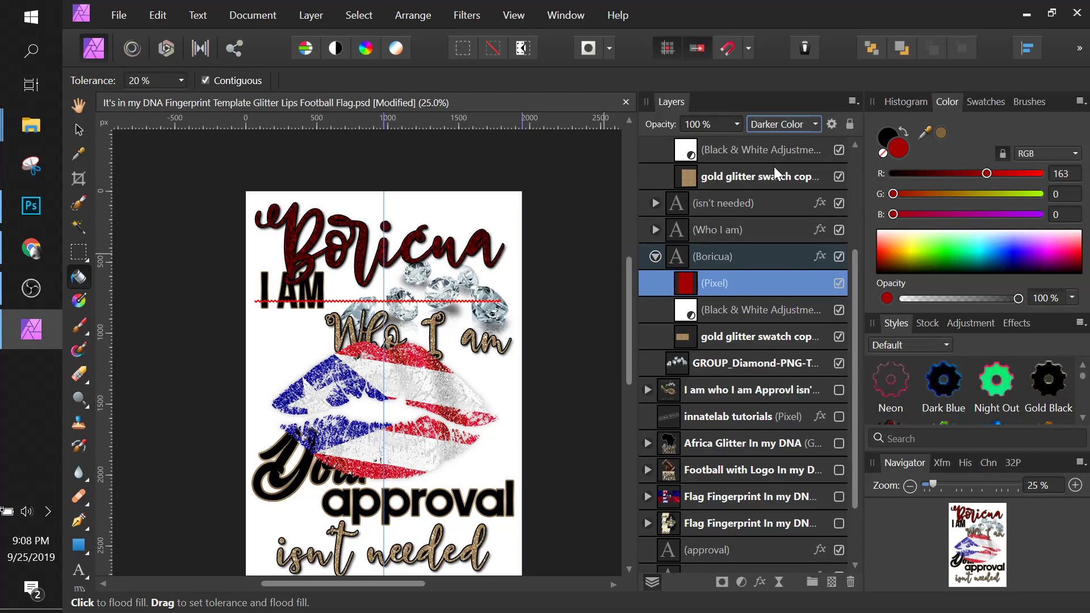
key("Down")
key("Down")
key("Down")
key("Down")
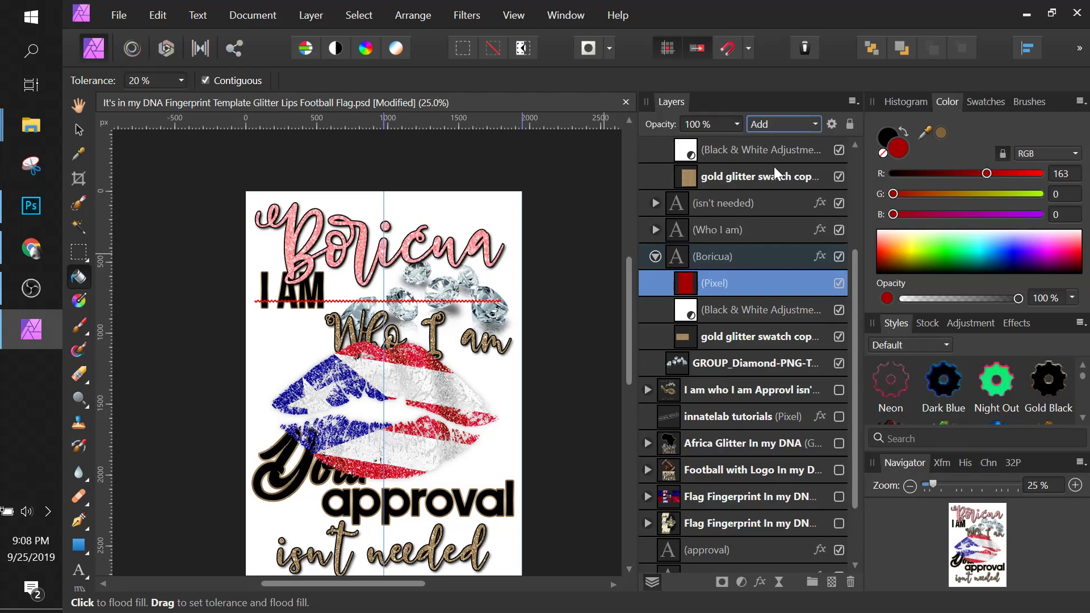
key("Down")
key("Down")
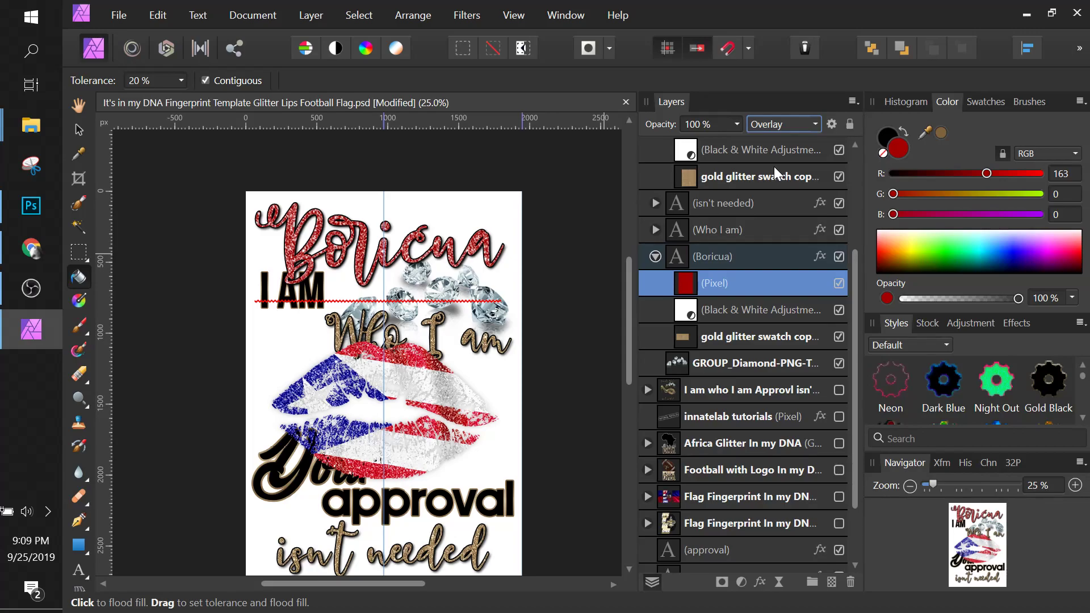
key("Down")
key("Down")
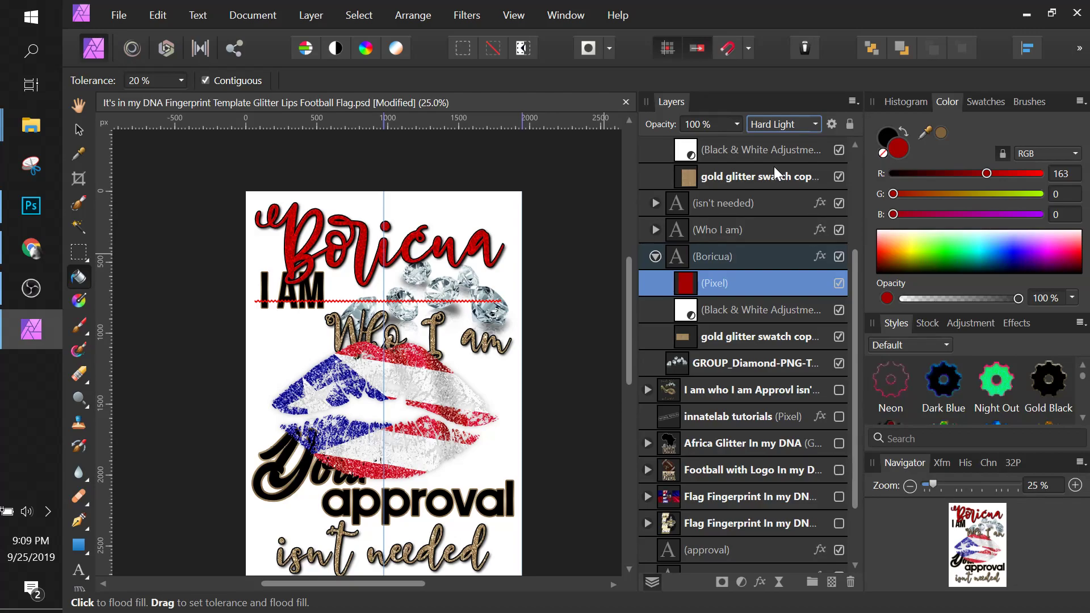
key("Down")
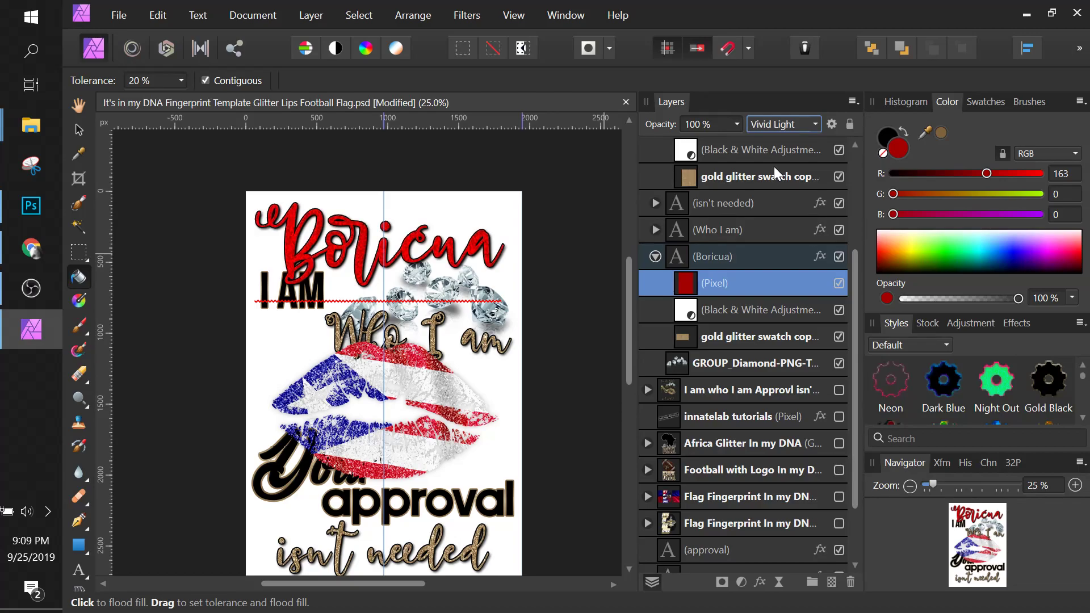
key("Down")
key("Down")
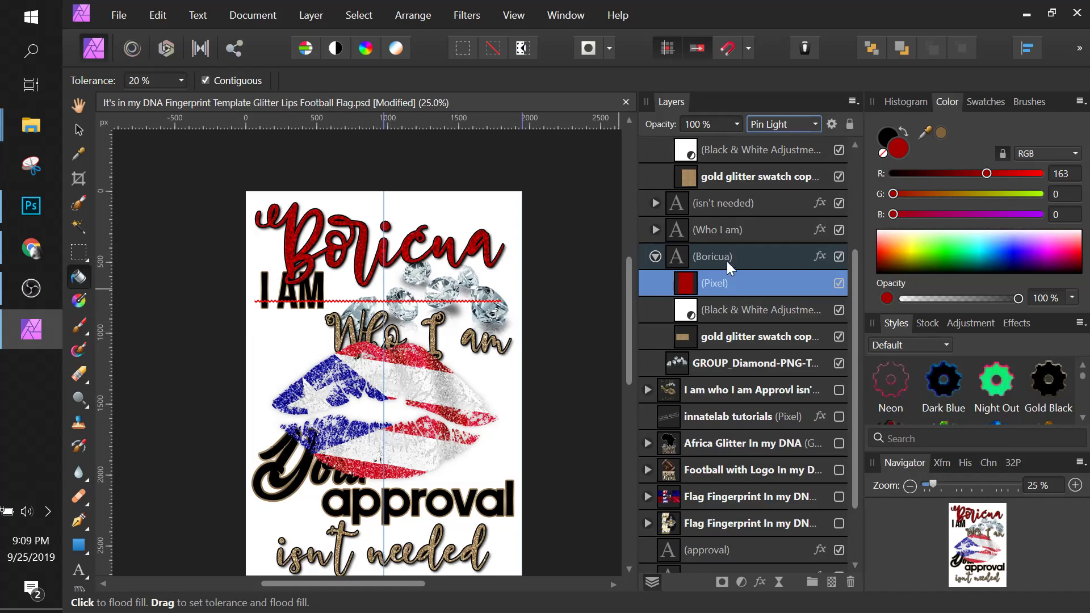
left_click(760, 311)
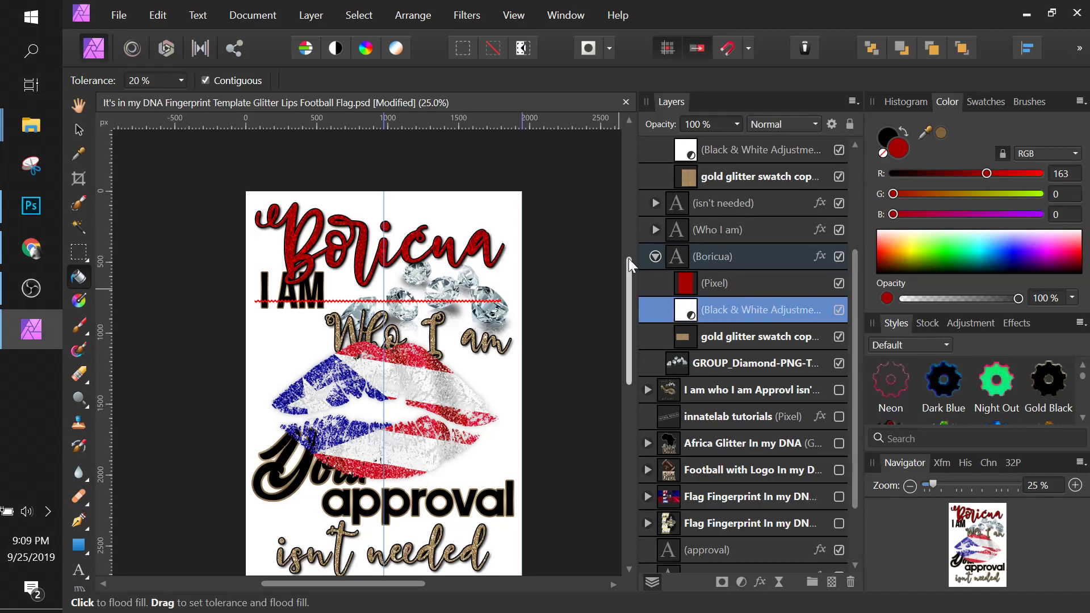
left_click(741, 279)
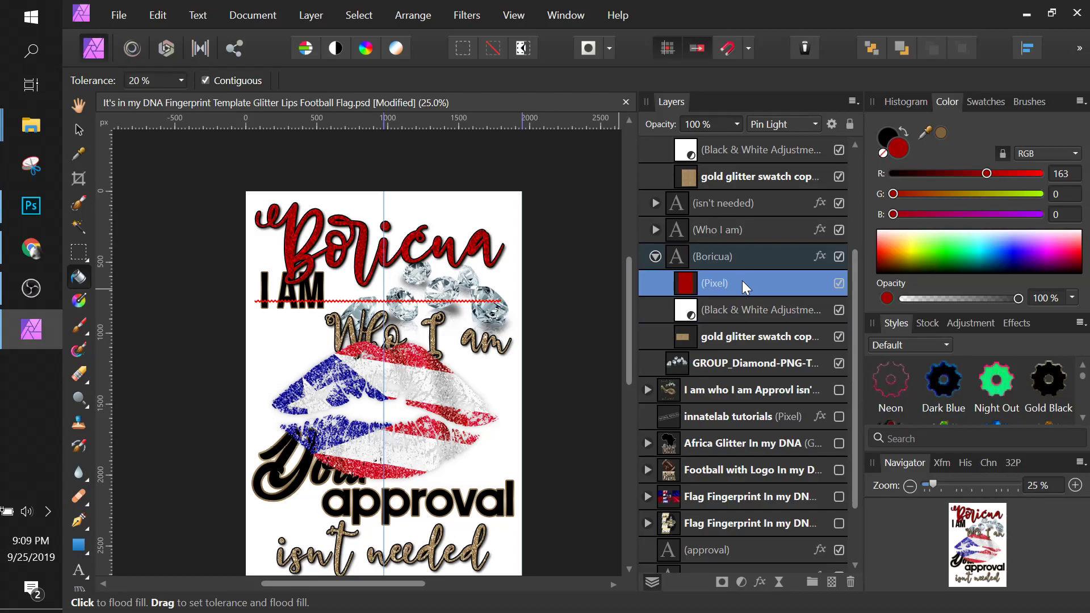
right_click(731, 304)
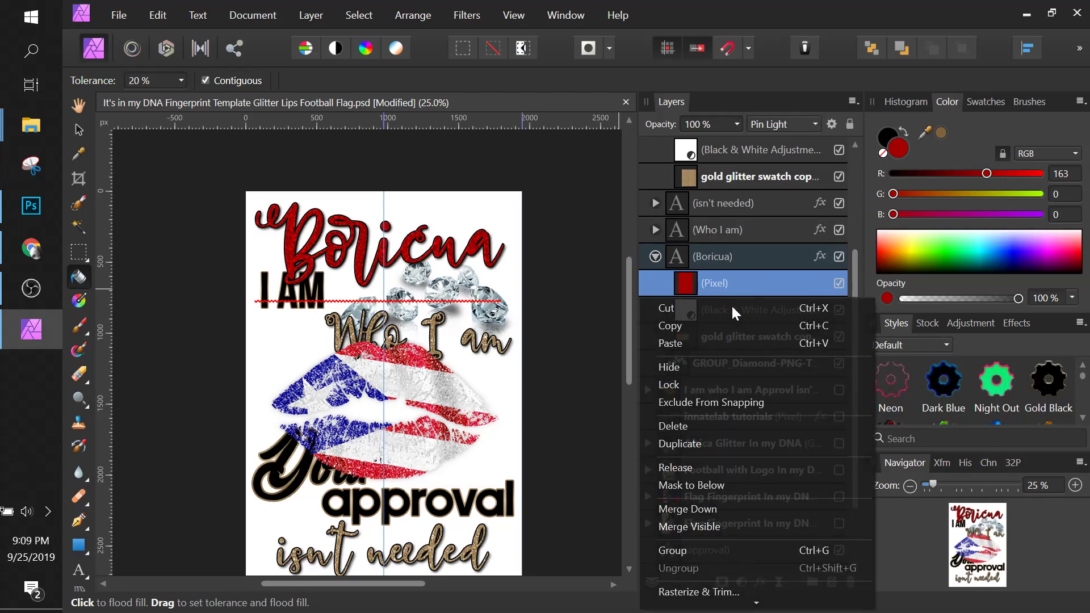
key("Delete")
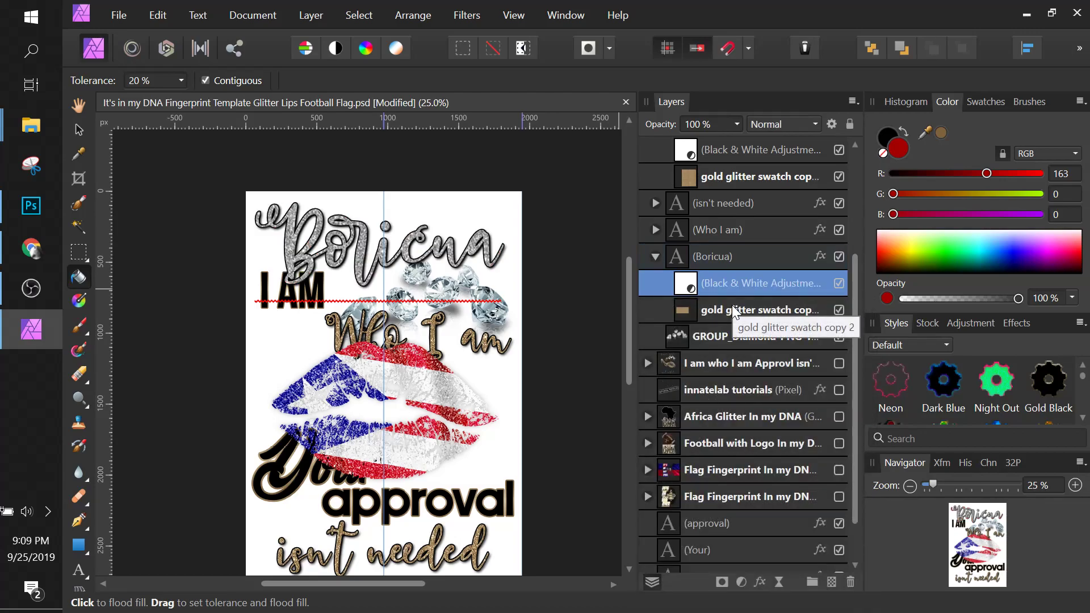
key("ctrl+z")
Group the red pixel layer with the Black & White adjustment inside the Boricua text
left_click(732, 310)
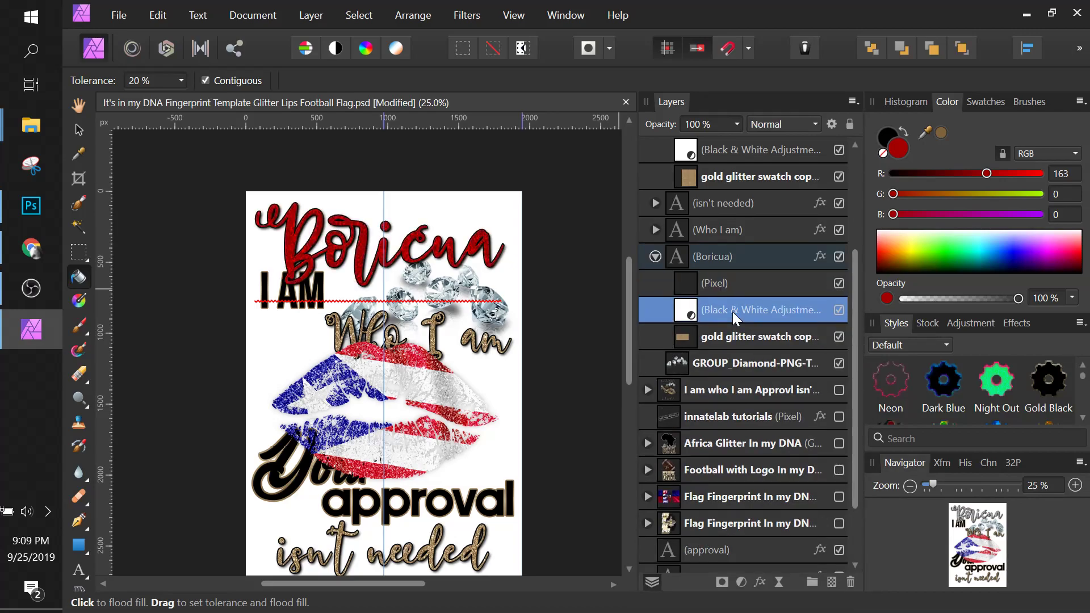
left_click(743, 283, "ctrl")
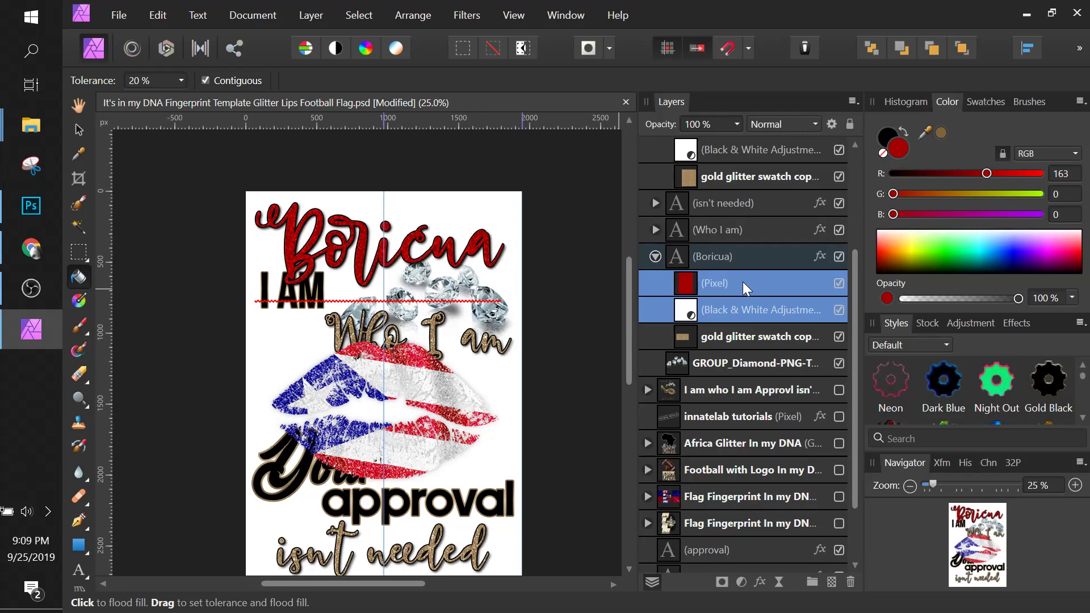
key("ctrl+g")
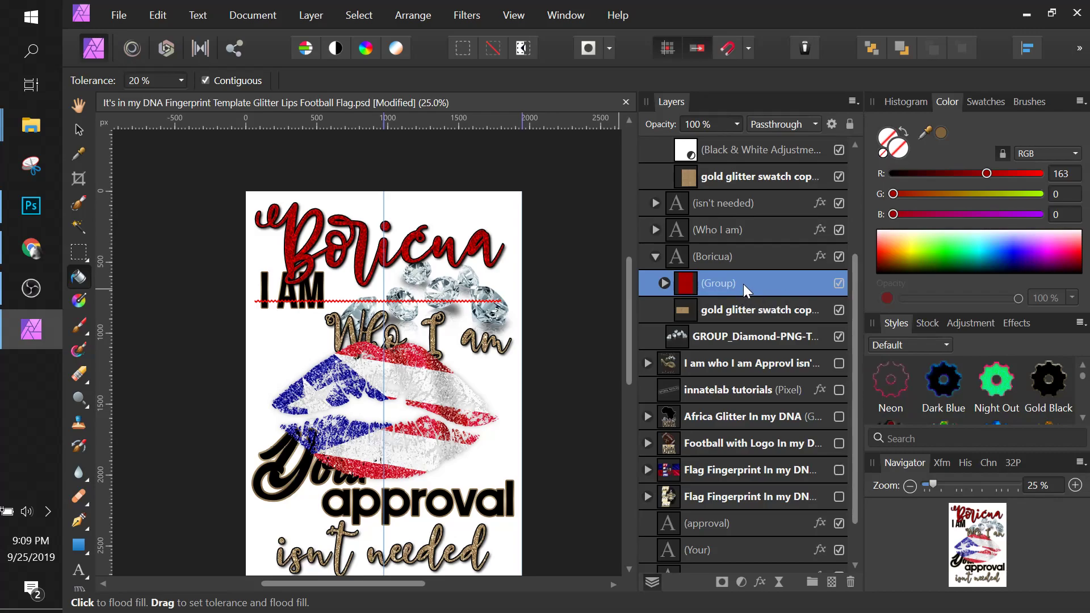
Duplicate the red color group and move the copy into the Who I am text layer
right_click(744, 284)
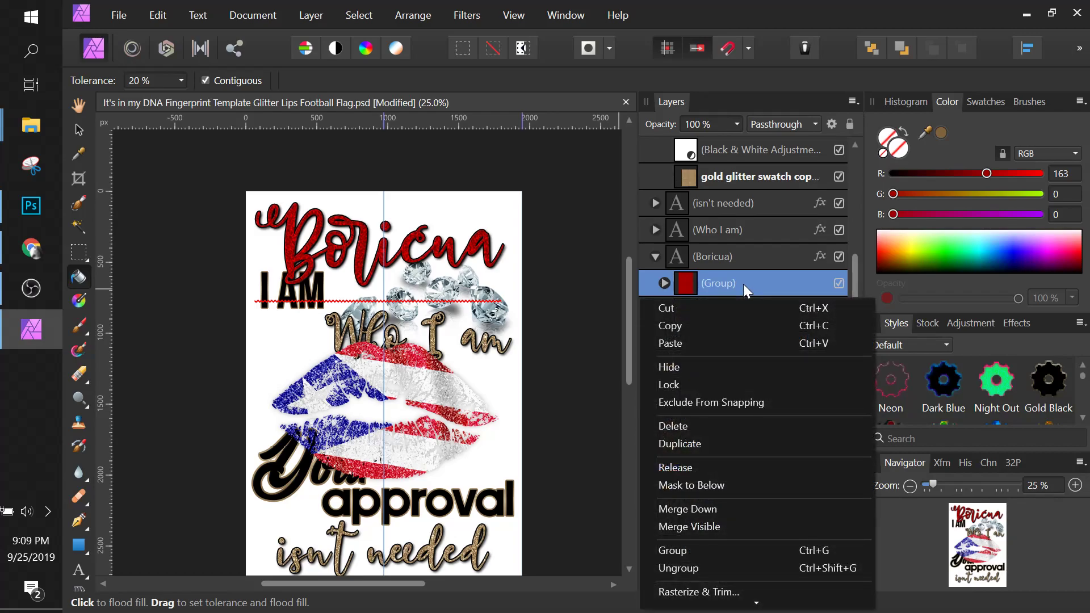
left_click(697, 444)
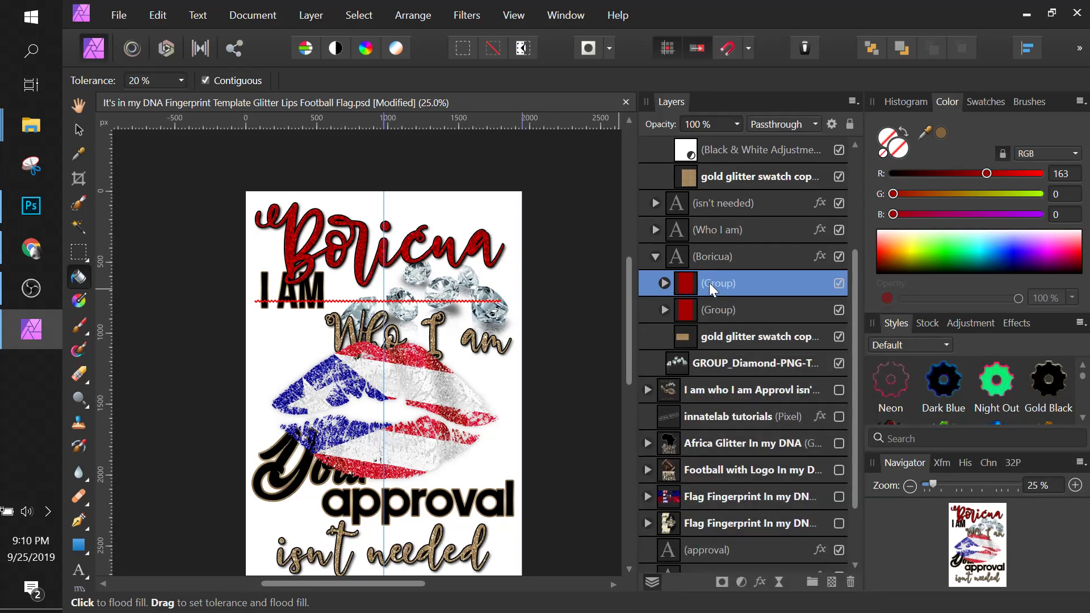
left_click_drag(709, 283, 733, 234)
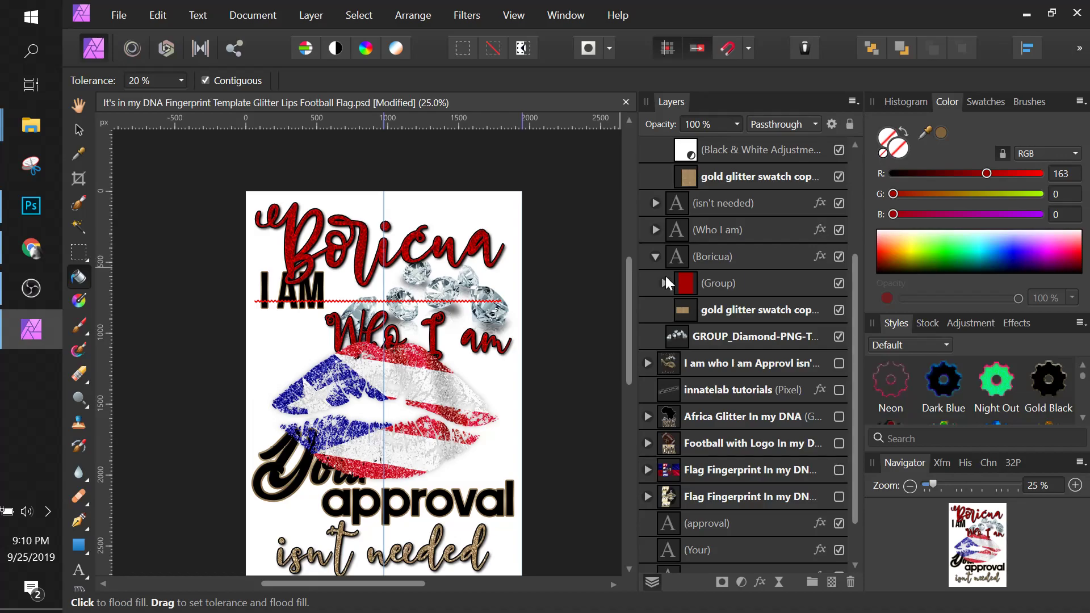
Sample the dark blue from the flag lips and flood fill the pixel layer inside the Who I am group with it
left_click(656, 229)
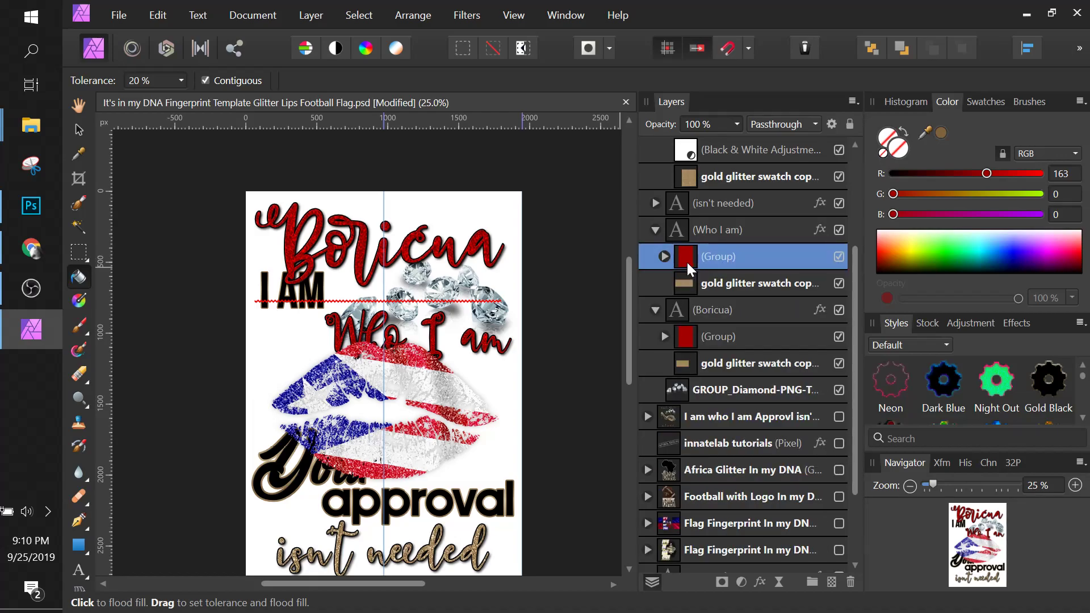
left_click(662, 257)
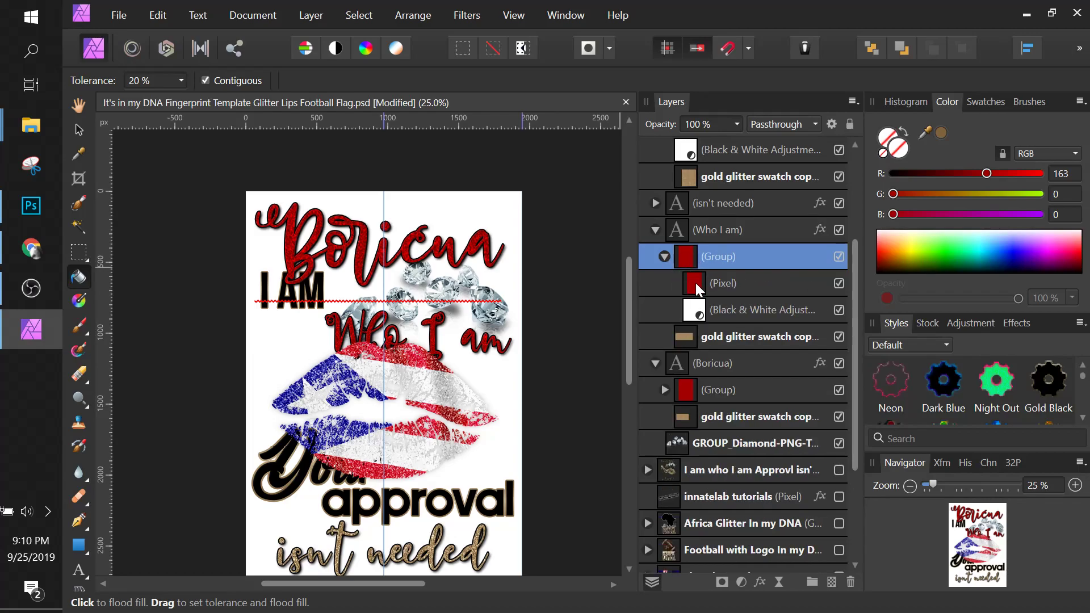
left_click(696, 283)
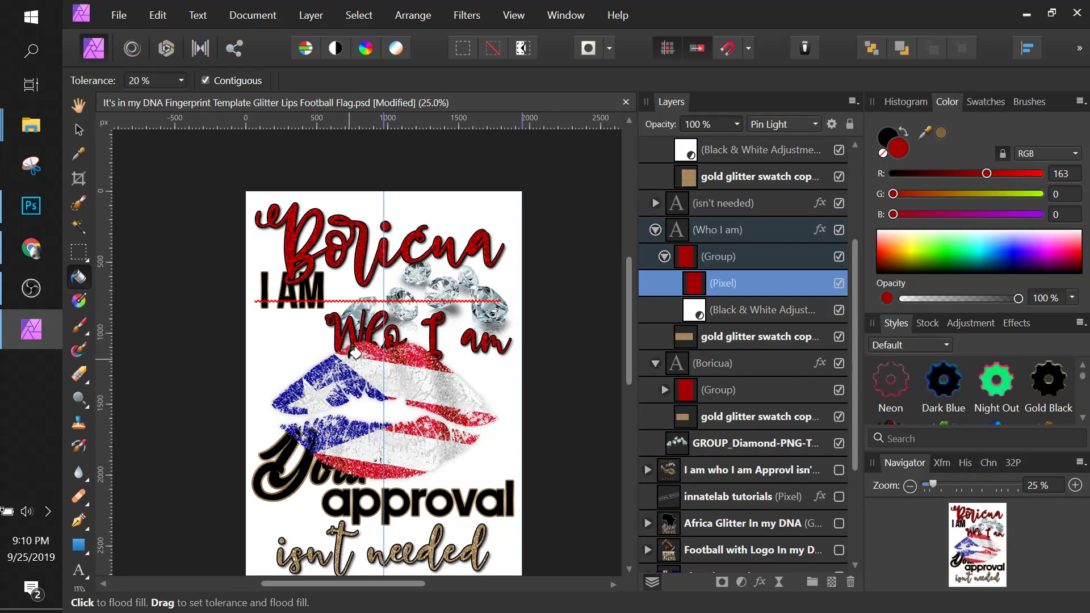
left_click_drag(928, 139, 320, 369)
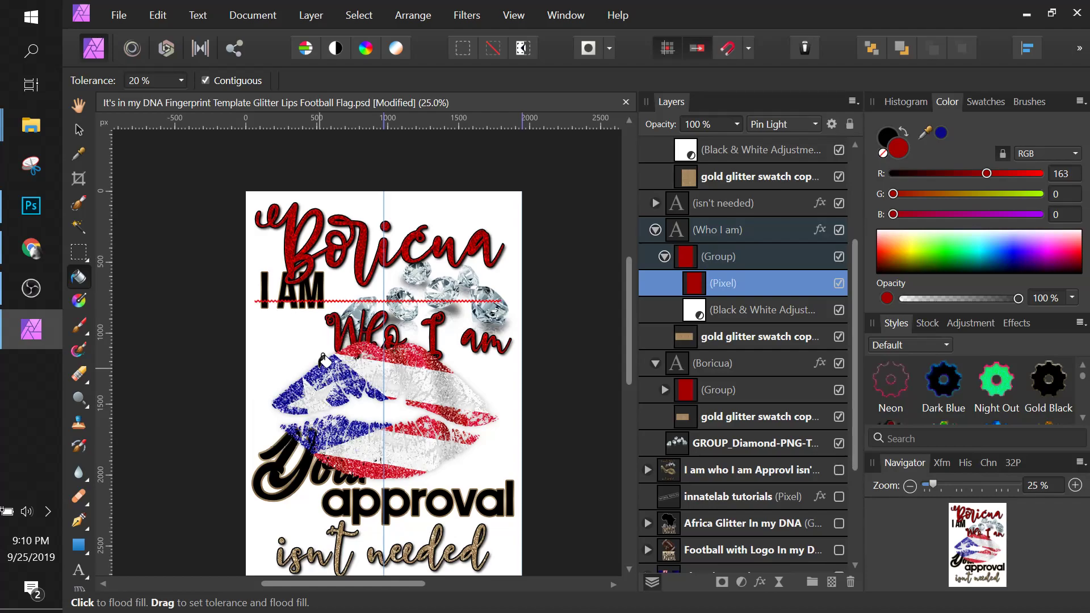
left_click(942, 136)
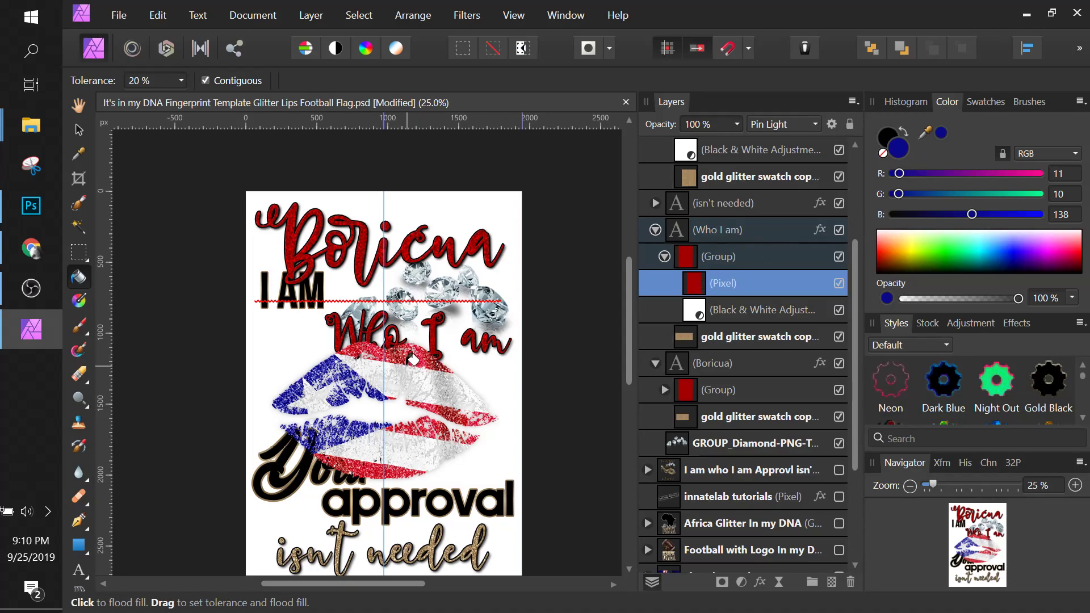
left_click(438, 321)
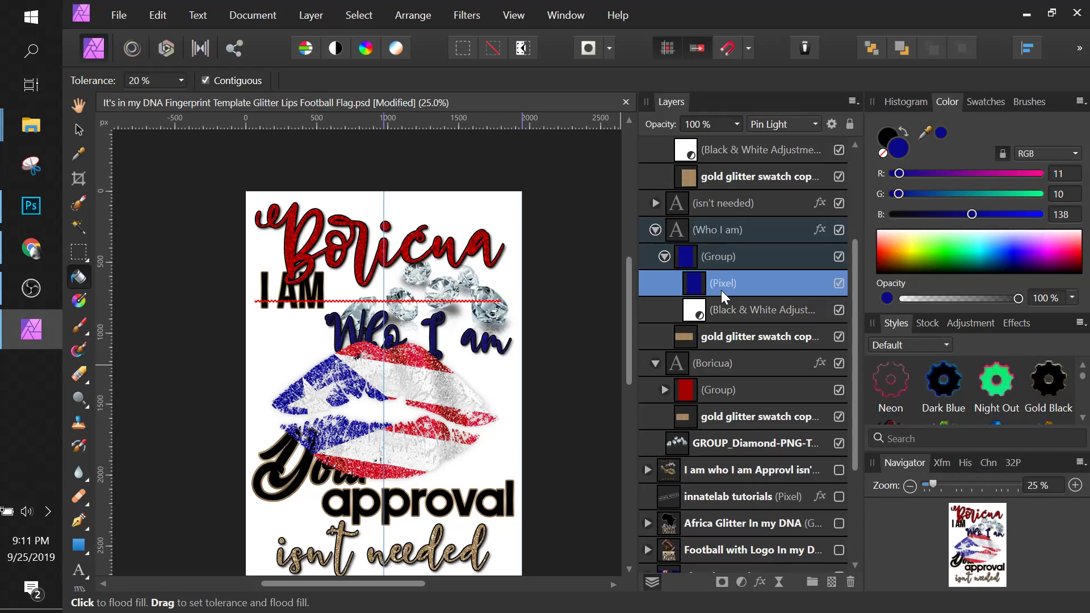
Change the outline effect of the Who I am text to white with a 10.3 px radius
left_click(818, 230)
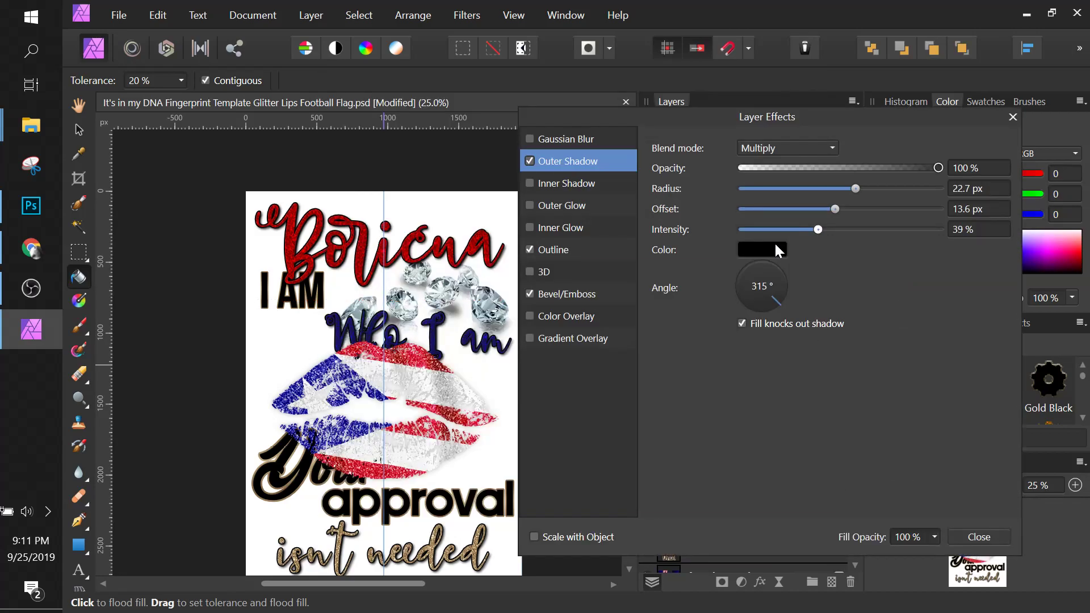
left_click(567, 249)
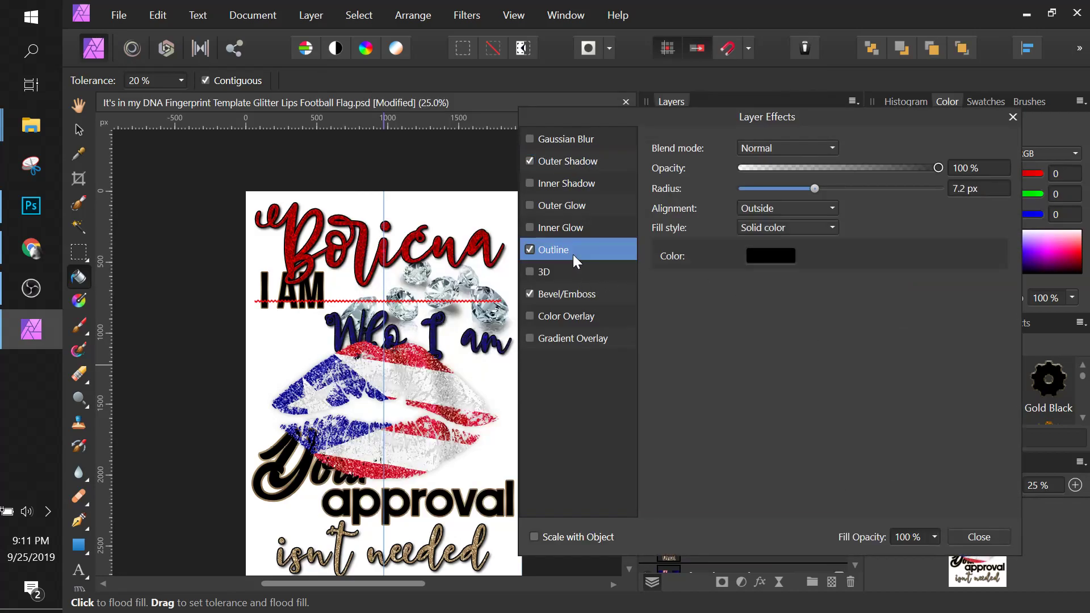
left_click(754, 253)
left_click_drag(704, 391, 648, 356)
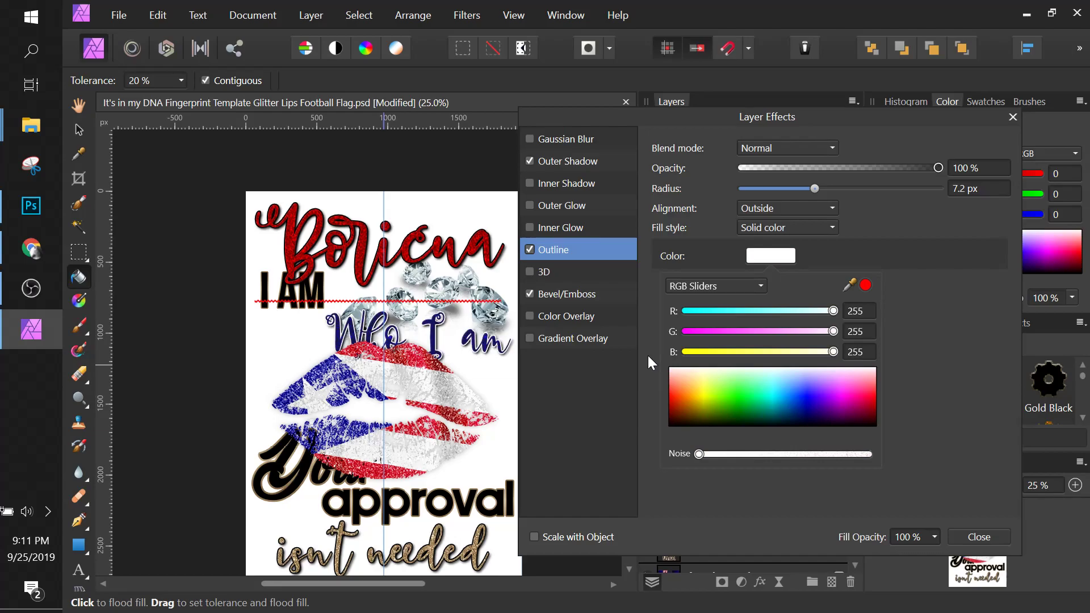
left_click(815, 188)
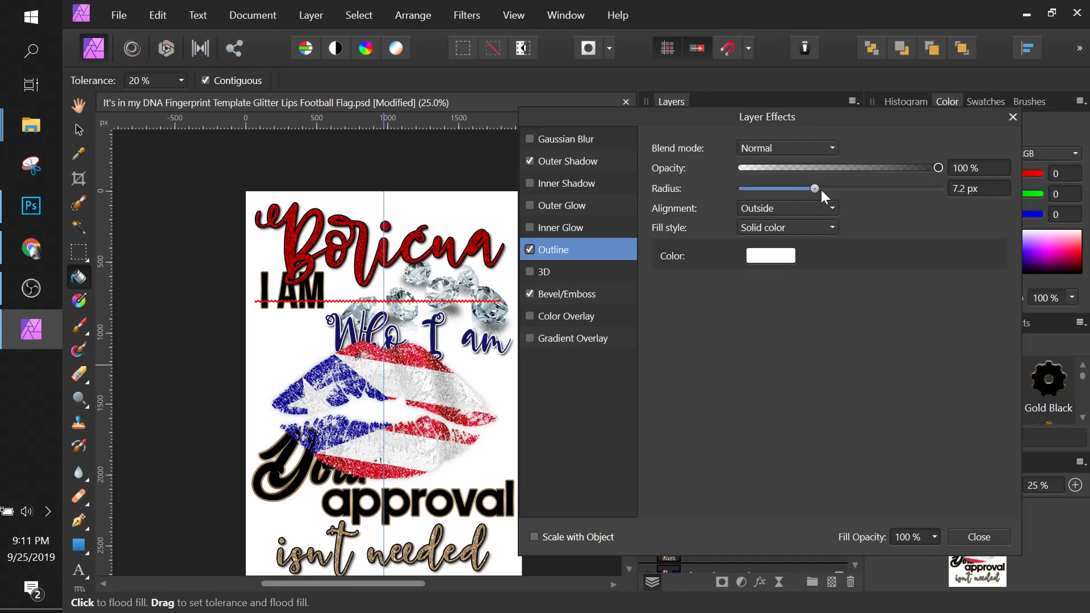
left_click_drag(815, 189, 827, 188)
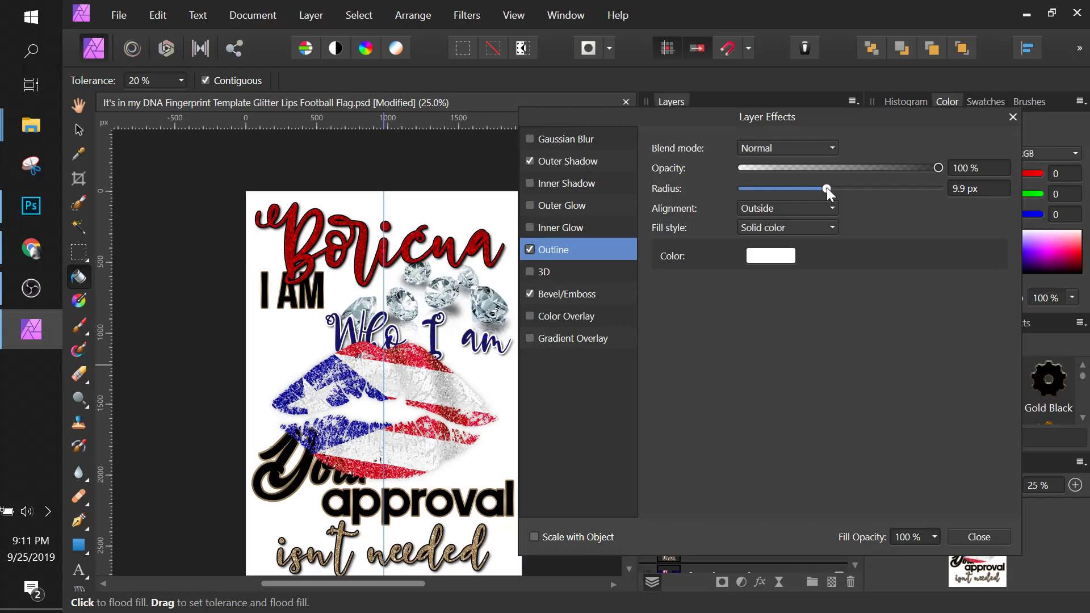
left_click_drag(826, 188, 828, 188)
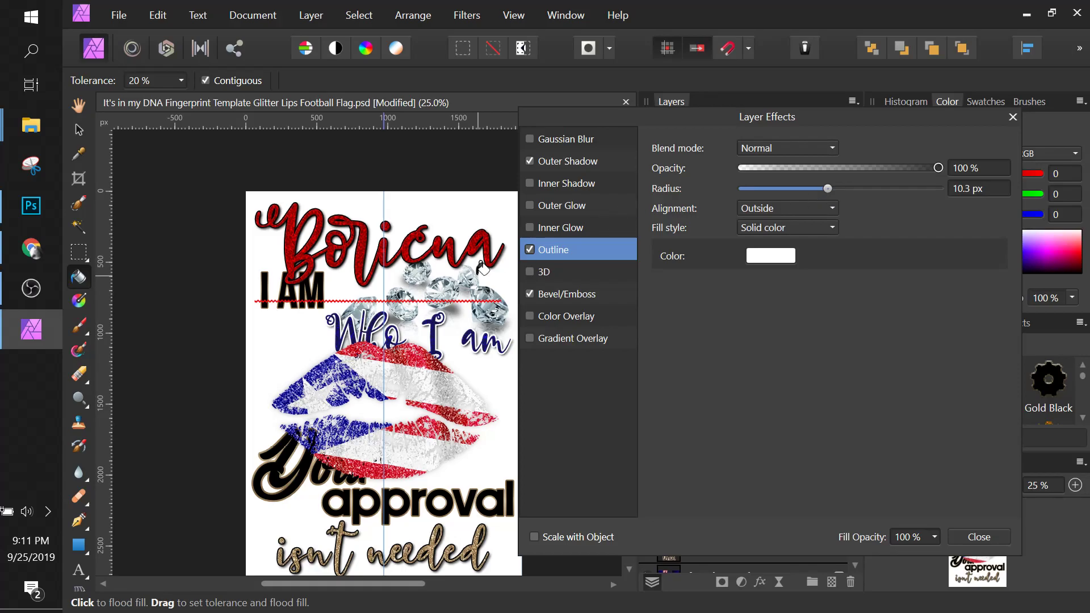
left_click(79, 132)
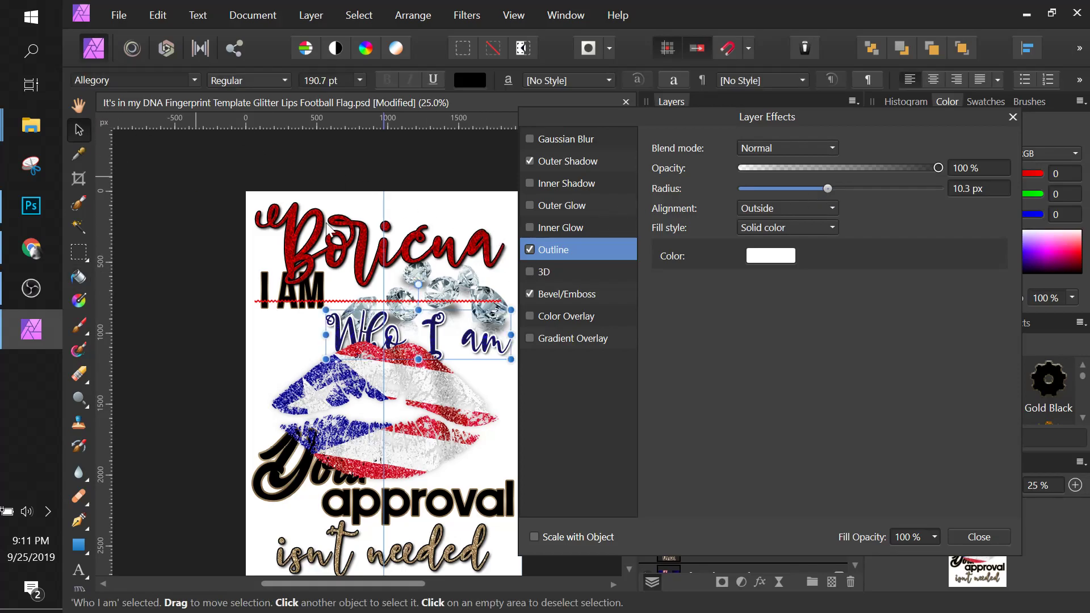
left_click(487, 251)
right_click(487, 251)
key("Escape")
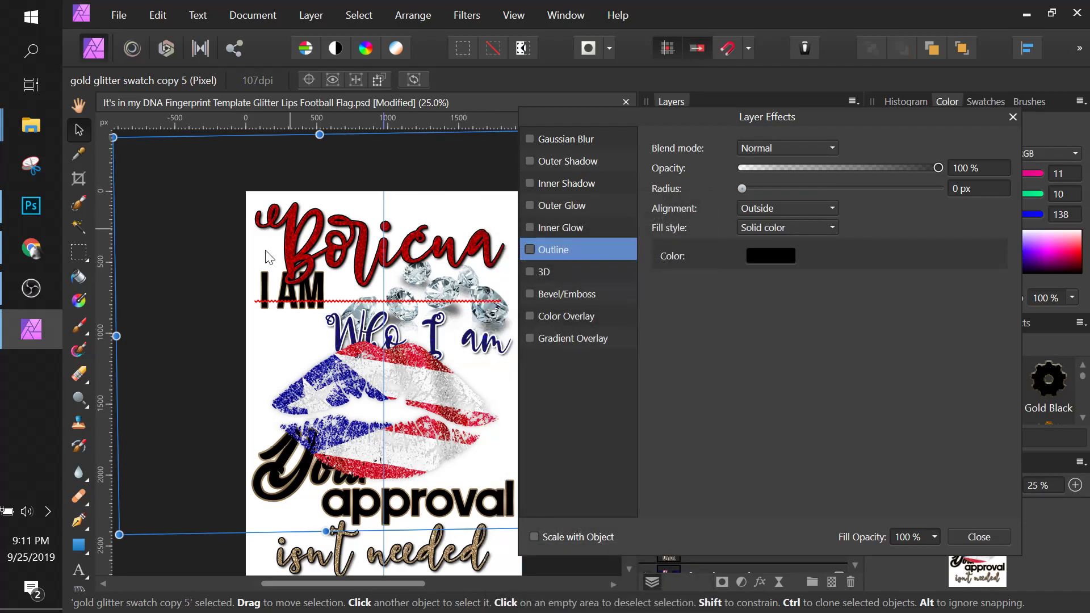
left_click(209, 546)
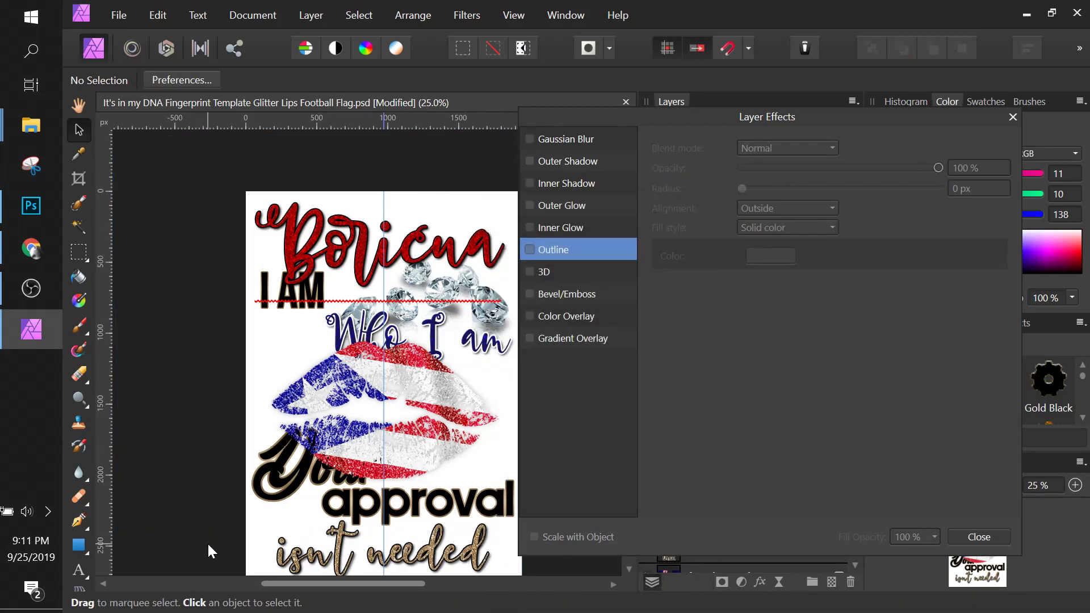
left_click(452, 254)
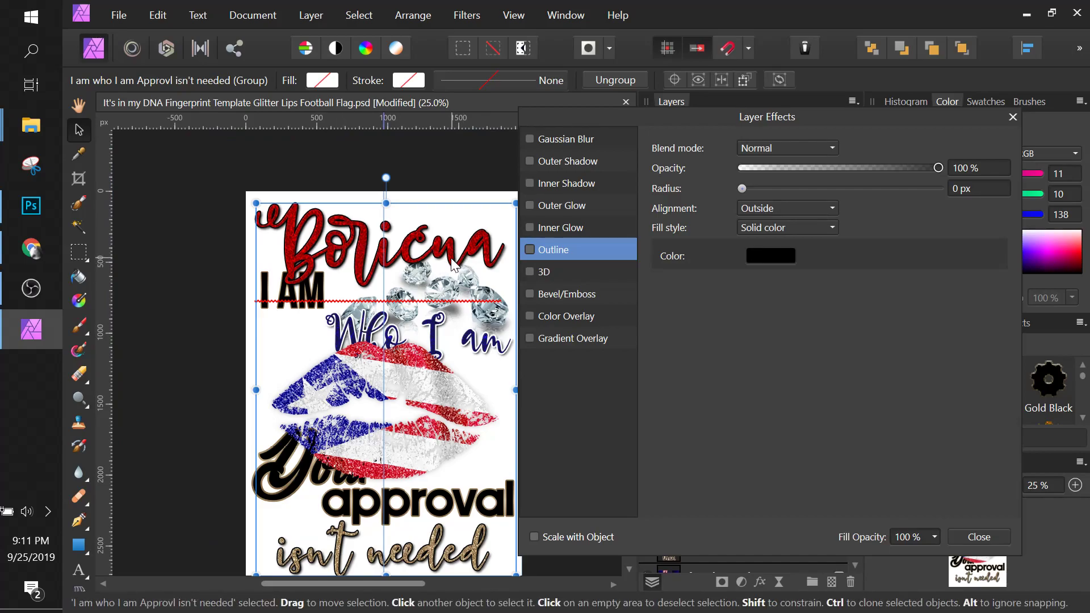
left_click(446, 182)
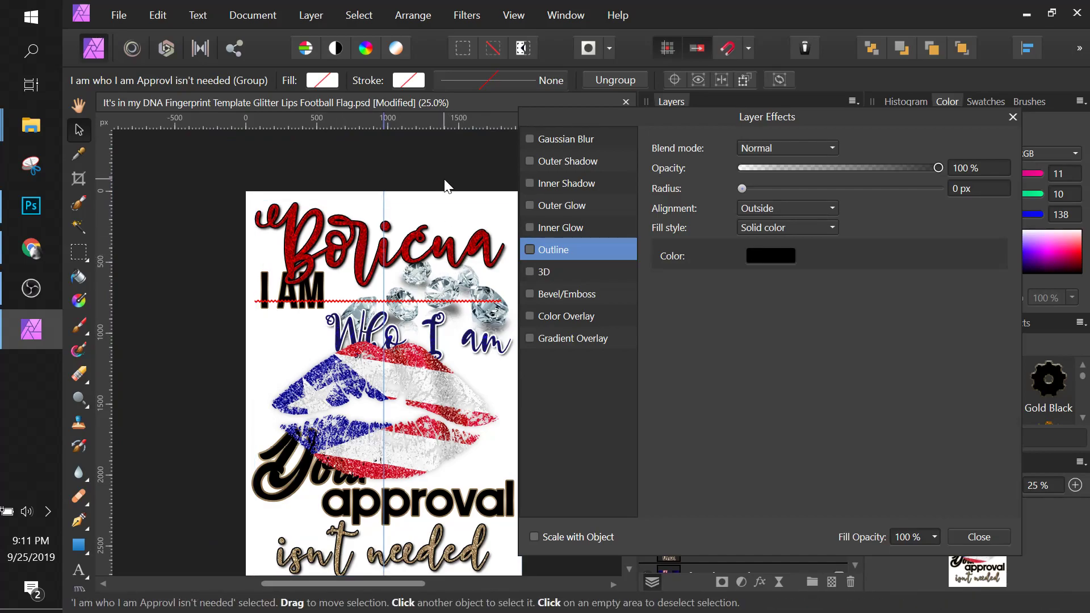
left_click(454, 264)
mouse_move(455, 261)
left_mouse_down()
mouse_move(474, 281)
mouse_move(455, 280)
left_mouse_up()
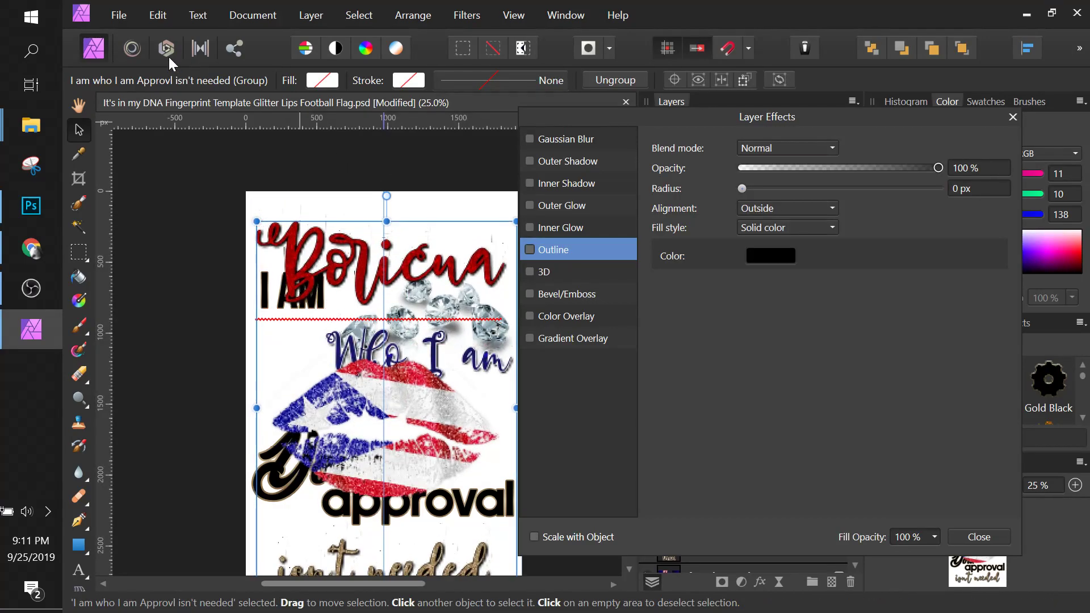
left_click(161, 16)
left_click(181, 33)
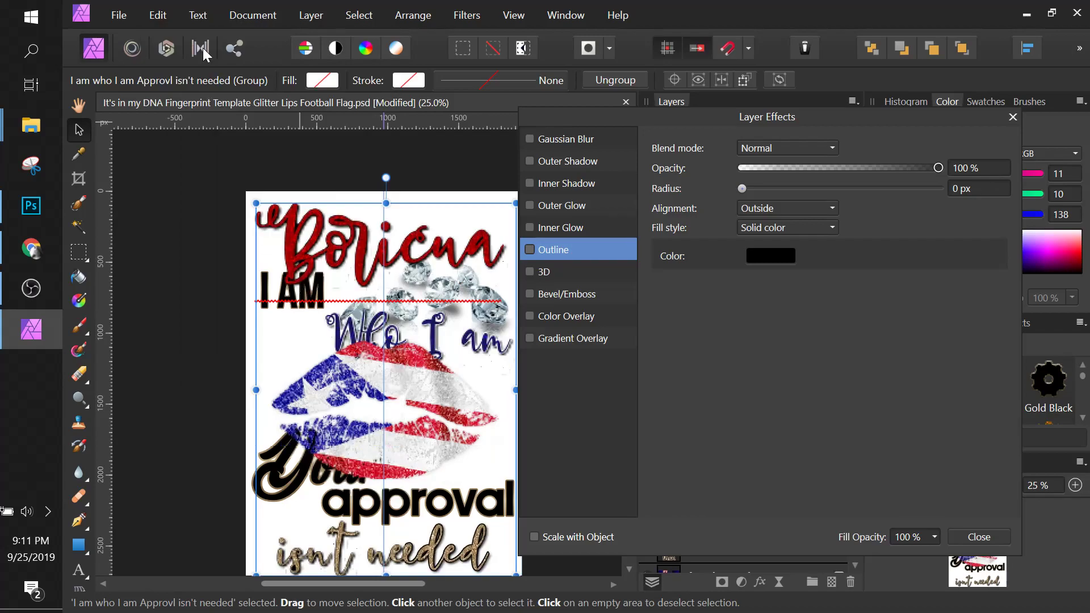
left_click(437, 161)
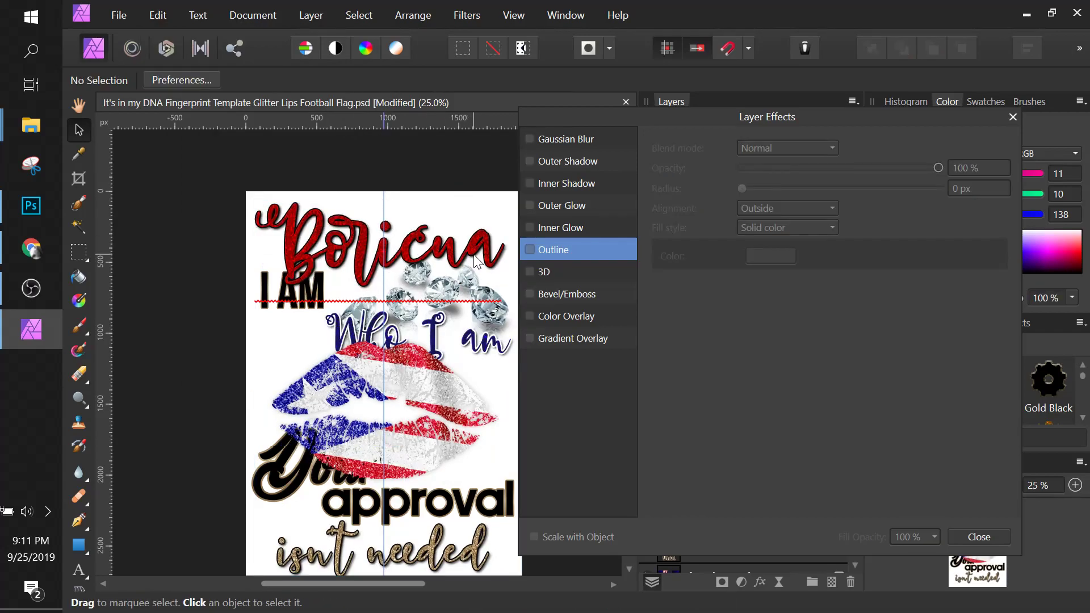
left_click(475, 261)
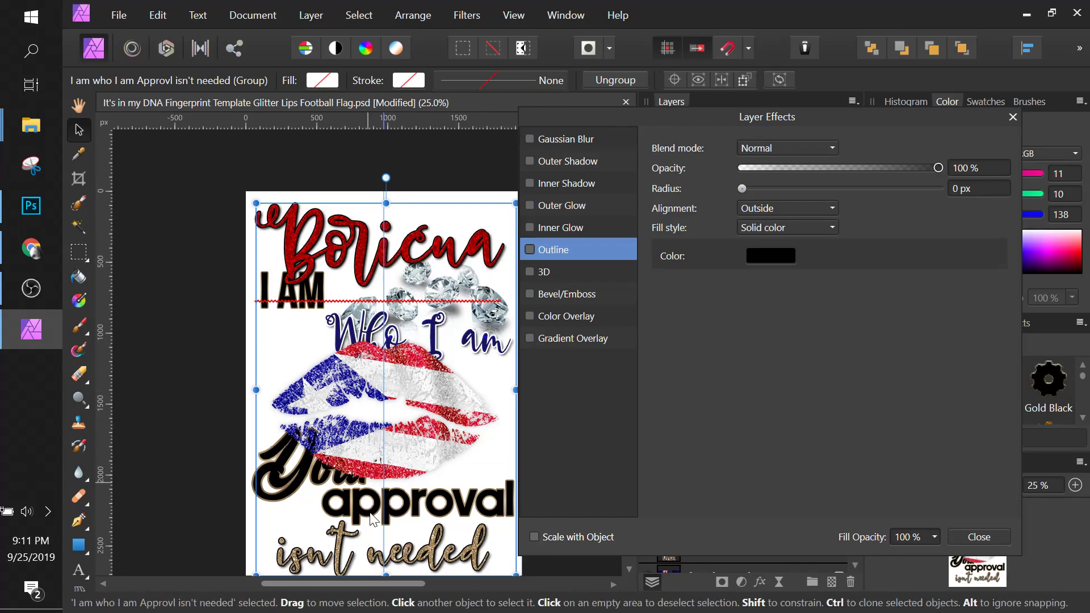
left_click_drag(370, 579, 410, 581)
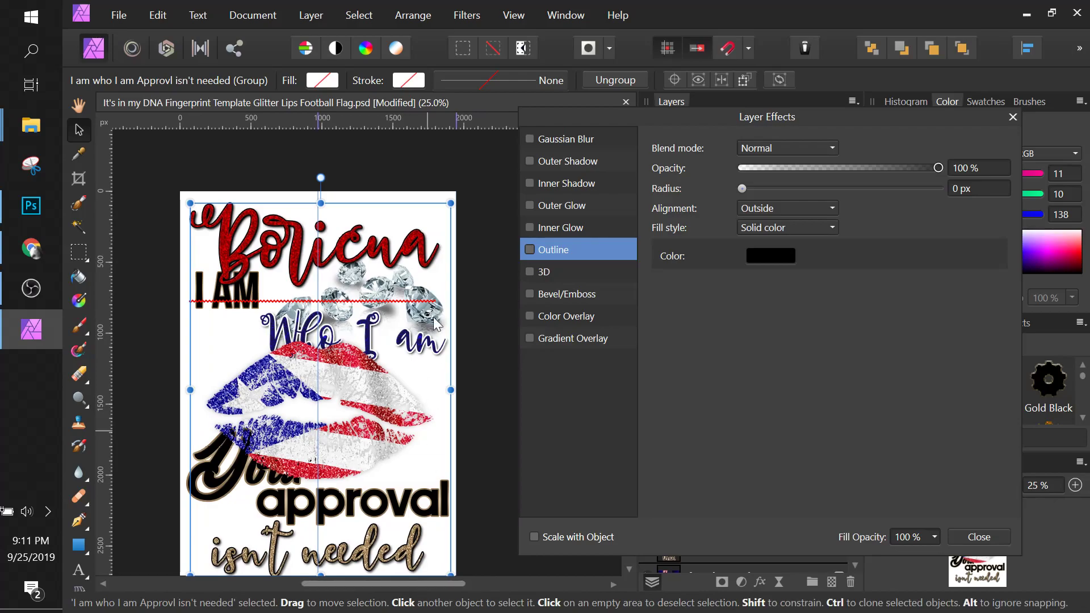
left_click(457, 260)
left_click(434, 264)
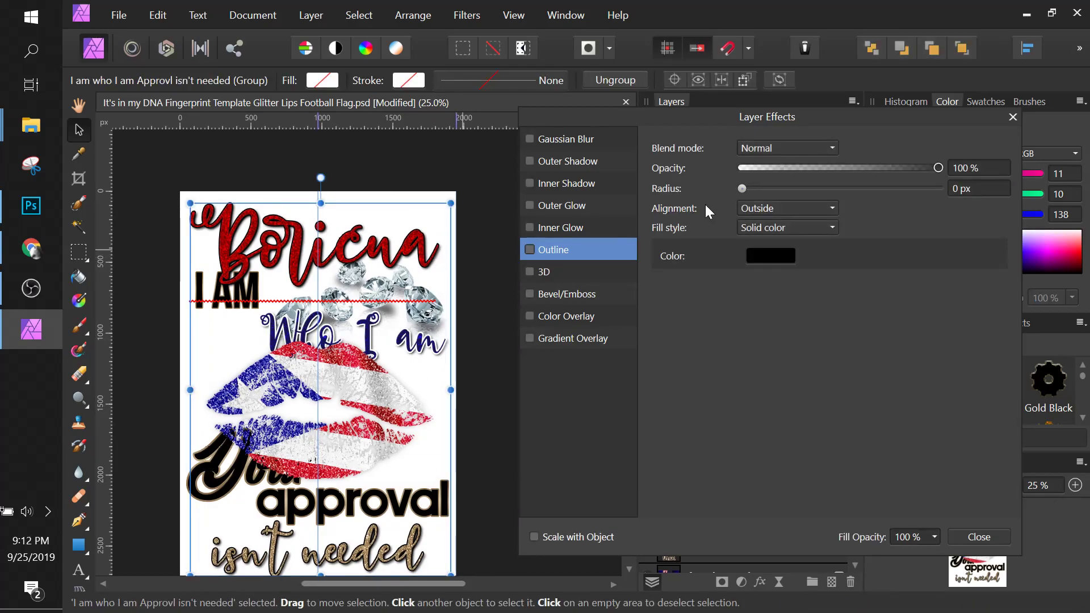
Select the Boricua text layer and open its layer effects for editing
left_click(1013, 117)
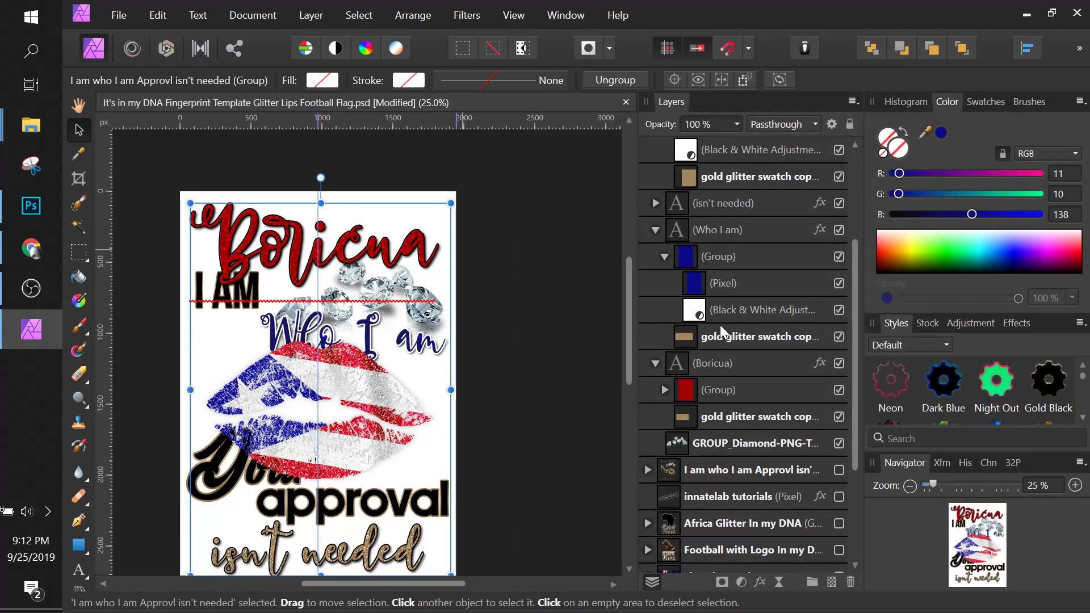
left_click(716, 363)
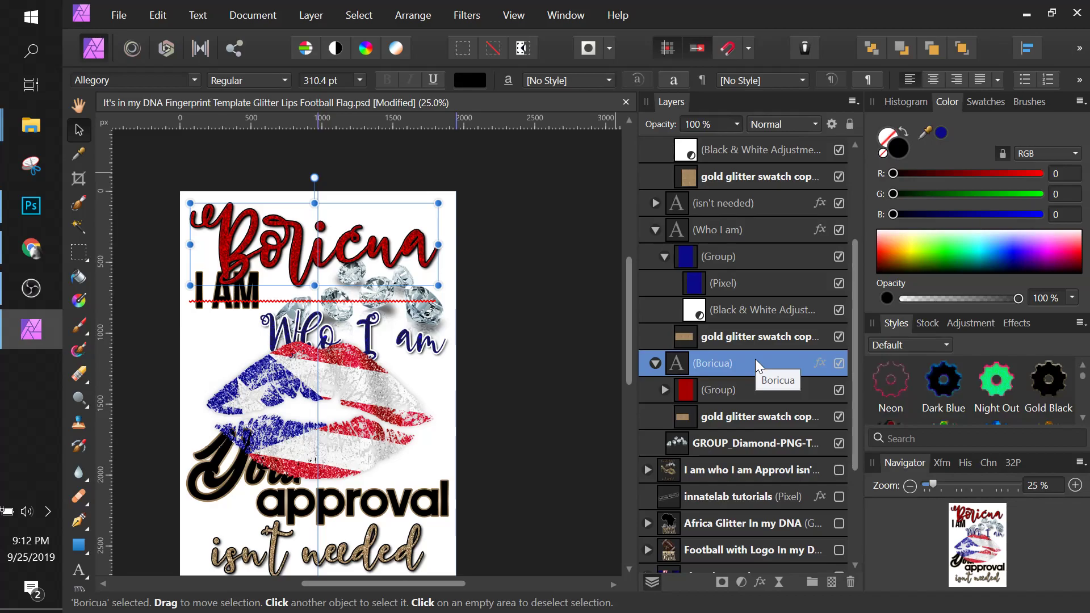
left_click(818, 363)
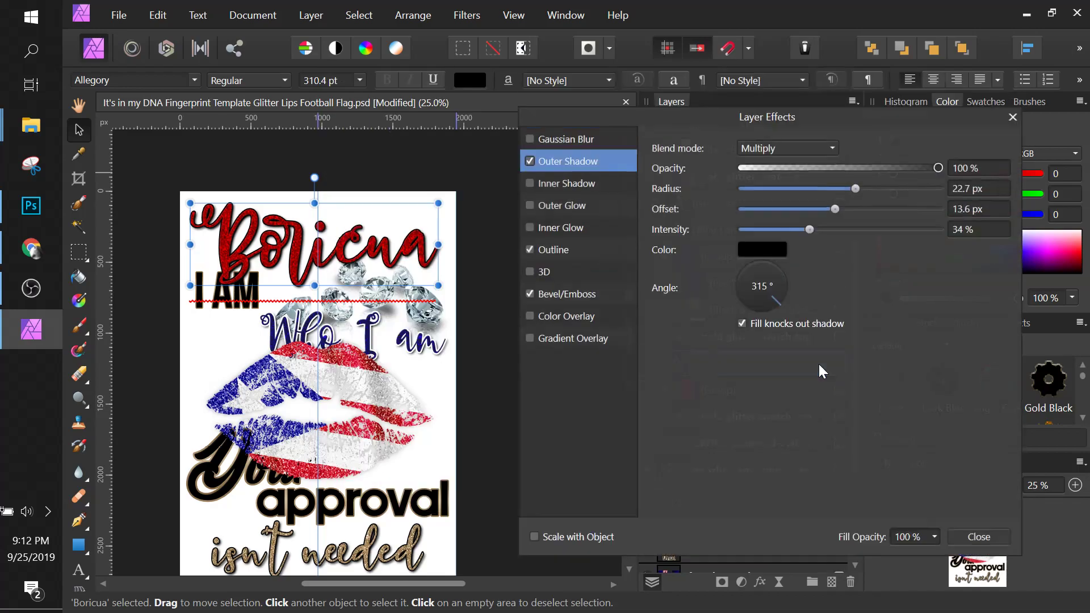
left_click(766, 259)
left_click_drag(684, 364, 634, 353)
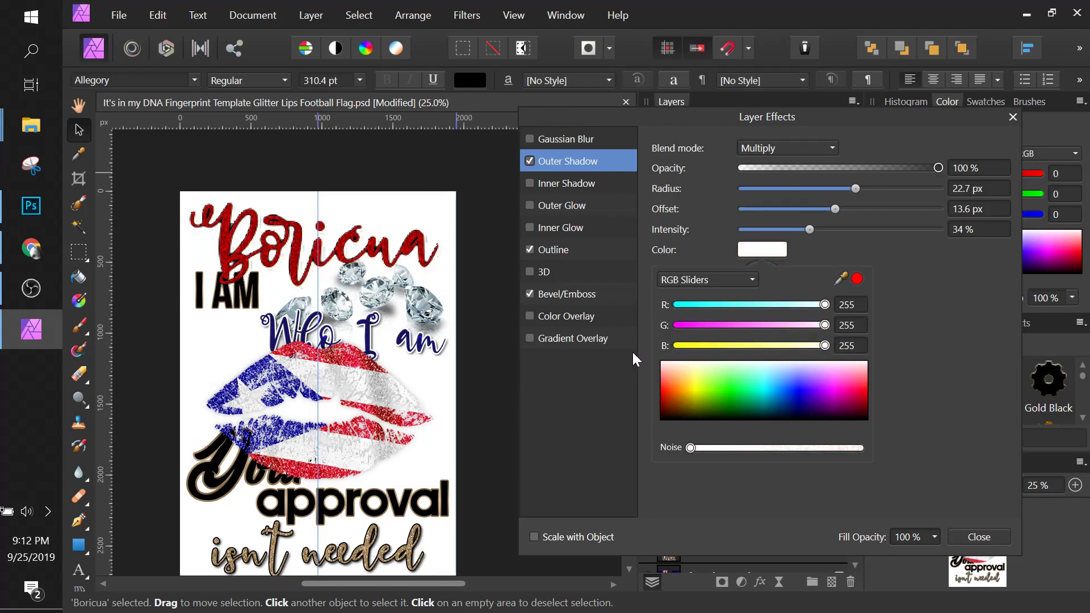
left_click_drag(727, 372, 649, 348)
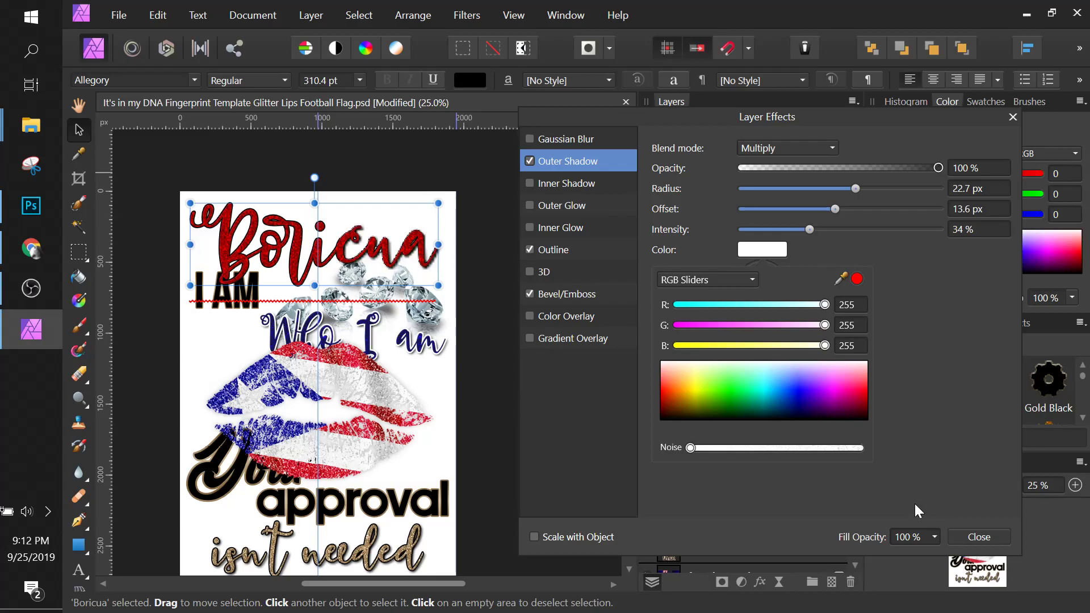
left_click(744, 419)
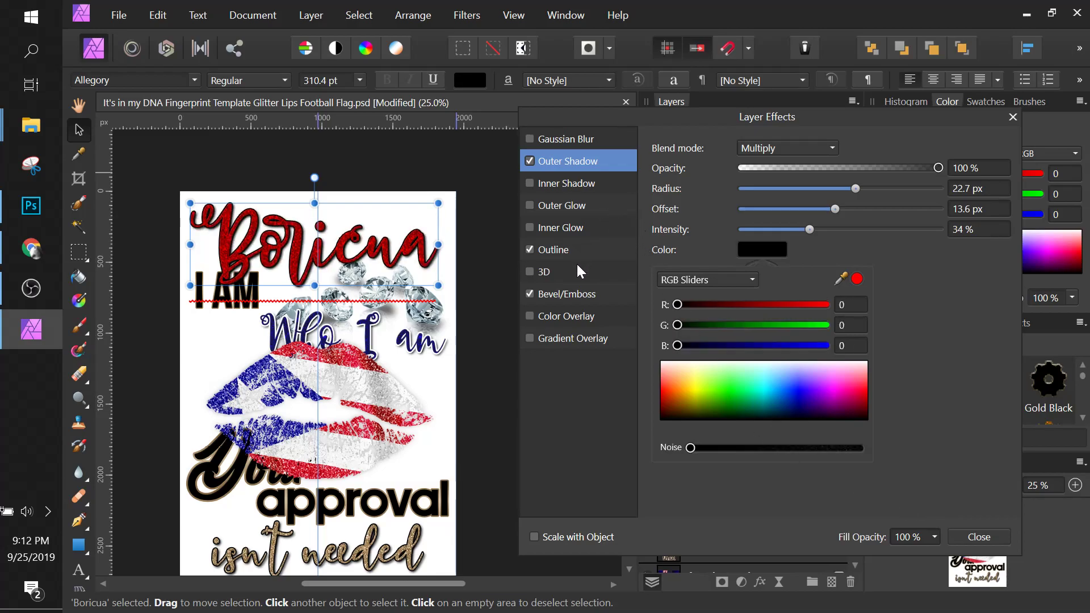
Change the outline effect of the Boricua text to white with a 9.4 px radius
left_click(562, 249)
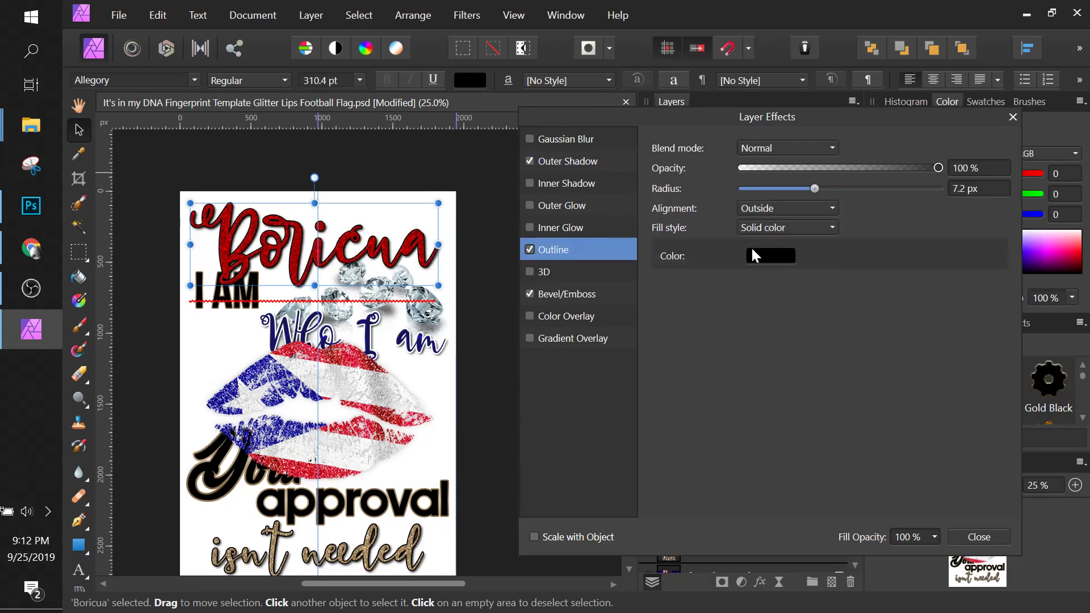
left_click(764, 258)
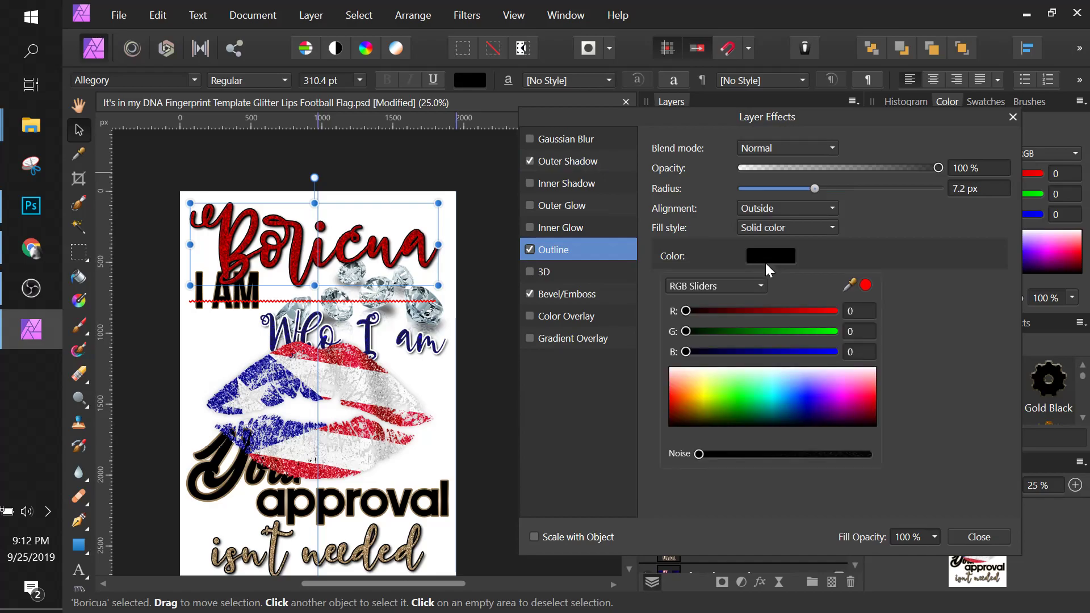
left_click(700, 381)
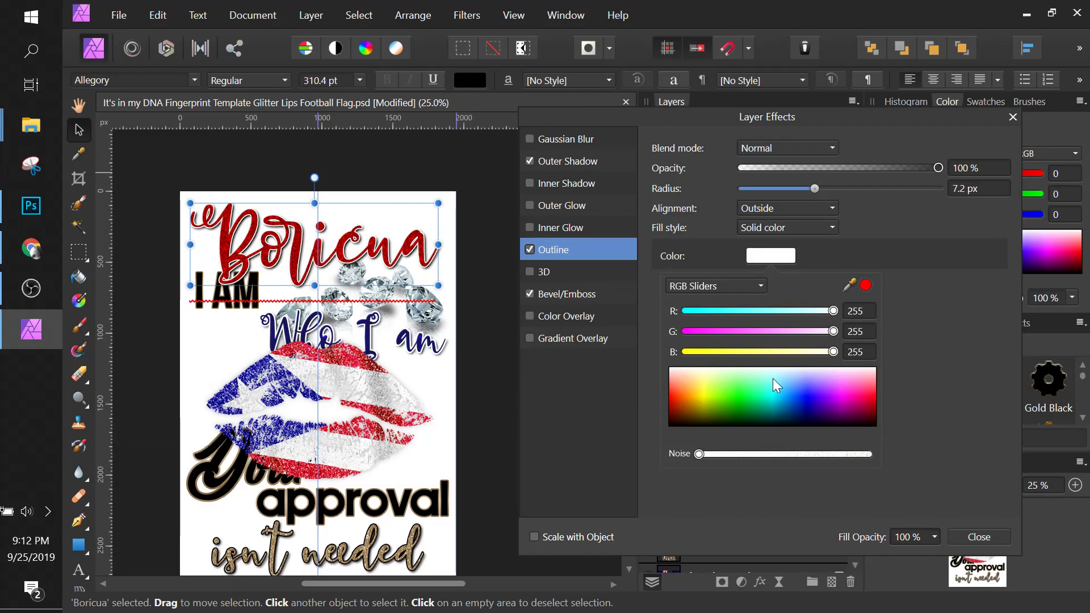
left_click(814, 188)
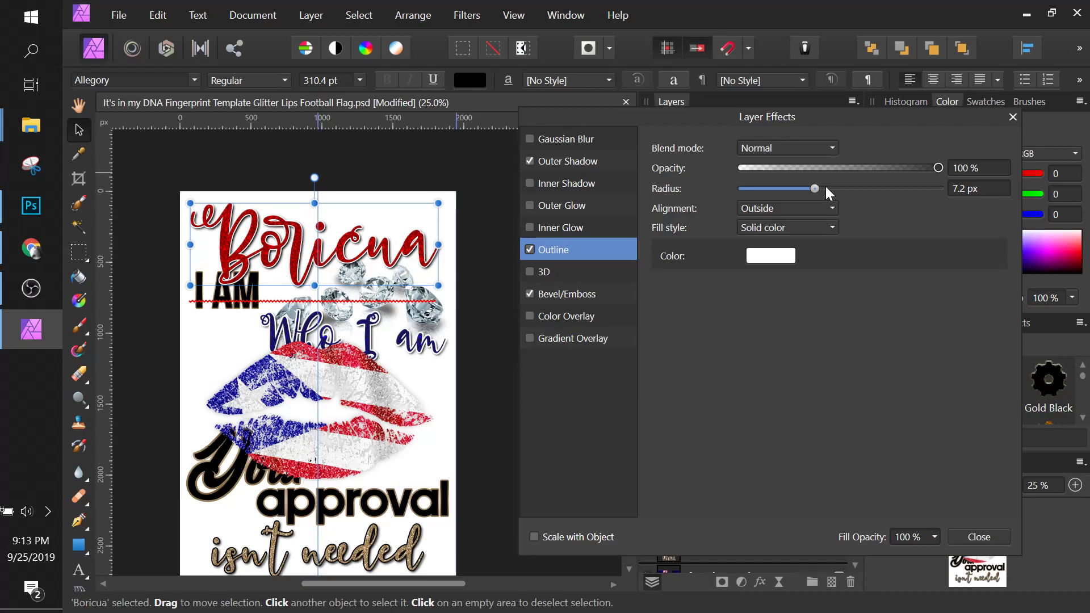
left_click_drag(817, 189, 824, 188)
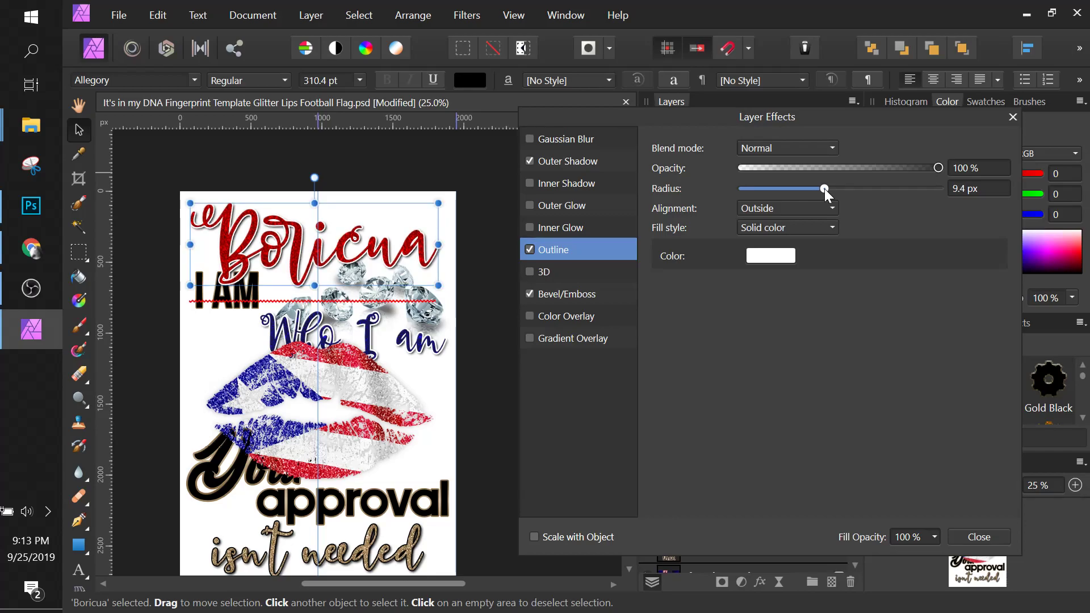
left_click(971, 536)
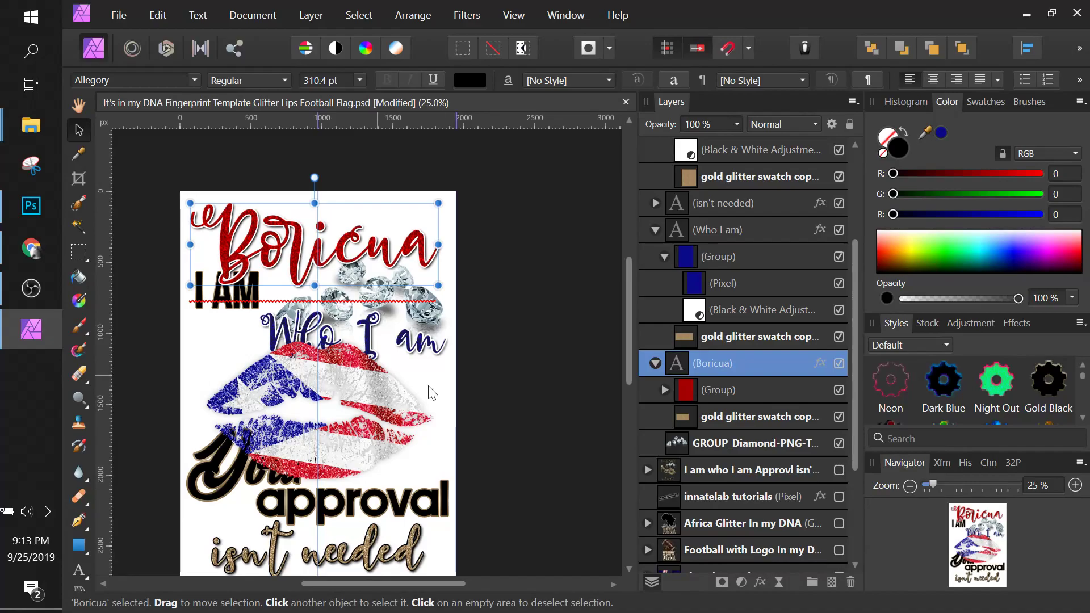
scroll(503, 398, "down", 1)
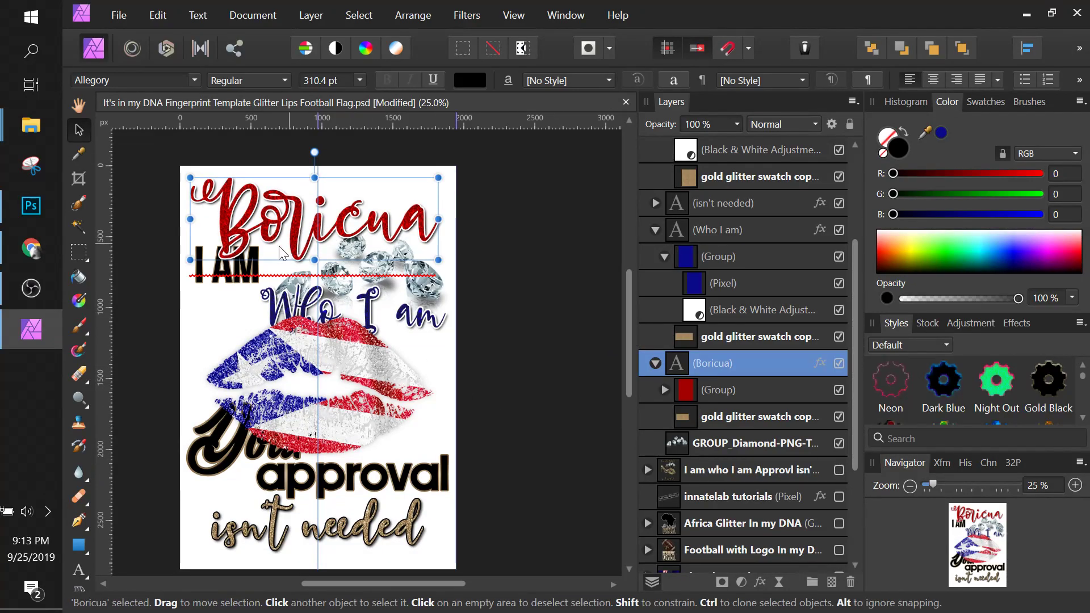
left_click(227, 283)
right_click(227, 287)
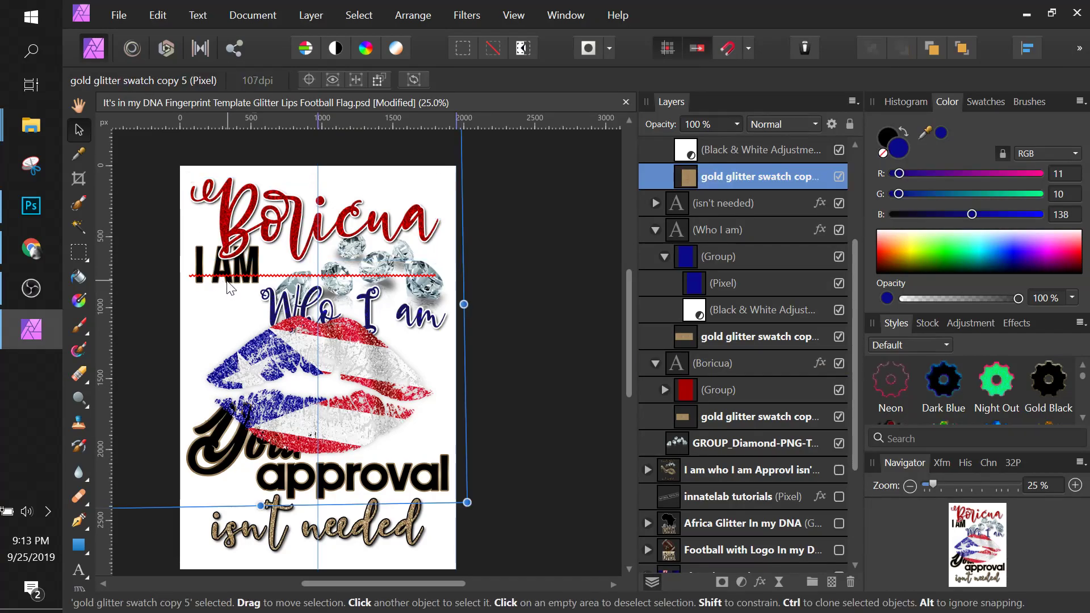
key("Escape")
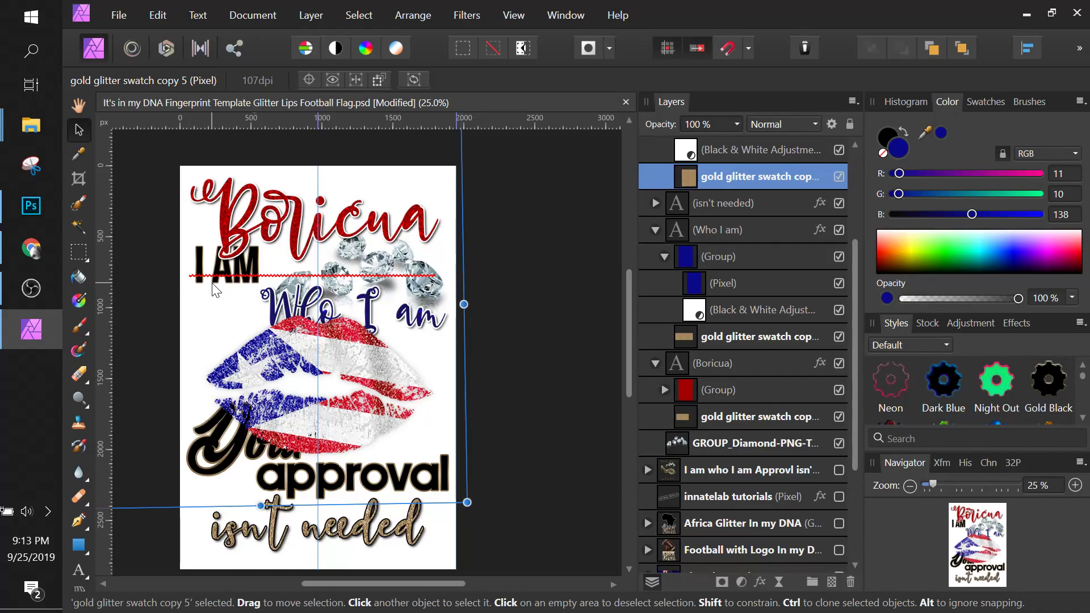
left_click(545, 328)
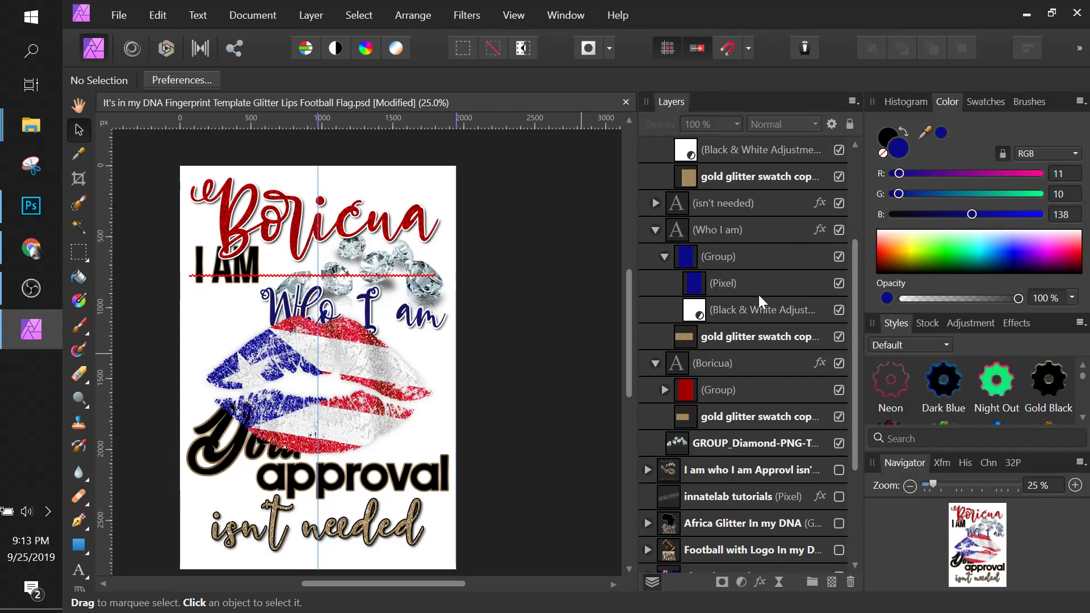
Collapse the lips, Who I am and Boricua layers and move the Kiss lipstick layer directly below the Boricua text layer
scroll(759, 294, "up", 3)
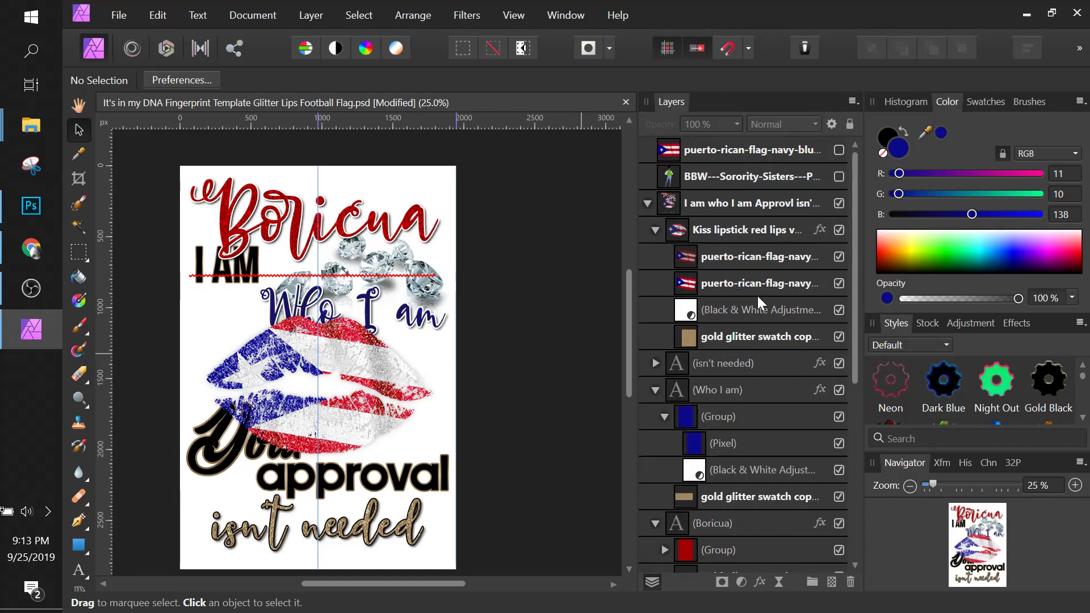
left_click(654, 230)
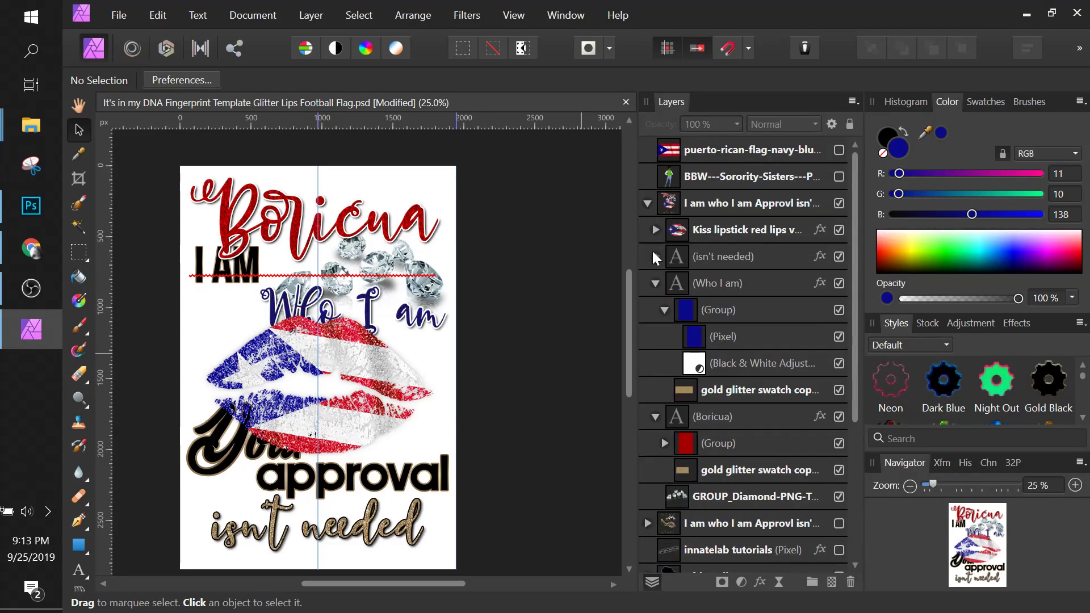
left_click(655, 256)
left_click(656, 258)
left_click(655, 283)
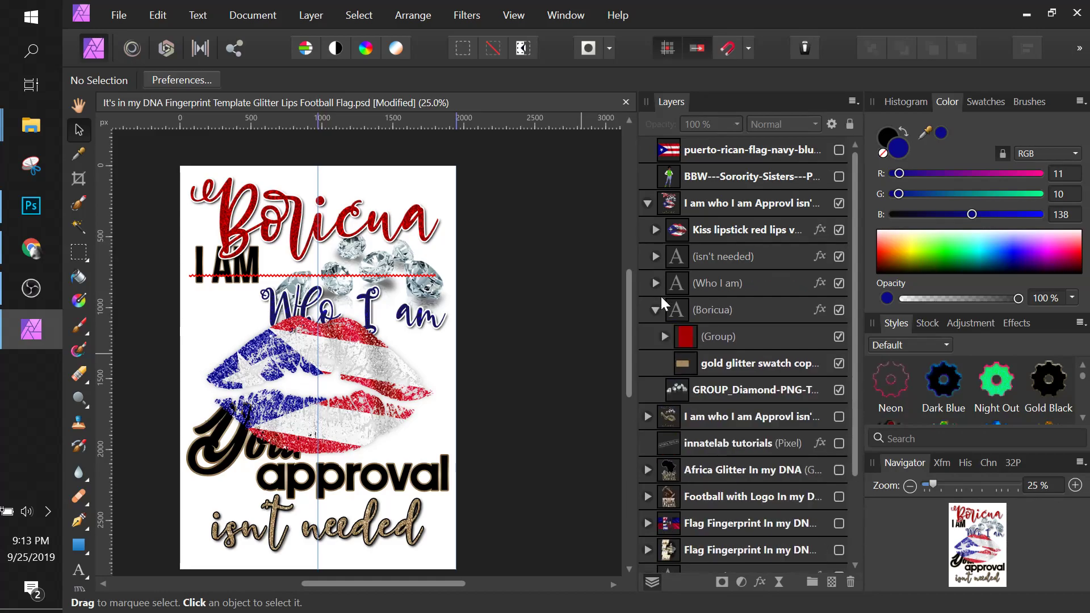
left_click(656, 310)
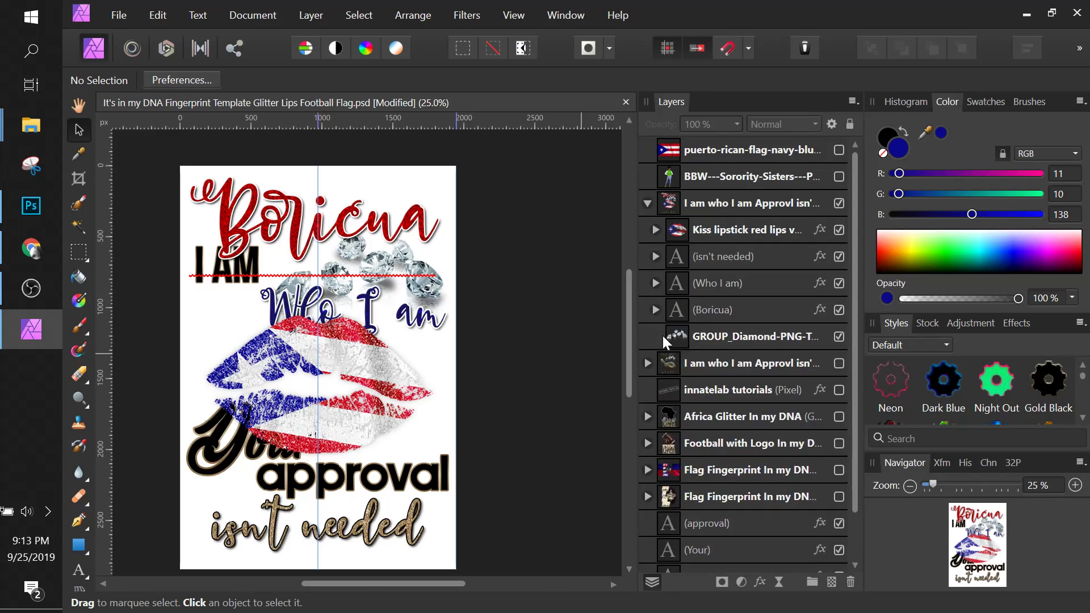
left_click_drag(737, 230, 640, 324)
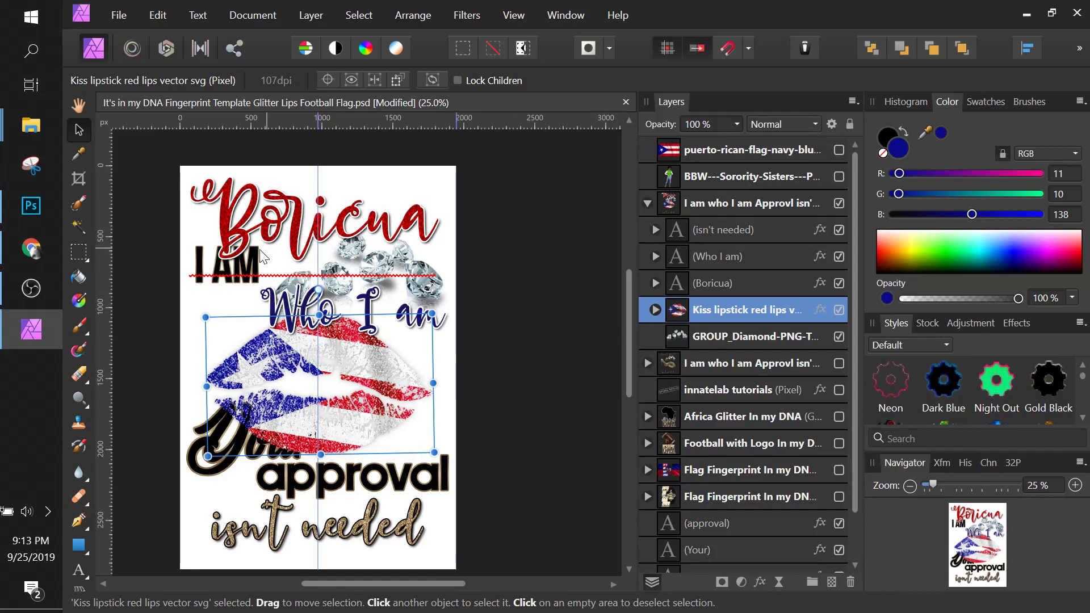
Move the I AM text down below the red wavy line, directly beside the Who I am text
left_click(251, 264)
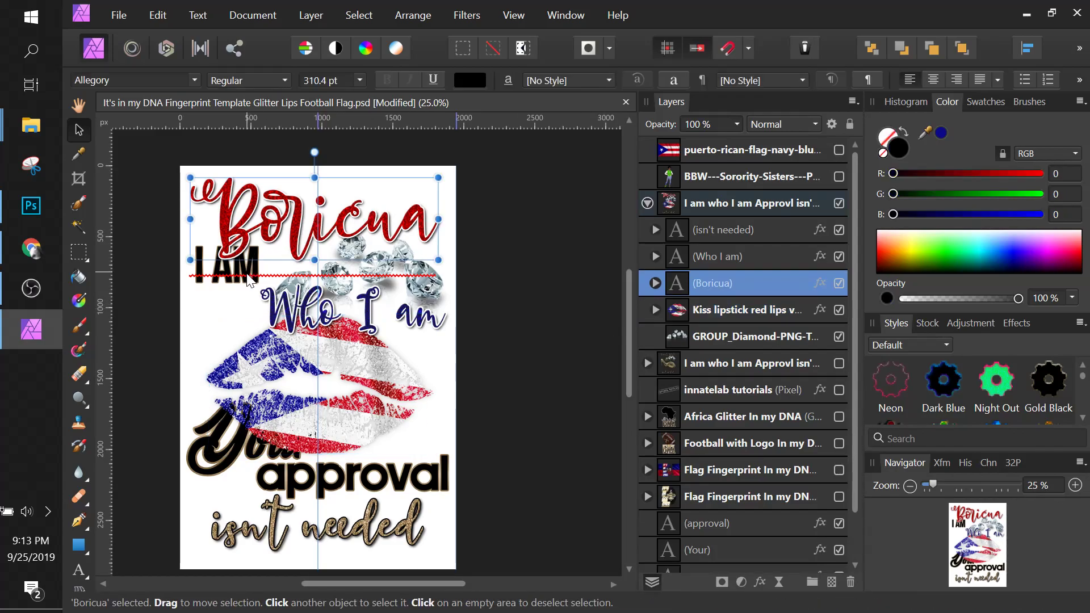
left_click(233, 282)
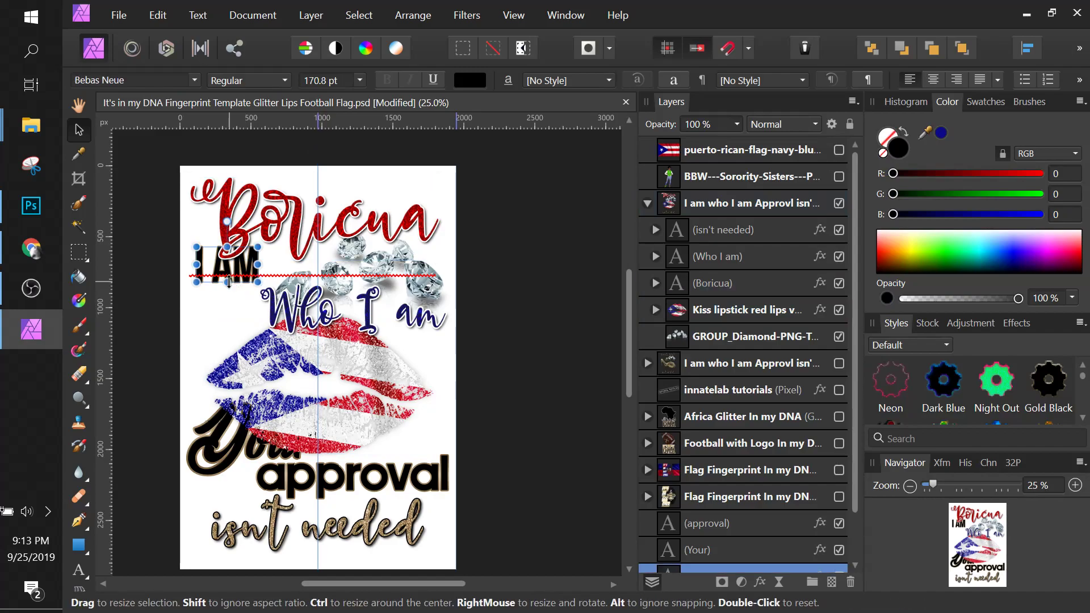
left_click_drag(226, 281, 240, 329)
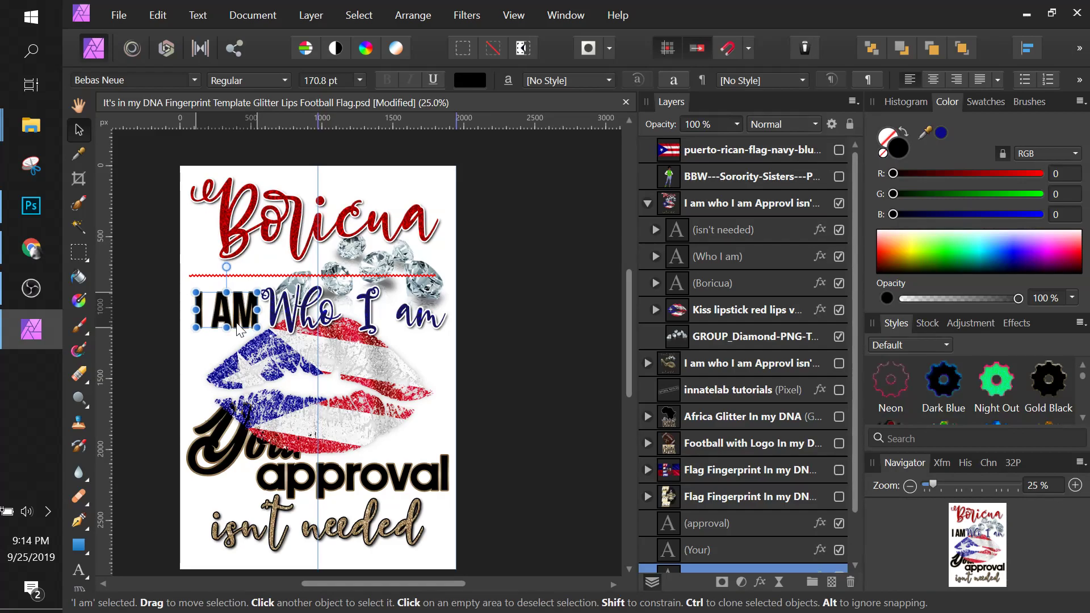
Enlarge the I AM text to 212.4 pt and raise it between the Boricua and Who I am text
left_click_drag(196, 293, 185, 265)
left_click_drag(235, 310, 240, 288)
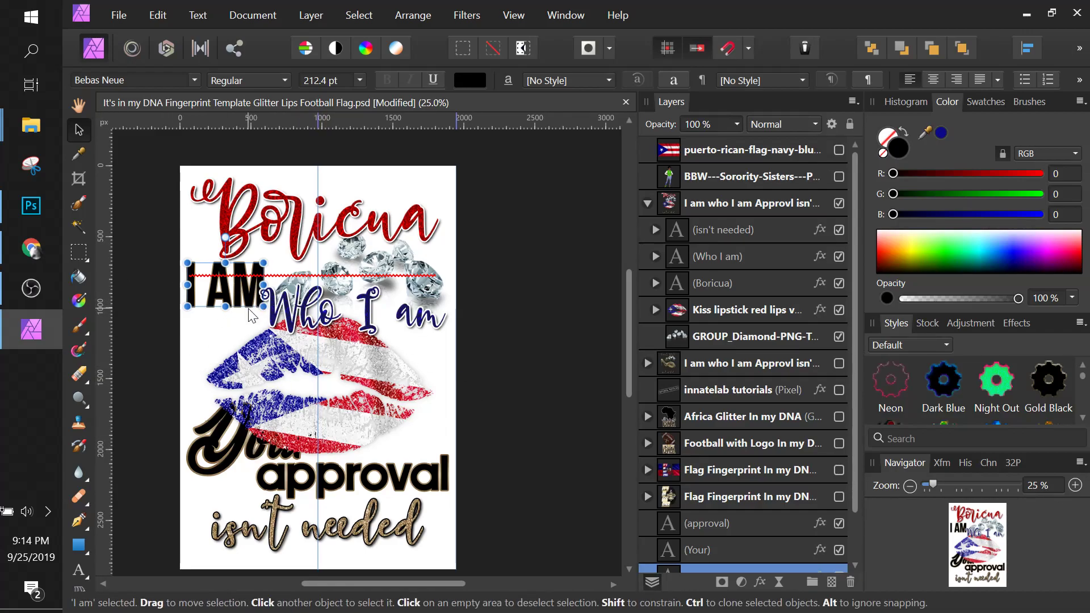
left_click(715, 230)
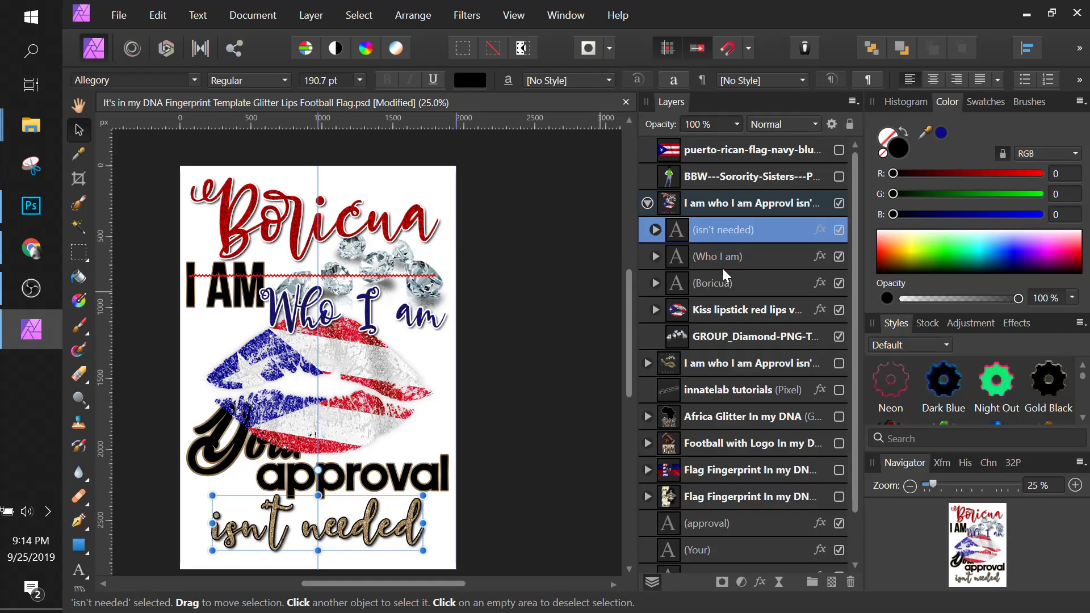
left_click(723, 256)
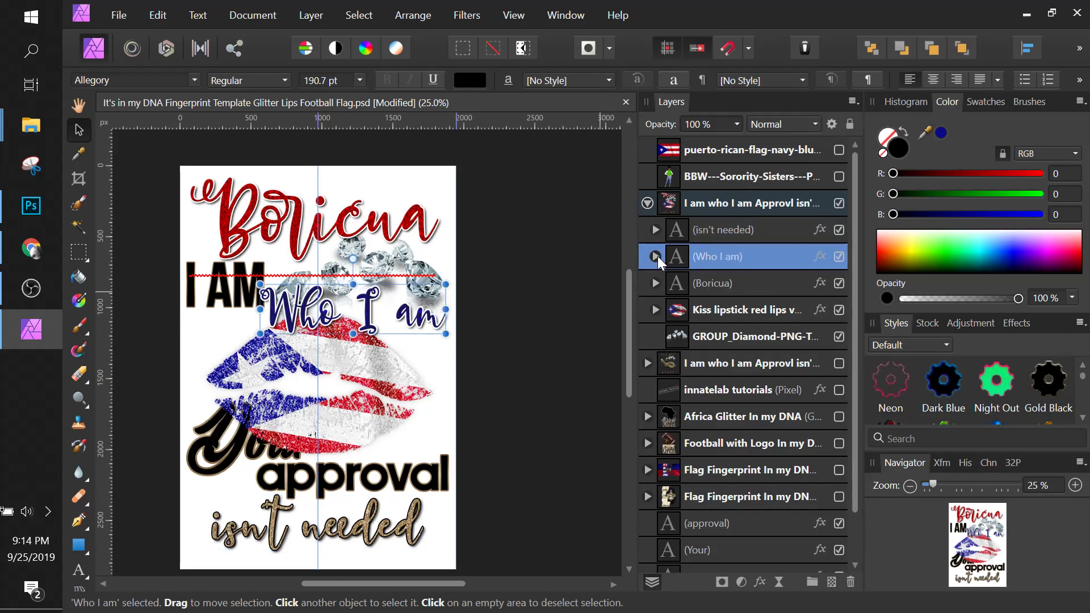
left_click(701, 229)
left_click(718, 283)
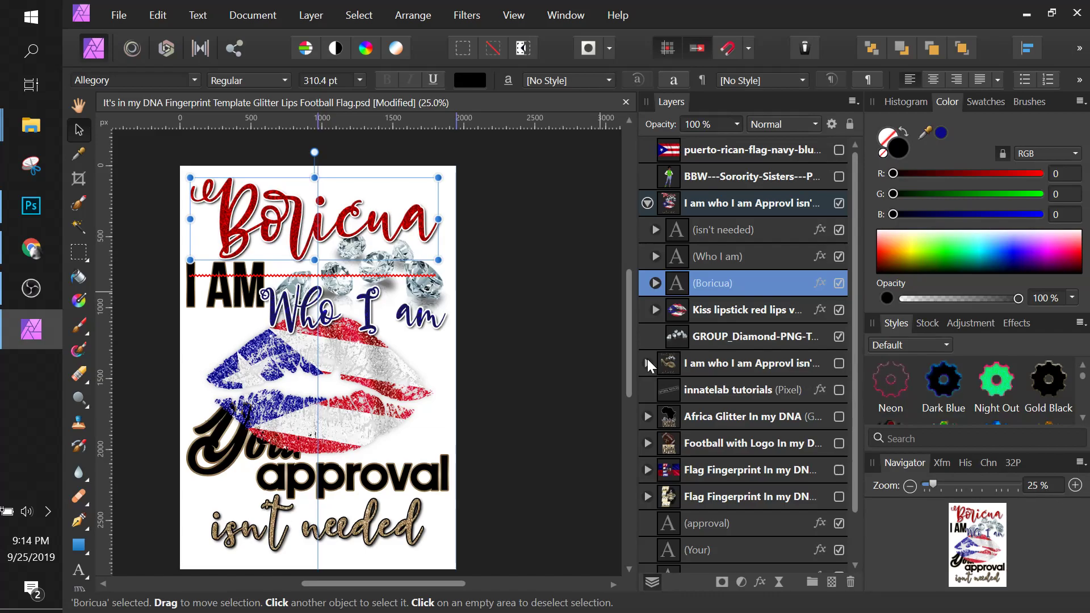
left_click(770, 336)
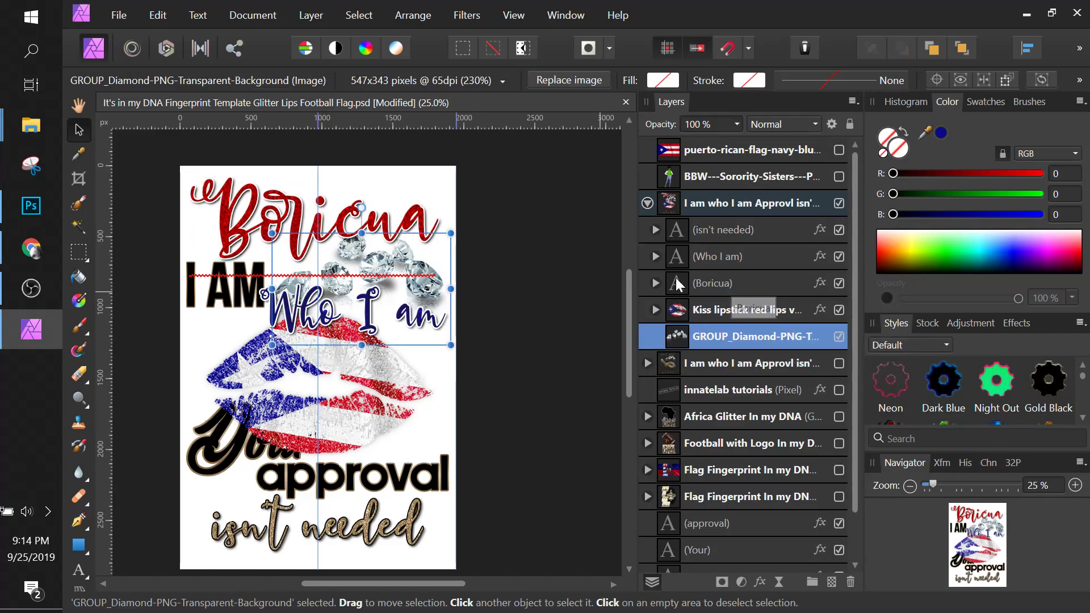
Move the I am layer into the expanded group directly below Who I am and resize its text to 191.4 pt
left_click(211, 302)
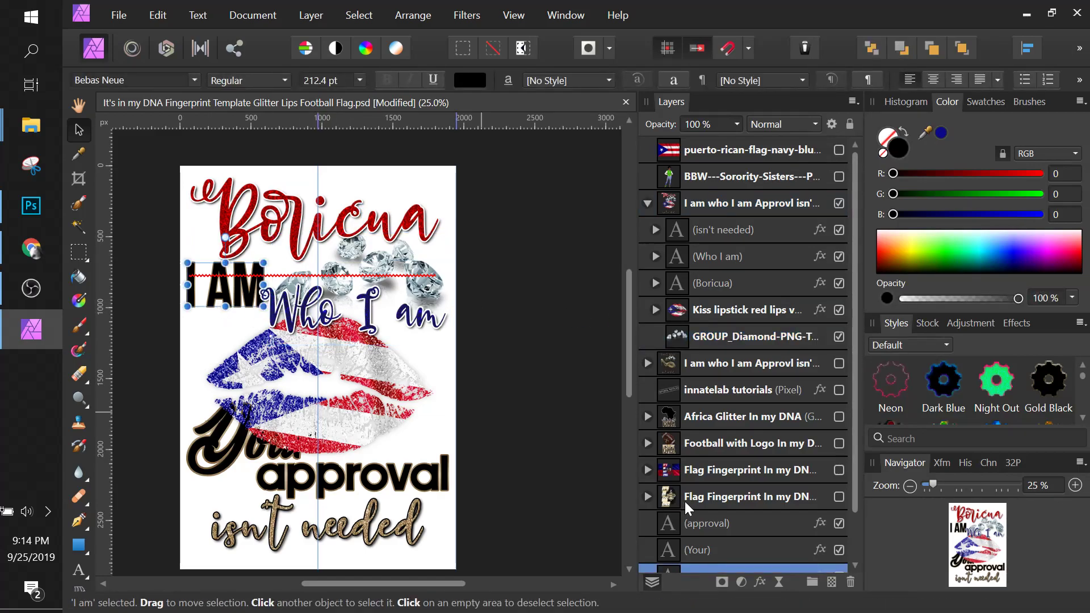
scroll(705, 503, "down", 2)
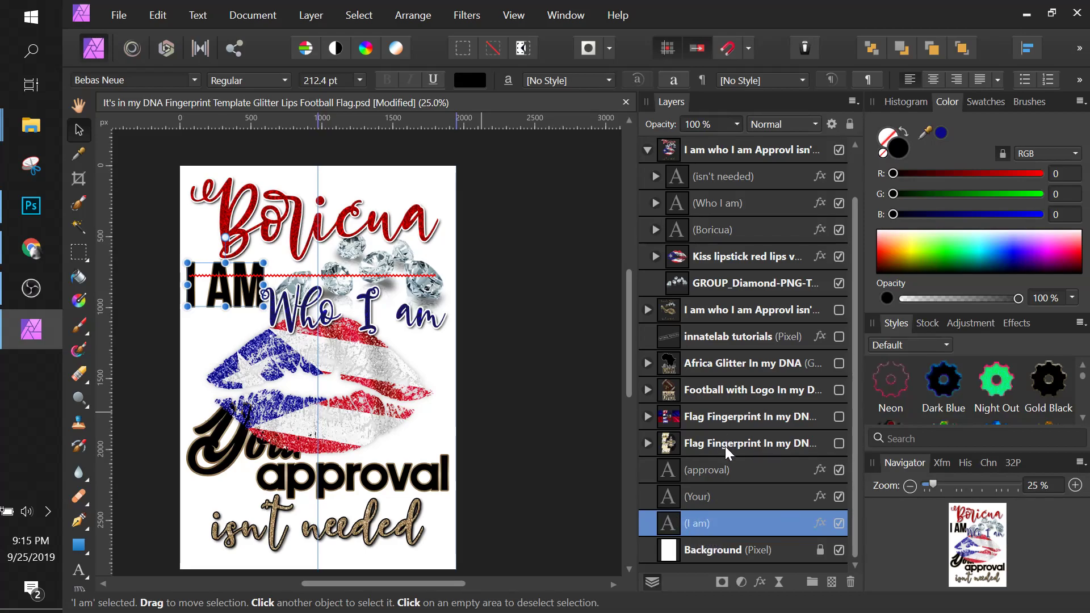
left_click(839, 444)
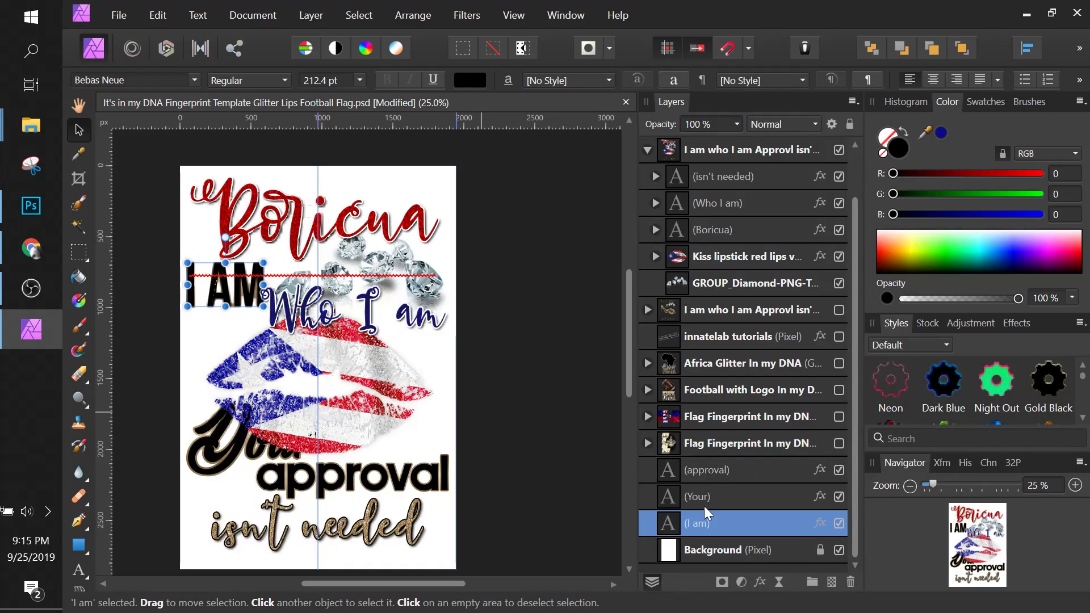
double_click(749, 523)
left_click(818, 523)
left_click(960, 535)
left_click_drag(763, 519, 628, 267)
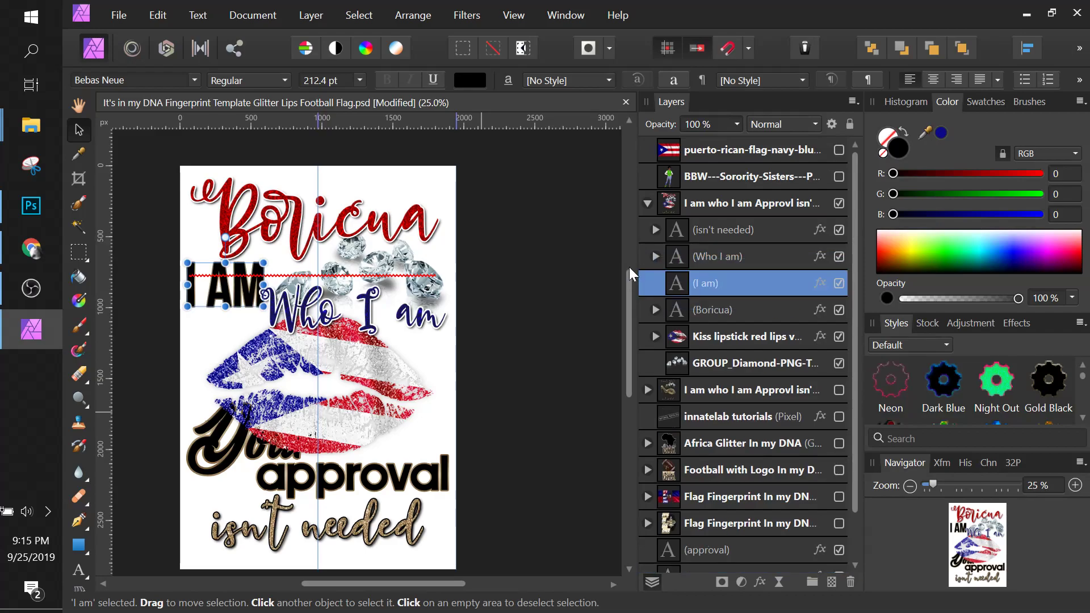
left_click_drag(221, 304, 267, 299)
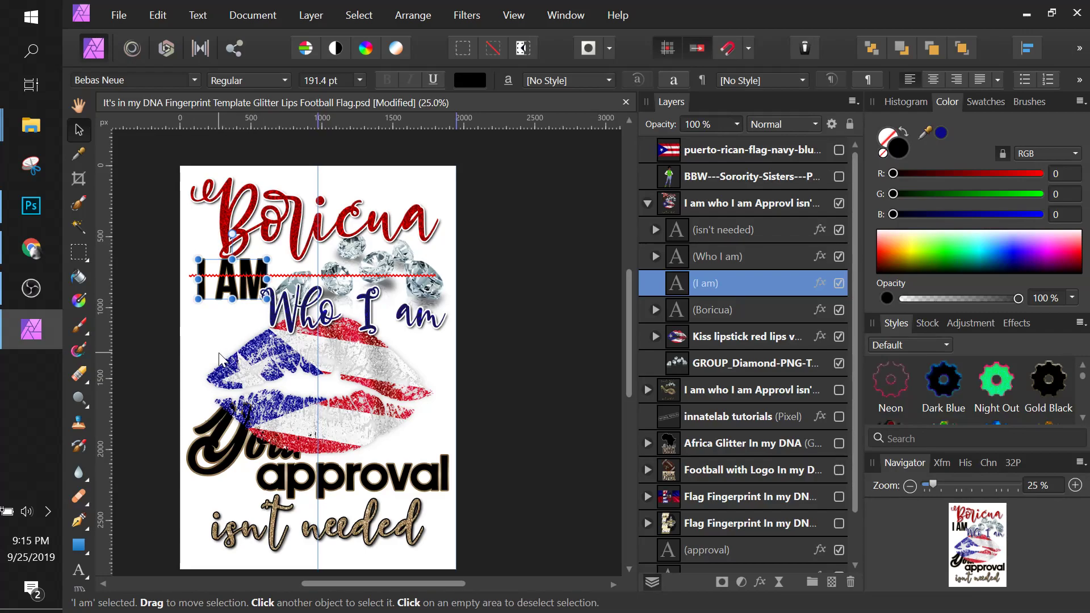
Move the approval and Your text layers together into the expanded group, between the isn't needed and Who I am layers
left_click(223, 458)
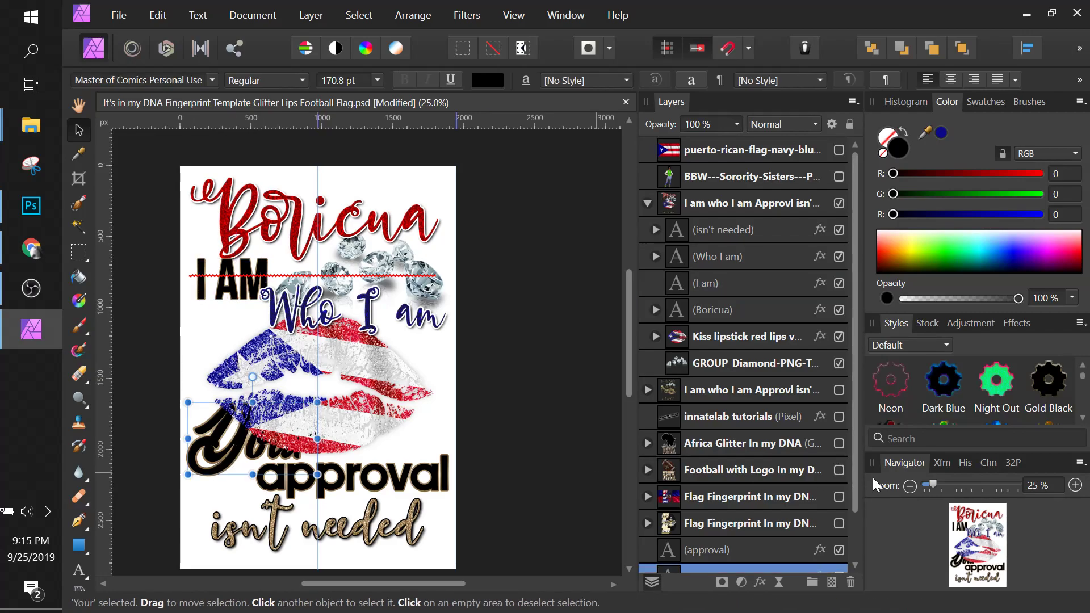
scroll(764, 523, "down", 1)
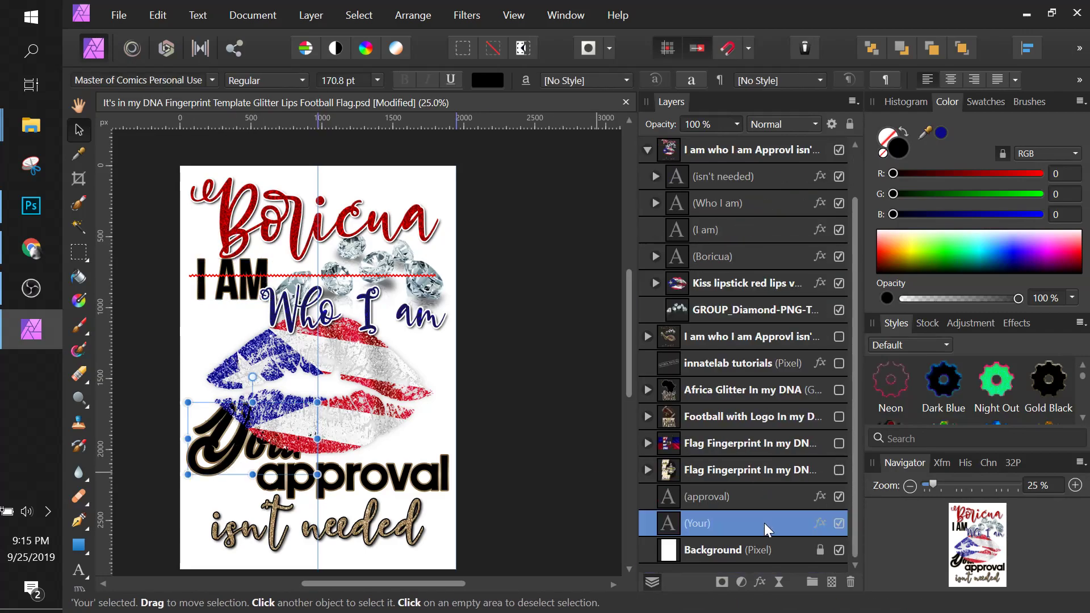
left_click(733, 495, "shift")
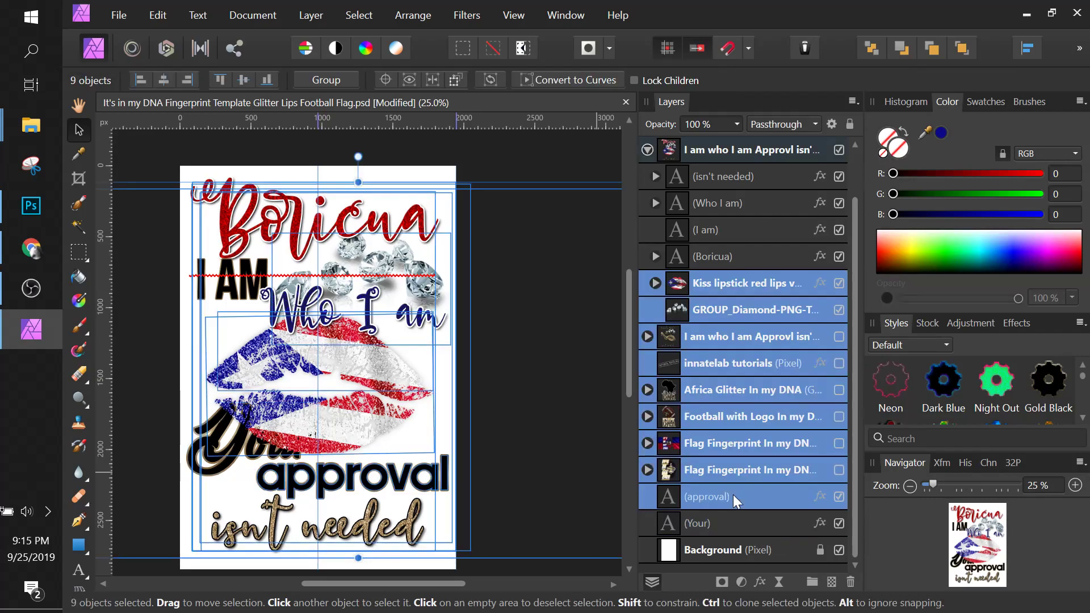
left_click(743, 515)
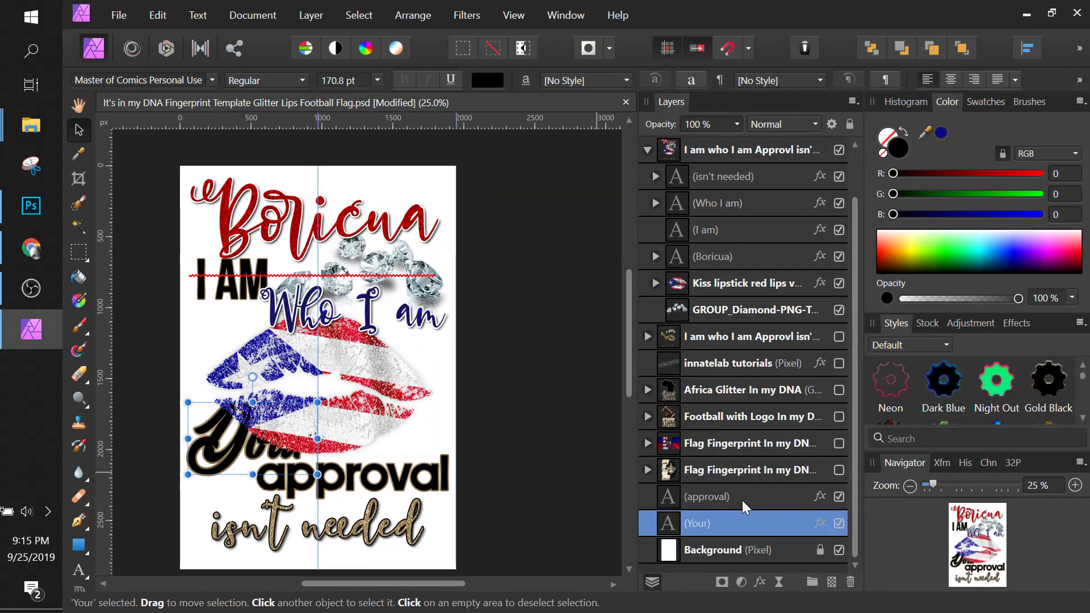
left_click(743, 492, "ctrl")
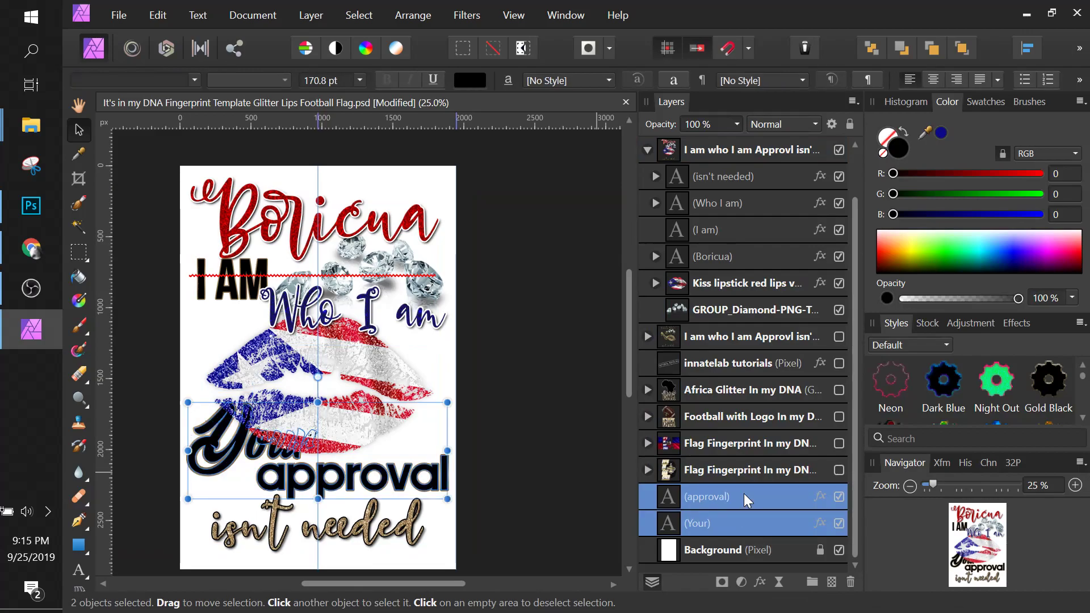
left_click_drag(743, 495, 642, 187)
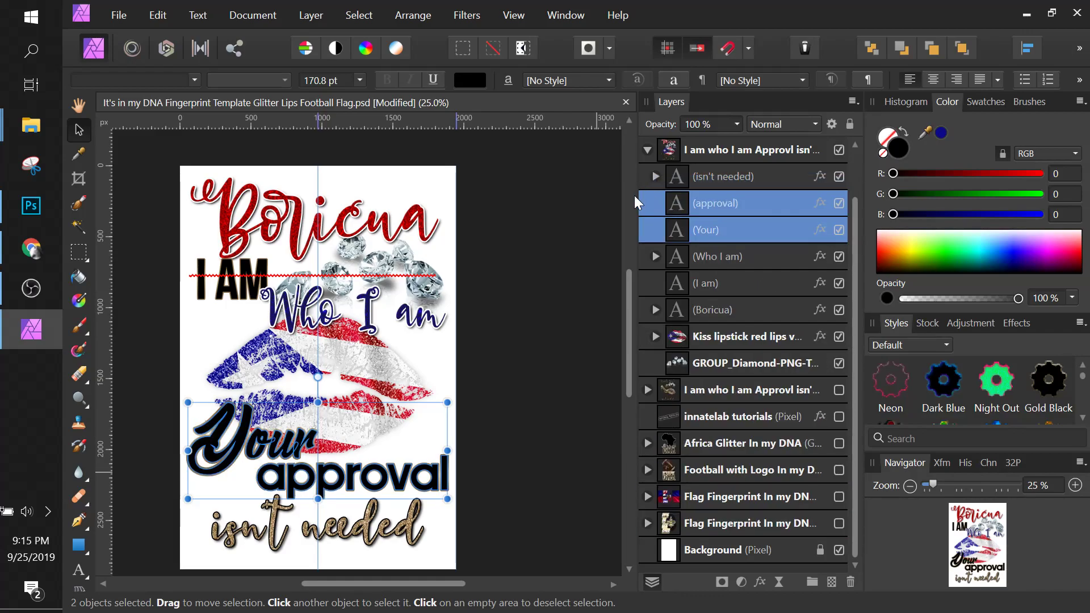
left_click(494, 428)
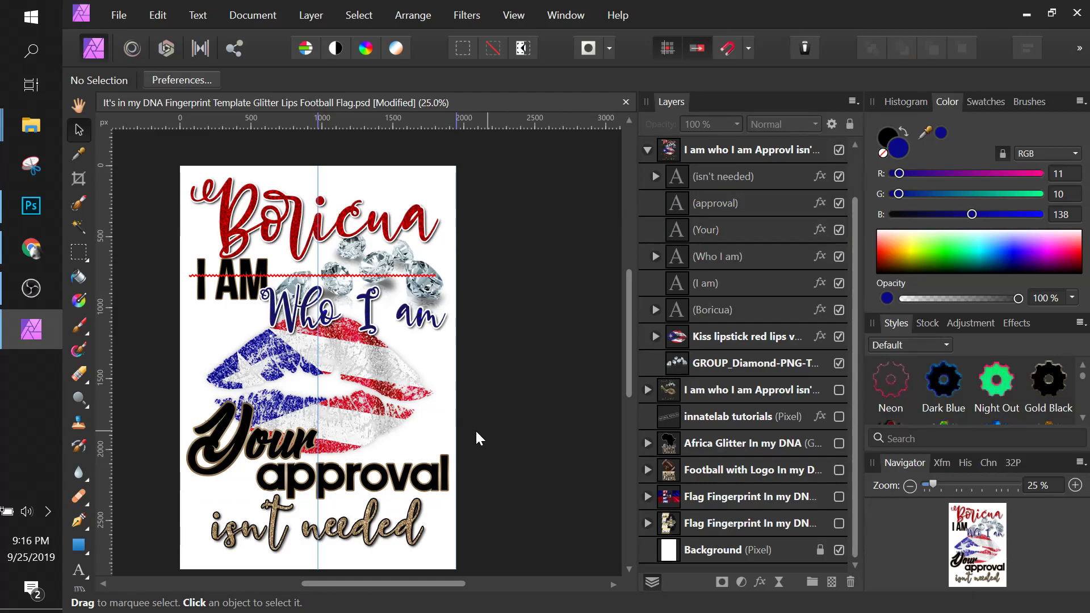
Delete the diamond image layer from the design group
right_click(405, 257)
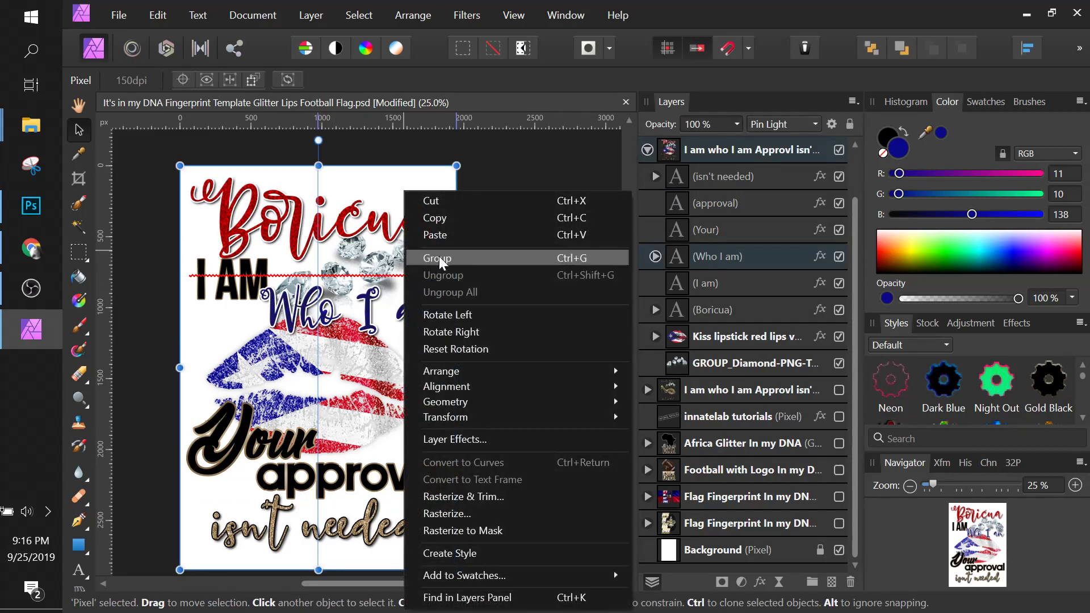
left_click(353, 262)
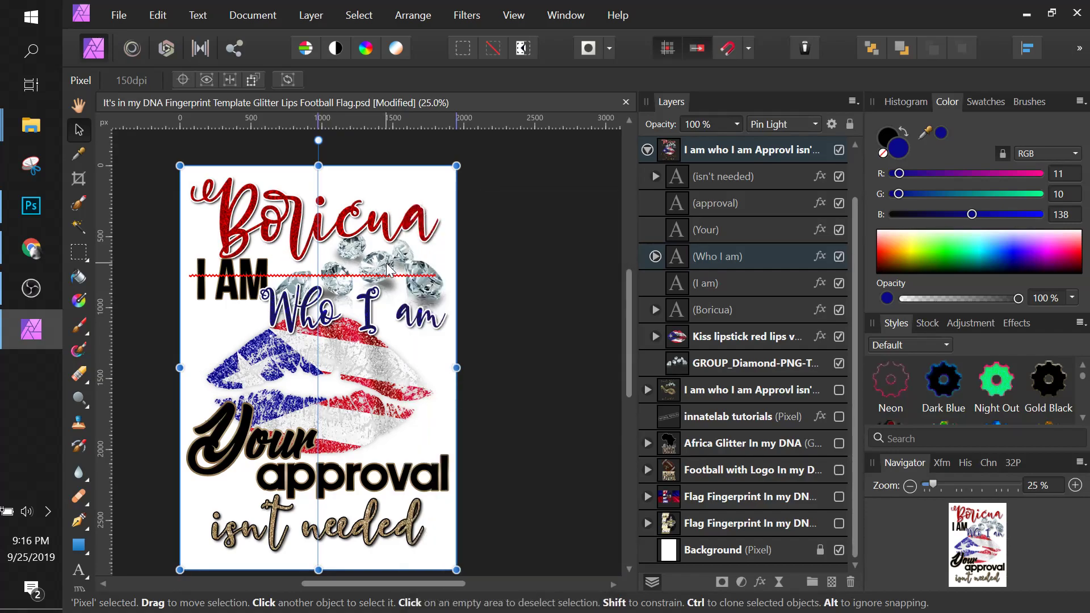
left_click(829, 364)
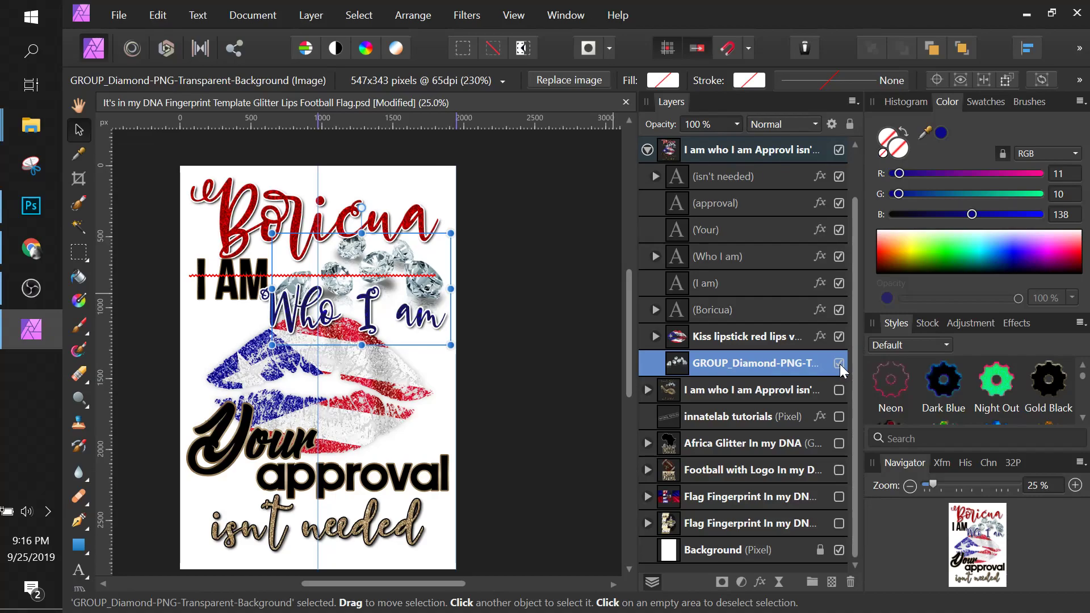
key("Delete")
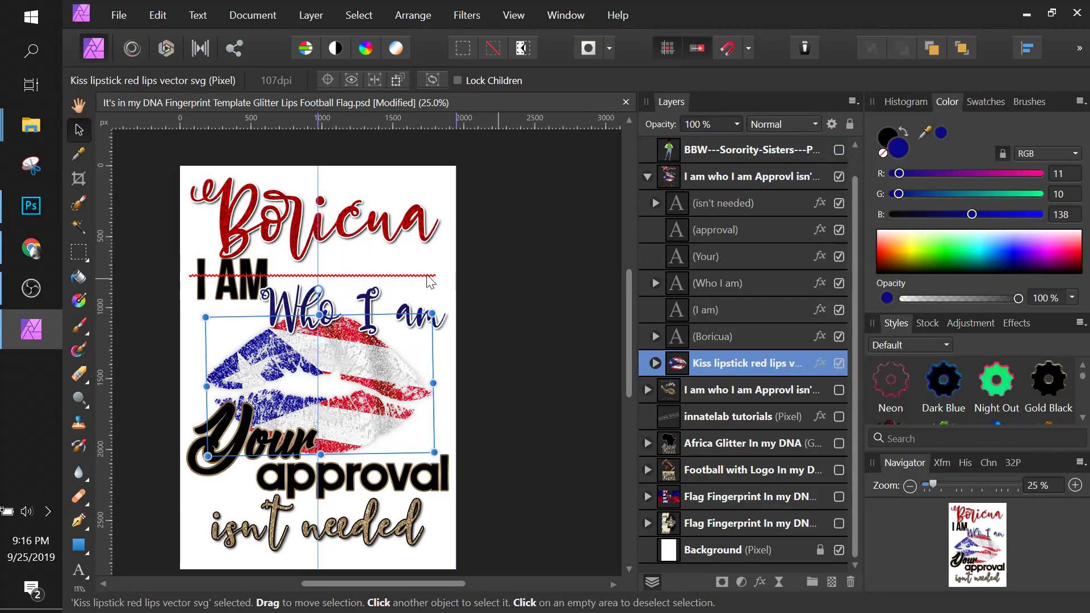
left_click(506, 288)
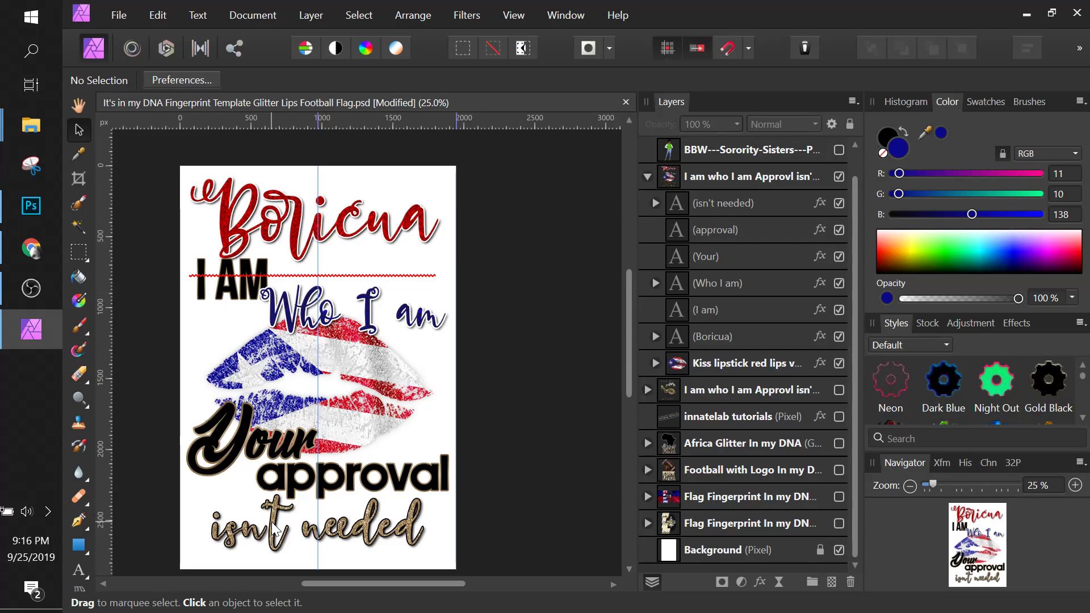
Delete the isn't needed text layer along with its gold glitter swatch
right_click(274, 541)
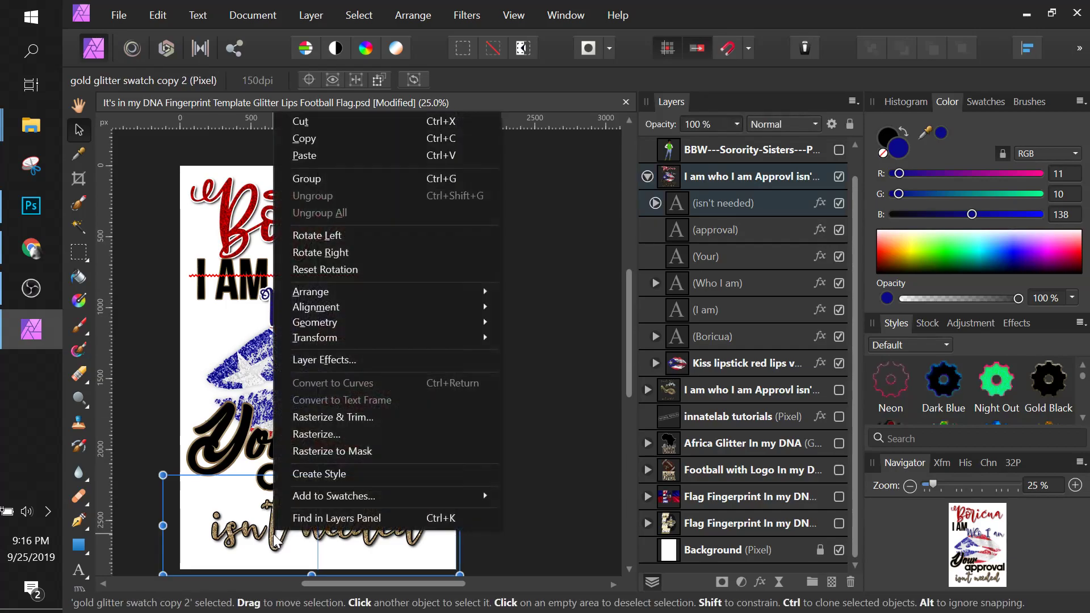
left_click(247, 547)
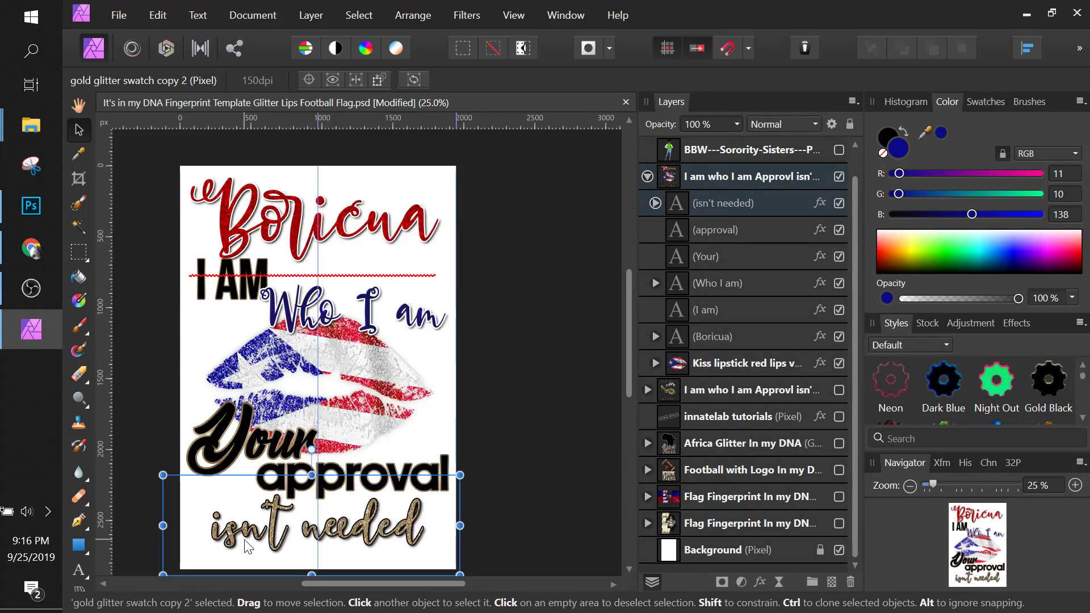
left_click(247, 547)
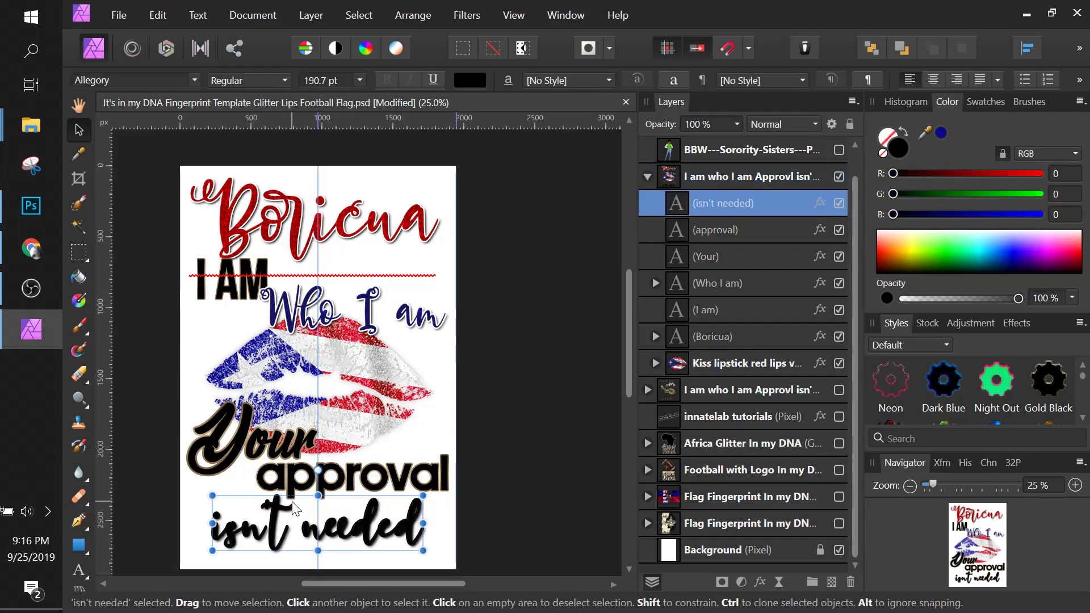
key("Delete")
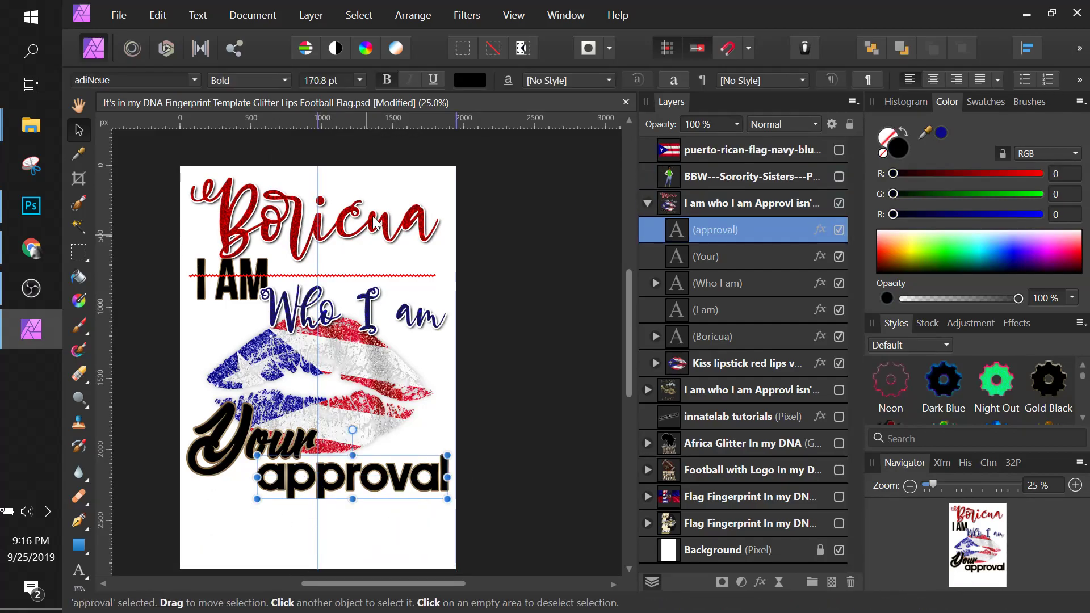
Duplicate the red Boricua text and place the copy at the foot of the page, just below approval
right_click(295, 217)
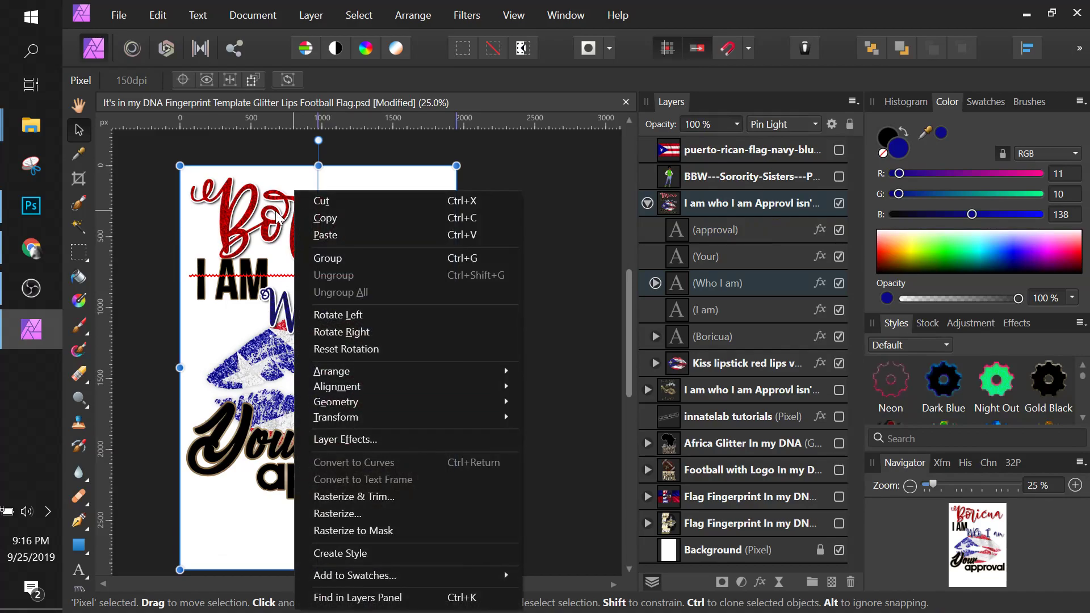
left_click(277, 222)
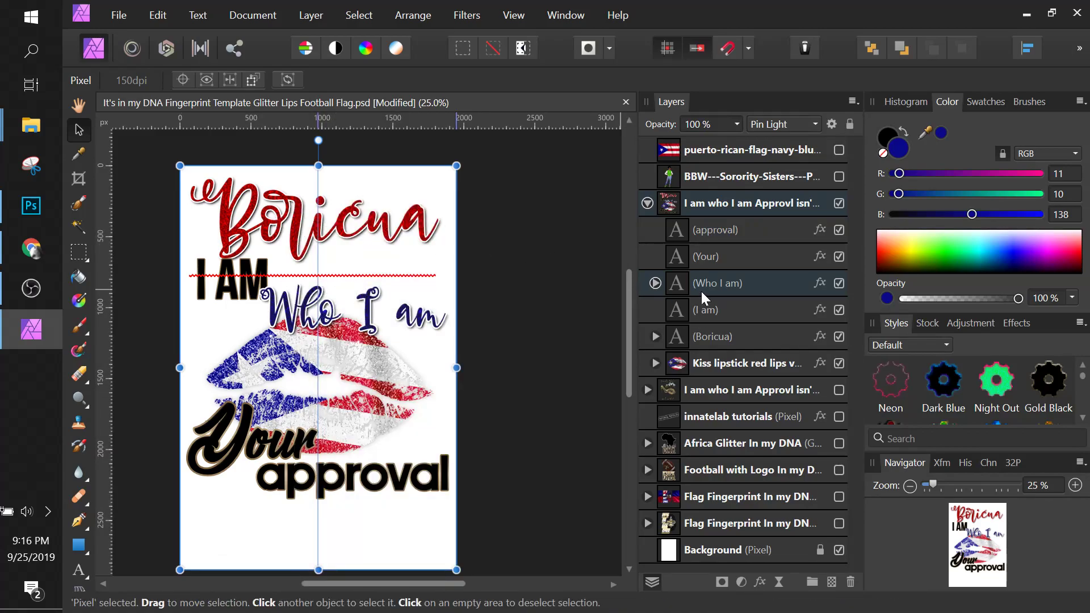
left_click(718, 336)
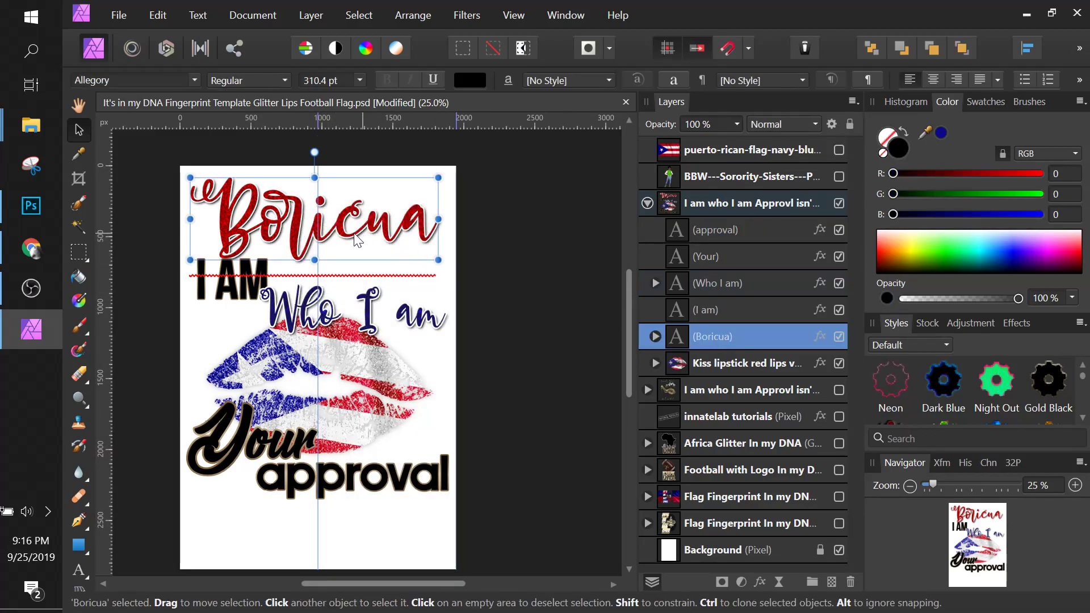
left_click_drag(339, 227, 349, 528)
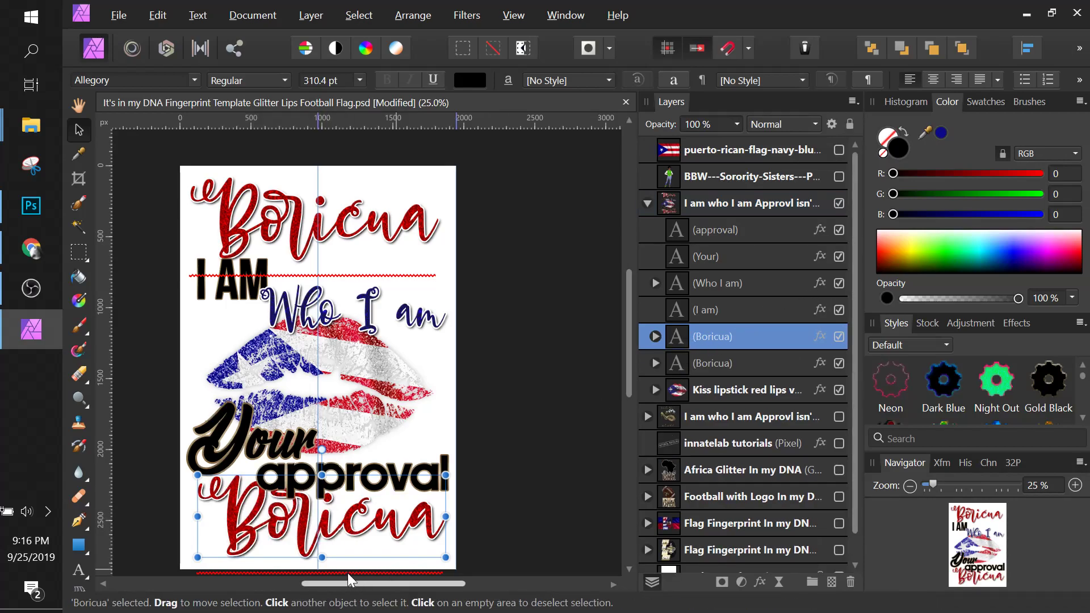
Retype the lower Boricua copy as "isn't needed" and scale the text down to 222.6 pt so it fits within the page
left_click(336, 532)
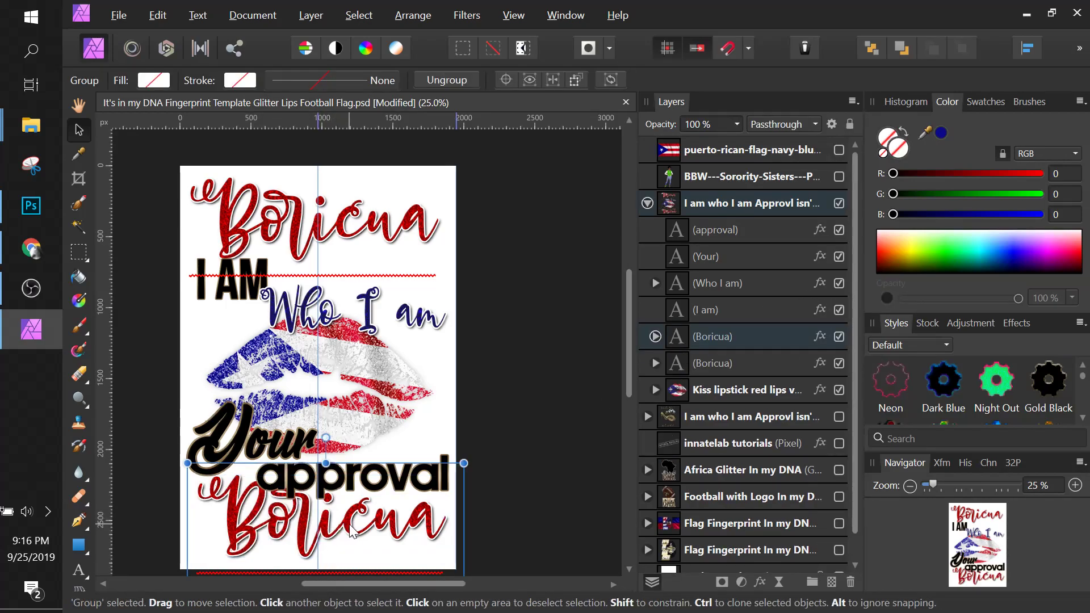
left_click(79, 569)
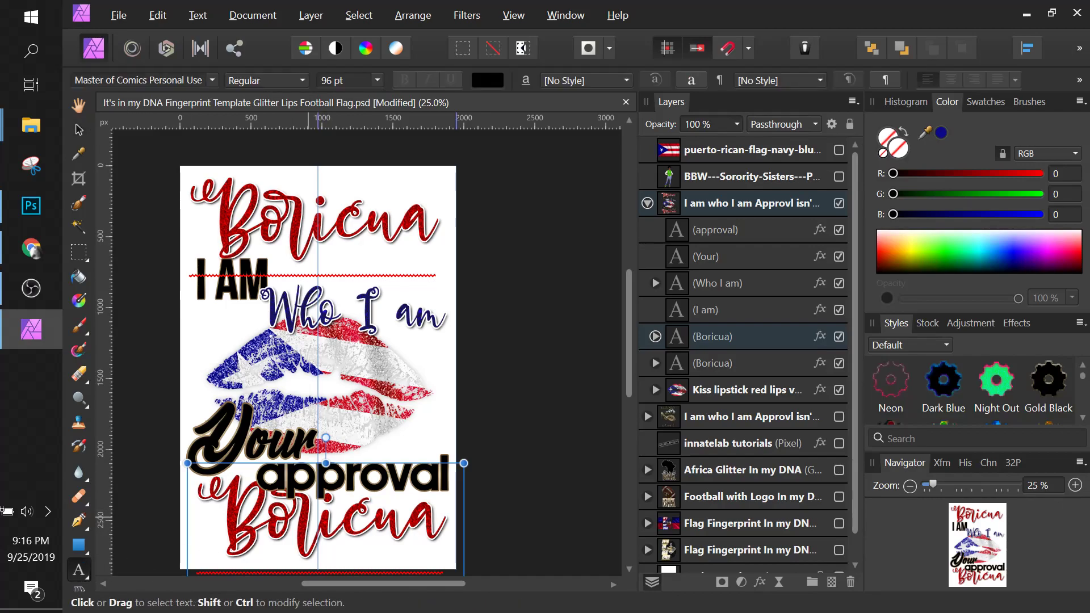
left_click(321, 514)
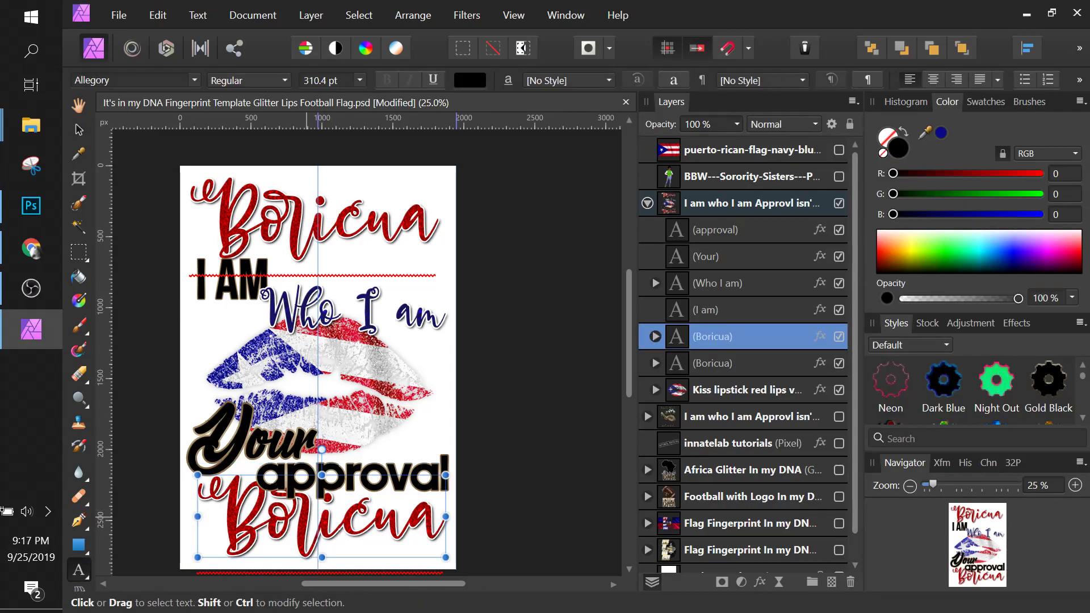
key("ctrl+a")
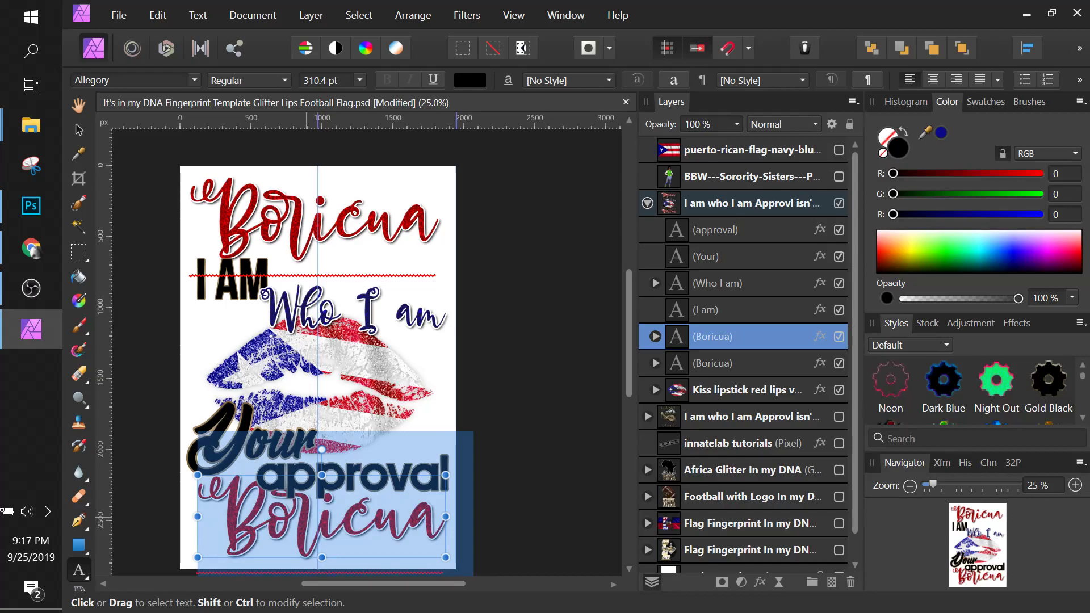
scroll(307, 517, "up", 3)
type("i")
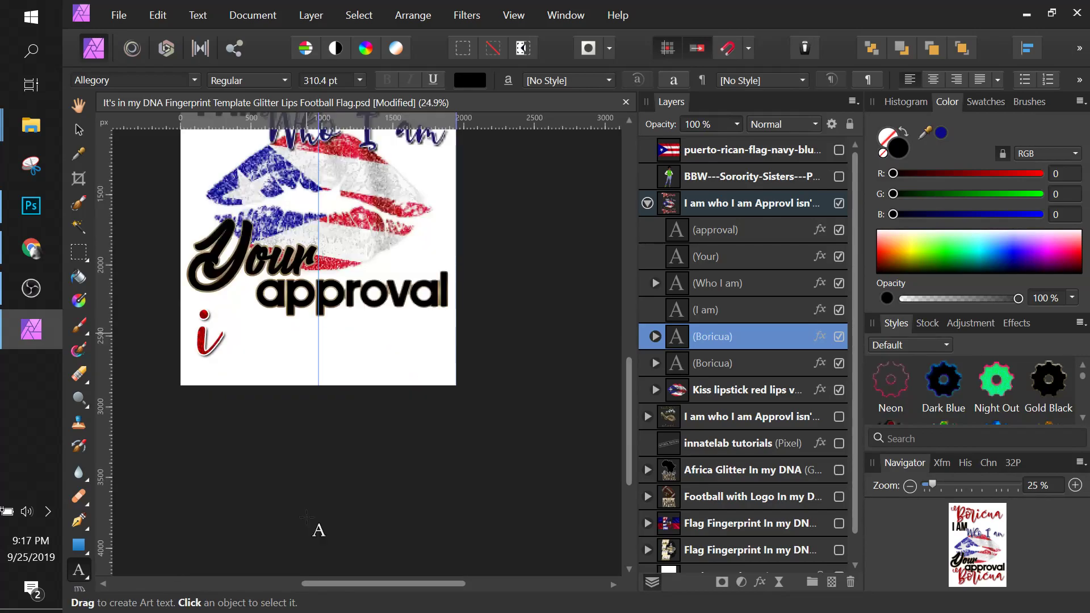
type("snt")
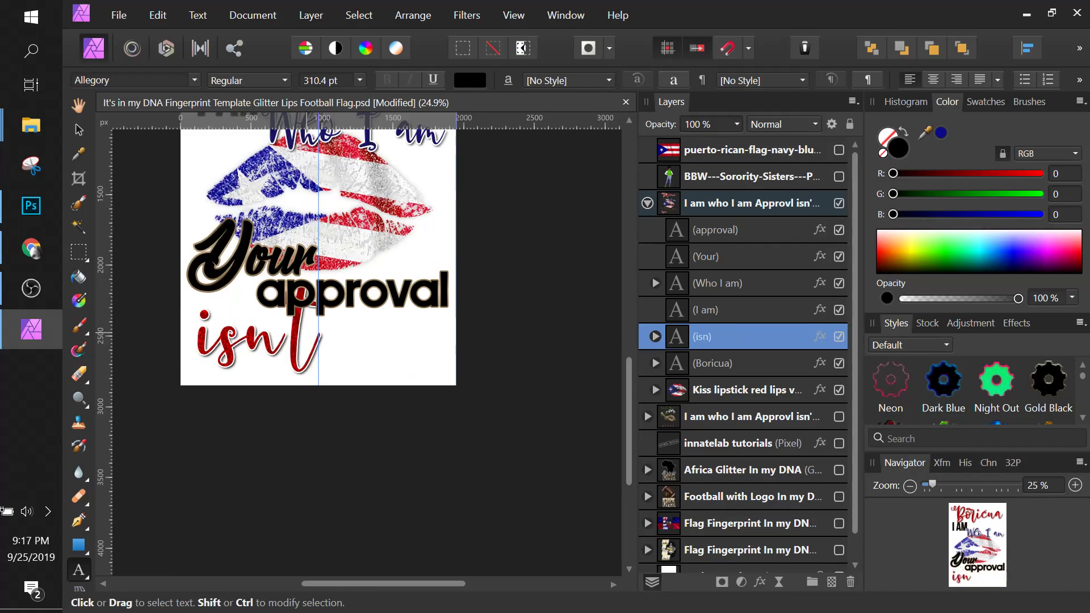
type(" need")
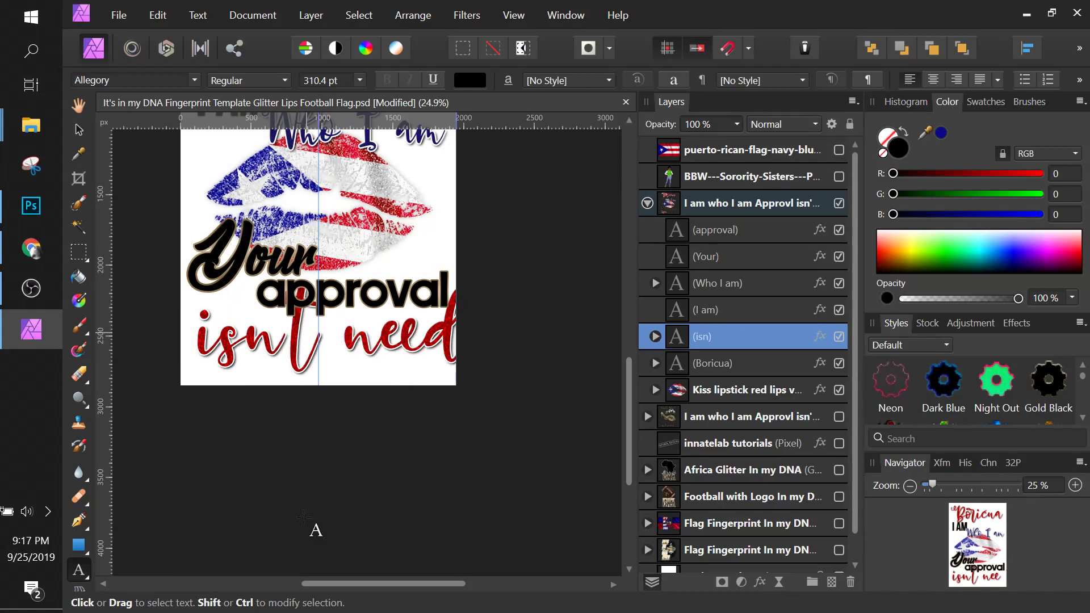
key("Escape")
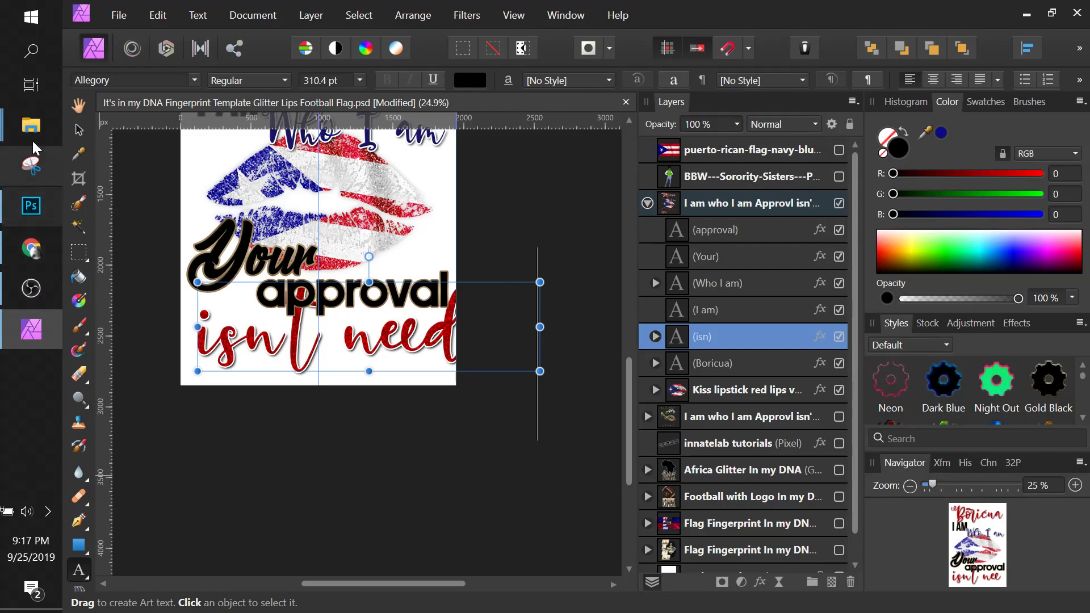
left_click(79, 129)
left_click_drag(547, 282, 445, 307)
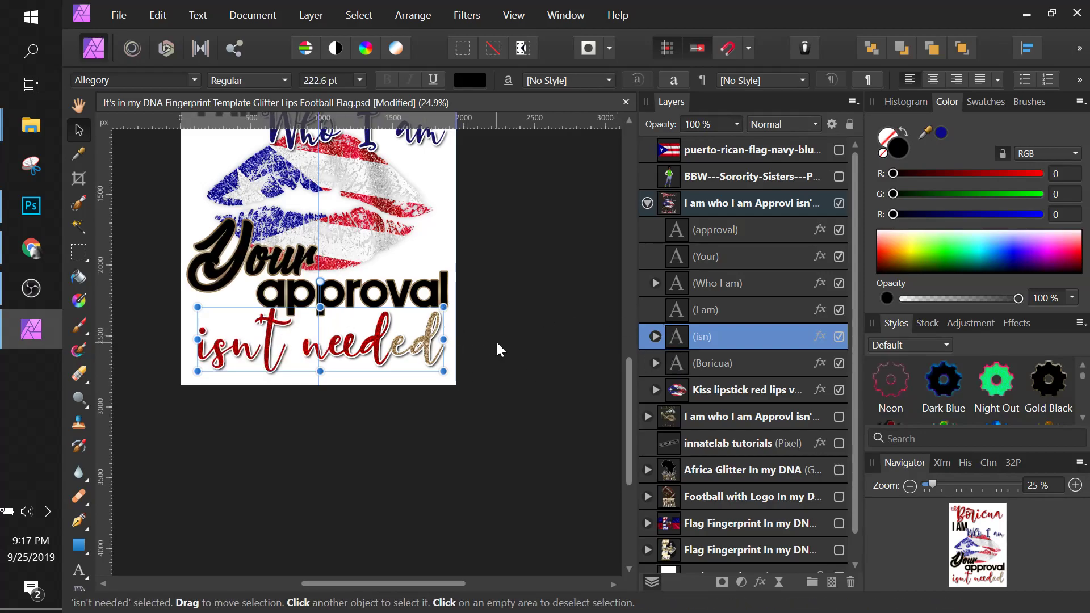
Widen the red glitter group inside the isn't needed text to cover all its letters, and shorten it to the page's bottom edge
left_click(656, 336)
left_click(692, 366)
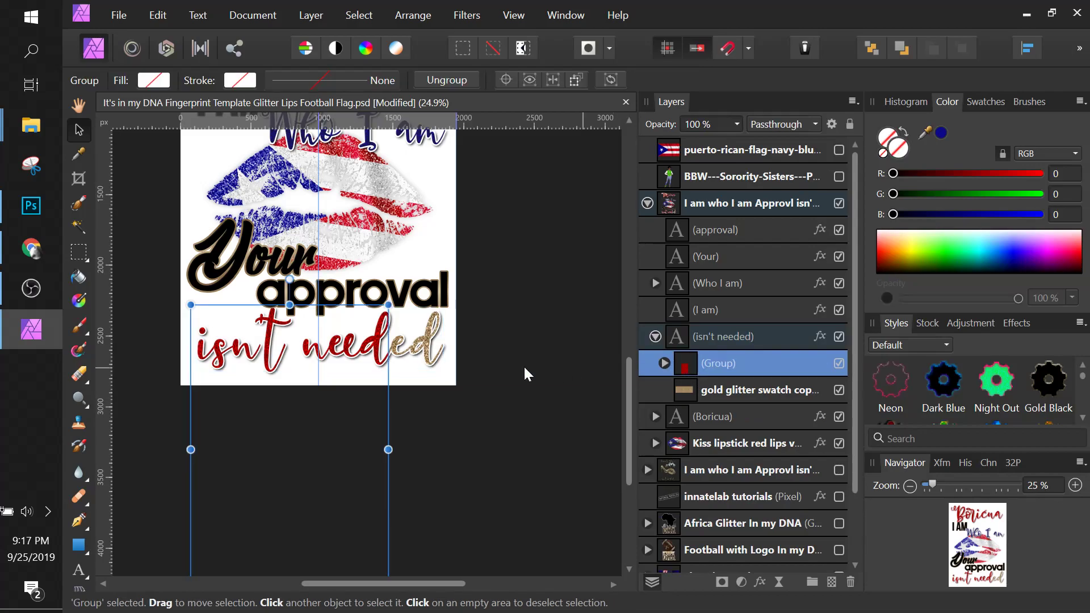
left_click_drag(389, 448, 454, 449)
scroll(329, 430, "down", 3)
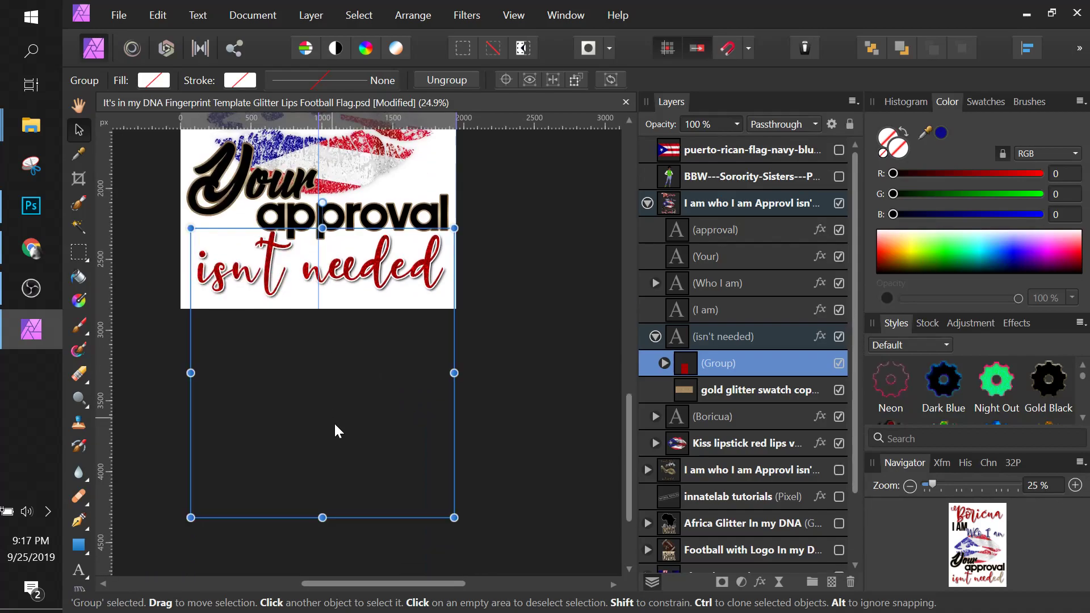
left_click_drag(322, 514, 315, 302)
scroll(316, 303, "up", 5)
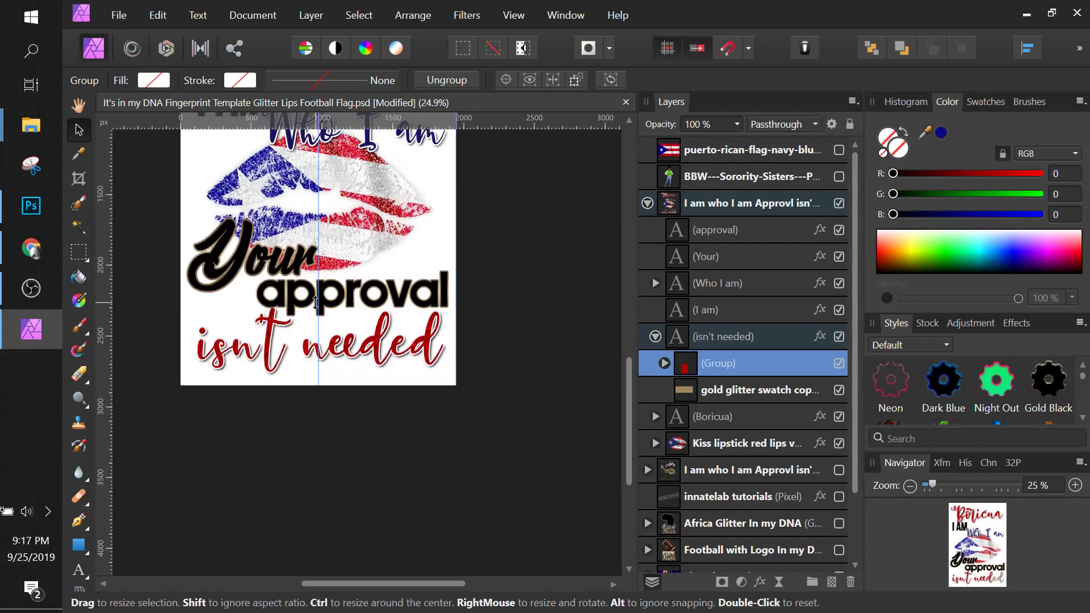
Shorten the red glitter group inside the upper Boricua text so it ends just below the lettering
left_click(732, 416)
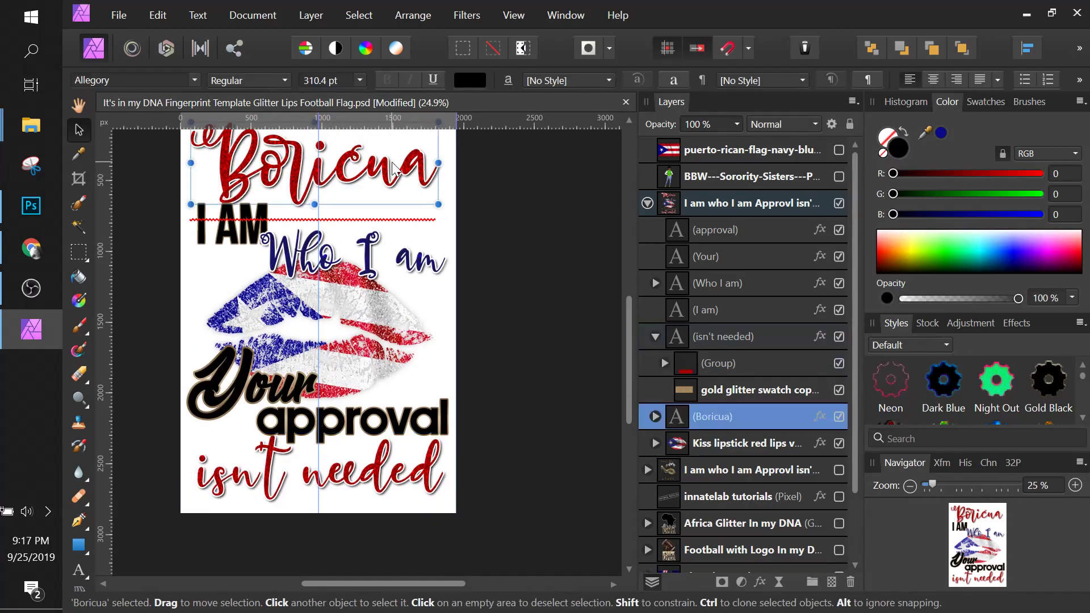
left_click(655, 416)
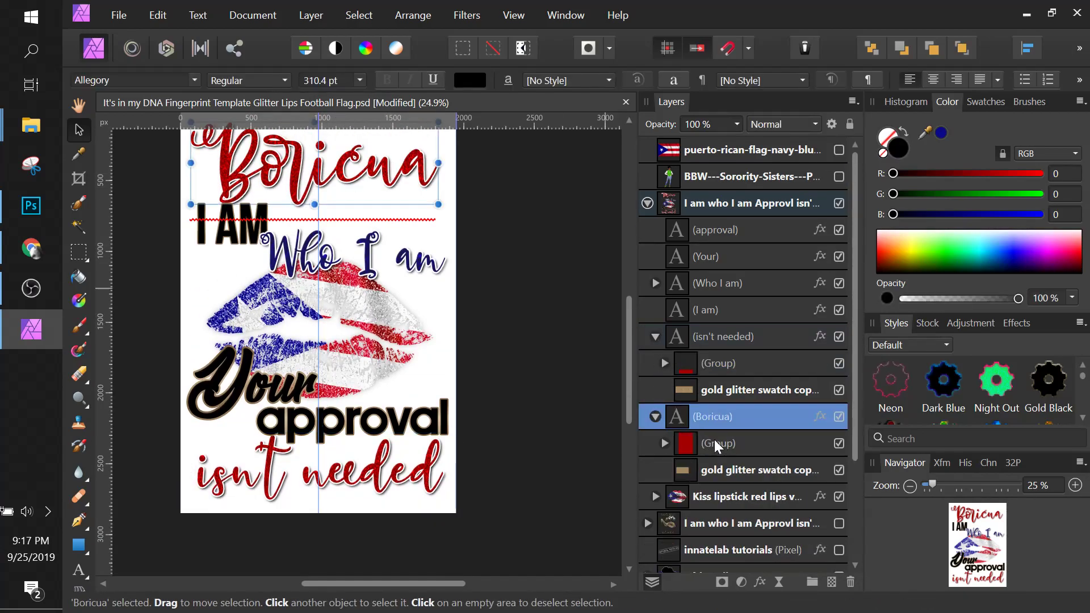
left_click(681, 444)
left_click_drag(337, 513, 339, 210)
scroll(339, 227, "up", 2)
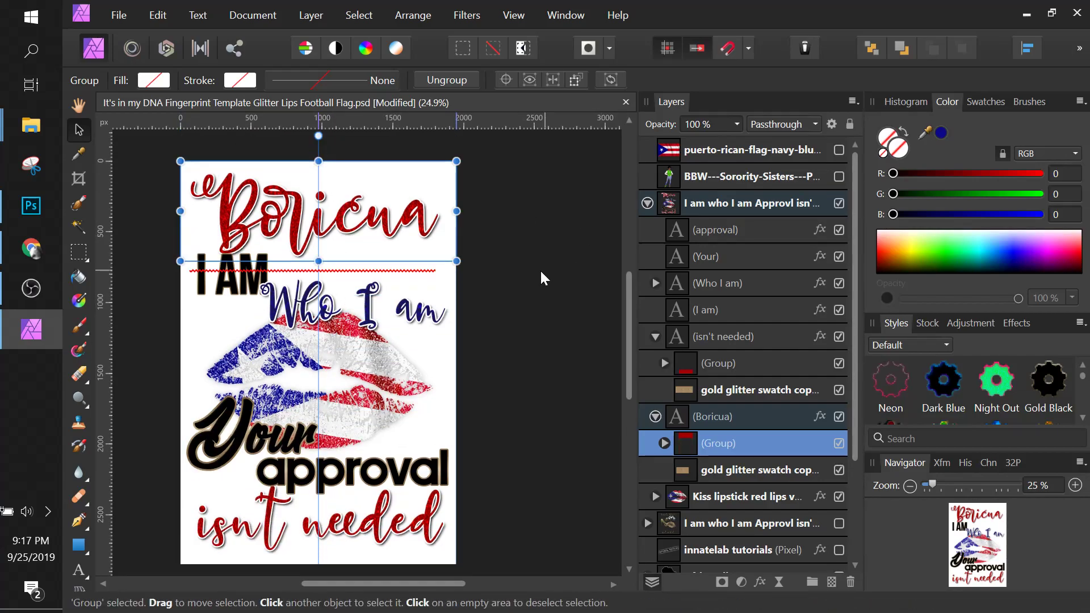
left_click(540, 272)
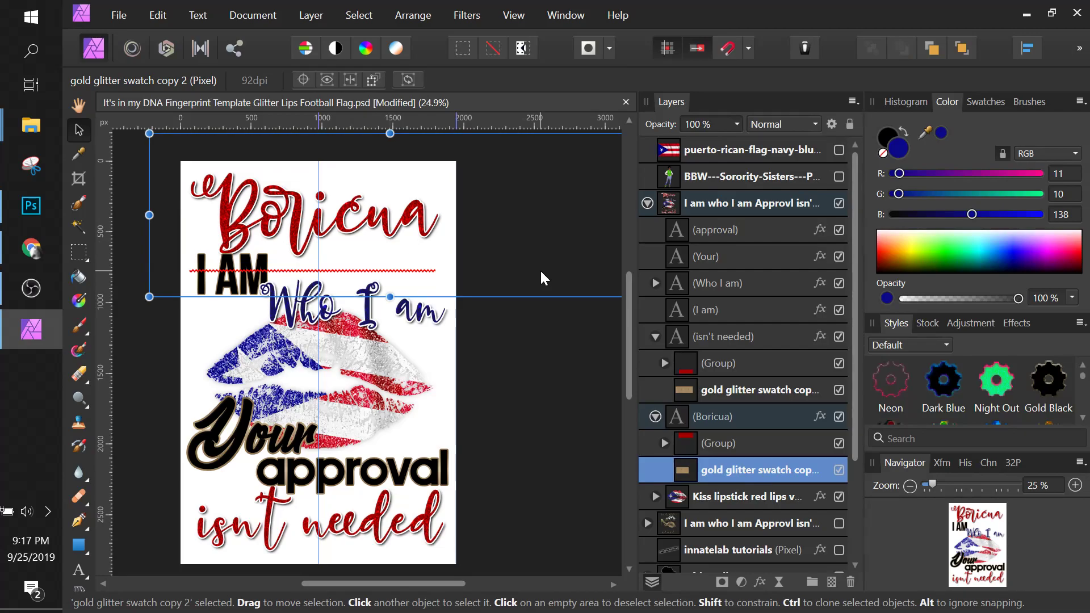
Select the I am text layer and open its Outline effect settings, keeping the Linear gradient type
left_click(228, 276)
left_click(218, 315)
left_click(237, 291)
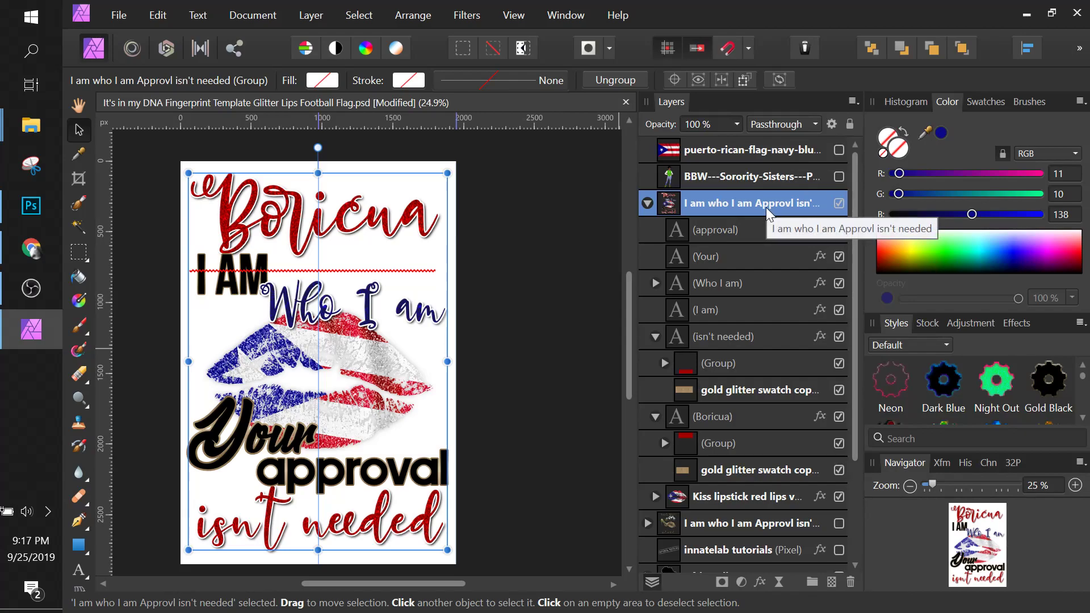
left_click(741, 227)
left_click(751, 312)
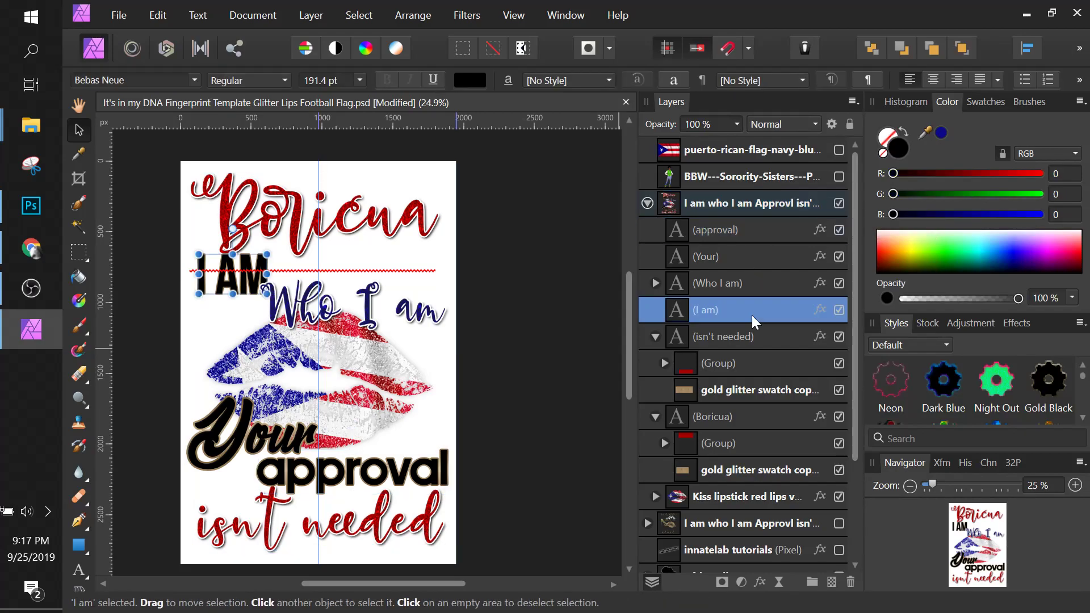
left_click(819, 310)
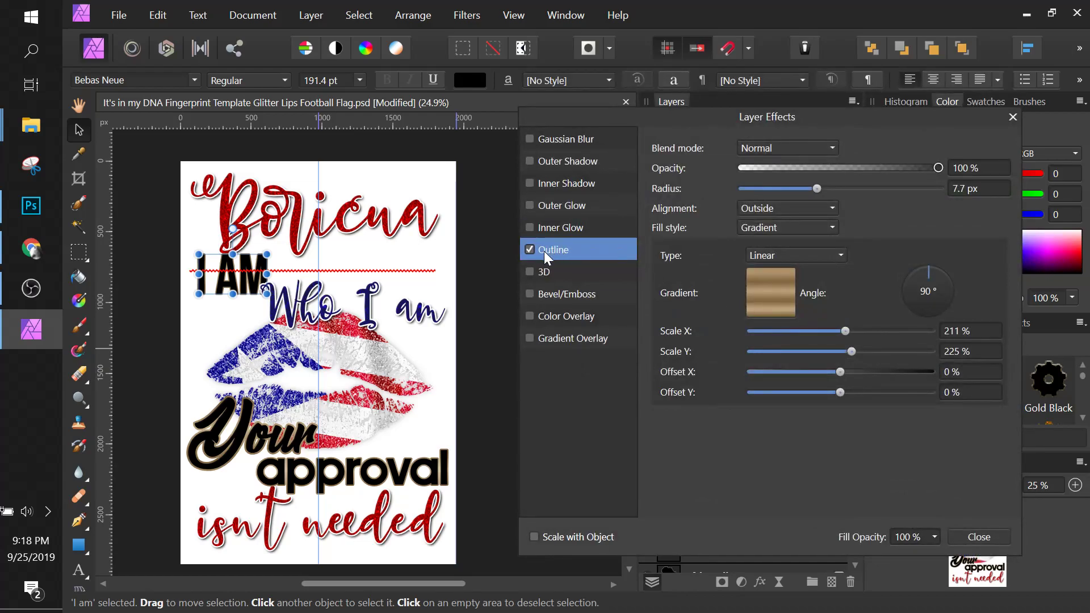
left_click(764, 257)
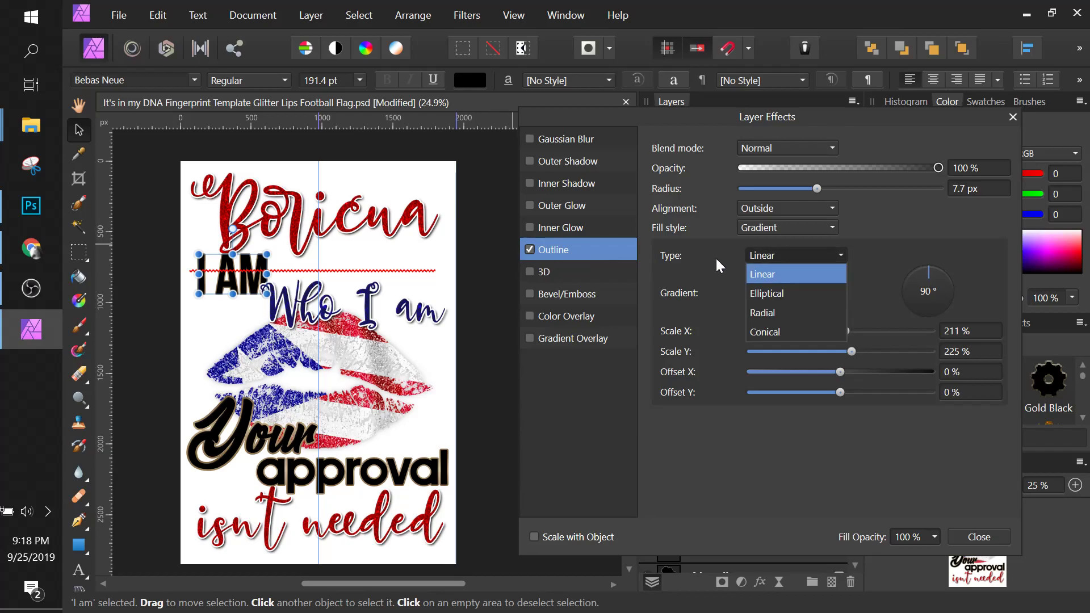
left_click(775, 274)
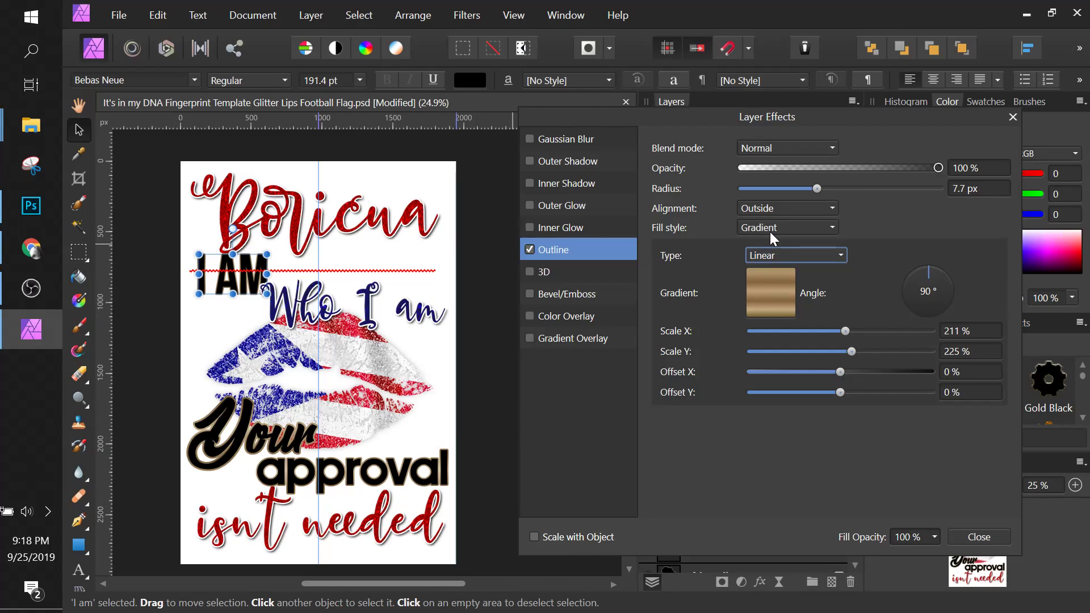
Change the I am outline to a solid color using the blue sampled from the flag lips
left_click(769, 231)
left_click(769, 247)
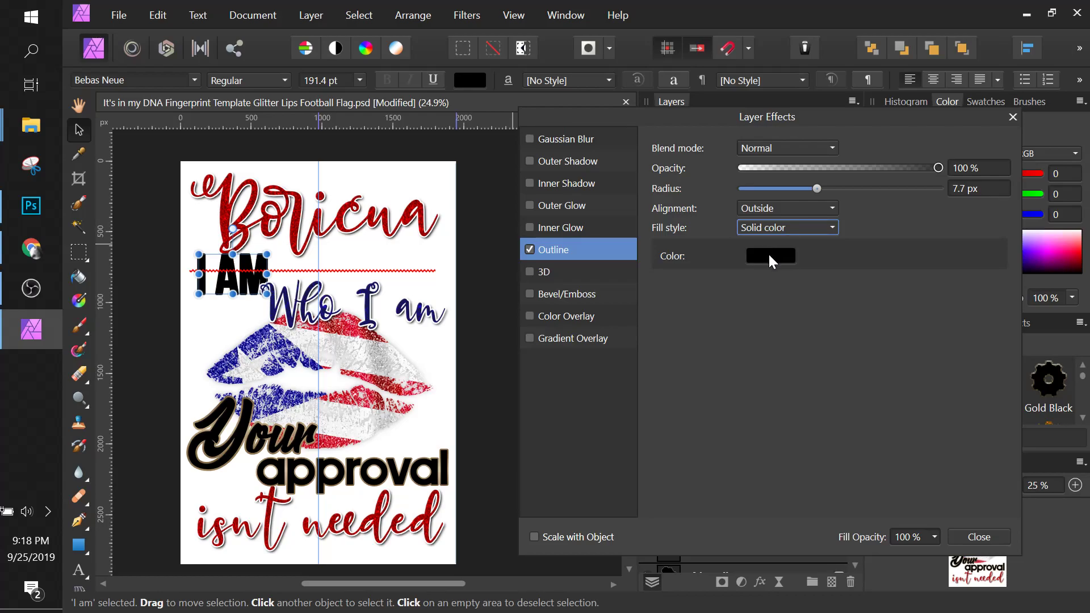
left_click(769, 258)
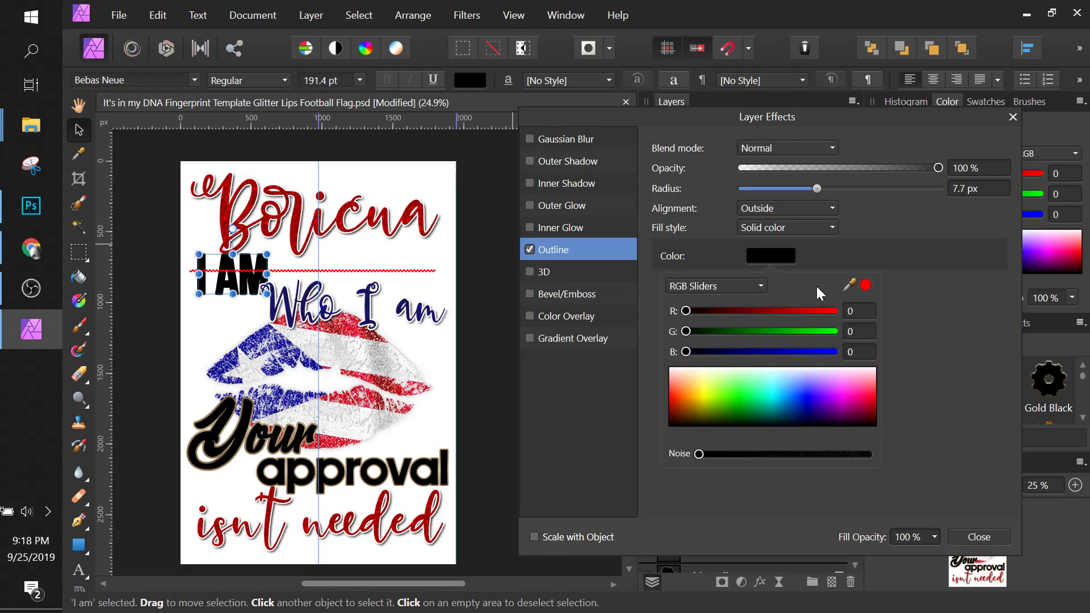
left_click_drag(848, 285, 270, 339)
left_click(865, 285)
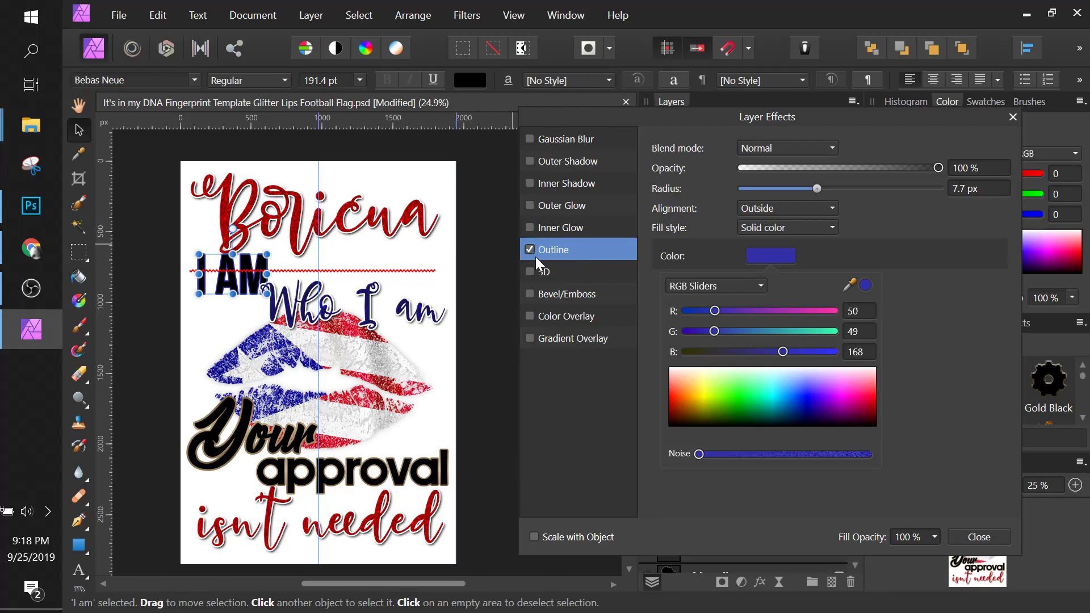
Add a near-white color overlay (RGB 255, 240, 240) to the I am text and widen its outline radius to 17.4 px
left_click(570, 316)
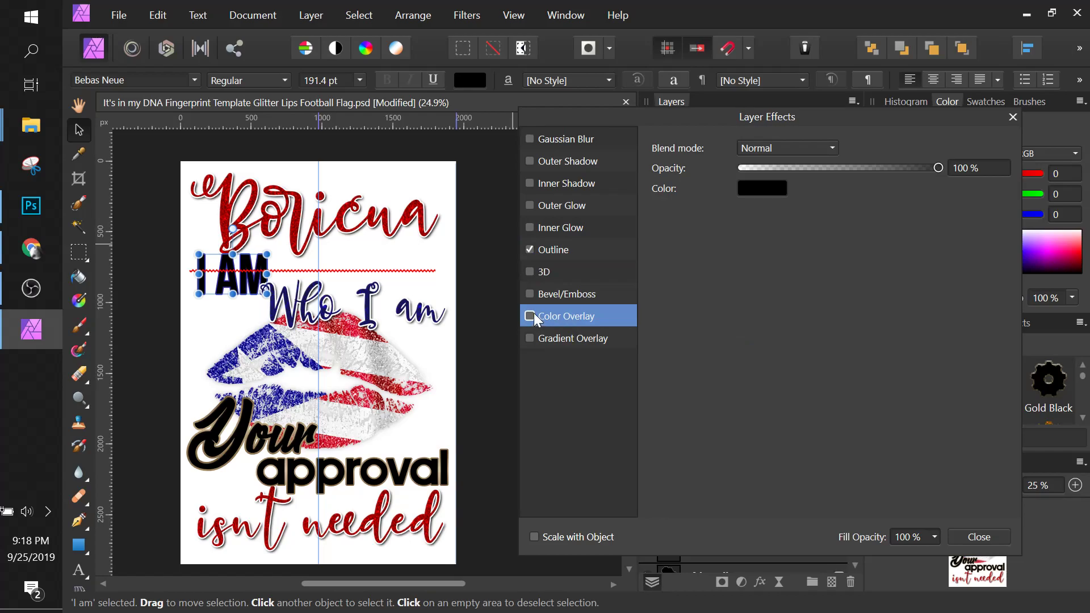
left_click(757, 186)
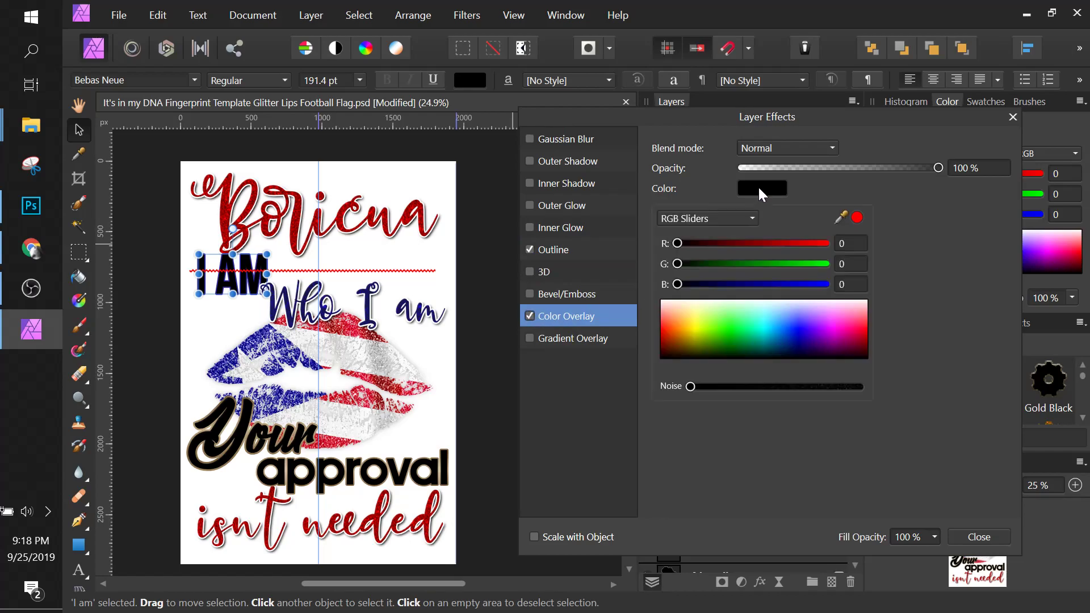
left_click(720, 303)
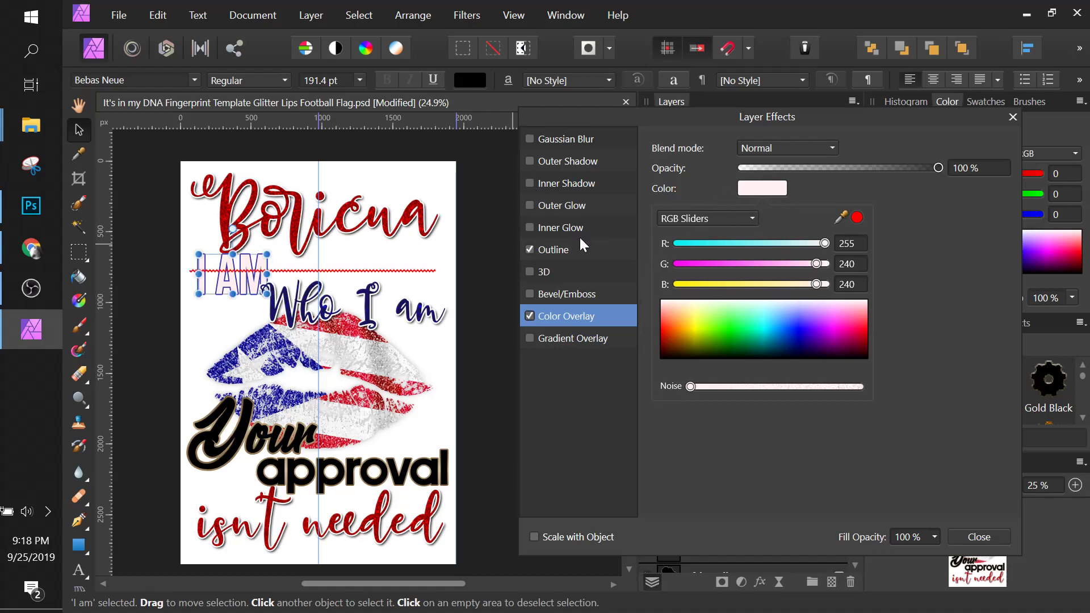
left_click(562, 248)
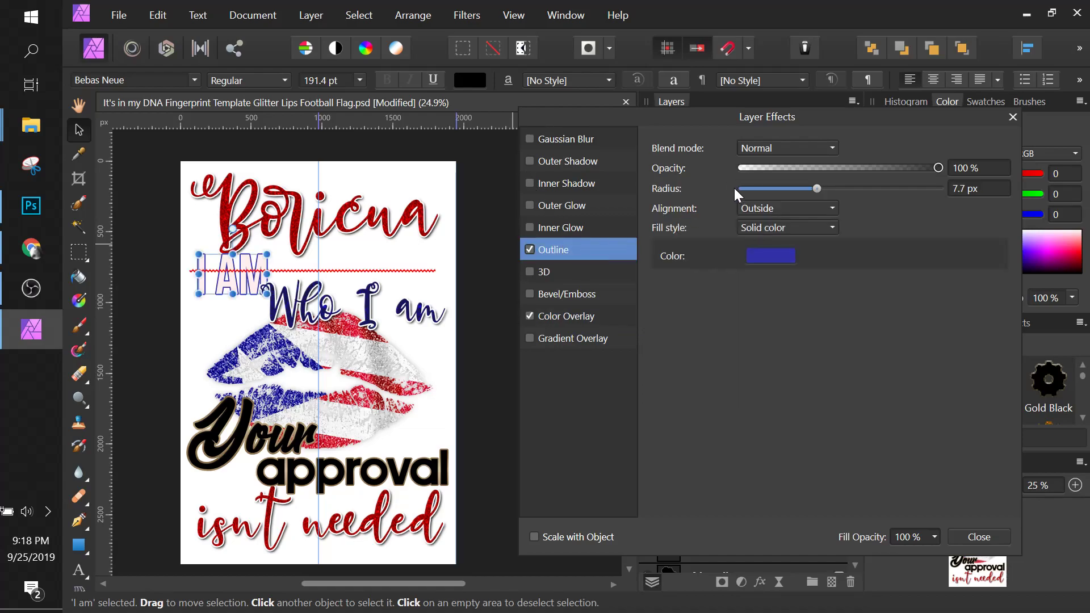
left_click_drag(816, 187, 843, 188)
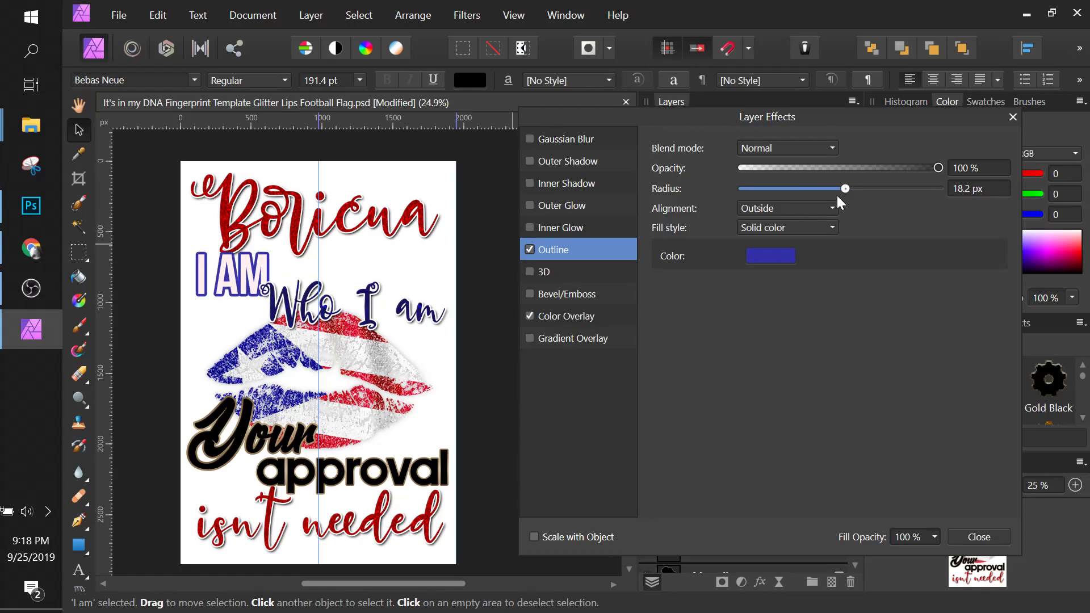
Try Center alignment for the I am outline and return it to Outside
left_click(810, 209)
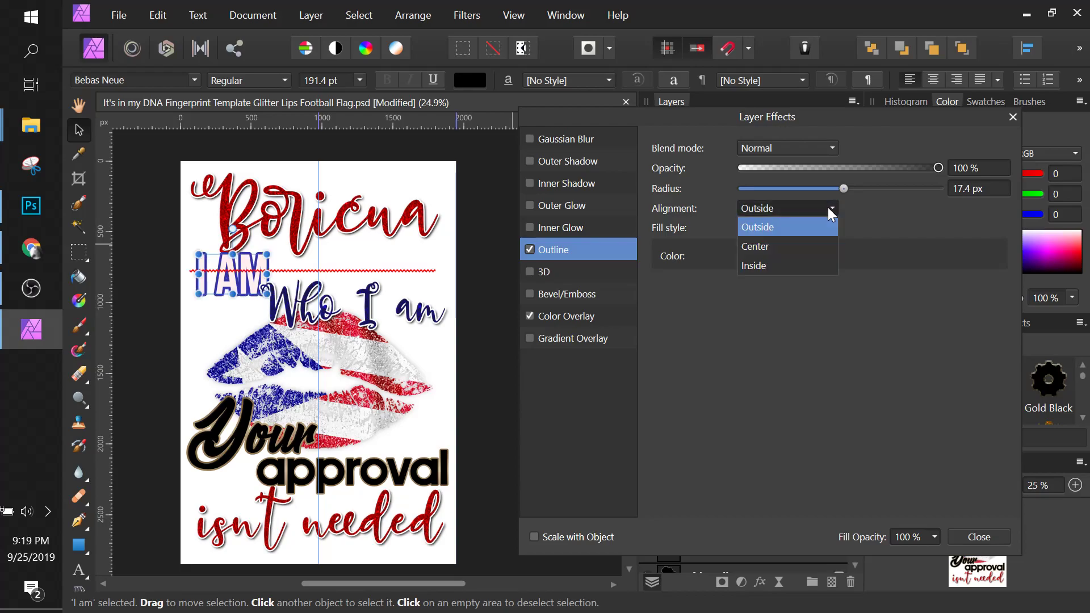
left_click(785, 251)
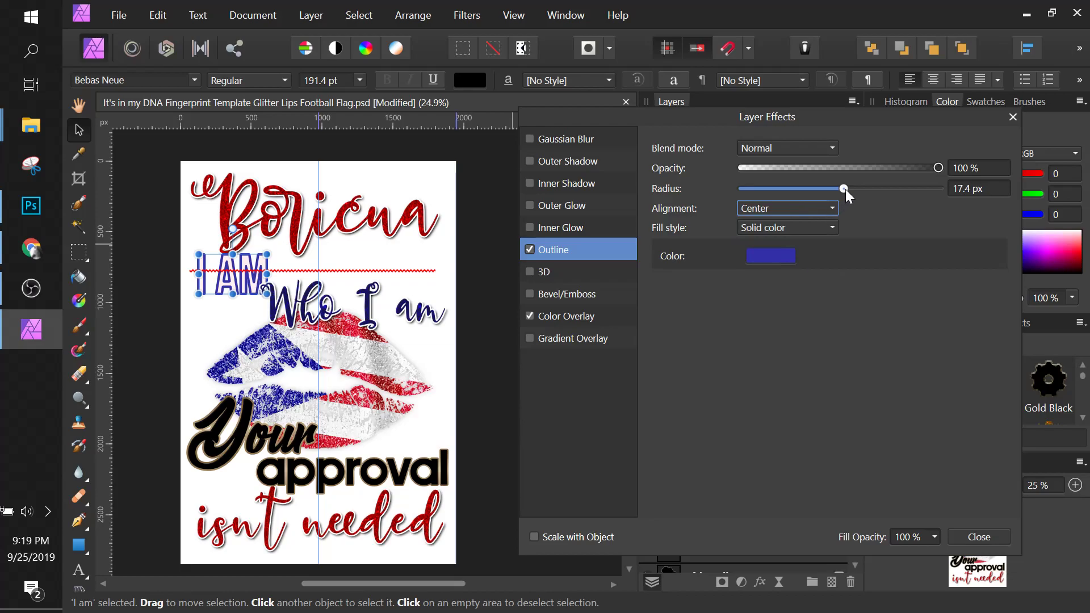
left_click(819, 211)
left_click(803, 230)
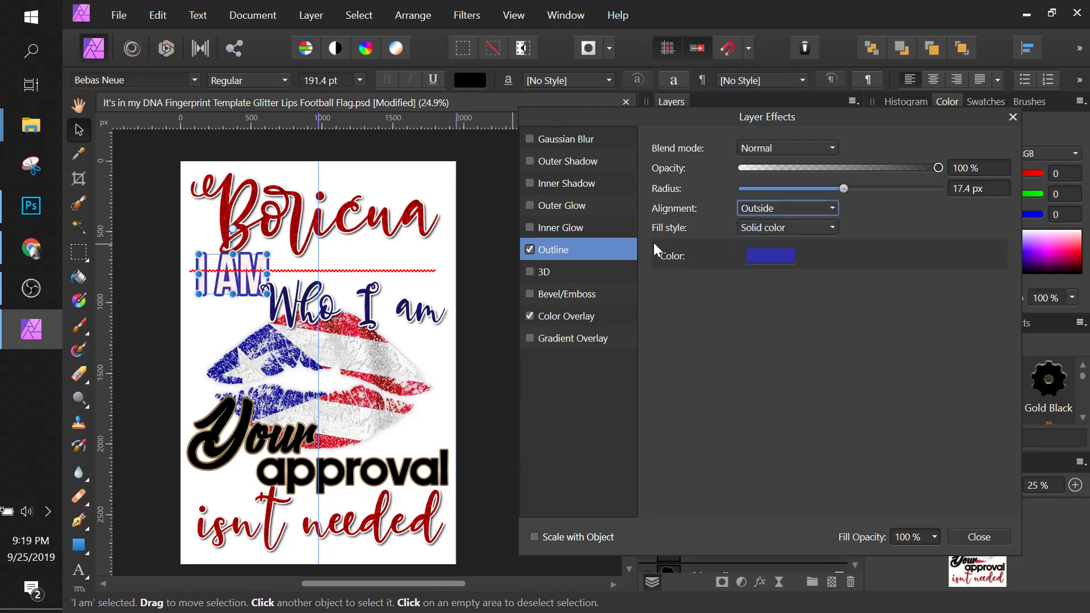
Switch the I am outline back to a gradient fill and recolor its first stop with the navy (RGB 22, 20, 55) sampled from Who I am
left_click(760, 229)
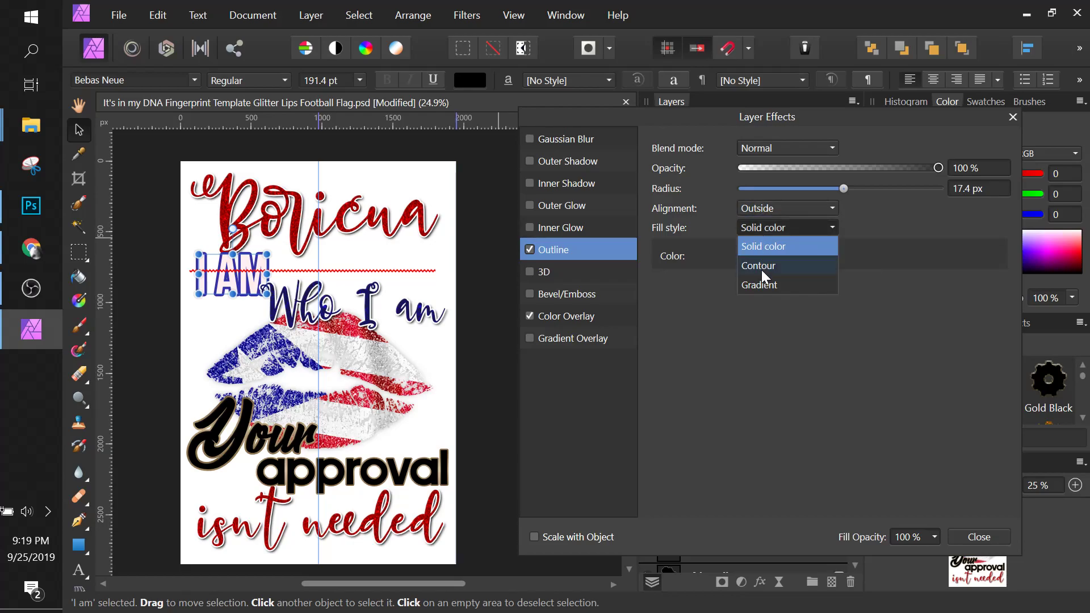
left_click(761, 285)
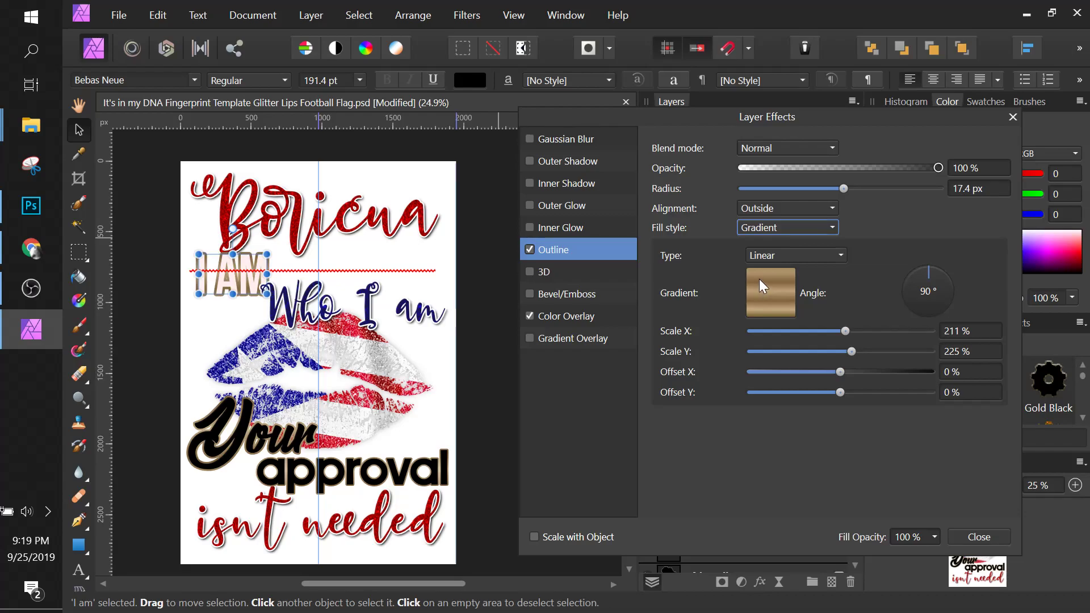
left_click(768, 285)
left_click(646, 359)
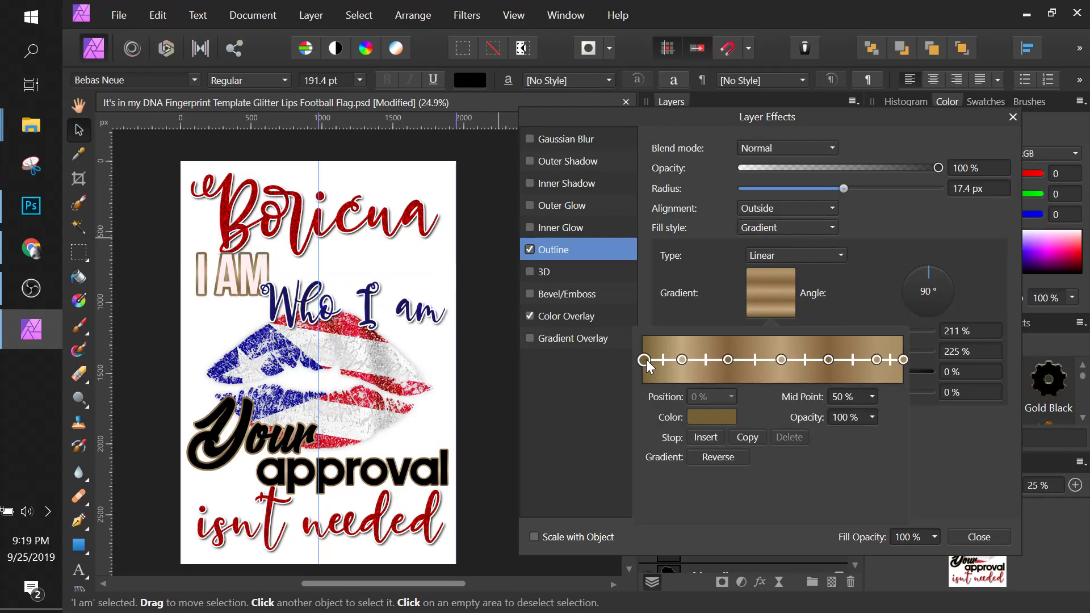
left_click(711, 417)
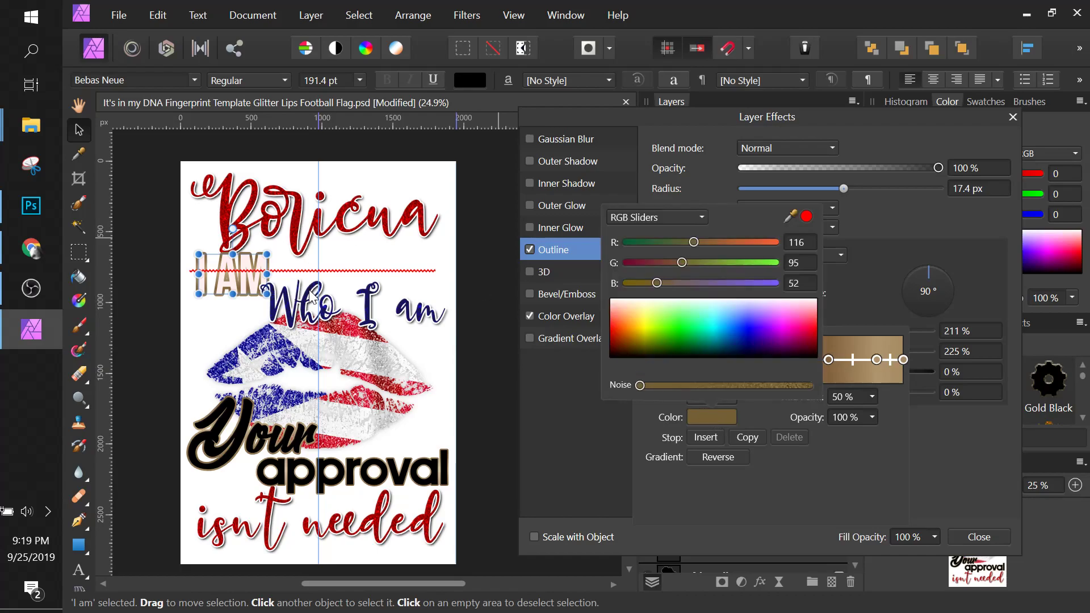
left_click_drag(789, 218, 294, 305)
left_click(805, 216)
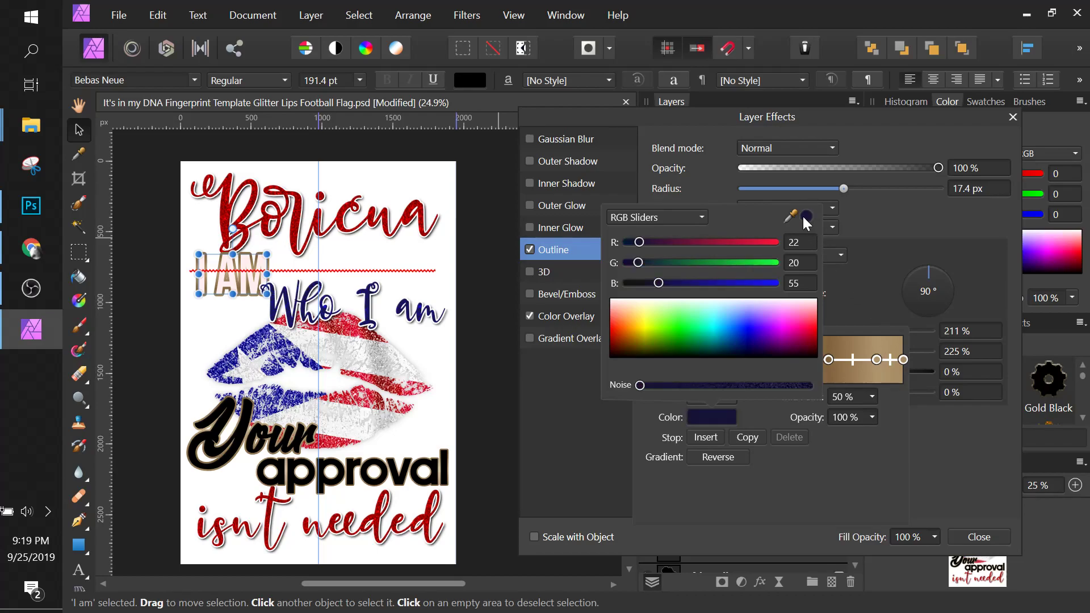
left_click(863, 308)
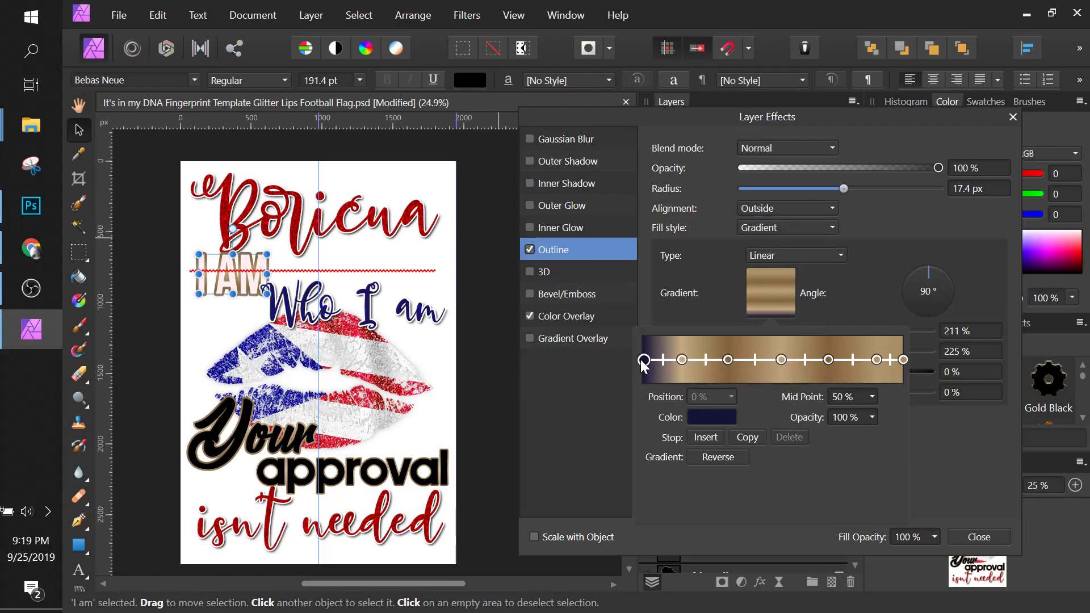
Duplicate the navy stop in the I am outline gradient to place navy stops at 41% and 100%
left_click(744, 437)
left_click_drag(664, 361, 911, 363)
left_click(747, 437)
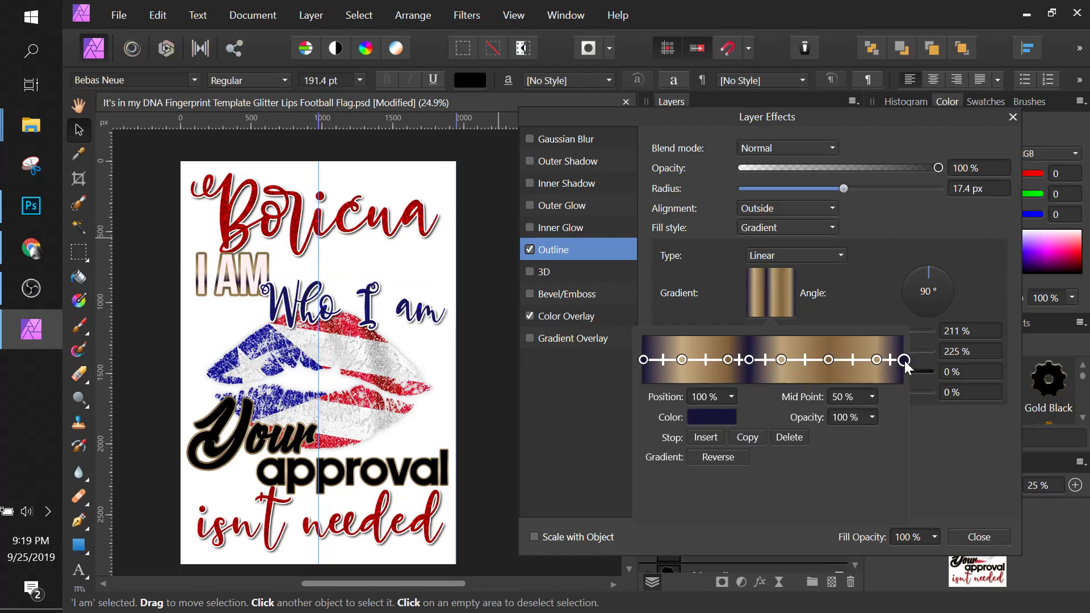
Delete all remaining gold stops from the I am outline gradient and move the middle navy stop to 53%
left_click(877, 360)
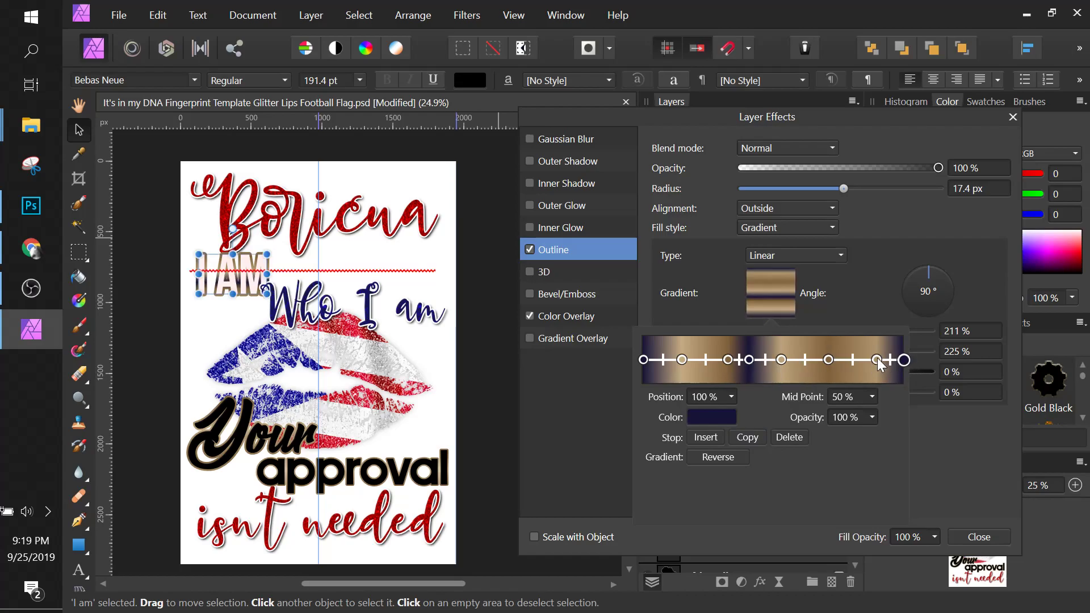
left_click(786, 437)
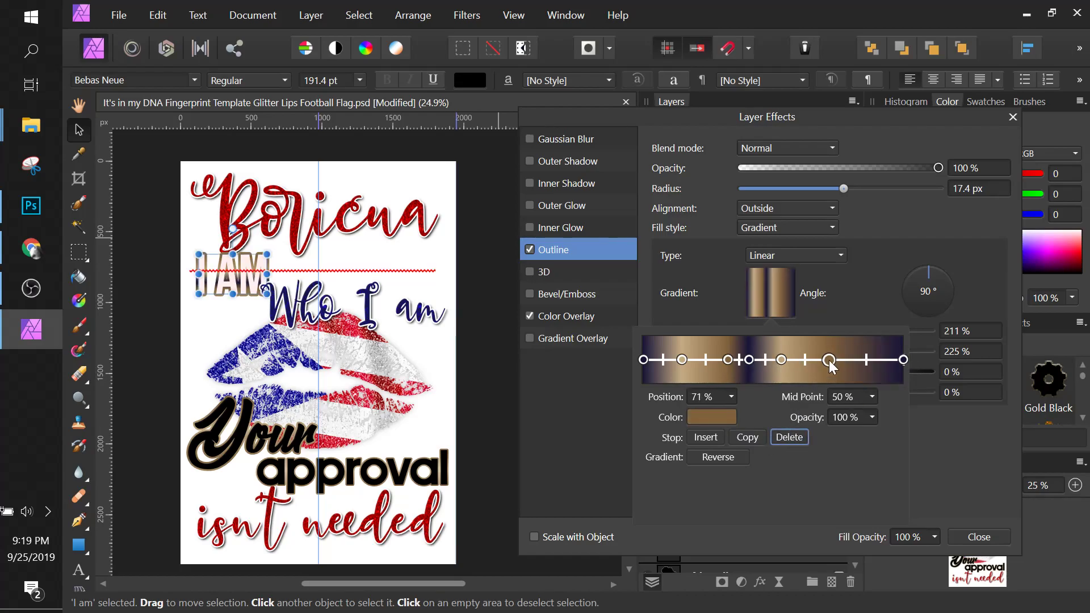
left_click(786, 437)
left_click(786, 435)
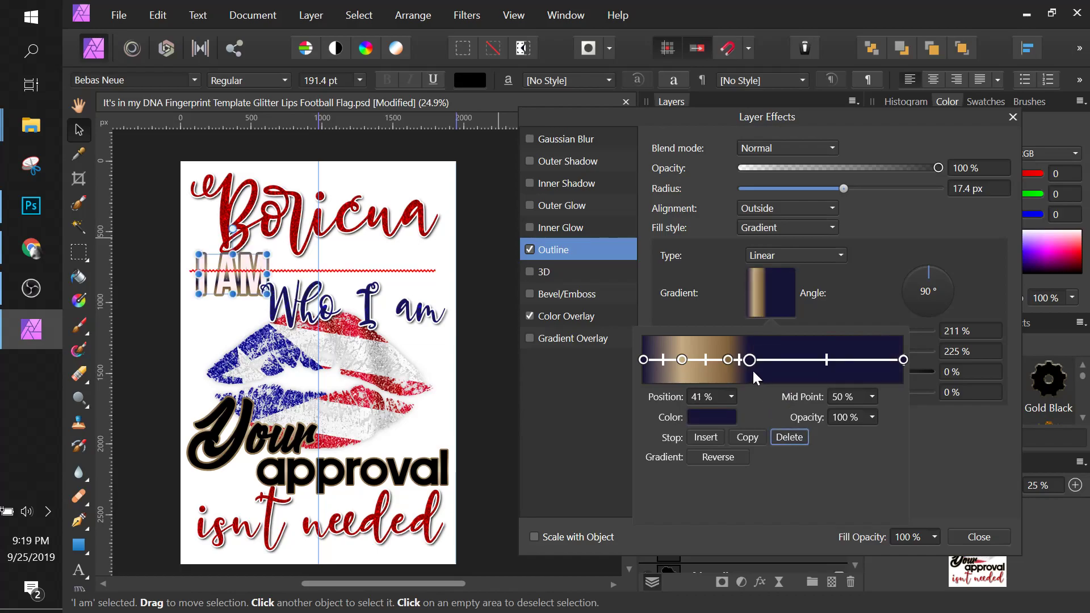
left_click(727, 359)
left_click(787, 437)
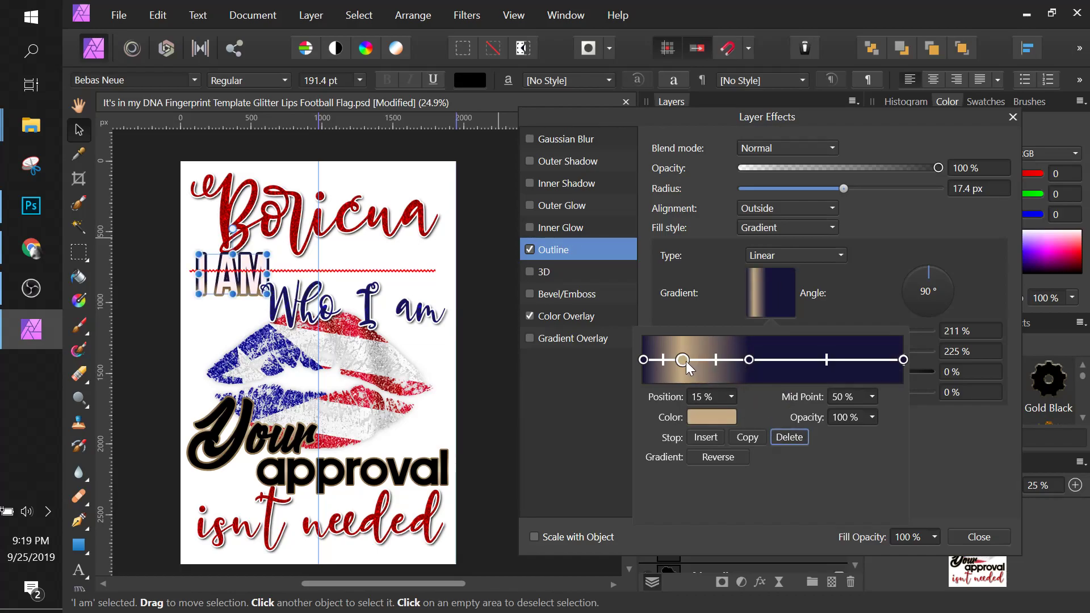
left_click(786, 436)
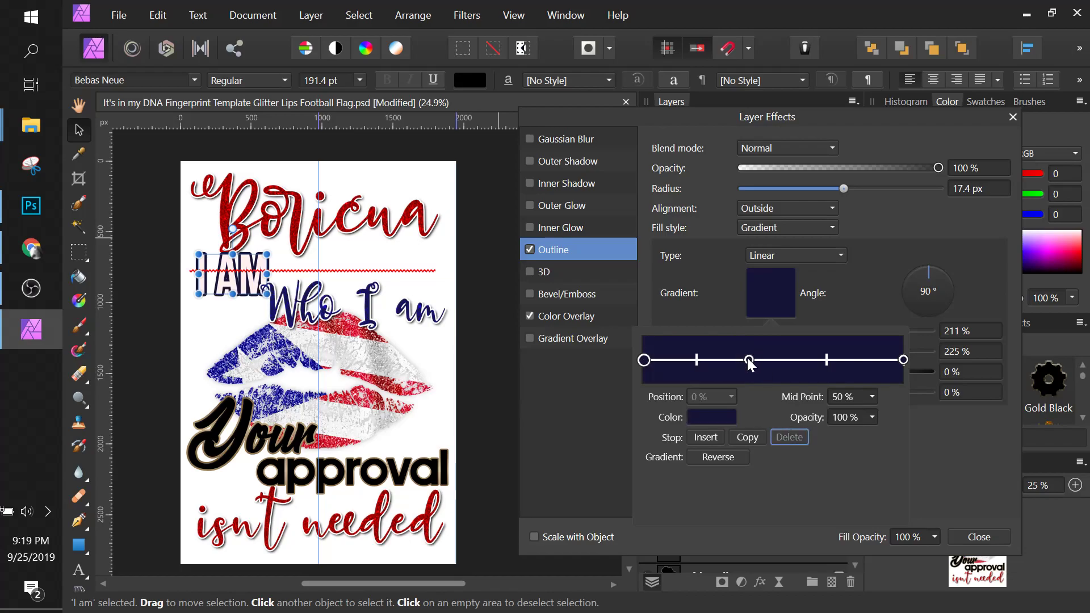
left_click_drag(746, 358, 782, 359)
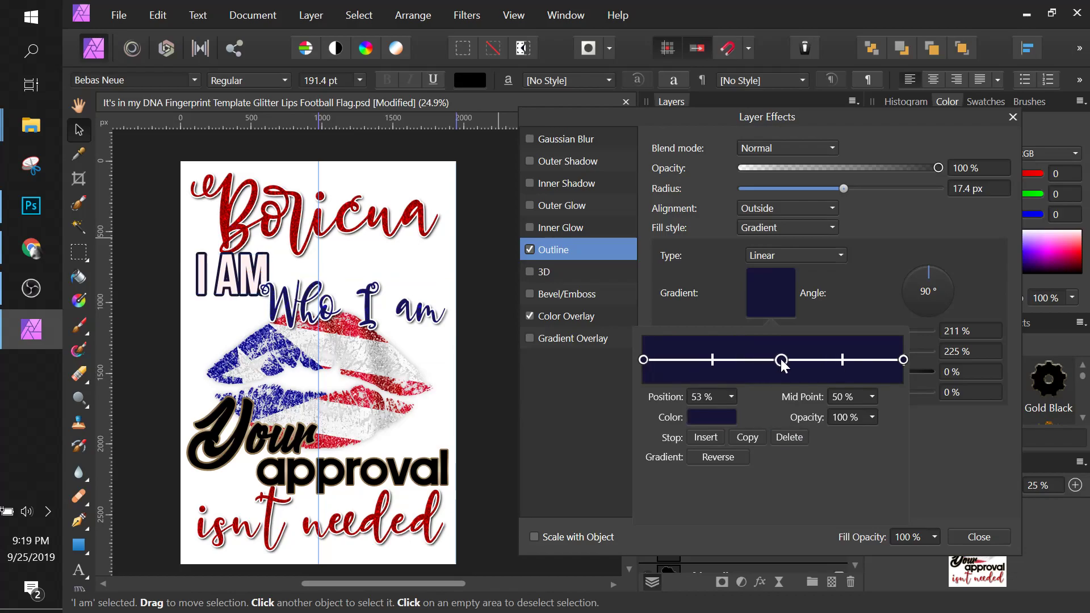
Add a stop at 18% to the outline gradient, colored with the blue (RGB 4, 4, 132) sampled from the flag lips
left_click(689, 359)
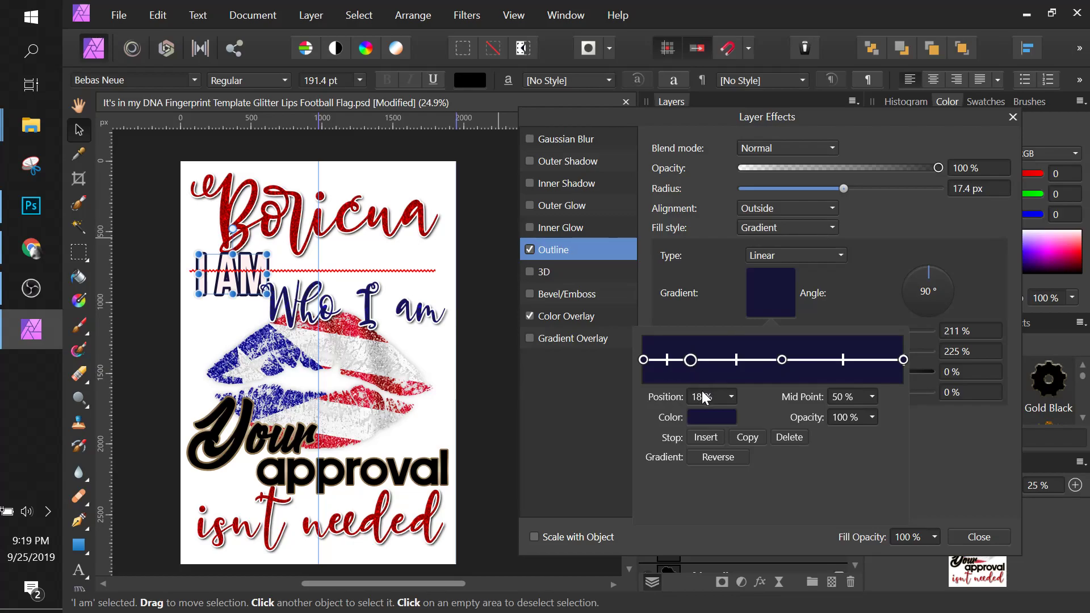
left_click(716, 417)
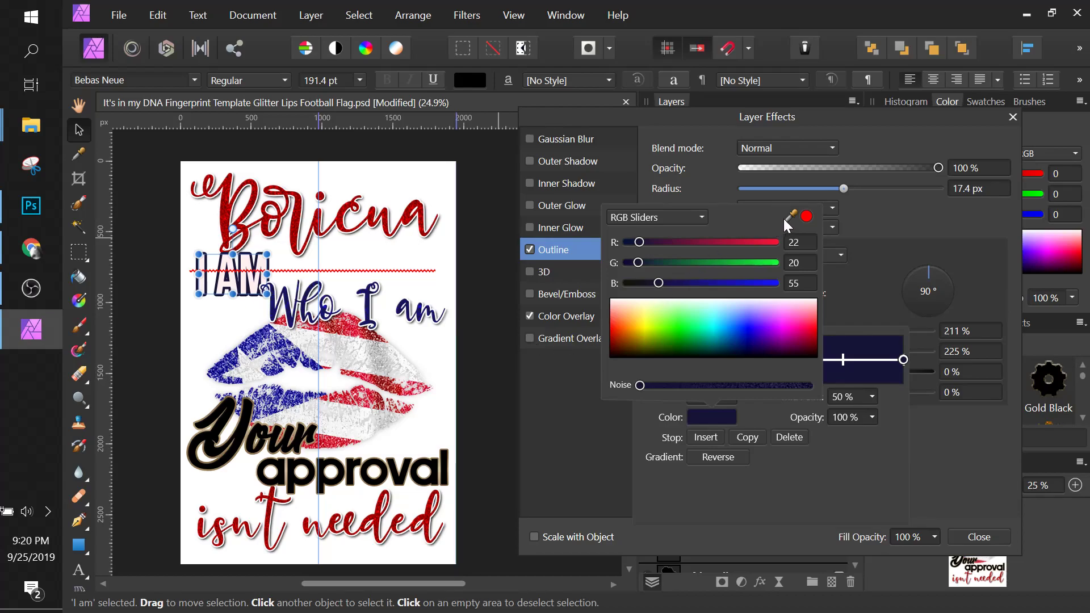
left_click_drag(786, 217, 228, 381)
left_click(806, 216)
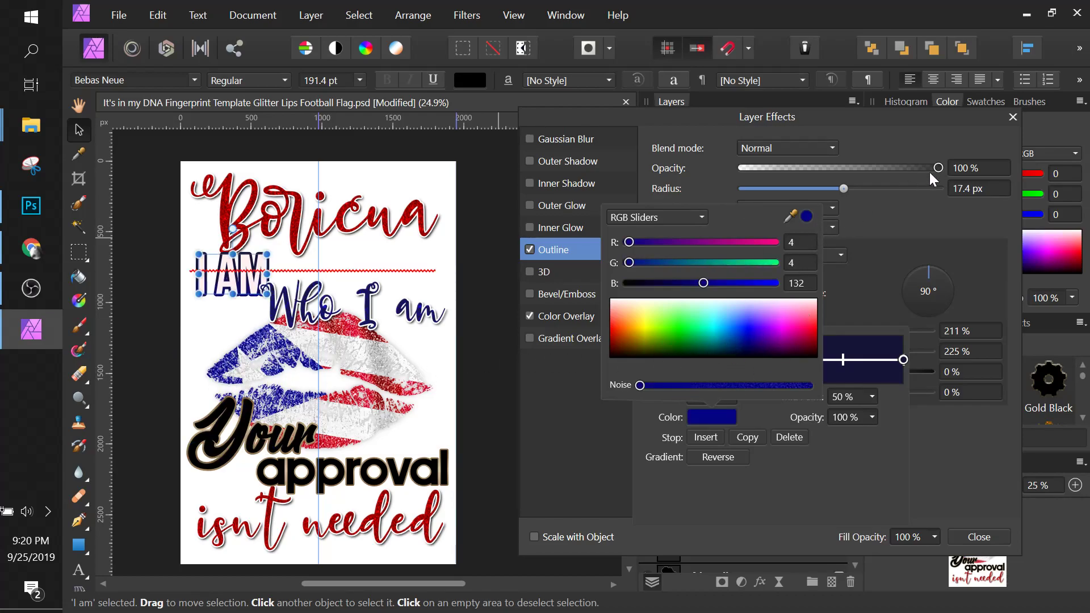
left_click(872, 277)
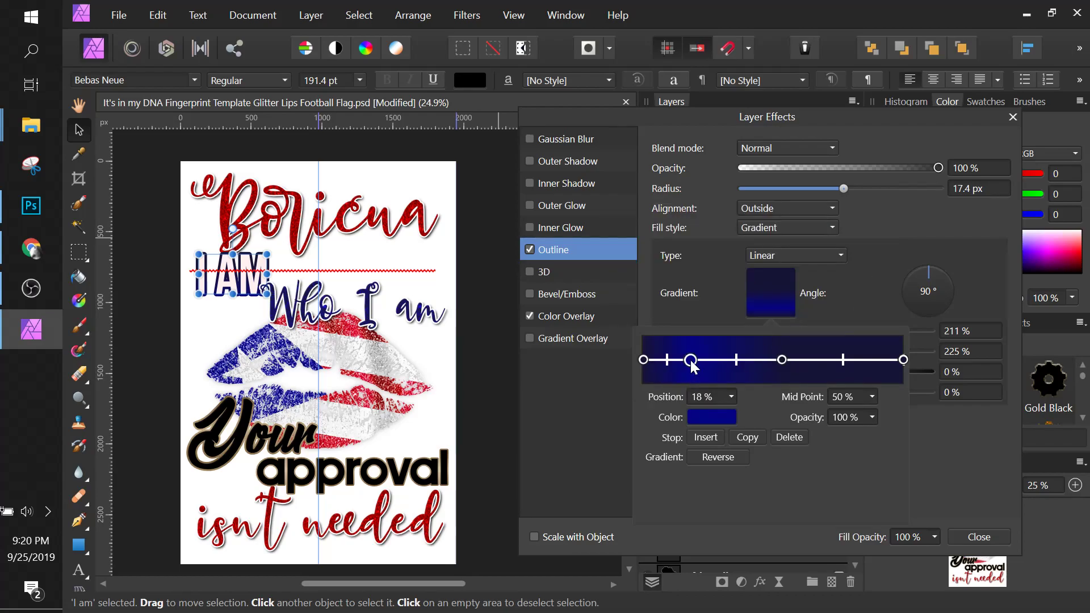
Copy the bright blue stop to 63%, 86% and 38% along the I am outline gradient
left_click(754, 439)
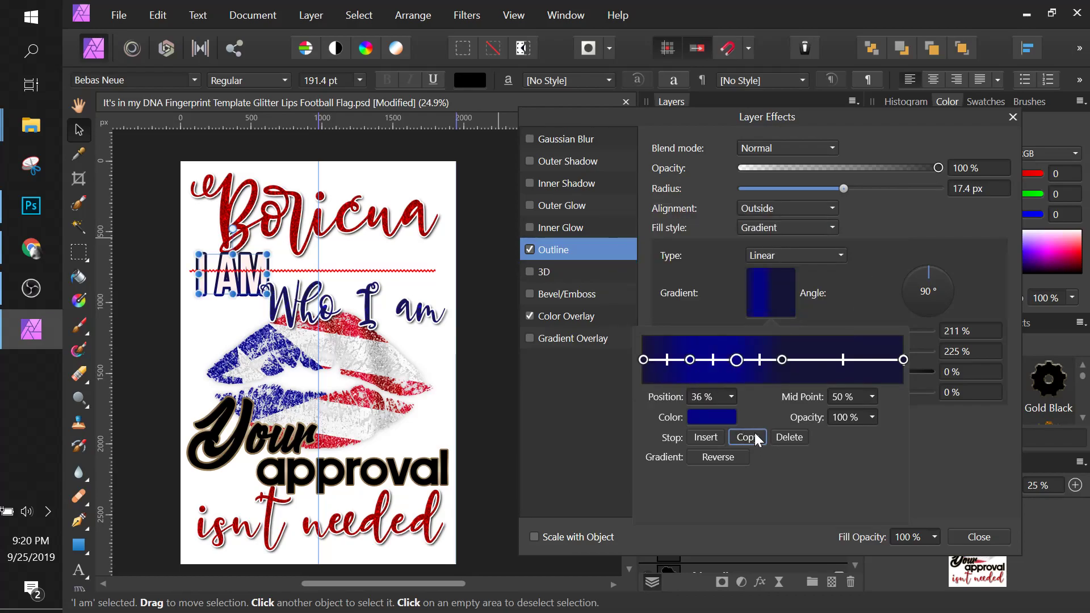
left_click_drag(736, 359, 807, 361)
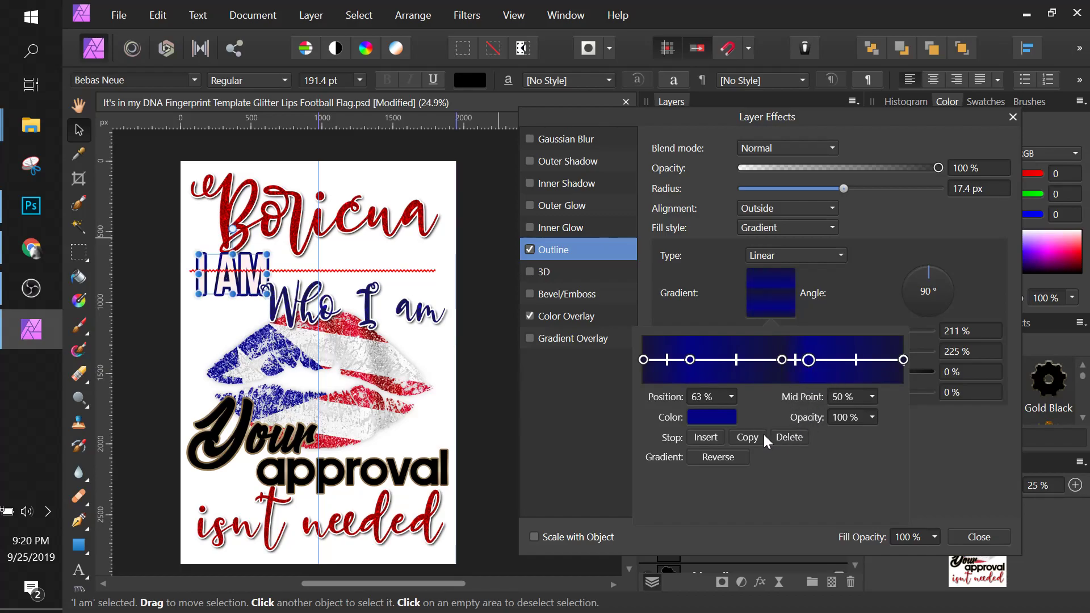
left_click(747, 437)
left_click_drag(808, 360, 870, 366)
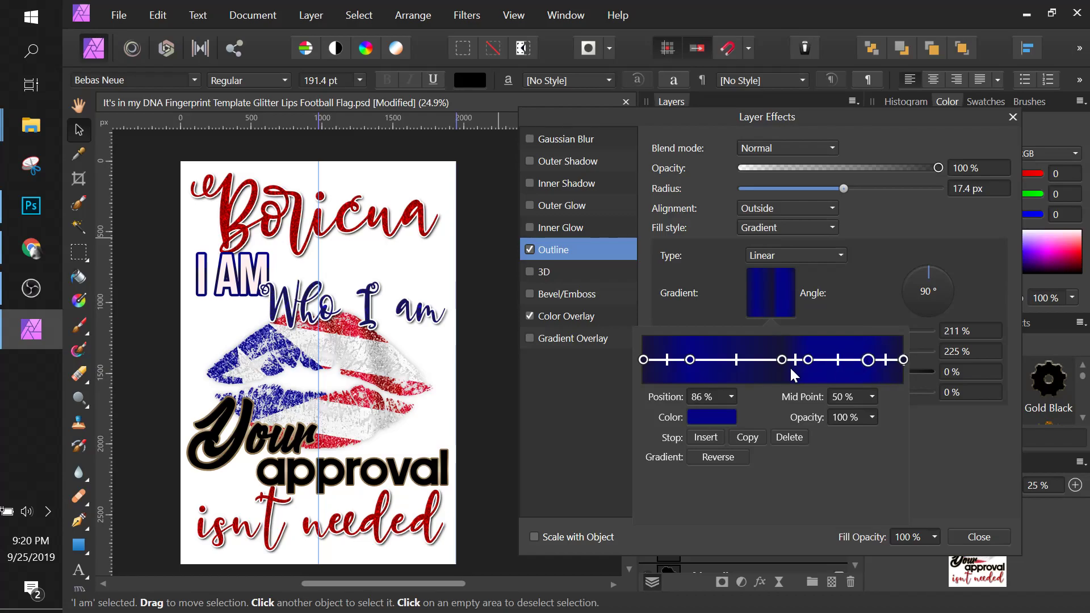
left_click(808, 360)
left_click(750, 438)
left_click_drag(836, 361, 744, 366)
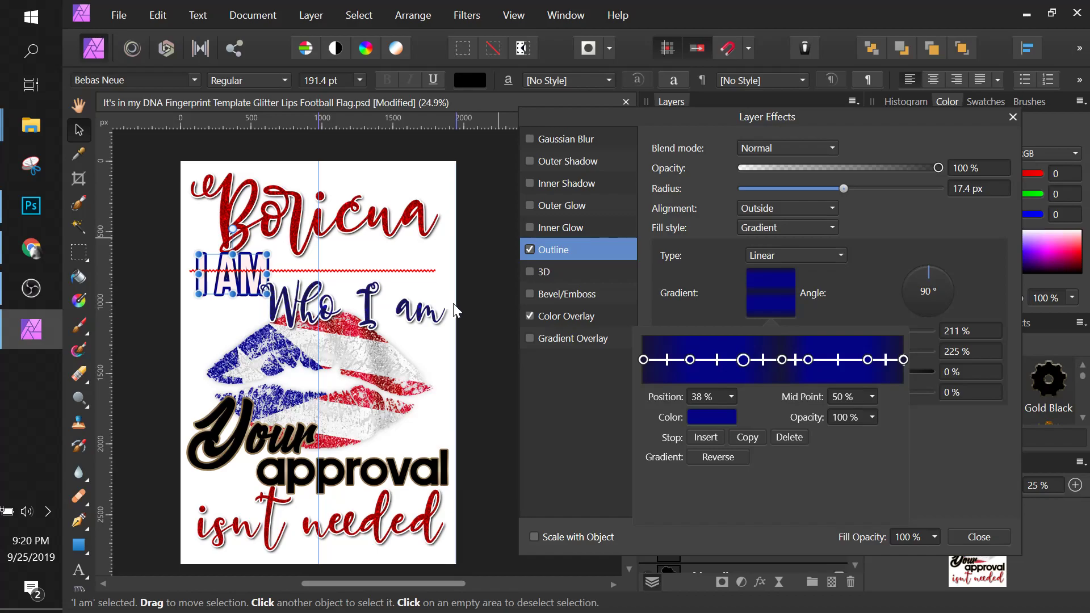
Replace the I am color overlay with a linear gradient overlay at a 90° angle
left_click(558, 318)
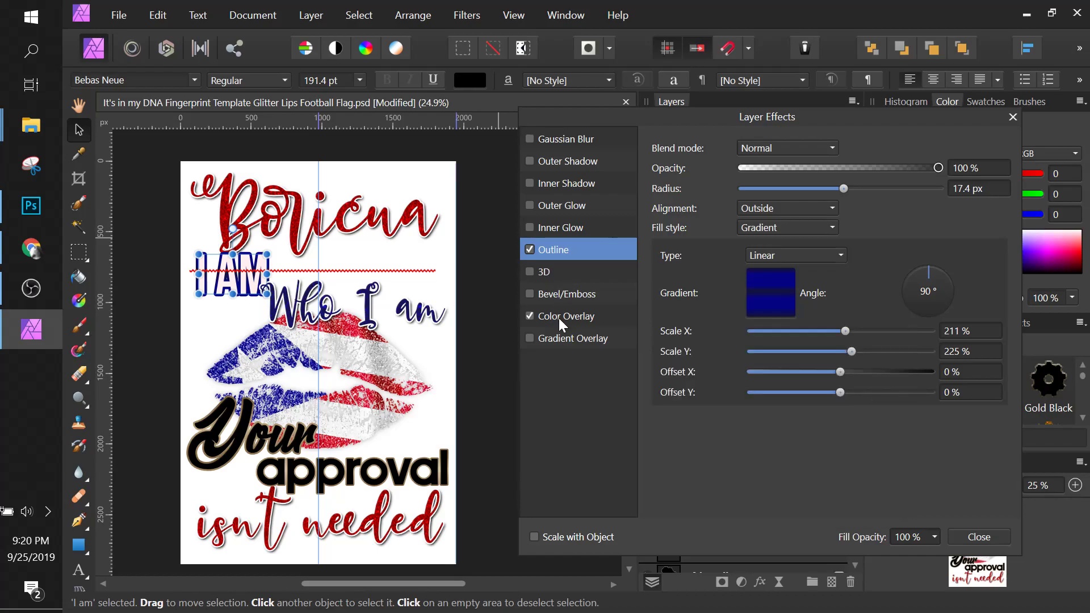
left_click(531, 316)
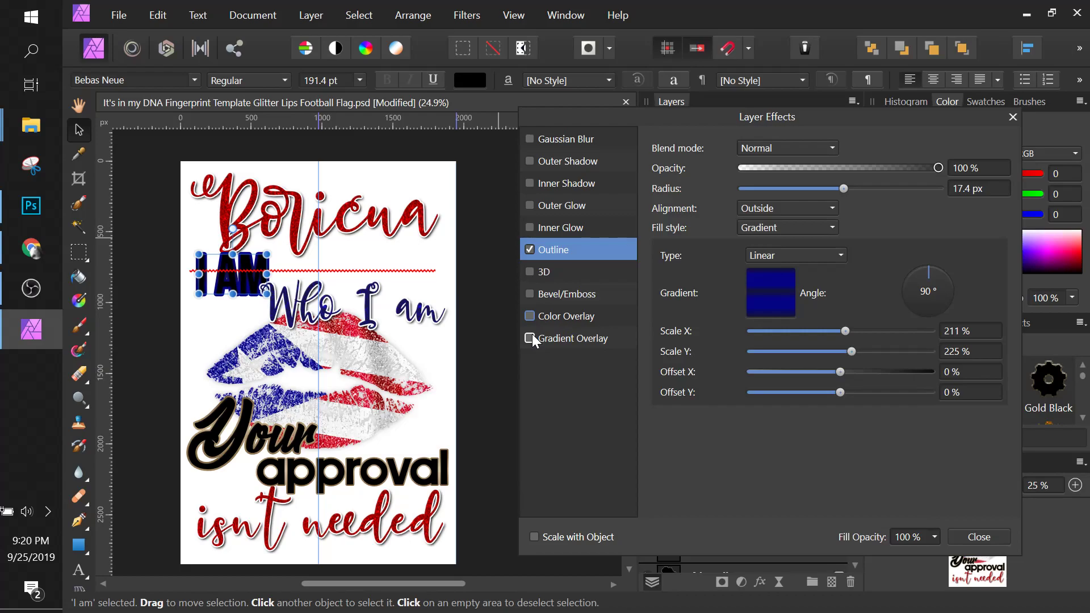
left_click(553, 339)
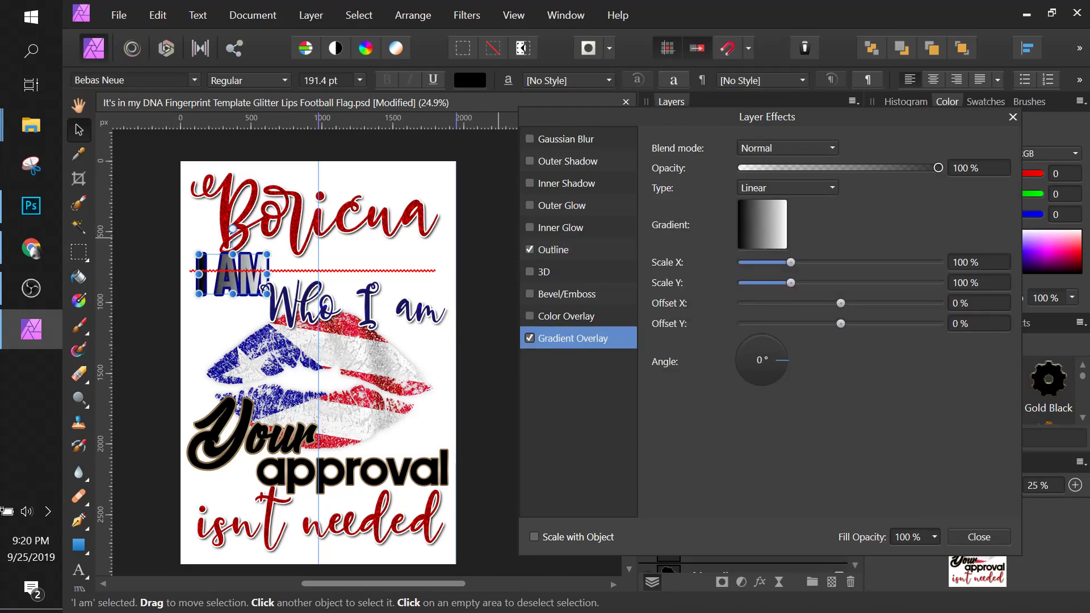
left_click(762, 366)
type("90")
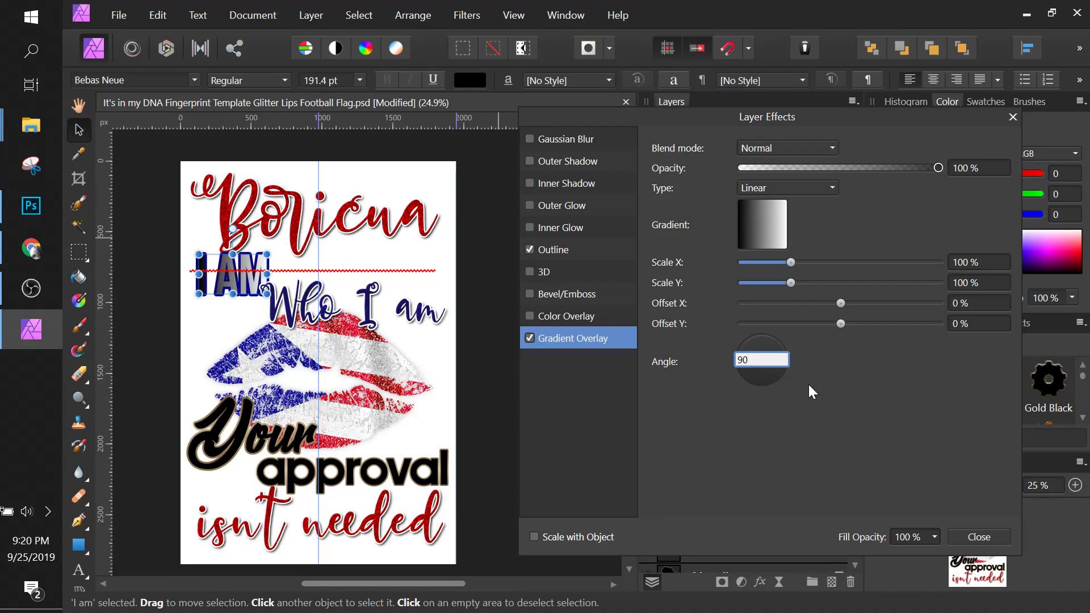
key("Return")
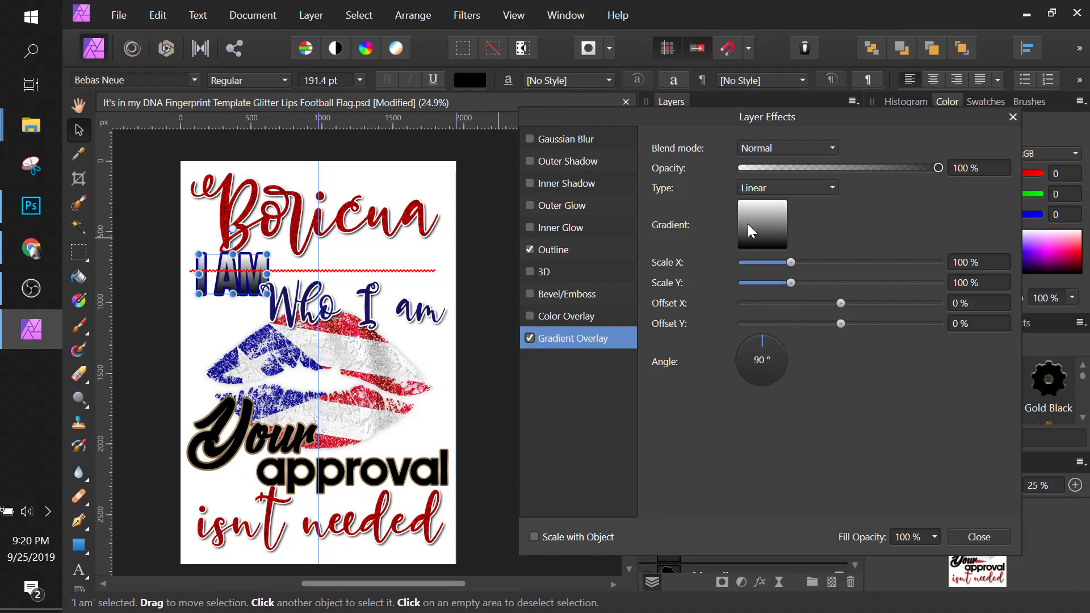
Change the overlay gradient's black stop to the gray (RGB 158, 158, 158) sampled from the lips and close the layer effects
left_click(760, 241)
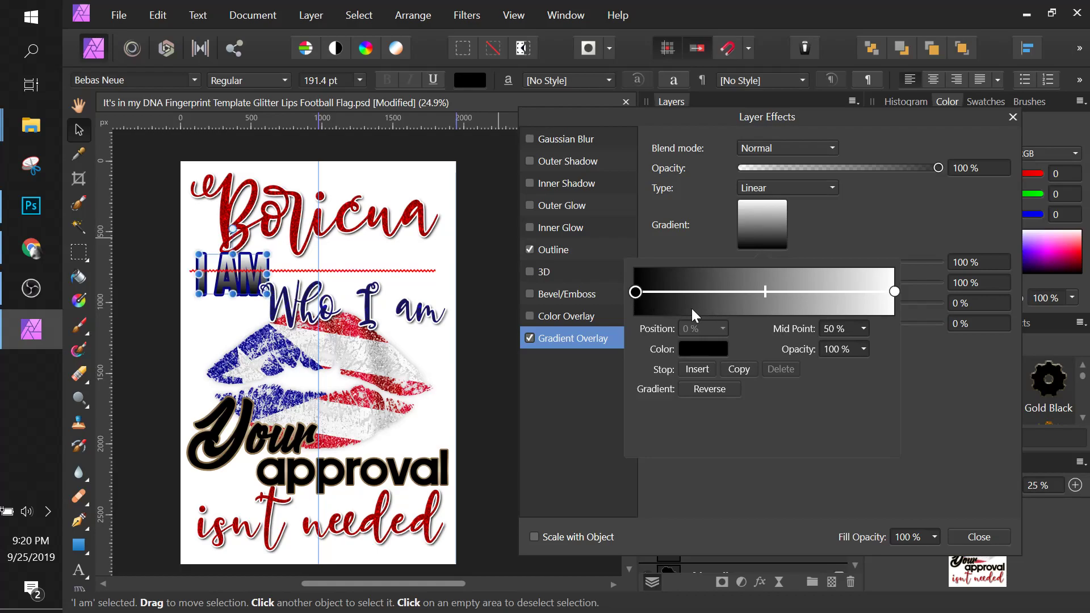
left_click(701, 347)
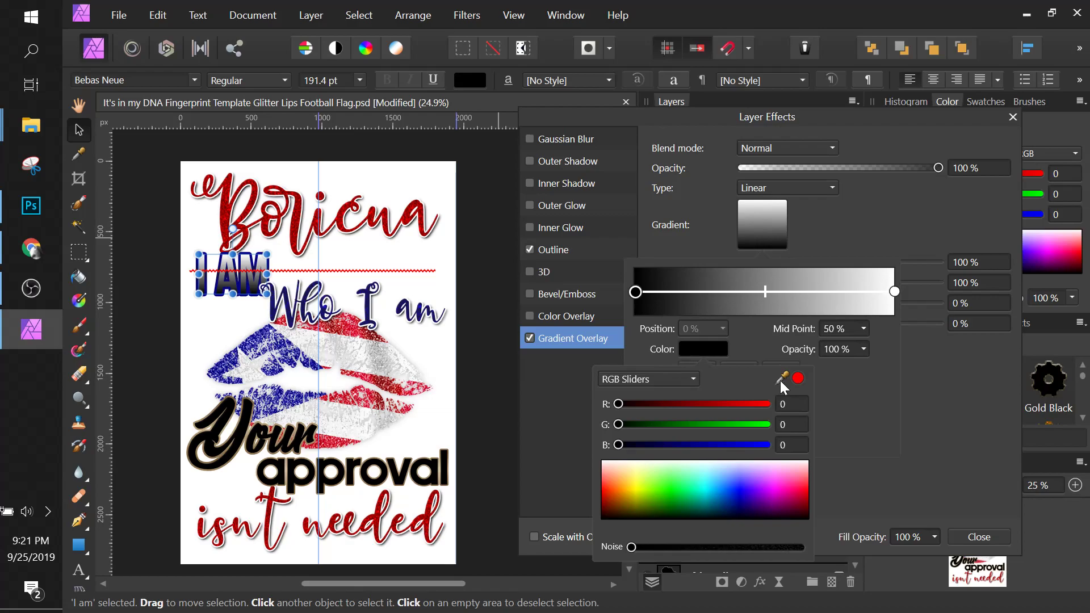
left_click_drag(380, 353, 370, 353)
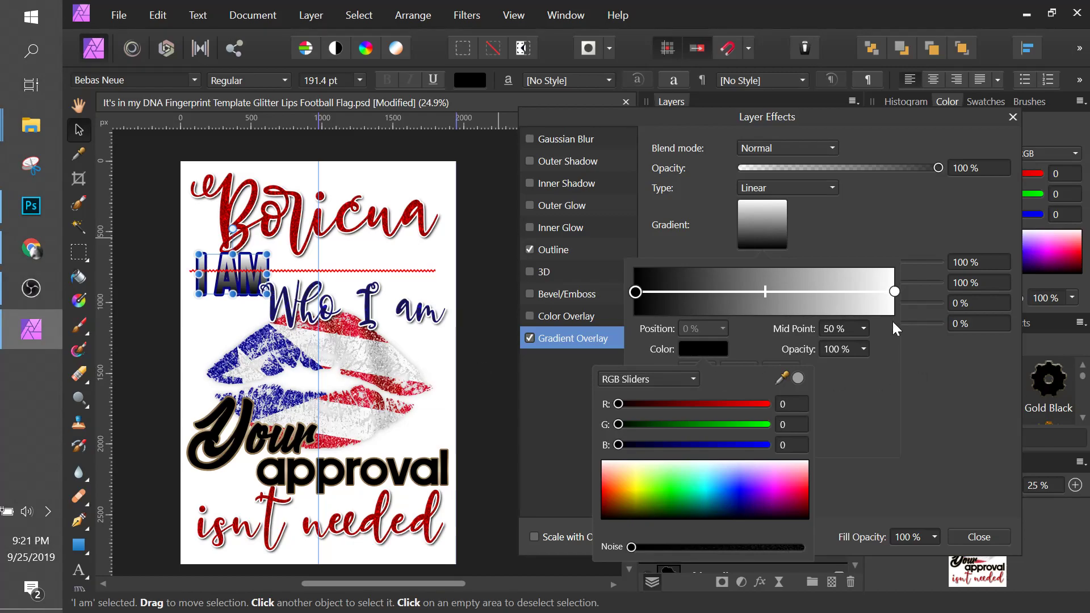
left_click(798, 378)
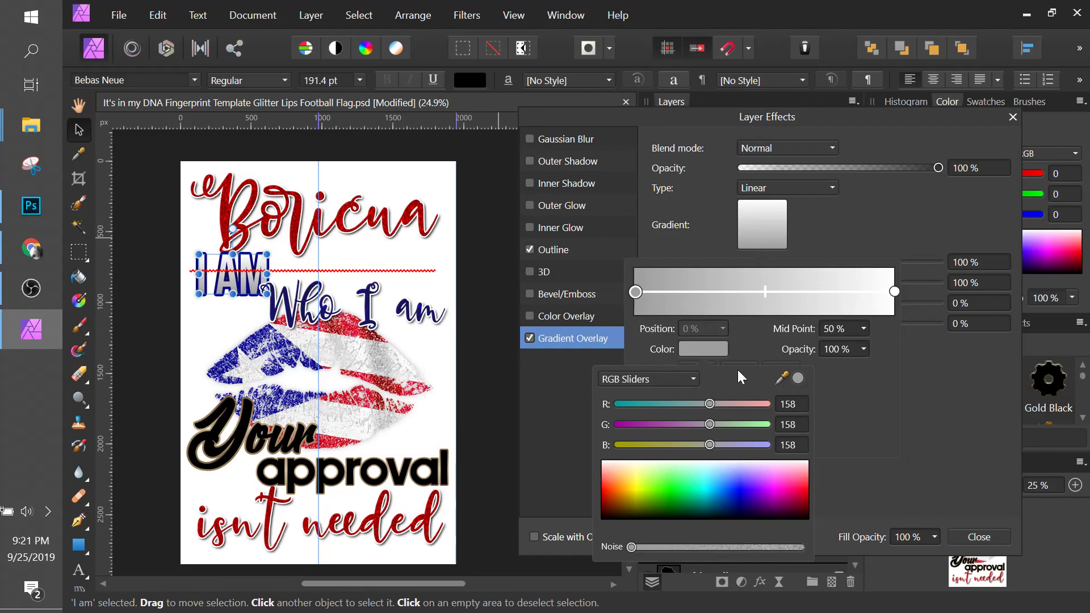
left_click(974, 535)
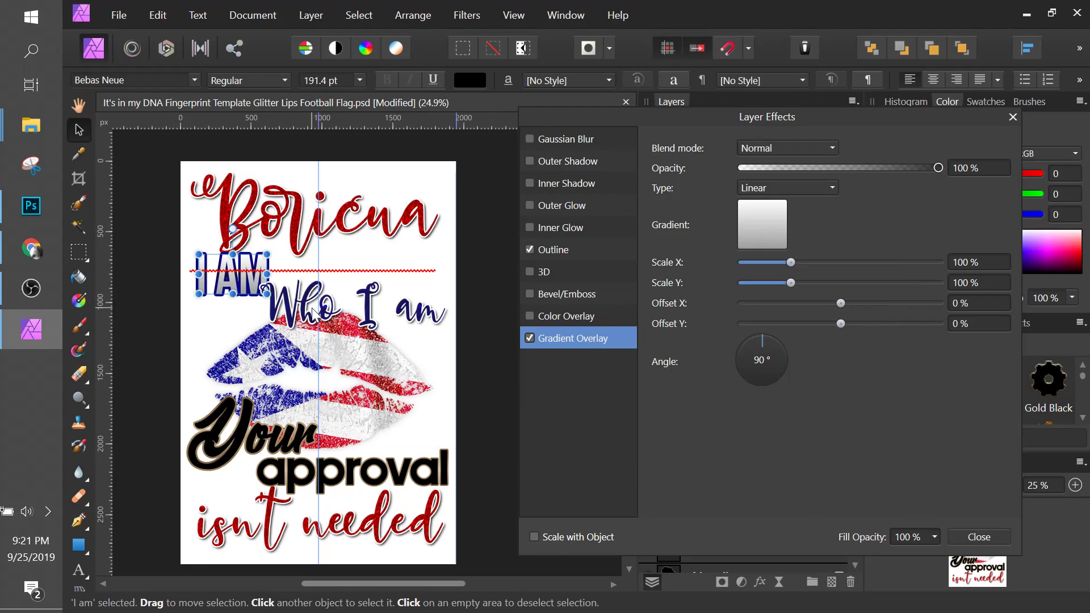
left_click(1013, 118)
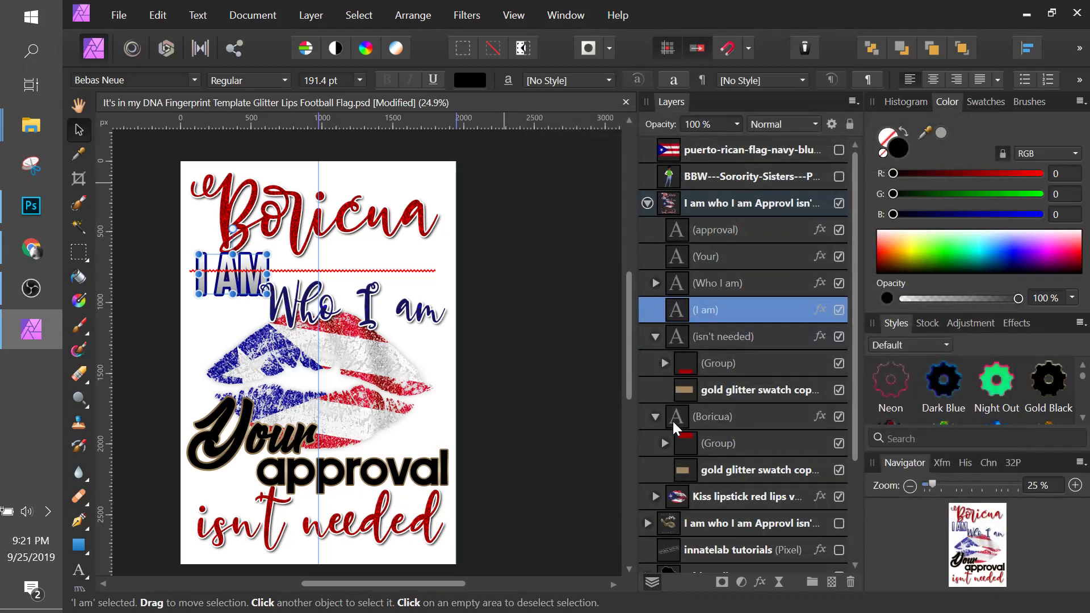
Look through the I am layer's commands, the default style presets and its layer effects for a way to reuse its styling
right_click(821, 311)
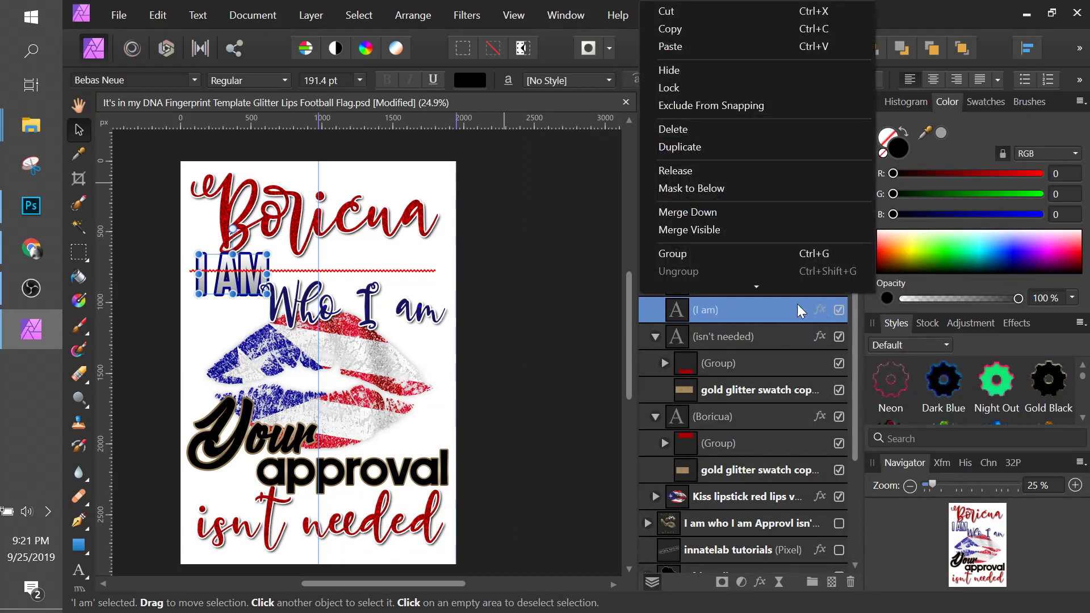
mouse_move(757, 288)
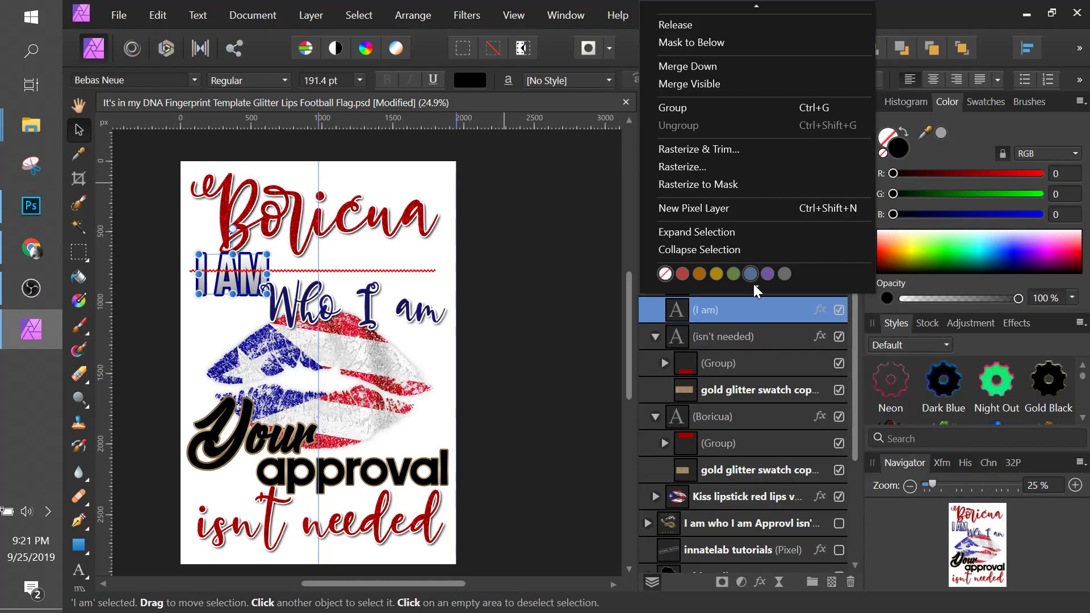
scroll(721, 233, "up", 2)
scroll(718, 233, "up", 1)
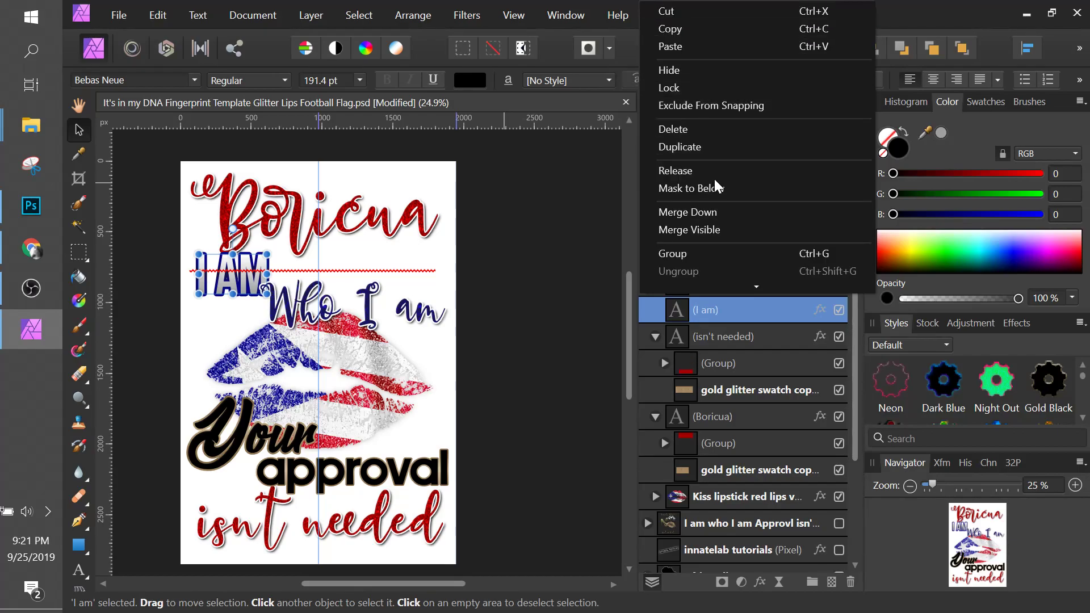
left_click(813, 310)
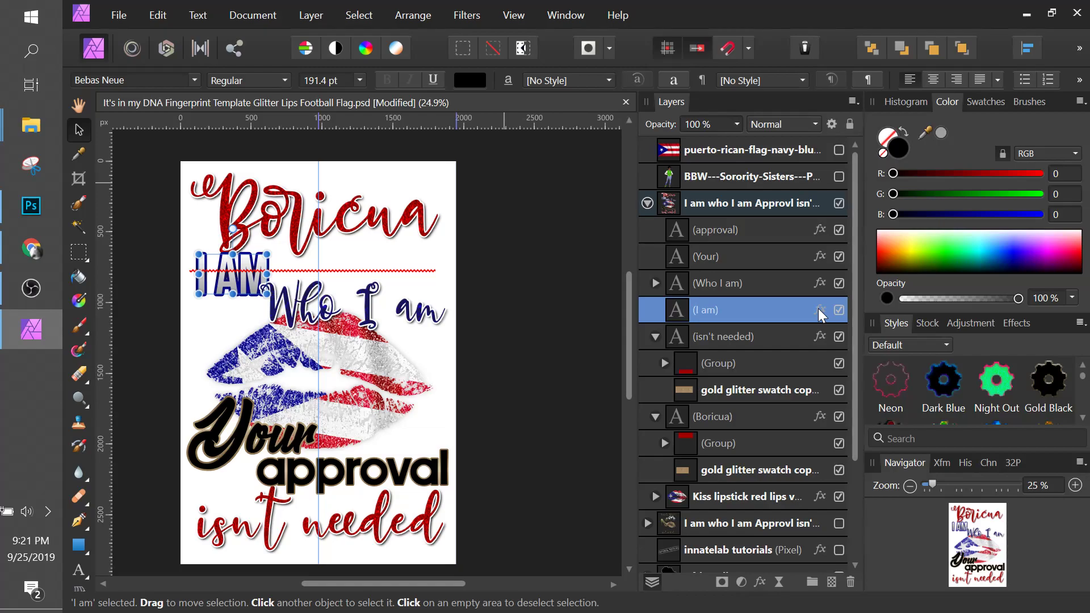
left_click_drag(815, 309, 928, 381)
scroll(1006, 396, "down", 1)
scroll(1005, 390, "down", 10)
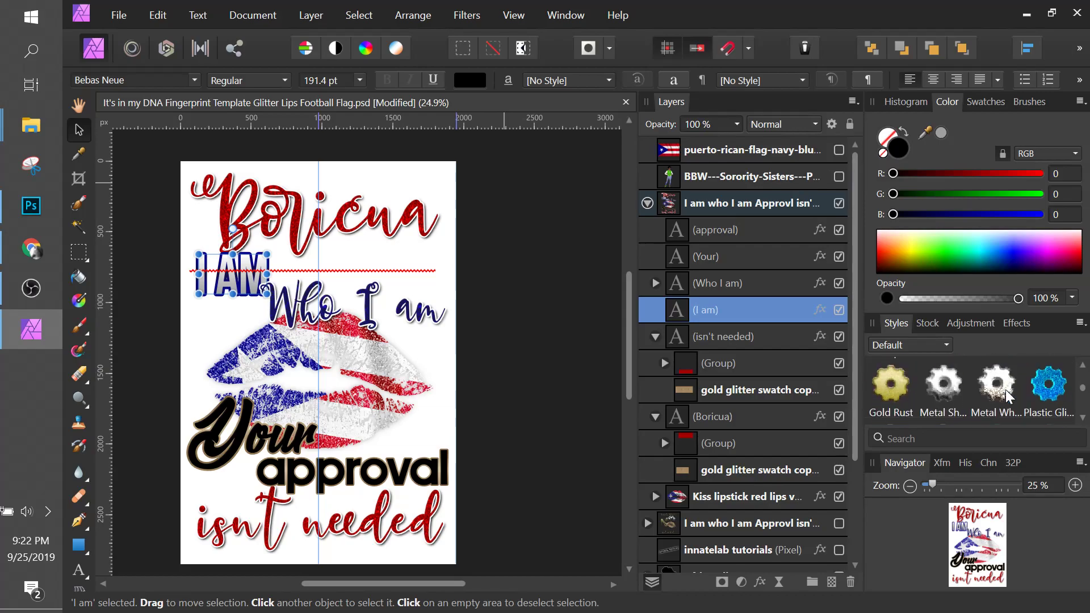
scroll(1003, 390, "down", 1)
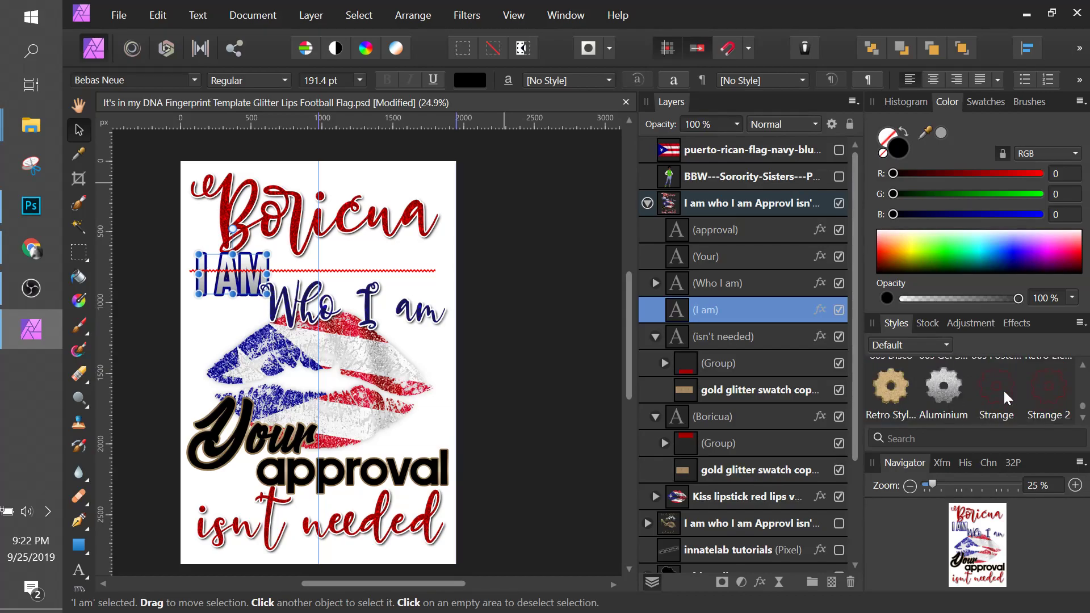
scroll(1002, 389, "up", 4)
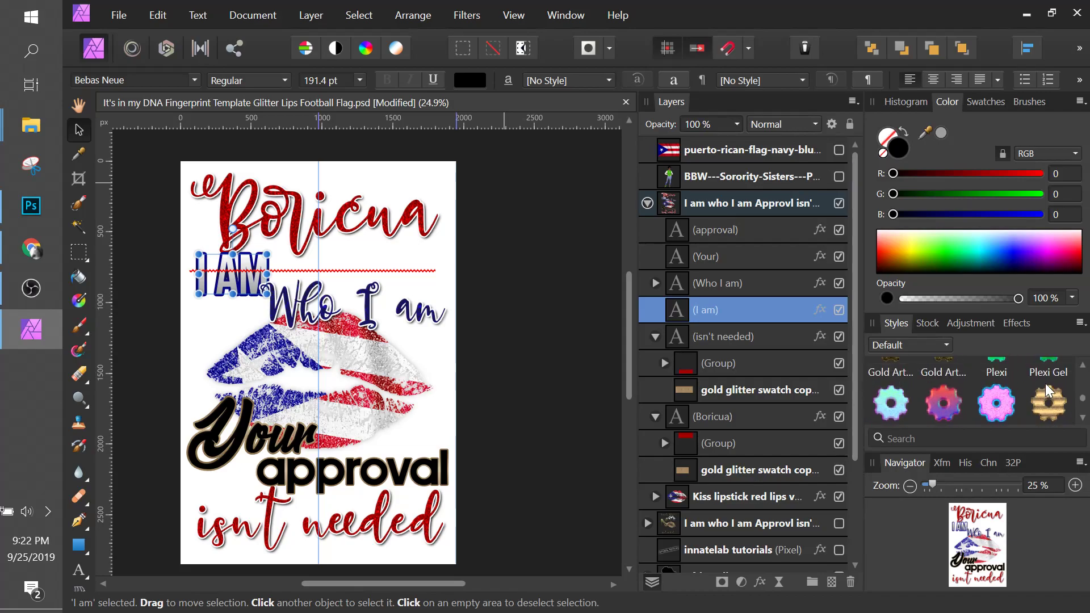
right_click(818, 315)
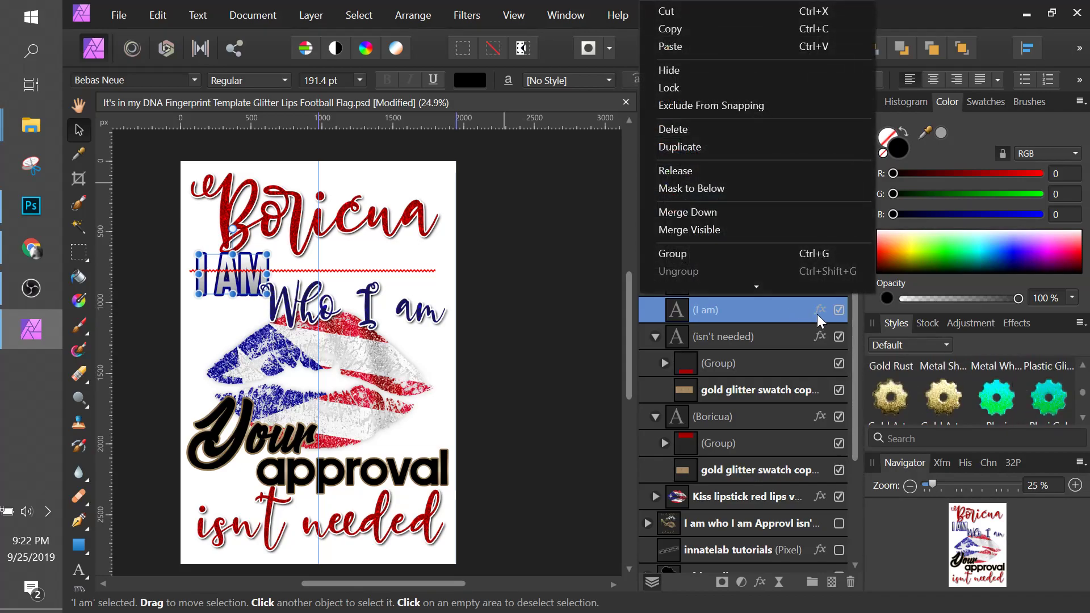
left_click(817, 316)
left_click(817, 313)
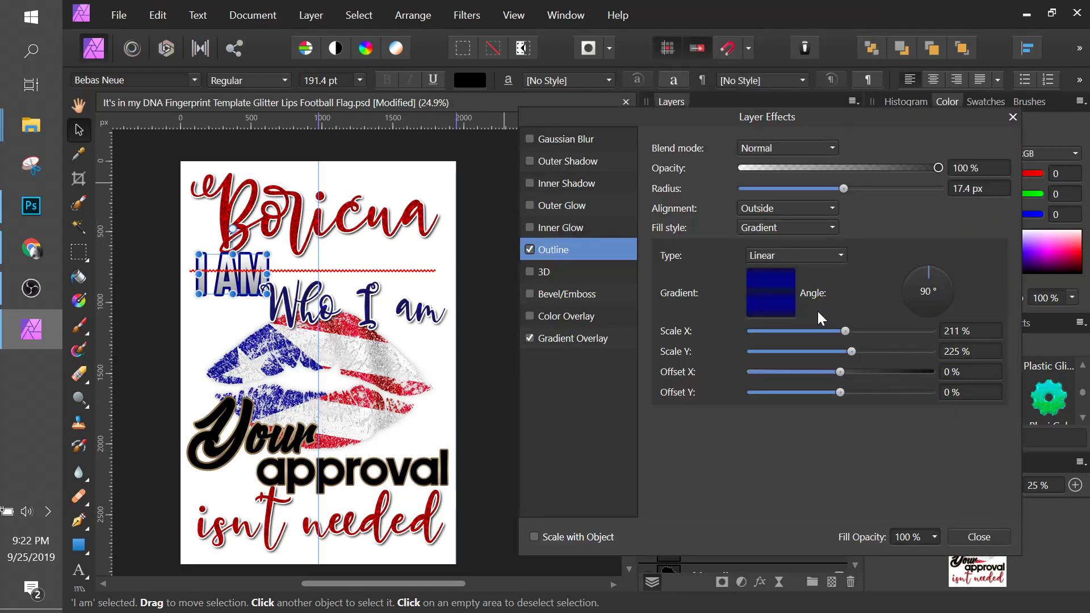
left_click(979, 538)
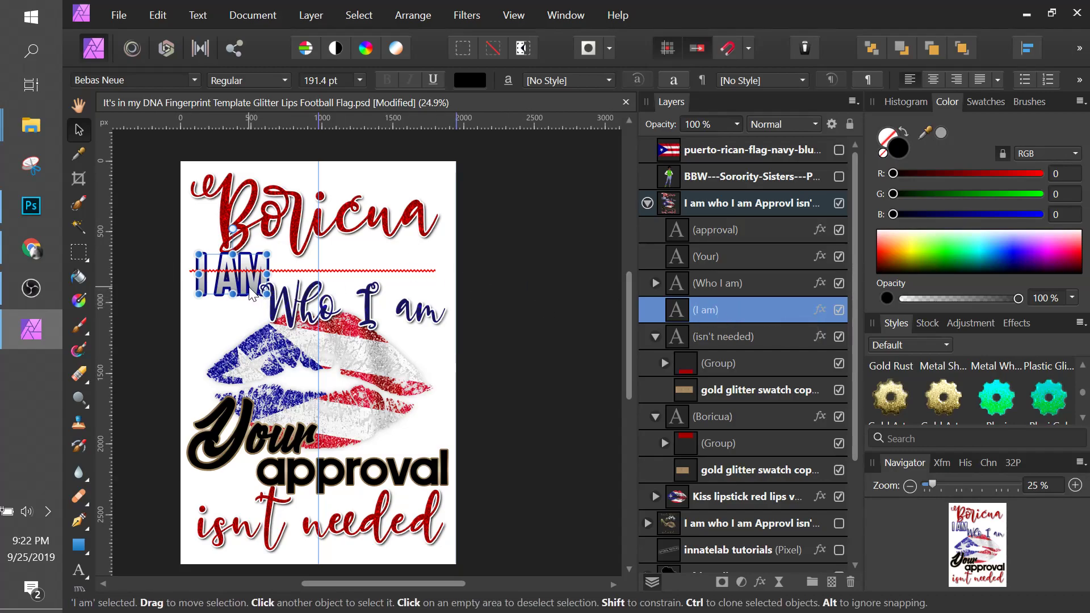
Duplicate the styled I AM text downward onto the lips and change the copy's wording to YOUR
left_click_drag(252, 292, 259, 384)
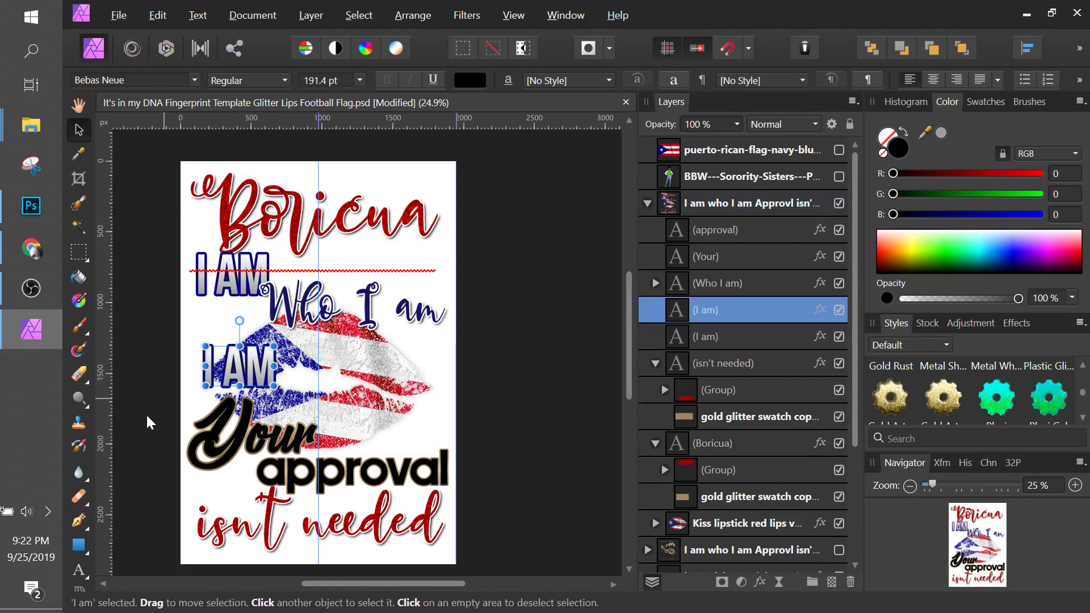
left_click(78, 569)
left_click(245, 368)
double_click(245, 347)
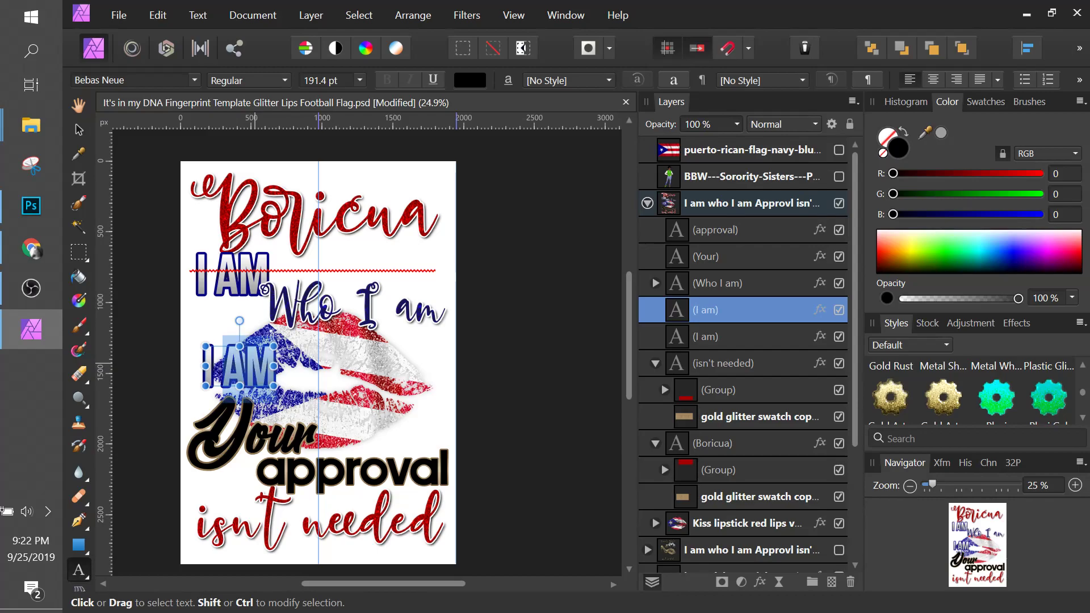
key("ctrl+a")
key("BackSpace")
type("YOUR")
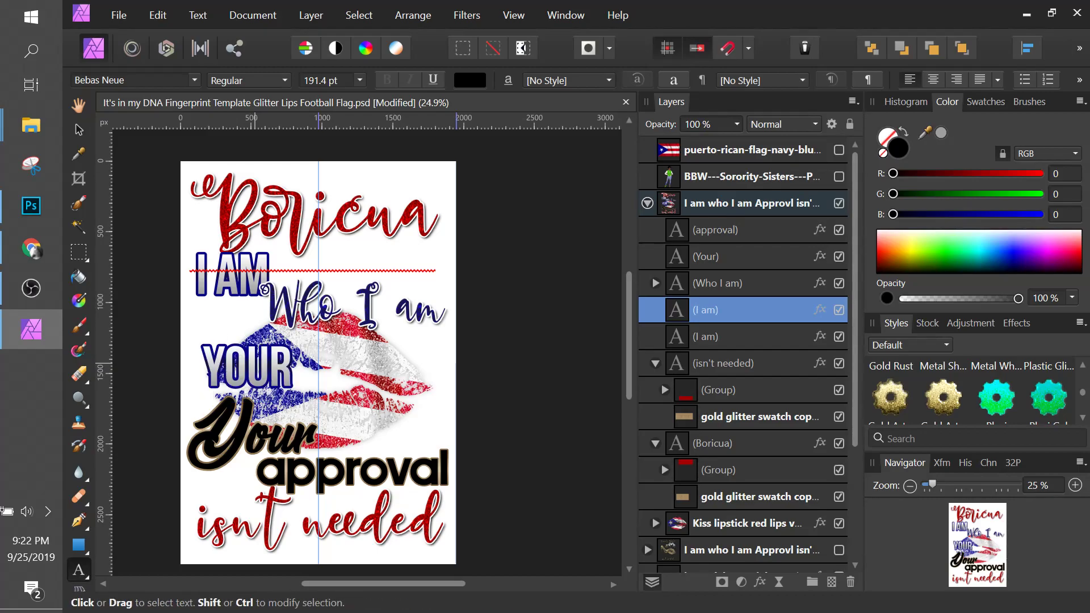
key("Escape")
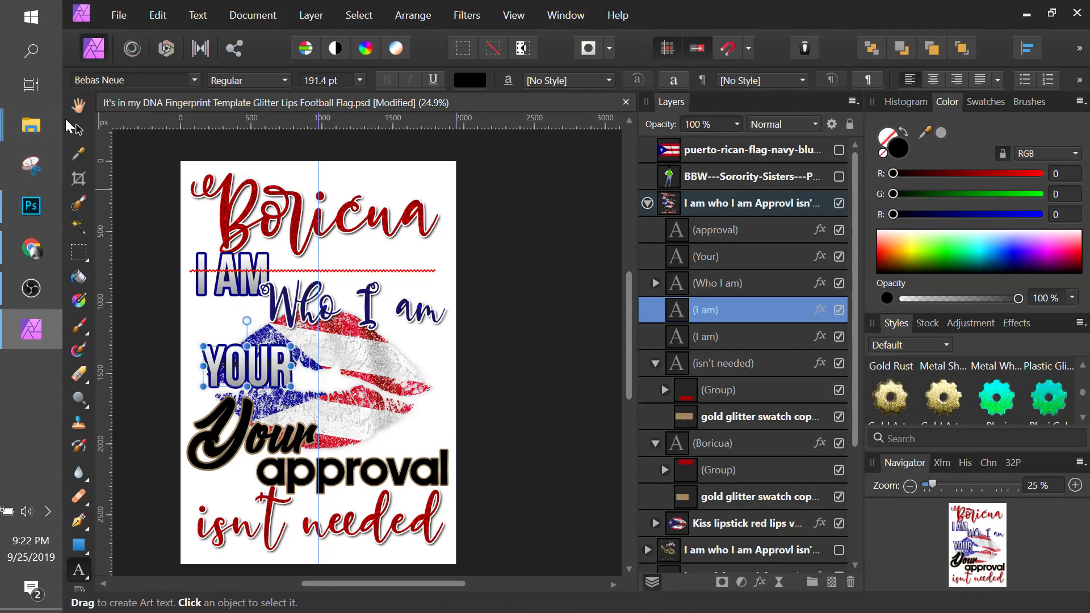
left_click(79, 130)
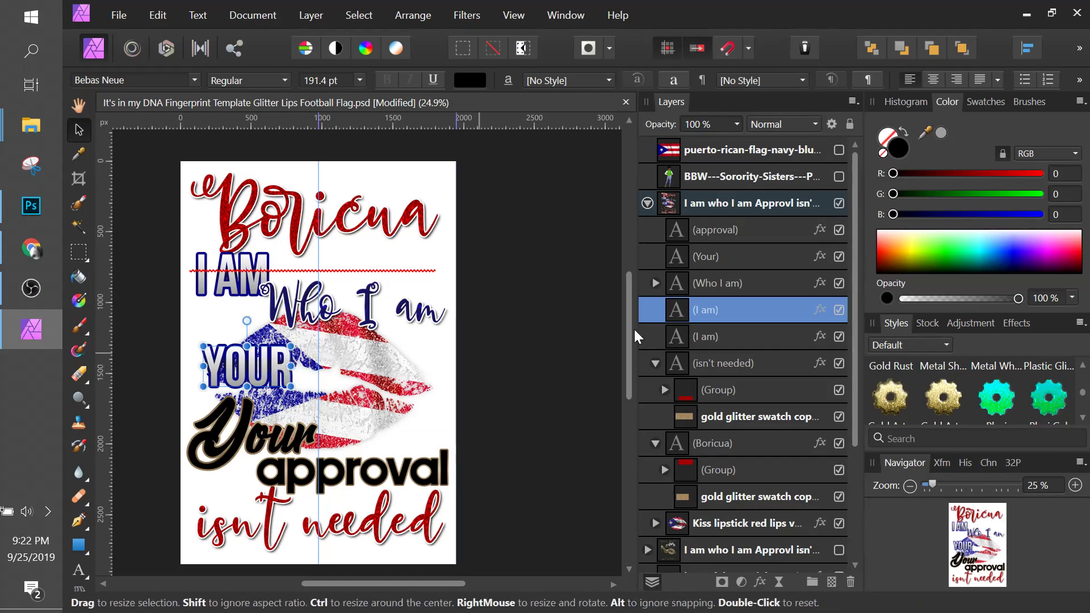
Replace the wording of the YOUR copy with APPROVAL
double_click(674, 307)
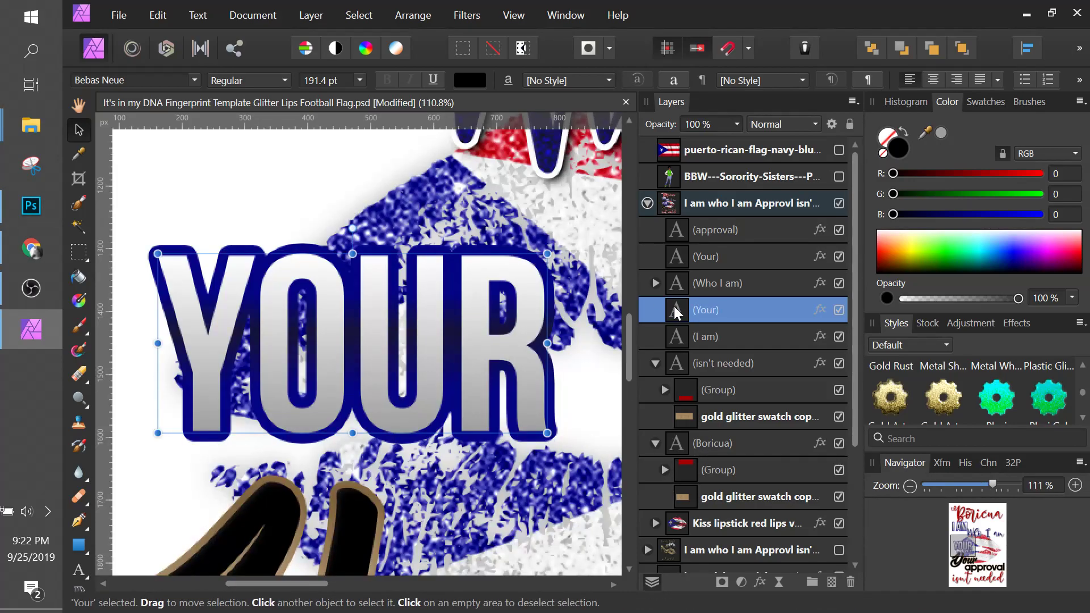
double_click(485, 356)
key("ctrl+a")
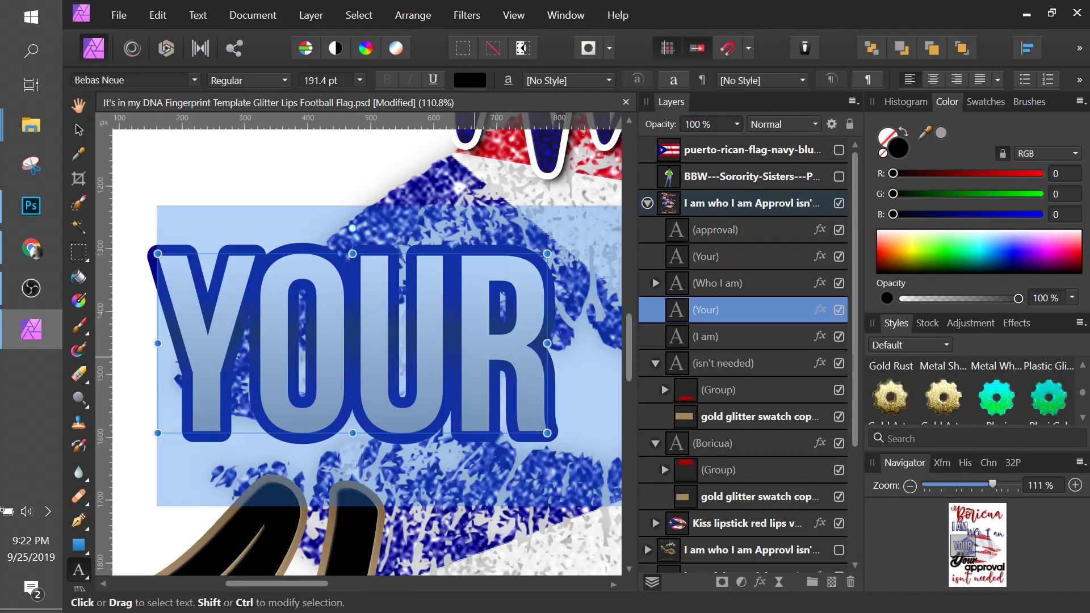
type("APPR")
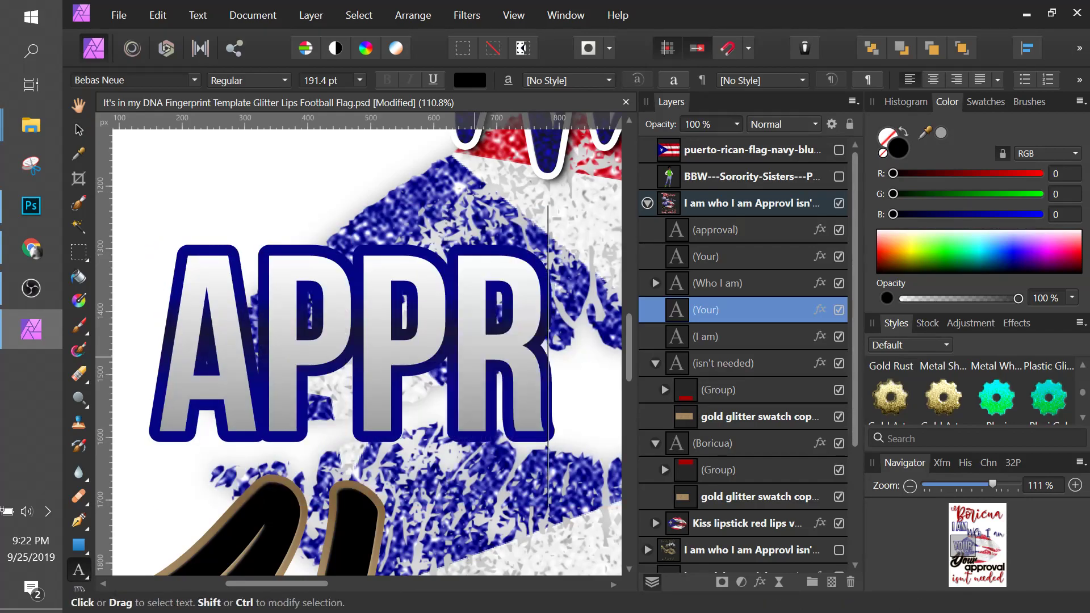
type("OVAL")
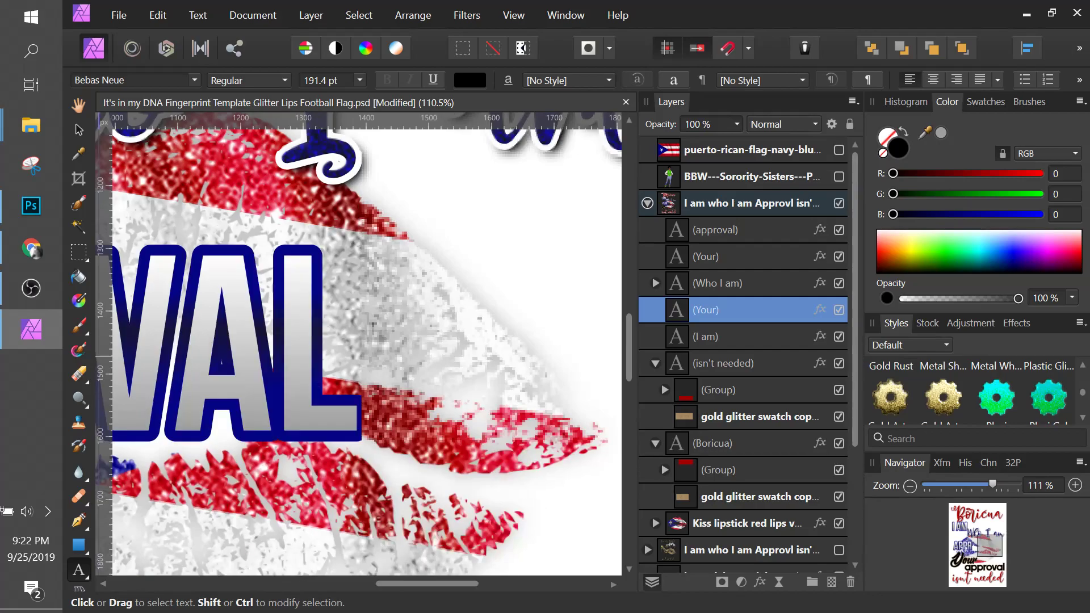
key("ctrl+minus")
key("ctrl+minus")
key("ctrl+minus")
key("ctrl+minus")
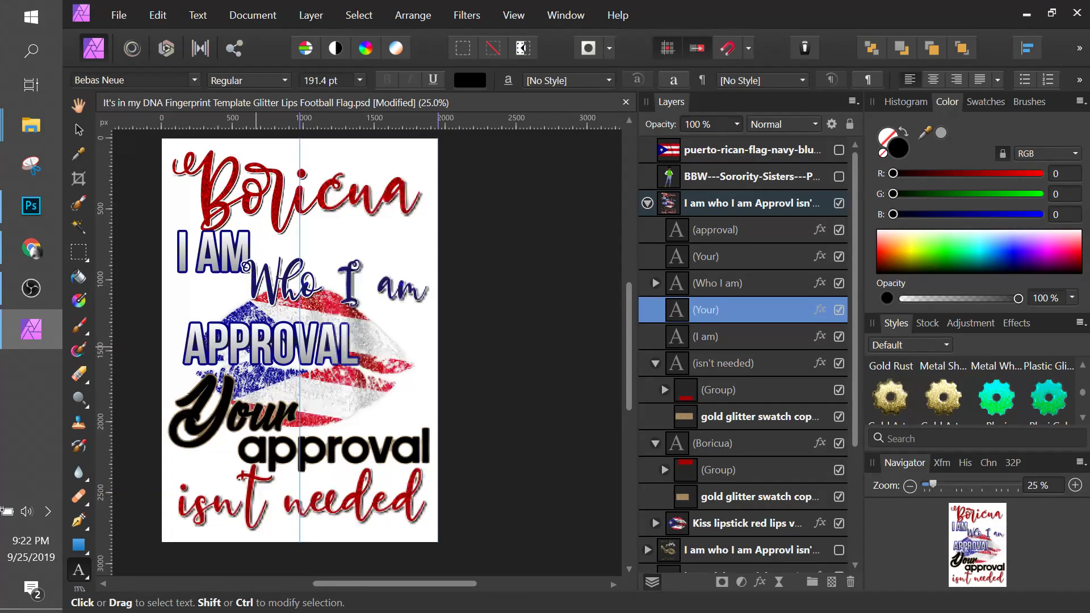
left_click(78, 130)
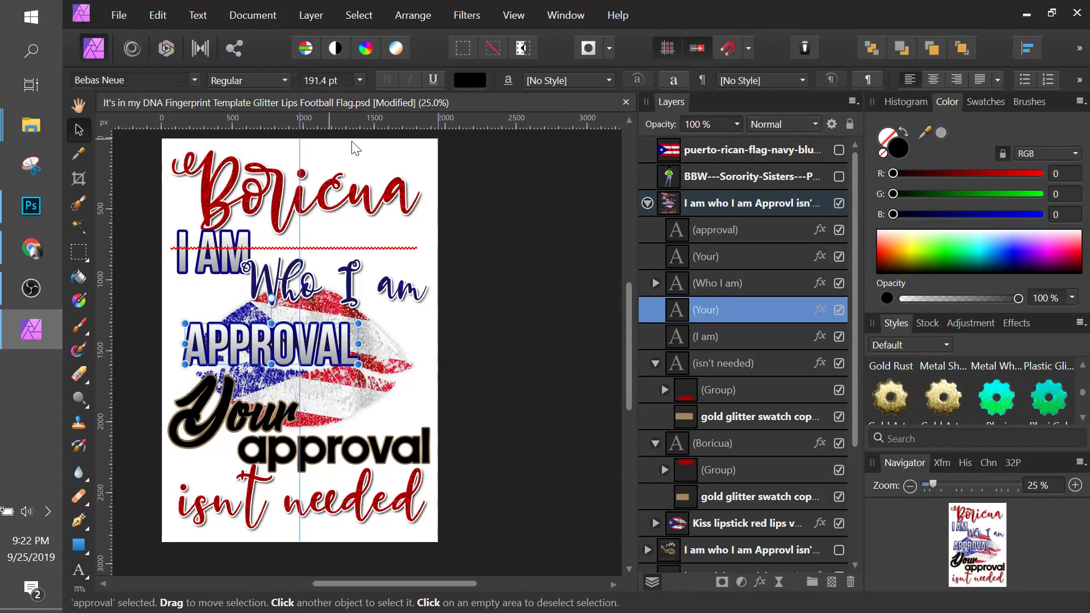
Set the APPROVAL copy's font to adiNeue
left_click(131, 80)
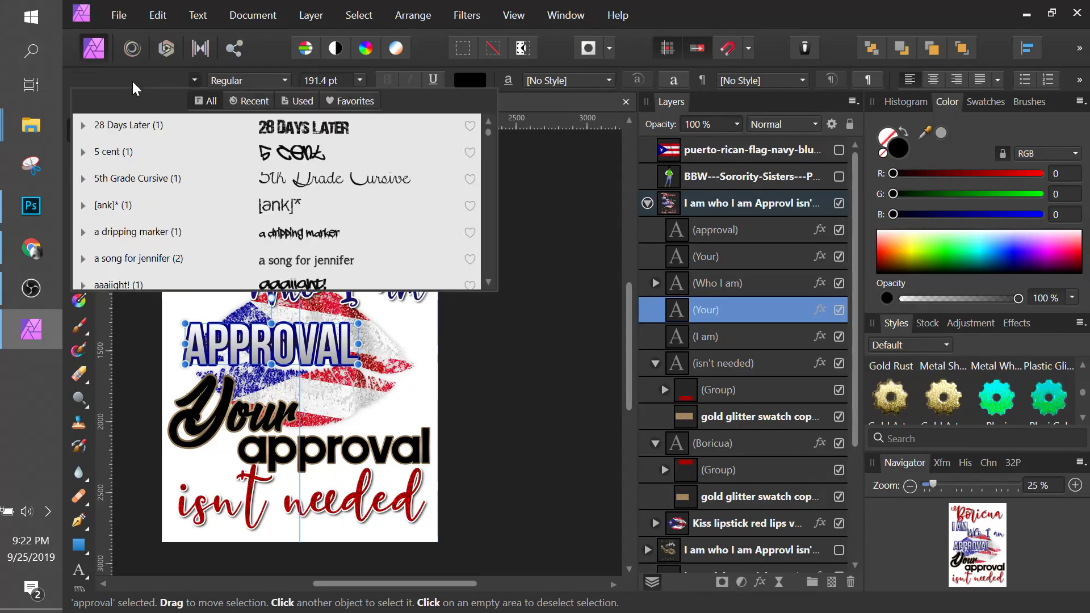
type("adi")
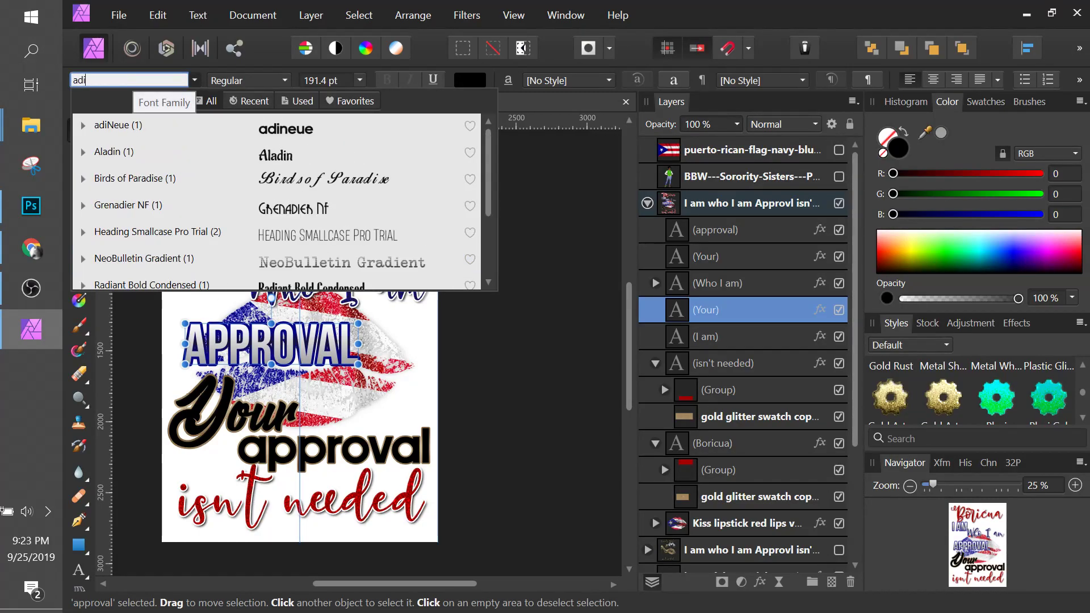
left_click(113, 125)
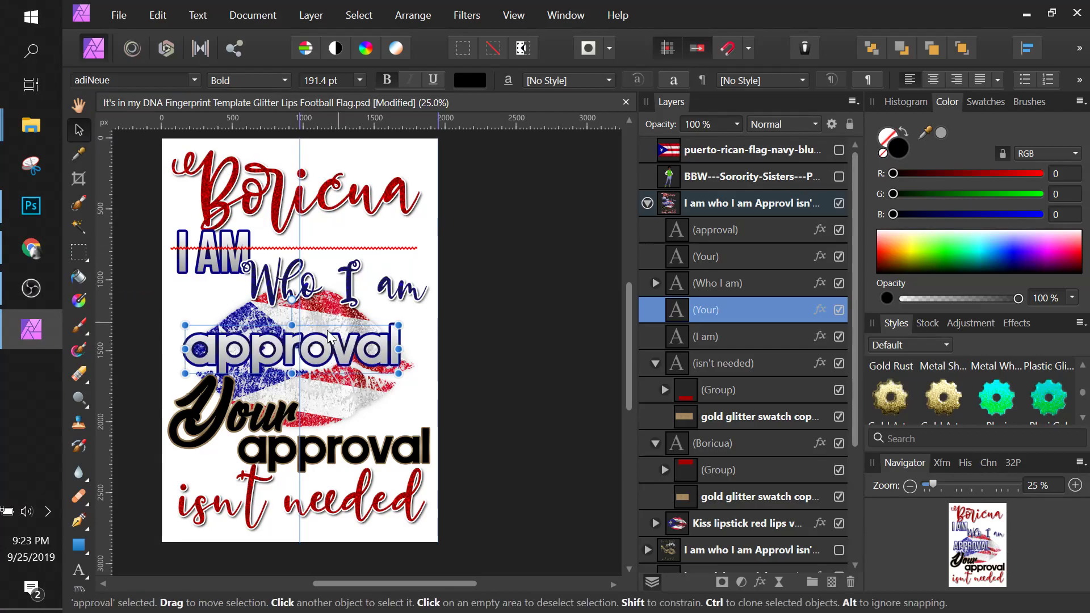
Fit the styled approval text over the black approval at about 160 pt and delete the black original
left_click_drag(341, 358, 368, 460)
left_click_drag(213, 476, 248, 470)
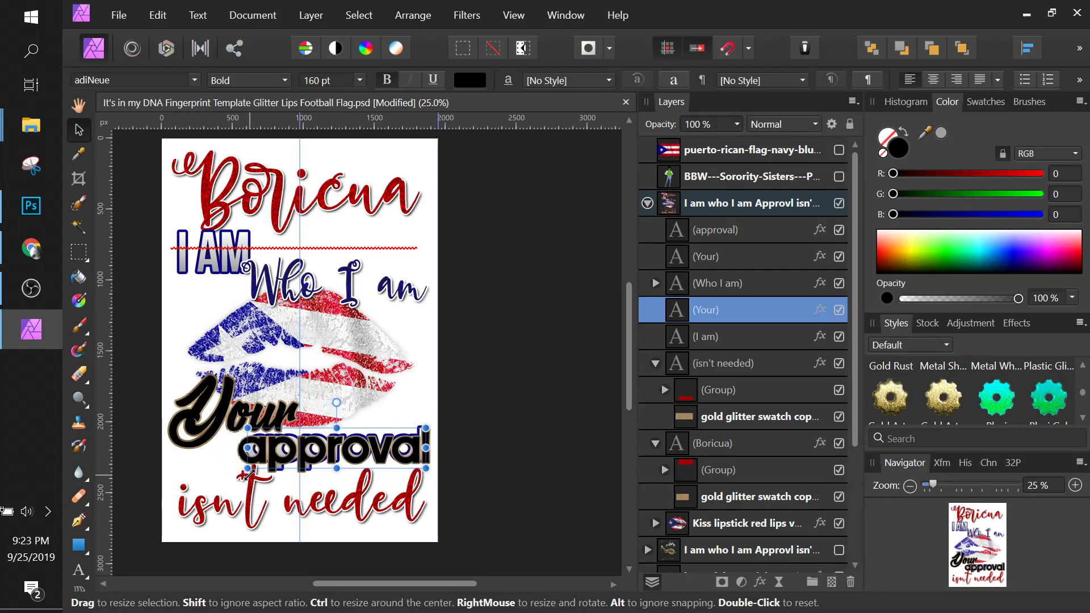
left_click(762, 231)
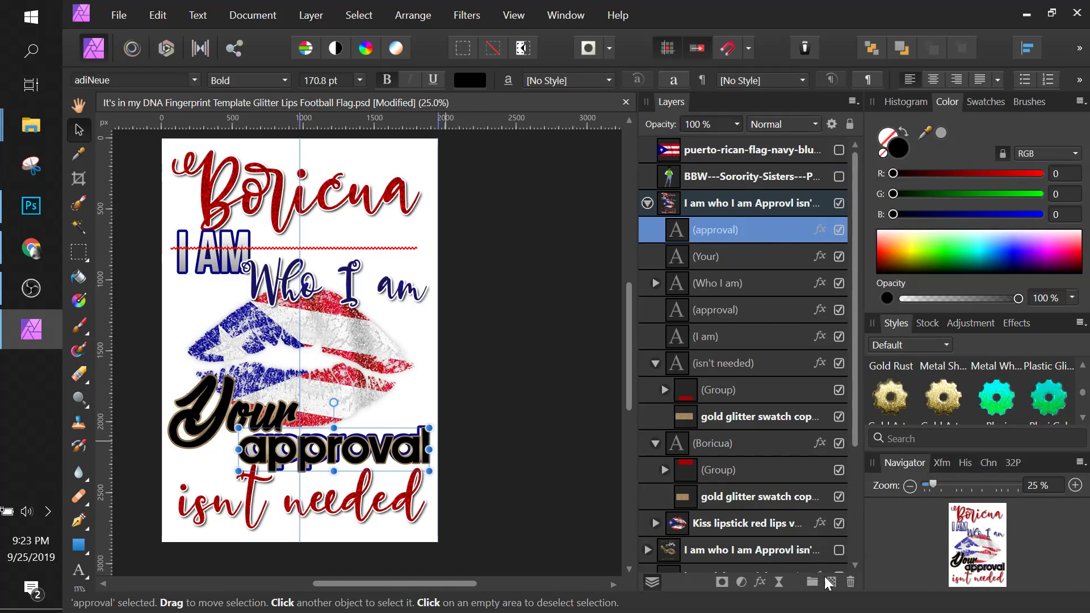
left_click(849, 580)
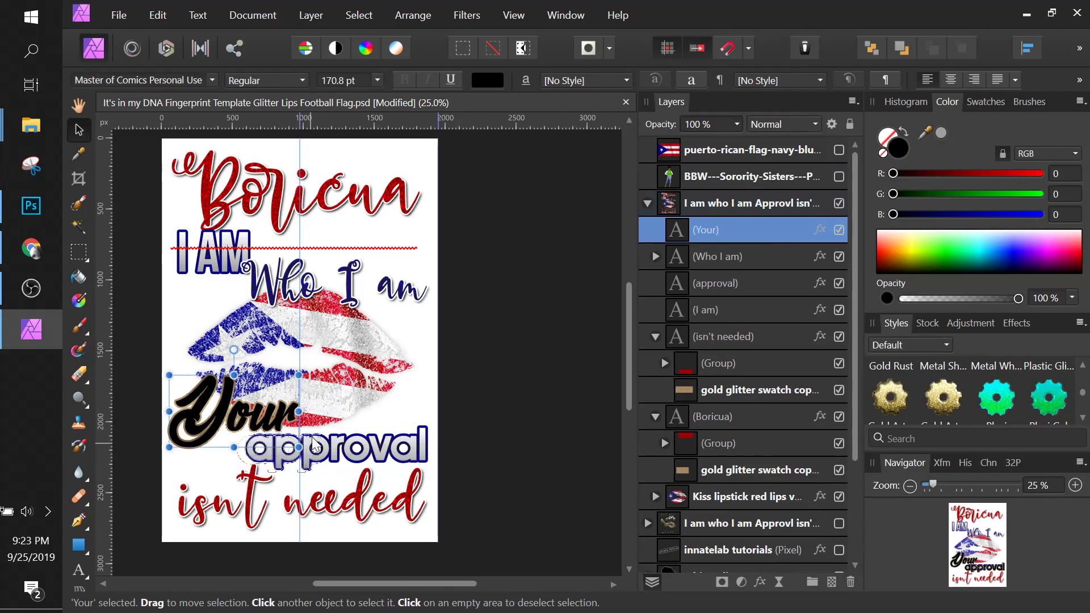
Duplicate the styled approval text upward onto the lips and delete the black Your text
left_click(335, 458)
left_click_drag(334, 457, 330, 377)
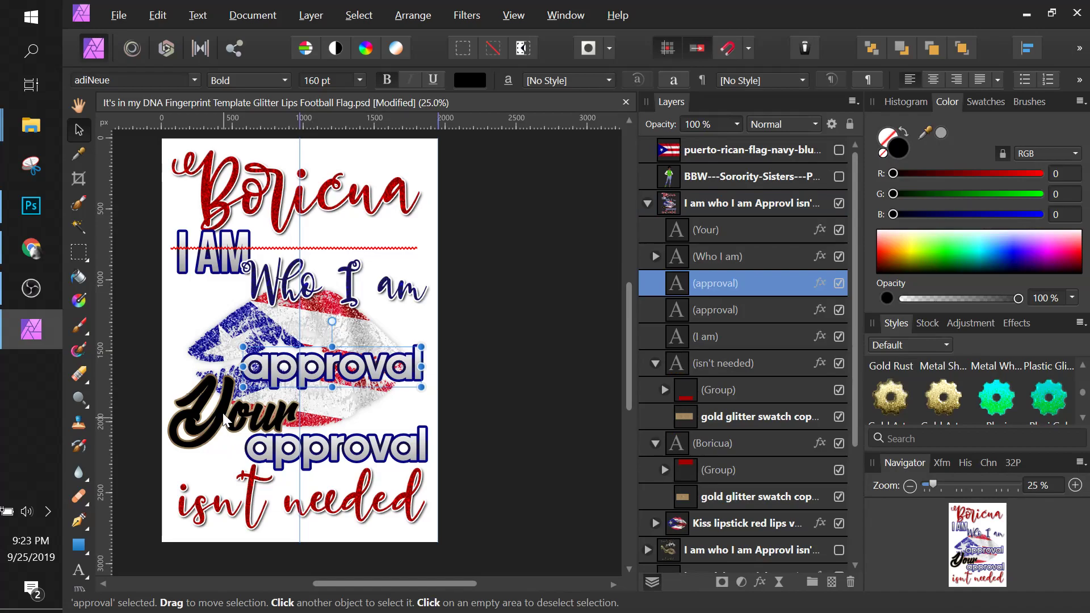
left_click(223, 415)
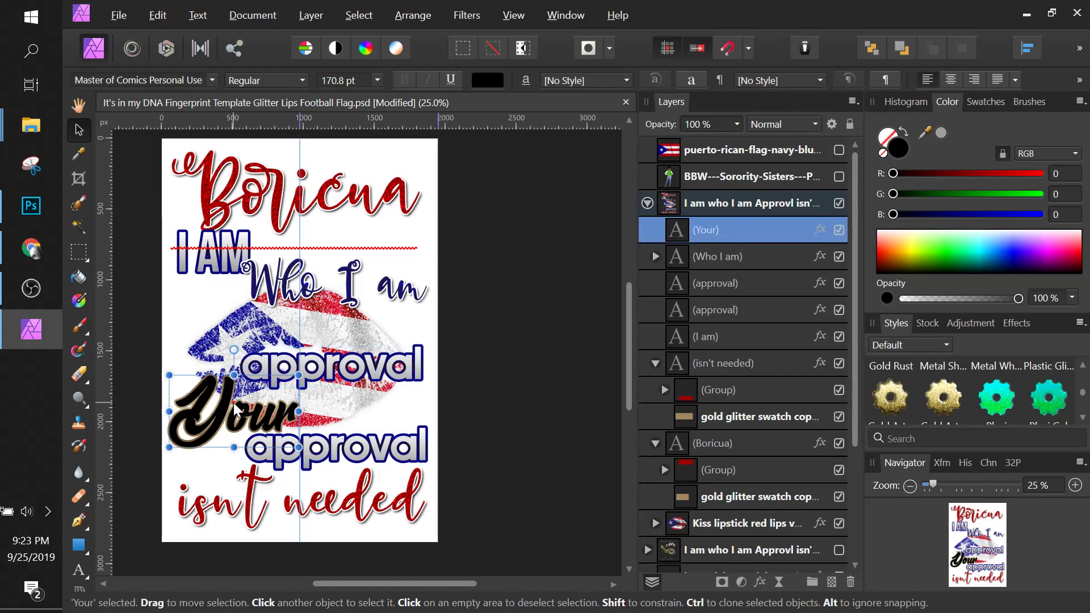
key("Delete")
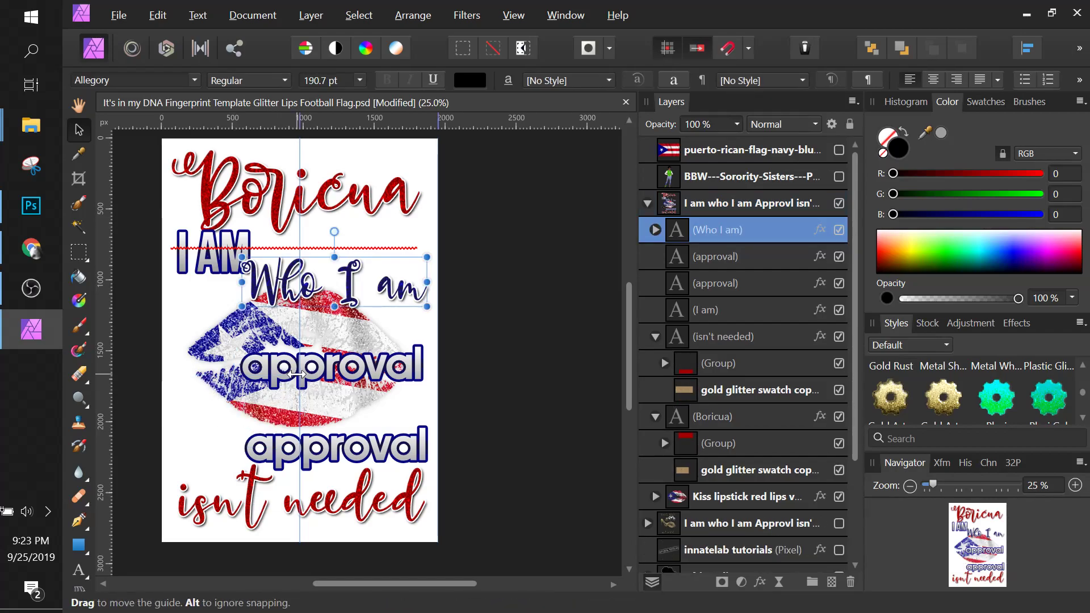
Set the approval copy on the lips to the Master of Comics Personal Use font and replace its wording with Your
left_click(292, 382)
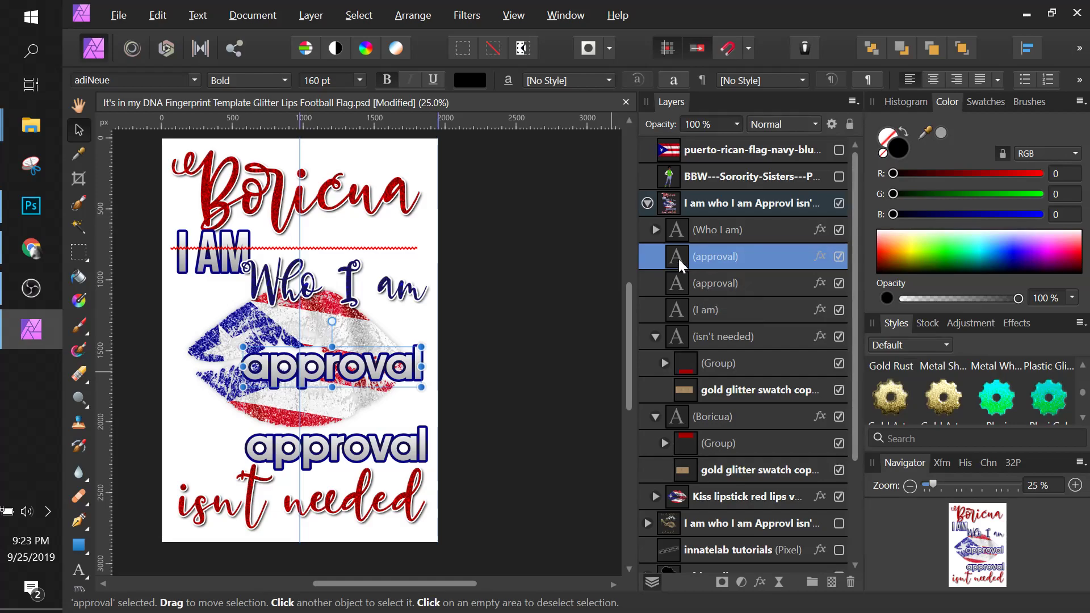
left_click(117, 82)
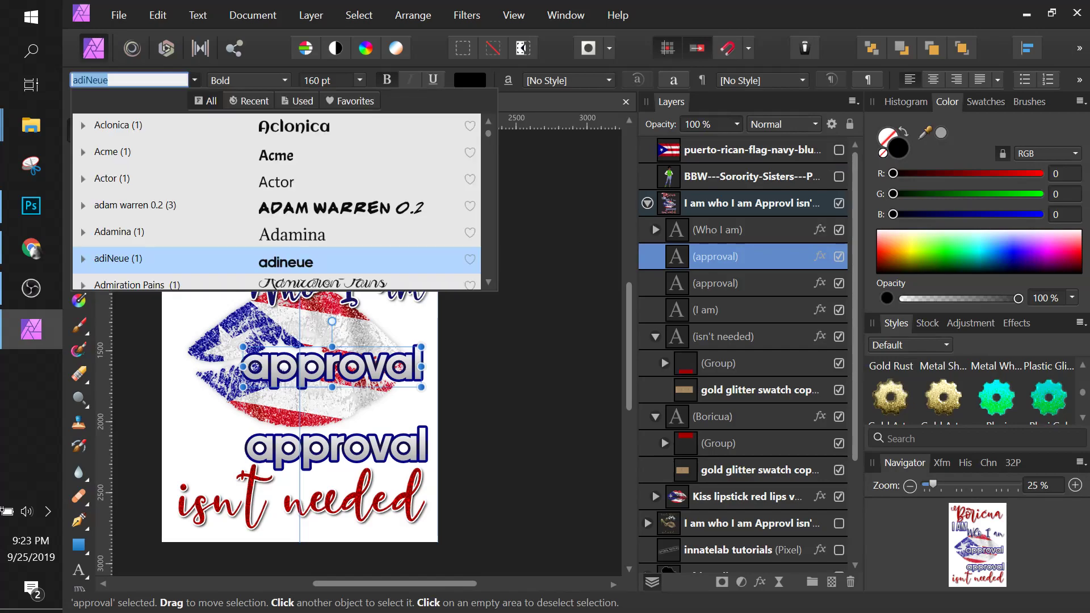
type("master")
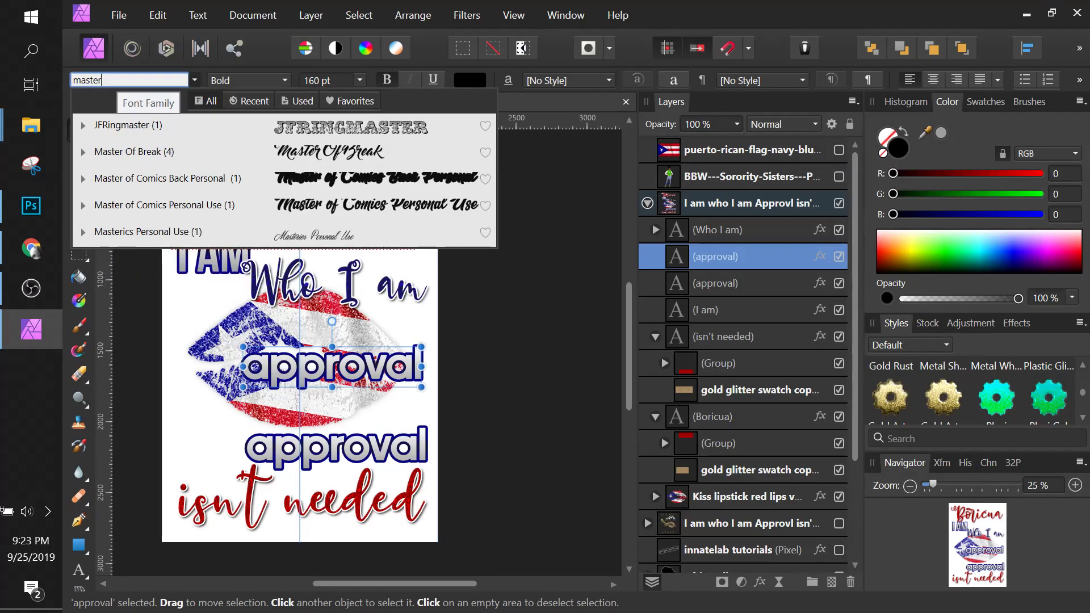
key("Return")
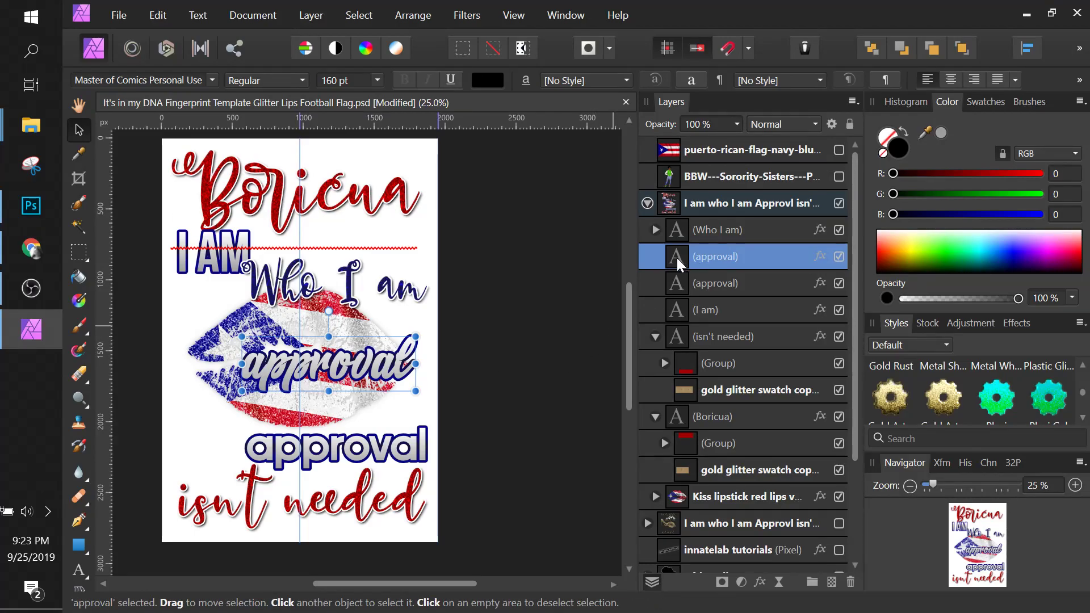
triple_click(385, 368)
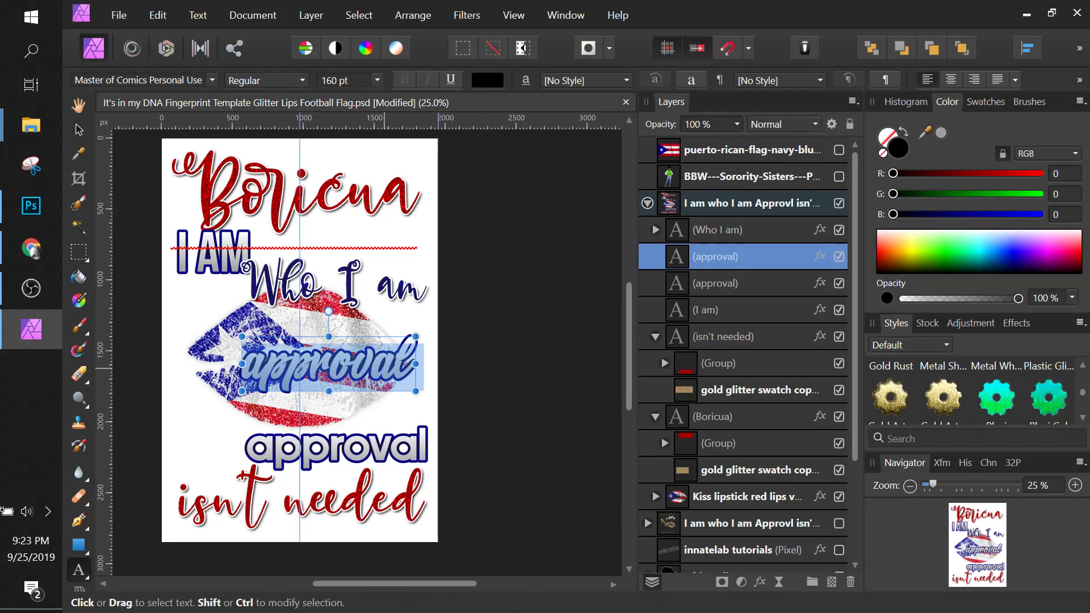
type("Your")
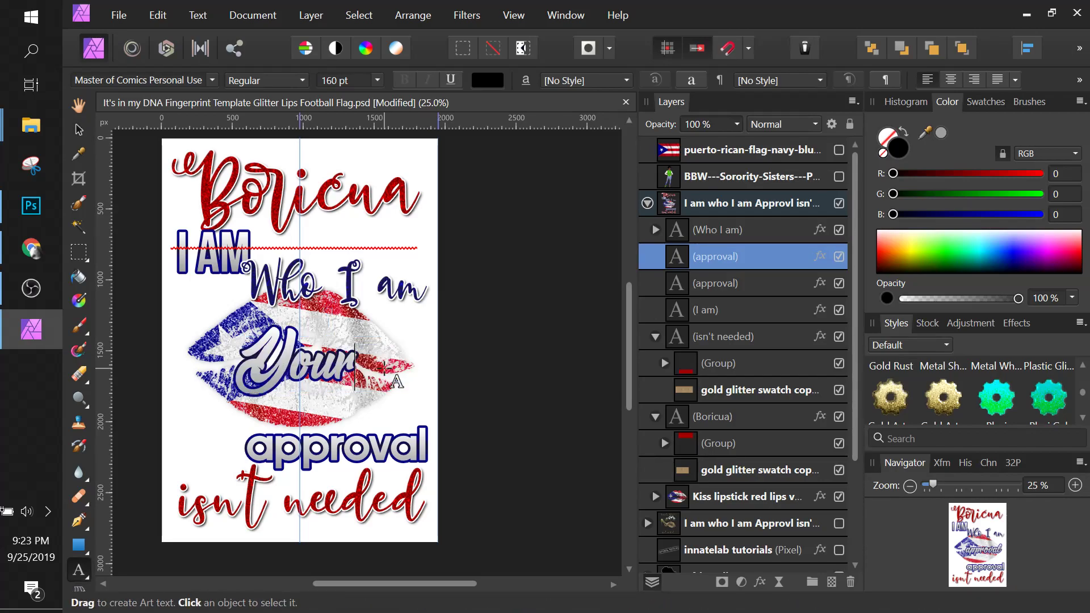
Move the Your text to the upper left of the lower approval and tilt it upward to the right
left_click(79, 129)
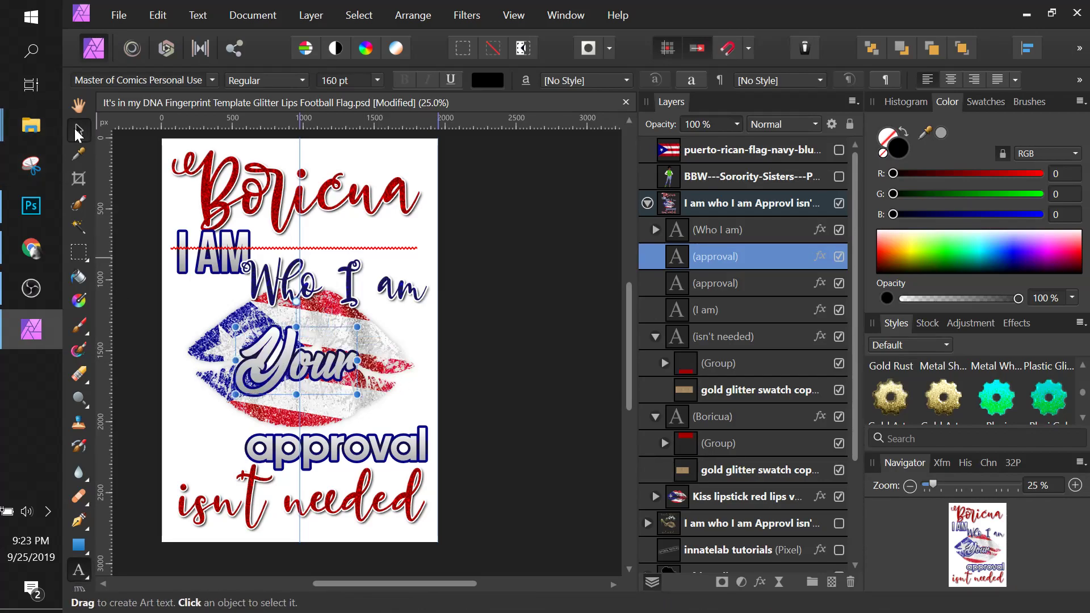
left_click_drag(315, 376, 257, 423)
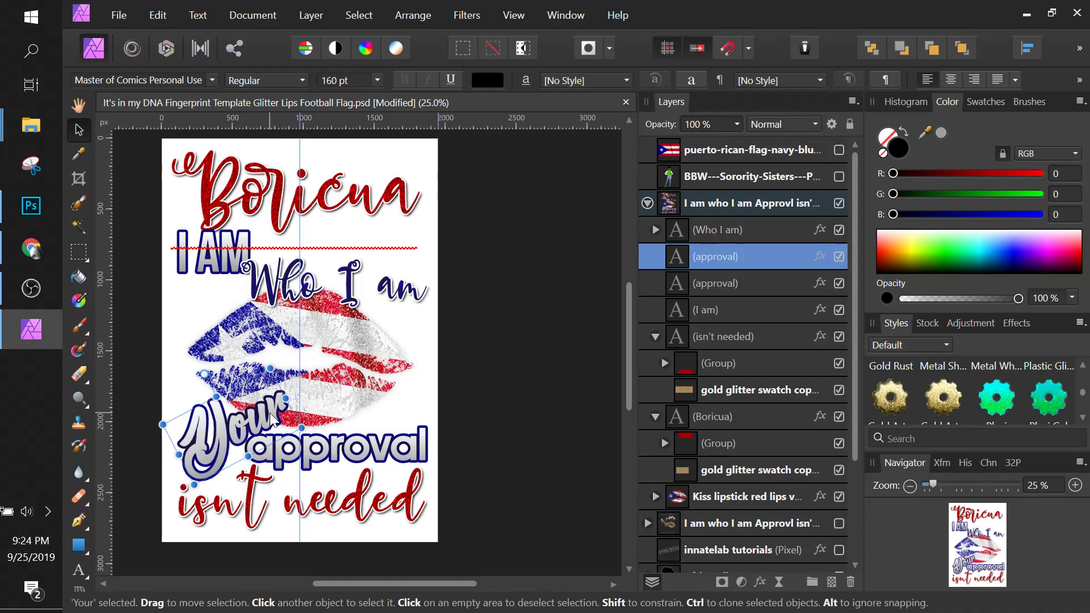
left_click_drag(272, 413, 273, 409)
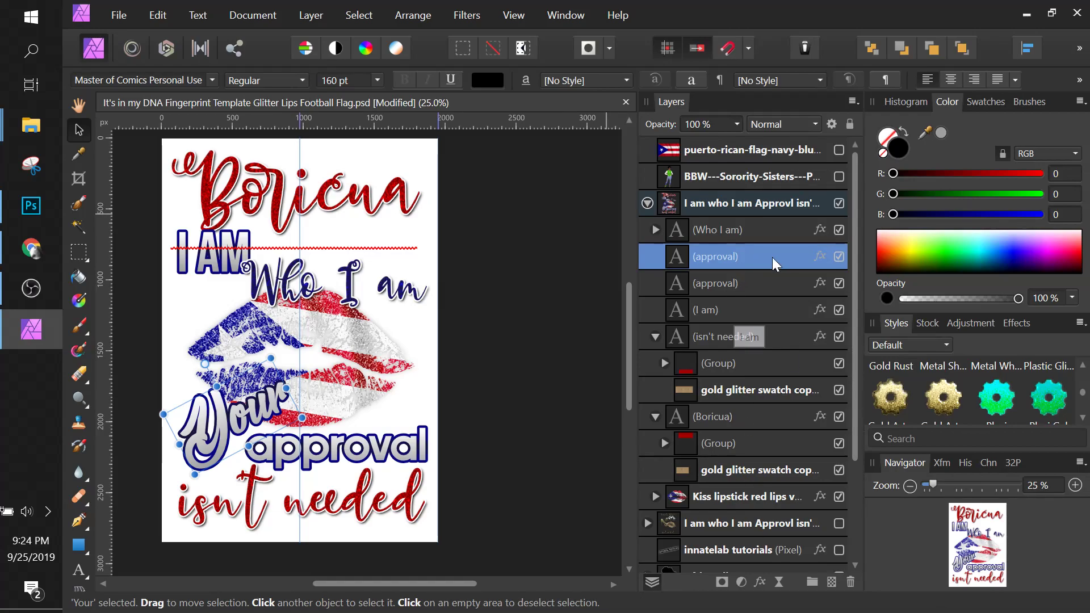
Recolour the first stop of the Your text's outline gradient with the dark red sampled from the Boricua lettering
double_click(822, 254)
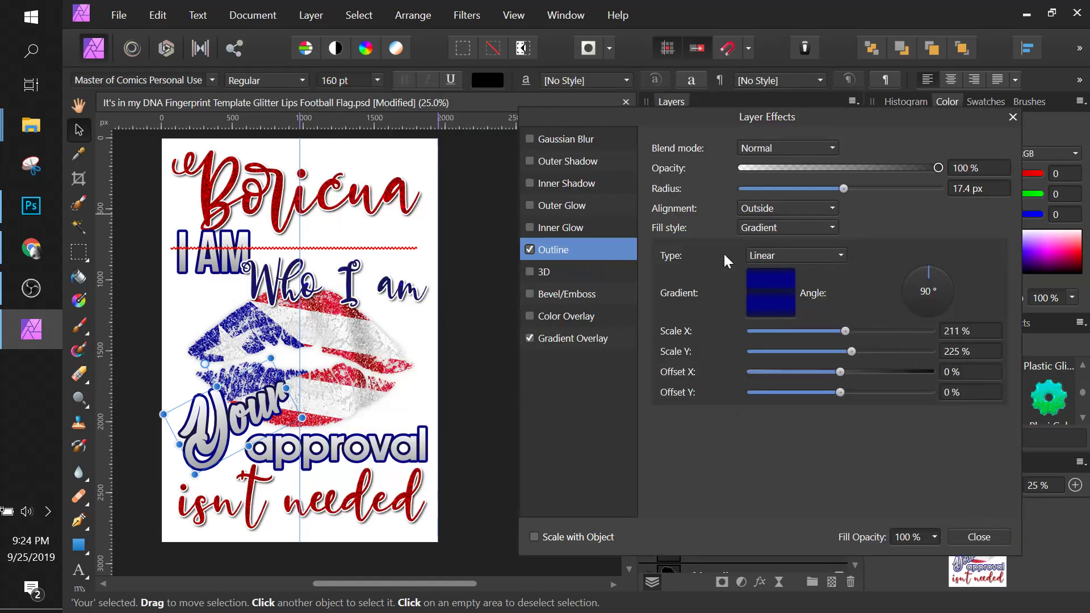
left_click(767, 281)
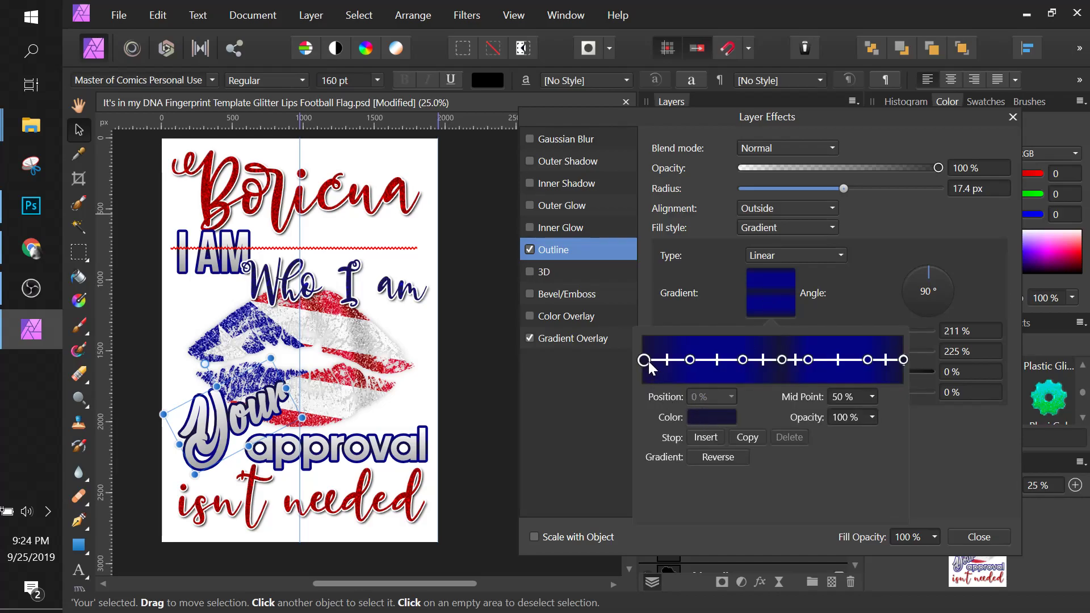
left_click(717, 415)
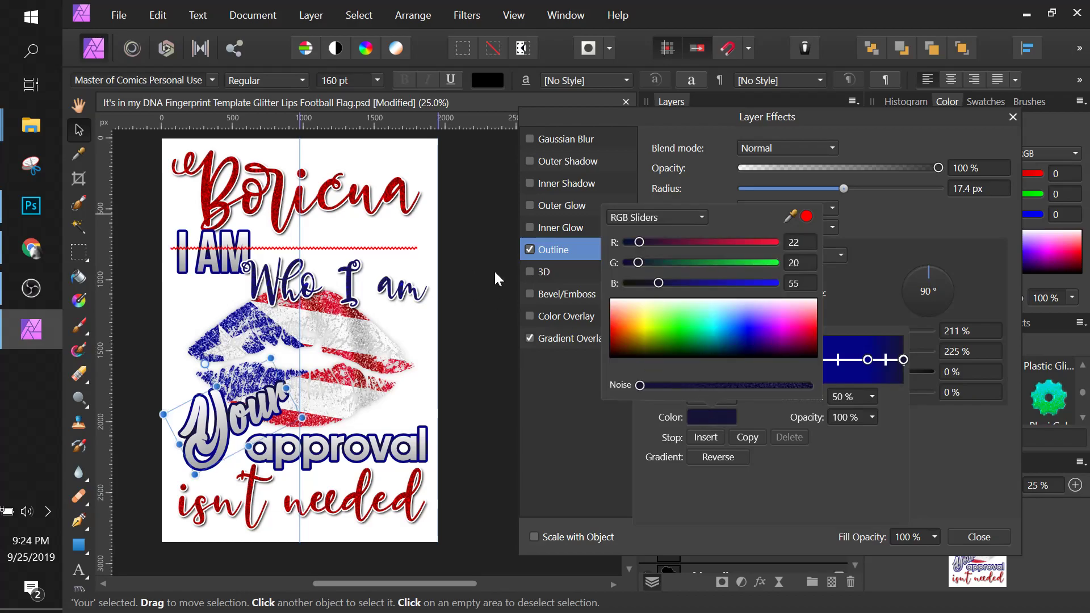
left_click_drag(789, 216, 216, 200)
left_click(805, 216)
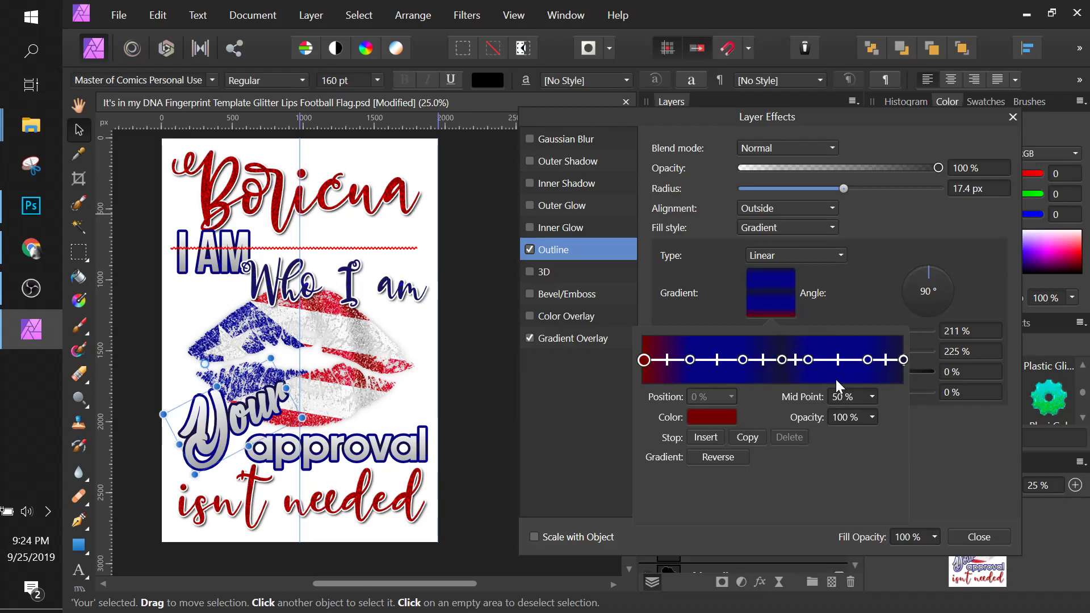
Copy the dark red stop to the end of the outline gradient at 100%, deleting the original end stop
left_click(752, 437)
left_click_drag(643, 360, 891, 360)
left_click(901, 360)
left_click(789, 437)
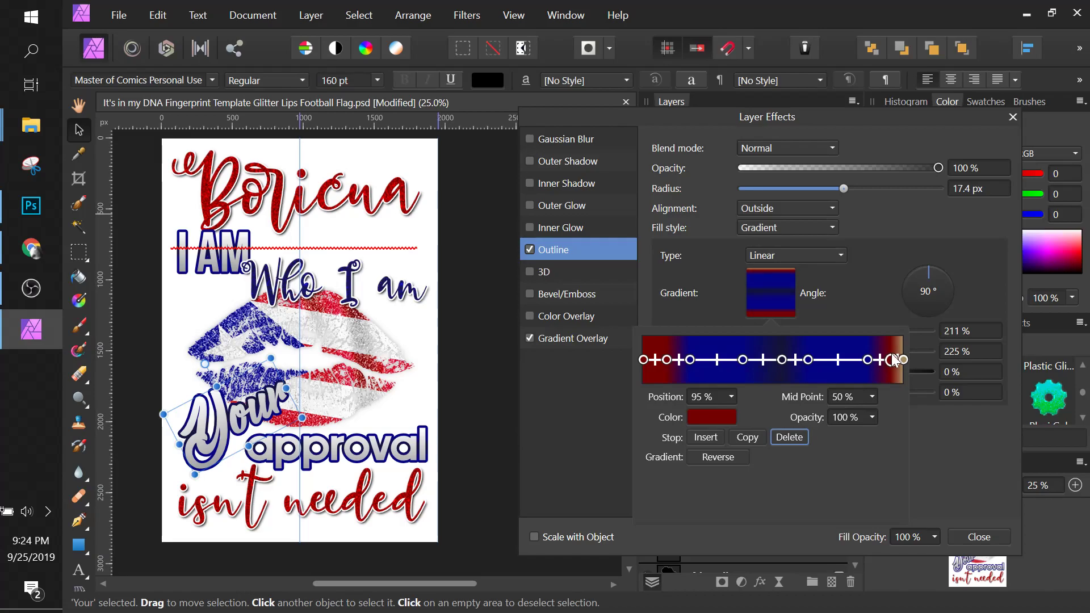
left_click(893, 360)
left_click_drag(892, 359, 905, 360)
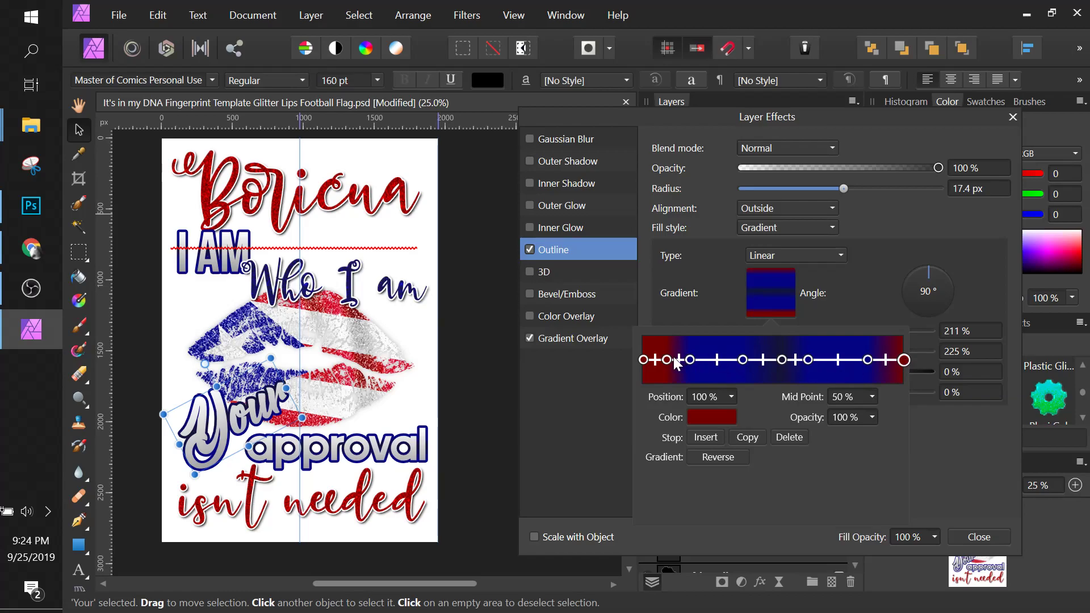
Delete the blue and navy stops from the outline gradient and place the middle dark red stop at 51%
left_click_drag(667, 360, 784, 366)
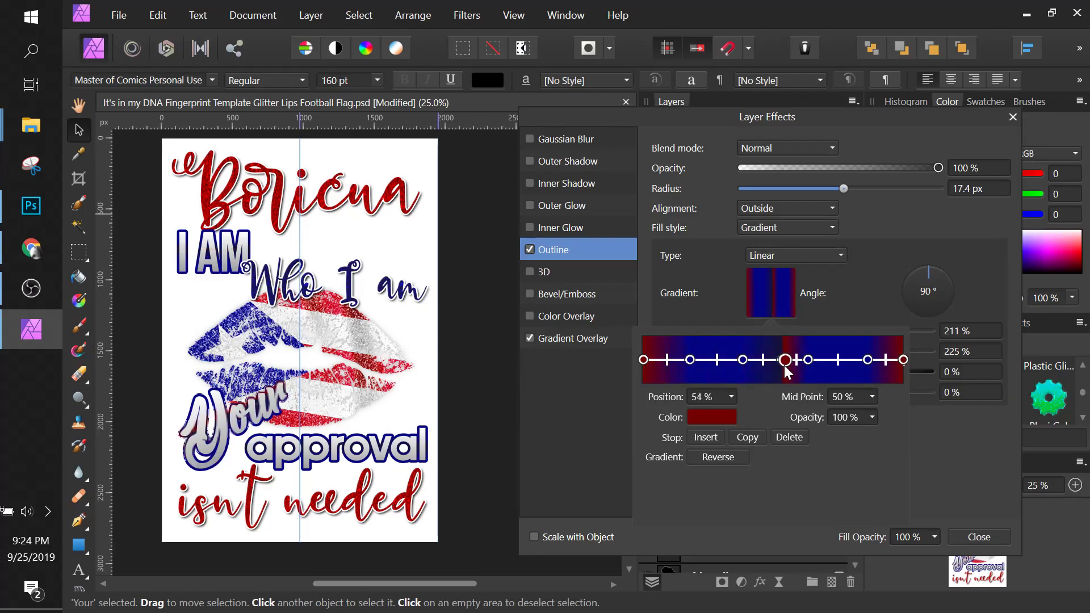
left_click(788, 437)
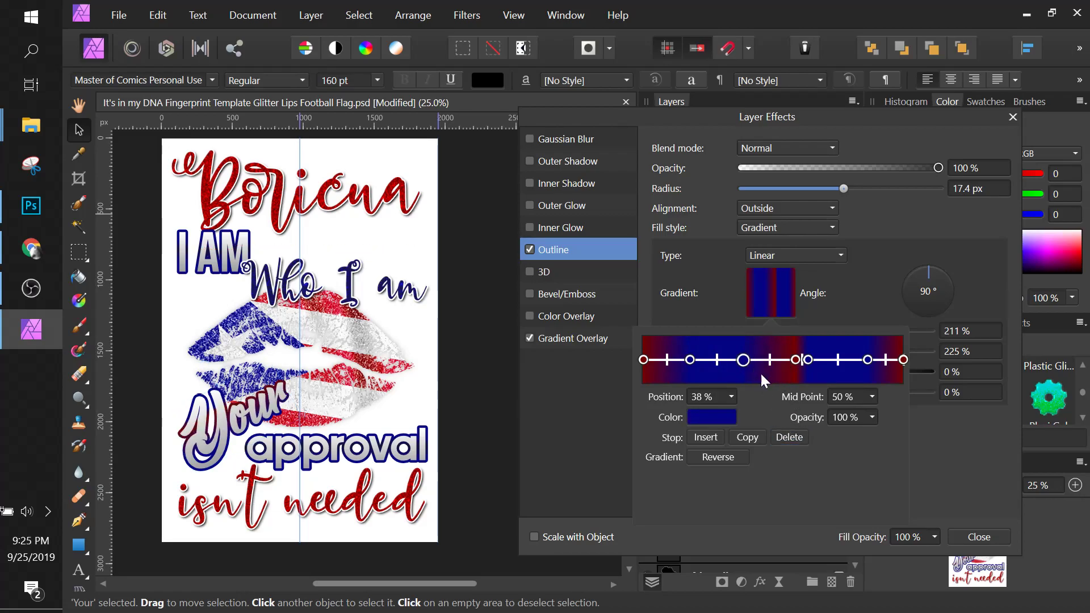
left_click(789, 437)
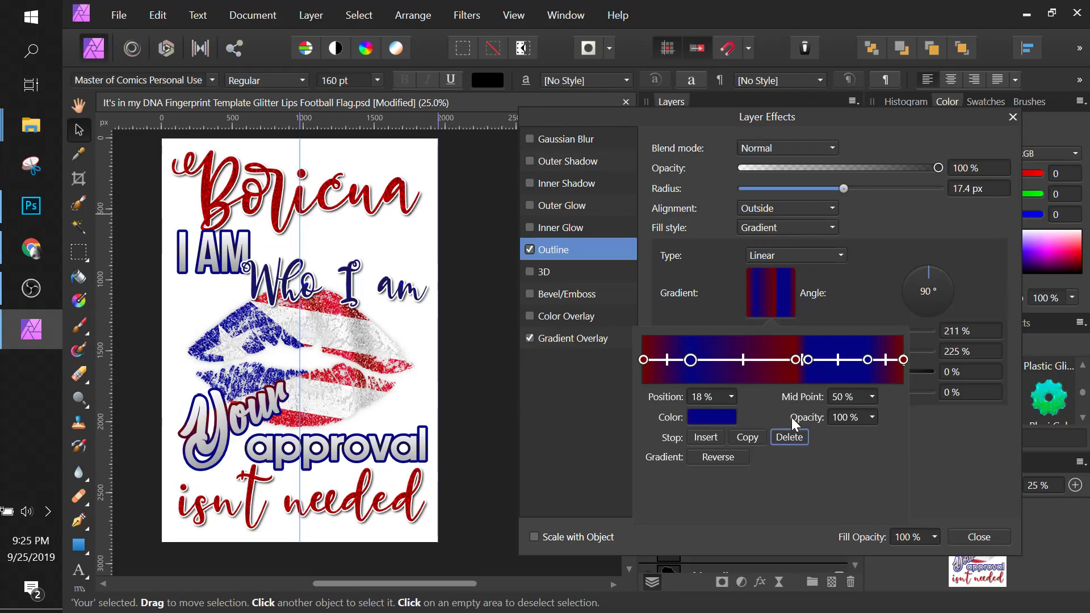
left_click(790, 437)
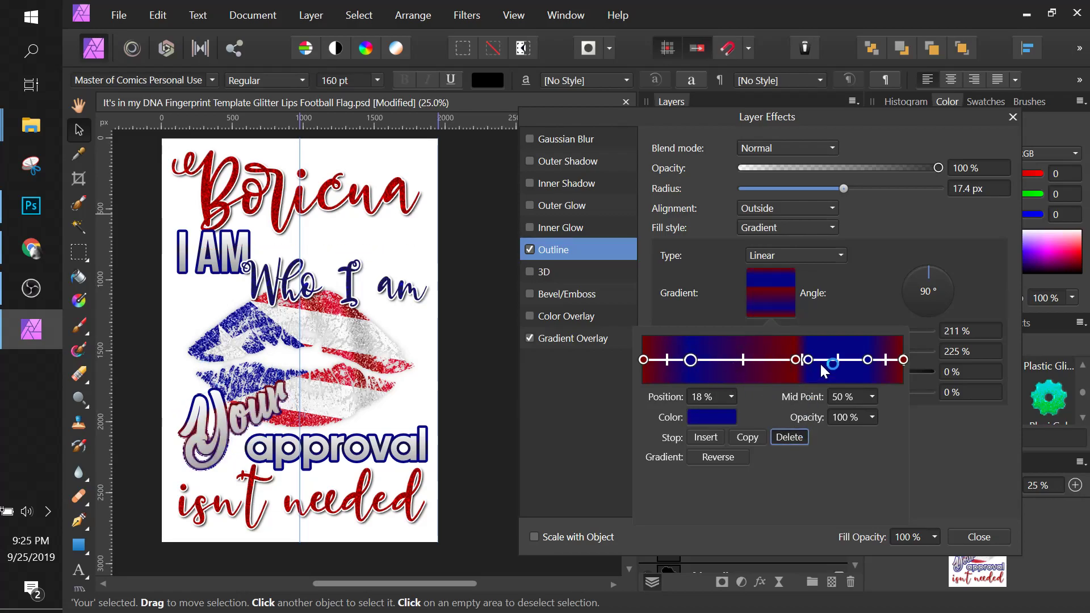
left_click(868, 360)
left_click(791, 437)
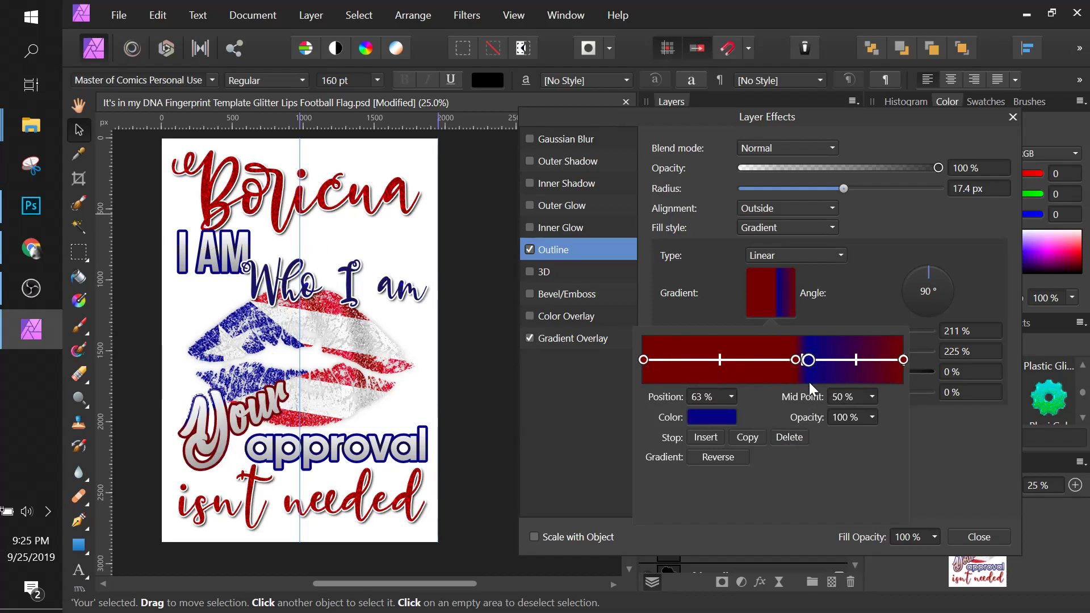
left_click(789, 437)
left_click_drag(796, 360, 775, 360)
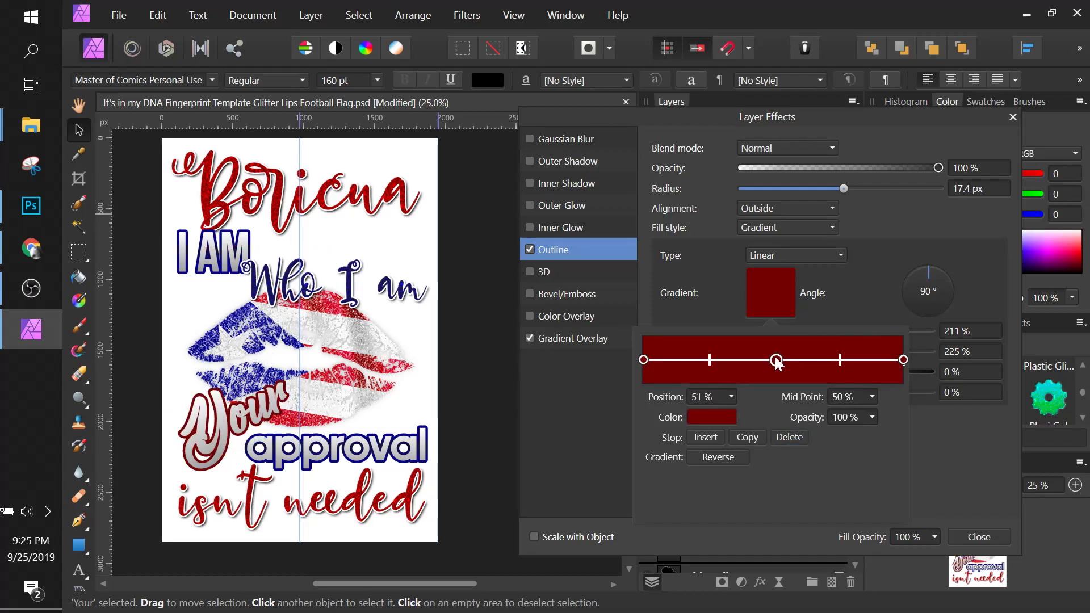
Add a bright red stop sampled from the lips to the outline gradient's first half and copy it to 70%
left_click(680, 359)
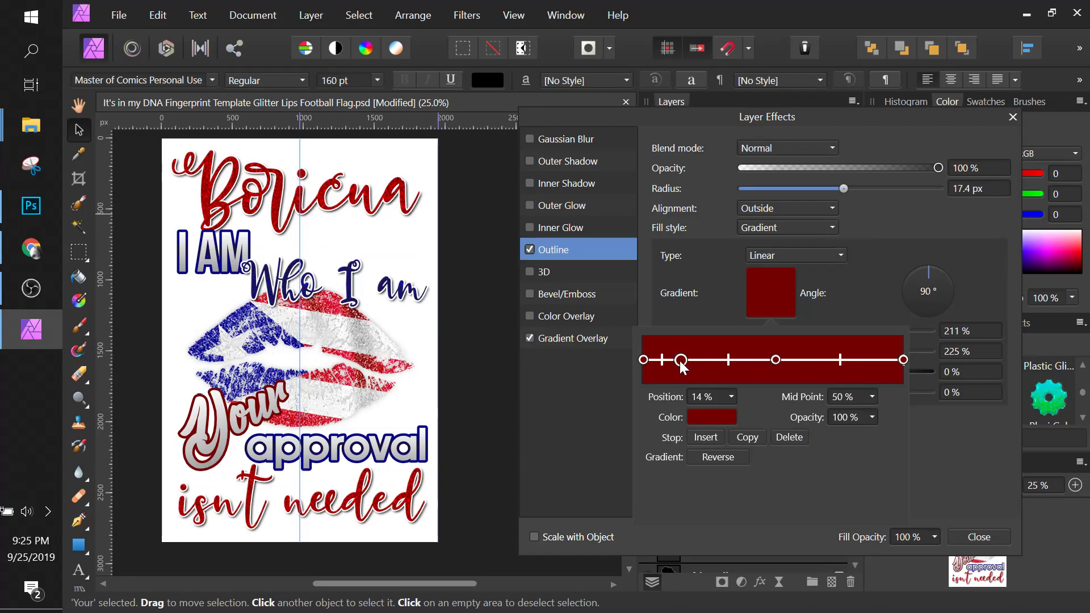
left_click(723, 418)
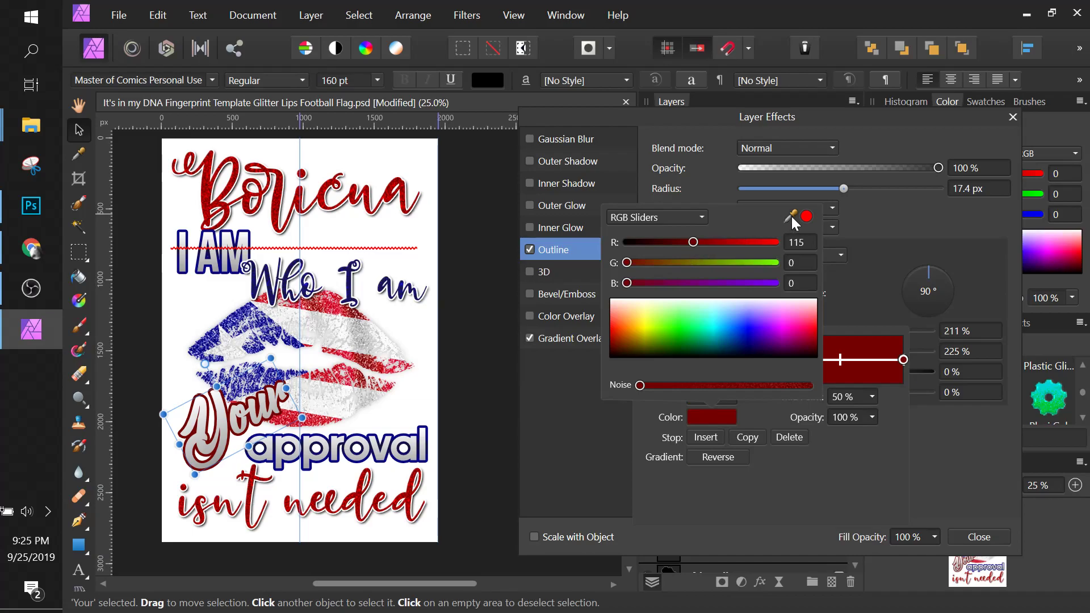
left_click_drag(790, 215, 336, 313)
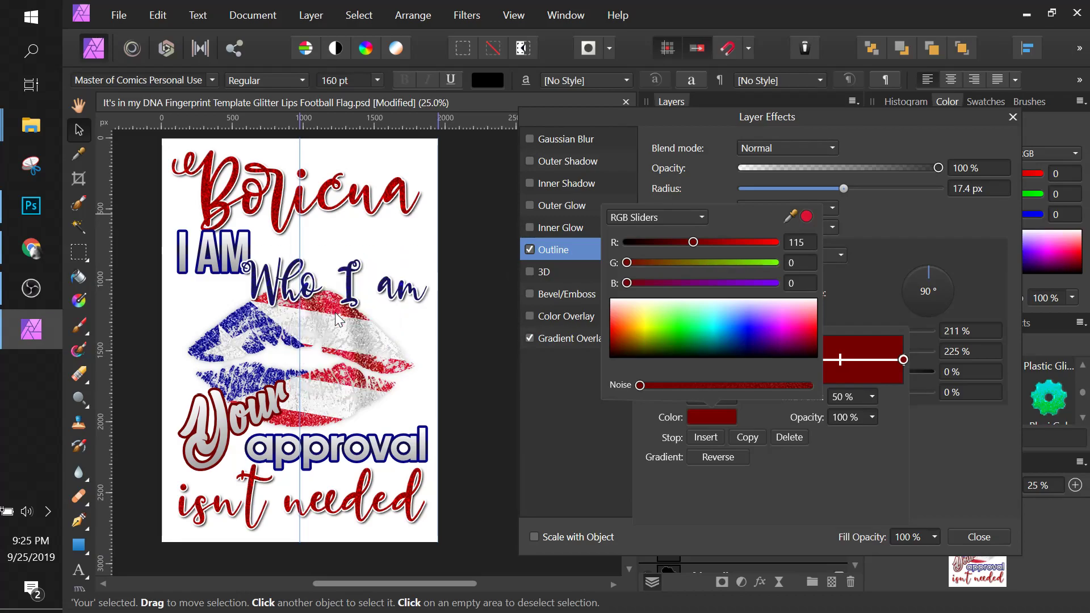
left_click(805, 216)
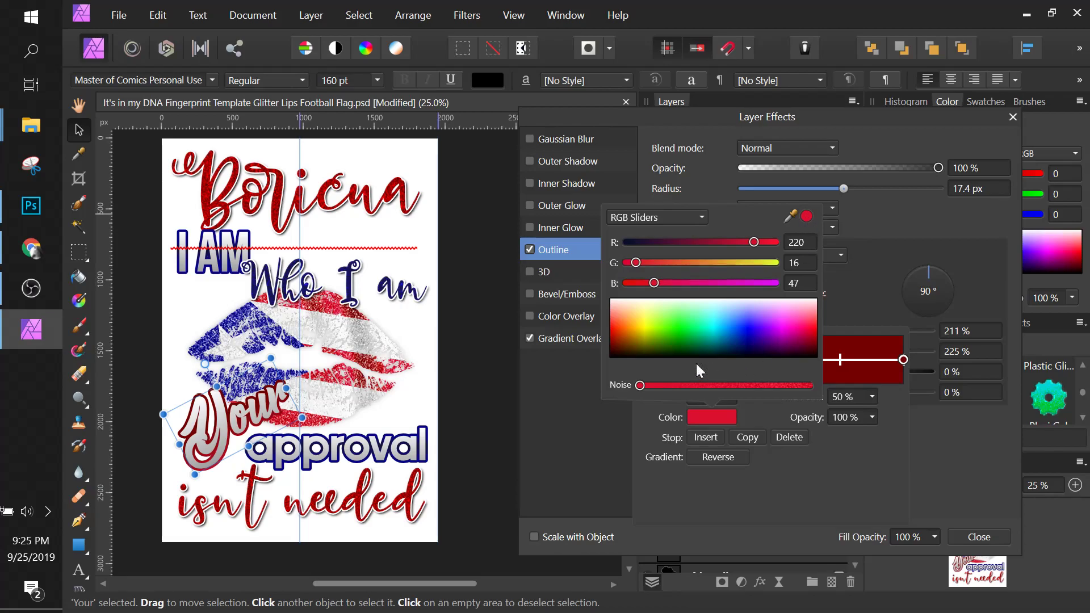
left_click(851, 454)
left_click_drag(687, 358, 827, 360)
left_click(748, 437)
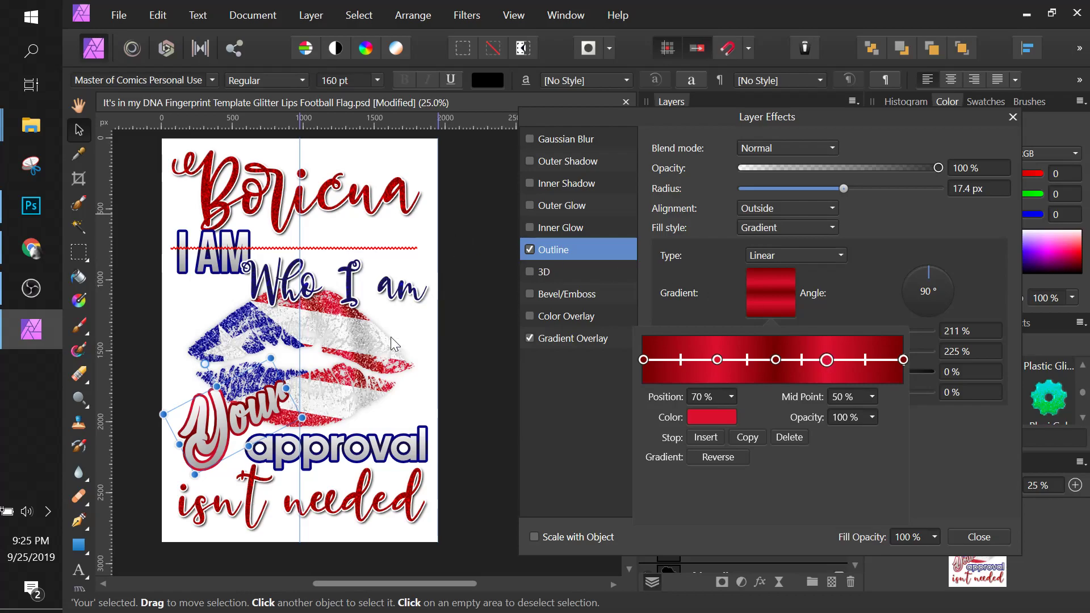
Inspect the layer effects of the Who I am and Boricua texts and close the effects settings
left_click(414, 259)
left_click(414, 259)
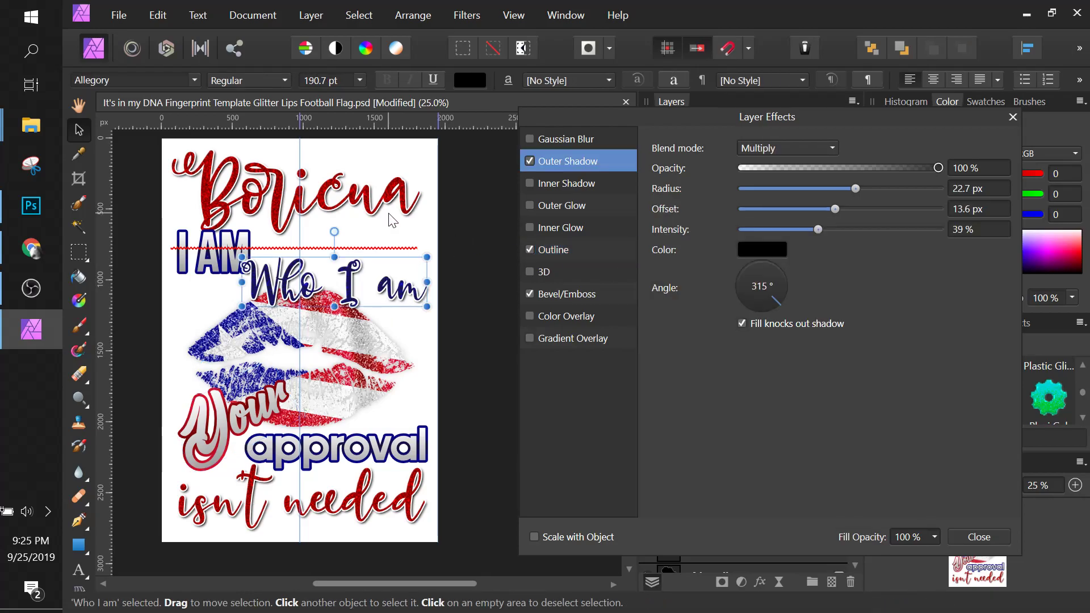
left_click(389, 230)
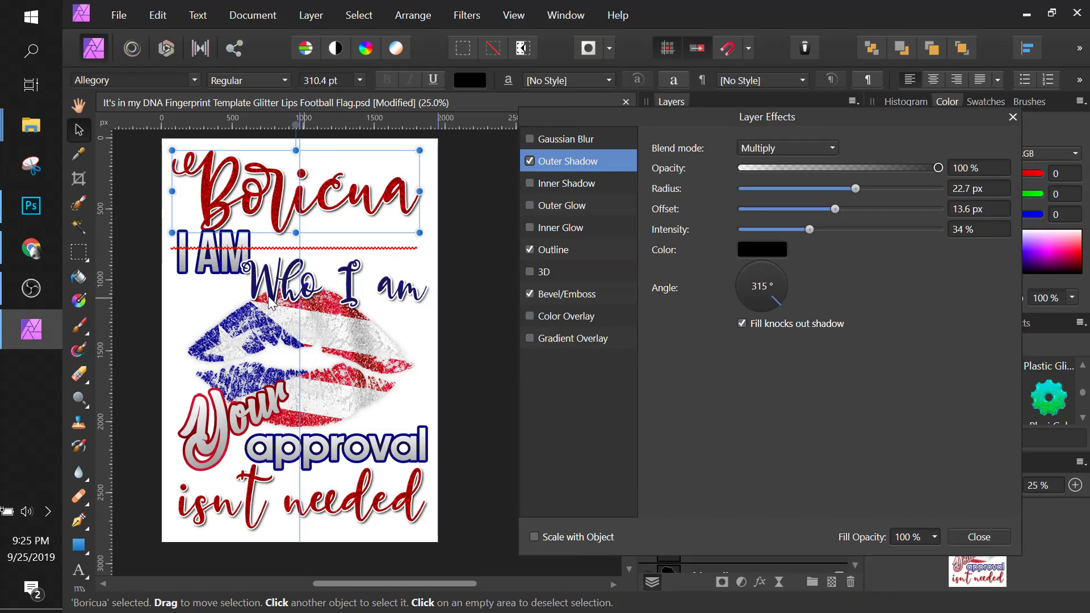
right_click(221, 265)
left_click(211, 265)
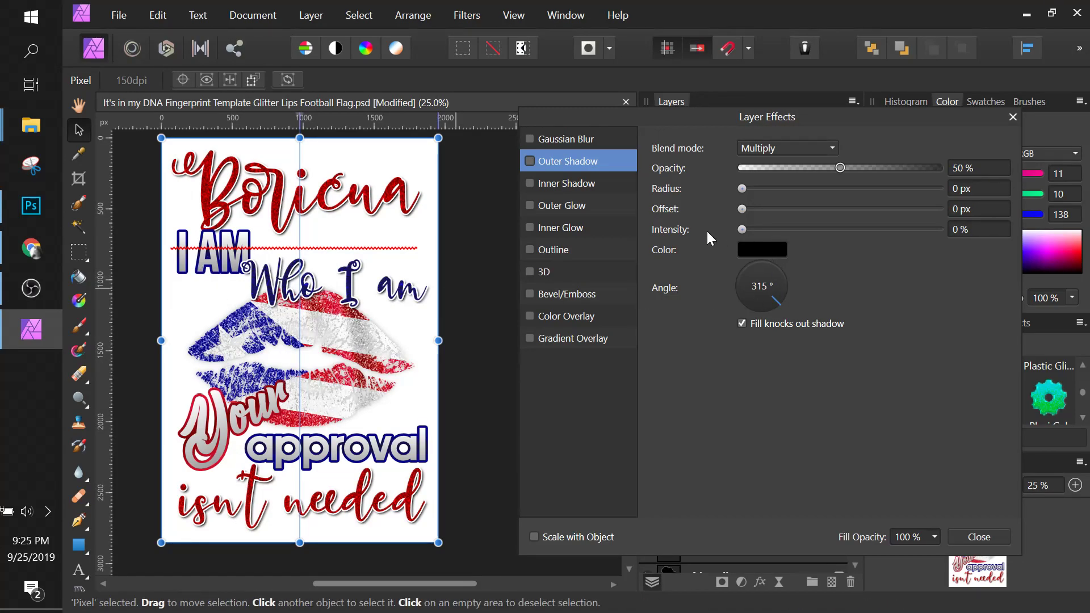
left_click(976, 537)
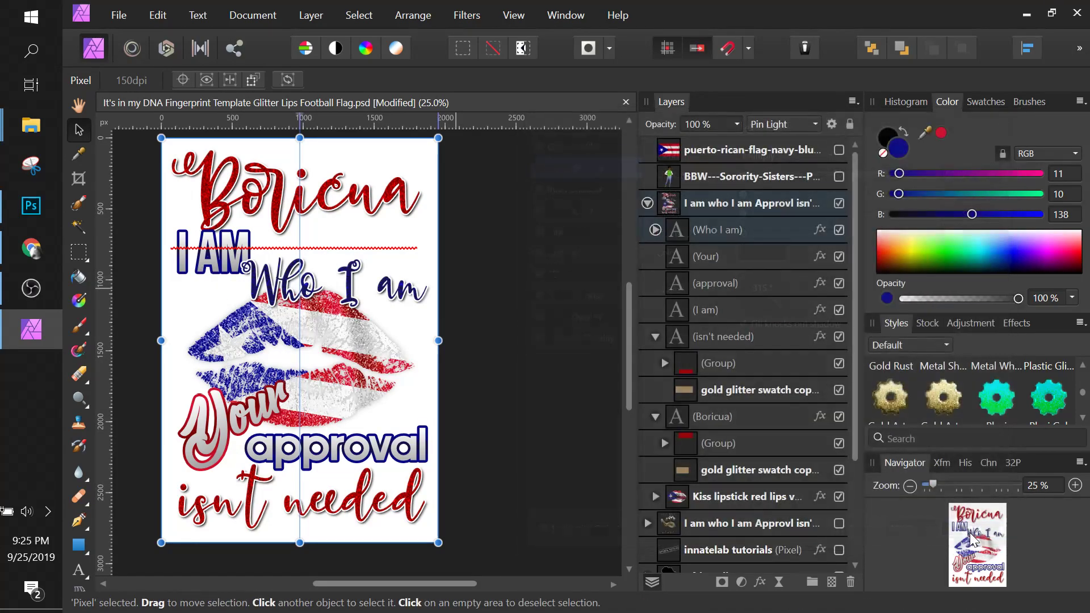
right_click(216, 265)
key("Escape")
Tilt the I AM text upward to the right and shift it slightly lower beneath Boricua
left_click(711, 231)
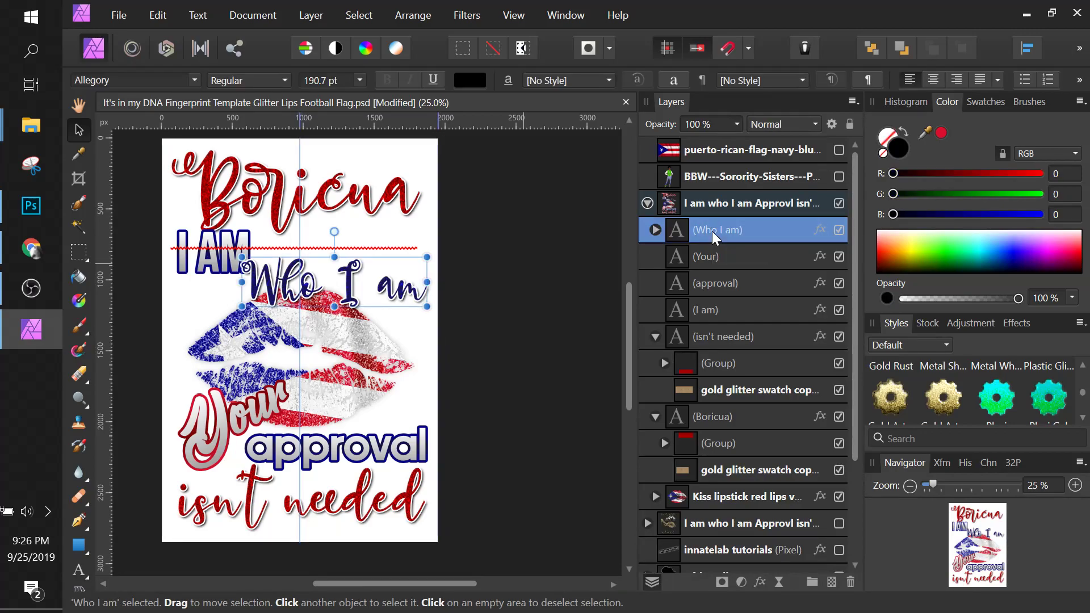
left_click(709, 309)
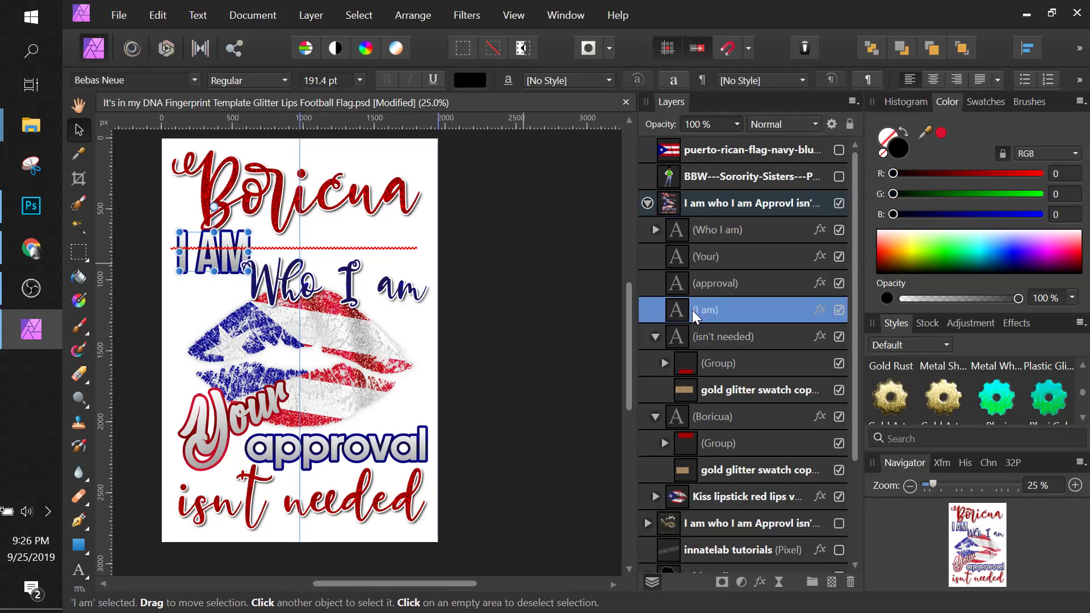
key("ctrl+t")
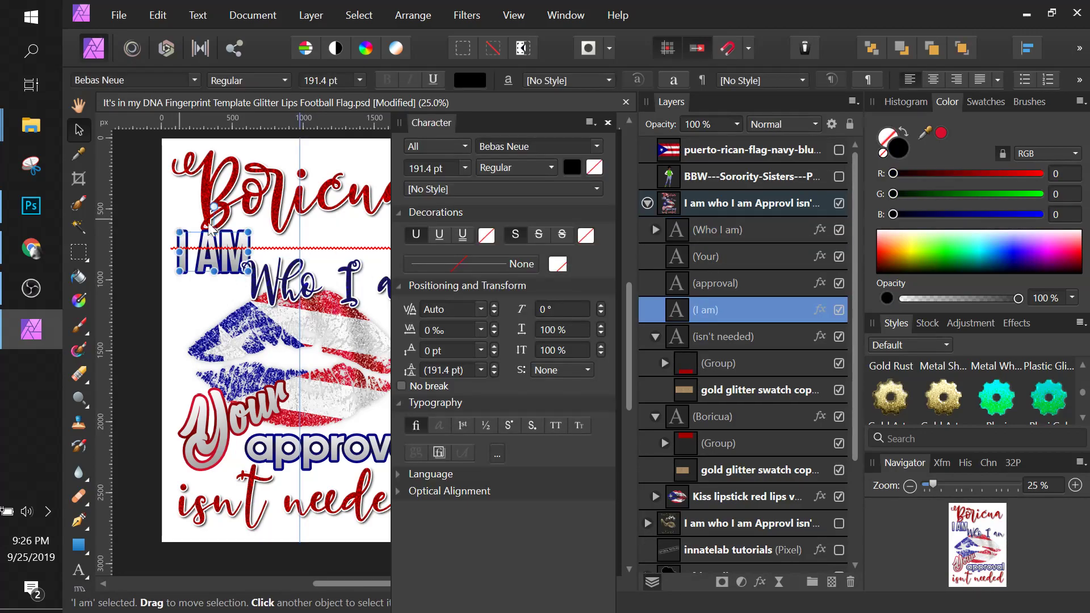
left_click_drag(174, 230, 172, 238)
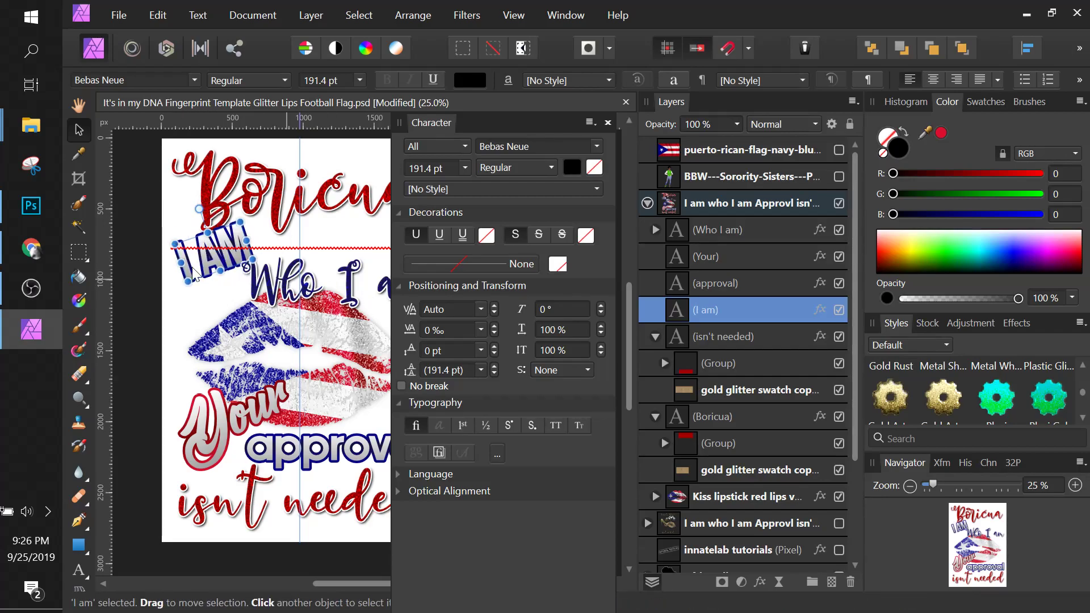
left_click_drag(215, 273, 210, 279)
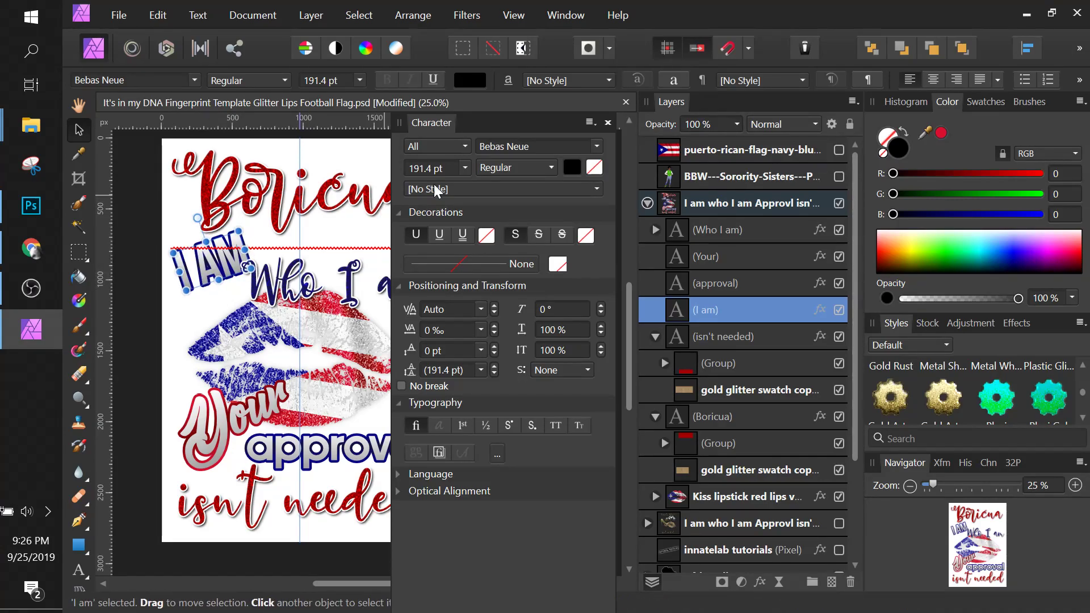
Close the character settings and move the Boricua text slightly lower, closer to the I AM text
left_click(607, 122)
left_click(554, 229)
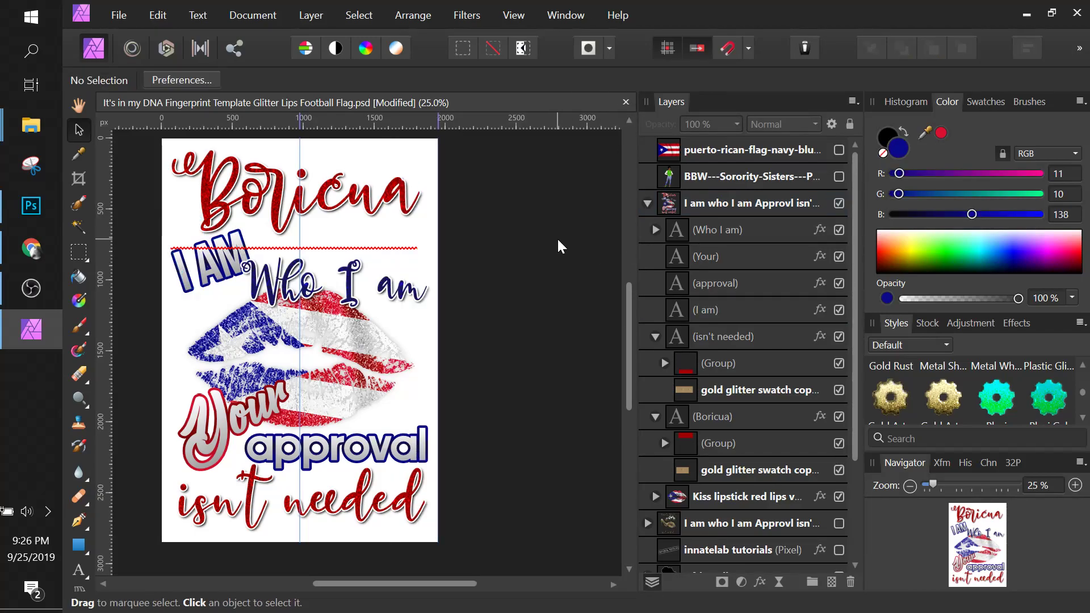
left_click(332, 215)
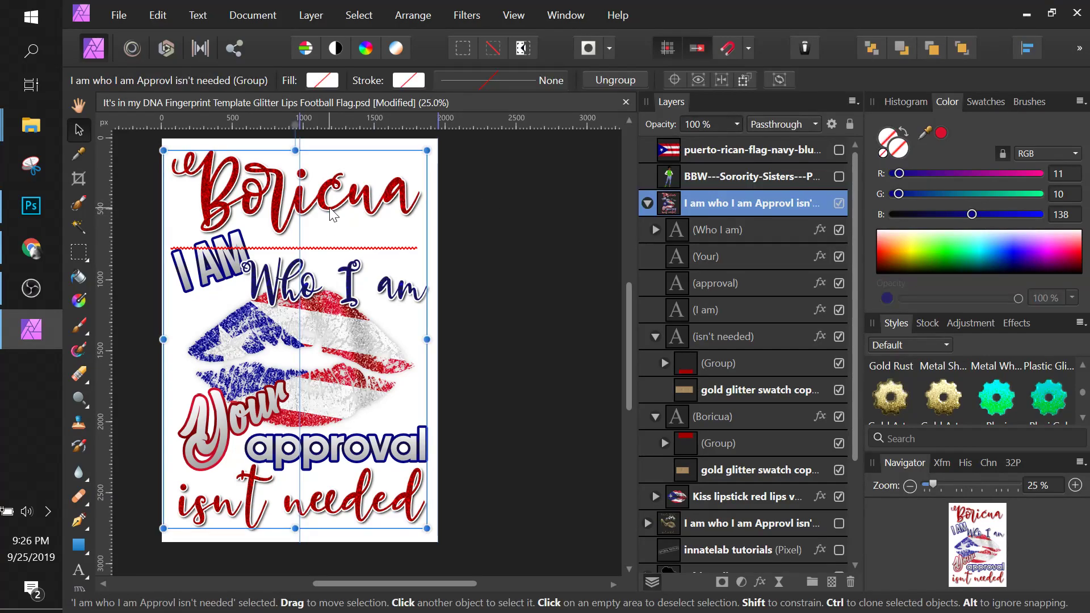
right_click(332, 214)
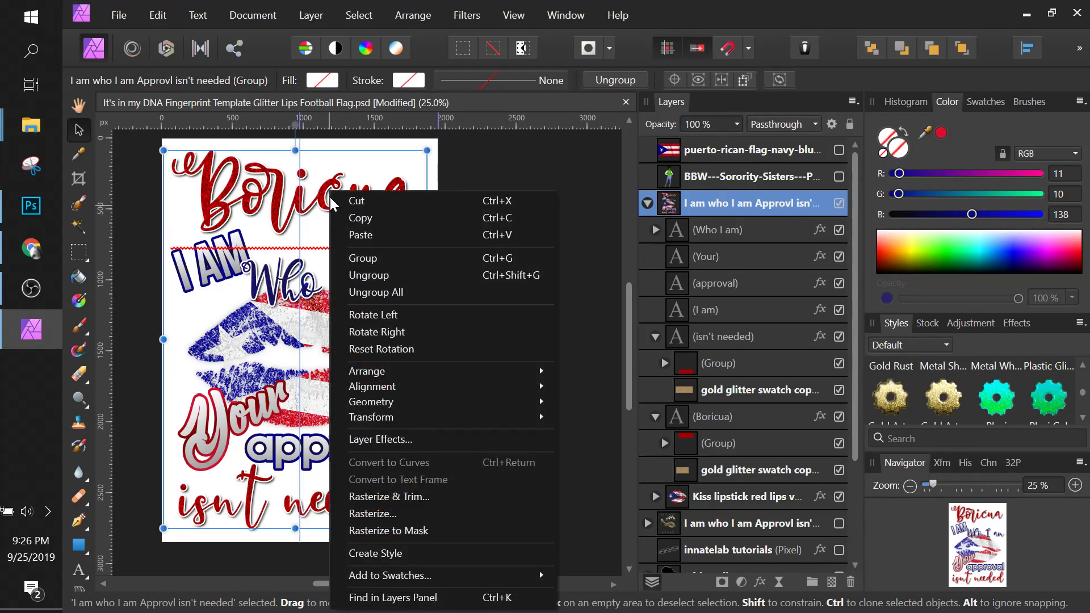
key("Escape")
left_click(726, 416)
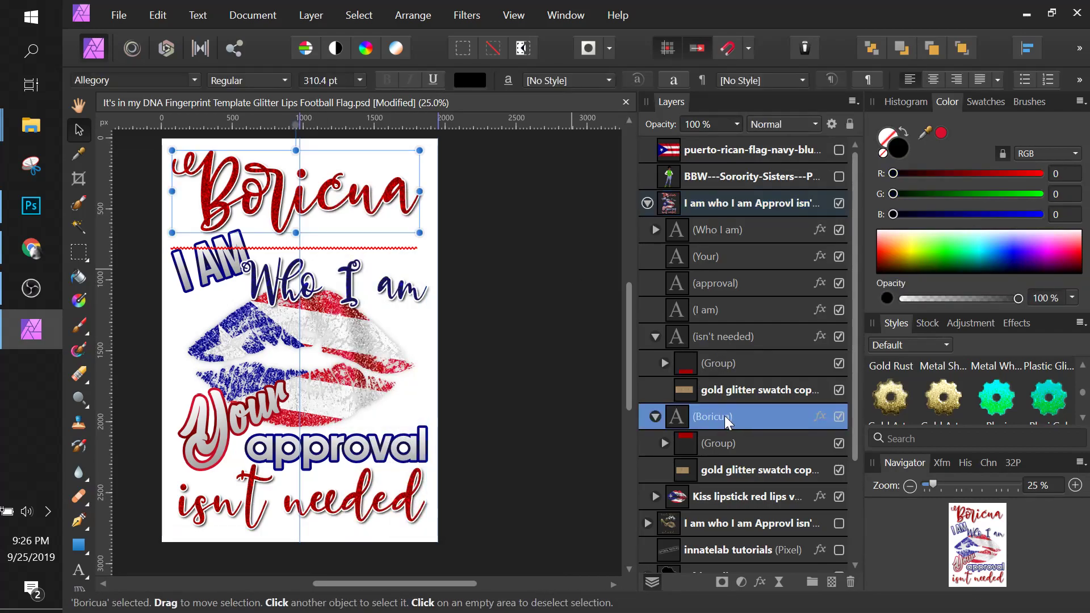
left_click_drag(331, 214, 333, 217)
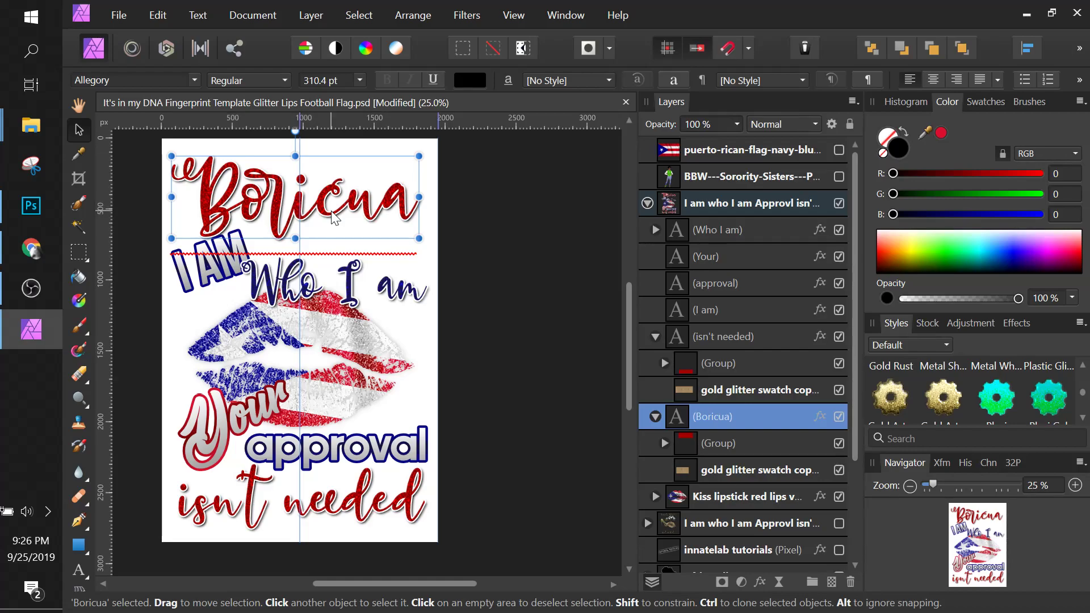
Collapse the Boricua design's layer group and add the prefix "Flag-" to its name
left_click(647, 203)
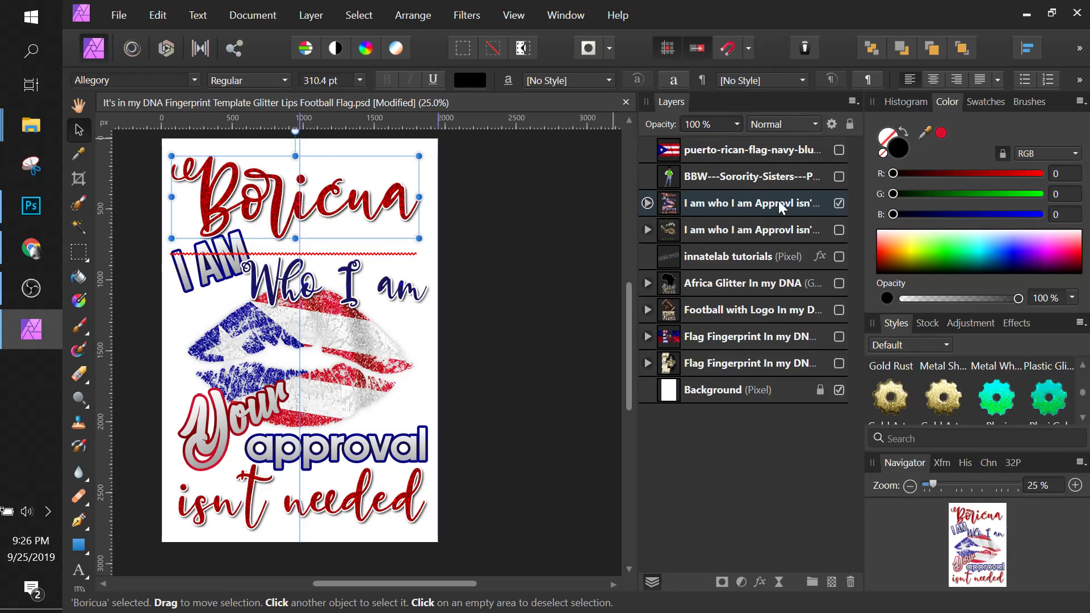
double_click(702, 204)
left_click_drag(684, 203, 663, 203)
left_click(687, 203)
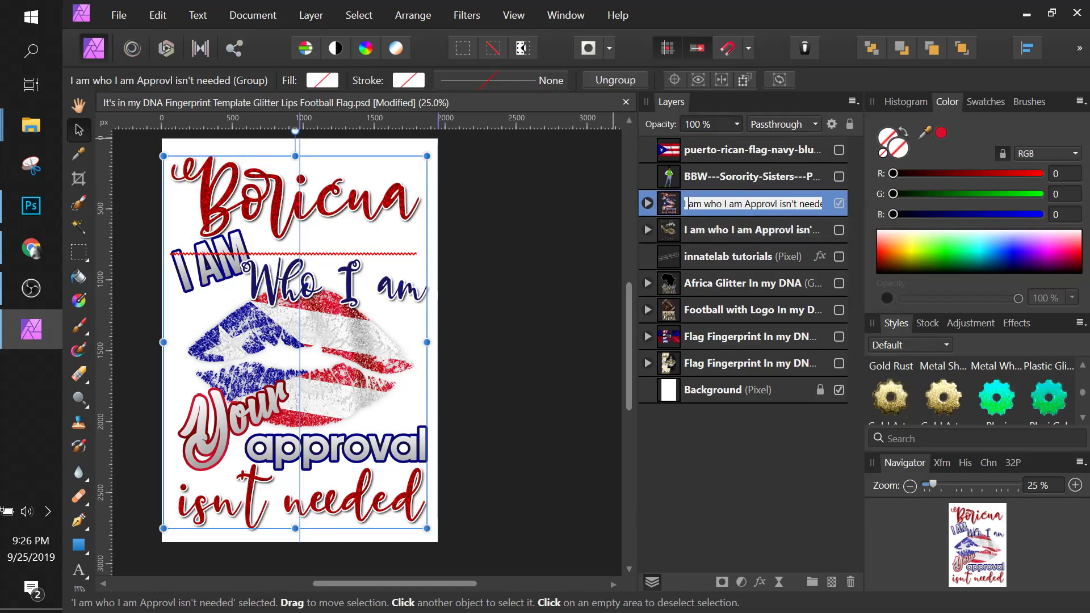
type("Flag")
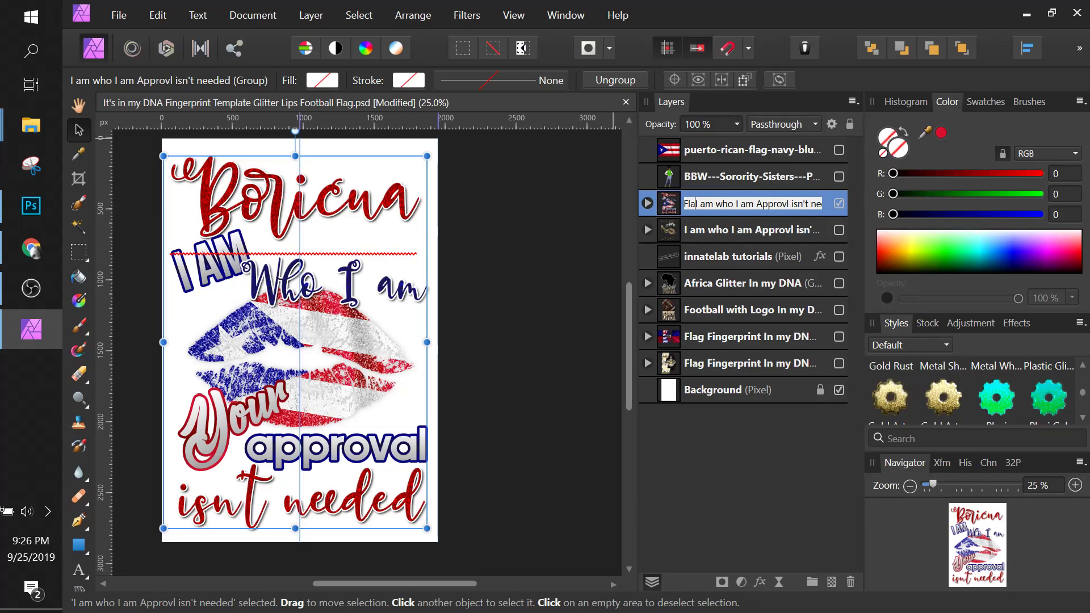
type("-")
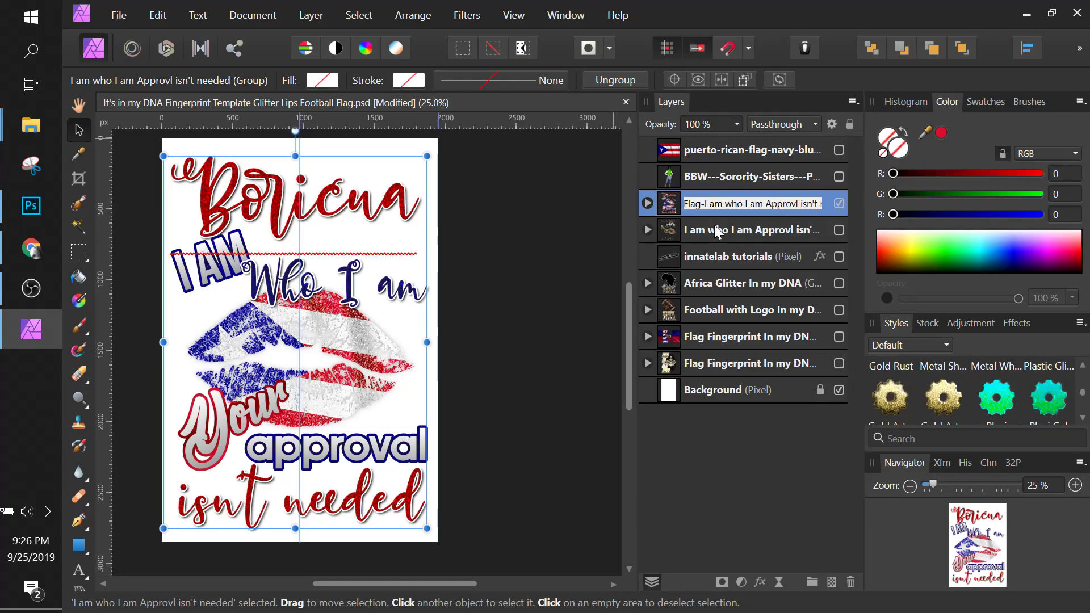
key("Return")
Hide the Flag group, show the gold Saints Girl group and look through its layers
left_click(838, 203)
left_click(687, 231)
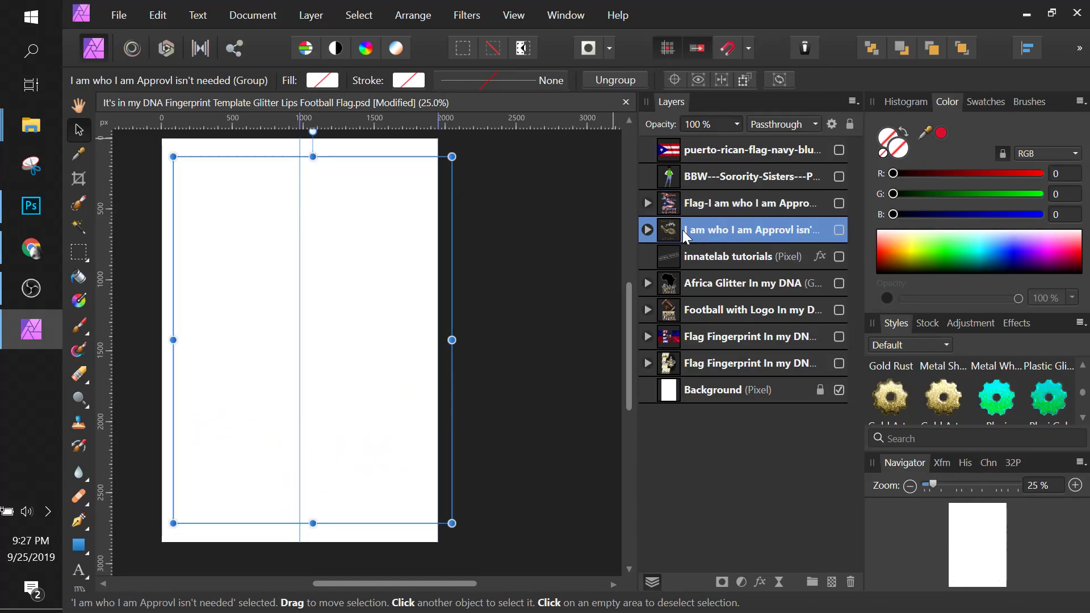
left_click(838, 229)
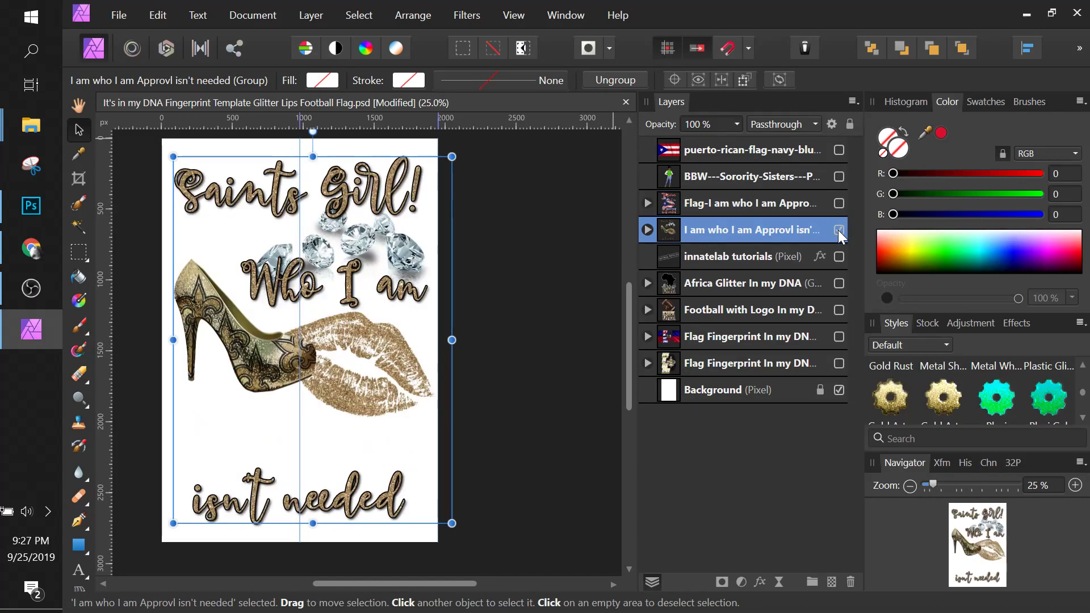
left_click(648, 229)
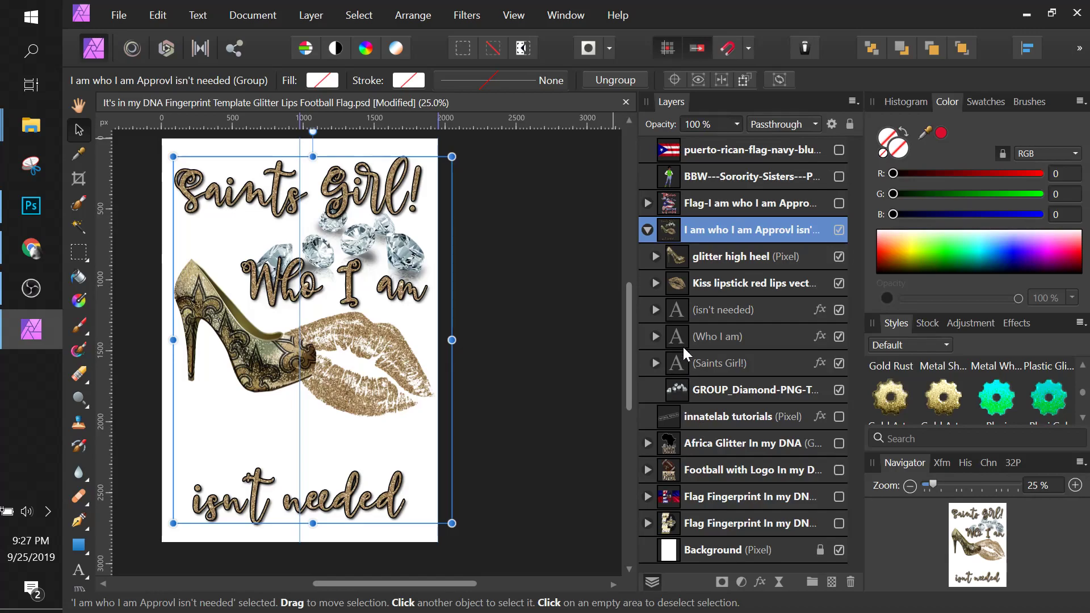
left_click(647, 208)
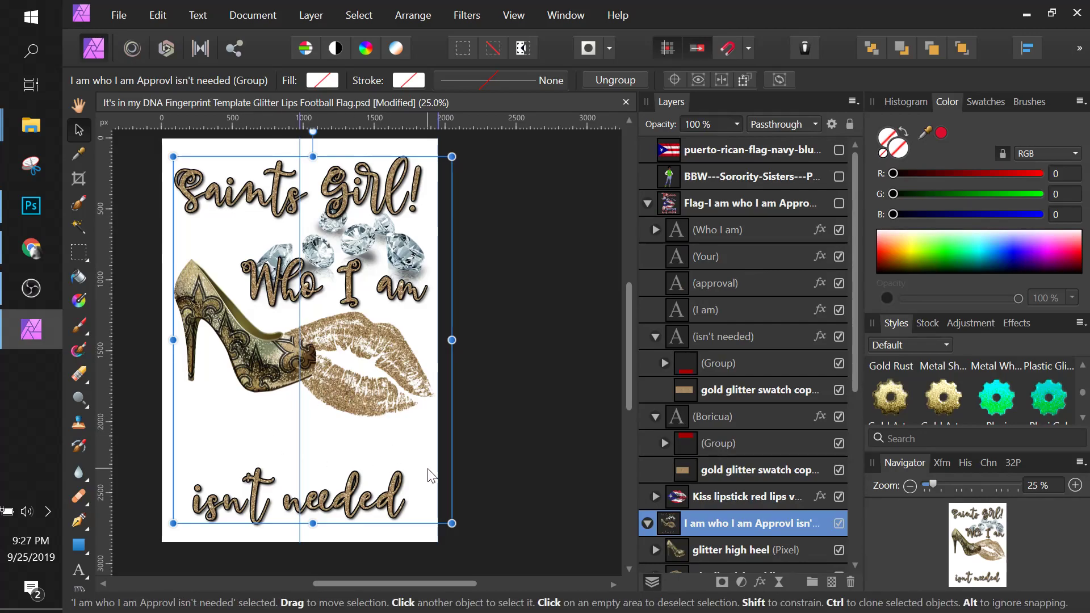
left_click(648, 203)
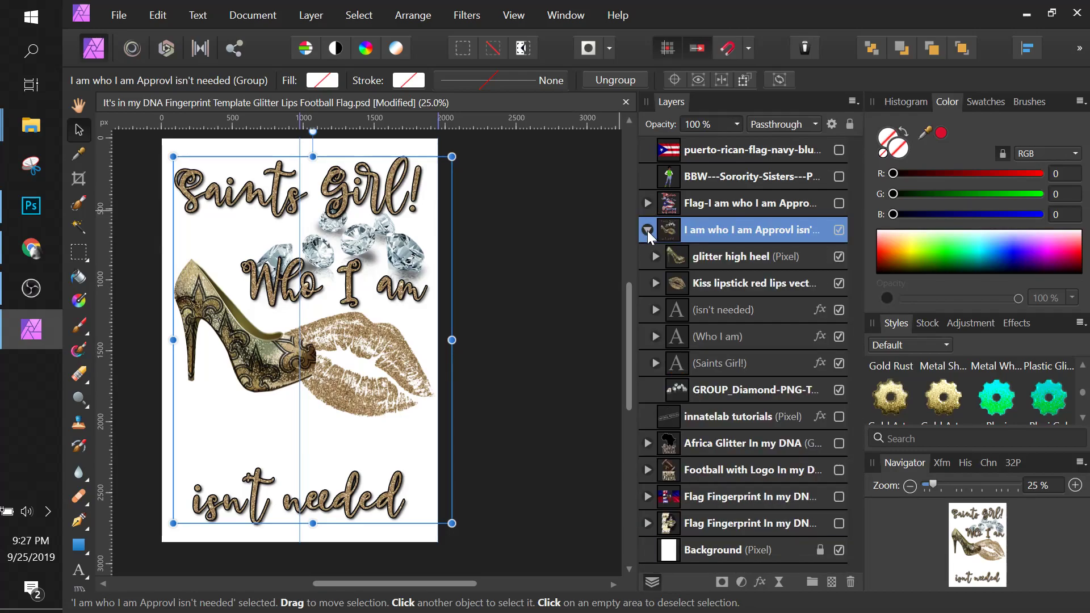
left_click(647, 230)
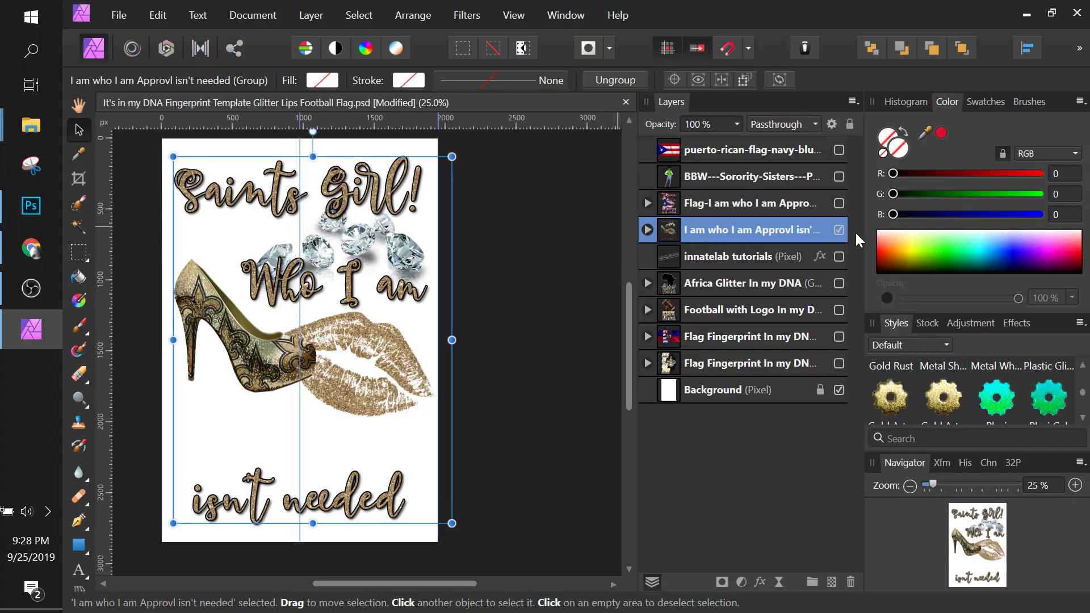
Hide the Saints Girl group, show the Africa Glitter In my DNA group and select its fingerprint layer
left_click(838, 229)
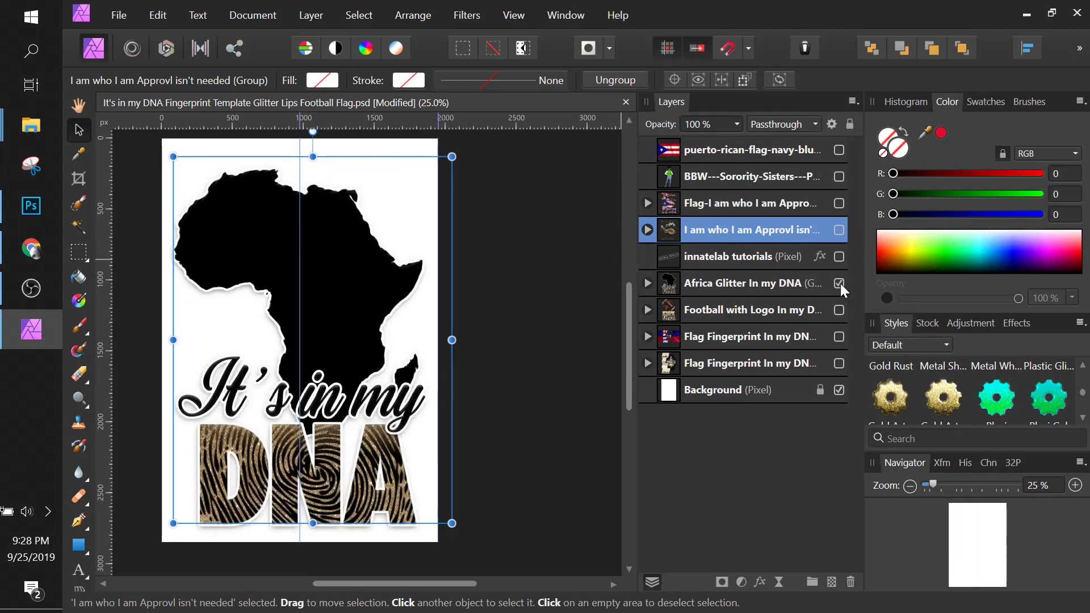
left_click(648, 283)
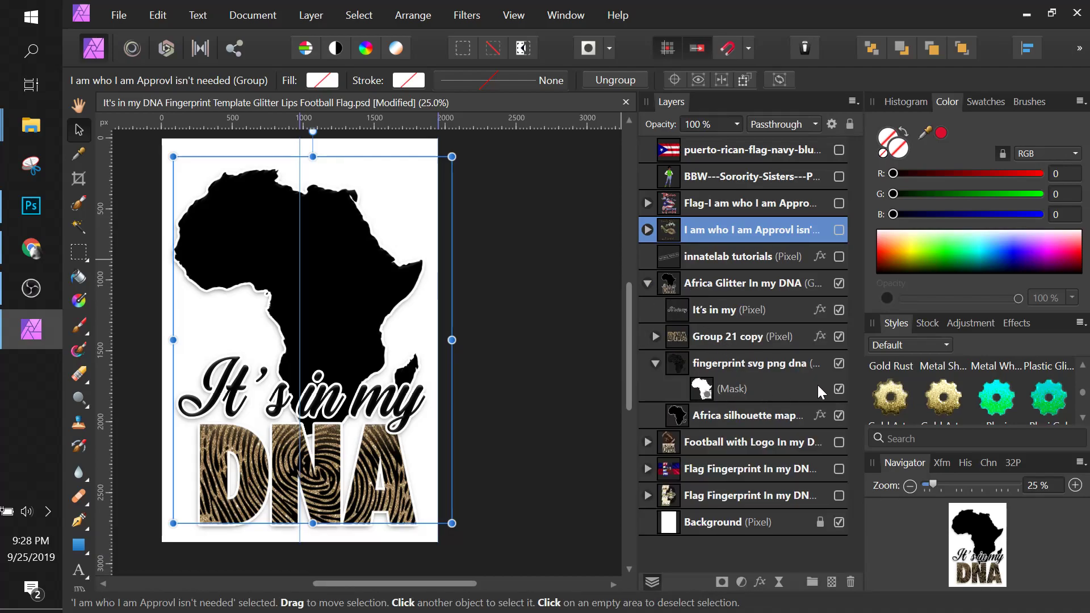
left_click(725, 361)
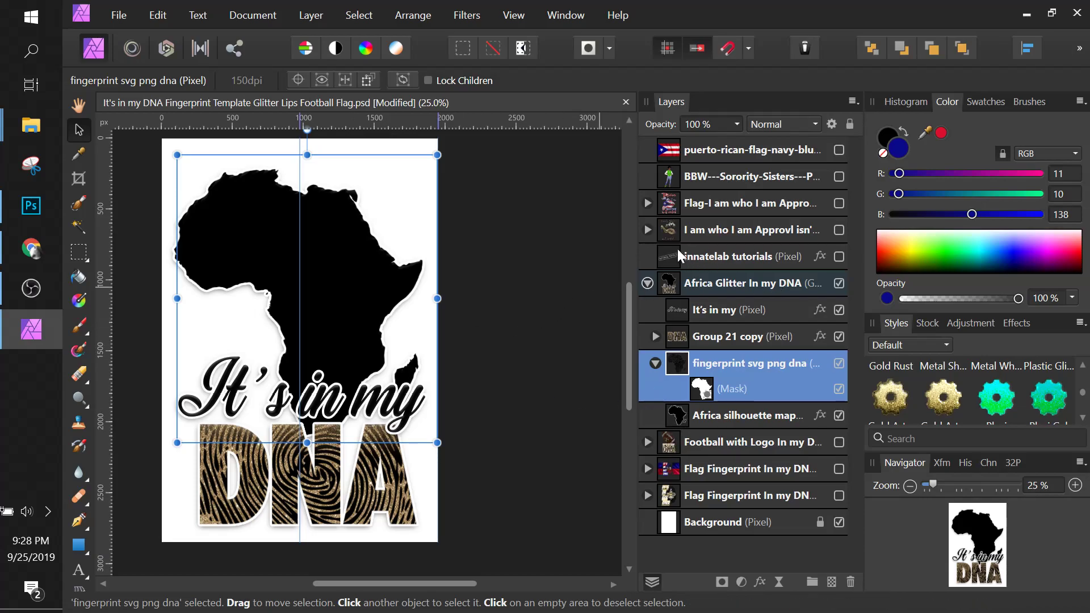
Duplicate the gold glitter swatch from the Saints Girl group's lips and clip the copy inside the Africa fingerprint layer
left_click(651, 230)
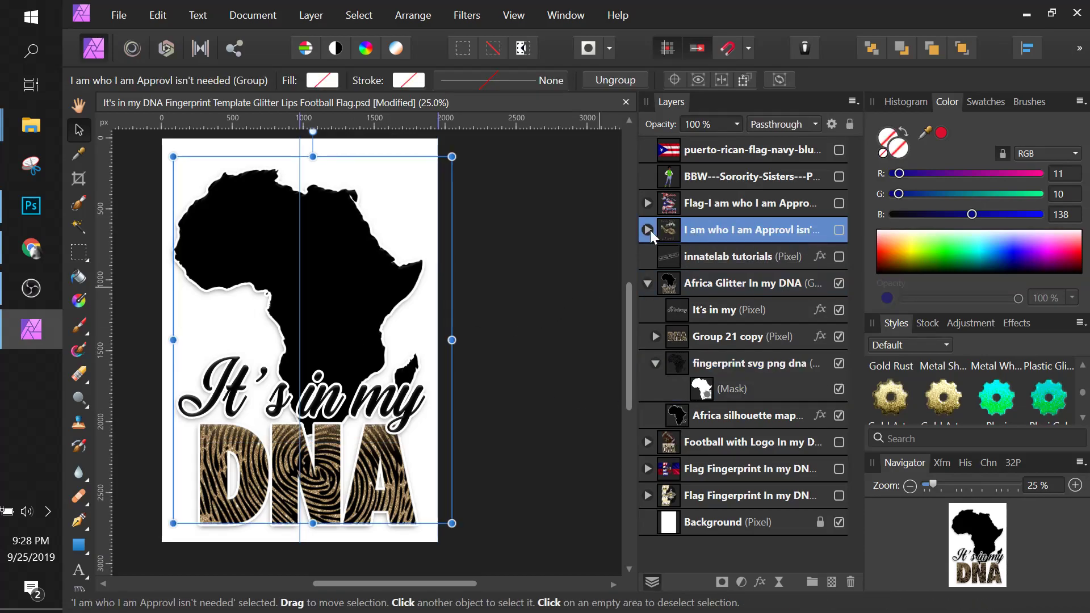
left_click(646, 231)
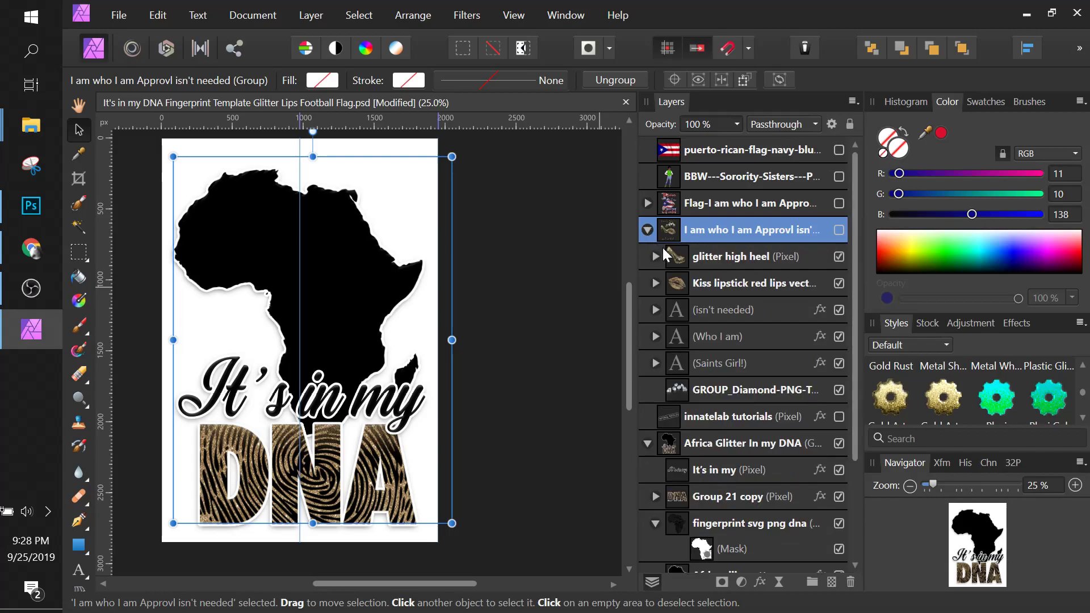
left_click(654, 284)
left_click(718, 308)
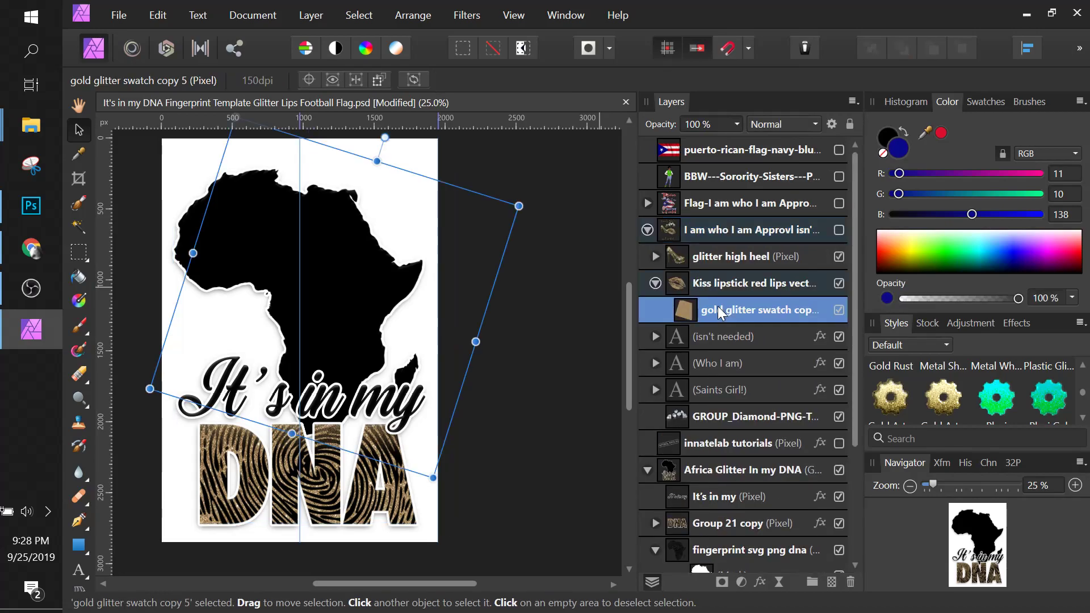
right_click(718, 307)
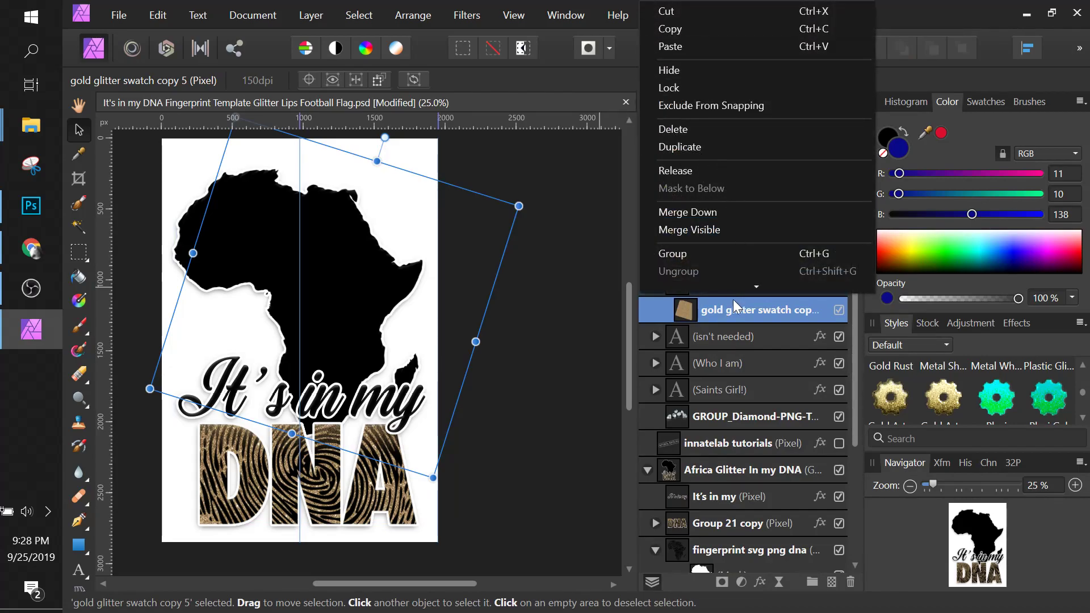
key("ctrl+j")
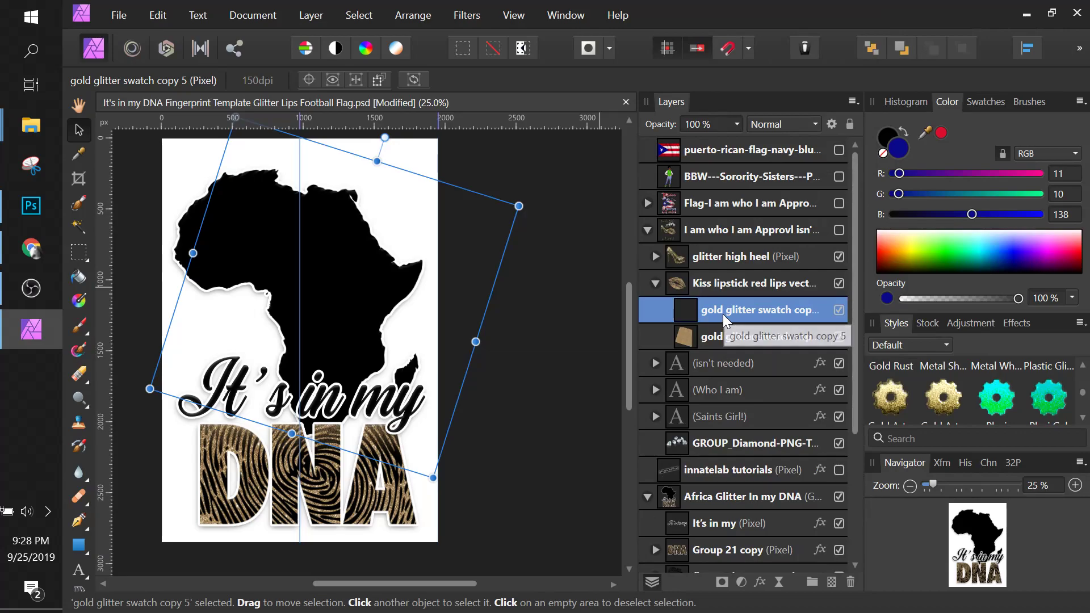
left_click_drag(719, 312, 701, 446)
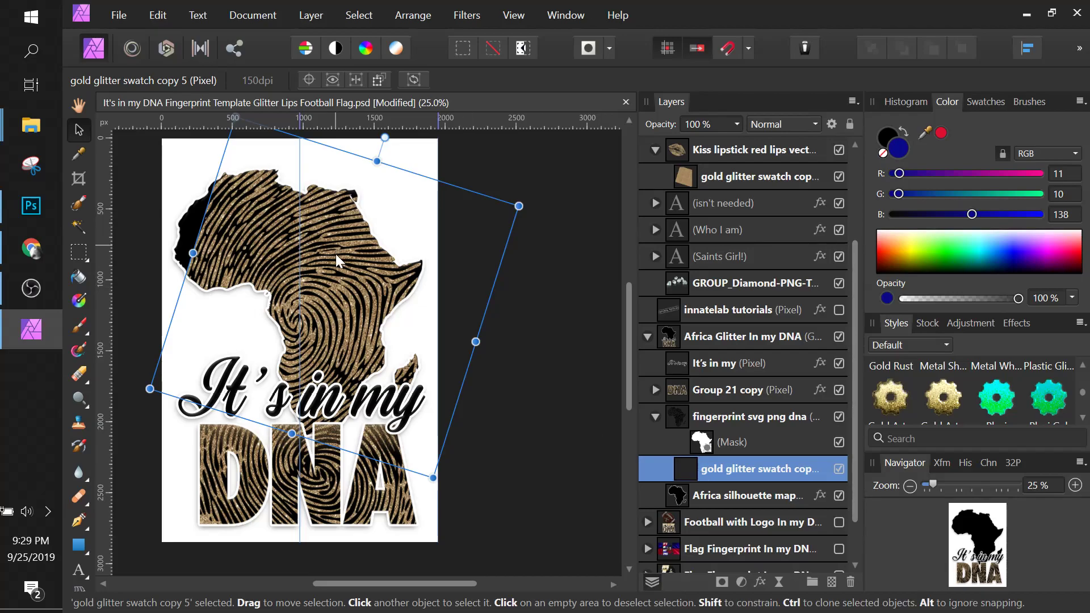
Rotate the clipped gold glitter swatch upright and position it to cover the whole Africa fingerprint
left_click_drag(338, 264, 325, 259)
left_click_drag(426, 480, 486, 464)
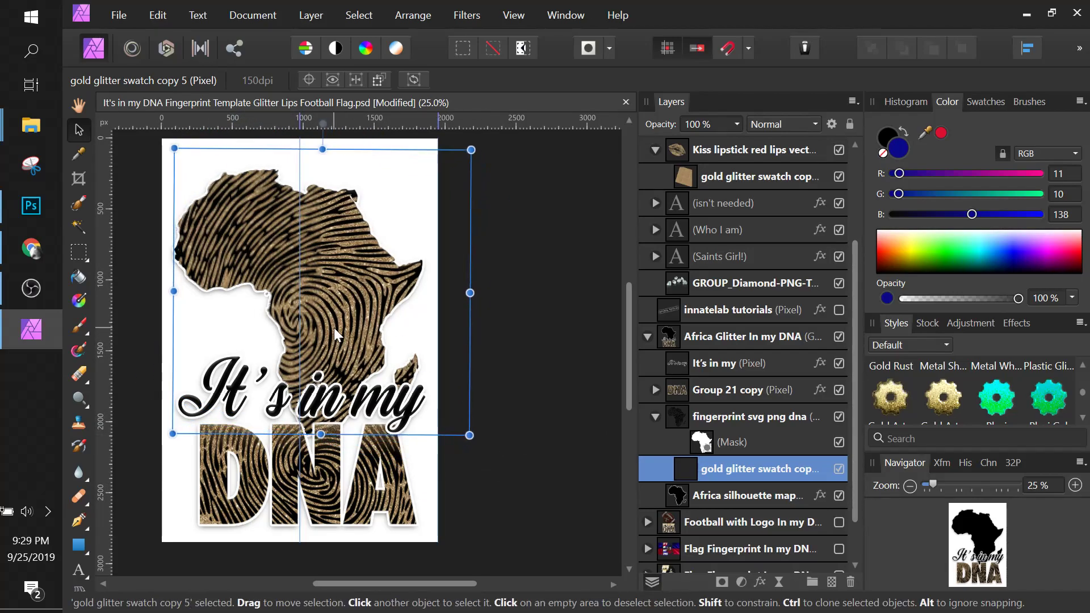
left_click_drag(334, 328, 313, 331)
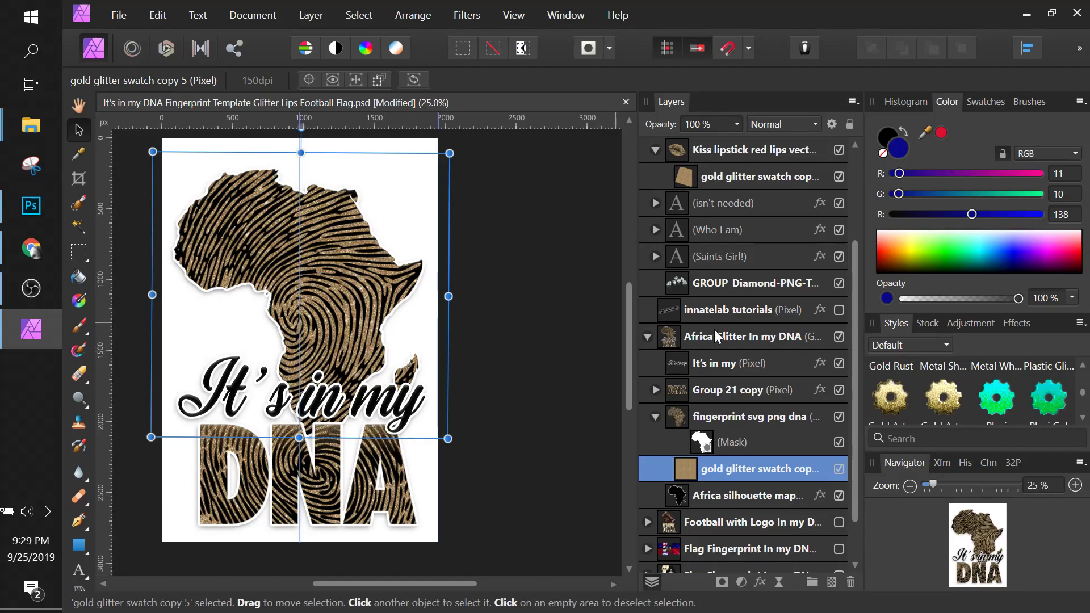
Collapse the Saints Girl design's group in the layer list
scroll(718, 332, "up", 5)
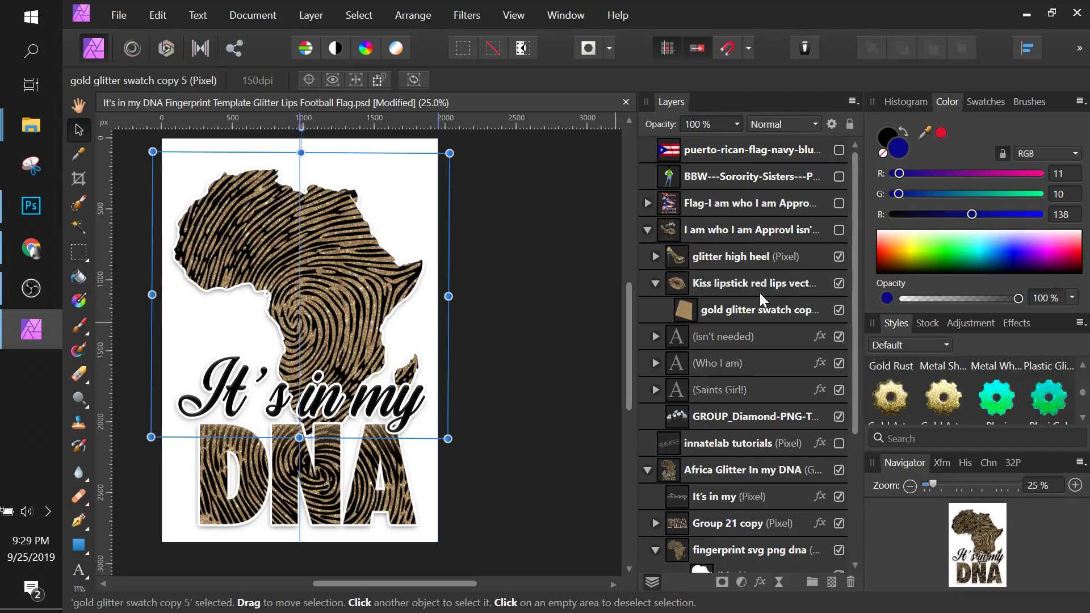
scroll(759, 292, "down", 1)
scroll(758, 291, "up", 1)
left_click(647, 230)
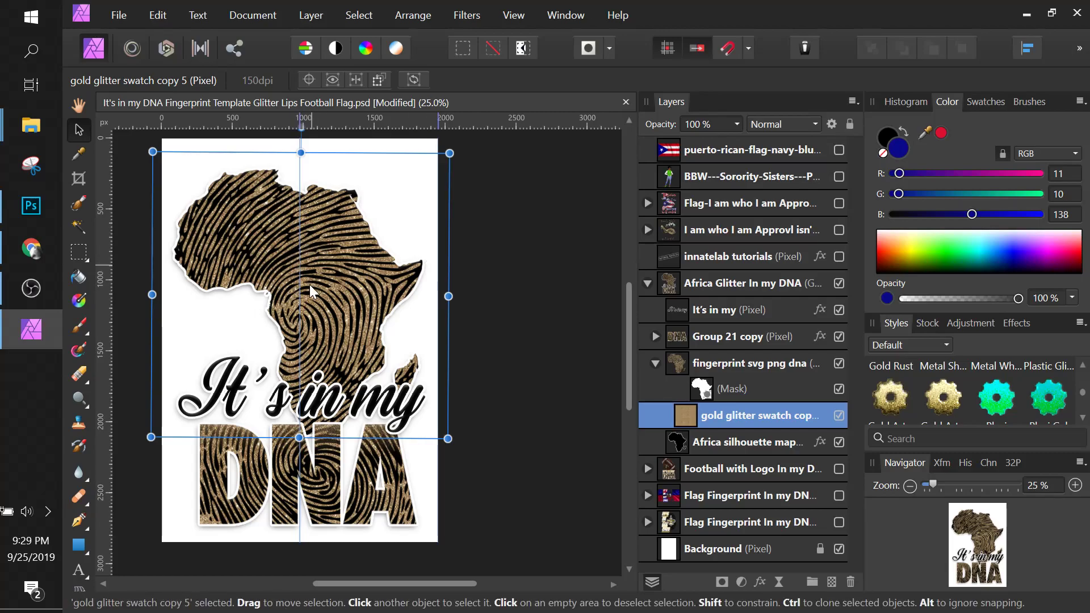
left_click(647, 283)
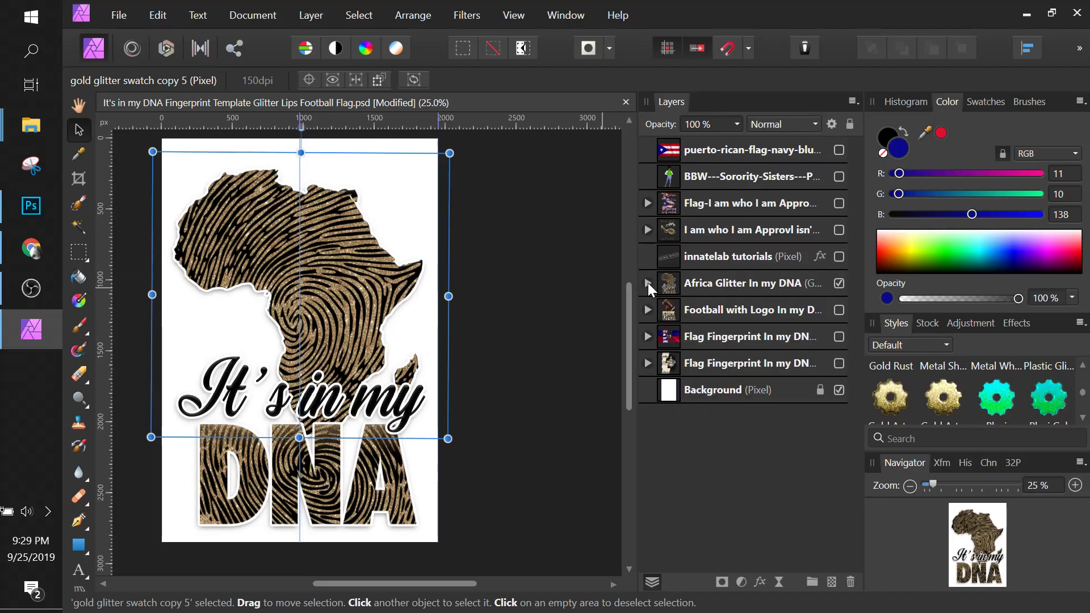
left_click(839, 282)
left_click(647, 283)
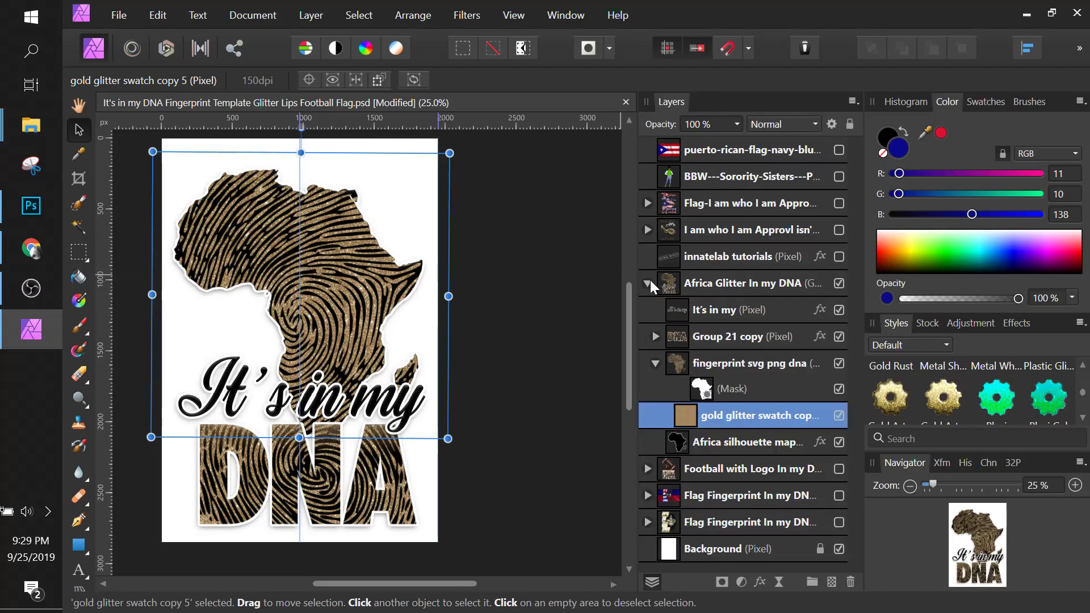
Duplicate the fingerprint's gold glitter swatch, clip the copy inside the It's in my layer and select that layer
left_click(709, 311)
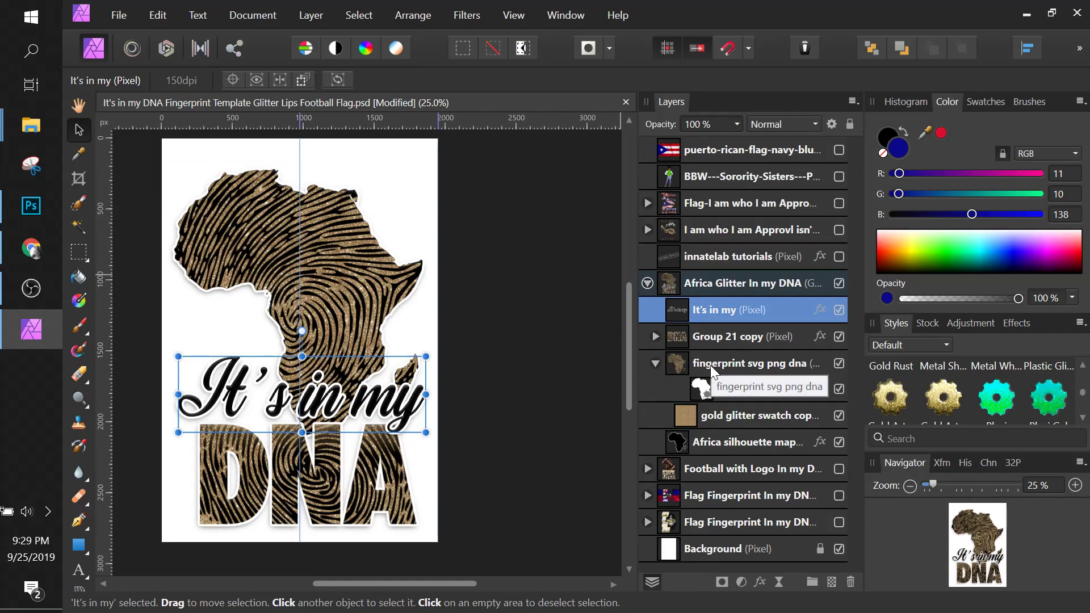
left_click(716, 418)
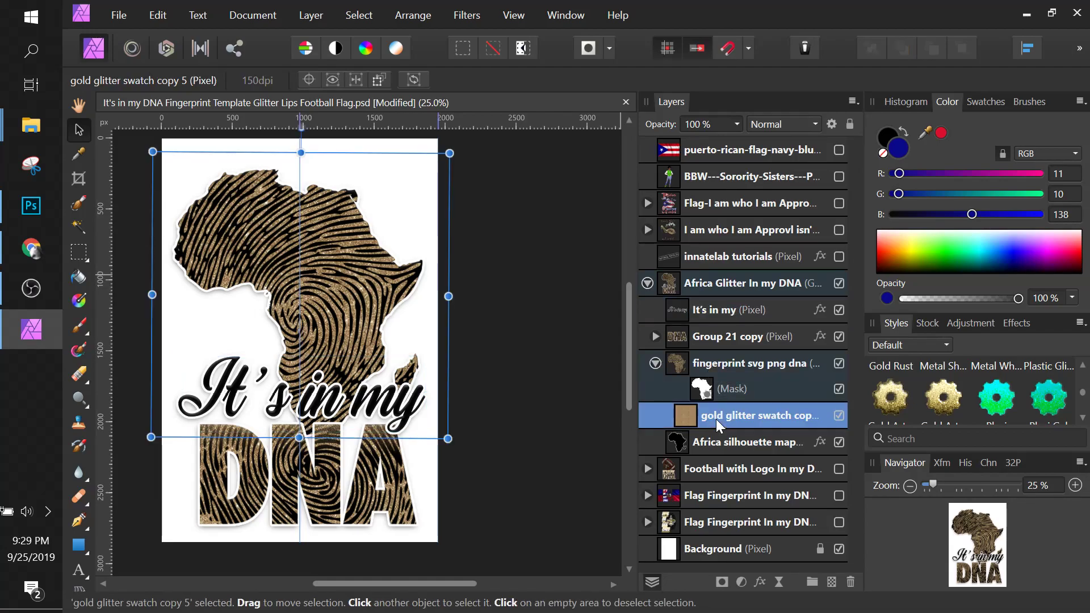
right_click(716, 419)
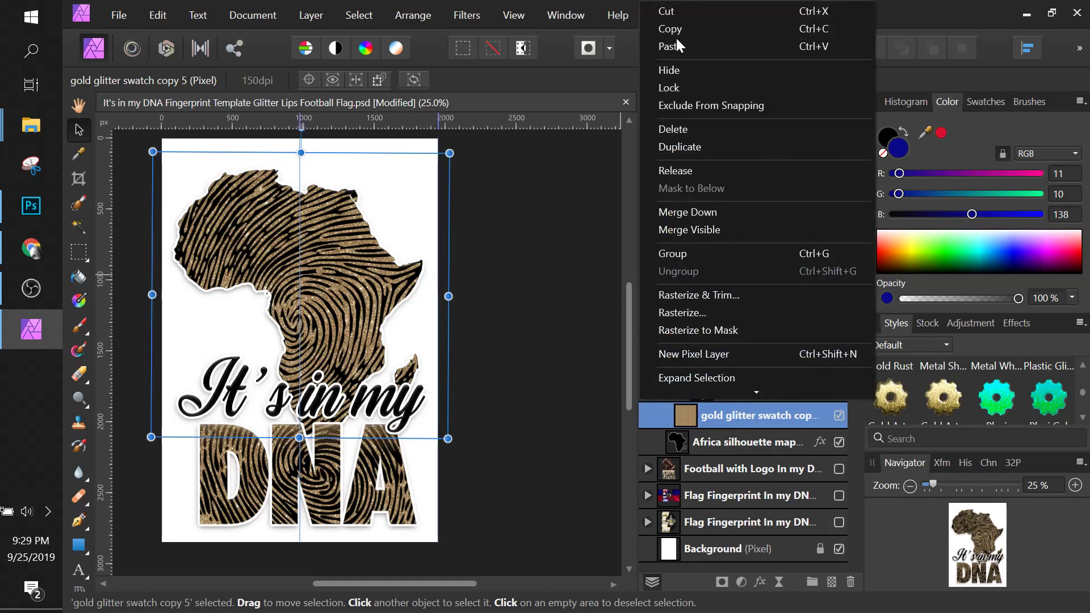
left_click(699, 152)
left_click_drag(731, 417, 724, 315)
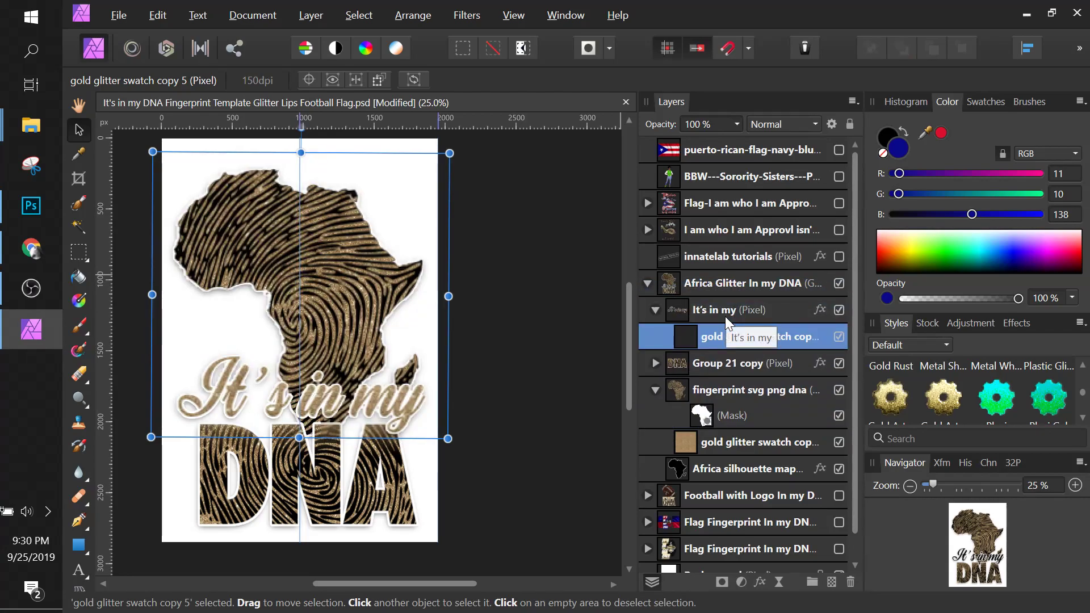
left_click(731, 313)
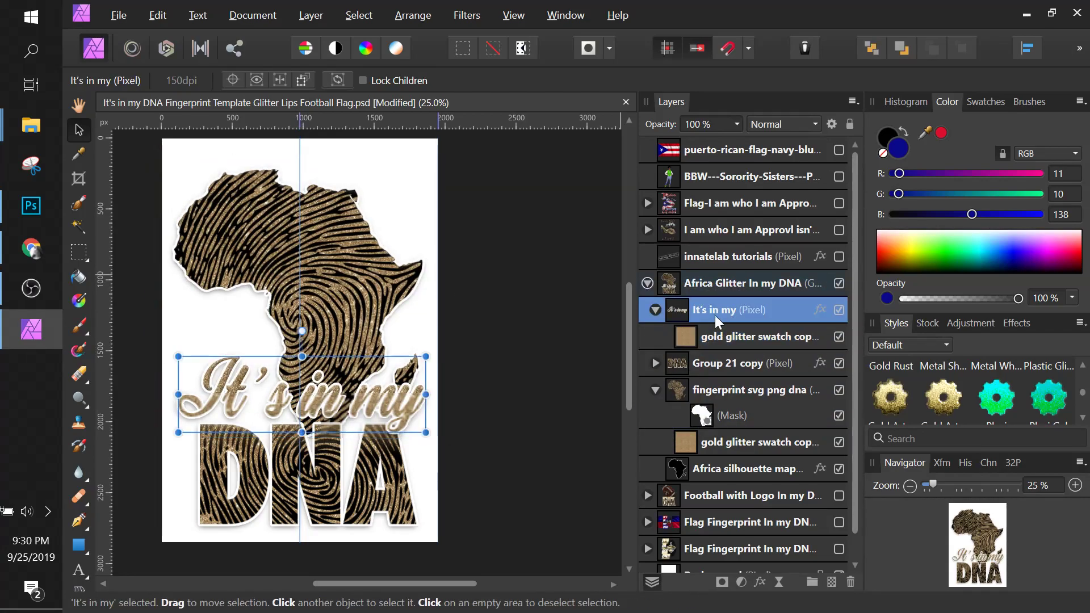
Collapse the lettering and fingerprint layers and the Africa Glitter In my DNA group, and hide that group
left_click(655, 309)
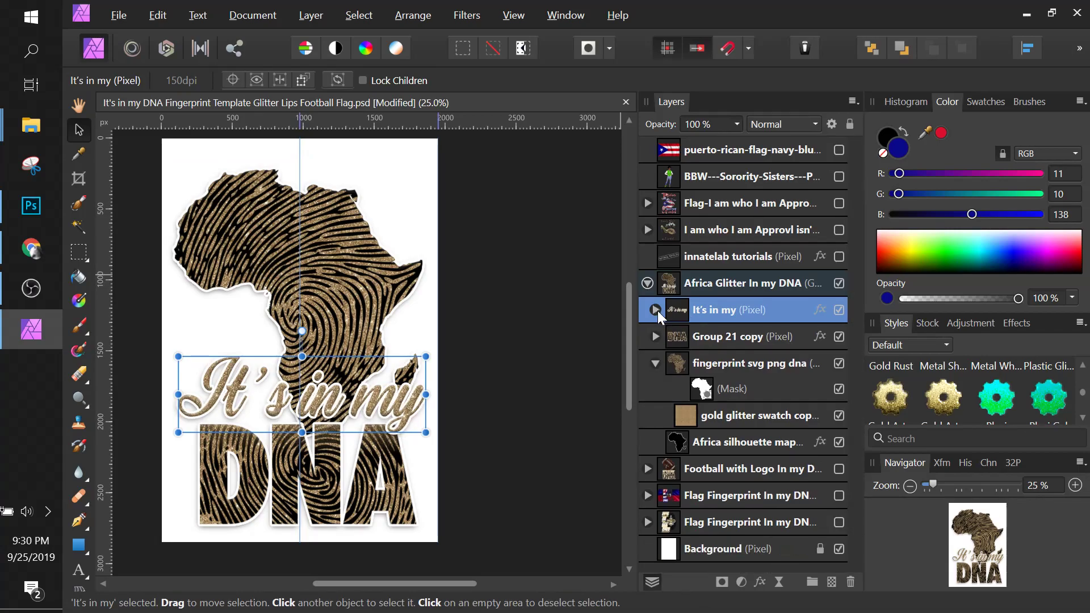
left_click(656, 363)
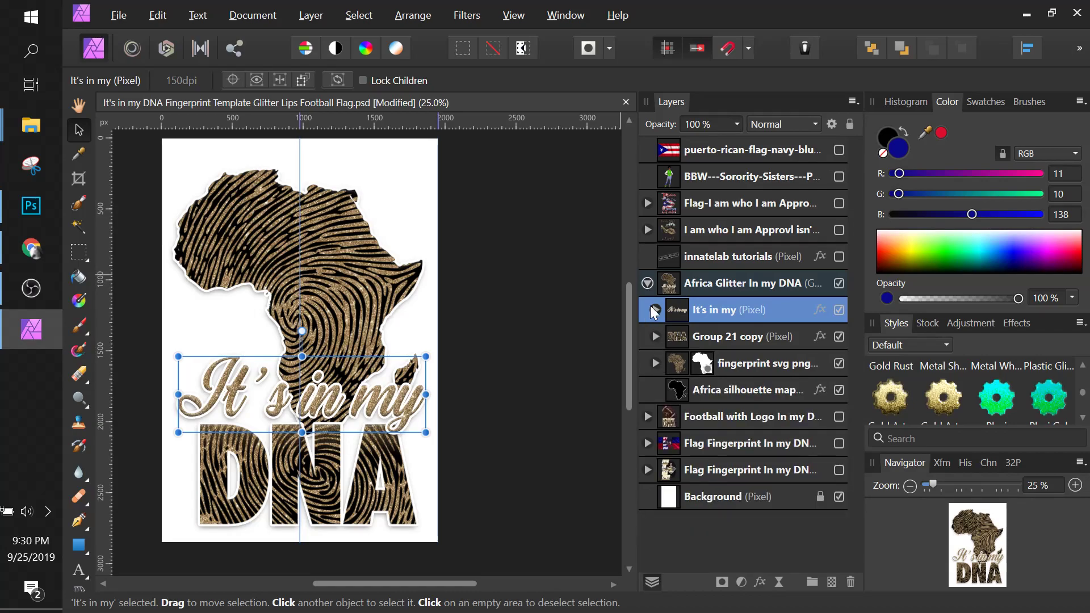
left_click(648, 282)
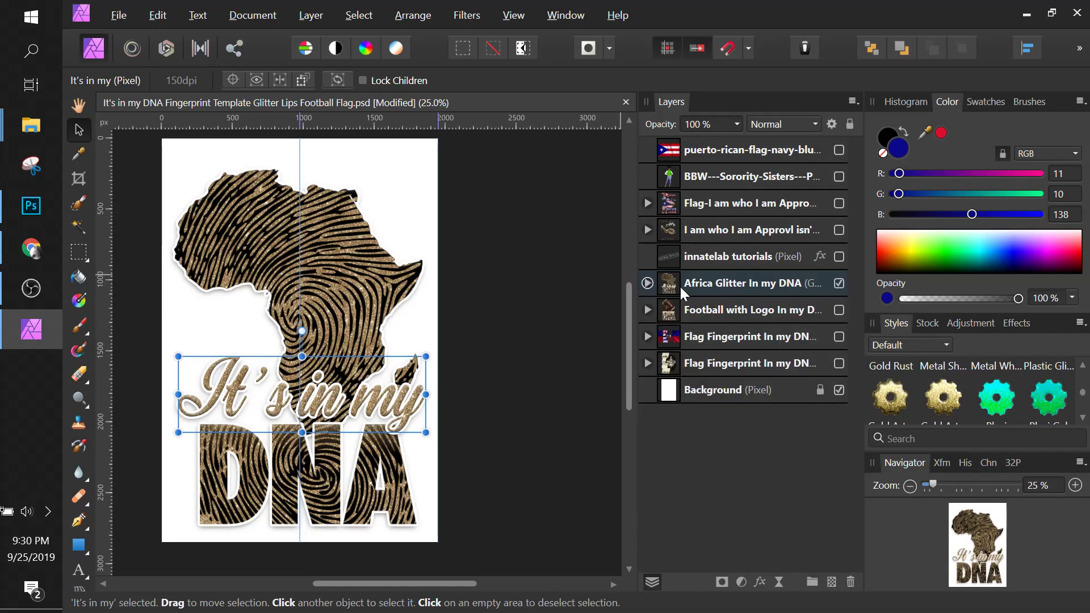
left_click(838, 283)
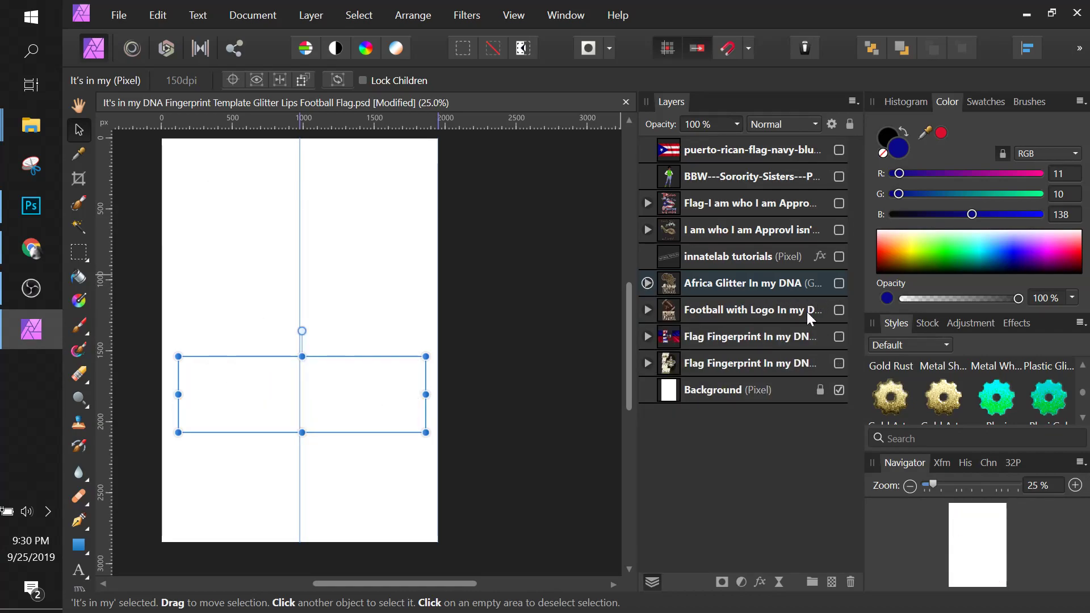
Preview the Football with Logo design and the red and blue Flag Fingerprint design one at a time, hiding each again
left_click(840, 310)
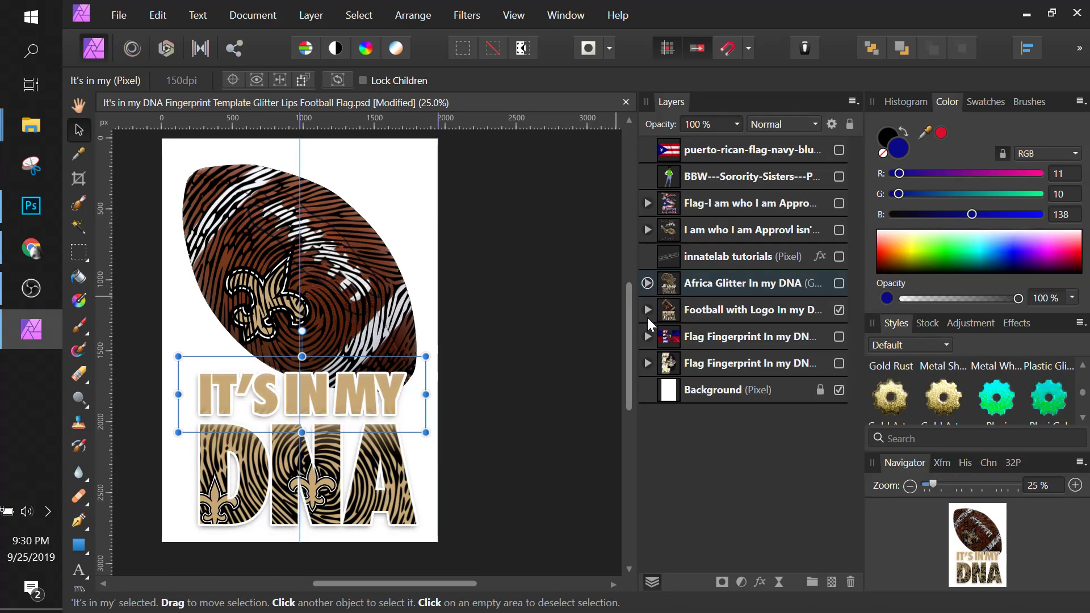
left_click(839, 310)
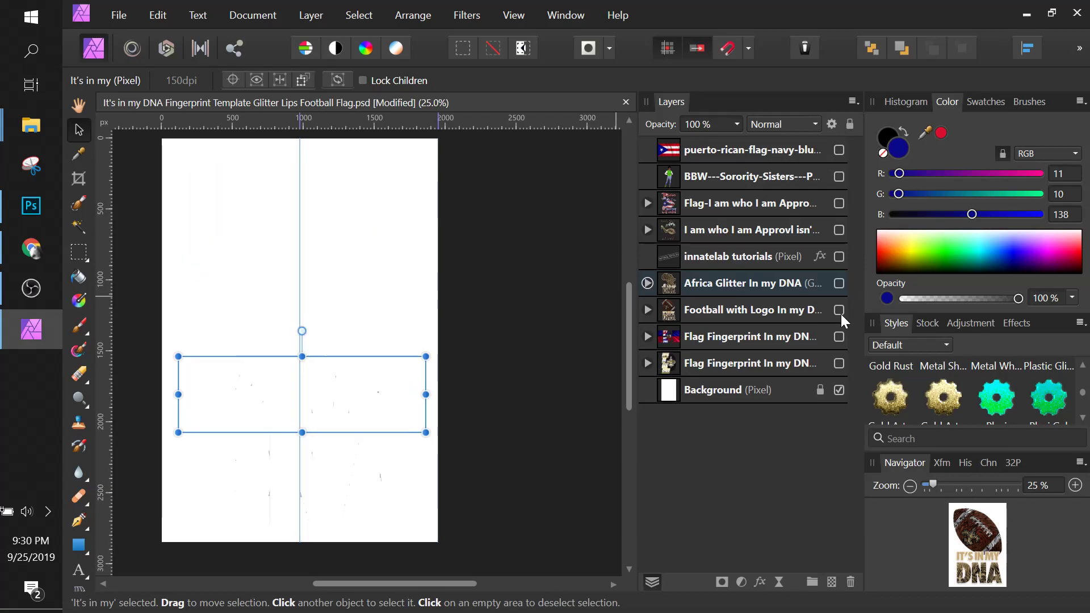
left_click(838, 336)
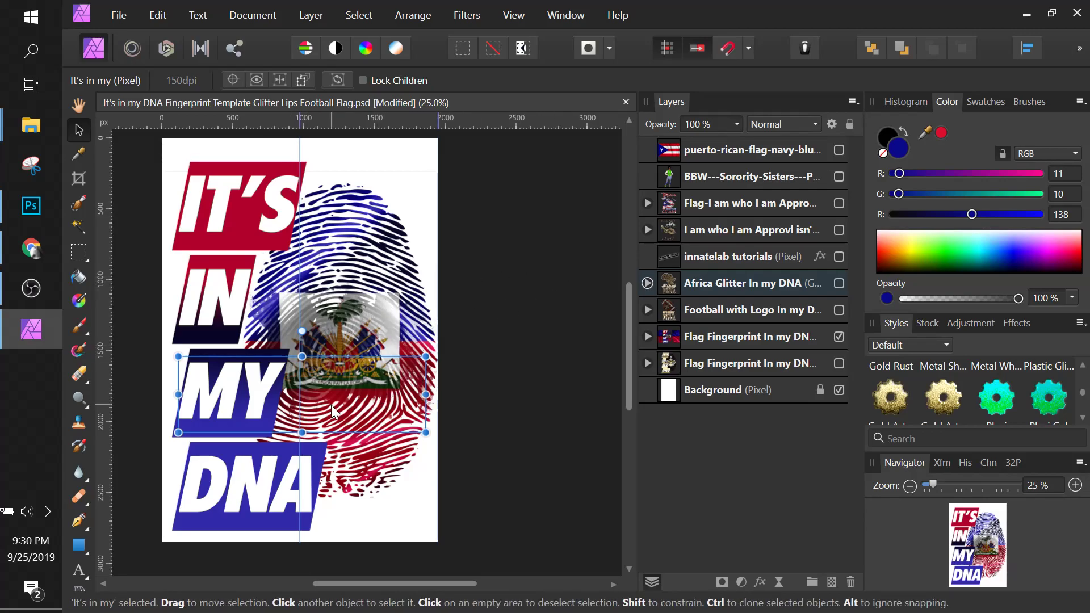
left_click(838, 337)
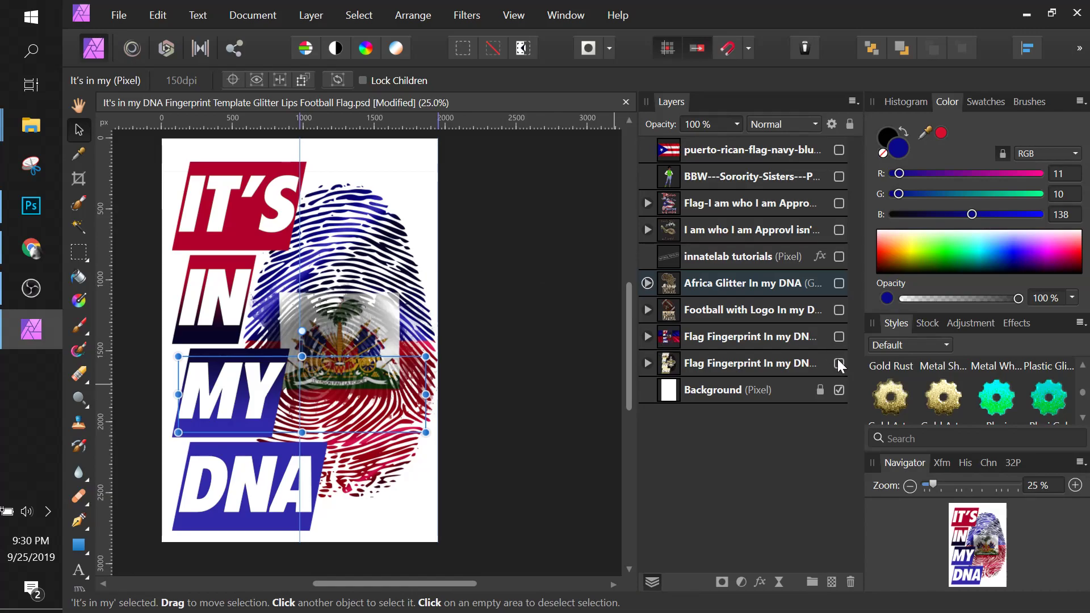
Show the gold fleur-de-lis fingerprint group and rename it to Logo Fingerprint In my DNA
left_click(839, 362)
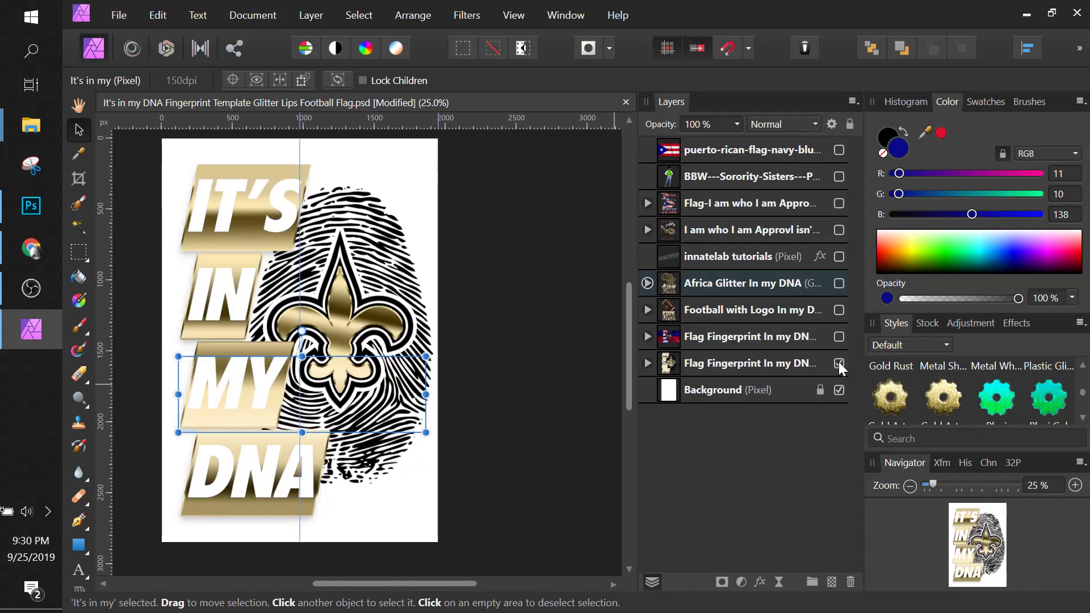
left_click(693, 365)
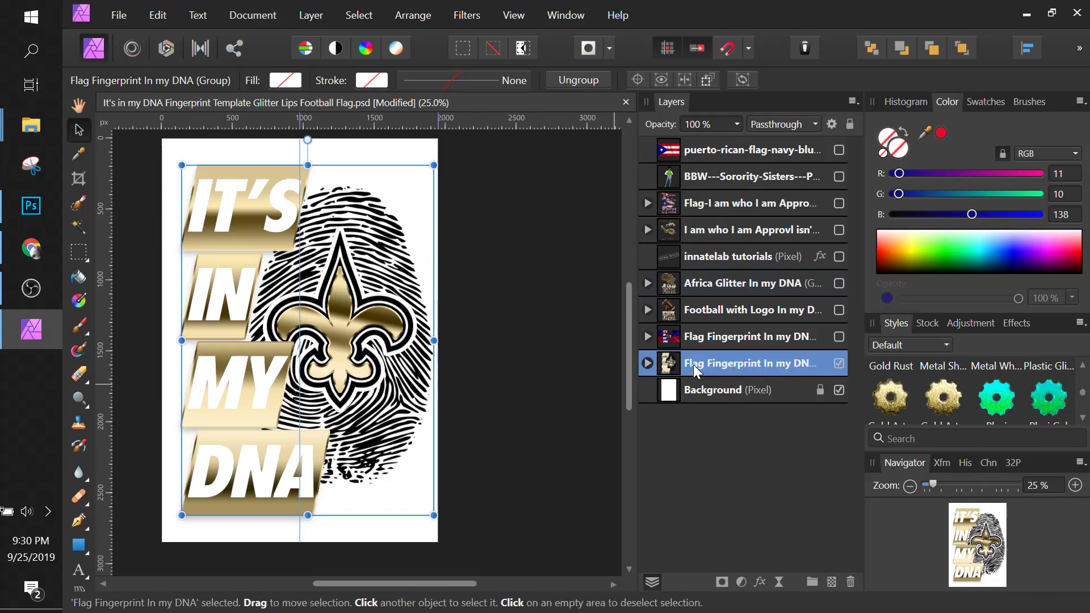
double_click(697, 362)
left_click(700, 362)
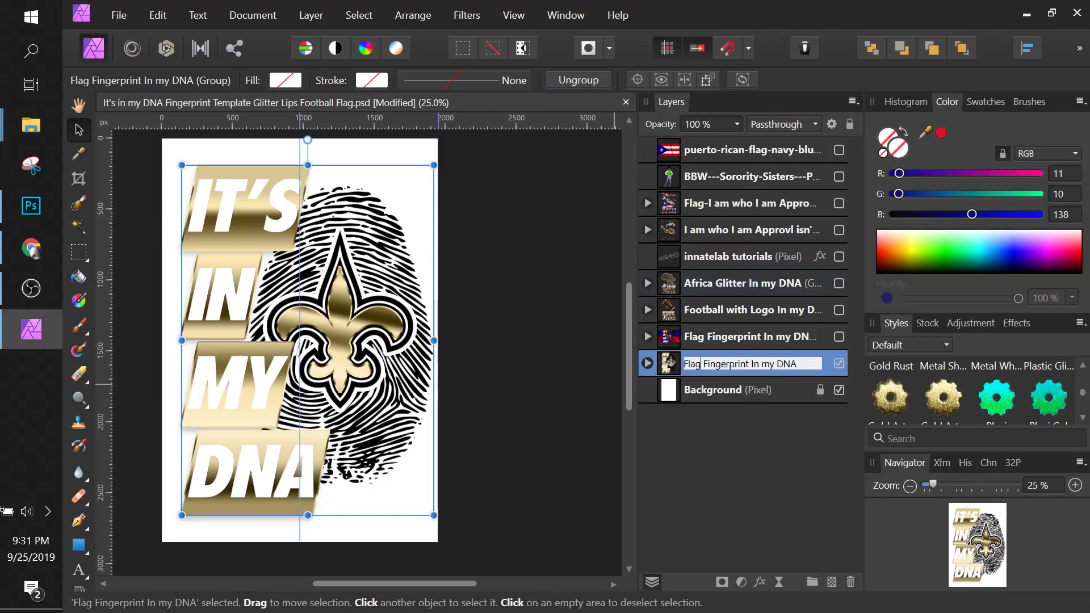
left_click_drag(703, 363, 681, 364)
type("Logo")
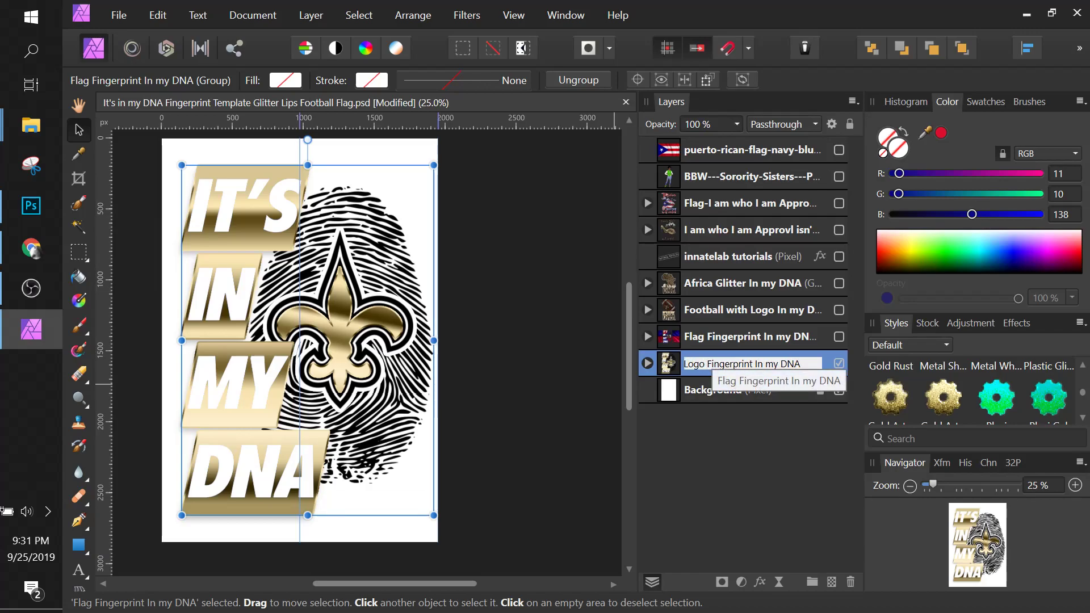
key("Return")
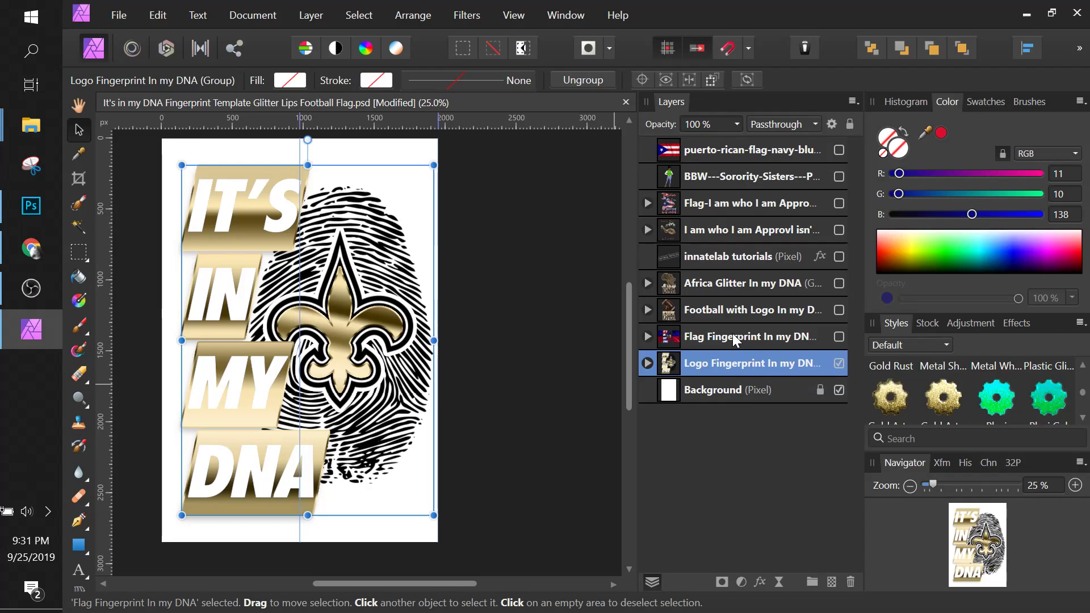
left_click(728, 309)
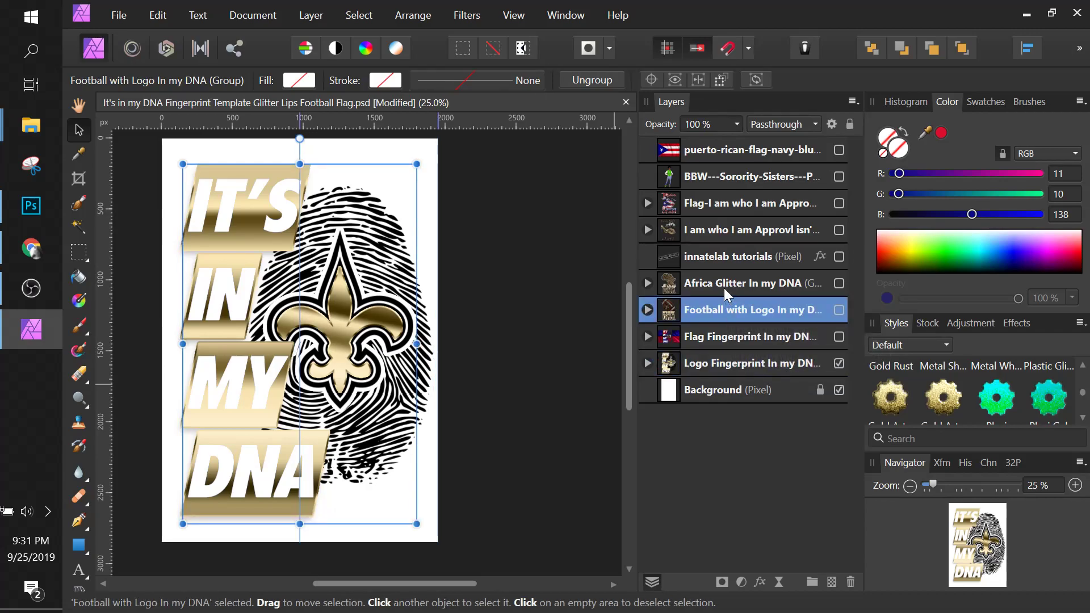
left_click(723, 287)
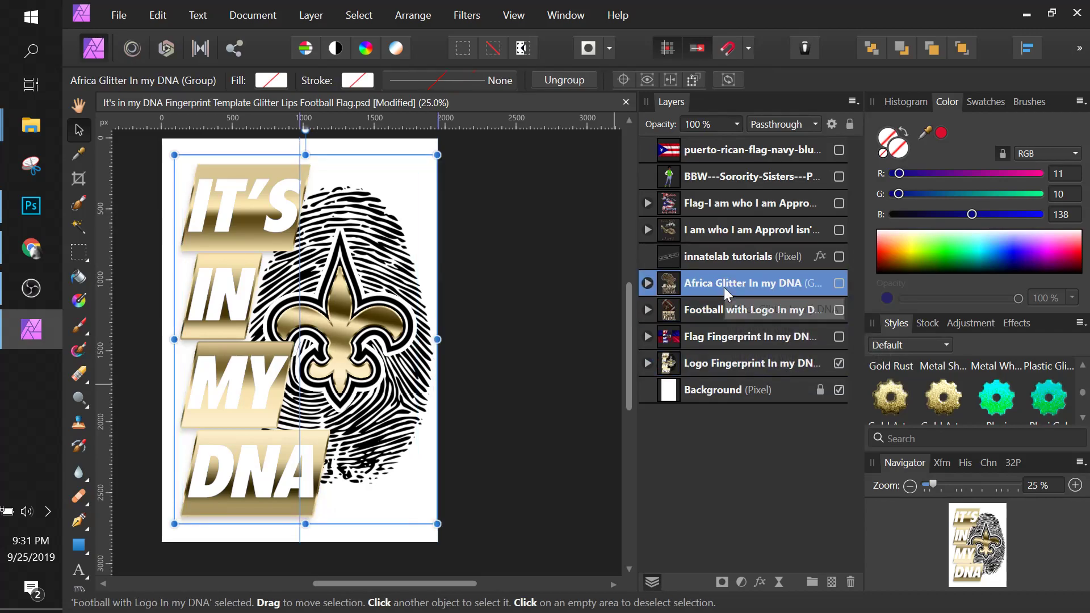
left_click(703, 230)
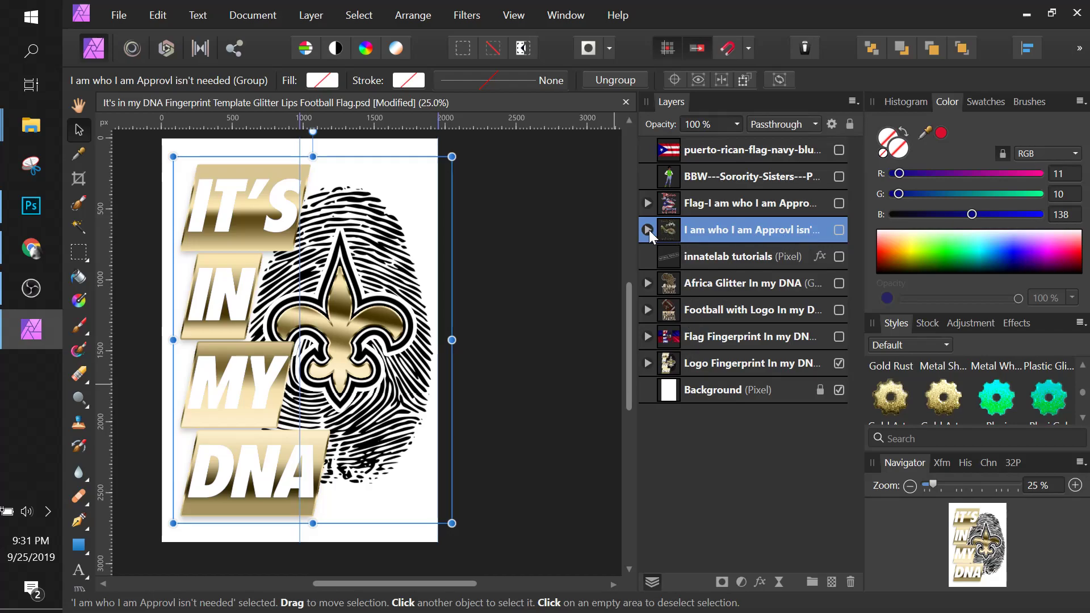
left_click(713, 203)
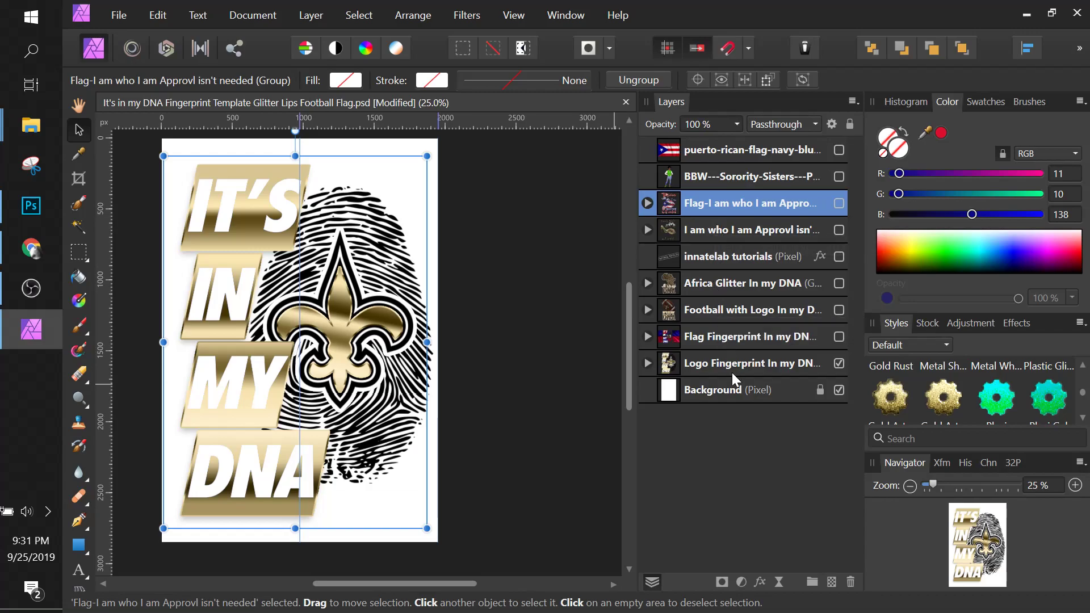
Delete the leftover Puerto Rican flag image and the BBW Sorority Sisters image from the document
left_click(720, 152)
key("Delete")
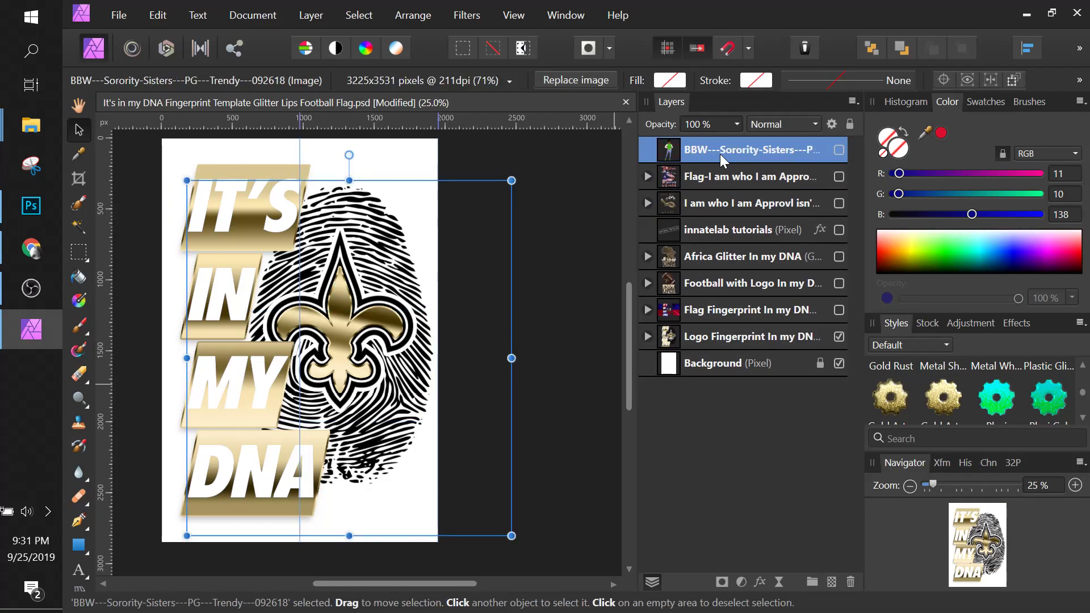
key("Delete")
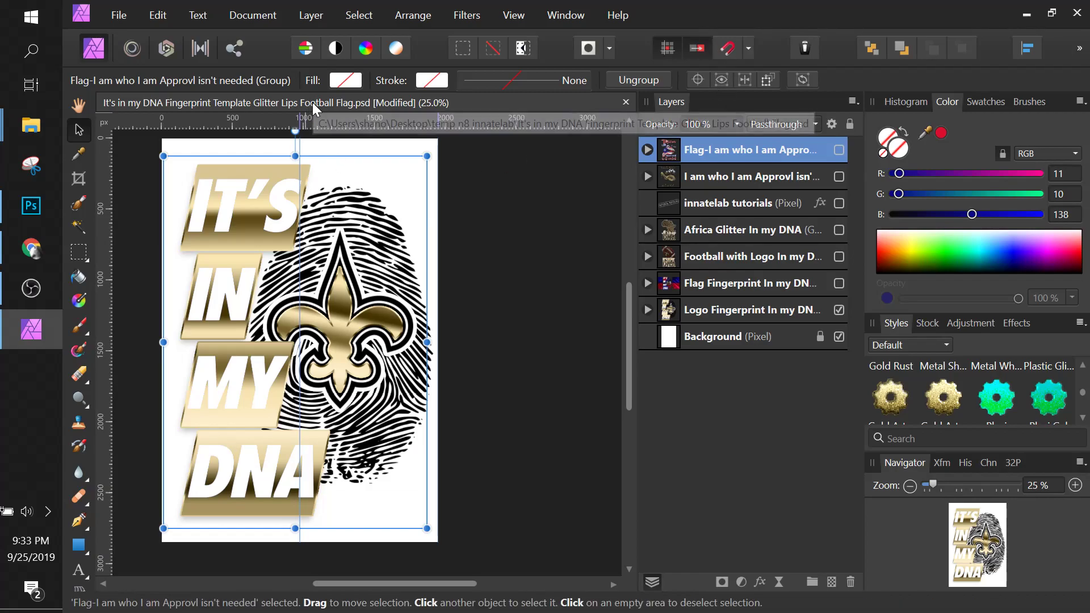
Select the innatelab tutorials watermark layer and make it visible over the logo fingerprint design
left_click(666, 199)
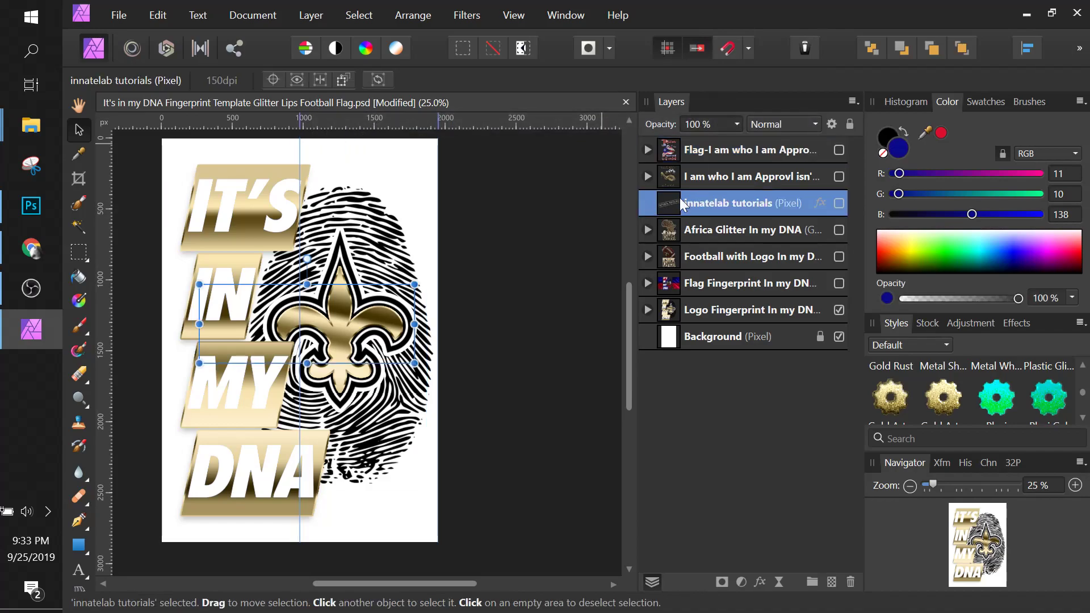
left_click(839, 203)
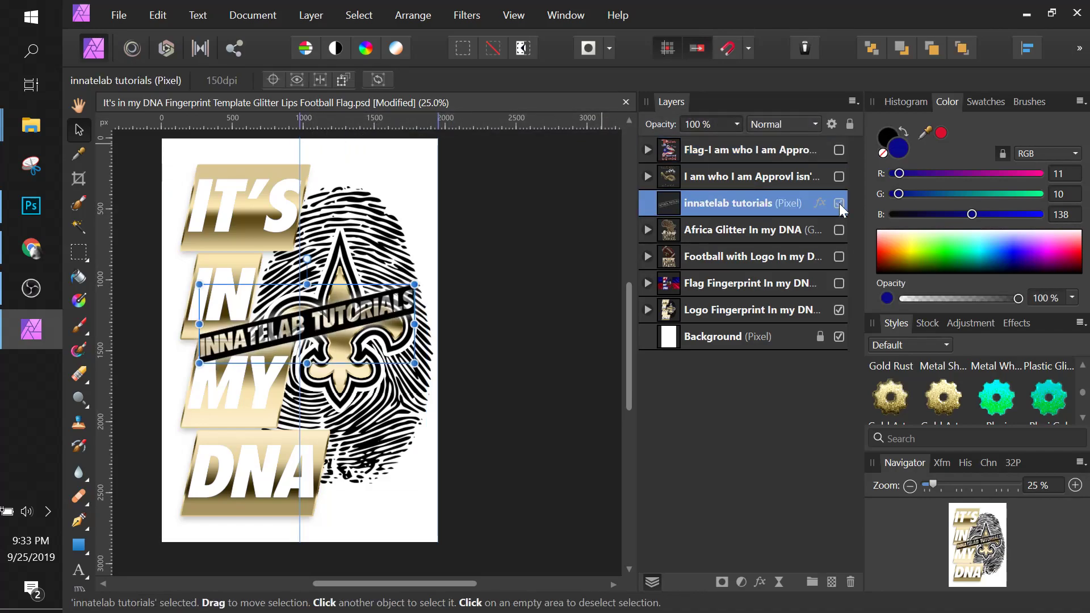